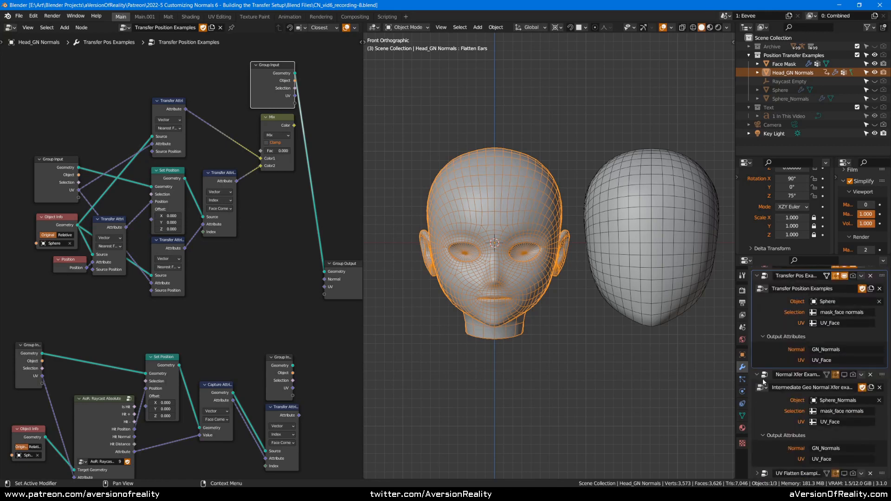
Collapse the settings of the Normal Xfer Example modifier on the head
click(759, 375)
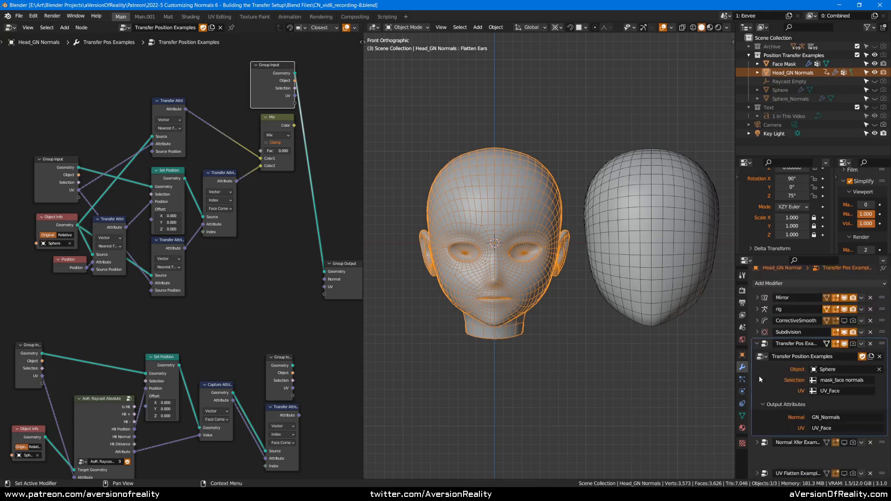
click(292, 201)
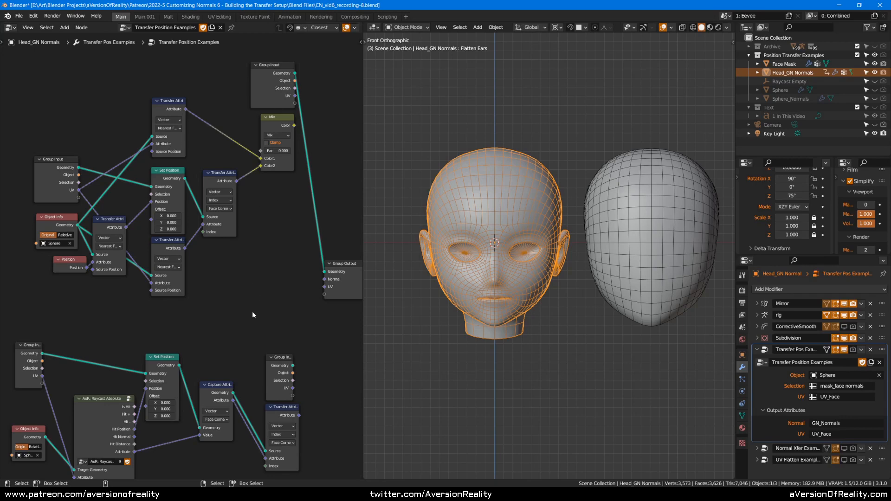
scroll(252, 310, down, 2)
middle_drag(252, 310, 292, 250)
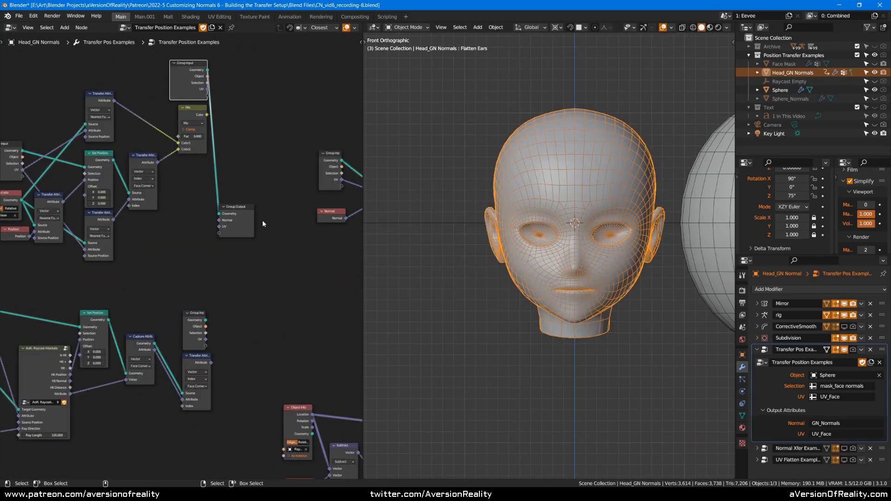
Move the Group Output node lower and preview the Set Position node of the upper nearest-transfer setup
middle_drag(263, 220, 279, 218)
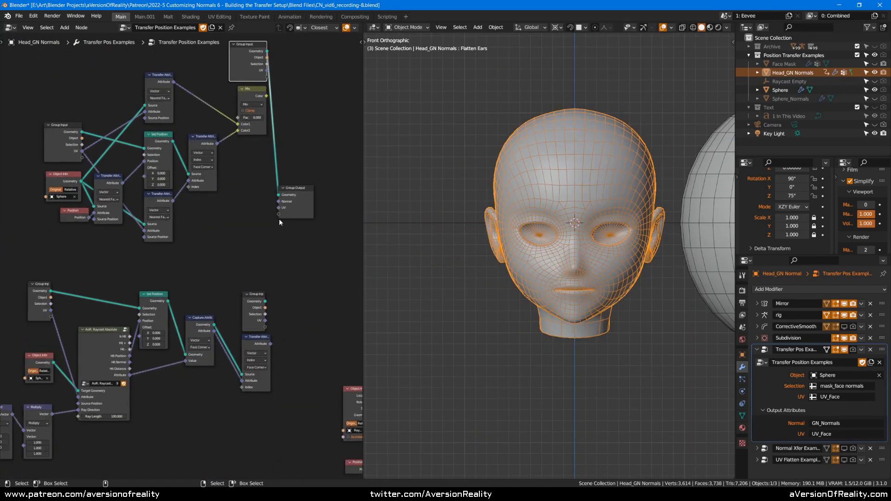
scroll(235, 210, up, 1)
drag(306, 199, 315, 238)
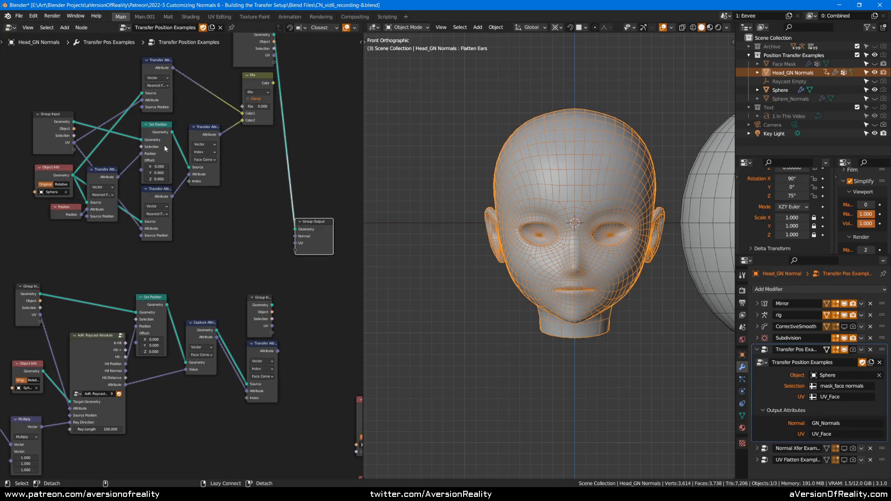
key(ctrl+shift)
ctrl+shift+click(162, 143)
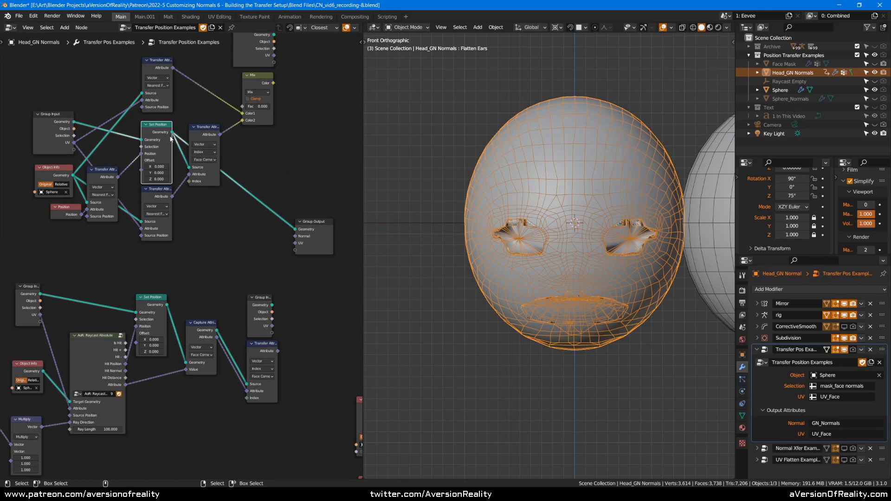
Frame the deformed head beside the sphere and preview the Set Position node of the raycast setup below
shift+middle_drag(582, 210, 457, 211)
scroll(459, 211, down, 1)
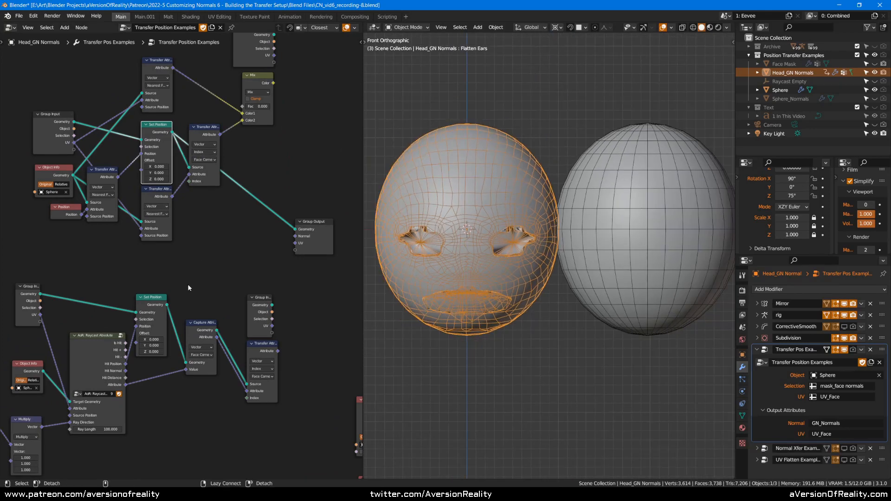
ctrl+shift+click(158, 304)
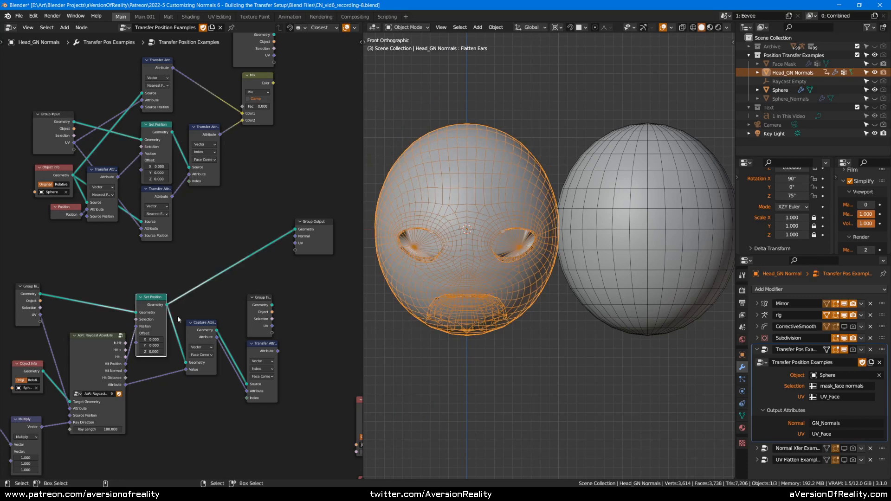
Move the Group Output to the raycast setup with the Less Than node and preview its Set Position
scroll(318, 227, down, 3)
middle_drag(318, 227, 149, 248)
drag(143, 258, 293, 248)
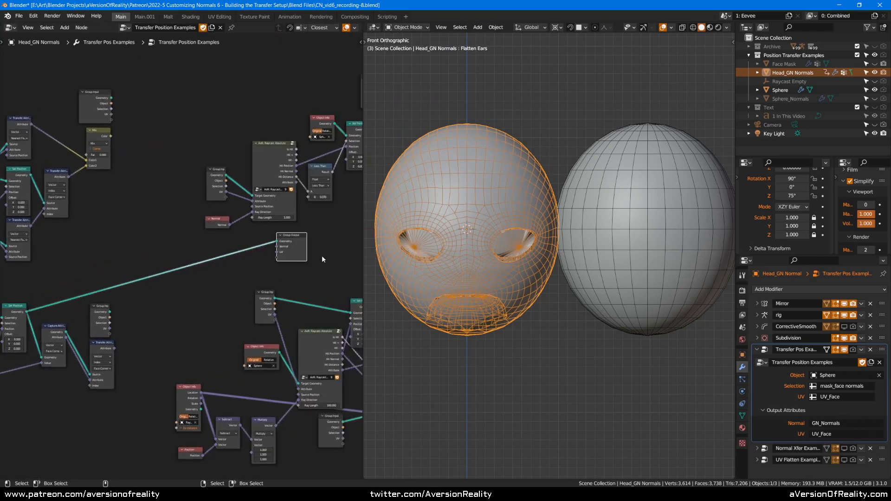
scroll(322, 259, up, 2)
middle_drag(322, 260, 125, 303)
drag(97, 284, 207, 259)
ctrl+shift+click(172, 153)
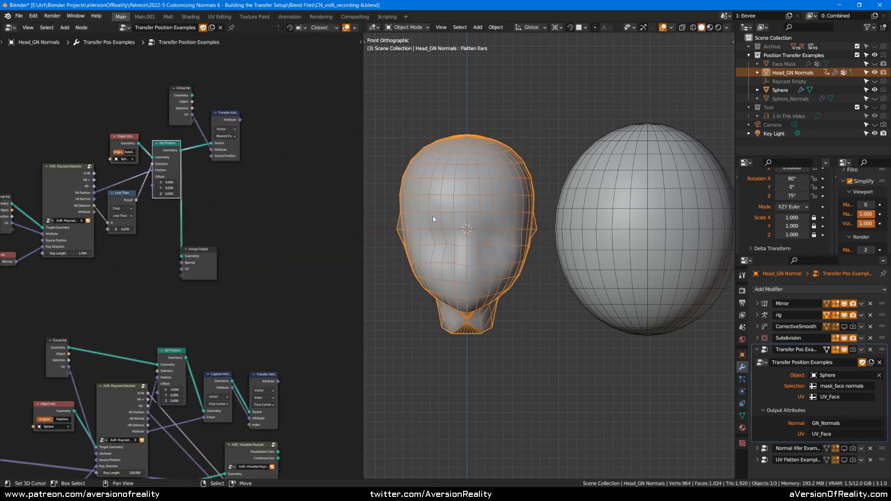
Move the Group Output to the lower raycast setup and preview its Set Position and Visualize Raycast nodes
middle_drag(319, 240, 340, 111)
drag(234, 145, 333, 224)
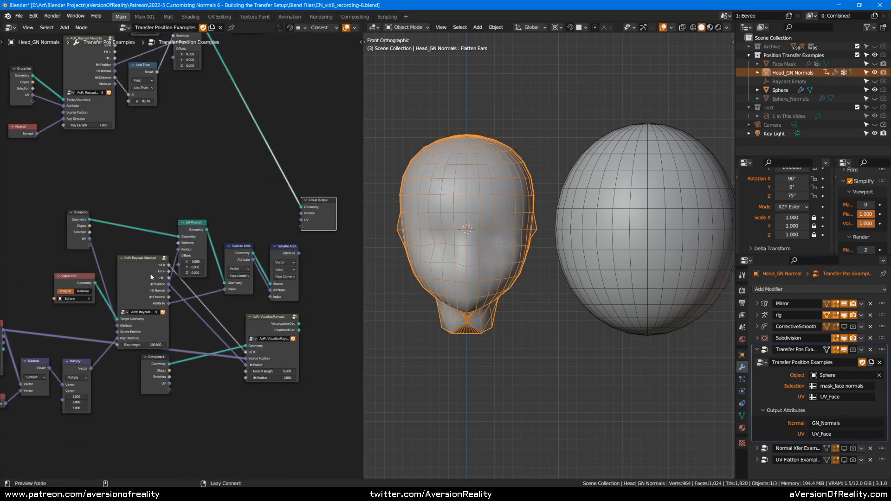
ctrl+shift+click(201, 231)
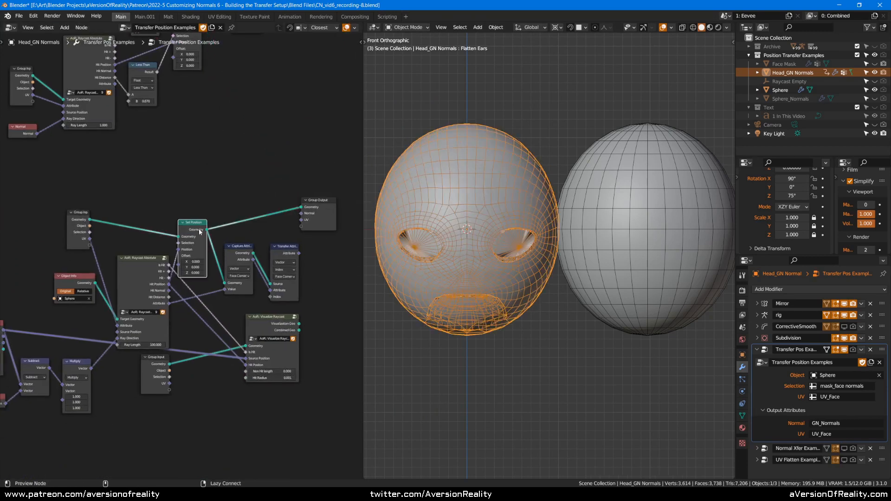
ctrl+shift+click(277, 329)
Detach the Group Output, move it to the Fix Position Center Line setup, and preview that setup's Set Position node
click(318, 221)
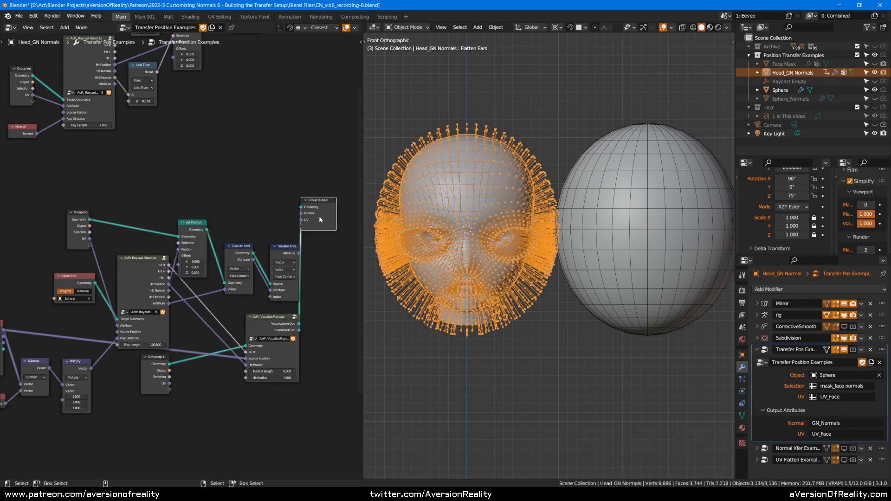
alt+drag(322, 212, 166, 432)
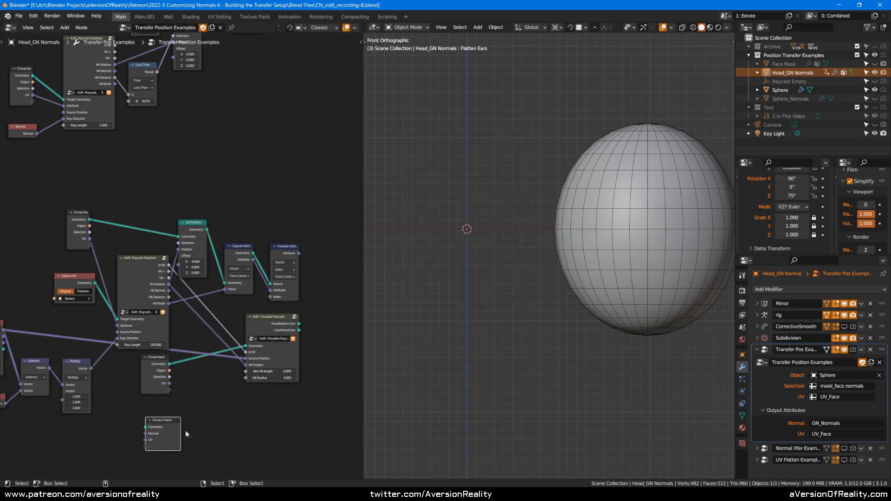
middle_drag(187, 433, 345, 288)
scroll(296, 310, down, 4)
scroll(296, 310, down, 4)
drag(328, 289, 183, 355)
scroll(181, 347, up, 4)
scroll(182, 347, up, 1)
middle_drag(182, 347, 260, 360)
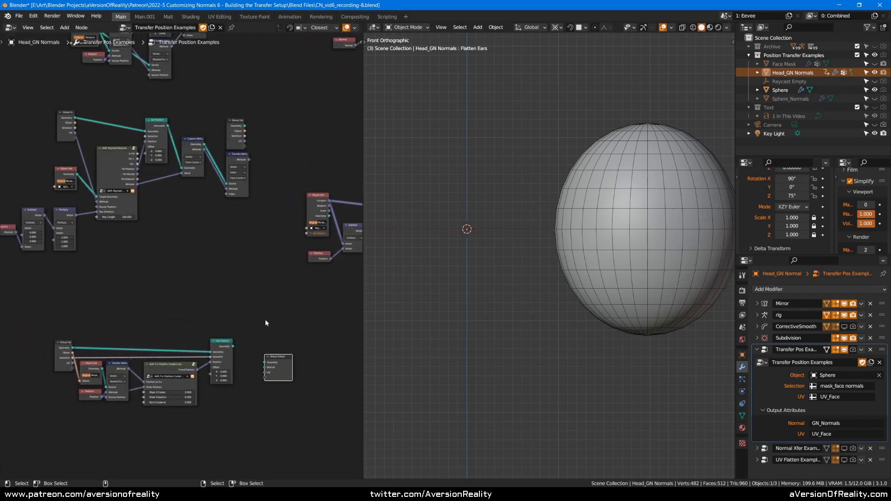
scroll(244, 378, up, 1)
ctrl+shift+click(234, 365)
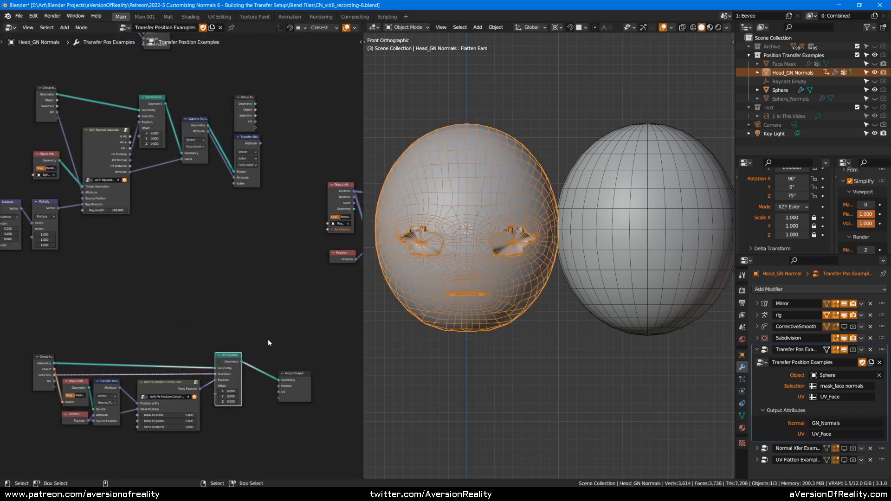
click(299, 383)
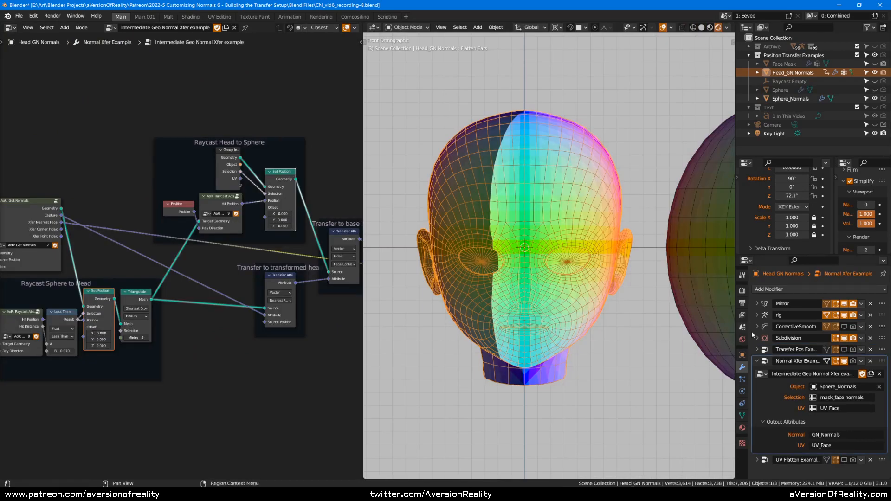
Mute the Set Position nodes in the Raycast Head to Sphere and Raycast Sphere to Head frames
scroll(479, 268, up, 2)
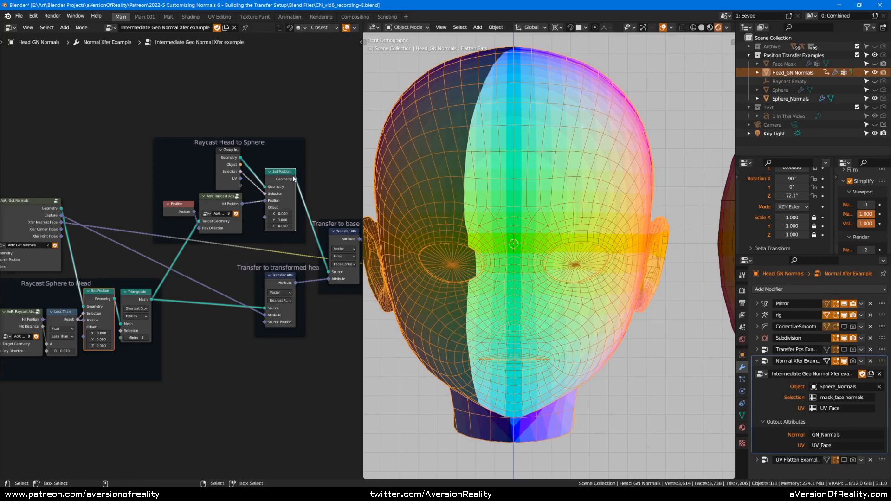
click(277, 190)
shift+click(109, 297)
key(m)
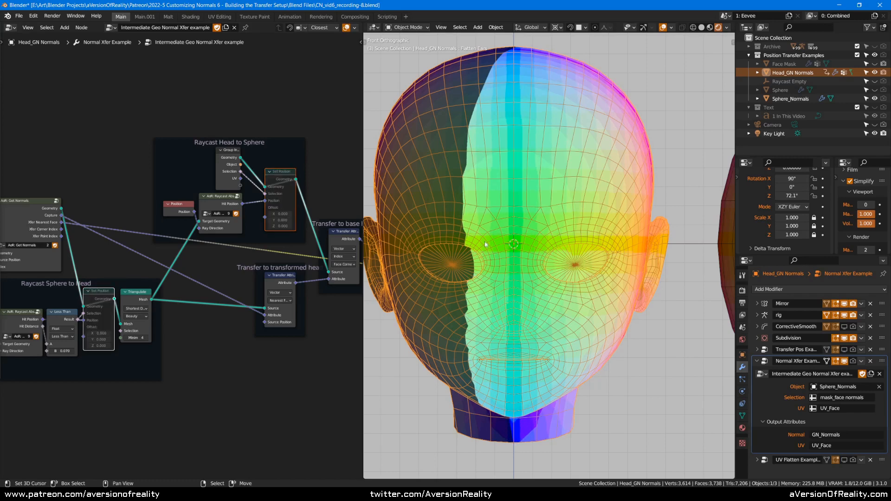
Rotate the light to X 82.2°, Y -25.5°, Z 87.6° and toggle the muting of both Set Position nodes to compare shading
drag(791, 195, 779, 179)
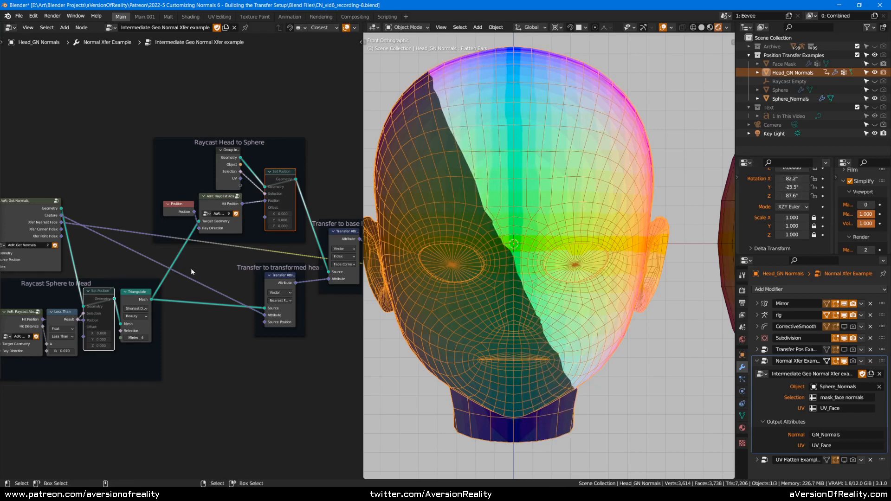
key(m)
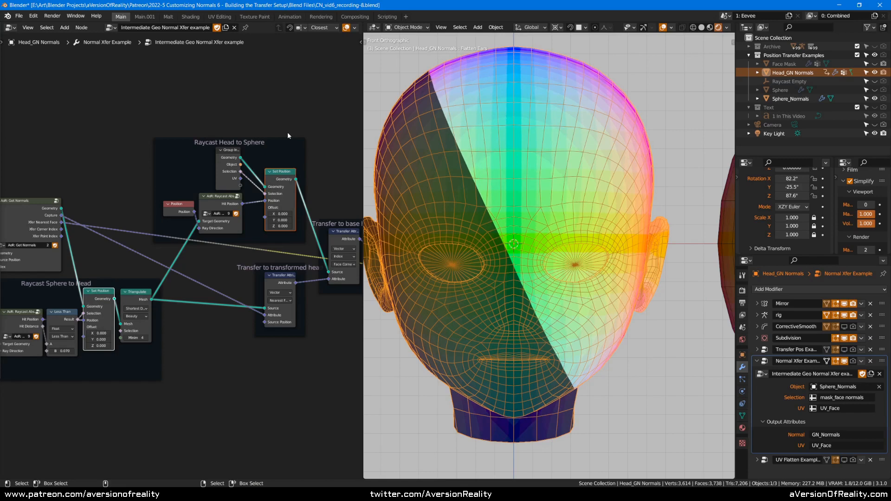
key(m)
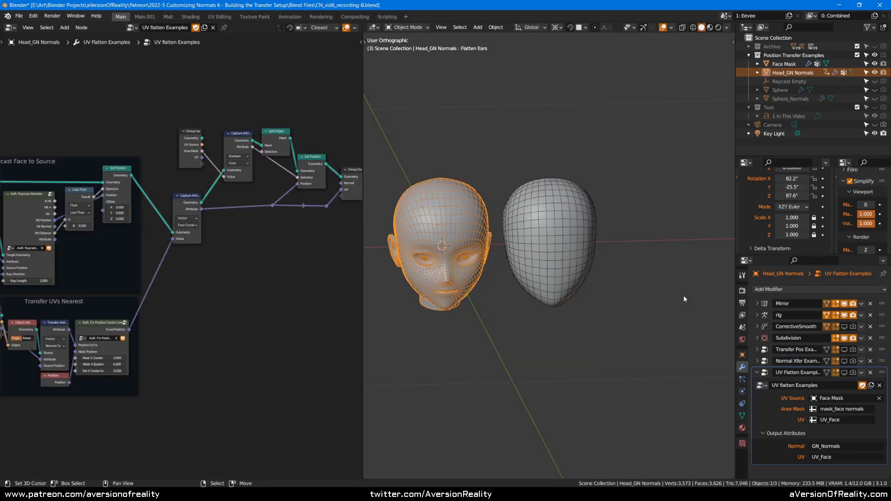
Enable viewport display of the UV Flatten Examples modifier on the head and frame the flattened face mesh
middle_drag(604, 241, 613, 171)
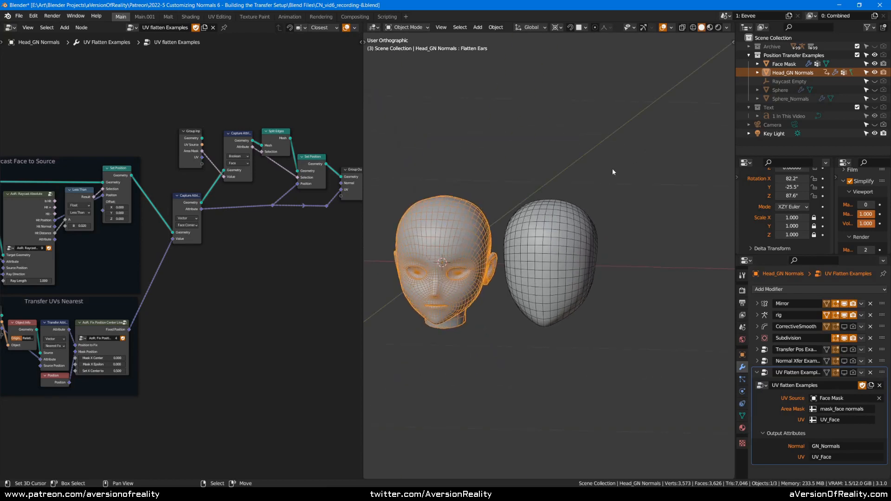
scroll(554, 243, up, 1)
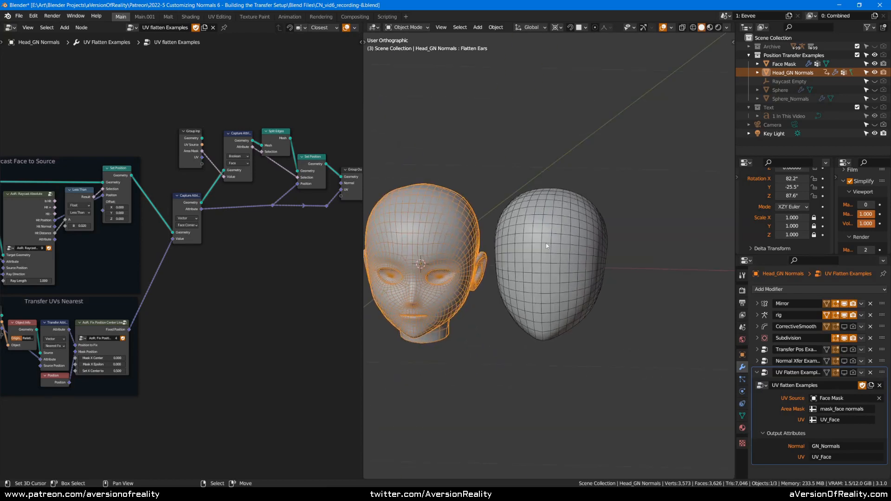
scroll(418, 229, down, 3)
click(844, 373)
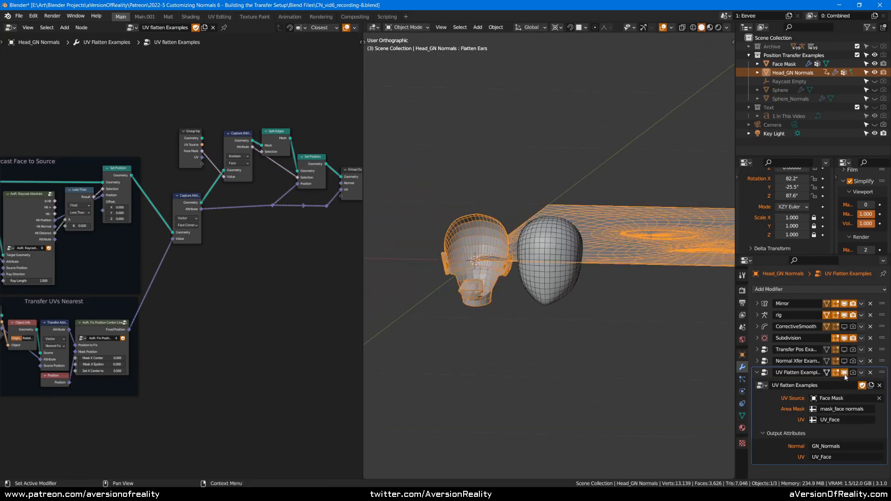
scroll(630, 201, down, 5)
middle_drag(630, 202, 624, 241)
scroll(625, 241, up, 3)
shift+middle_drag(517, 223, 612, 204)
Enable the Flatten Ears, Flatten Eye Socket and Flatten Nose shape keys, and inspect the flattened face from above and at an angle
click(742, 415)
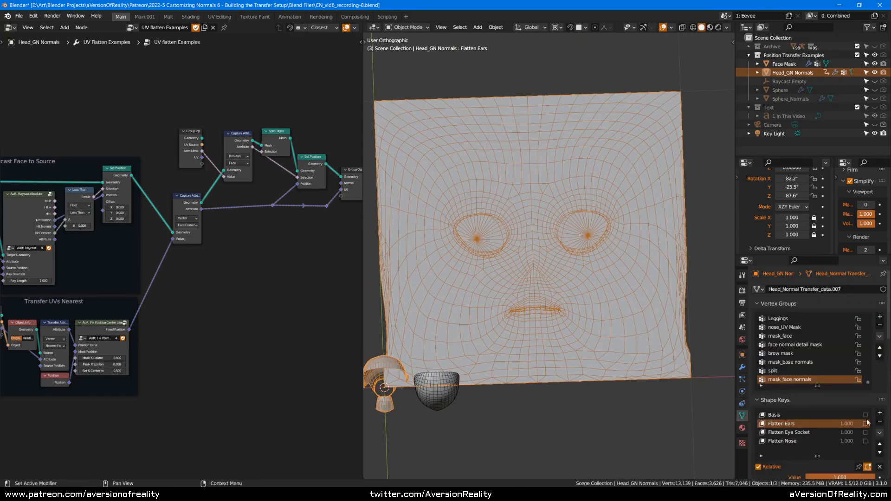
key(KP_7)
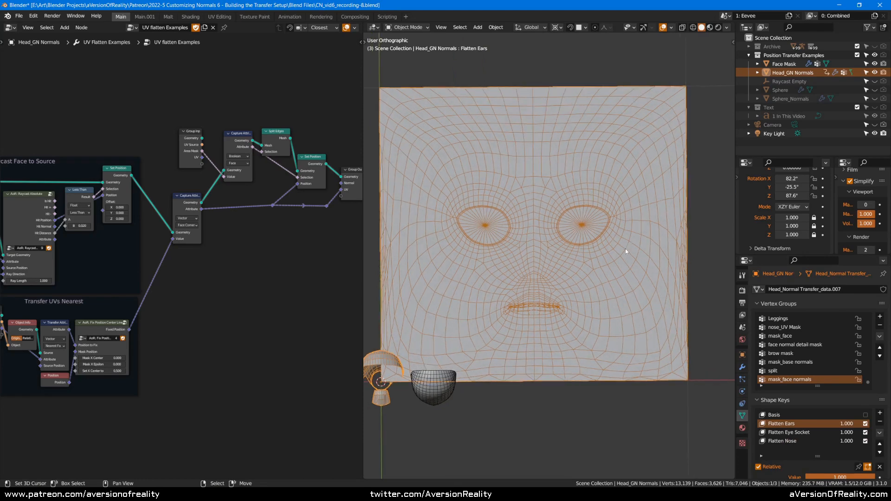
scroll(625, 249, up, 1)
scroll(646, 244, up, 2)
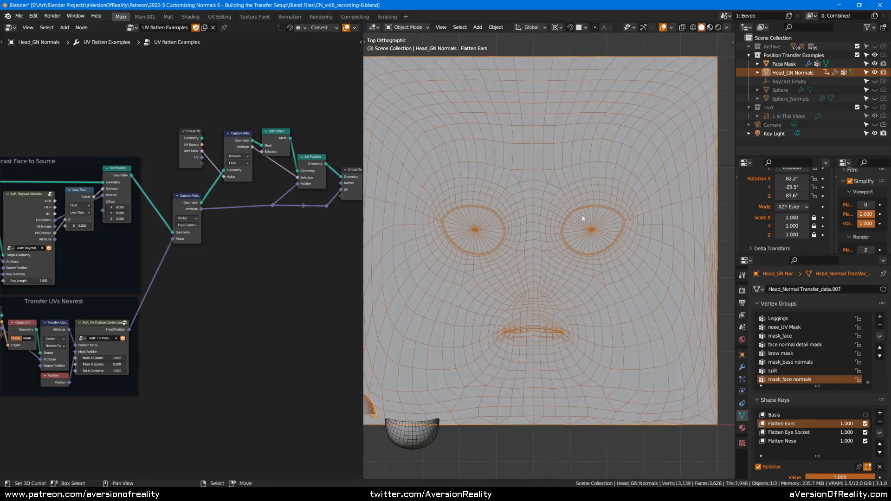
scroll(562, 245, down, 1)
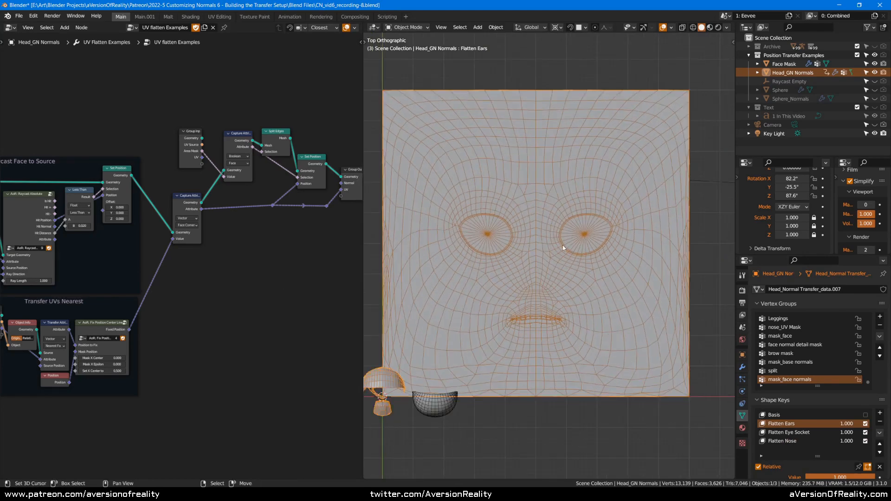
scroll(575, 247, up, 1)
shift+middle_drag(620, 233, 636, 224)
scroll(635, 222, down, 1)
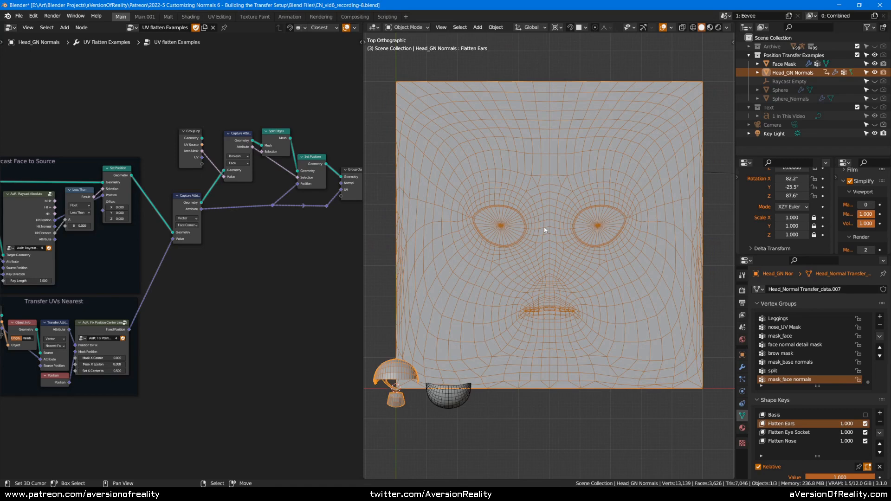
middle_drag(558, 231, 637, 240)
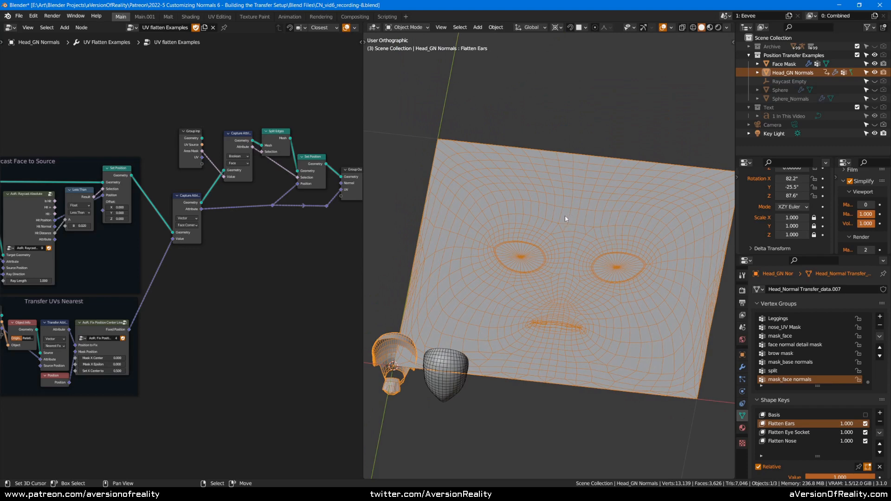
middle_drag(564, 215, 570, 212)
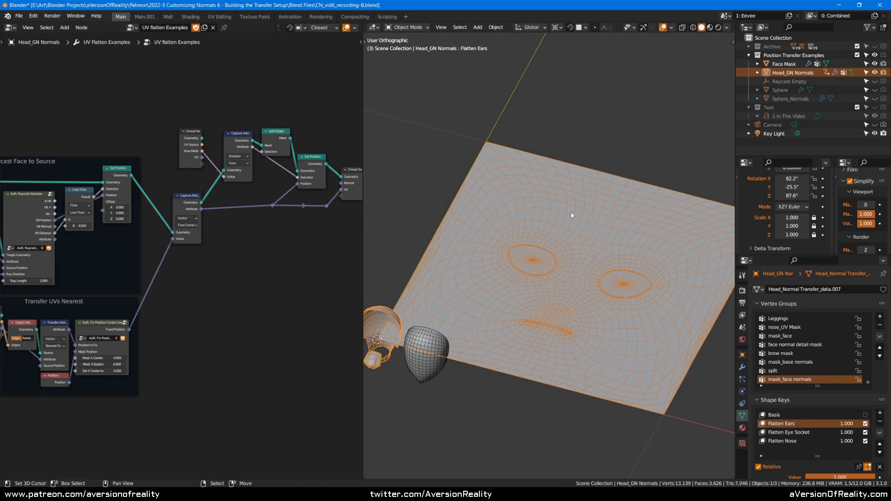
scroll(570, 213, down, 1)
mouse_move(570, 212)
middle_down()
mouse_move(588, 213)
mouse_move(564, 203)
middle_up()
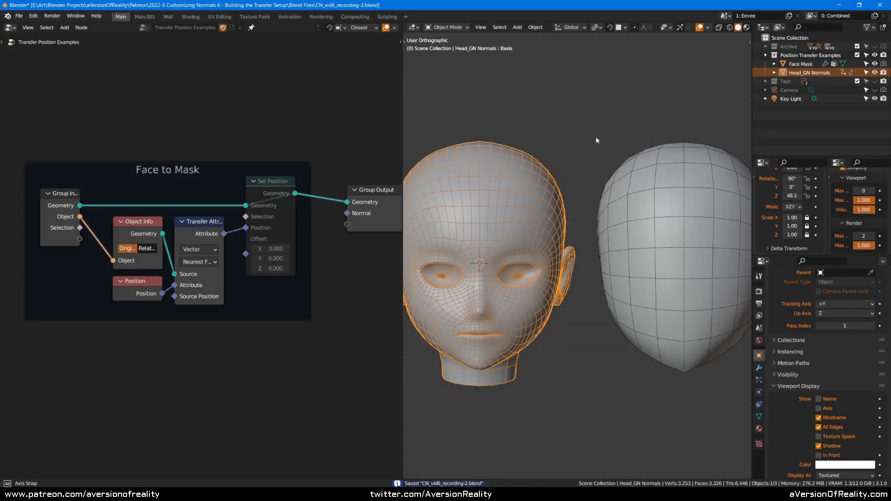
Select the Face Mask and clear its location so it overlays the head
middle_drag(687, 135, 490, 205)
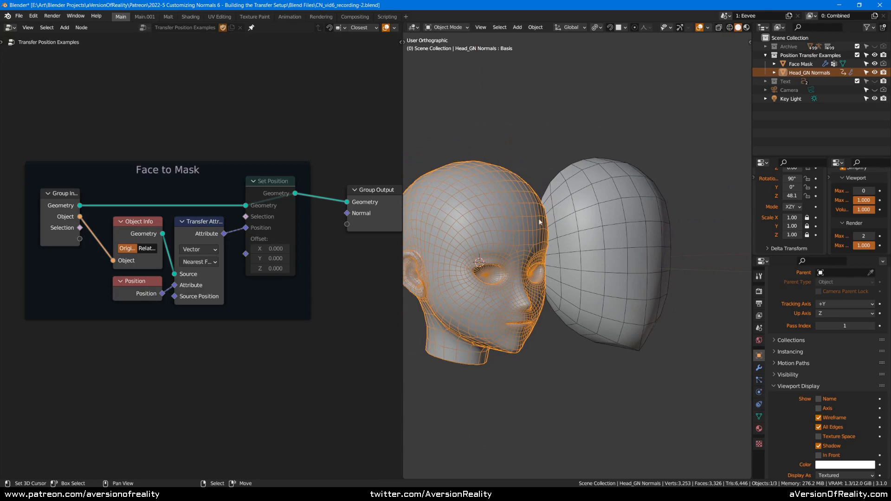
right_click(599, 200)
middle_drag(708, 122, 600, 132)
scroll(630, 158, up, 1)
shift+middle_drag(696, 212, 735, 186)
key(alt+g)
scroll(608, 189, up, 2)
middle_drag(609, 189, 579, 155)
scroll(808, 374, down, 3)
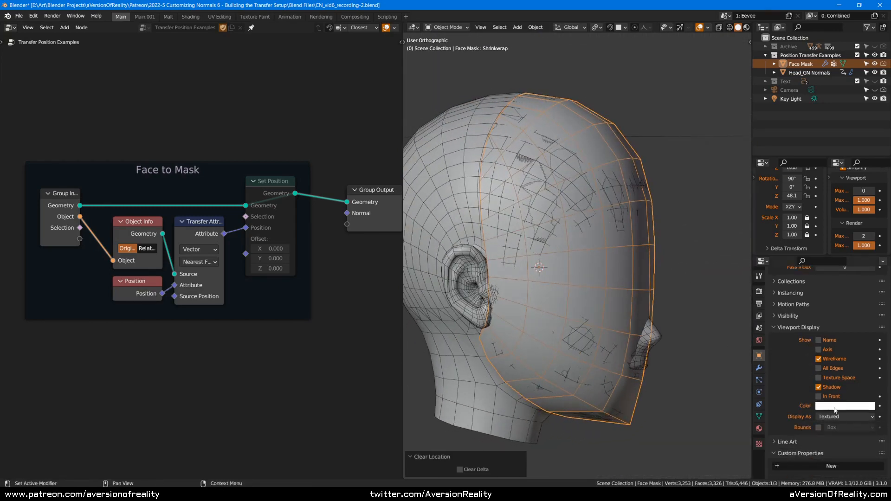
Set the Face Mask's viewport display to Wire and inspect how it overlays the head, ending in front view
click(842, 416)
click(842, 437)
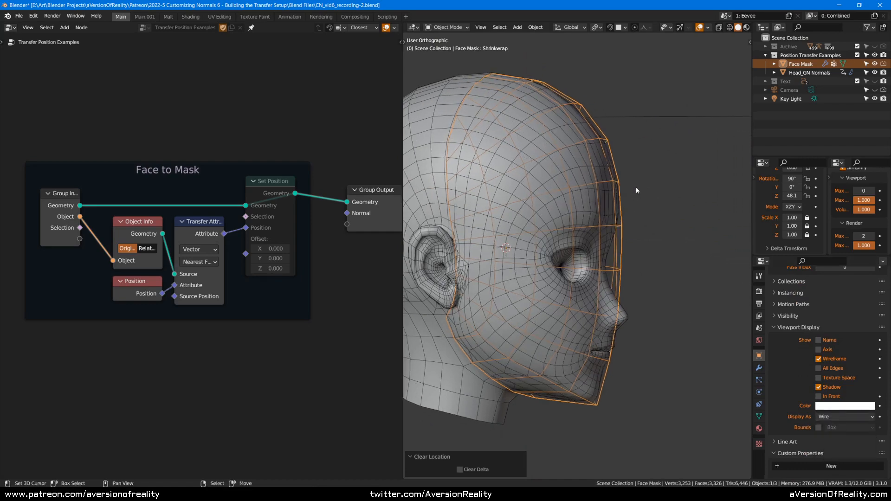
middle_drag(635, 186, 642, 262)
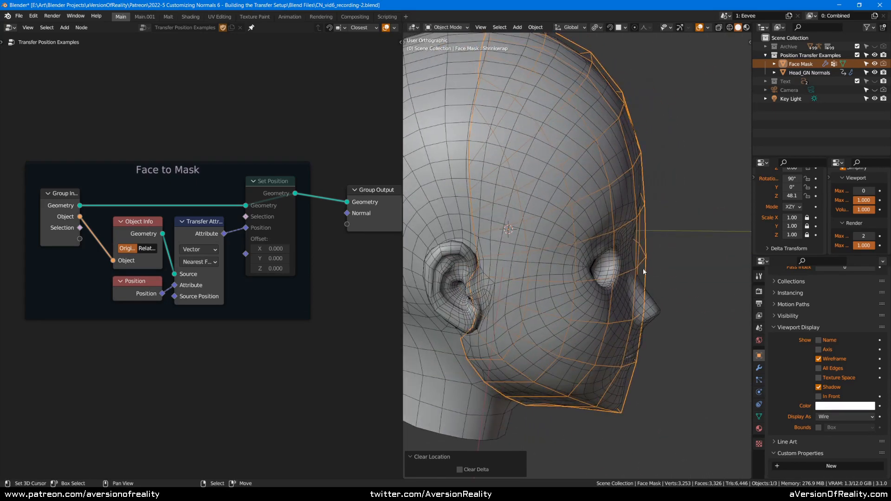
middle_drag(584, 278, 623, 195)
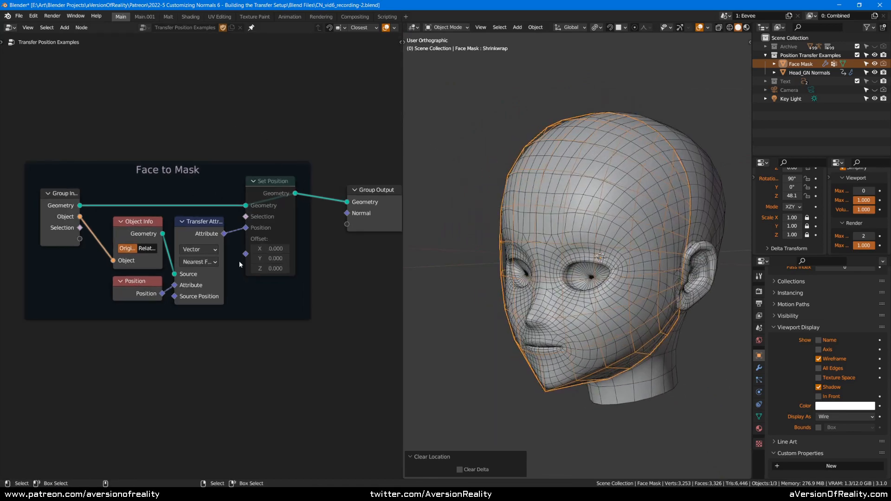
middle_drag(446, 195, 605, 182)
key(KP_1)
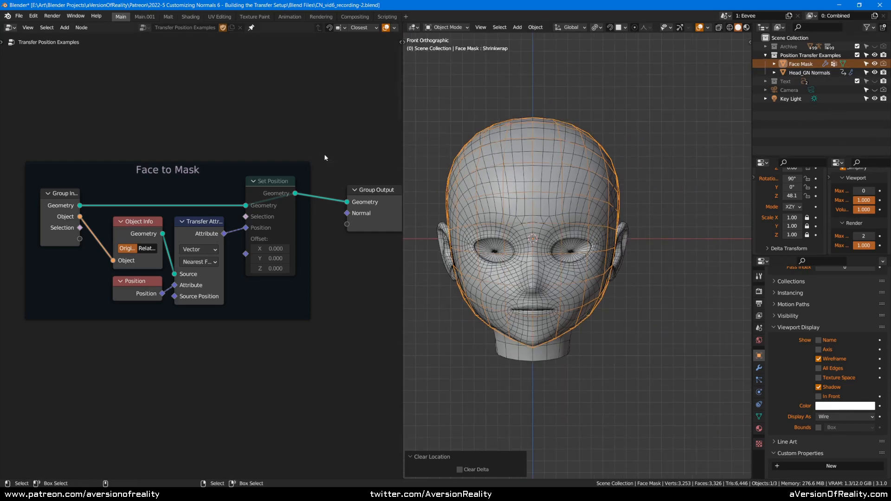
Examine the Face to Mask node setup, including its Transfer Attribute and Position nodes, alongside the head and separate mask
scroll(294, 190, down, 1)
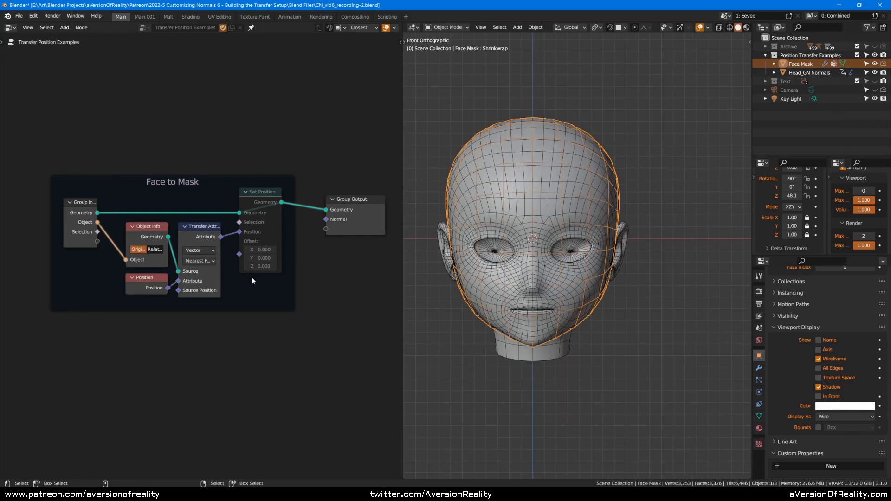
key(Home)
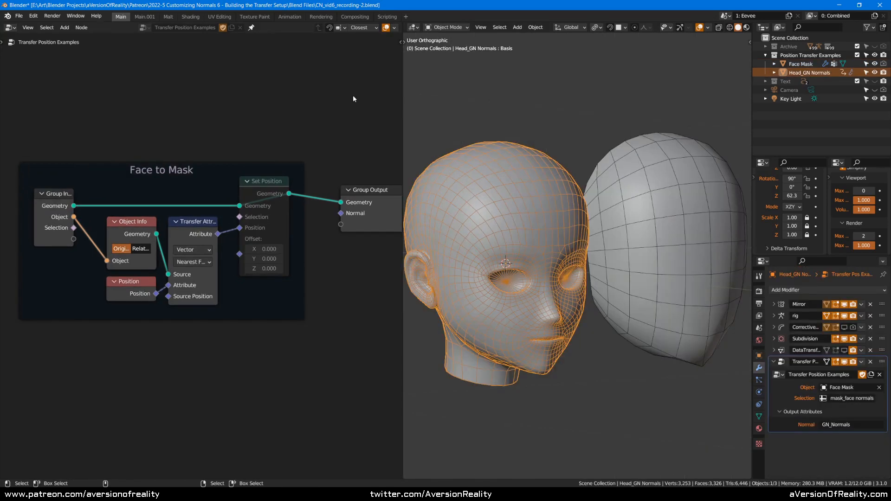
middle_drag(642, 151, 574, 149)
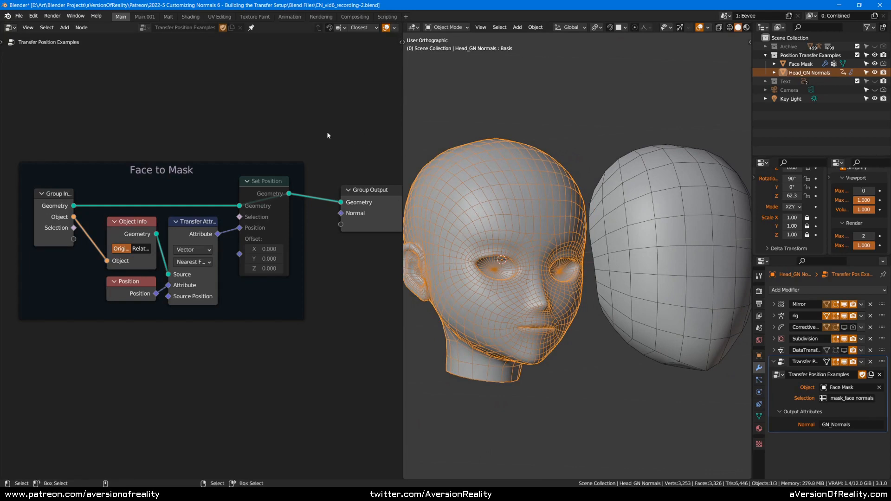
middle_drag(588, 173, 532, 179)
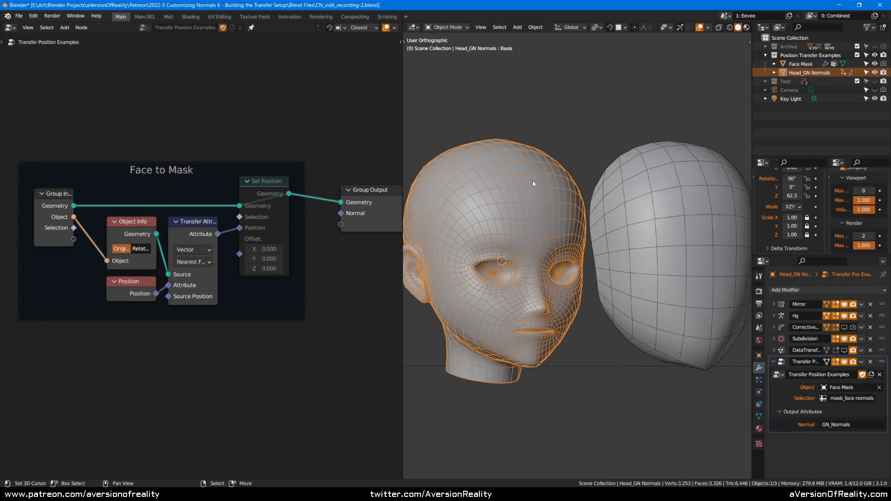
key(KP_1)
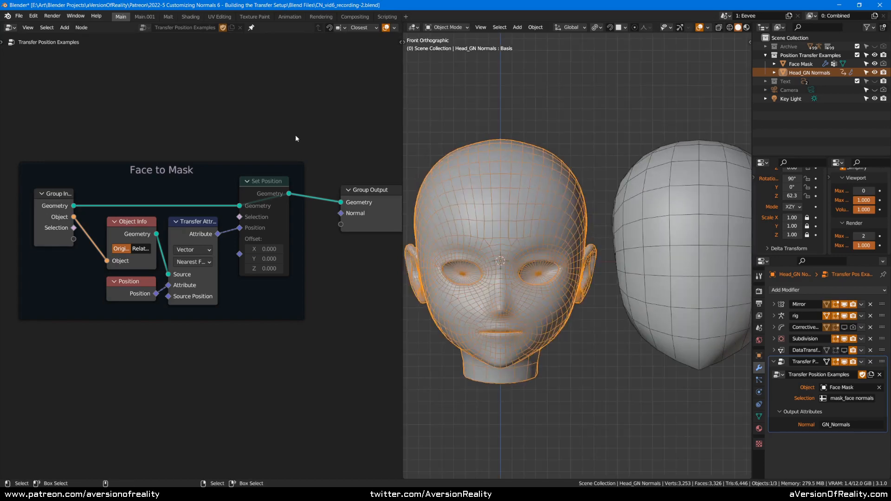
click(197, 237)
click(136, 290)
key(Home)
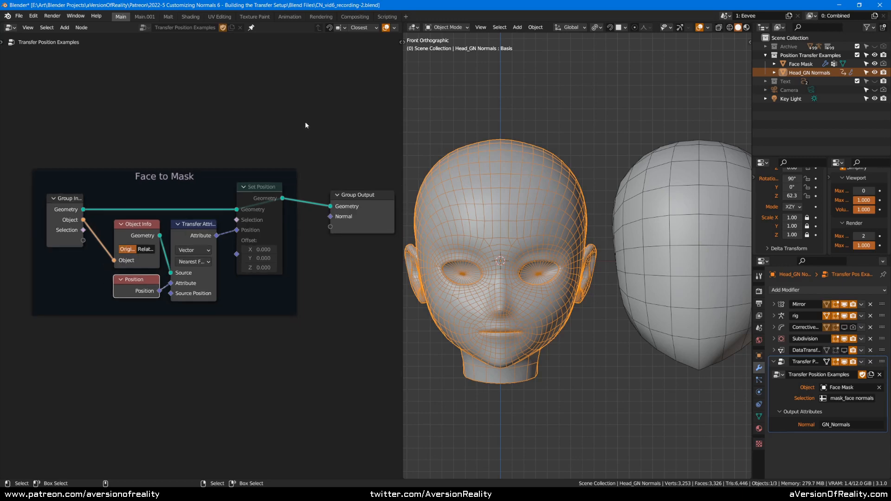
middle_drag(510, 134, 577, 144)
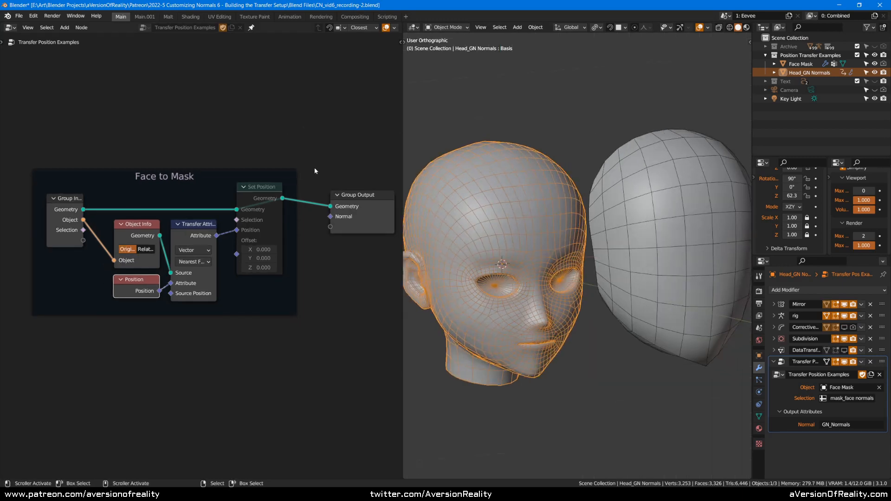
Unmute the Set Position node and inspect the head snapped to the mask shape from the front and back
click(266, 188)
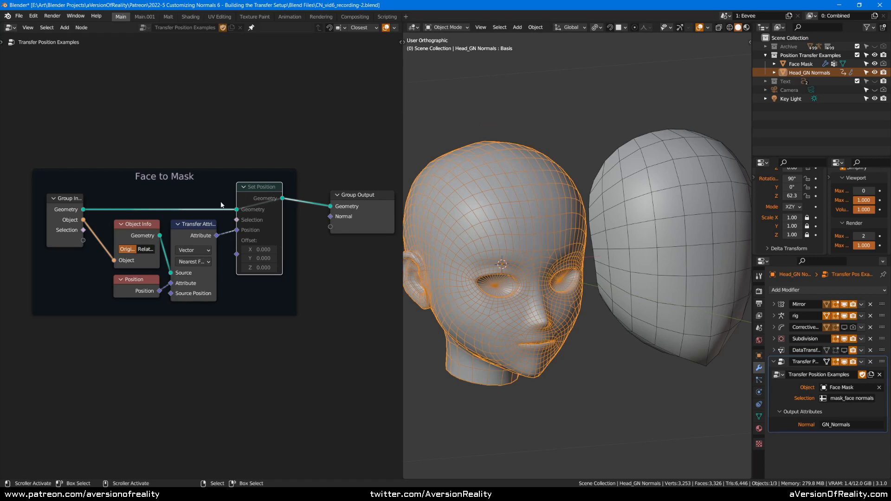
key(m)
middle_drag(527, 189, 517, 213)
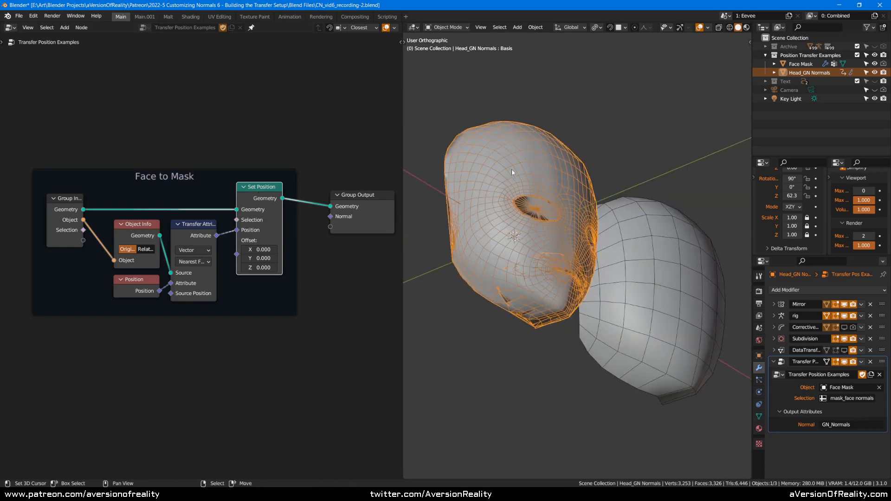
middle_drag(689, 275, 674, 154)
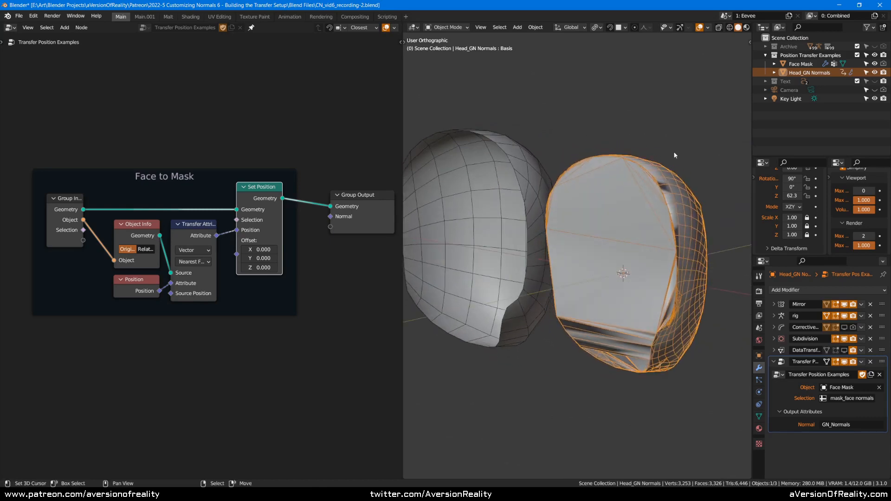
middle_drag(624, 230, 584, 178)
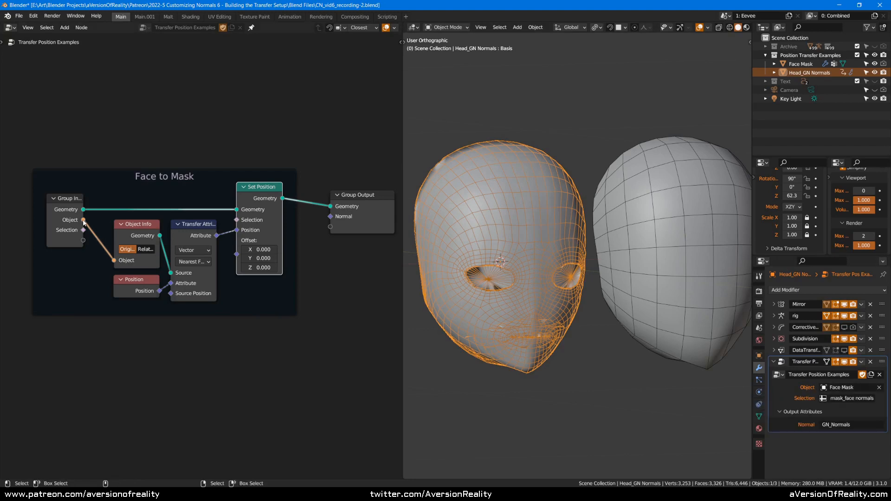
Examine the Group Input, Object Info, Position, Transfer Attribute and Set Position nodes that drive the face-to-mask transfer
click(126, 226)
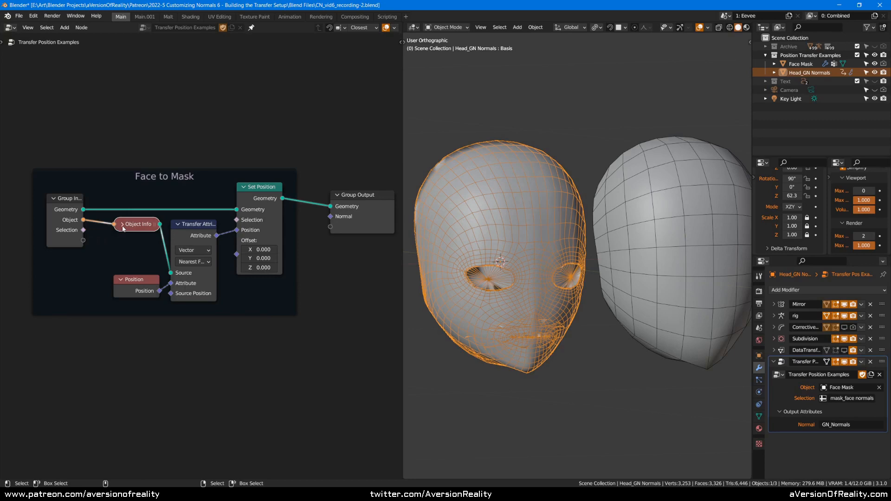
click(149, 283)
click(151, 238)
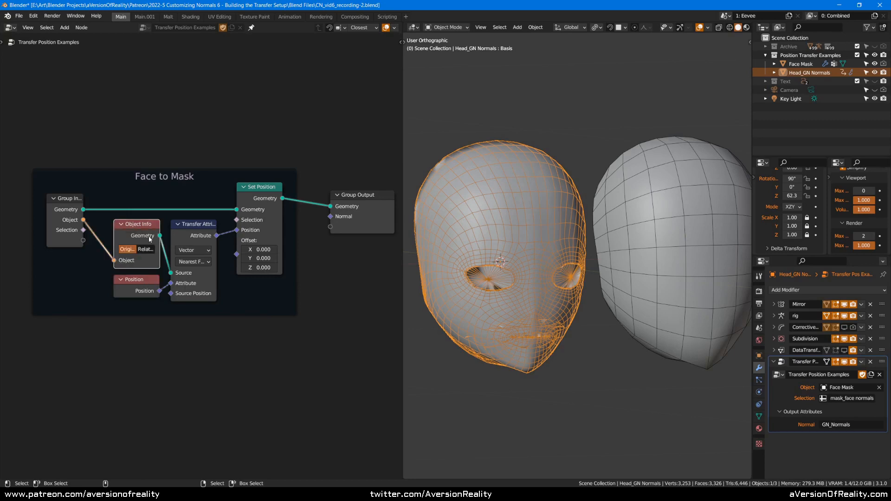
click(179, 235)
click(200, 262)
click(200, 264)
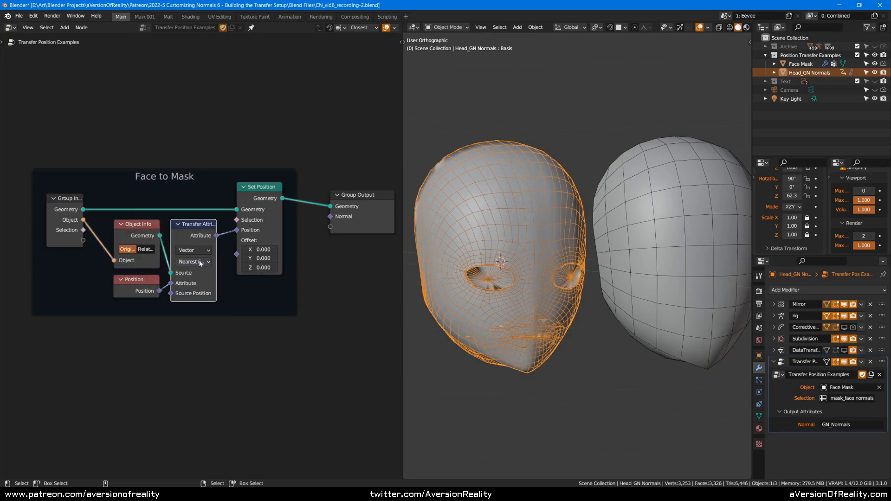
click(82, 212)
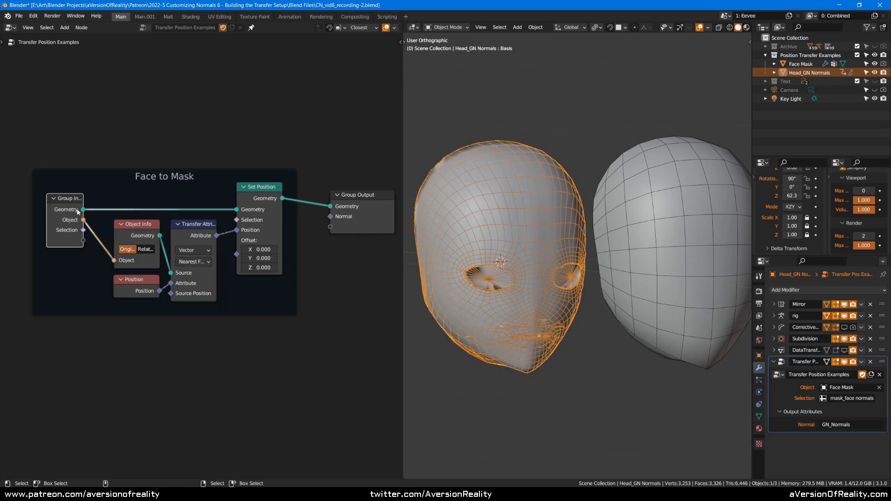
click(259, 194)
Select the Face Mask and toggle its GN Subsurf modifier's viewport display on and off to compare the head's transferred surface
middle_drag(456, 198, 599, 204)
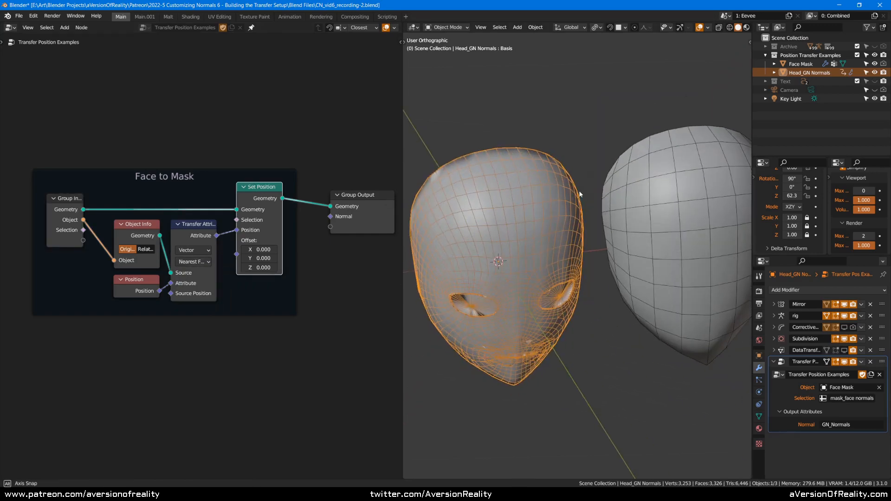
click(649, 209)
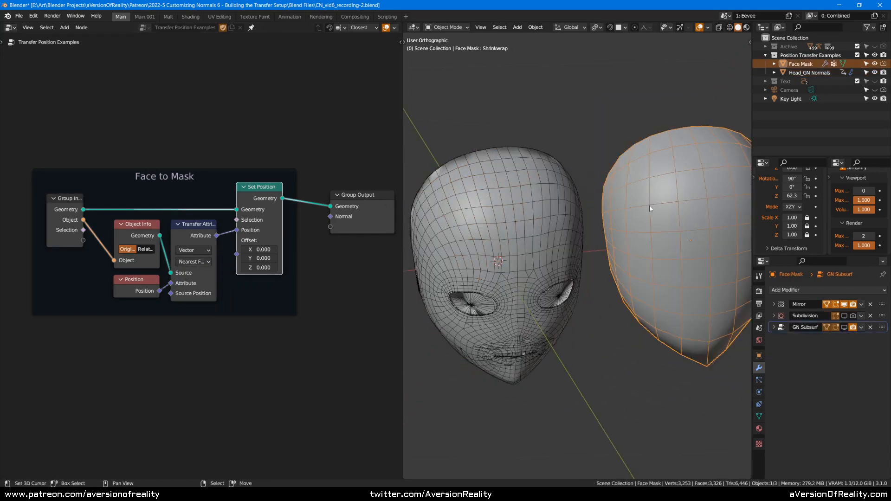
click(844, 327)
middle_drag(664, 304, 656, 271)
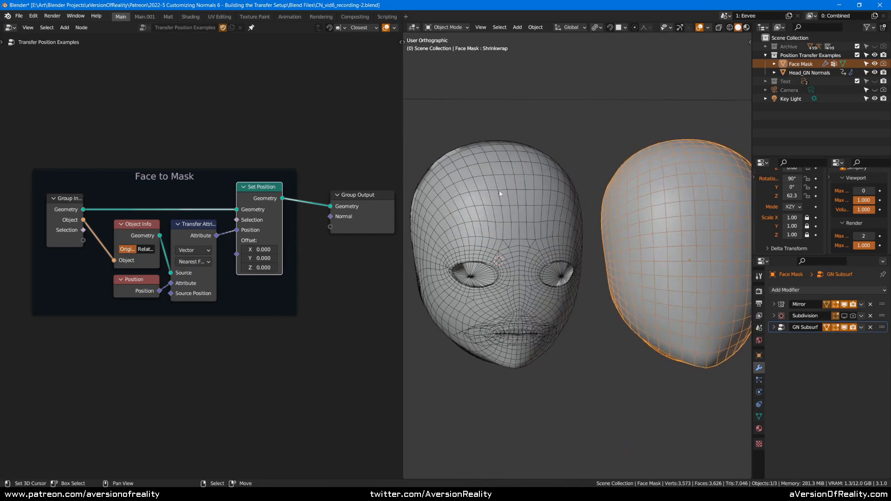
scroll(539, 255, up, 2)
middle_drag(539, 254, 549, 199)
click(844, 327)
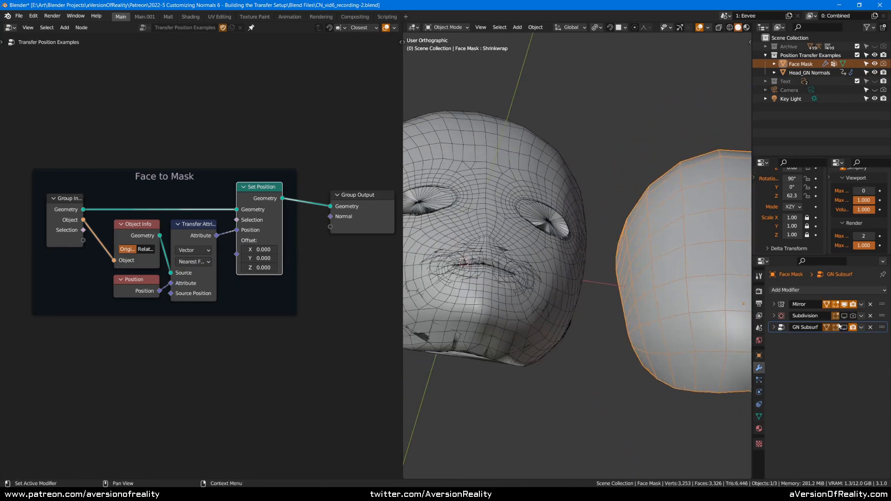
Examine the transferred head and the unsubdivided Face Mask from several angles
scroll(687, 238, down, 2)
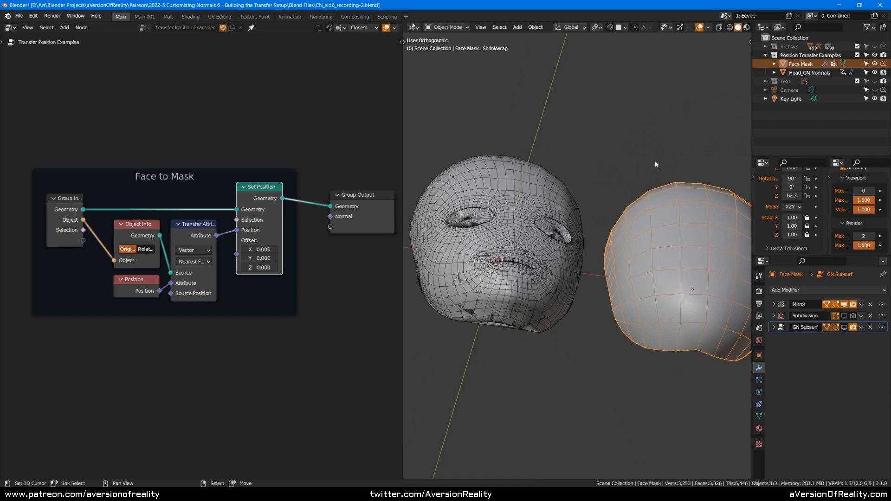
middle_drag(655, 164, 648, 210)
scroll(607, 213, up, 2)
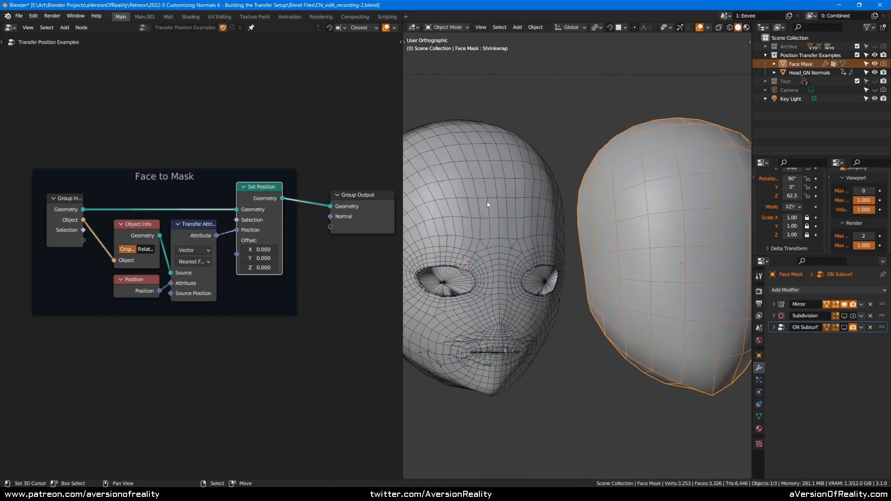
middle_drag(486, 202, 631, 194)
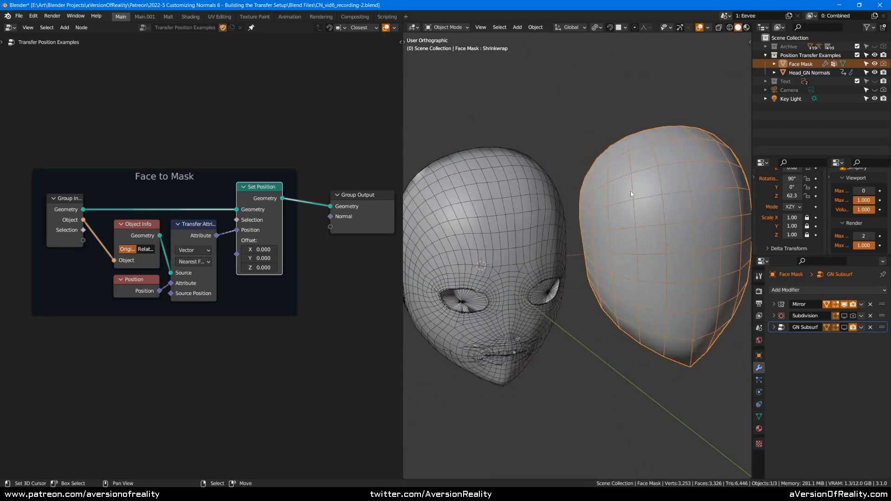
scroll(627, 199, up, 1)
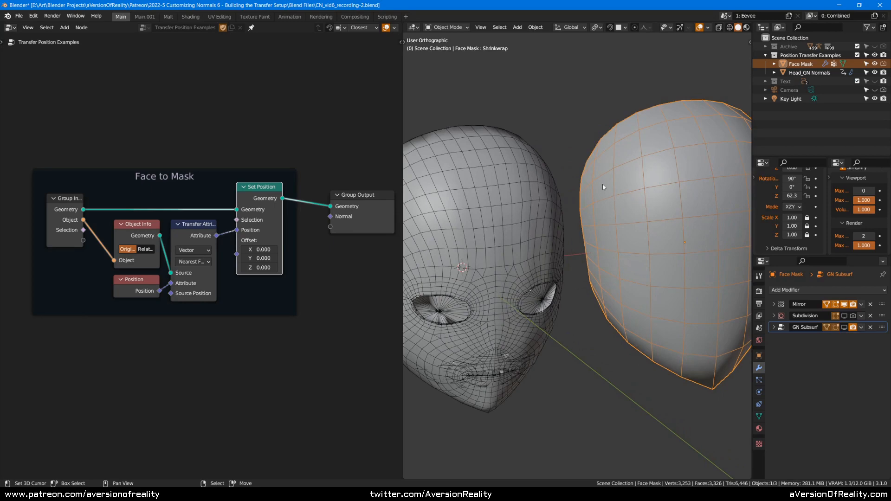
scroll(603, 184, down, 1)
middle_drag(658, 183, 587, 183)
middle_drag(539, 220, 665, 211)
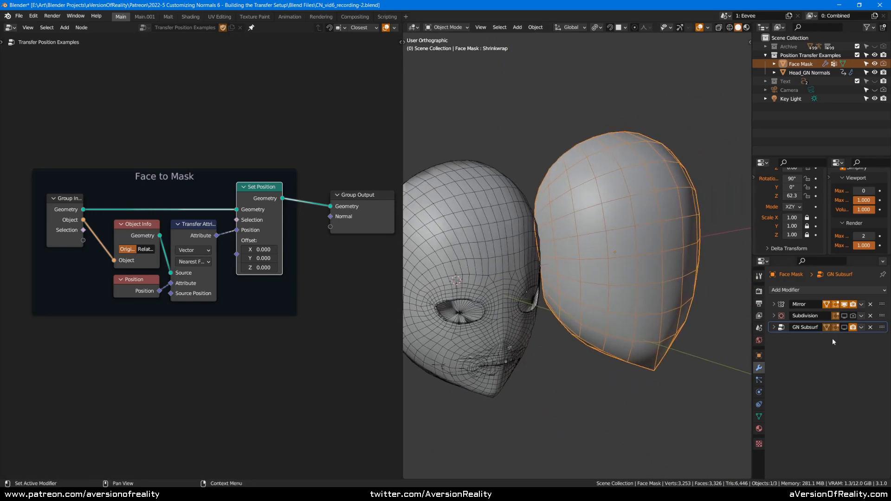
Enable viewport display of the Face Mask's GN Subsurf modifier, expand its settings and frame its subdivision node group
click(844, 327)
middle_drag(714, 277, 793, 359)
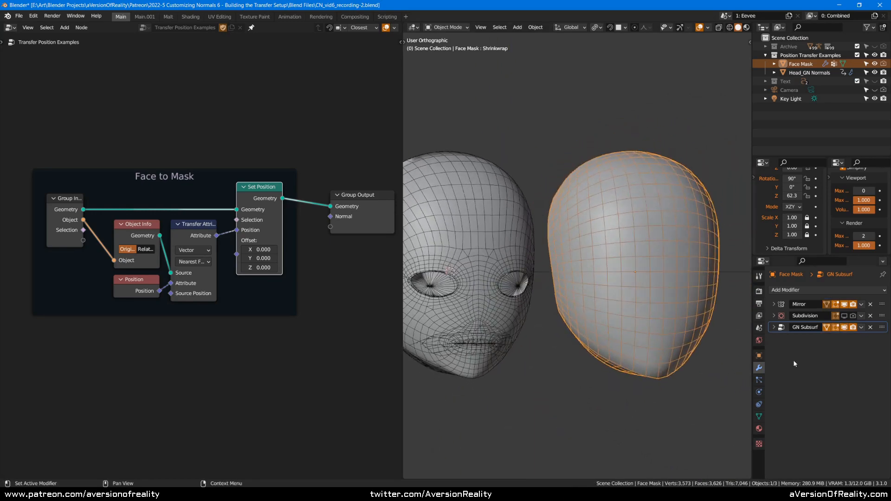
click(774, 327)
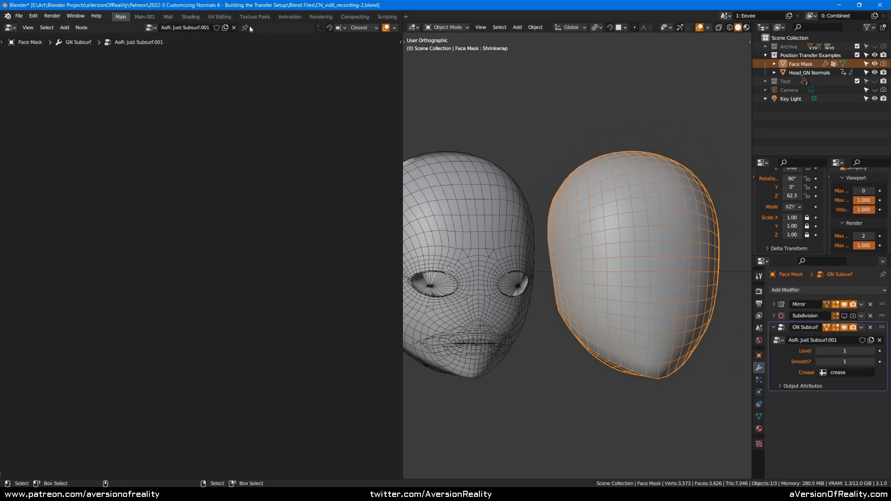
key(Home)
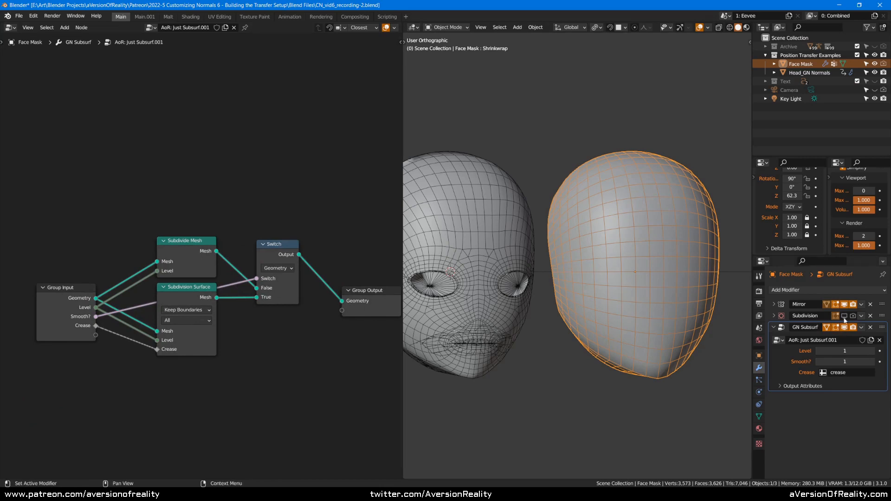
In the head's Face to Mask node tree, connect the Group Input's Selection to the Set Position node's Selection, and inspect the face
scroll(860, 205, up, 1)
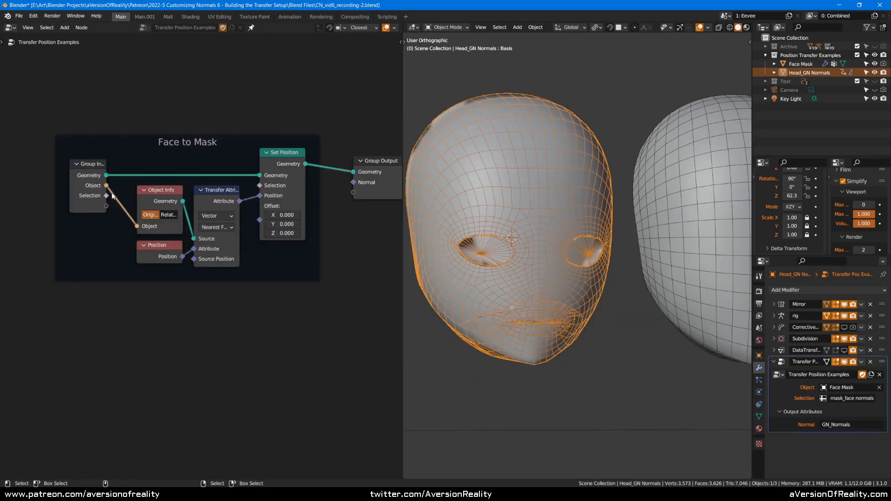
drag(106, 196, 259, 186)
middle_drag(705, 301, 542, 147)
middle_drag(580, 282, 630, 124)
scroll(601, 154, up, 3)
scroll(601, 156, down, 1)
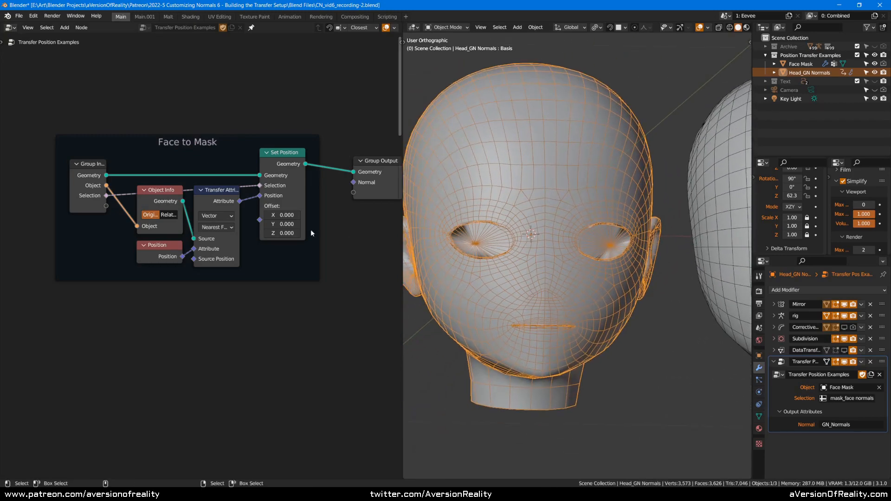
Mute the Set Position node and compare the original face shape with the transferred one
click(288, 163)
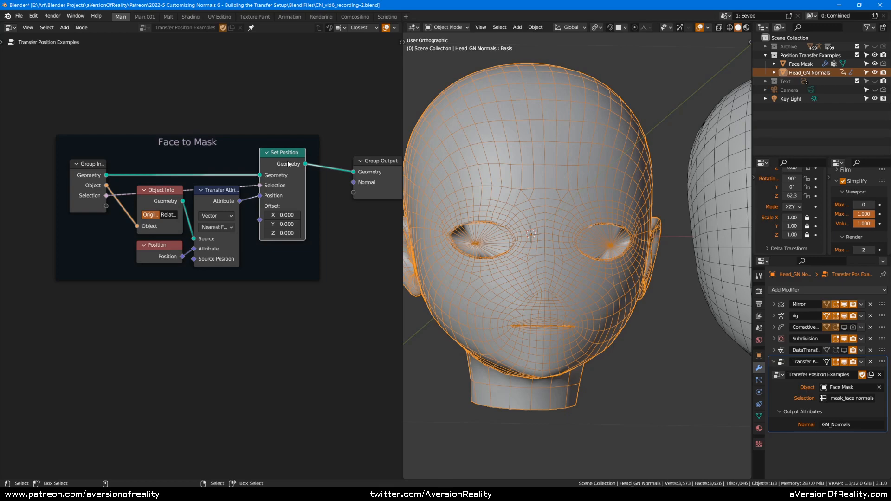
key(m)
middle_drag(598, 218, 586, 240)
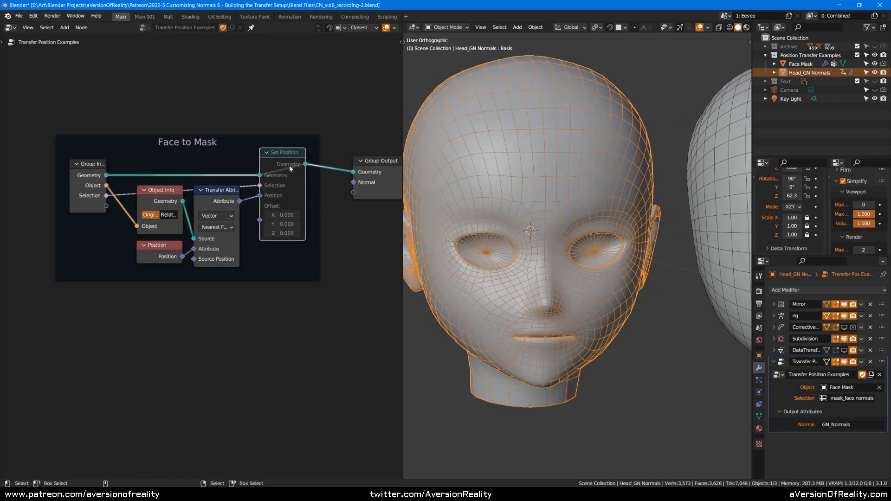
Unmute the Set Position node and inspect the flattened face beside the Face Mask from several angles
key(m)
middle_drag(566, 165, 603, 237)
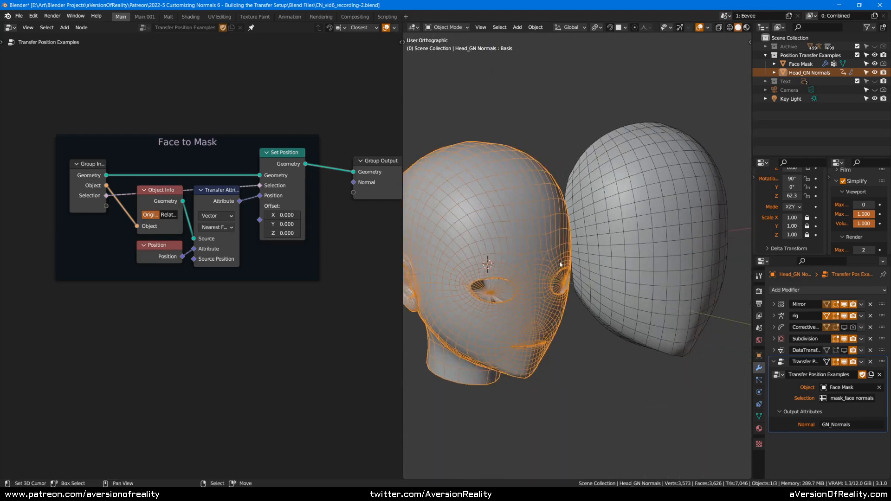
scroll(558, 261, up, 1)
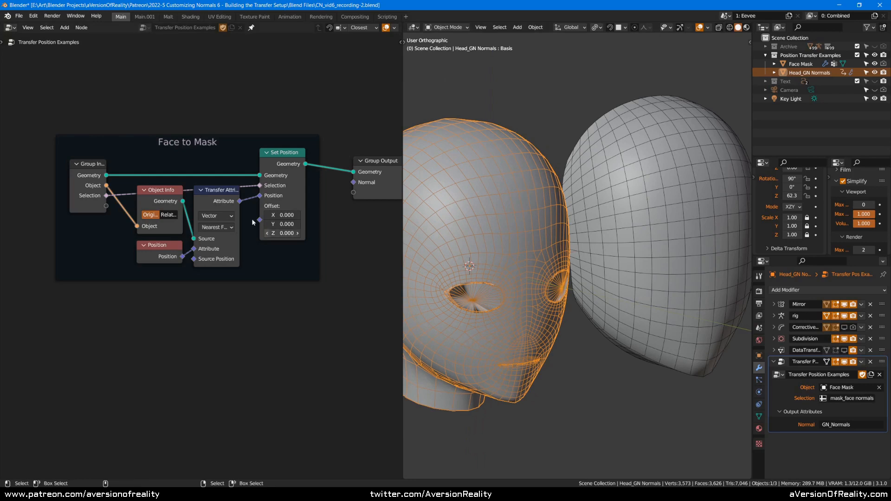
click(228, 227)
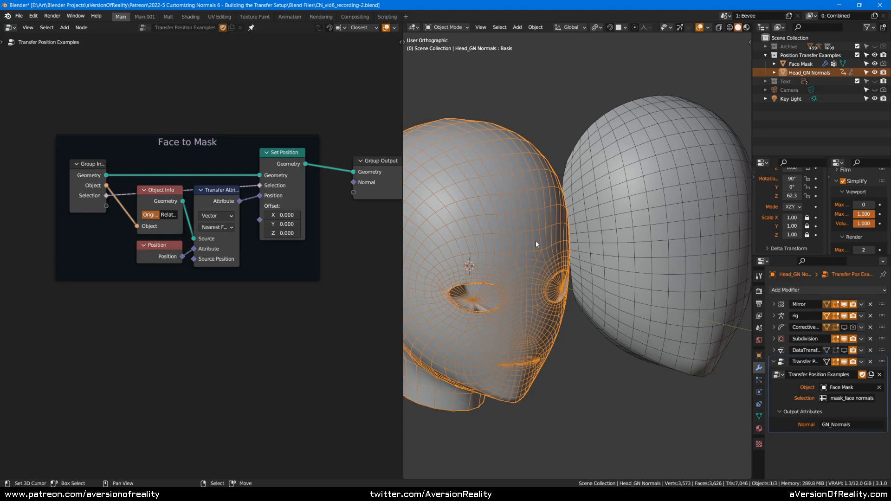
scroll(536, 268, down, 1)
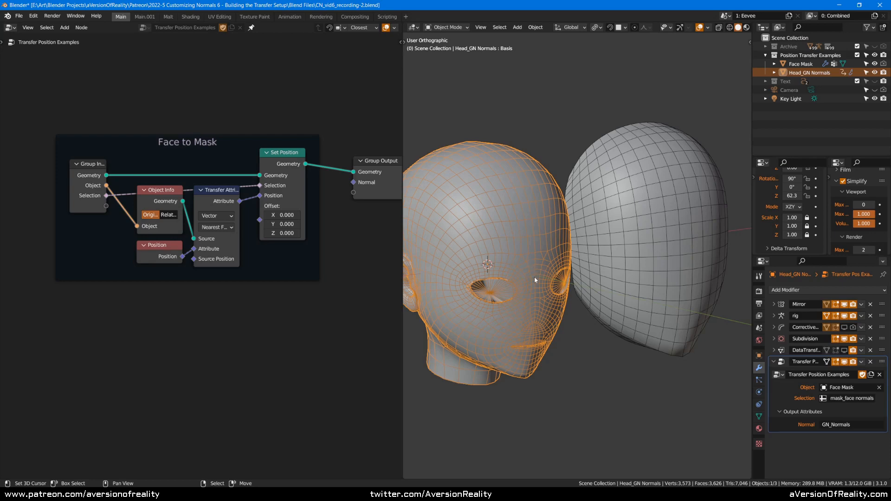
middle_drag(661, 271, 699, 175)
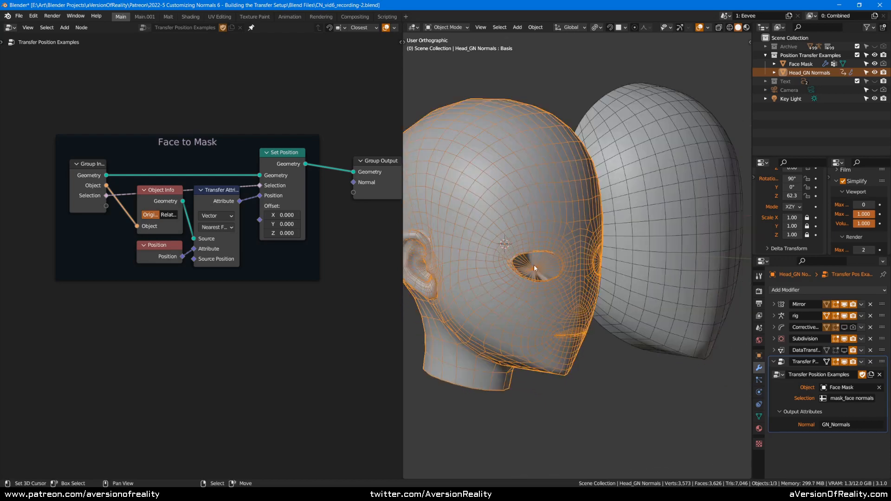
middle_drag(642, 268, 652, 255)
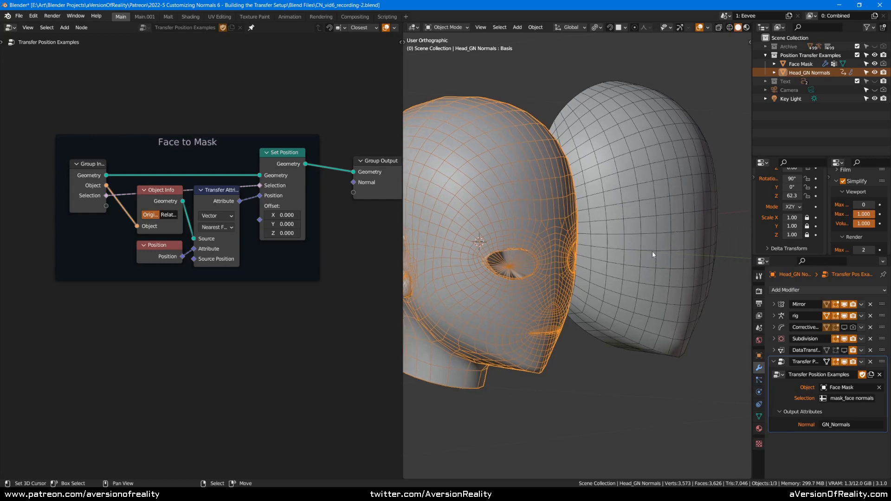
middle_drag(681, 219, 647, 209)
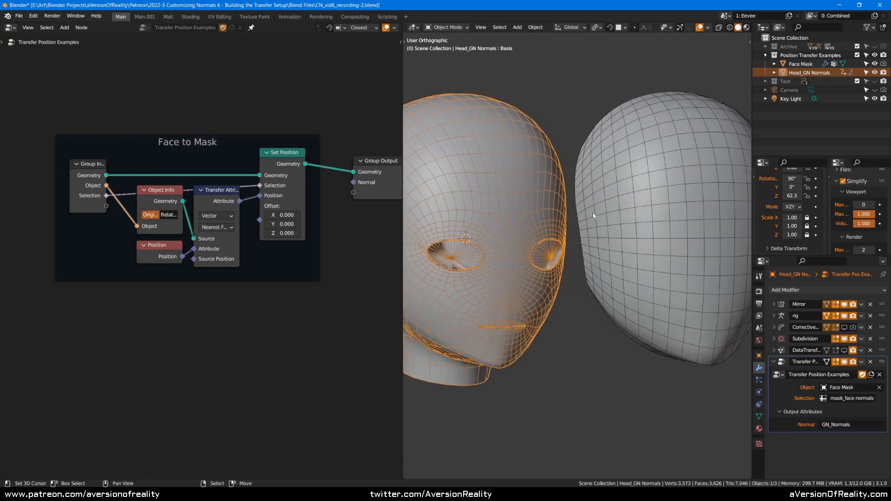
middle_drag(514, 224, 697, 169)
middle_drag(644, 195, 625, 216)
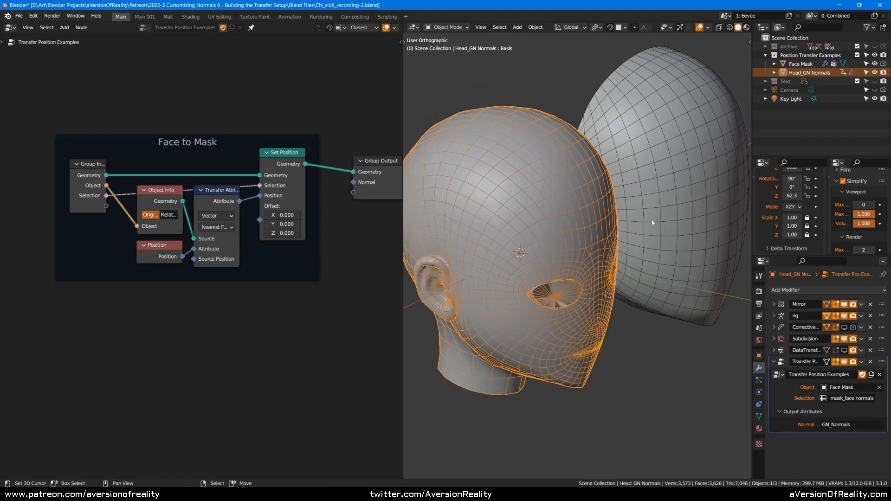
Select the Face Mask and the head in turn to compare them, and view the head from the front
click(664, 191)
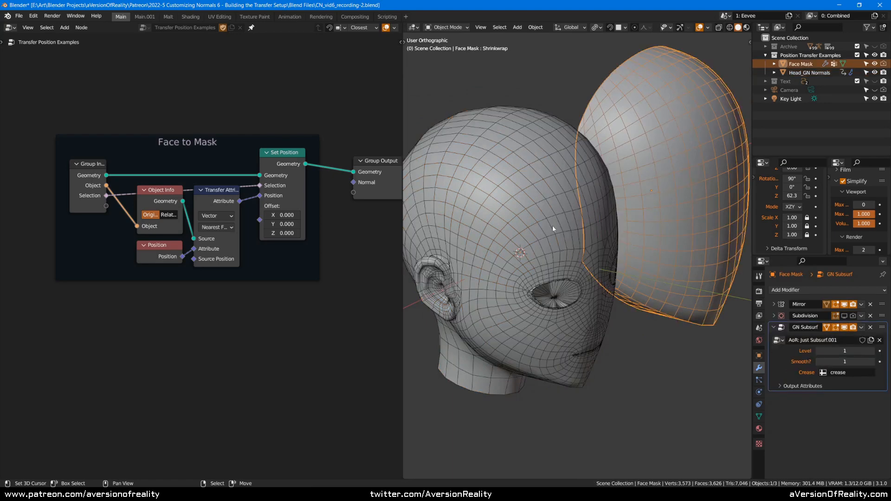
click(552, 226)
click(662, 208)
click(575, 245)
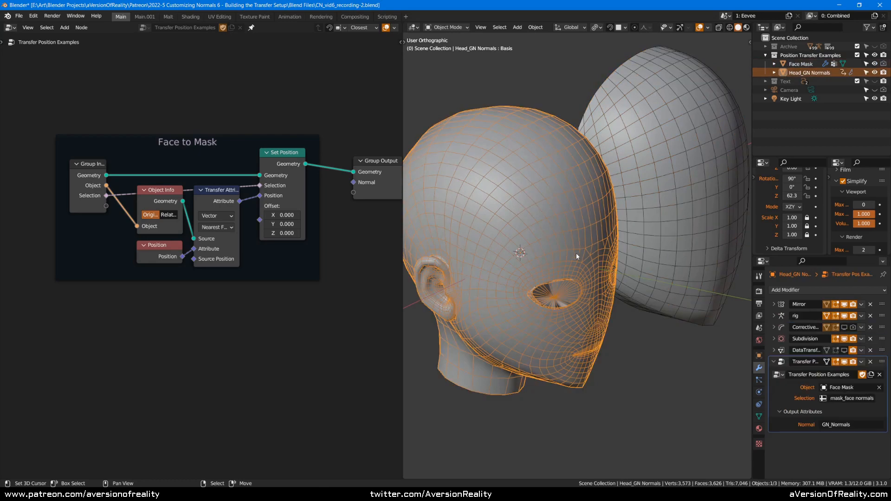
middle_drag(572, 266, 541, 245)
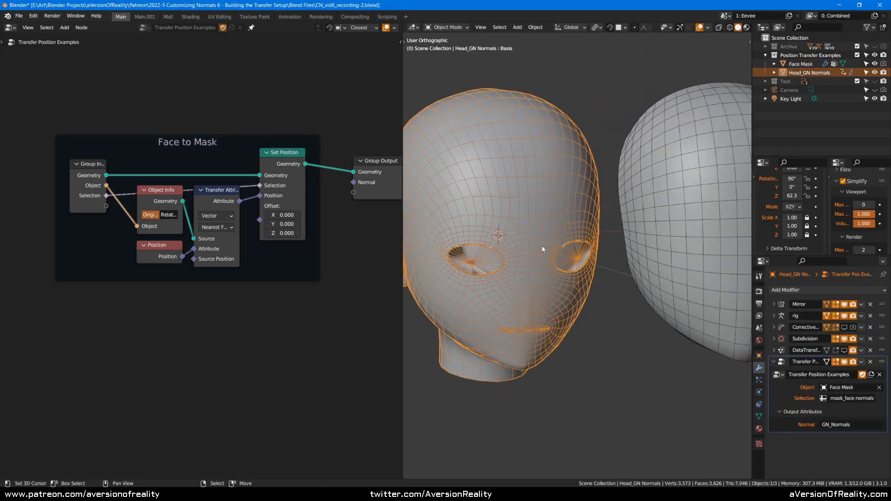
key(KP_1)
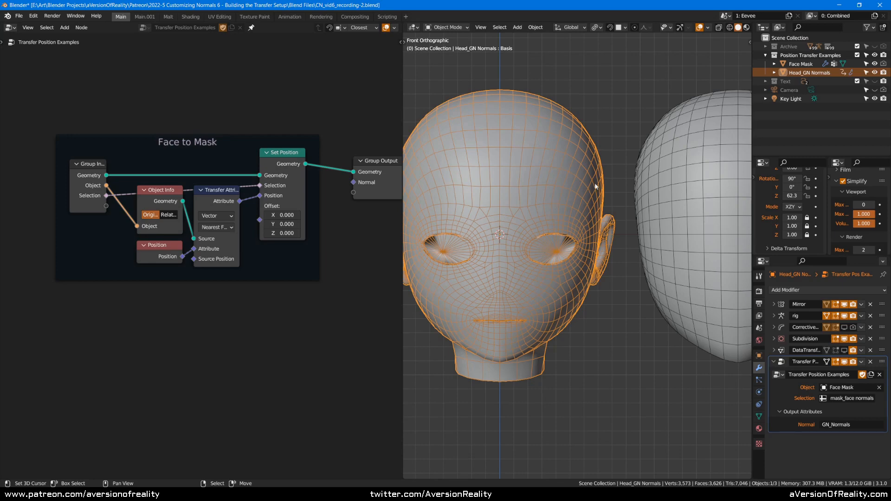
scroll(600, 167, down, 1)
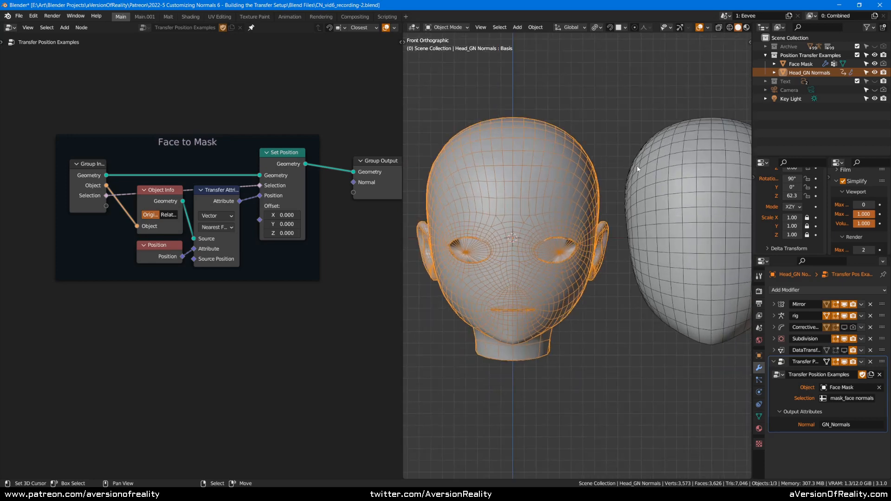
Examine the Face Mask's GN Subsurf settings against the head's transfer modifier, and compare both meshes in angled and front views
middle_drag(637, 165, 679, 210)
scroll(679, 210, up, 1)
click(679, 212)
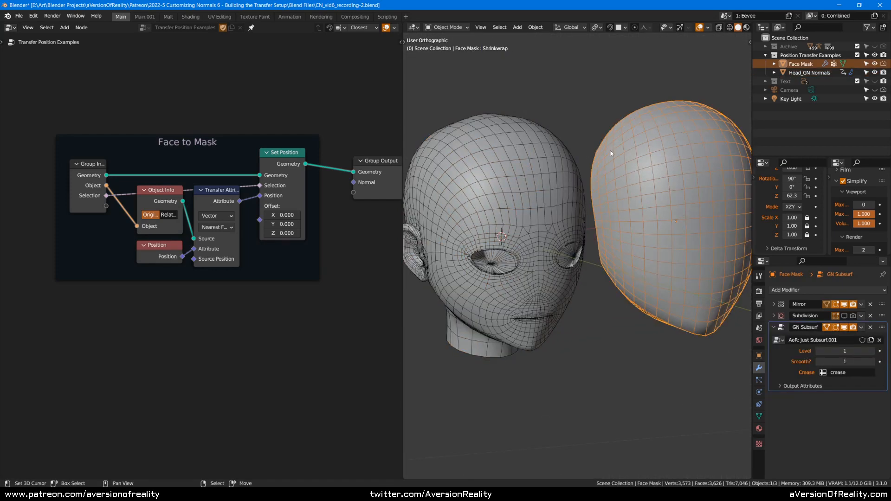
middle_drag(614, 161, 588, 145)
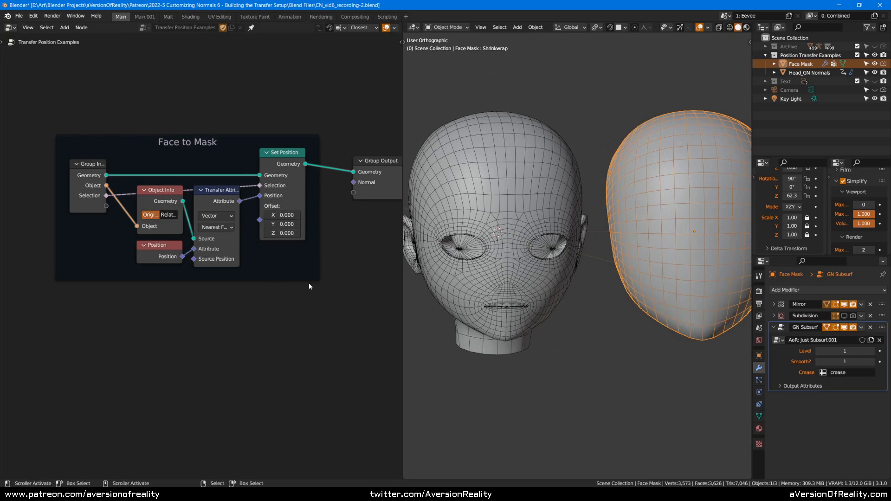
click(545, 222)
middle_drag(545, 221, 574, 223)
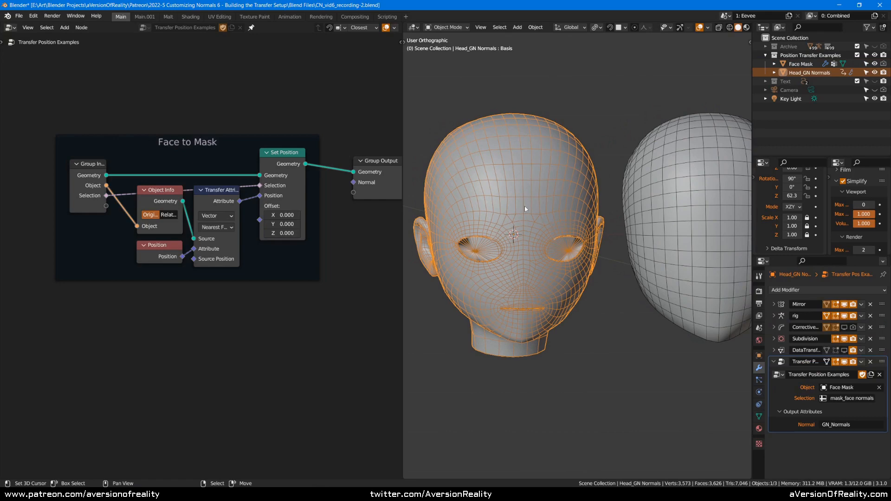
middle_drag(605, 196, 640, 196)
key(KP_1)
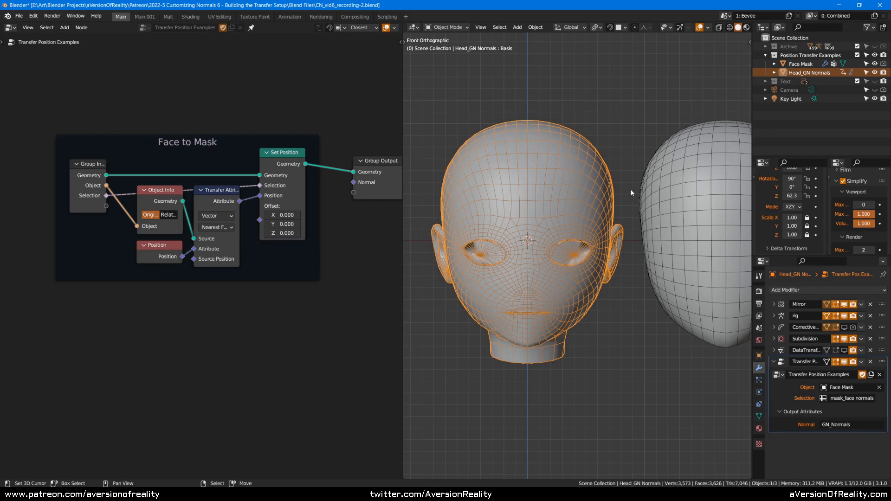
scroll(627, 166, up, 1)
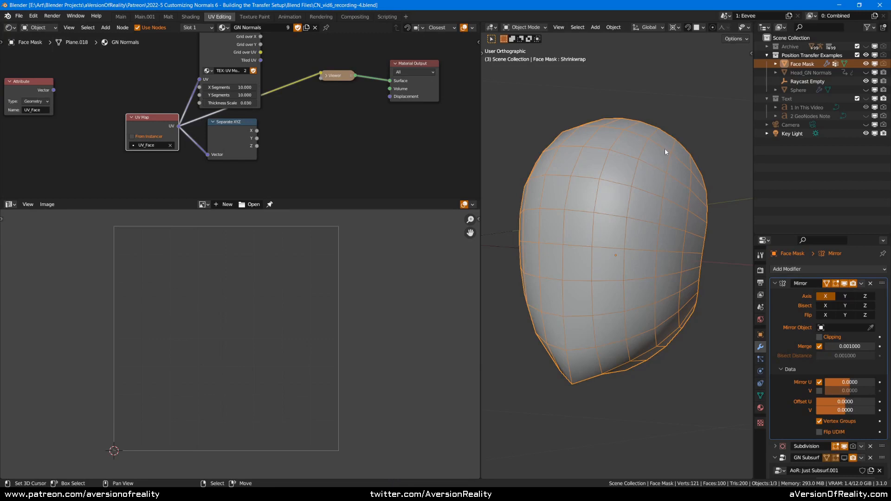
Enter Edit Mode on the Face Mask to display its UV_Face layout
middle_drag(648, 152, 623, 128)
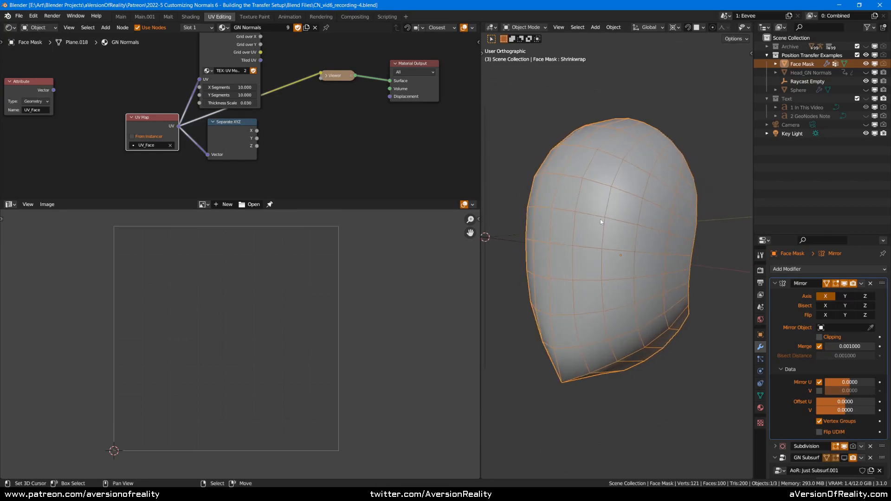
middle_drag(600, 219, 653, 167)
key(Tab)
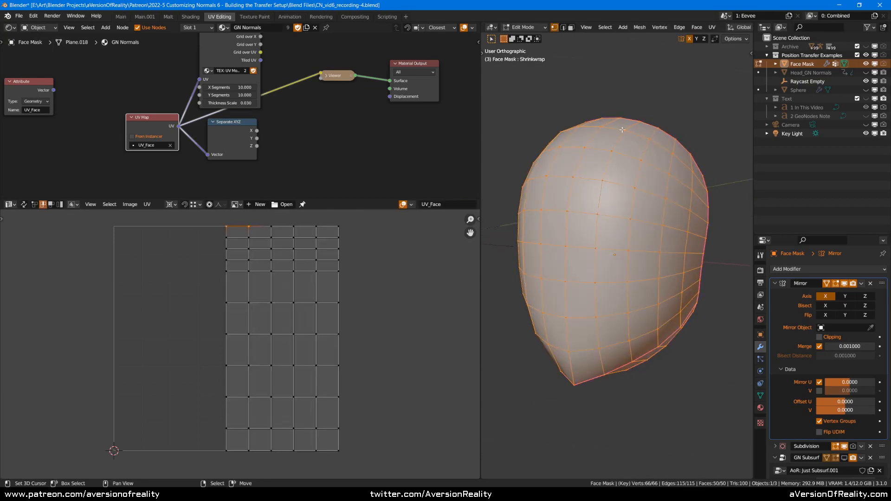
click(335, 152)
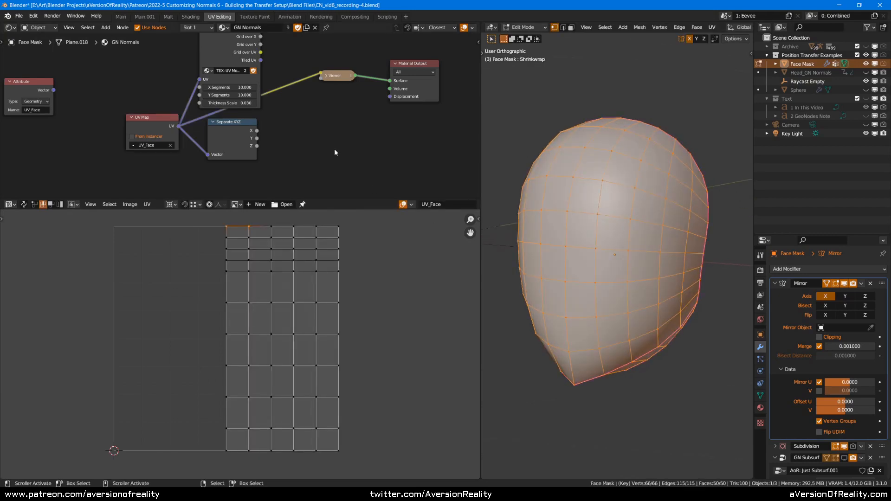
Display the Face Mask's UV colours with material shading and hide the viewport overlays
key(z)
click(684, 153)
key(shift+alt+z)
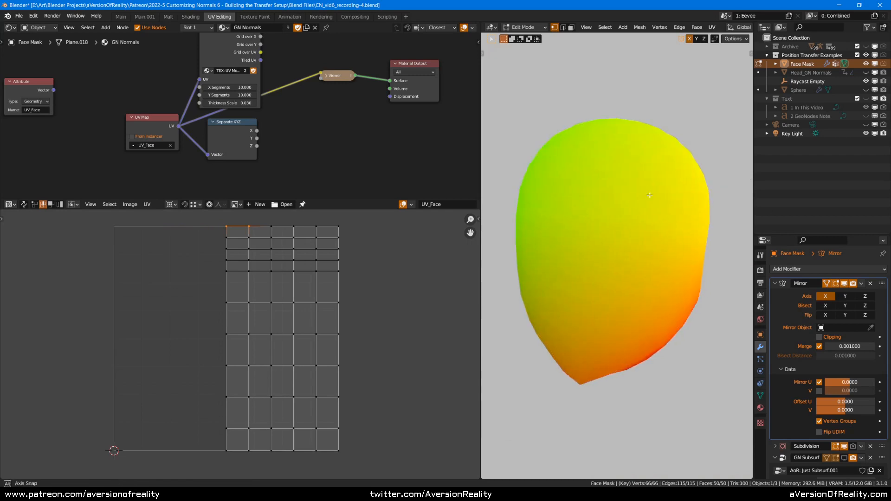
middle_drag(649, 179, 575, 139)
Preview the Separate XYZ node's individual outputs on the mask, finishing with the X output
ctrl+shift+click(235, 131)
ctrl+shift+click(231, 142)
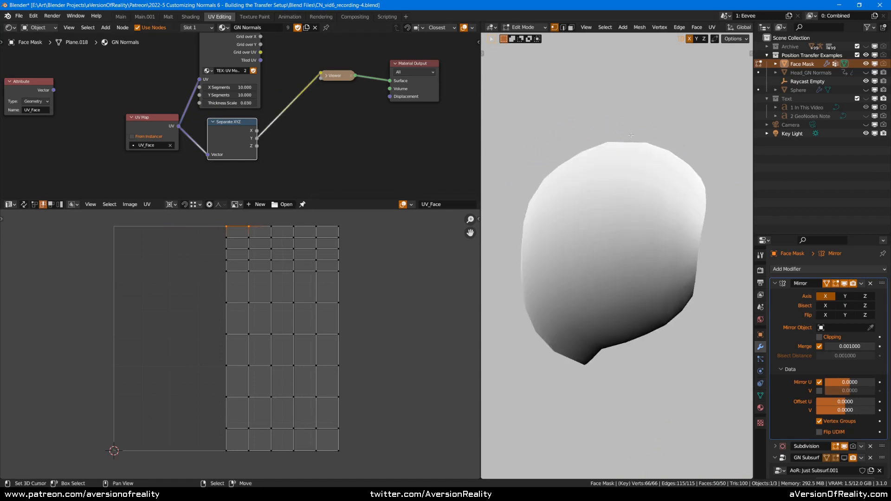
ctrl+shift+click(244, 143)
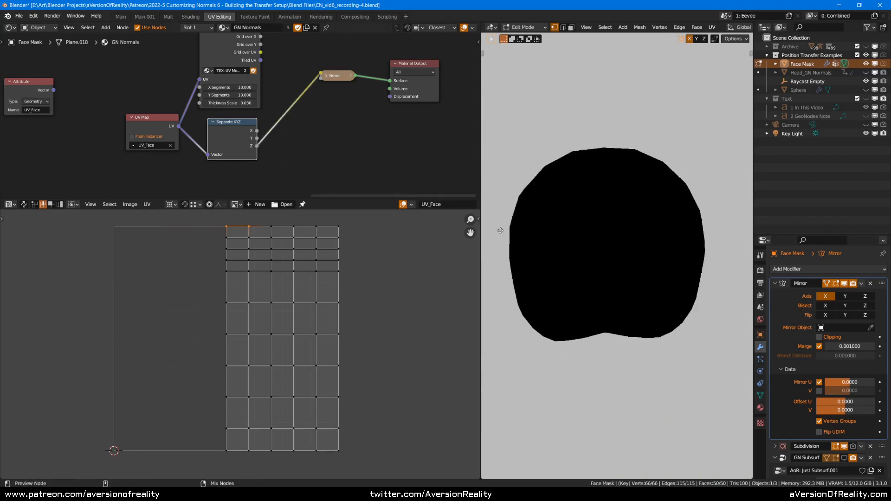
ctrl+shift+click(245, 149)
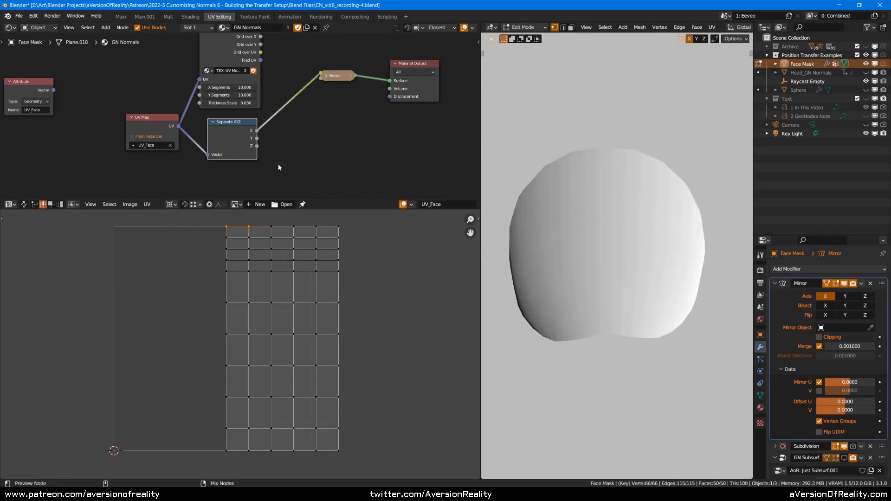
Toggle the Mirror modifier's Mirror U option off and back on to compare the UV gradient across the mask
click(821, 382)
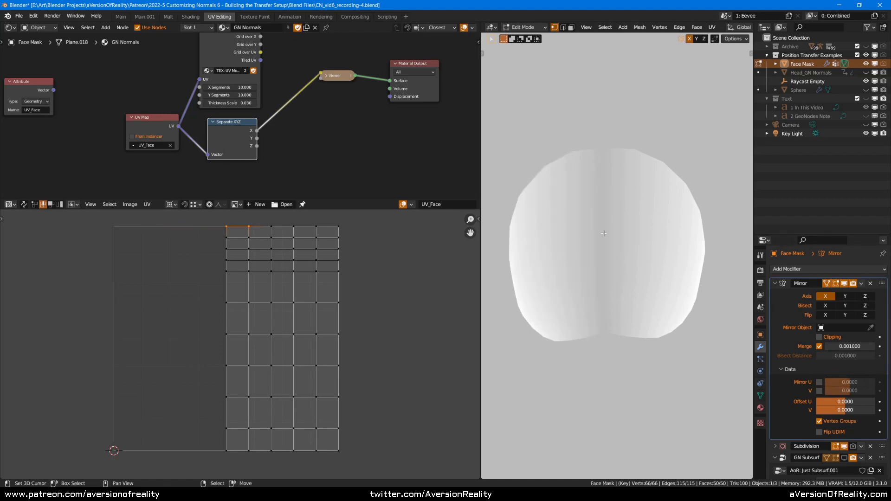
click(820, 382)
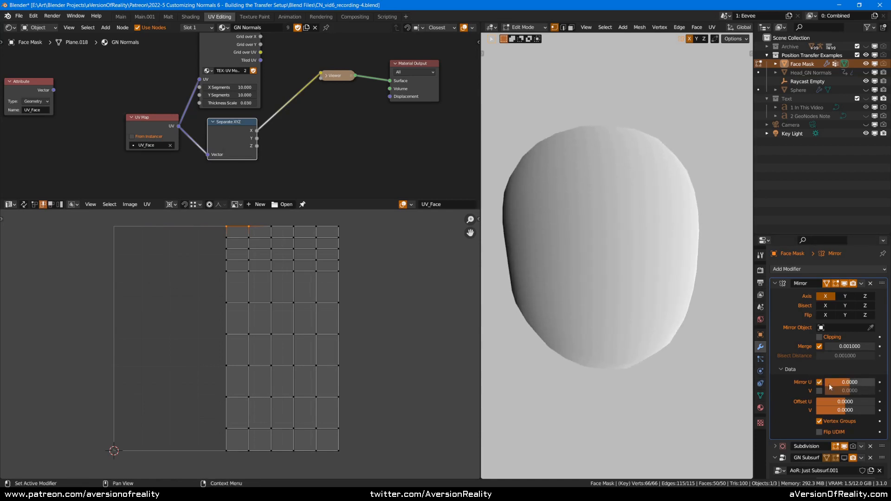
middle_drag(723, 320, 700, 316)
middle_drag(670, 206, 622, 211)
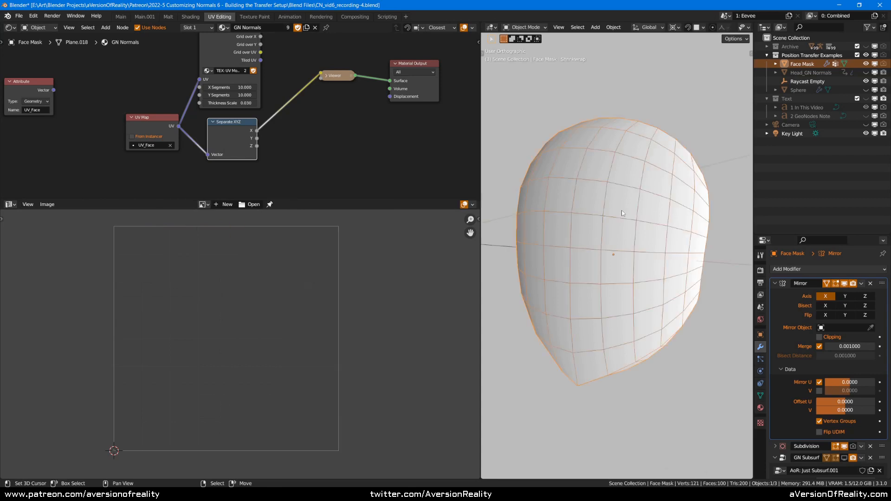
Return to Object Mode and preview the TEX: UV Modulo Grid node's Grid output on the mask with overlays hidden
middle_drag(655, 168, 705, 117)
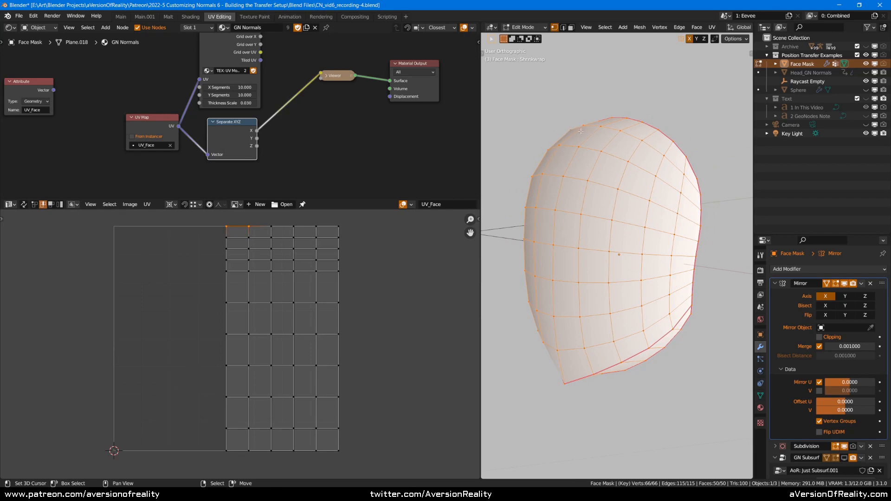
key(Tab)
shift+scroll(360, 148, up, 3)
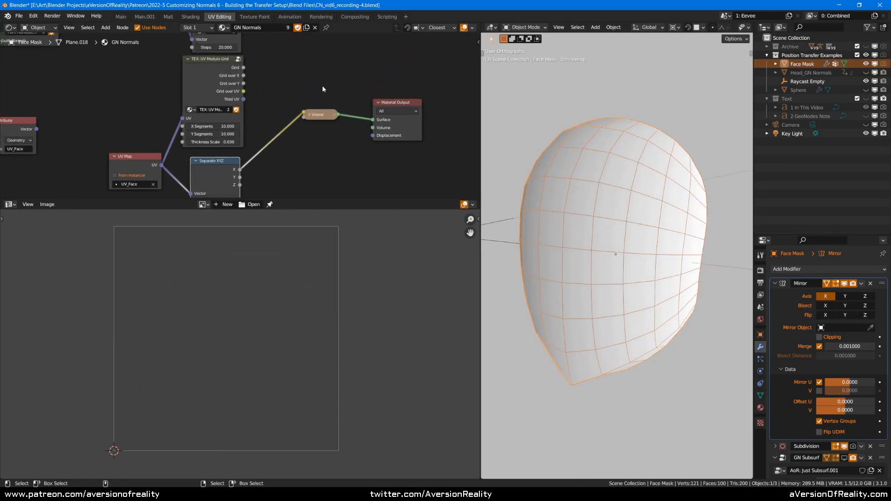
ctrl+shift+click(230, 73)
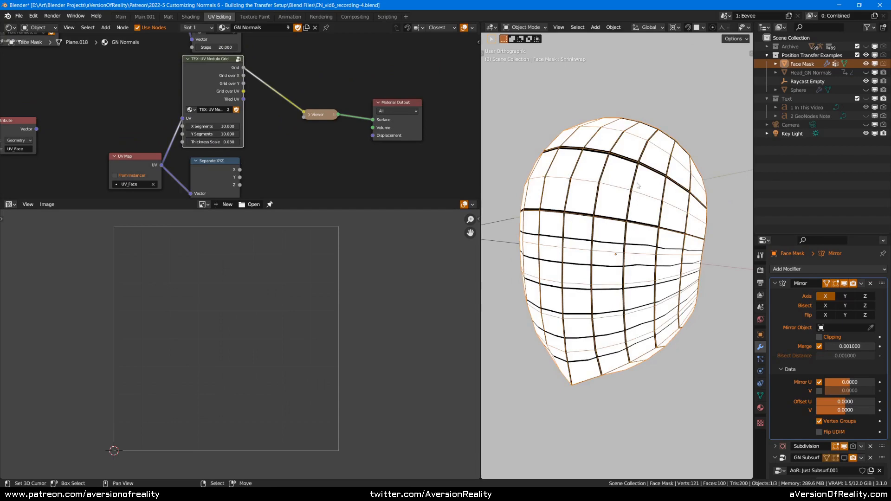
key(shift+alt+z)
middle_drag(637, 186, 675, 161)
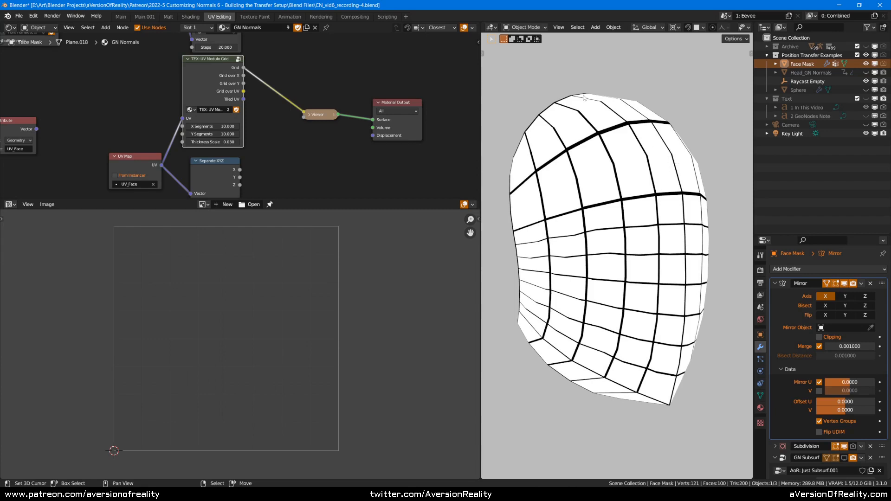
middle_drag(671, 296, 570, 237)
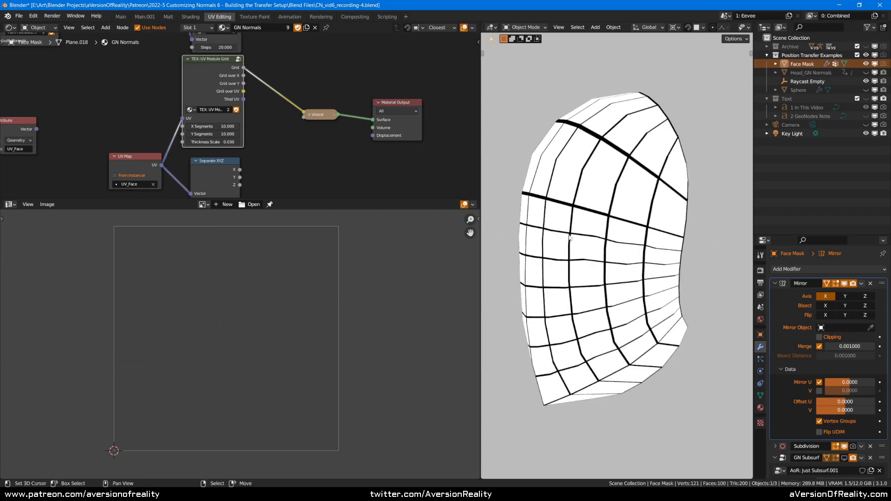
Collapse the Mirror modifier, enable GN Subsurf in the viewport and set its Level to 2
click(774, 283)
middle_drag(650, 222, 682, 234)
click(845, 307)
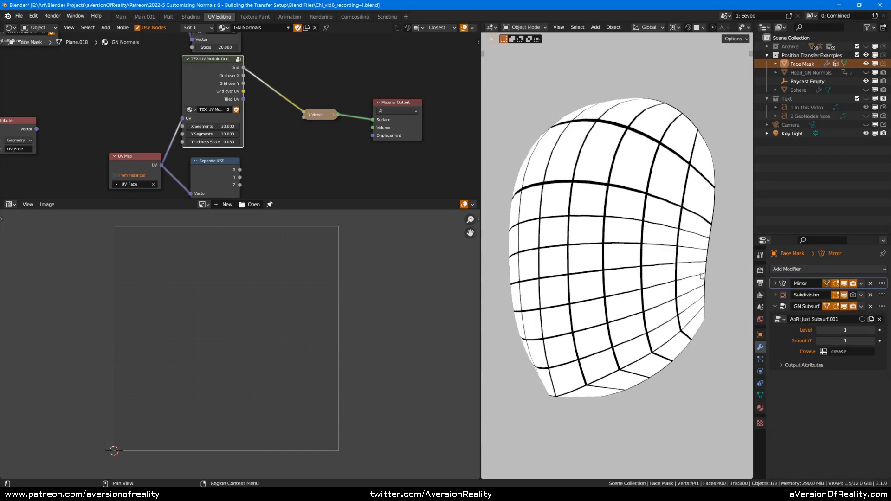
click(872, 330)
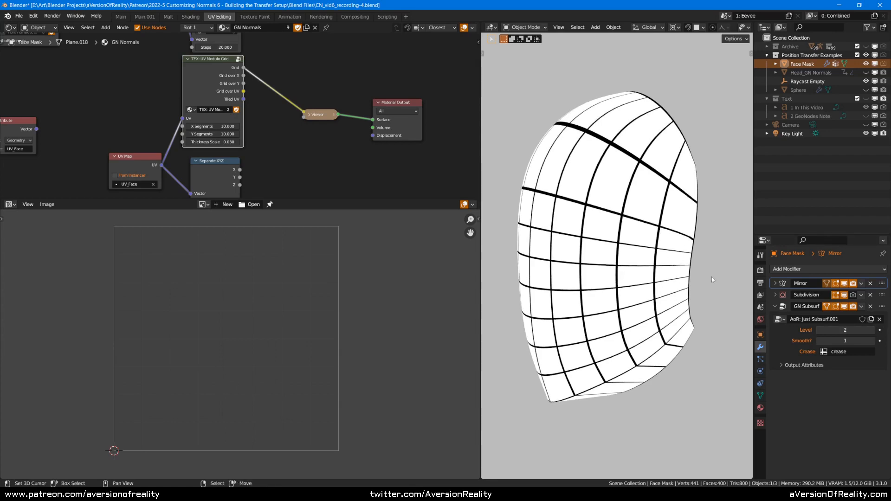
Undo the GN Subsurf level change and enlarge the shader node editor around the TEX: UV Modulo Grid node
key(ctrl+z)
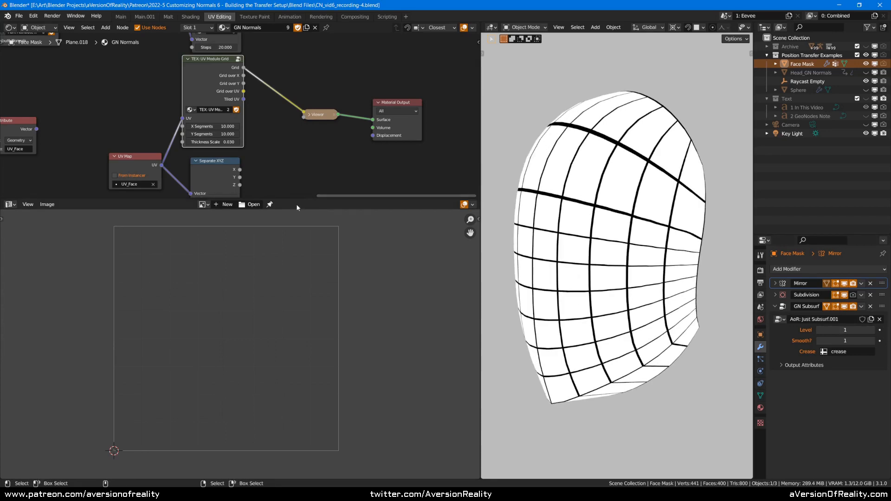
drag(296, 201, 280, 335)
middle_drag(259, 150, 280, 169)
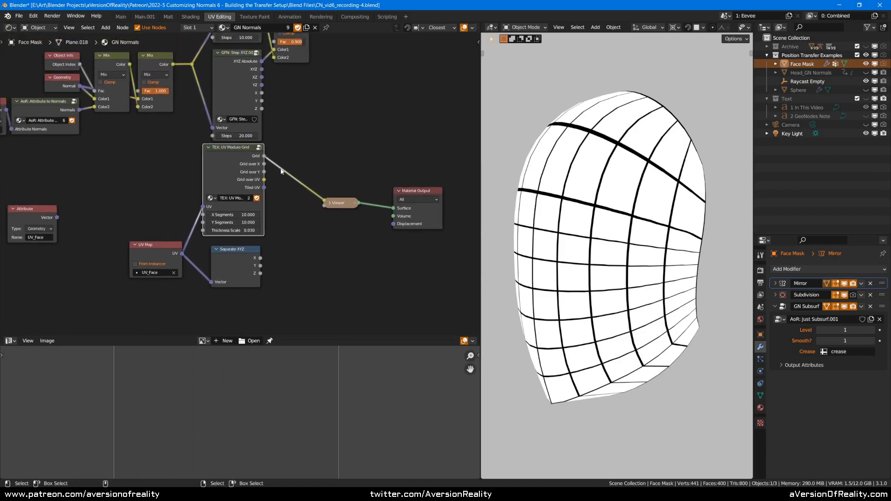
scroll(280, 169, up, 2)
middle_drag(484, 239, 503, 244)
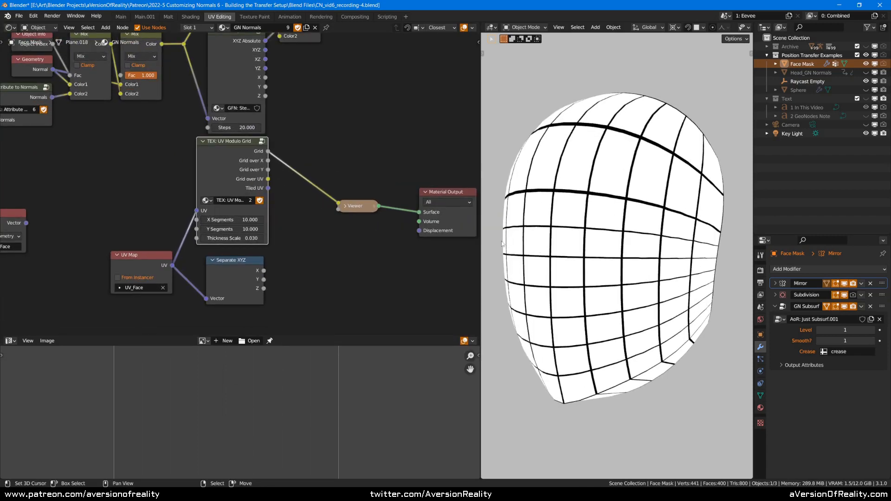
Preview the TEX: UV Modulo Grid node's outputs one after another on the Face Mask, finishing with the Grid output
click(334, 243)
click(238, 163)
ctrl+shift+click(243, 160)
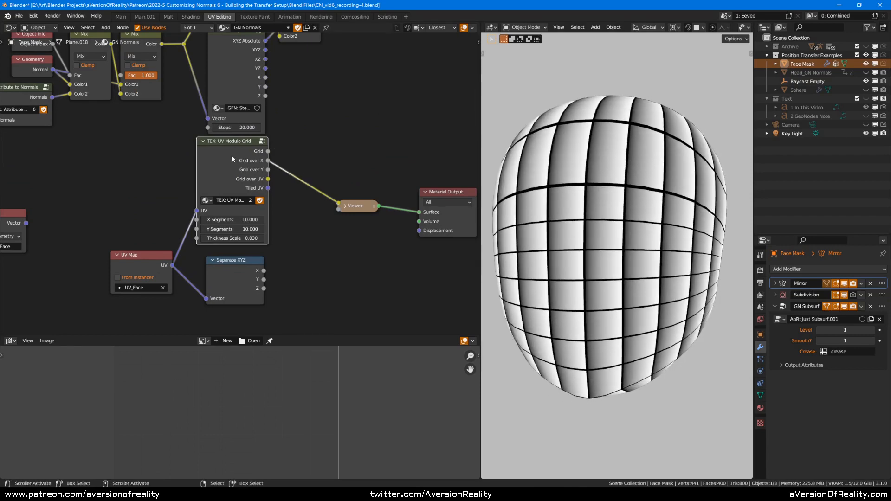
ctrl+shift+click(232, 159)
ctrl+shift+click(232, 159)
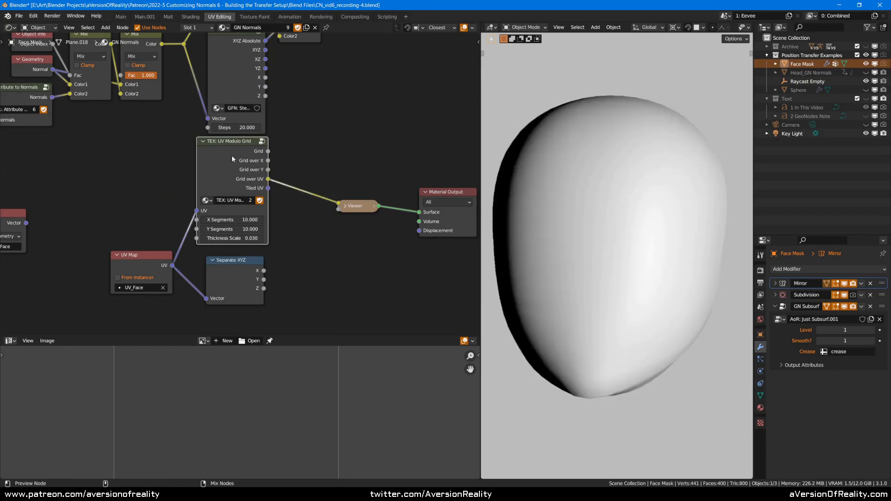
ctrl+shift+click(232, 159)
ctrl+shift+click(232, 159)
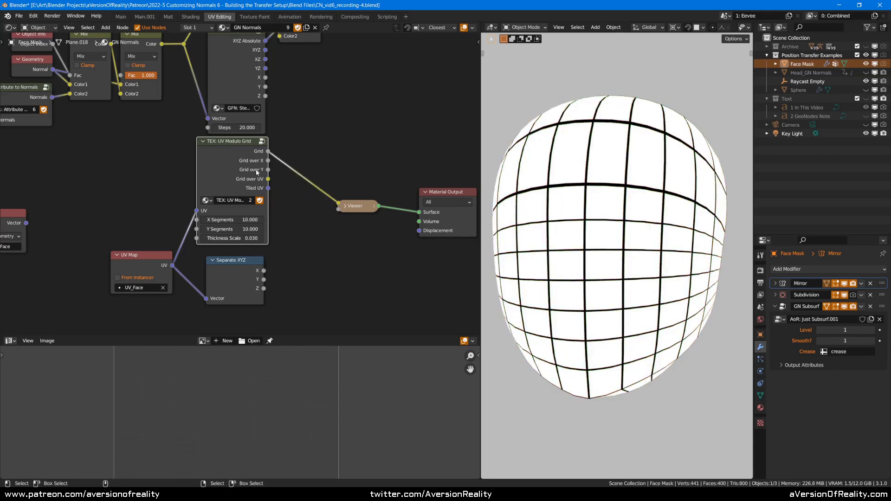
Enter Edit Mode on the Face Mask and adjust the divider so its UV layout and a wider 3D viewport sit side by side
key(Tab)
drag(482, 135, 660, 132)
scroll(528, 148, down, 3)
scroll(526, 171, up, 1)
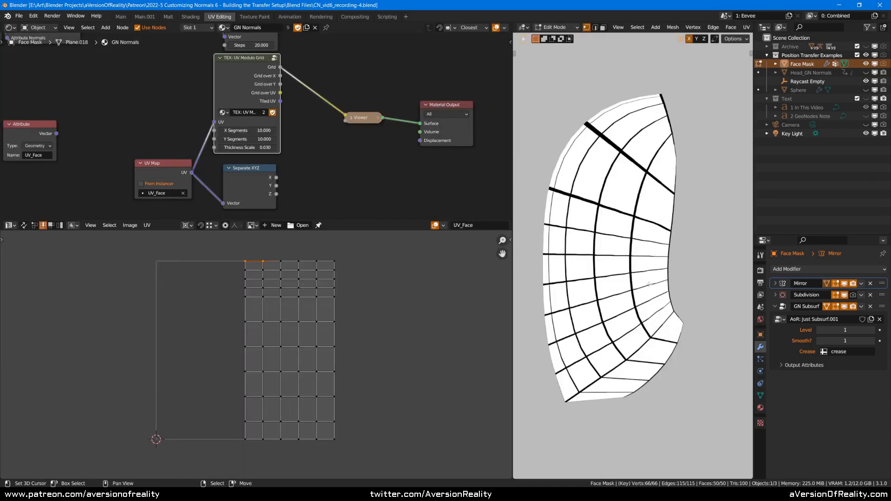
drag(512, 217, 447, 179)
Compare the mask in Object Mode with overlays hidden and shown, and re-enter Edit Mode with overlays on
key(Tab)
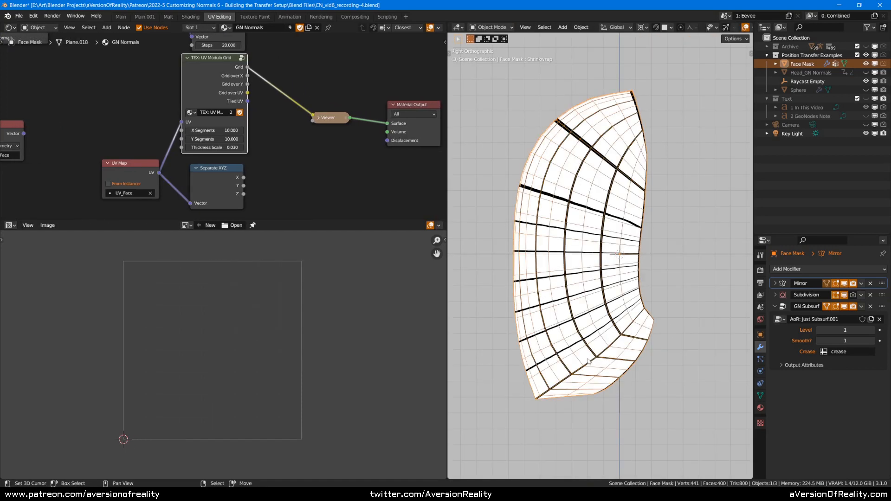
key(shift+alt+z)
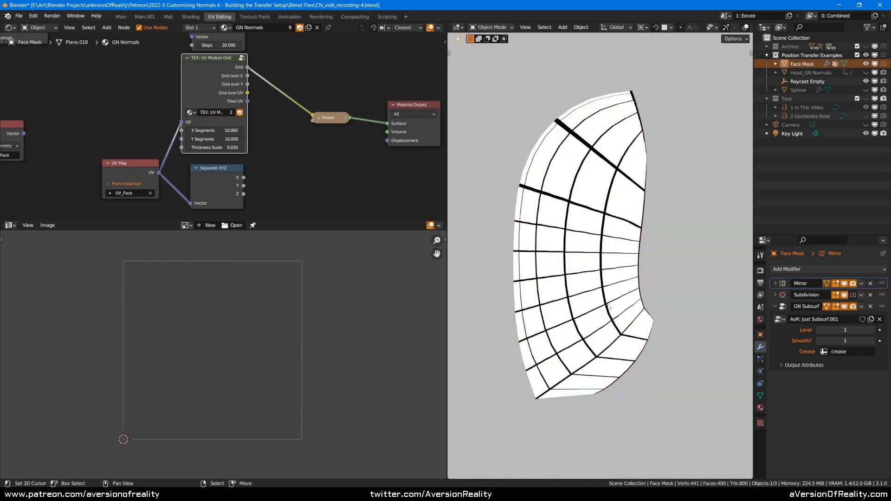
key(shift+alt+z)
key(Tab)
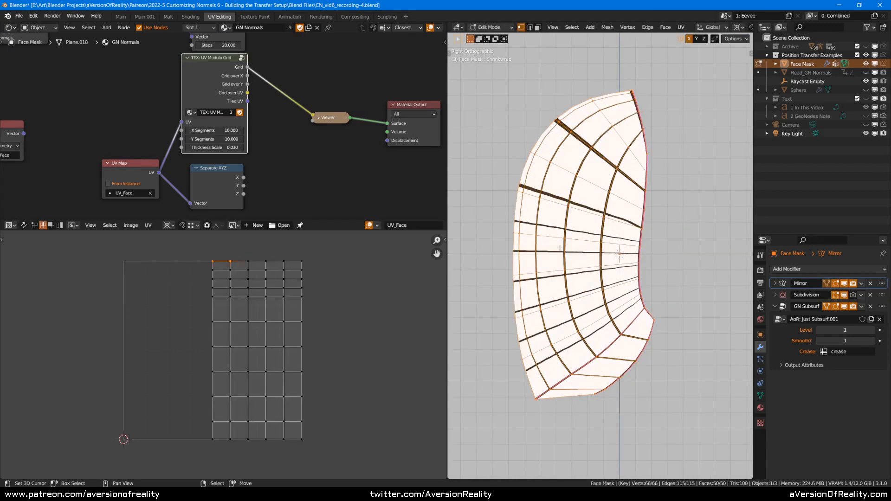
Try to move a horizontal UV edge row of the mask downward along Y
alt+click(240, 296)
key(g)
key(y)
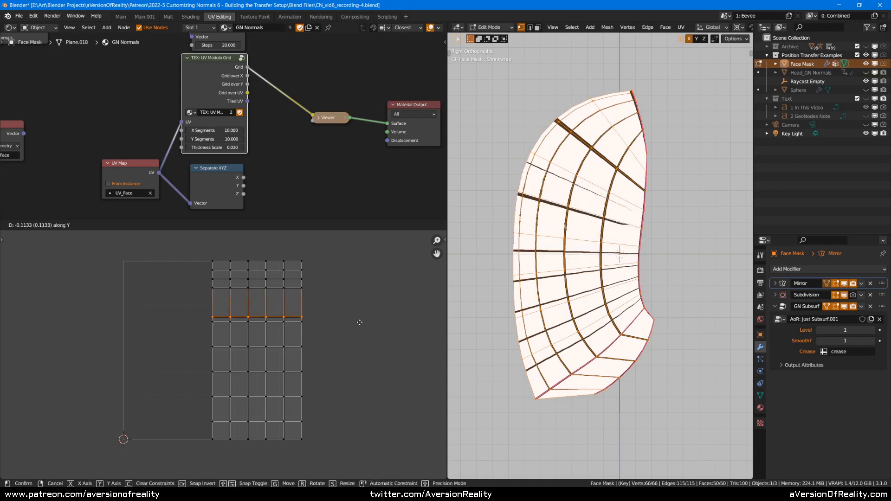
key(Escape)
Try to move a vertical UV edge column of the mask along X, and return to Object Mode
alt+click(263, 312)
key(g)
key(x)
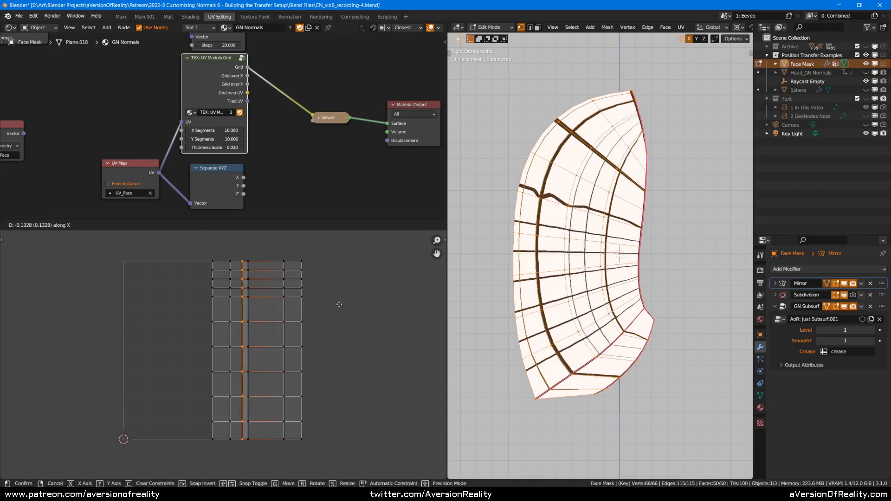
click(368, 309)
key(Tab)
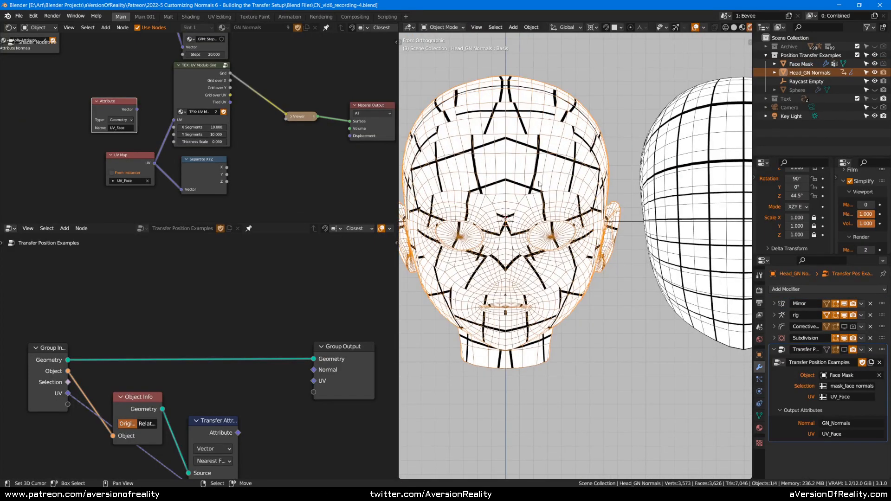
Examine the Head_GN Normals mesh's UV islands in the UV Editing workspace and return to the Main workspace in Object Mode
middle_drag(530, 172, 571, 206)
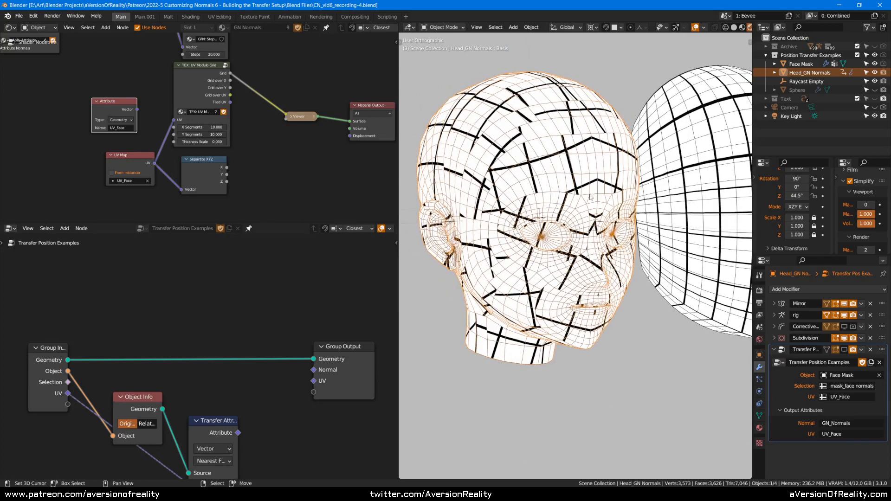
key(Tab)
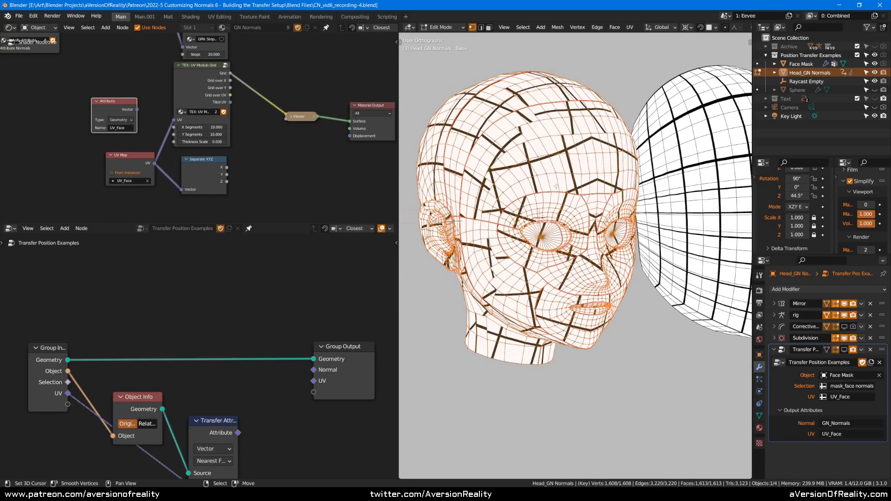
click(218, 16)
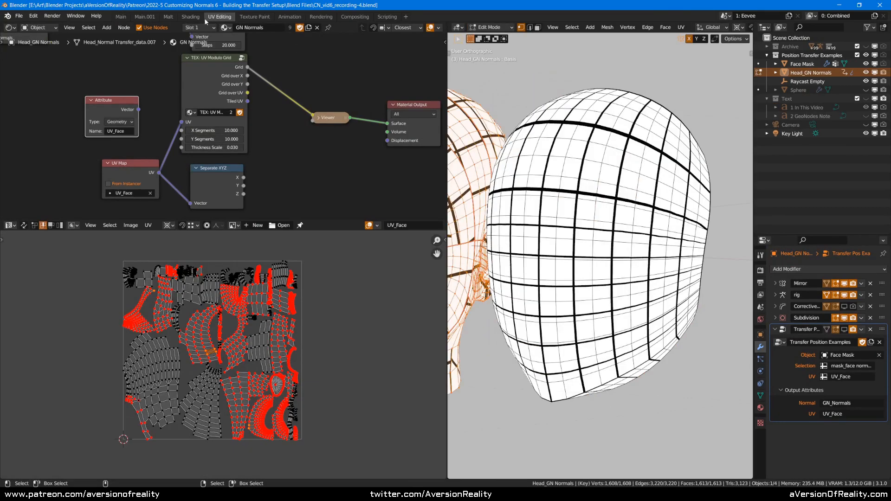
right_click(578, 194)
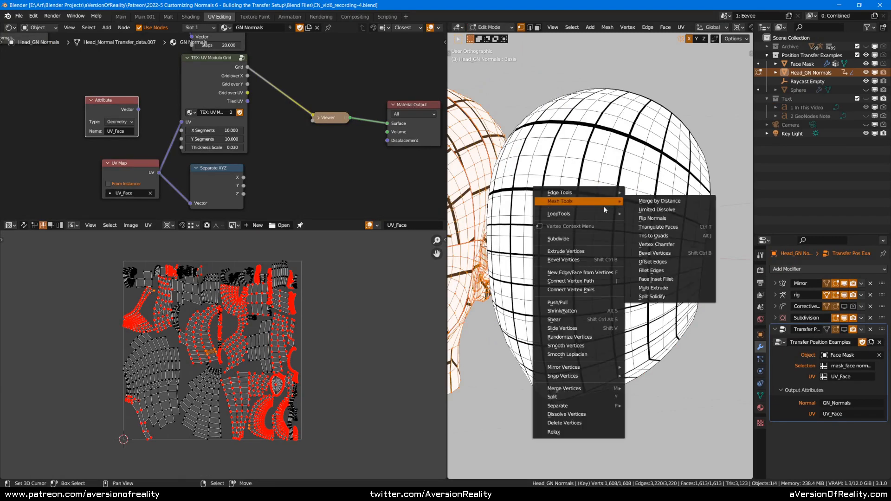
middle_drag(330, 299, 338, 301)
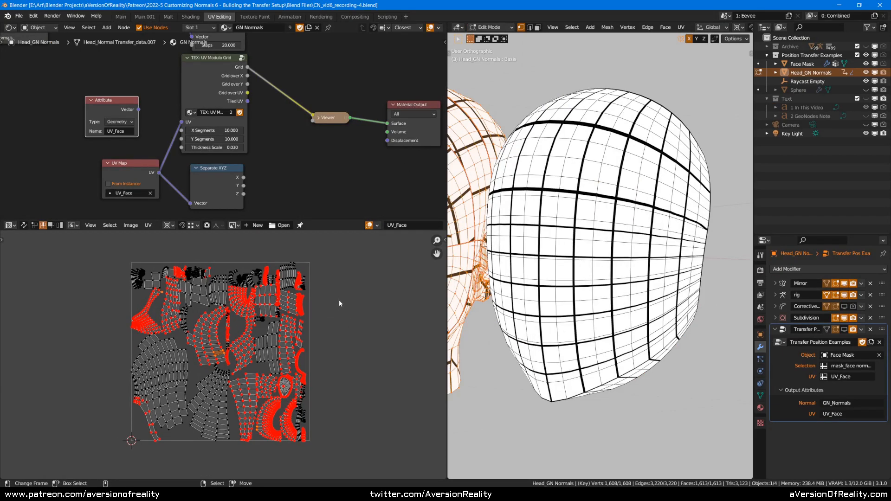
key(u)
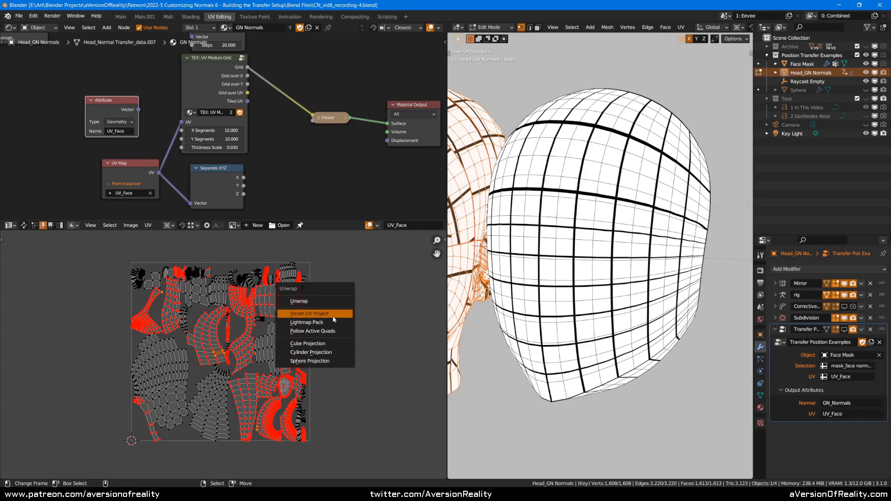
click(120, 18)
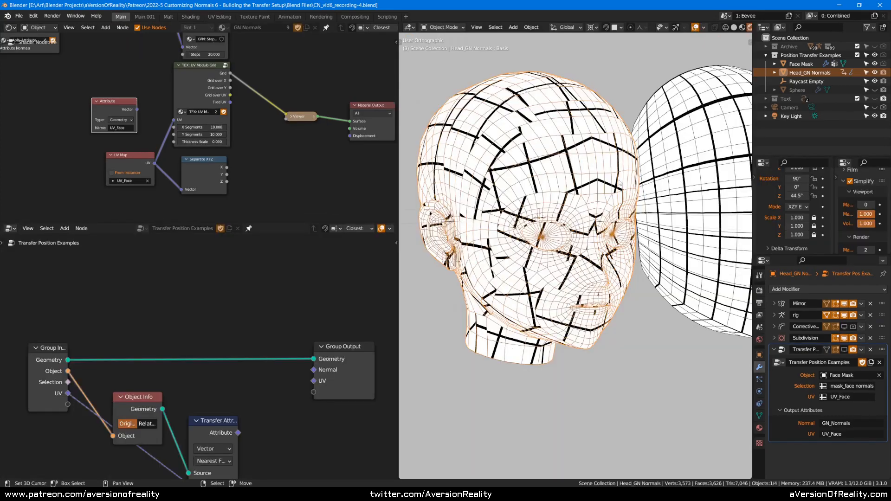
Examine the UV grid pattern on the head from an angled view and from the front
middle_drag(551, 203, 554, 226)
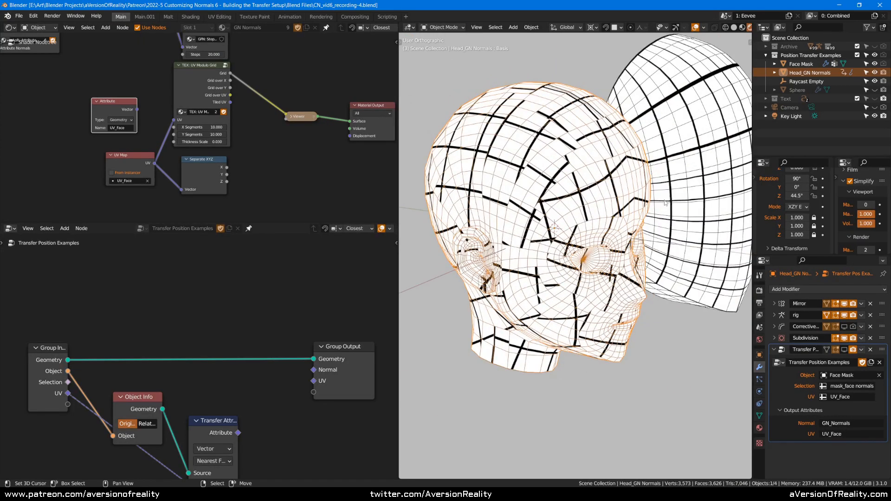
middle_drag(665, 203, 589, 188)
key(KP_1)
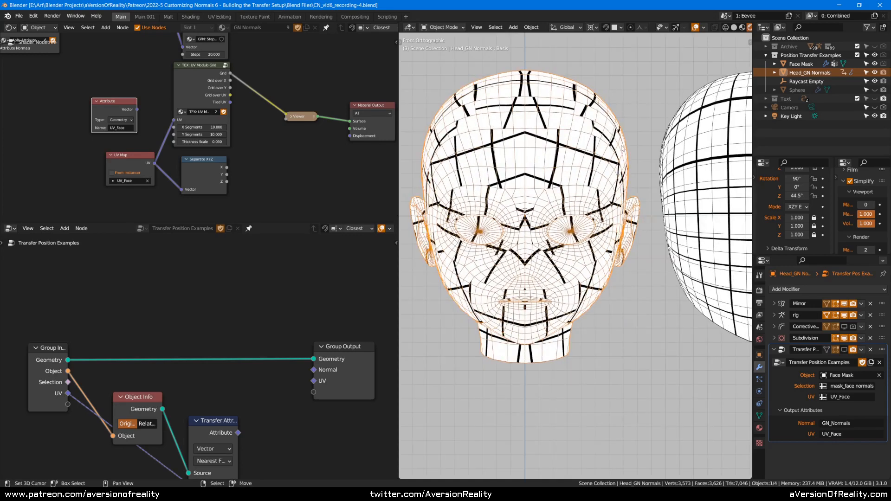
scroll(639, 154, down, 1)
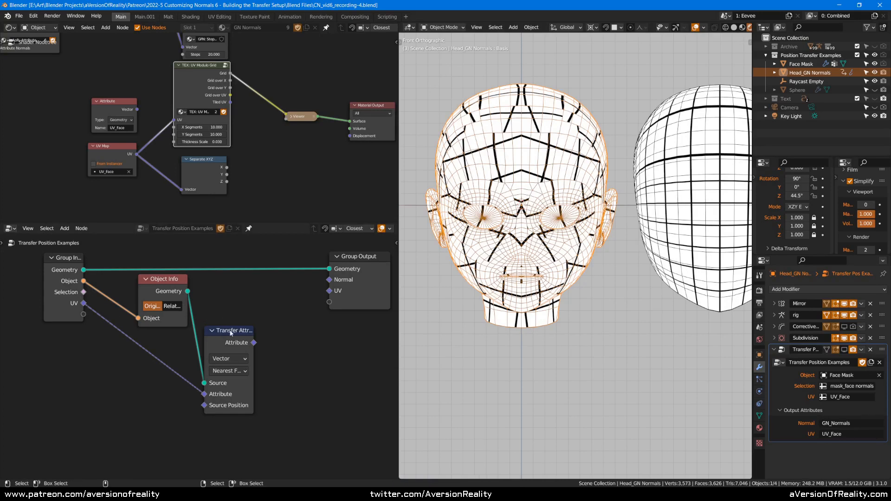
click(265, 314)
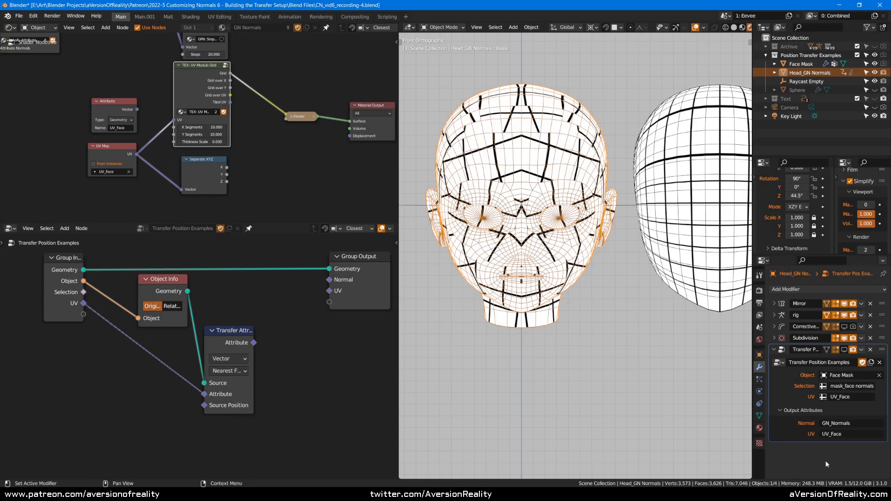
scroll(628, 271, up, 2)
scroll(627, 271, down, 1)
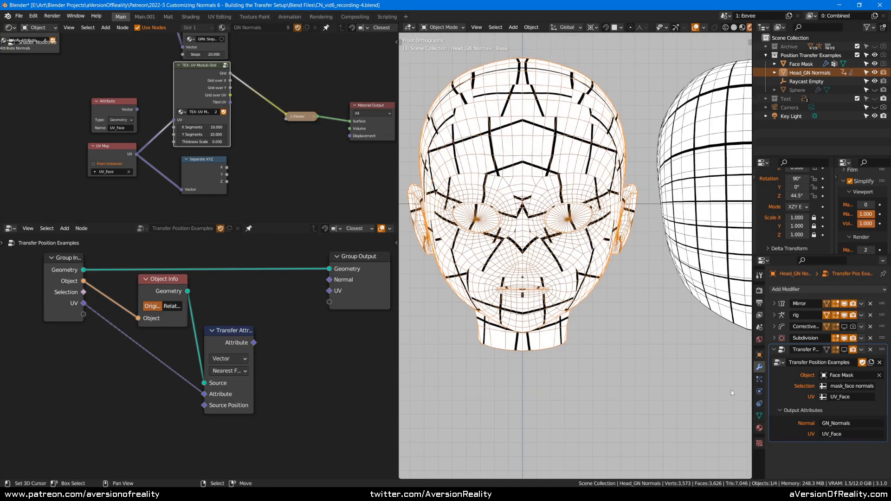
Review the head mesh's vertex groups, UV Maps and Attributes in its object data properties
click(758, 416)
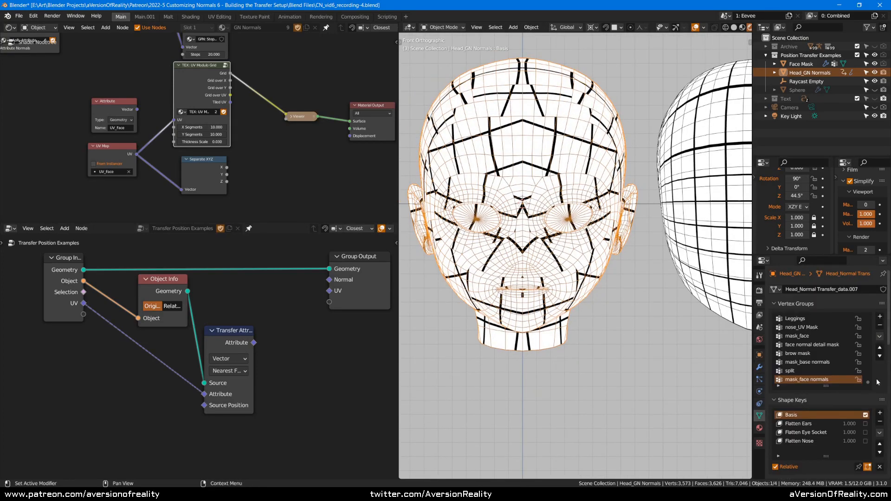
scroll(882, 394, down, 6)
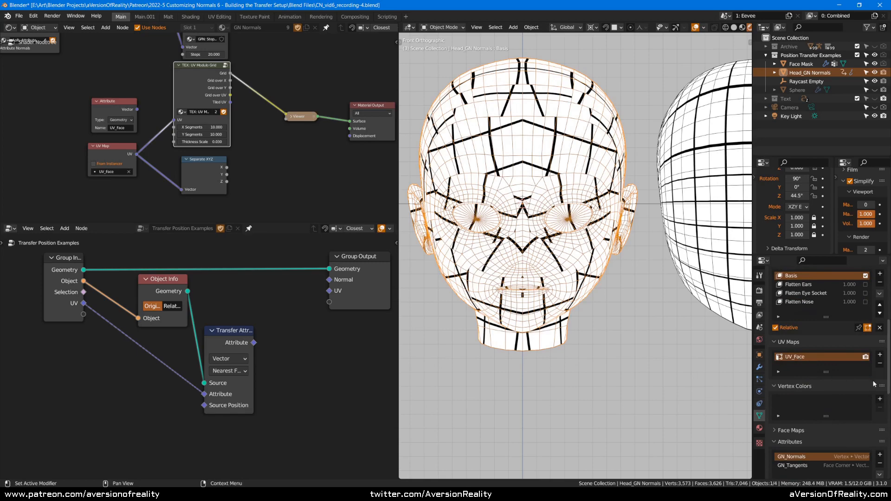
scroll(830, 390, down, 4)
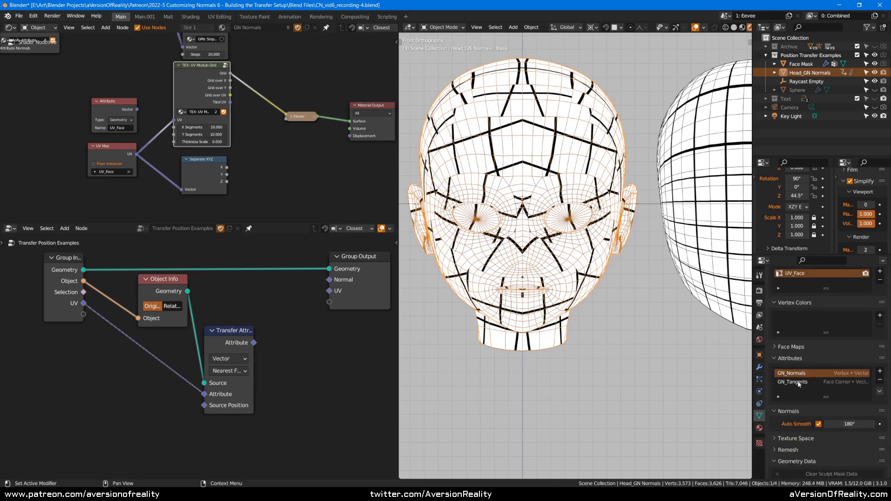
scroll(782, 306, up, 1)
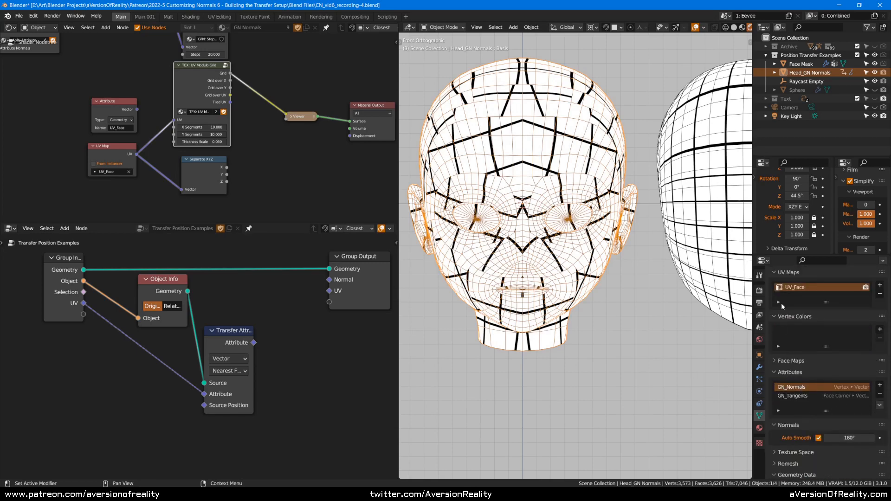
Search the Transfer Position Examples modifier's UV input for attributes matching "uv", keeping UV_Face assigned
click(759, 367)
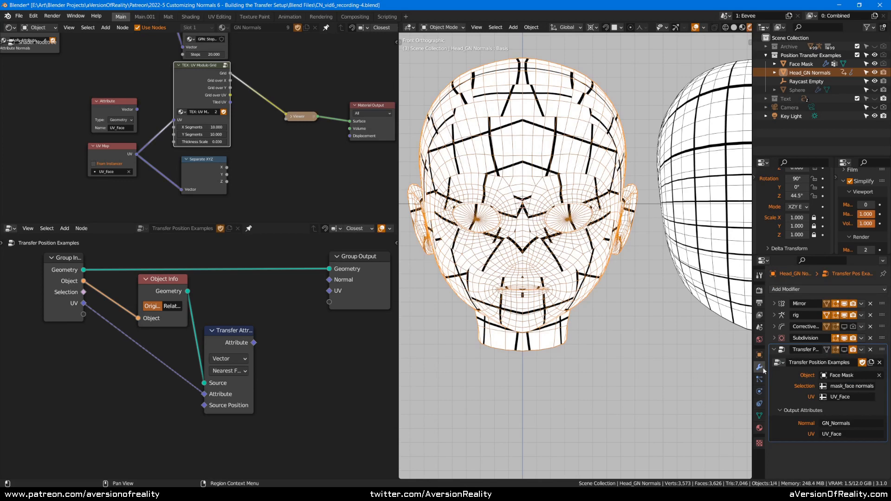
click(826, 397)
click(858, 398)
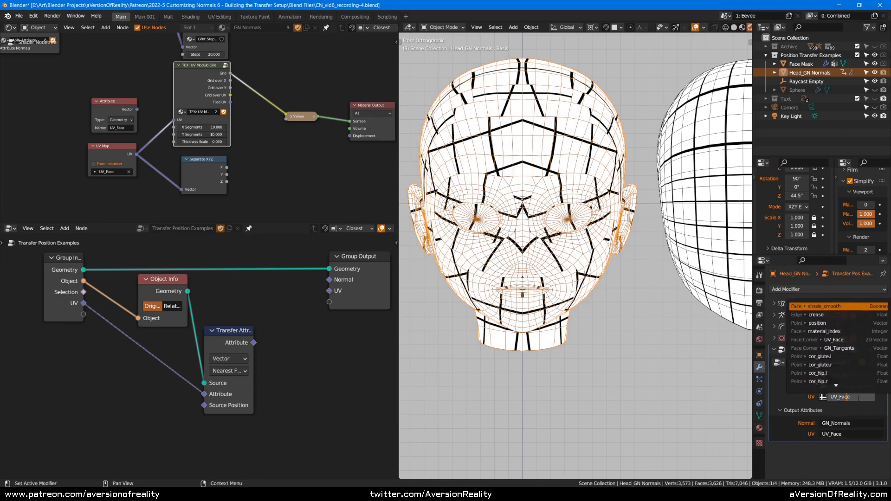
drag(858, 398, 825, 397)
text(uv)
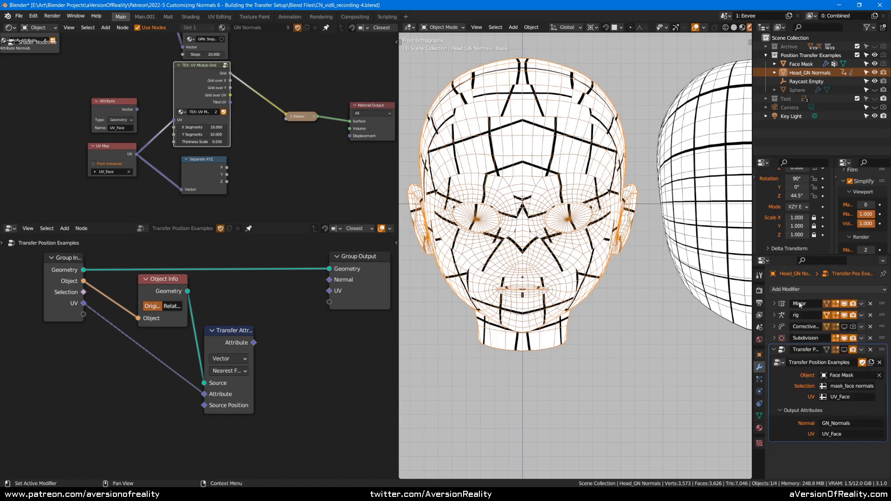
click(816, 314)
Preview the UV Map node's UV output on the head, followed by the Attribute node's Vector output for UV_Face
click(290, 161)
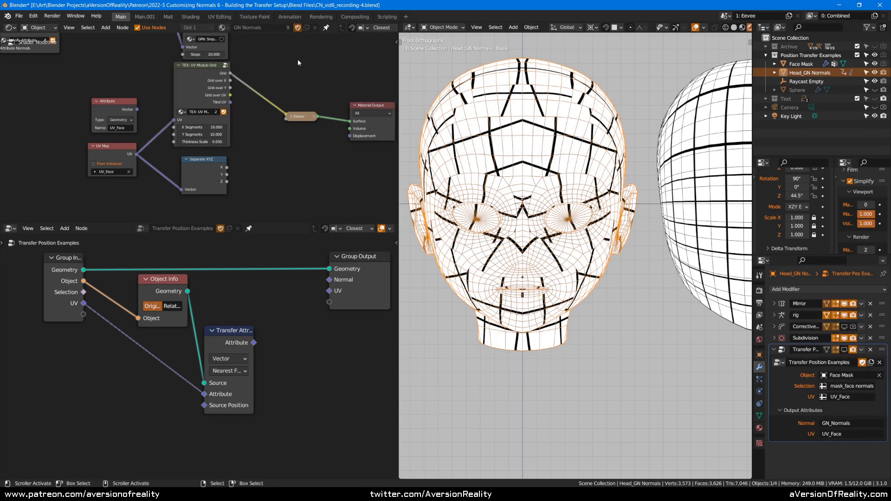
ctrl+shift+click(127, 153)
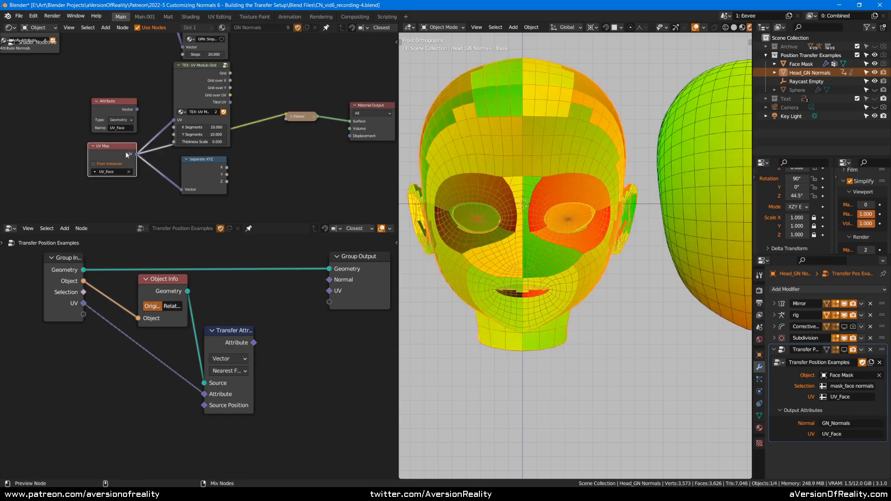
ctrl+shift+click(121, 111)
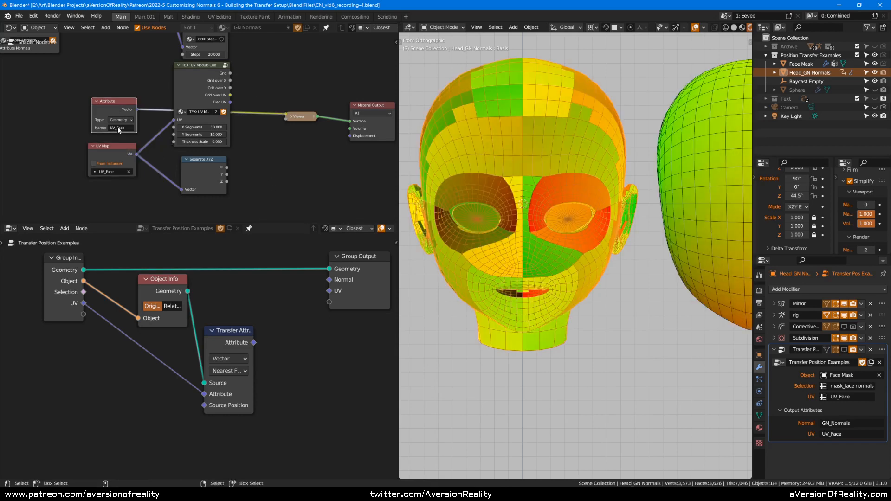
Enable the head's Transfer Position Examples modifier in the viewport and review the node group's UV output settings
drag(120, 103, 117, 106)
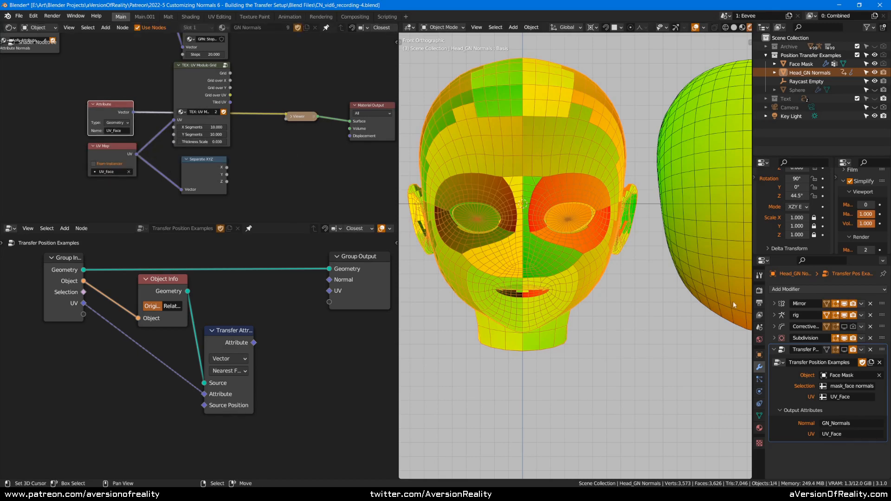
click(845, 349)
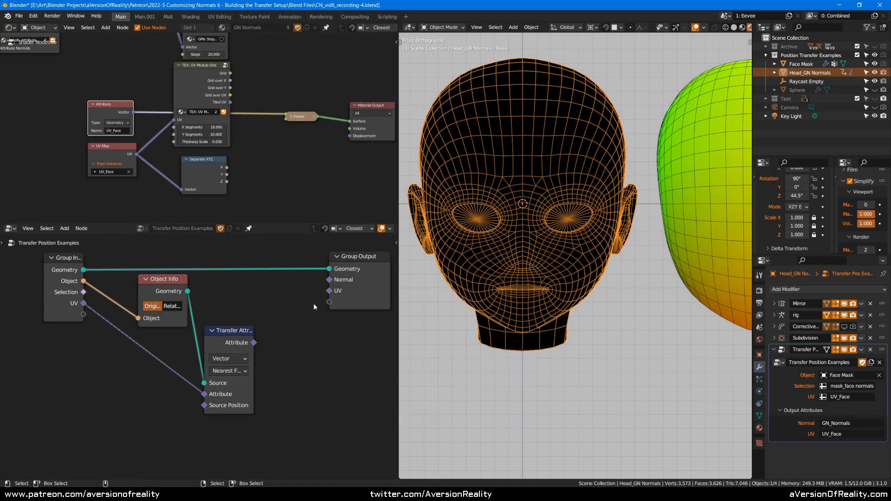
key(n)
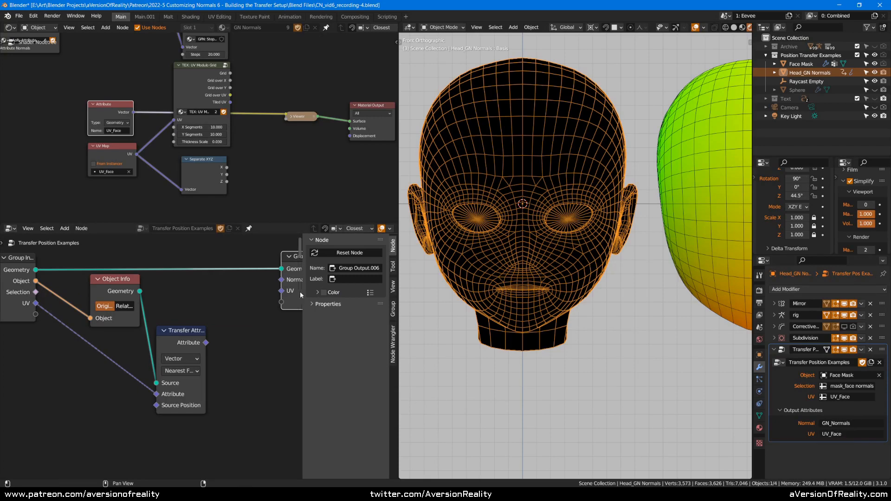
click(393, 310)
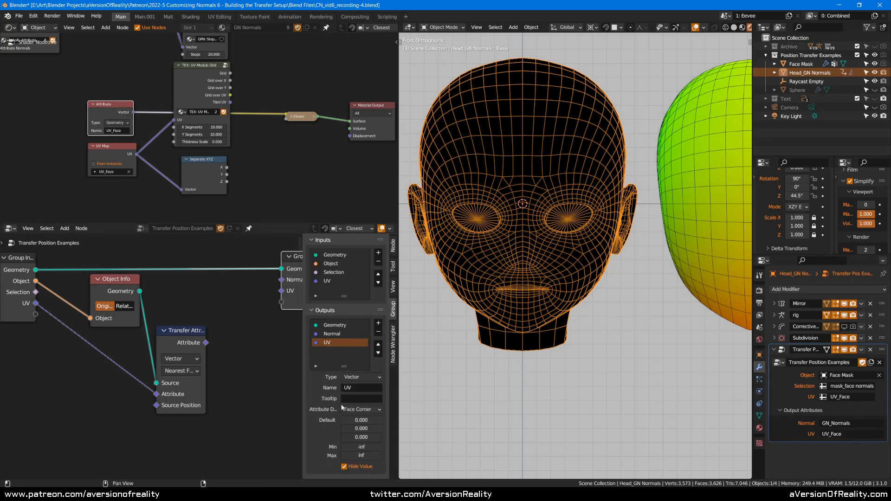
key(n)
Add a Color input node to the Transfer Position Examples group and connect it to the Group Output's UV
click(265, 305)
middle_drag(265, 306, 209, 285)
key(shift+a)
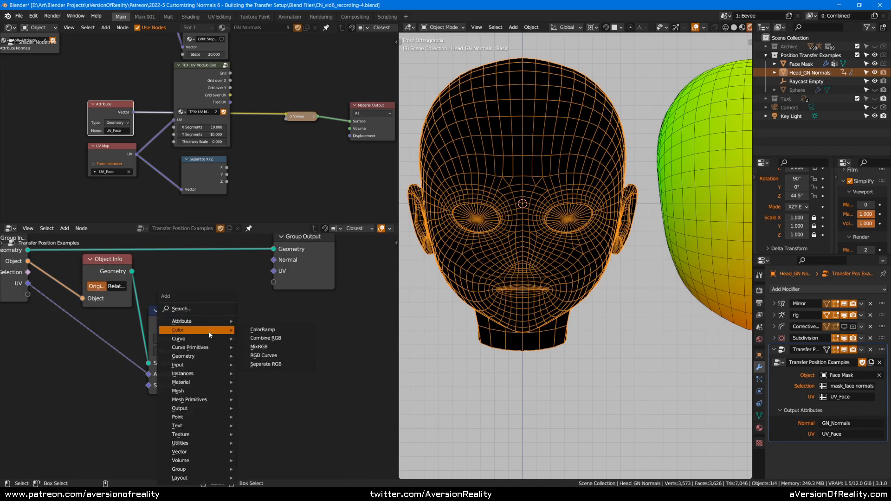
mouse_move(206, 417)
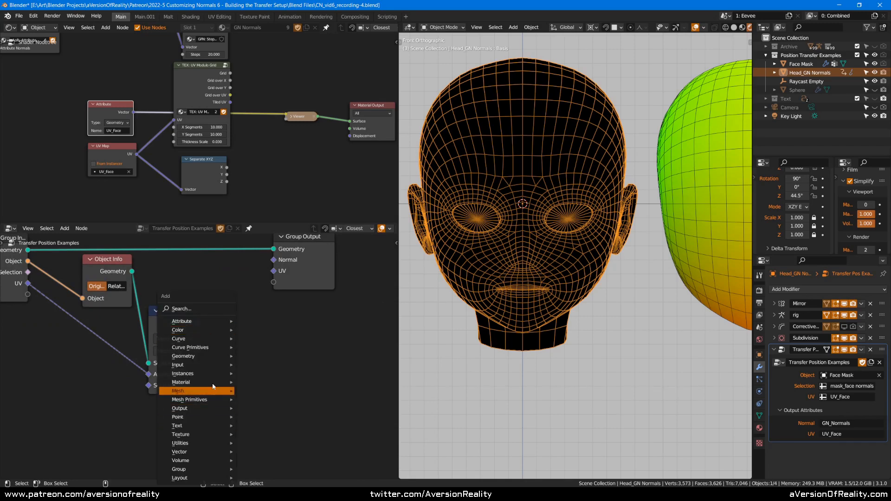
mouse_move(216, 364)
click(257, 247)
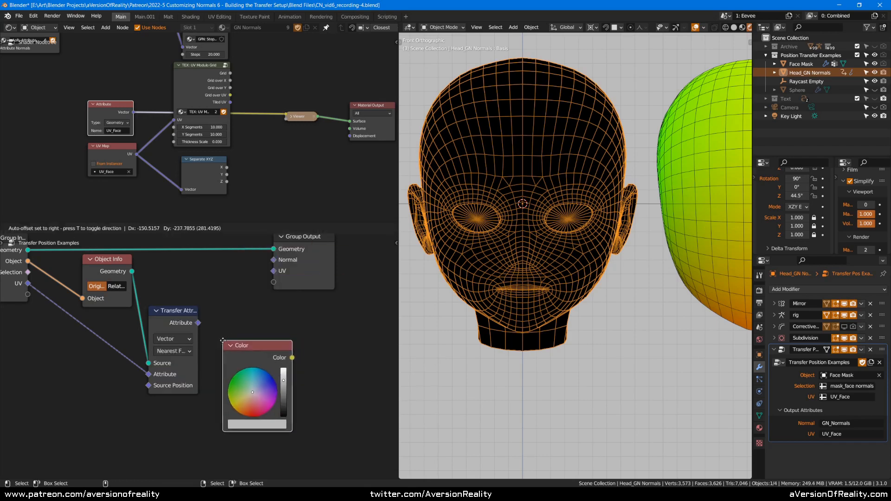
click(297, 357)
drag(298, 358, 281, 284)
Set the Color node to a bright light blue and tidy the placement of it and the Group Output
click(273, 383)
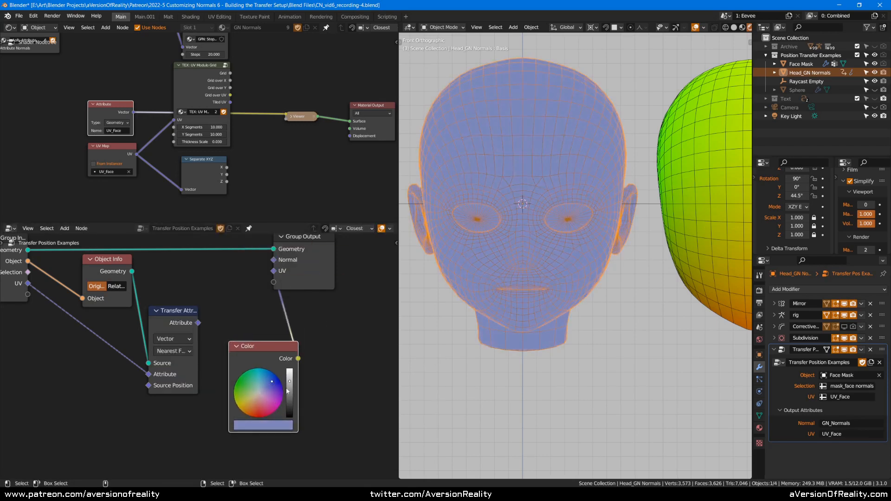
drag(287, 390, 293, 364)
drag(301, 271, 319, 272)
drag(272, 357, 261, 343)
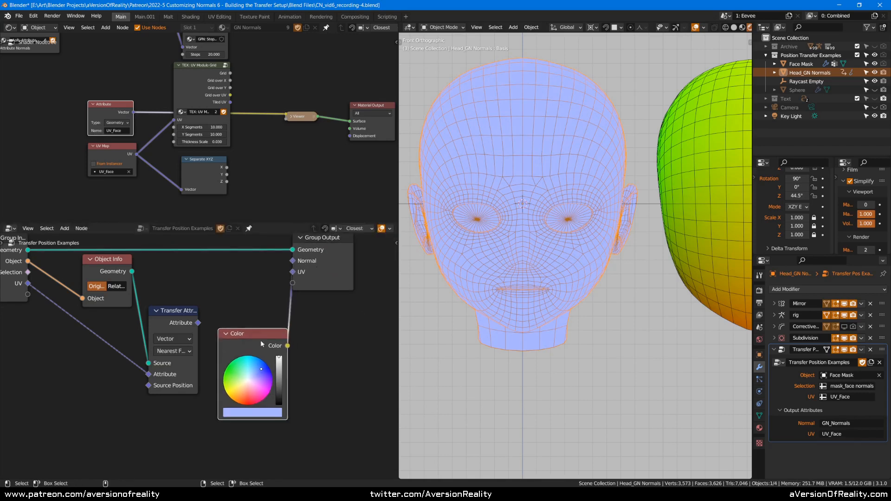
Preview the UV Map node's UV output on the head and save the file
click(146, 124)
click(117, 152)
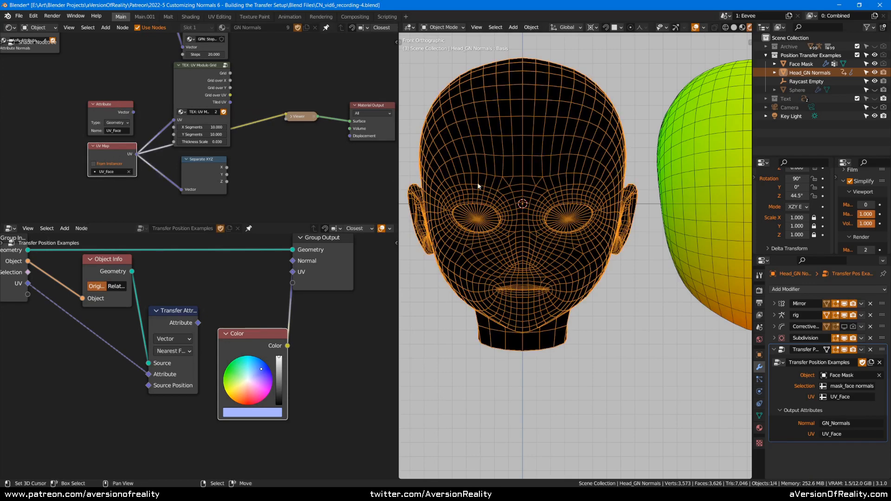
key(ctrl+s)
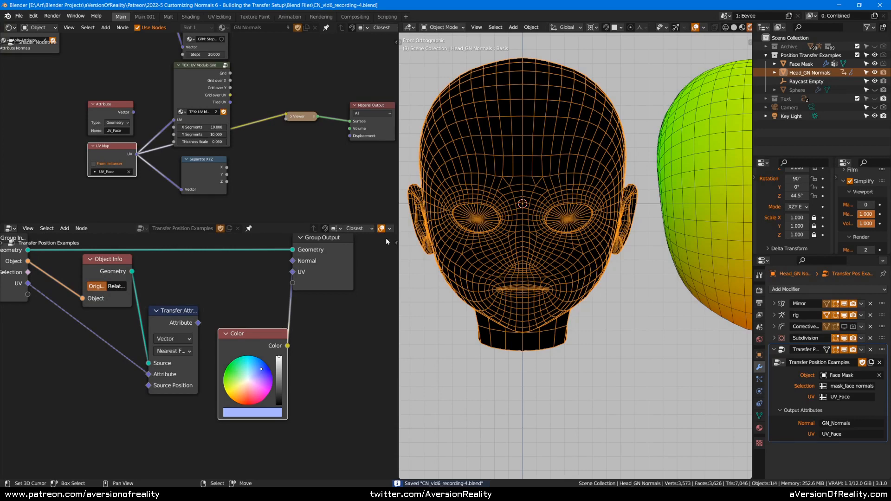
click(296, 95)
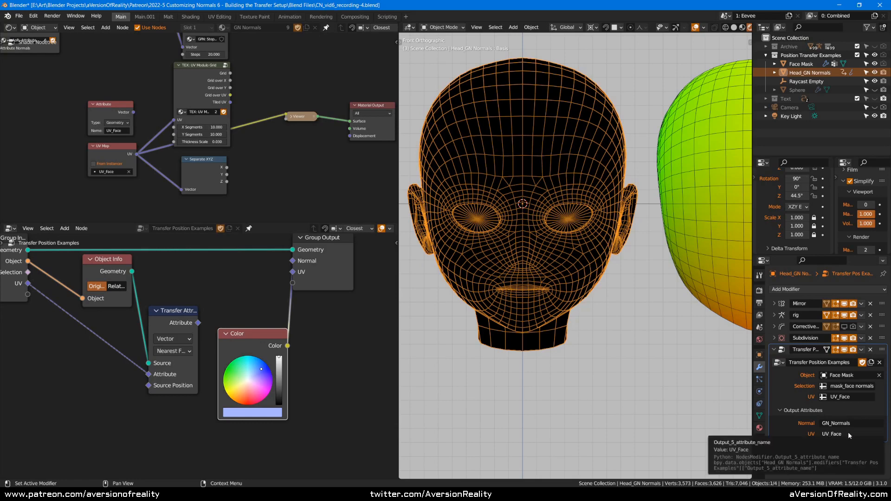
Compare the Attribute node's Vector output with the UV Map node's output by previewing each on the head
ctrl+shift+click(123, 112)
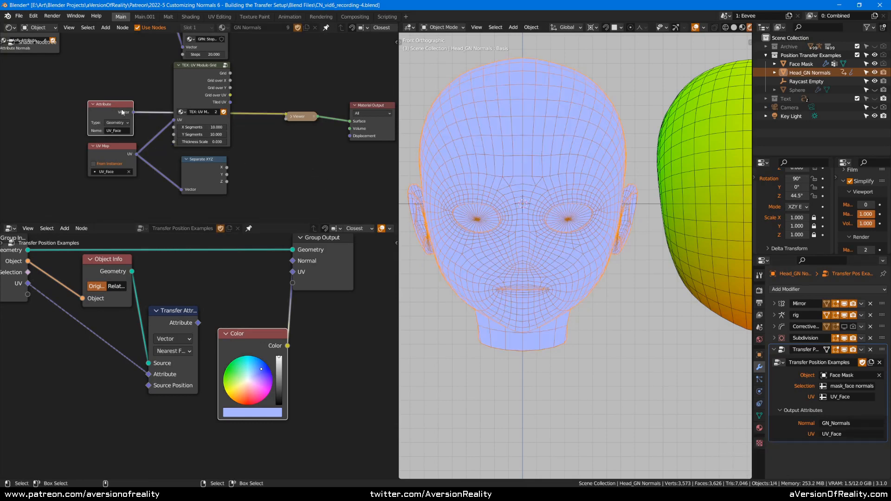
click(123, 162)
click(115, 165)
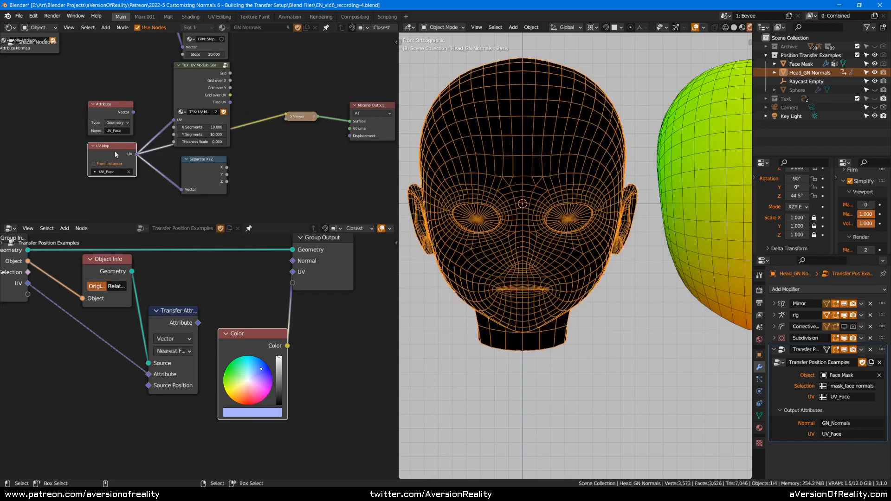
Delete the UV Map shader node and preview the UV_Face Attribute node's Vector output on the head
drag(317, 286, 350, 284)
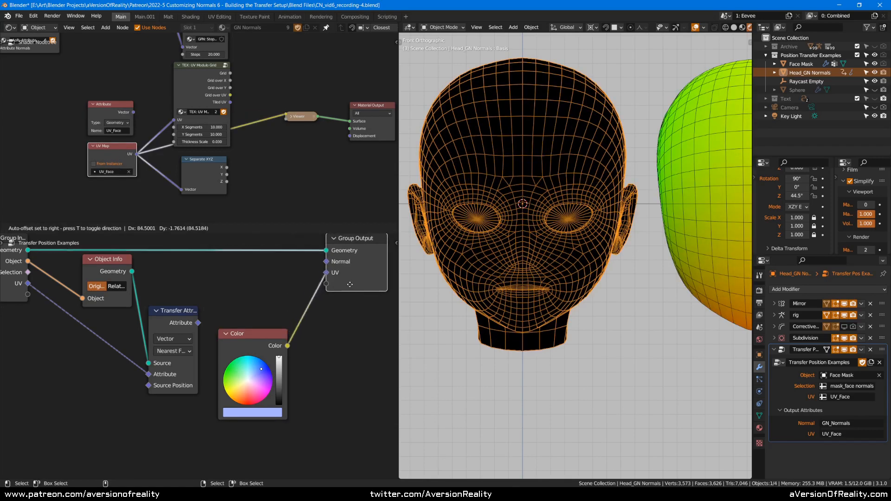
click(106, 151)
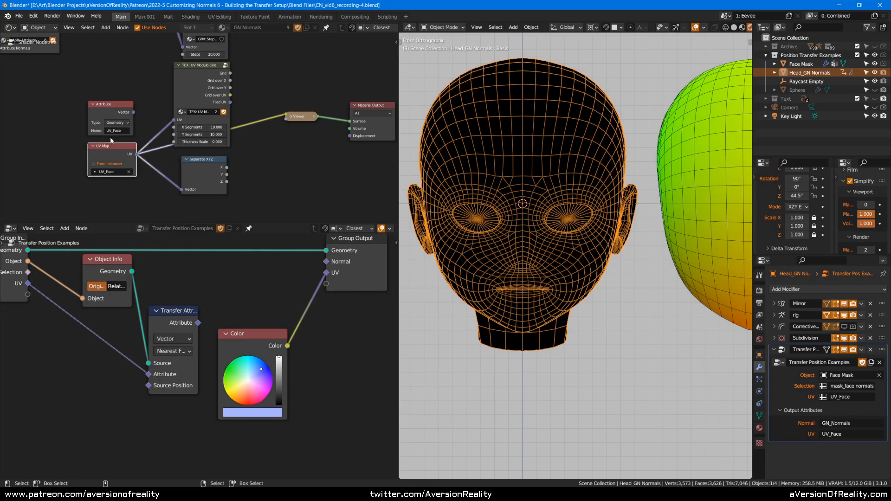
key(x)
ctrl+shift+click(118, 106)
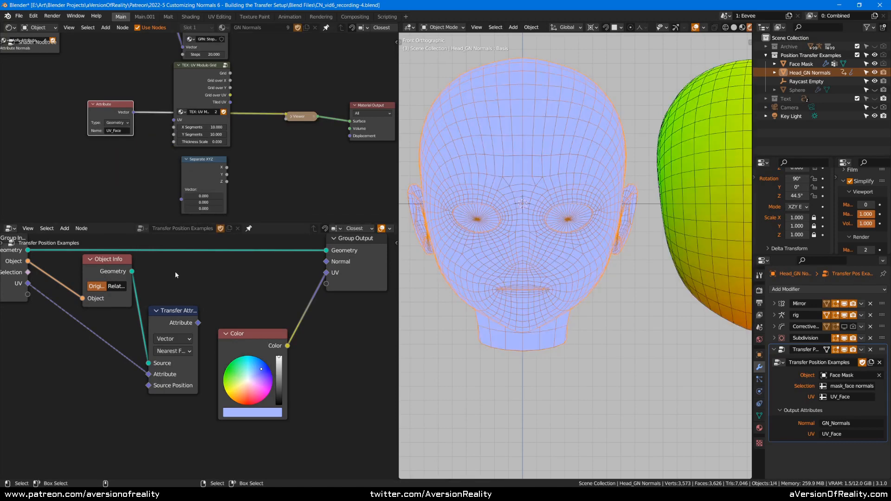
Disconnect the Color node from the Group Output, set it aside, and reposition the Group Output, Object Info and Transfer Attribute nodes
click(105, 262)
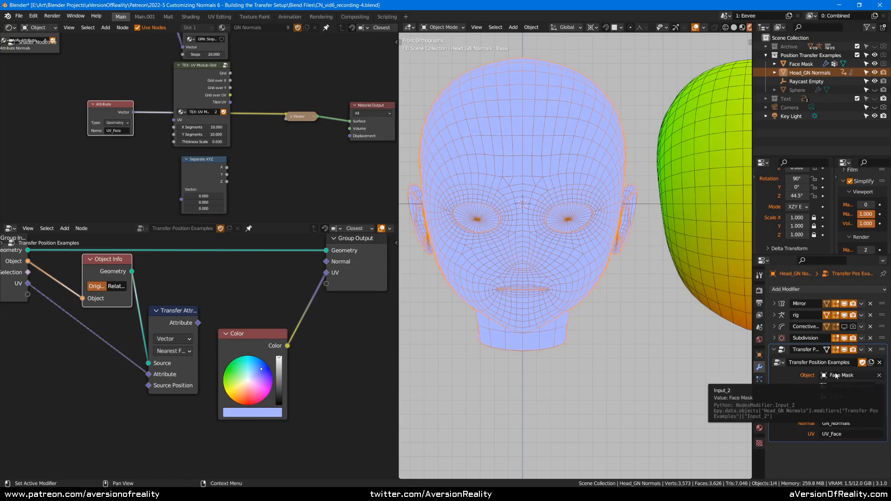
drag(274, 340, 355, 396)
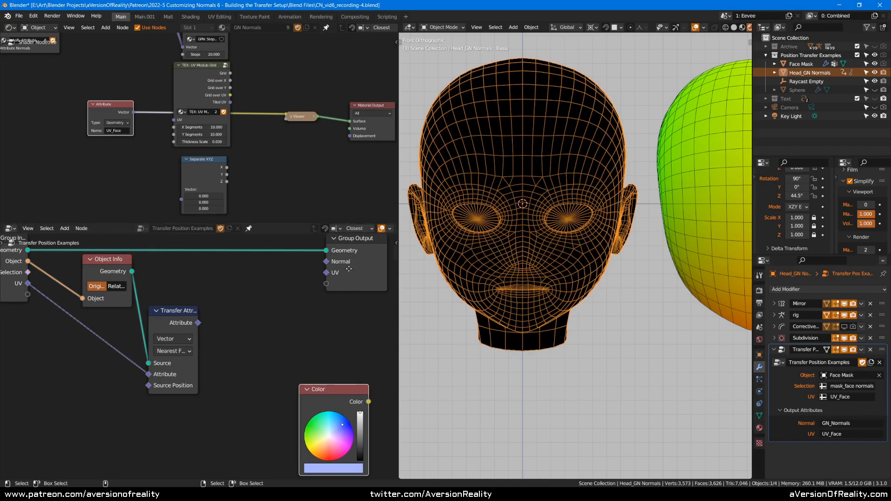
drag(342, 288, 316, 289)
key(c)
drag(196, 335, 156, 320)
right_click(160, 320)
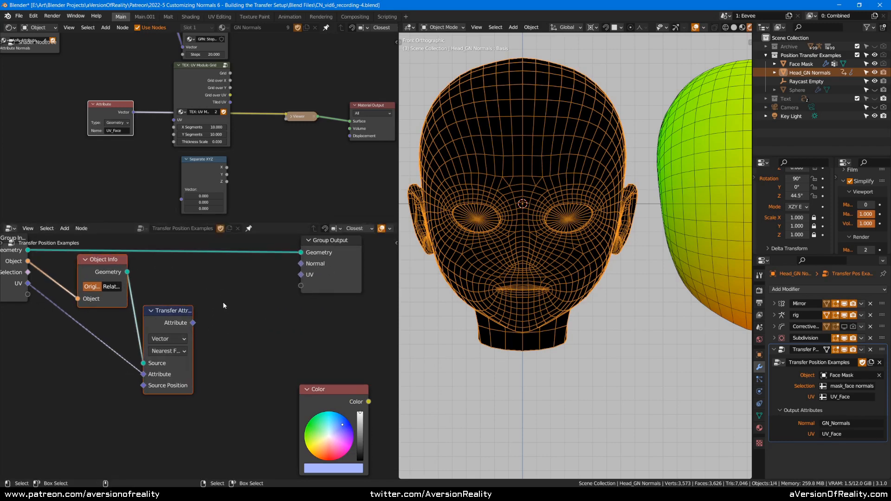
Connect the Transfer Attribute node's Attribute output to the Group Output's UV
middle_drag(223, 305, 261, 323)
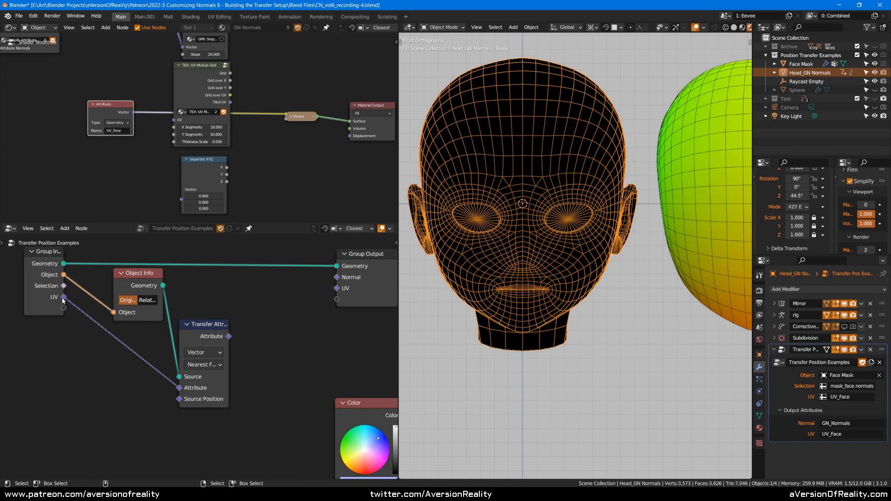
drag(229, 337, 336, 288)
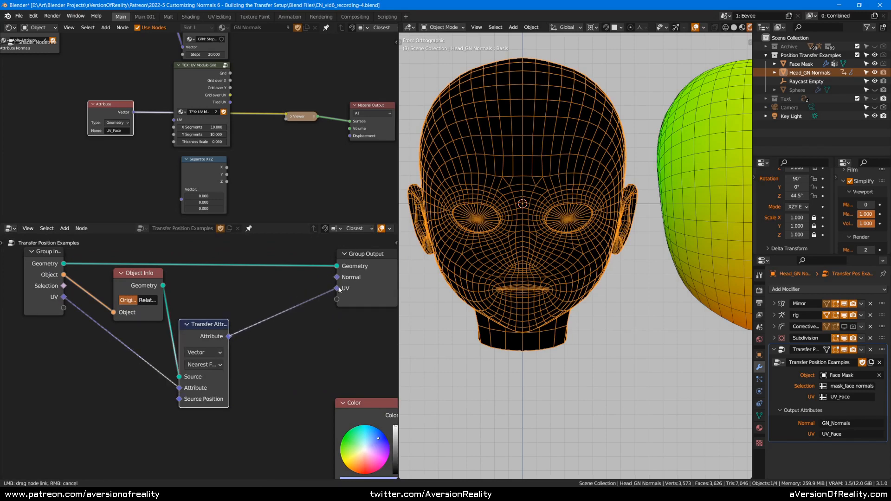
scroll(609, 216, down, 1)
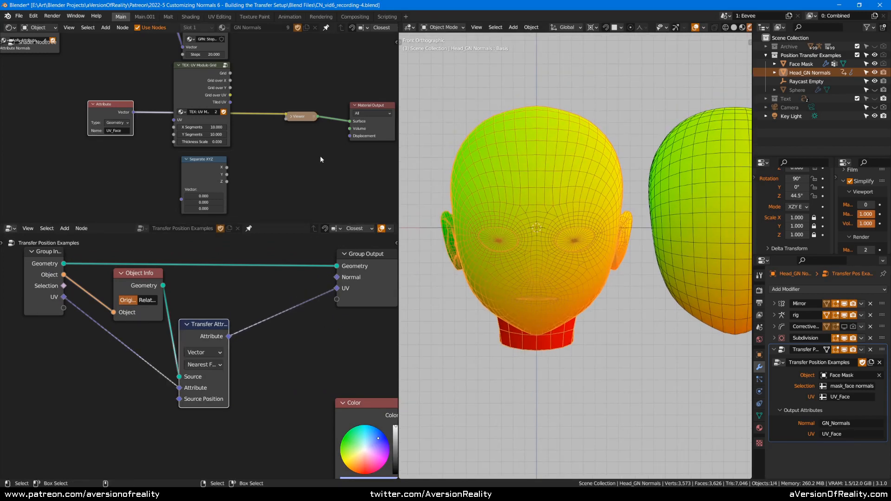
Feed the Attribute node's Vector into the TEX: UV Module Grid's UV input and preview its Grid output with viewport overlays hidden
drag(134, 112, 174, 120)
ctrl+shift+click(191, 93)
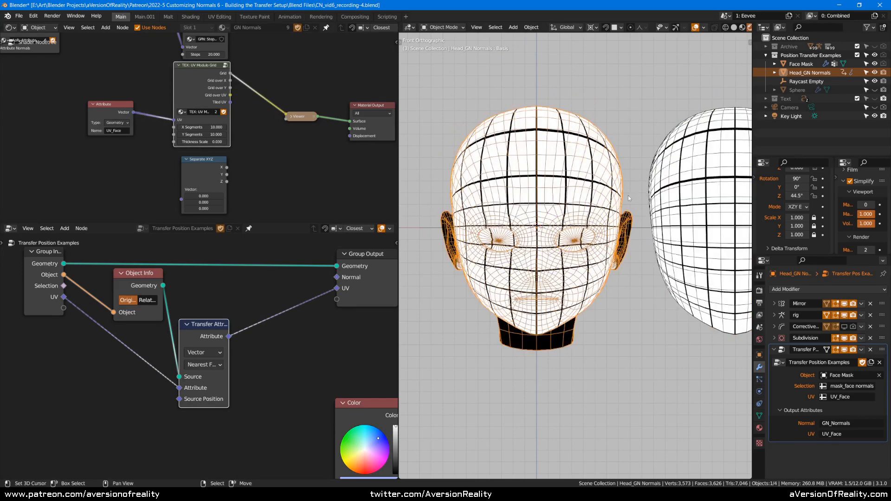
key(shift+alt+z)
Examine the transferred UV grid on the head from the side and front, including around the eyes, with and without overlays
middle_drag(628, 198, 515, 149)
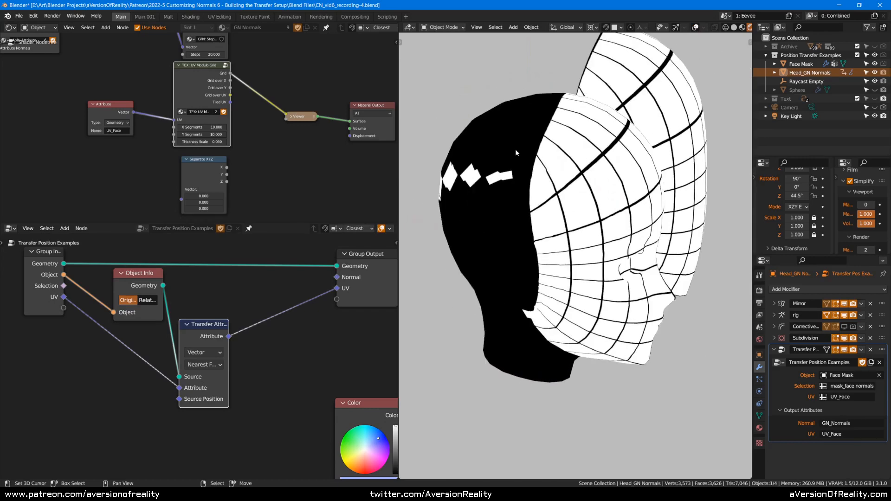
scroll(499, 162, down, 1)
middle_drag(606, 162, 571, 134)
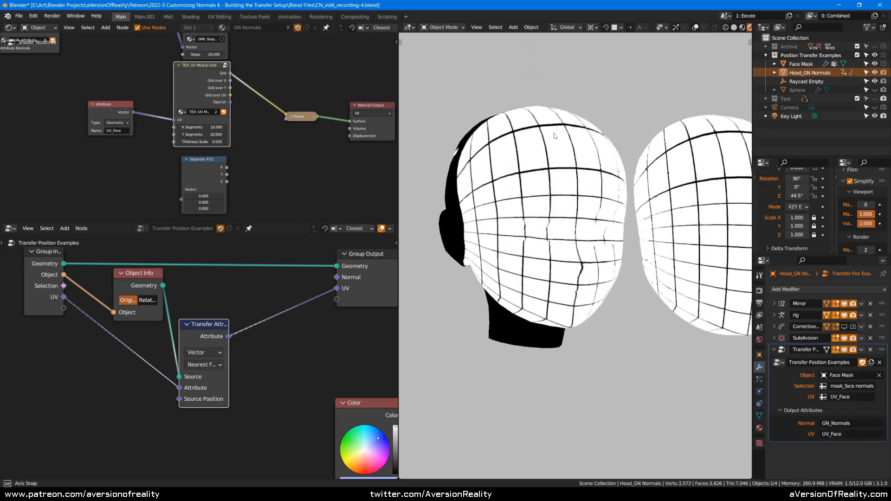
scroll(589, 132, up, 1)
key(KP_1)
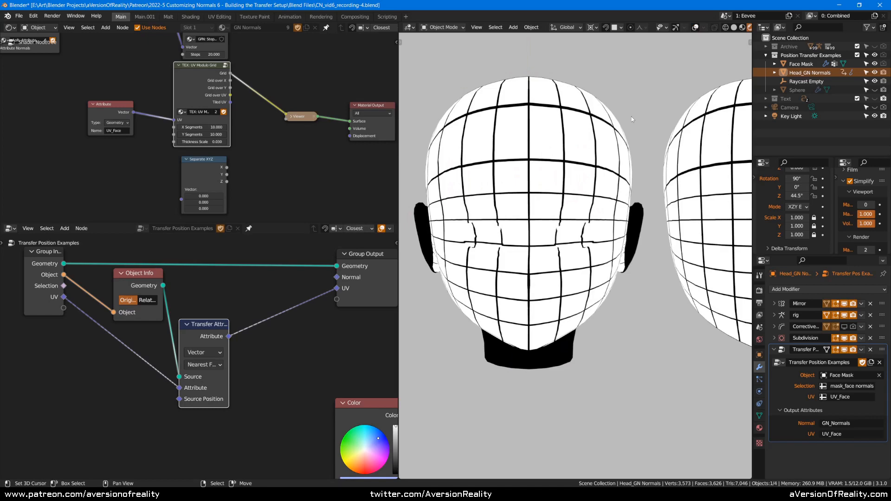
scroll(590, 162, up, 2)
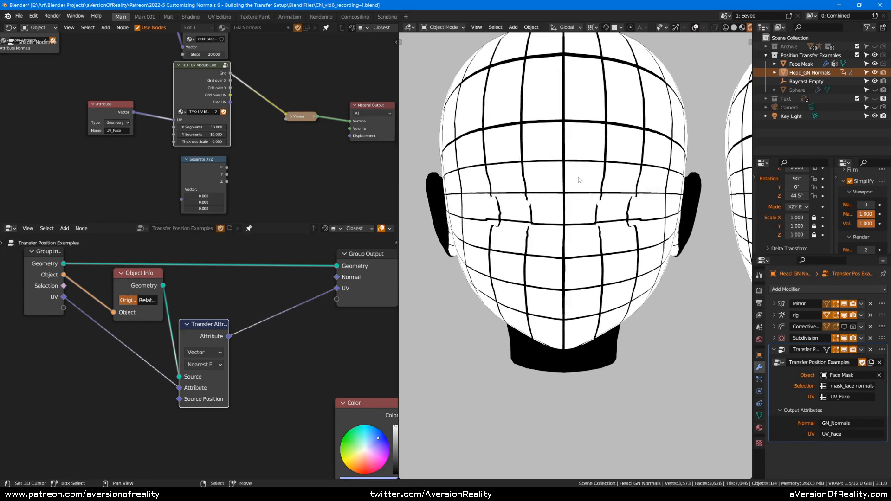
key(shift+alt+z)
scroll(586, 198, up, 2)
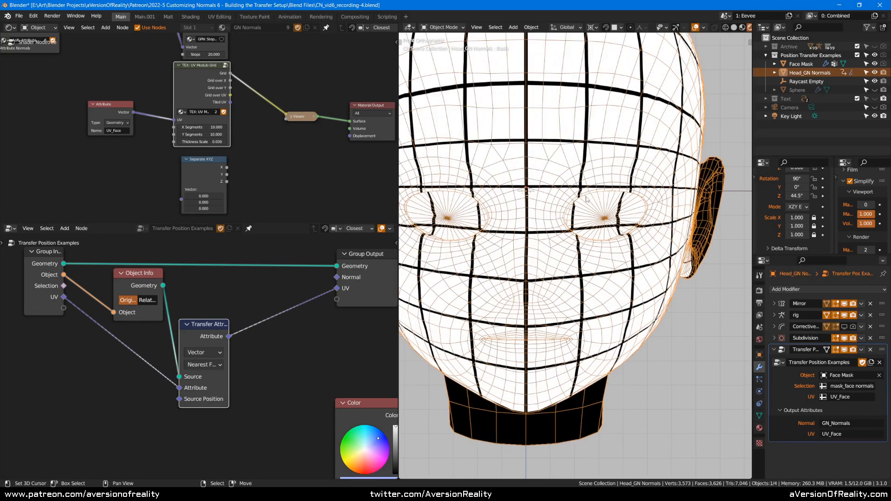
key(shift+alt+z)
scroll(638, 181, up, 3)
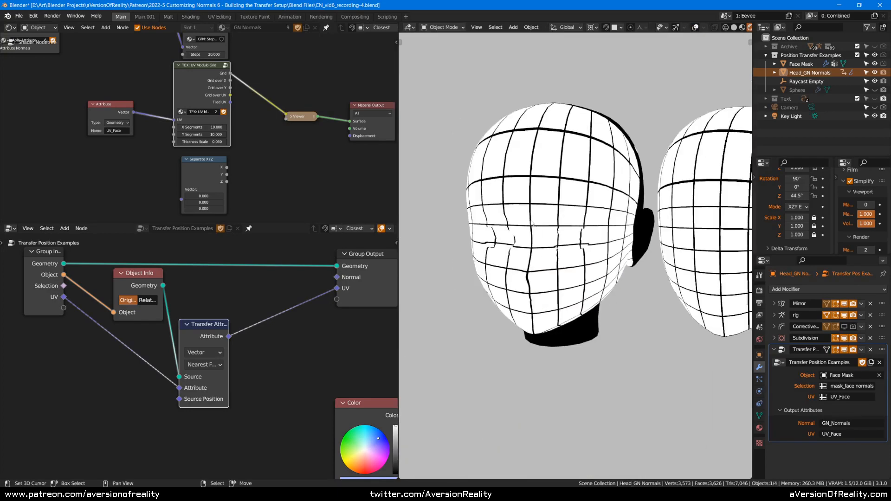
Show the viewport overlays and turn off the Face Mask's GN Subsurf modifier in the viewport
key(shift+alt+z)
click(690, 205)
scroll(690, 204, up, 3)
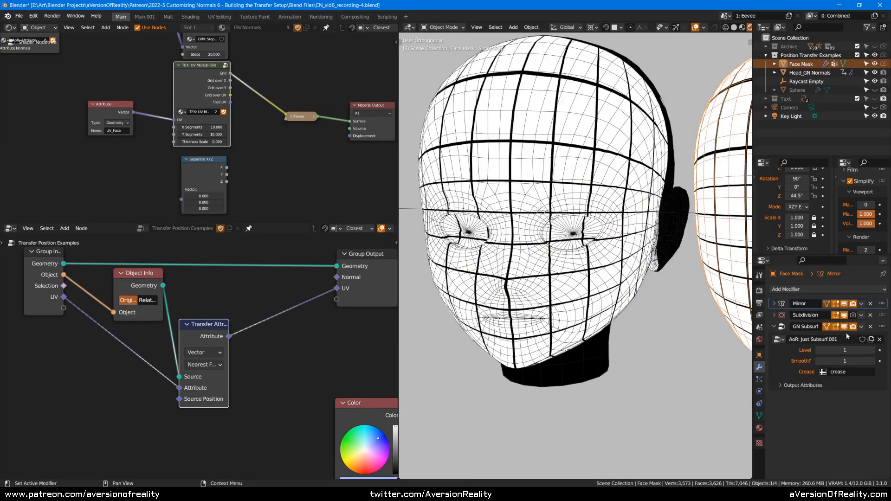
middle_drag(690, 204, 633, 255)
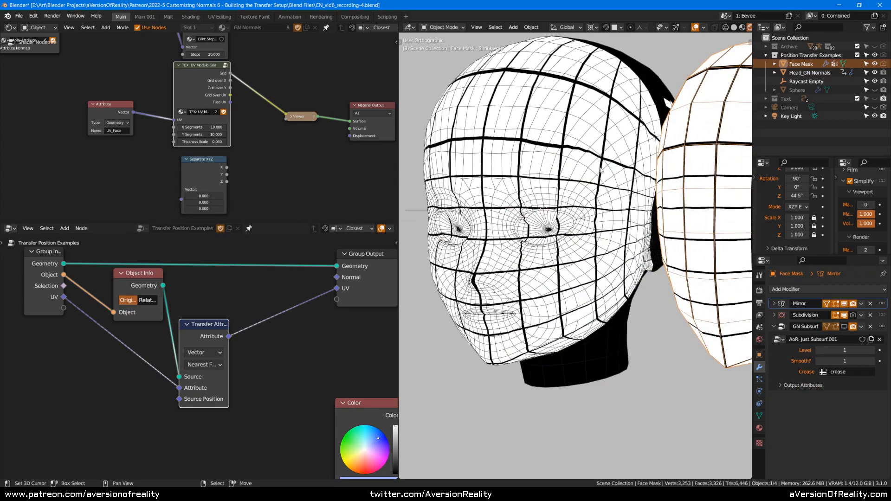
Compare the grid lines on the head with those on the lower-resolution face mask from an angled close-up view
scroll(622, 274, down, 2)
scroll(673, 213, up, 2)
middle_drag(557, 200, 506, 188)
scroll(507, 188, down, 1)
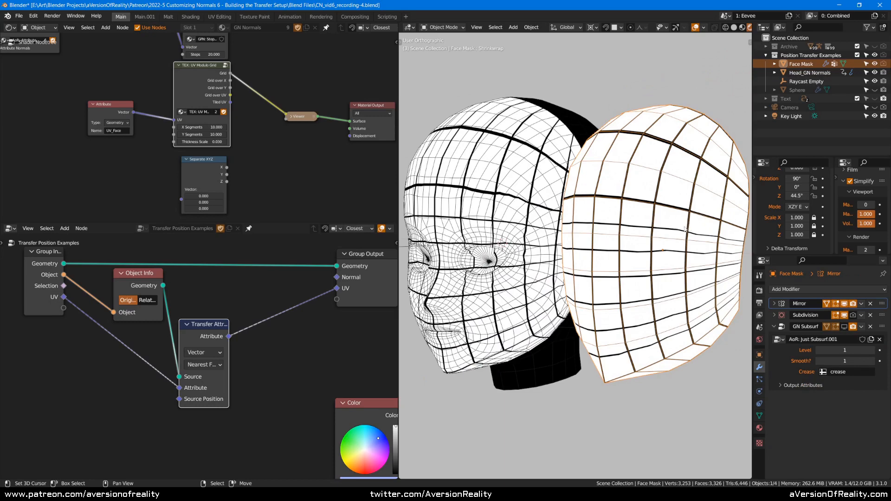
middle_drag(607, 180, 640, 241)
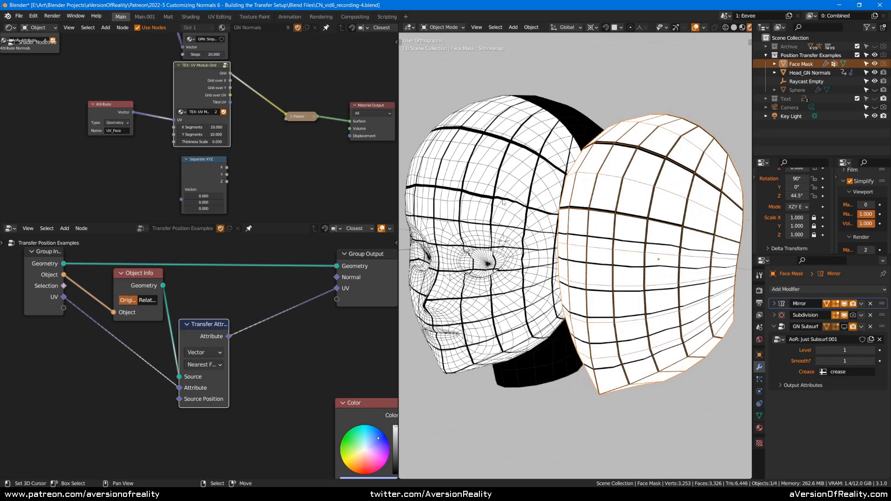
scroll(447, 182, up, 3)
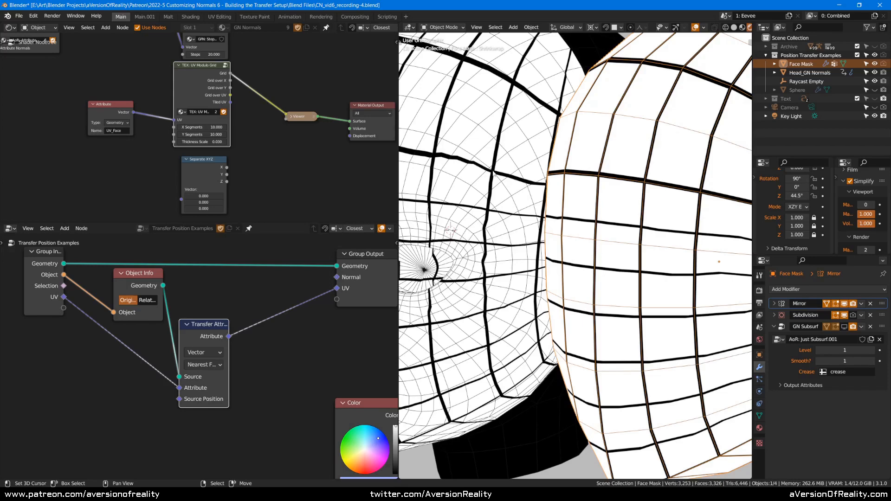
Turn the Face Mask's GN Subsurf modifier back on in the viewport and view the head from the front
middle_drag(492, 176, 505, 177)
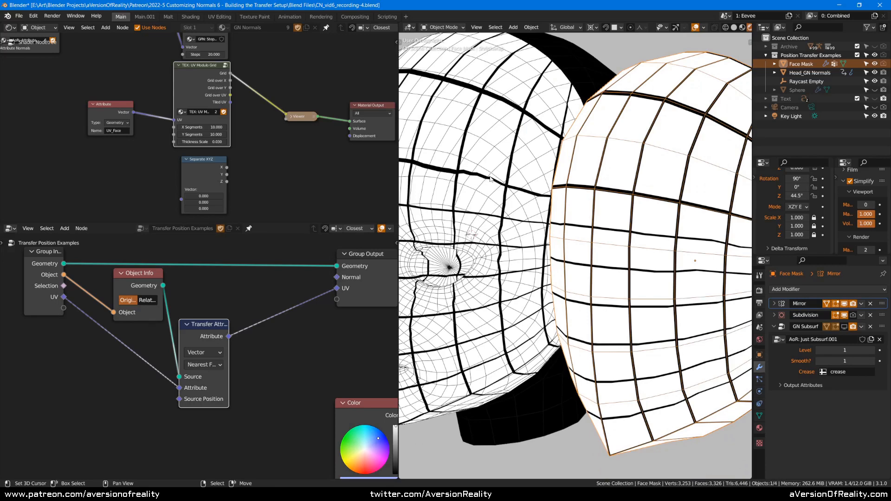
middle_drag(503, 184, 521, 186)
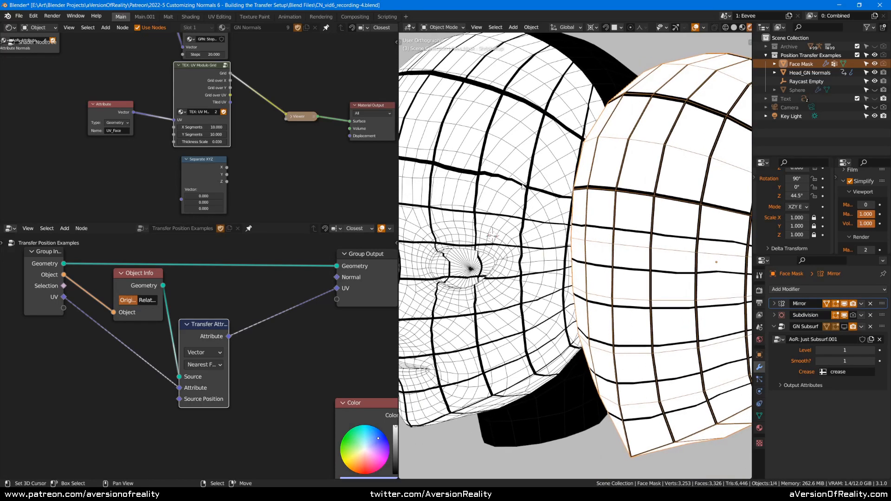
click(844, 327)
scroll(483, 272, down, 2)
middle_drag(483, 272, 515, 272)
key(KP_1)
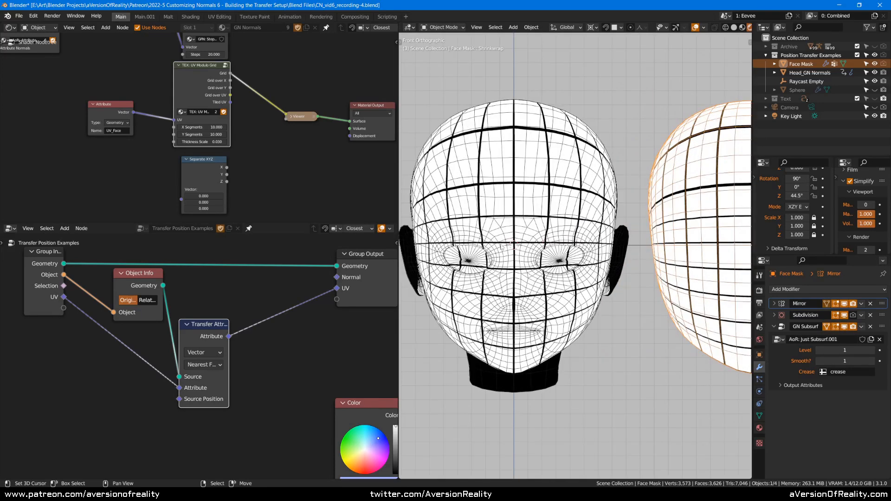
Set the Face Mask's GN Subsurf level to 2 and compare the transferred grid on the head from an angle
scroll(514, 244, up, 3)
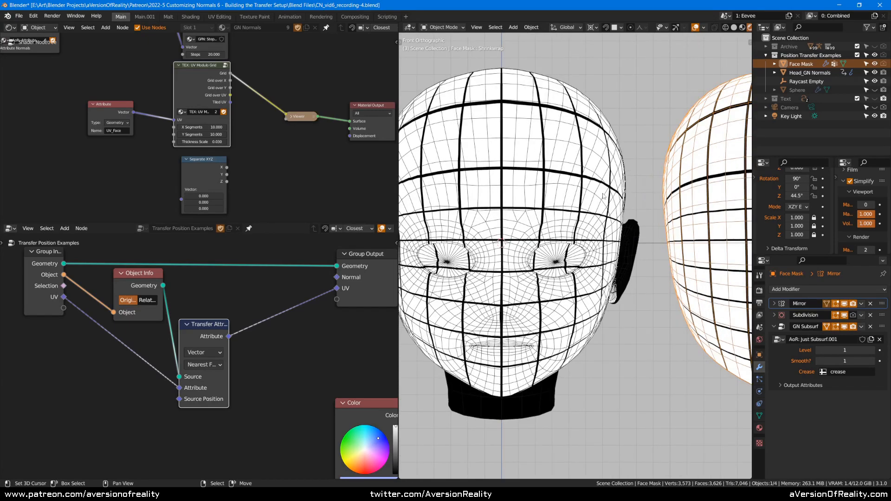
middle_drag(620, 166, 672, 184)
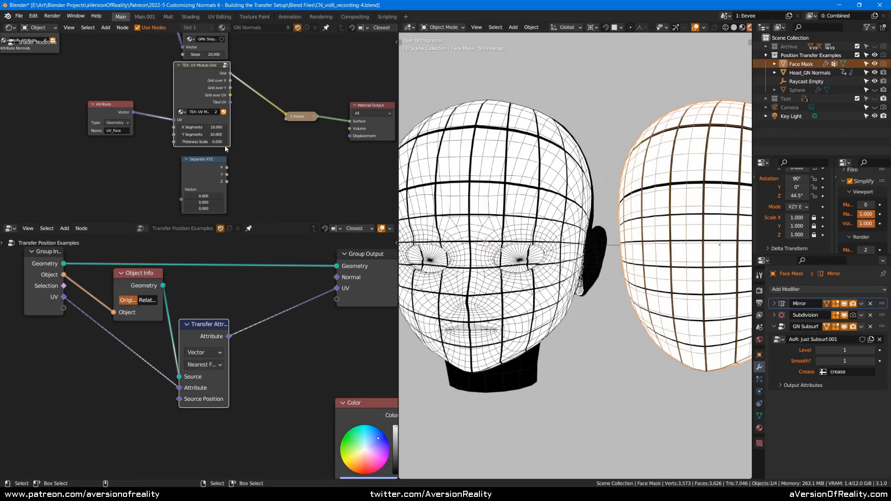
middle_drag(686, 201, 729, 208)
middle_drag(625, 174, 651, 215)
scroll(651, 215, up, 1)
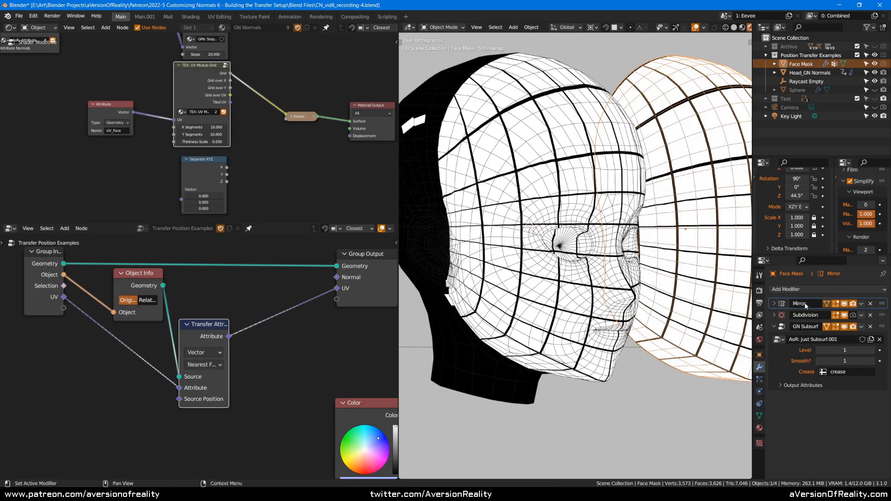
click(871, 350)
alt+middle_drag(701, 258, 543, 191)
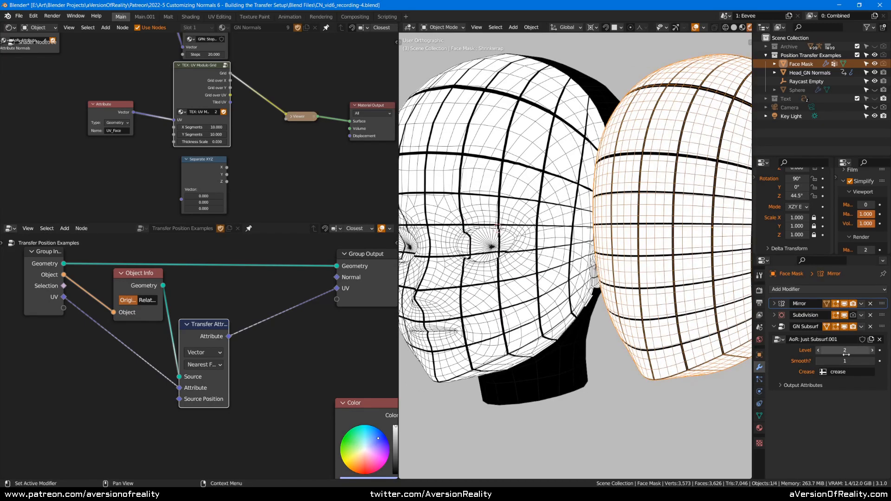
Set the Face Mask's GN Subsurf level to 0 and raise Simplify's viewport subdivision limit to 1
click(854, 351)
text(0)
key(Return)
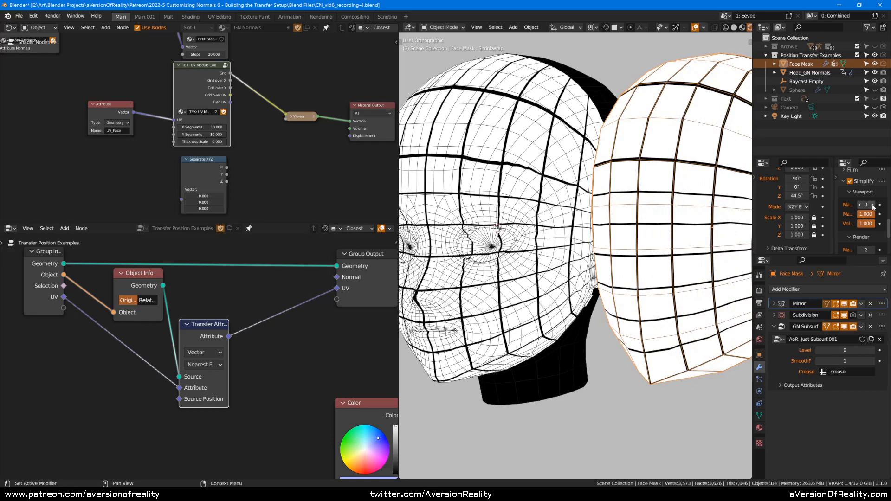
scroll(527, 182, down, 2)
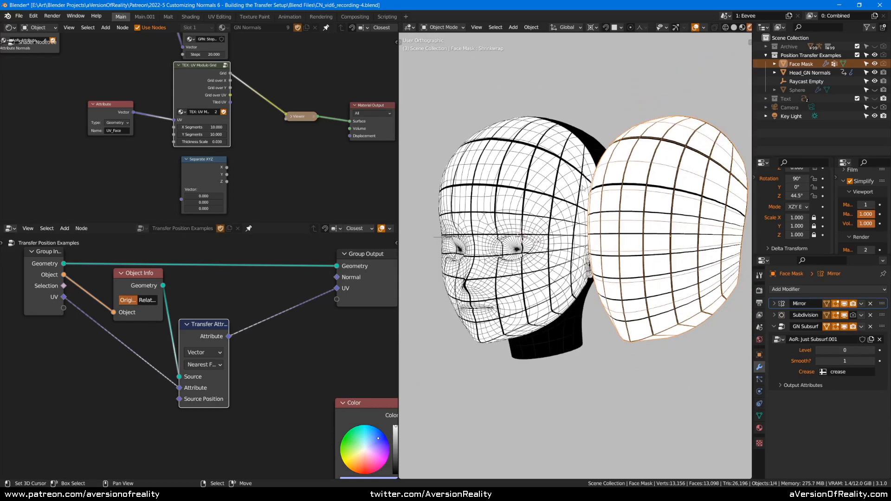
scroll(566, 213, up, 1)
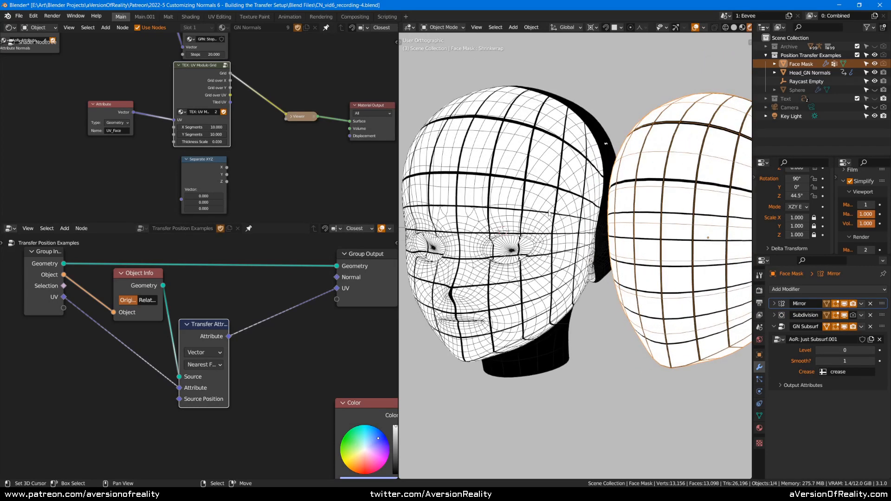
mouse_move(555, 202)
middle_down()
mouse_move(521, 202)
mouse_move(541, 207)
mouse_move(563, 195)
mouse_move(545, 208)
mouse_move(555, 191)
middle_up()
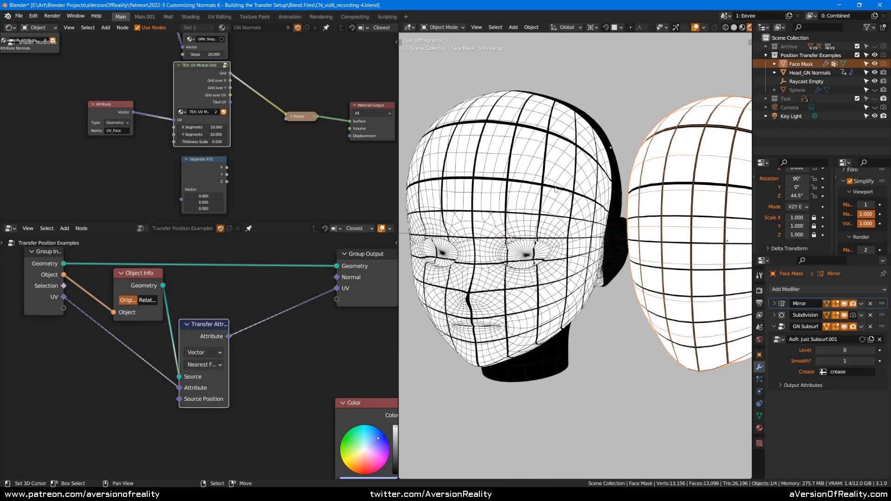
Save the file and examine the head's UV grid around the nose up close from the front
key(ctrl+s)
scroll(628, 198, up, 2)
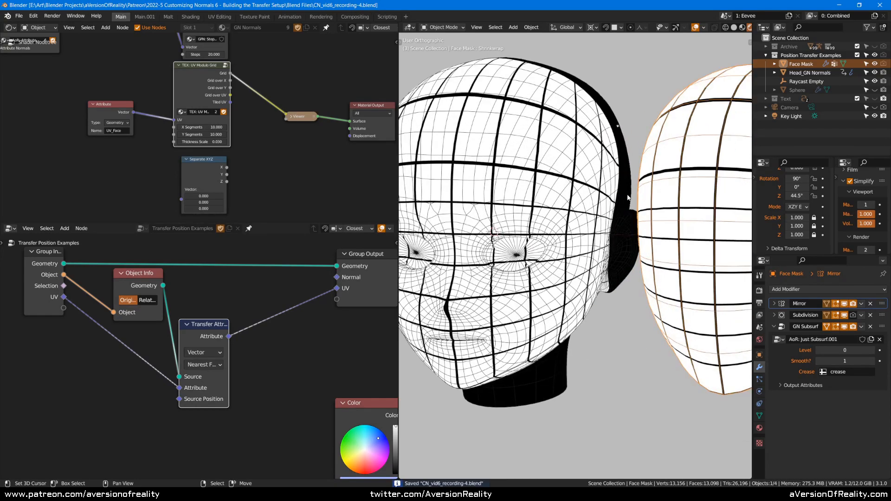
key(KP_1)
scroll(504, 256, up, 5)
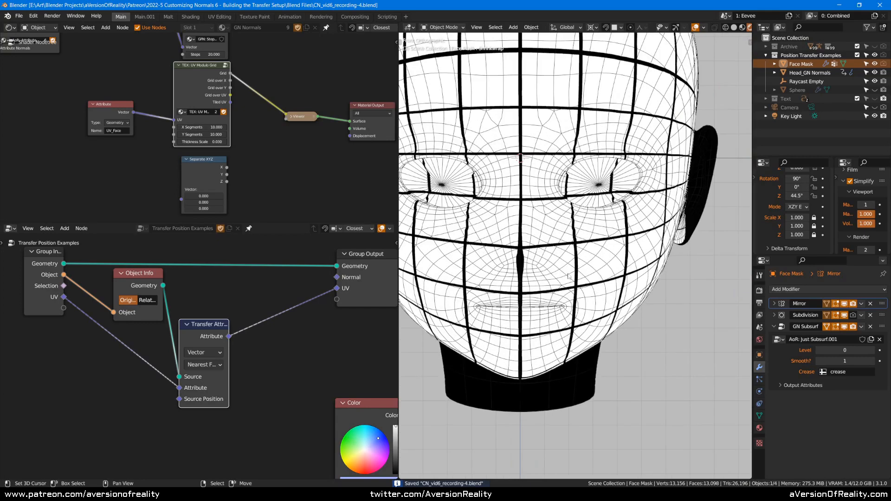
scroll(504, 257, up, 2)
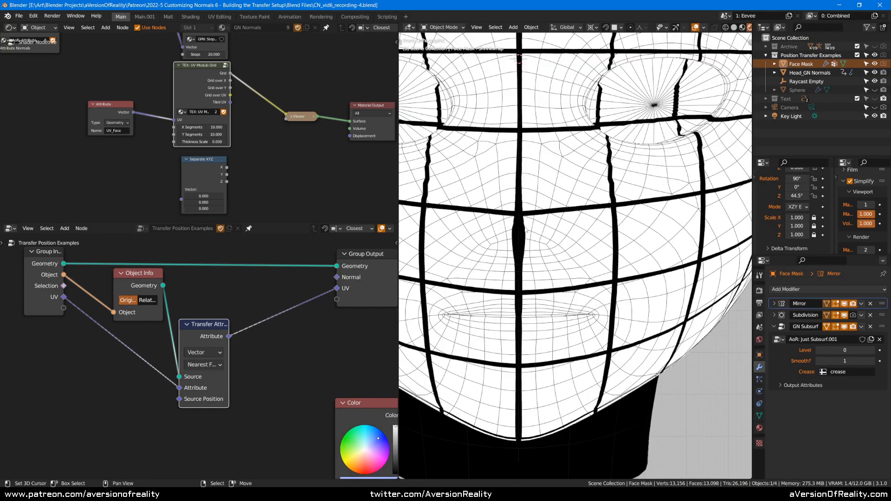
Select the head, enable its Flatten Nose shape key, and check the grid across the nose from an angle and the front
click(570, 208)
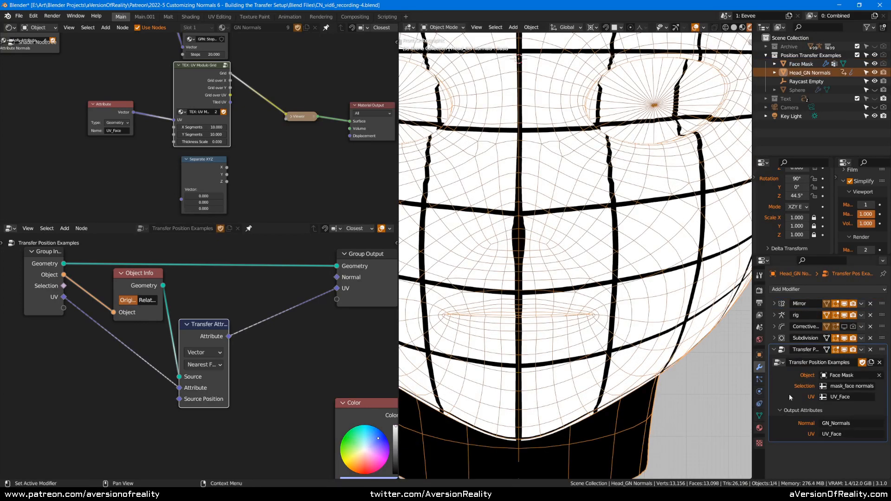
click(759, 416)
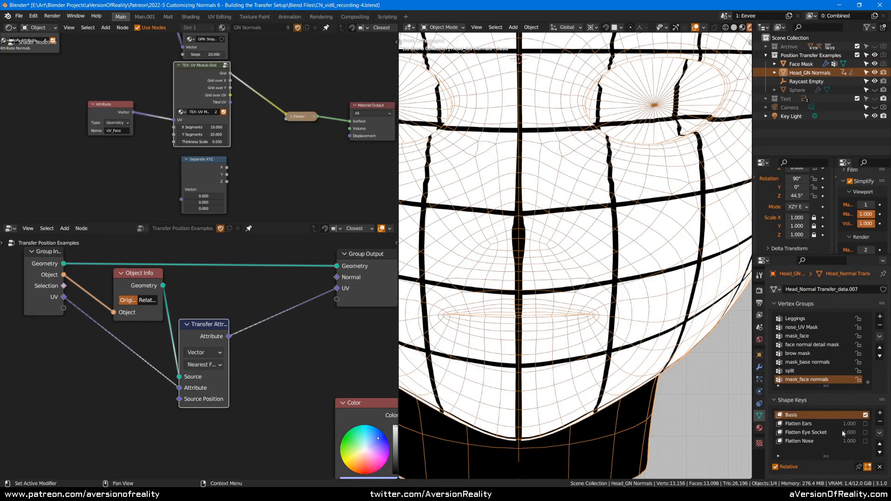
click(865, 441)
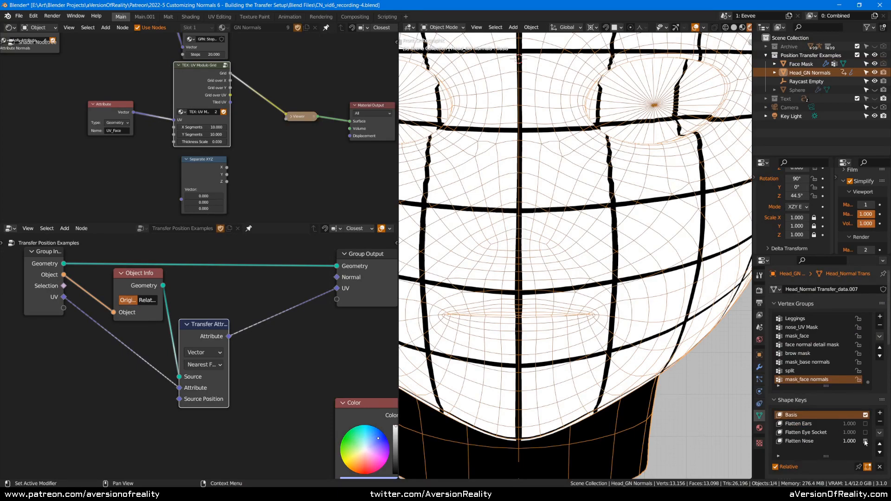
scroll(659, 186, down, 4)
middle_drag(657, 182, 592, 188)
scroll(590, 187, up, 2)
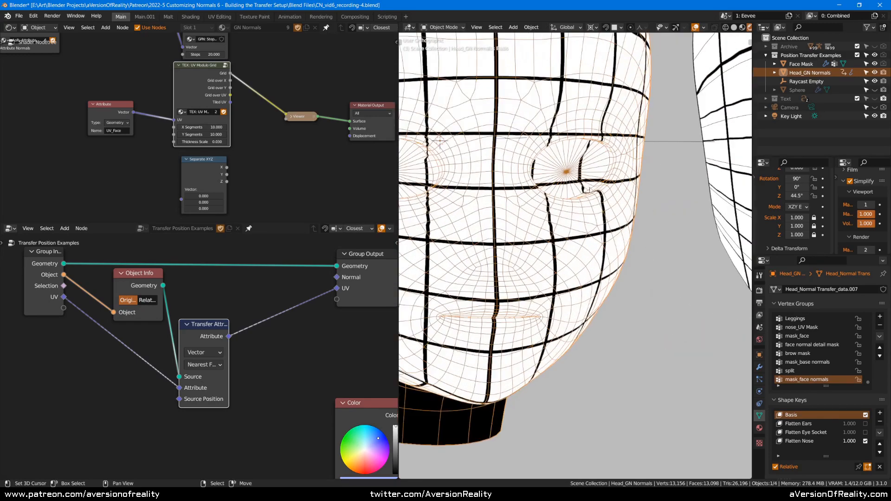
key(KP_1)
scroll(565, 223, down, 2)
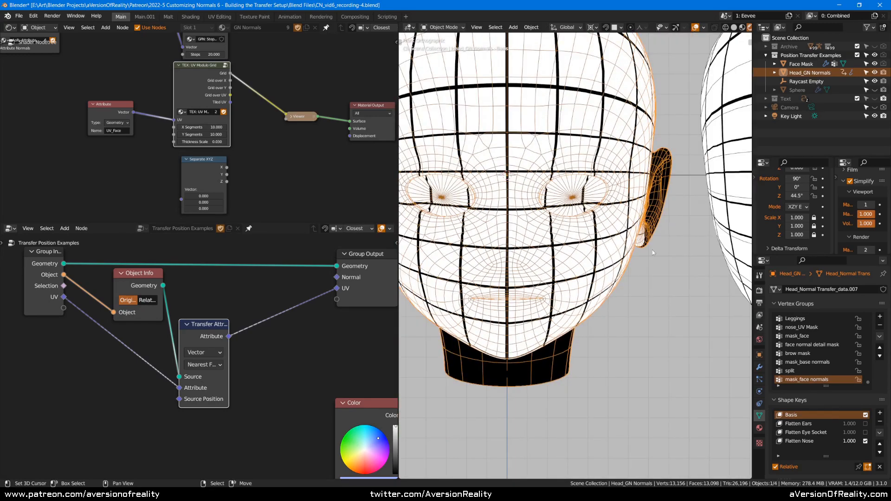
Turn off the head's Flatten Nose shape key with both the head and mask in view
scroll(629, 208, down, 3)
shift+middle_drag(629, 208, 594, 218)
click(865, 441)
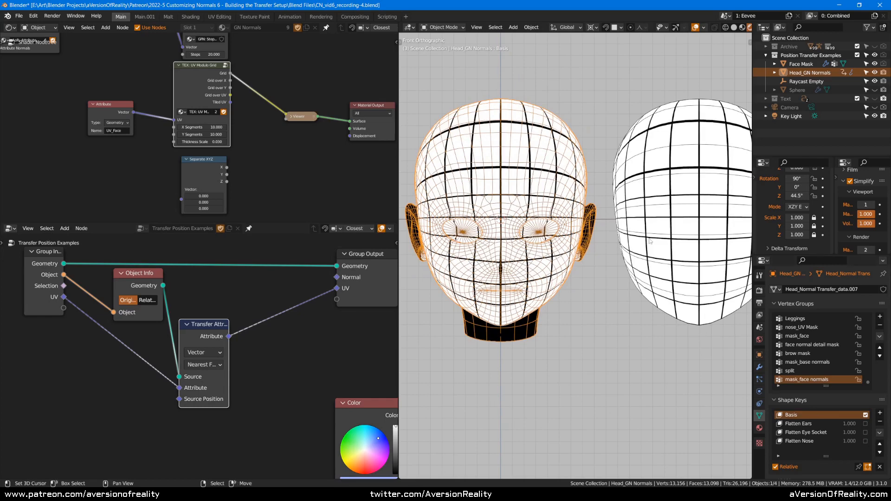
Examine the head's nose profile against the face mask from the right side, and return to the front view
middle_drag(650, 241, 605, 246)
key(KP_3)
scroll(579, 255, up, 2)
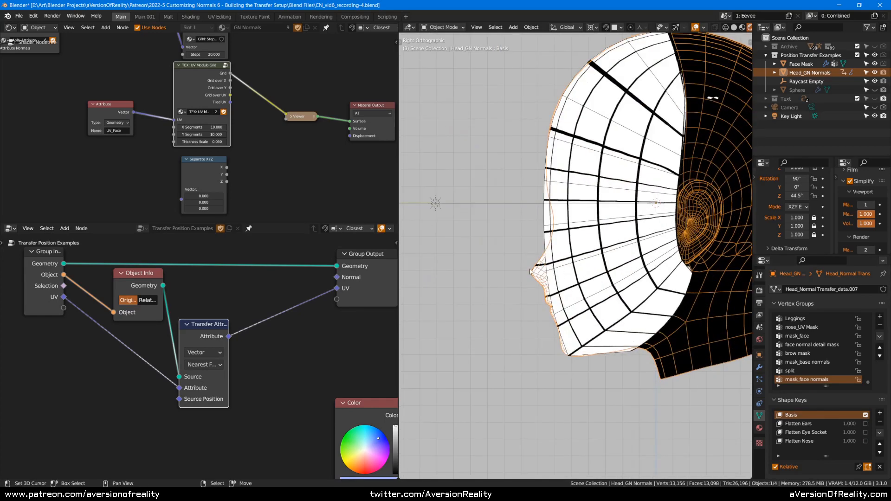
scroll(575, 252, up, 2)
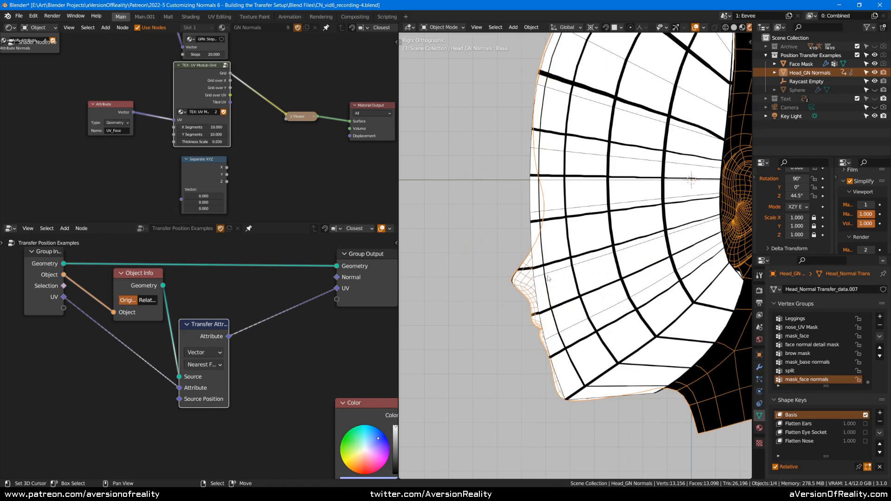
middle_drag(531, 263, 709, 254)
key(KP_1)
scroll(668, 250, up, 2)
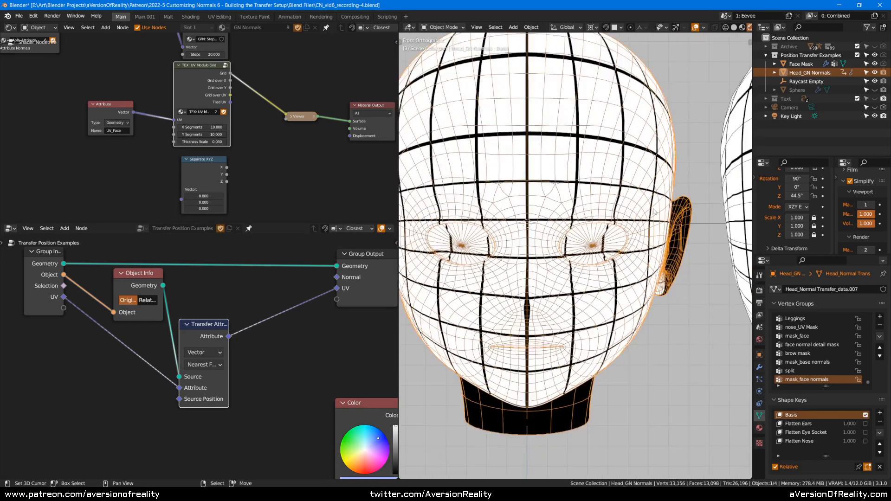
Enable the head's Flatten Eye Socket shape key and examine the grid over the eye up close at an angle
shift+middle_drag(710, 408, 711, 378)
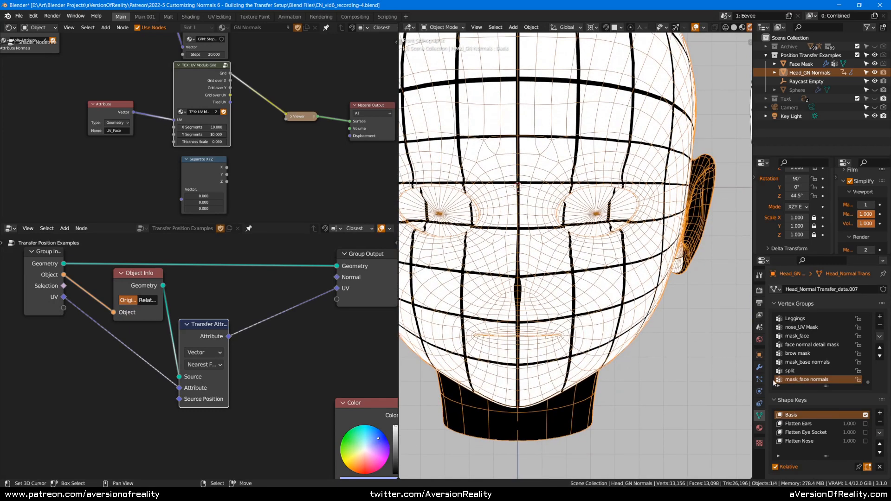
click(866, 435)
middle_drag(672, 310, 471, 200)
scroll(646, 265, up, 3)
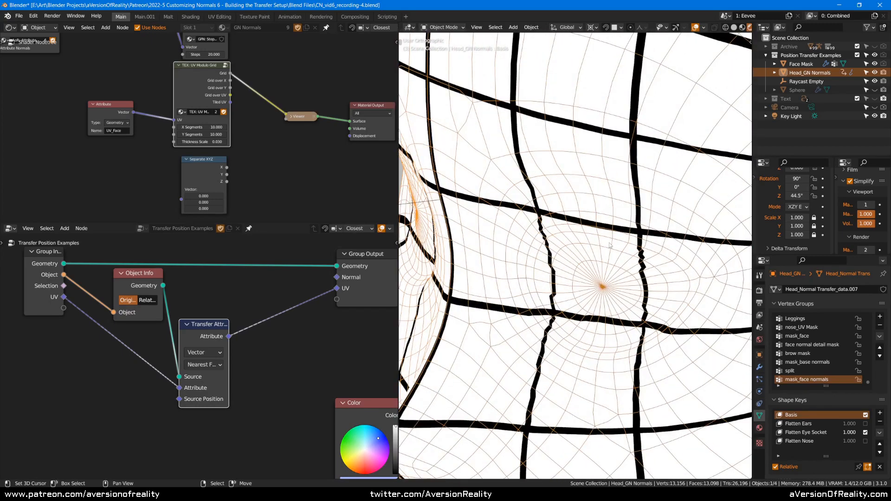
Check the grid across both flattened eye sockets from the front, and turn the Flatten Eye Socket shape key off
scroll(610, 242, down, 8)
key(KP_1)
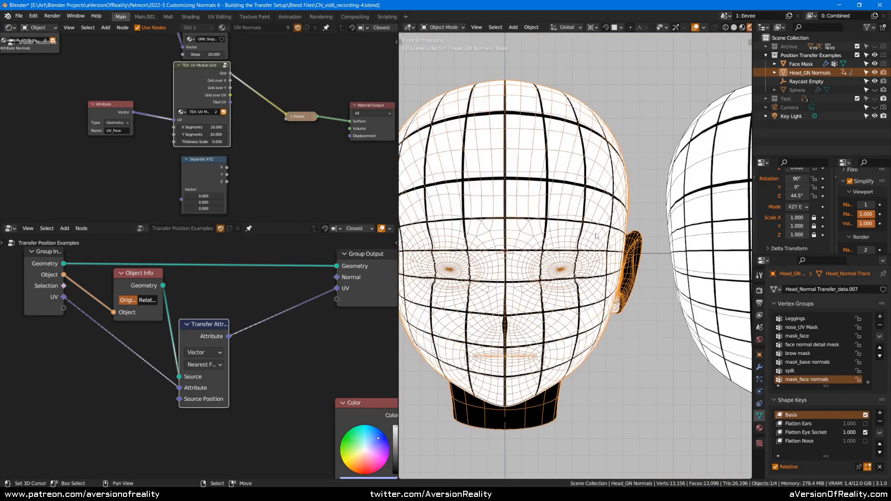
scroll(596, 236, up, 2)
scroll(585, 258, up, 1)
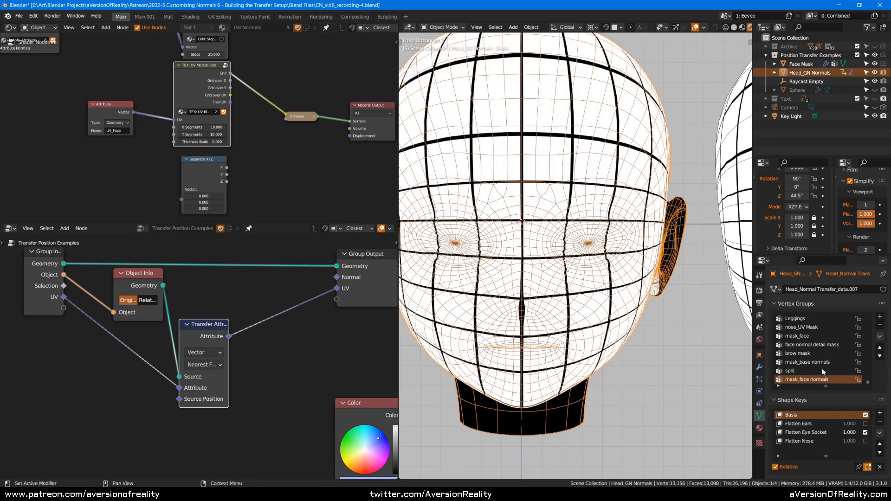
click(865, 432)
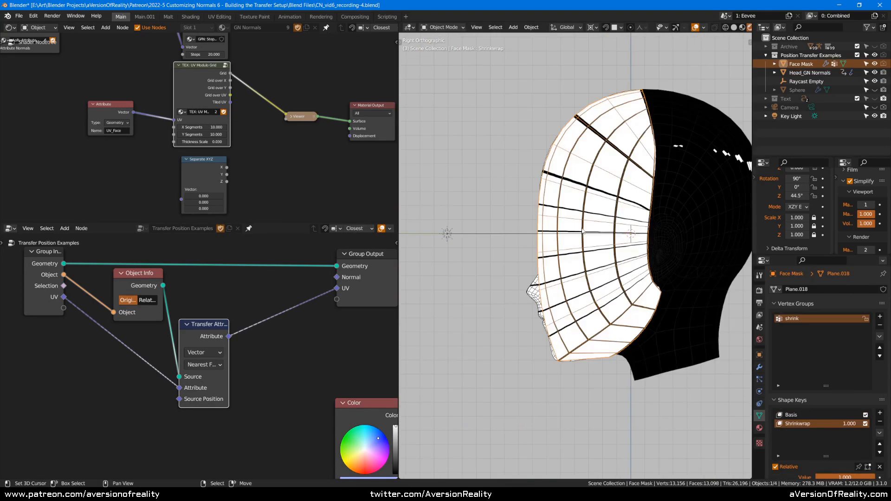
Select the Face Mask and compare its surface with the head's nose, lips and chin in a close-up right side view
scroll(573, 234, up, 1)
scroll(560, 265, up, 1)
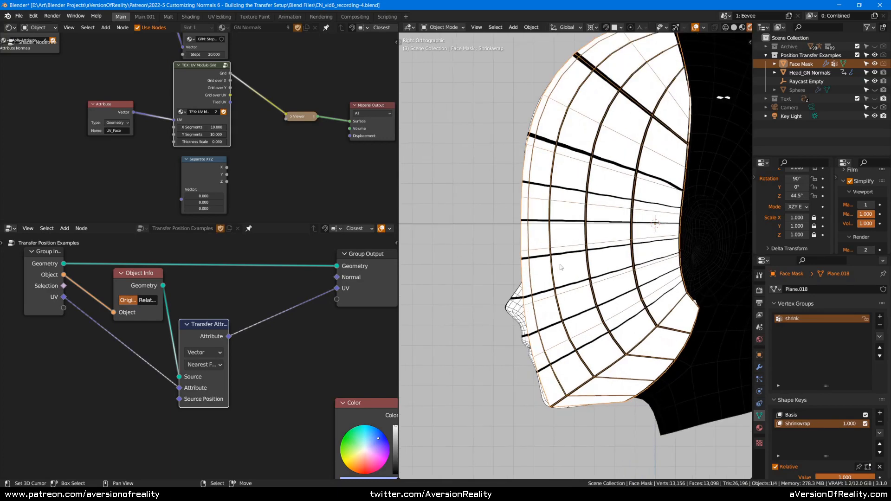
scroll(561, 267, up, 1)
scroll(561, 267, up, 1)
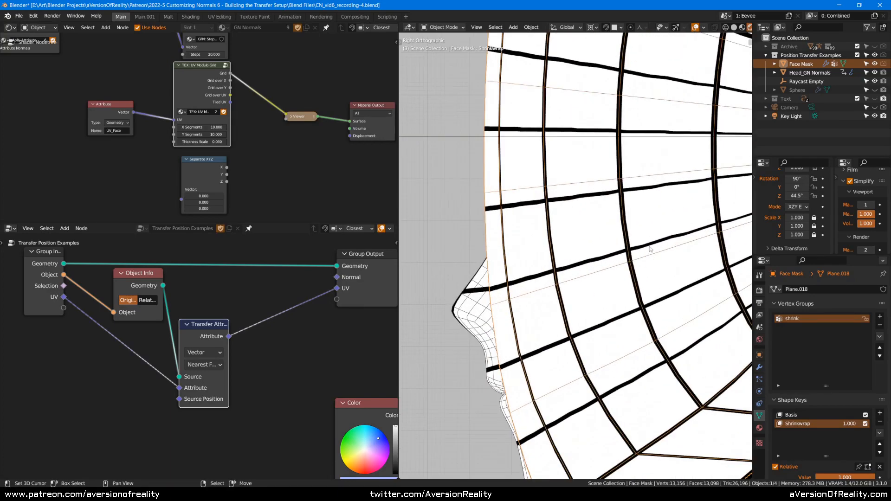
shift+middle_drag(508, 307, 504, 255)
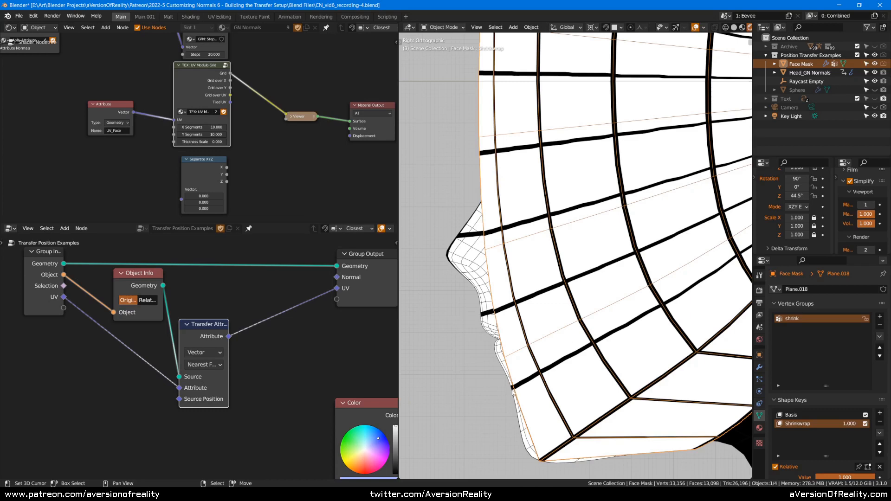
shift+middle_drag(520, 334, 500, 281)
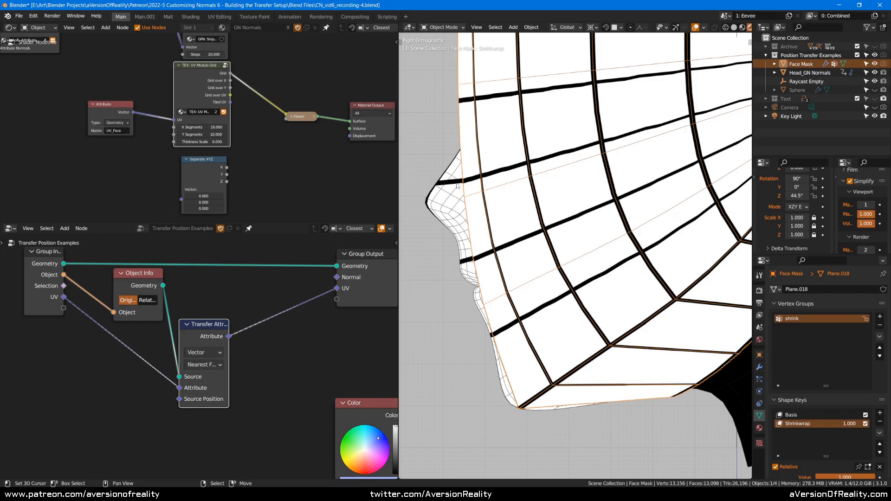
Reselect the head and examine its transferred UV grid around the eyes and nose from the front
scroll(458, 185, down, 2)
shift+middle_drag(572, 142, 565, 240)
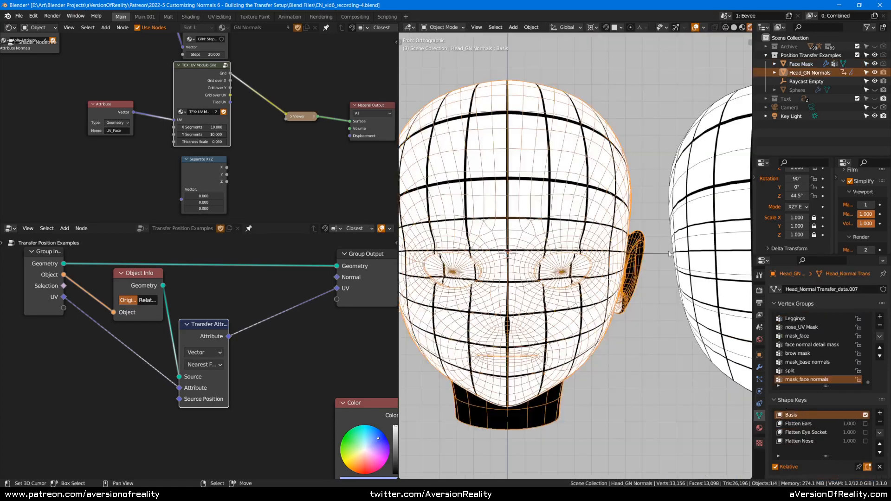
scroll(636, 299, up, 2)
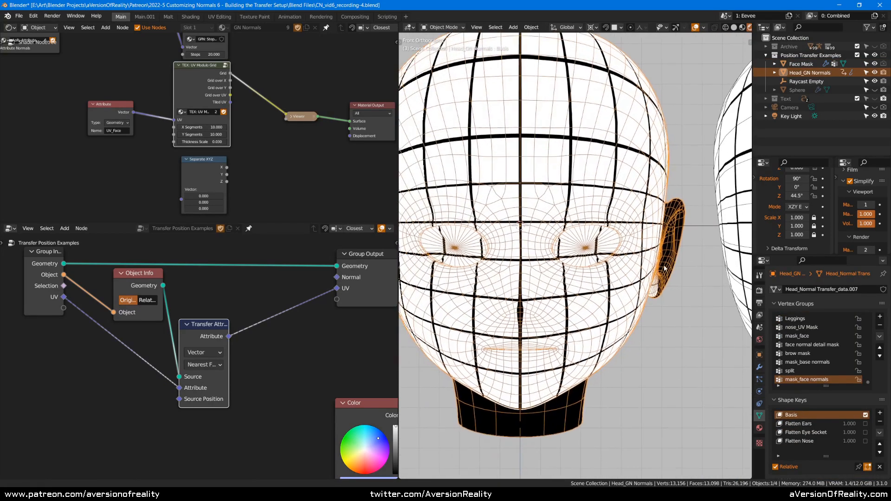
scroll(609, 229, down, 2)
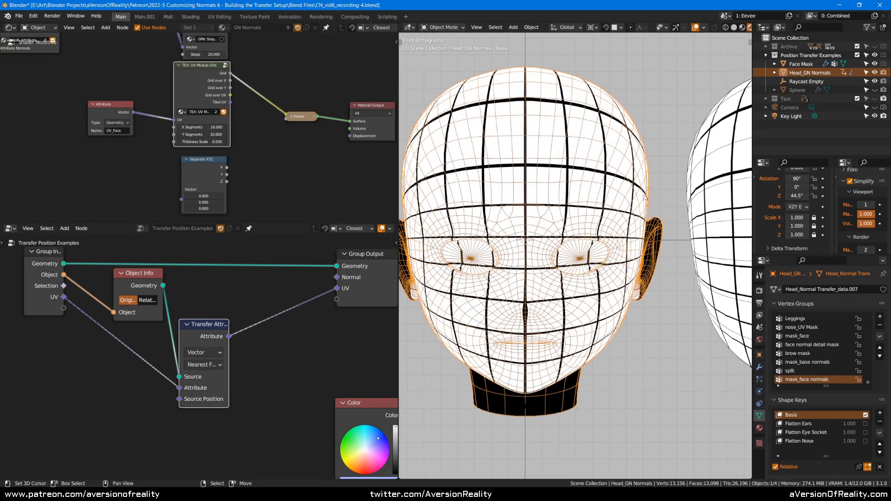
Examine the UV grid across the head's brow, eyes and nose from both three-quarter angles
scroll(644, 195, up, 3)
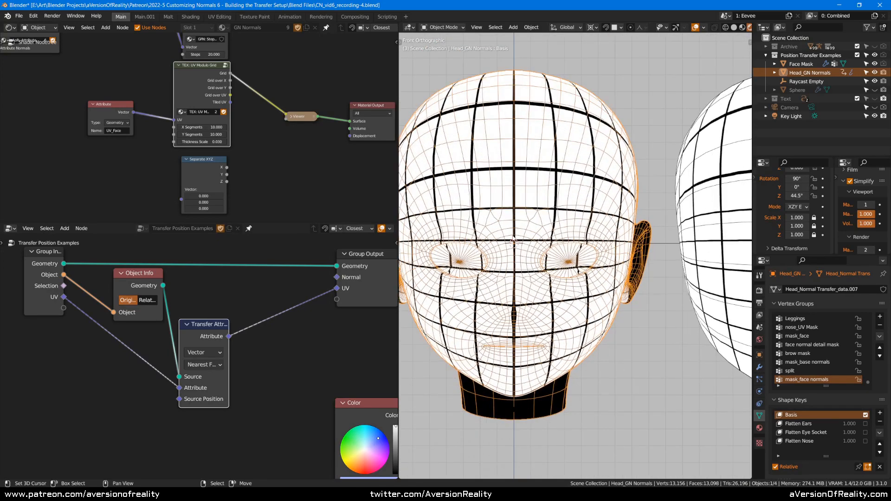
scroll(636, 181, up, 1)
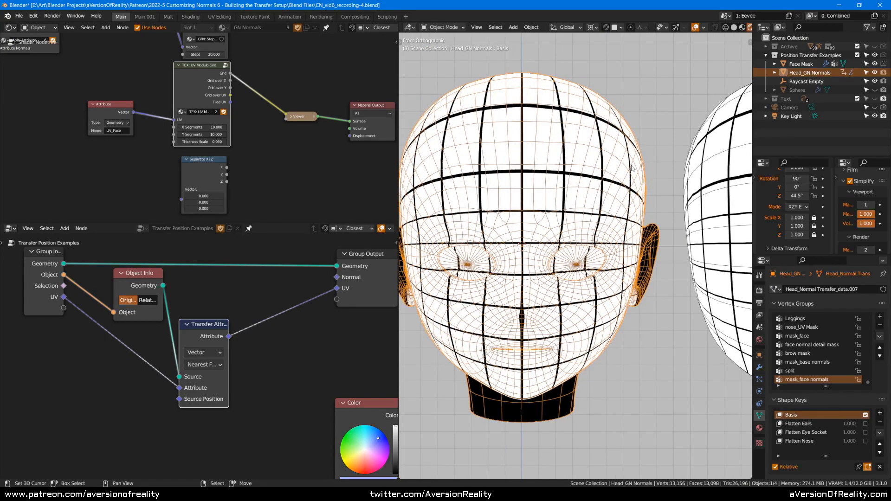
shift+middle_drag(578, 197, 581, 190)
middle_drag(544, 220, 517, 210)
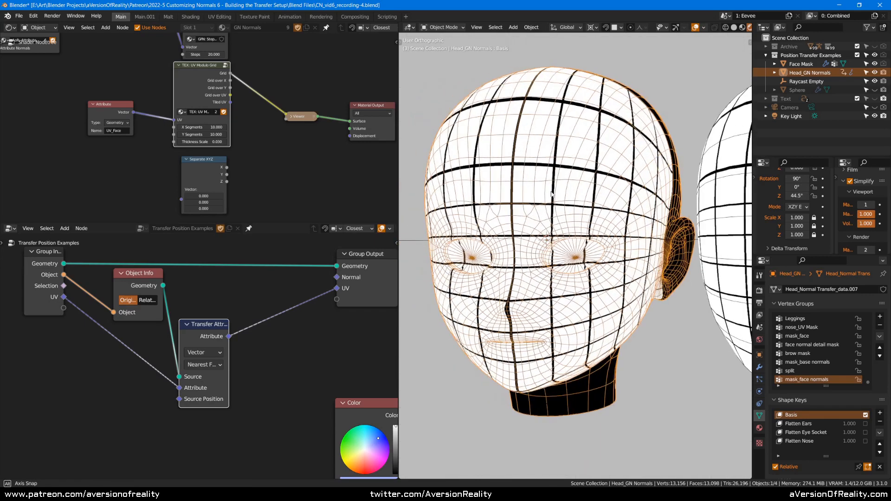
scroll(517, 210, up, 1)
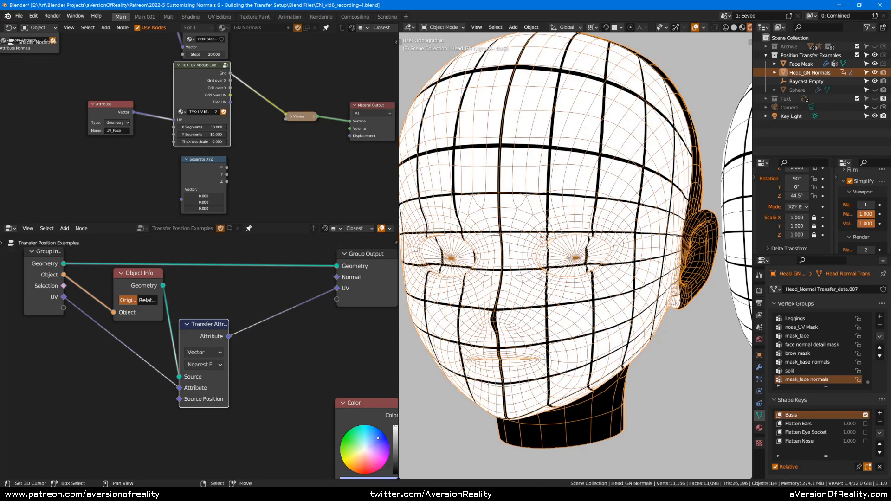
middle_drag(540, 277, 591, 185)
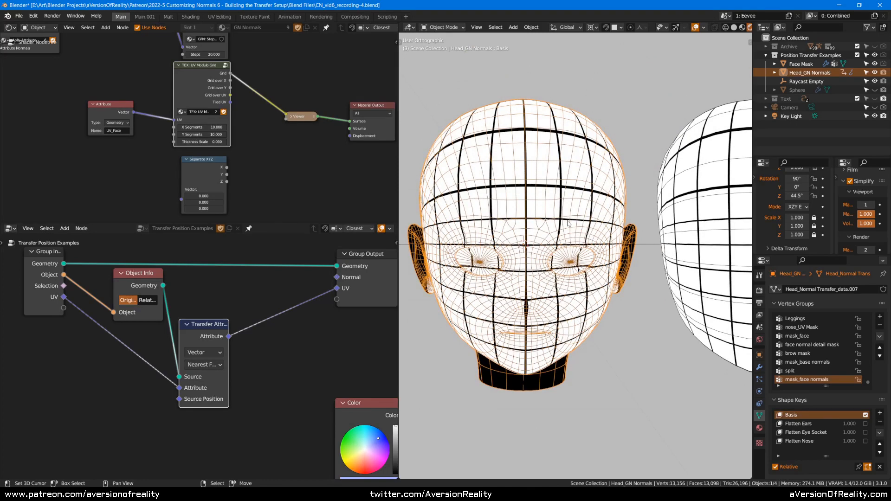
scroll(568, 223, up, 1)
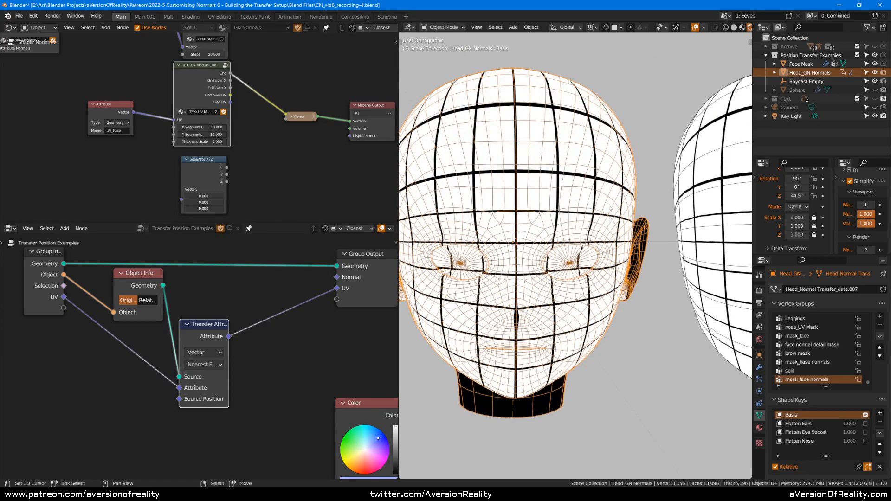
middle_drag(616, 189, 601, 191)
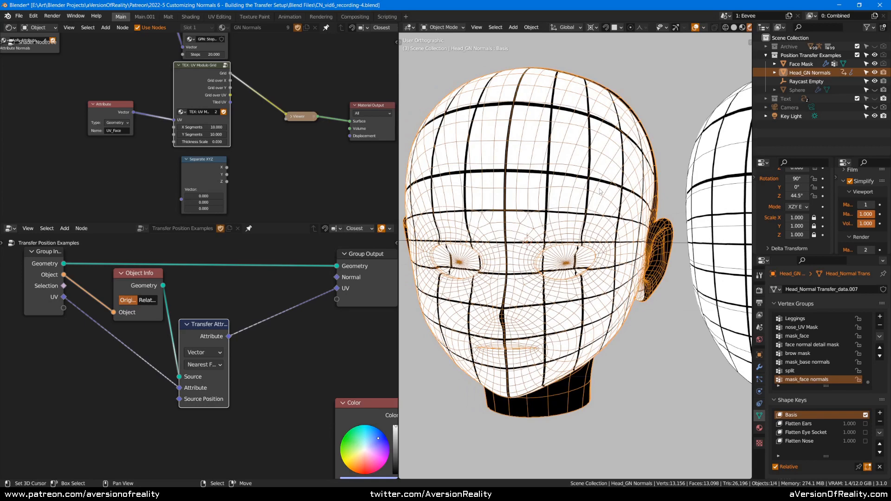
middle_drag(578, 195, 596, 207)
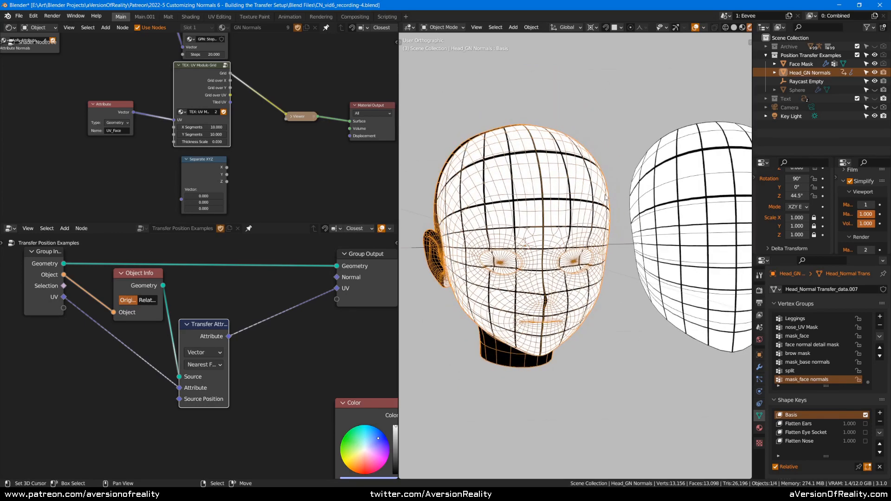
Recheck the transferred grid on the unflattened nose and eye sockets in the front view
key(KP_1)
scroll(596, 206, up, 1)
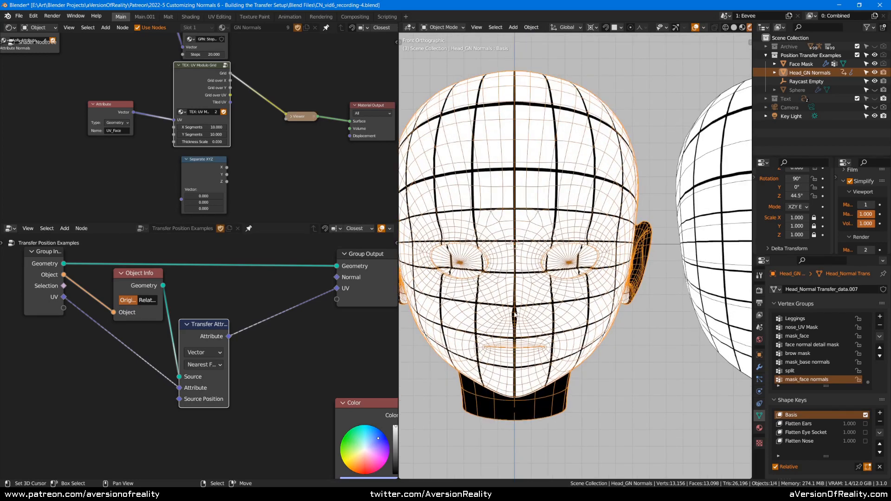
scroll(556, 253, down, 1)
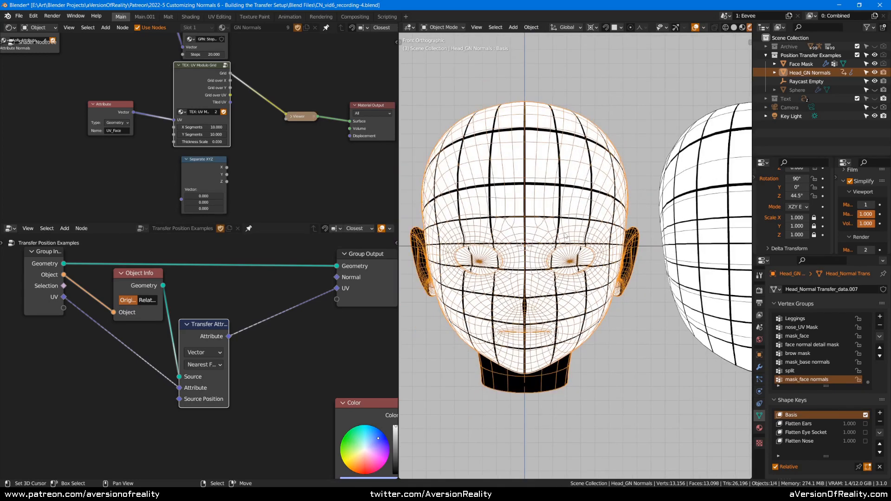
scroll(545, 271, up, 4)
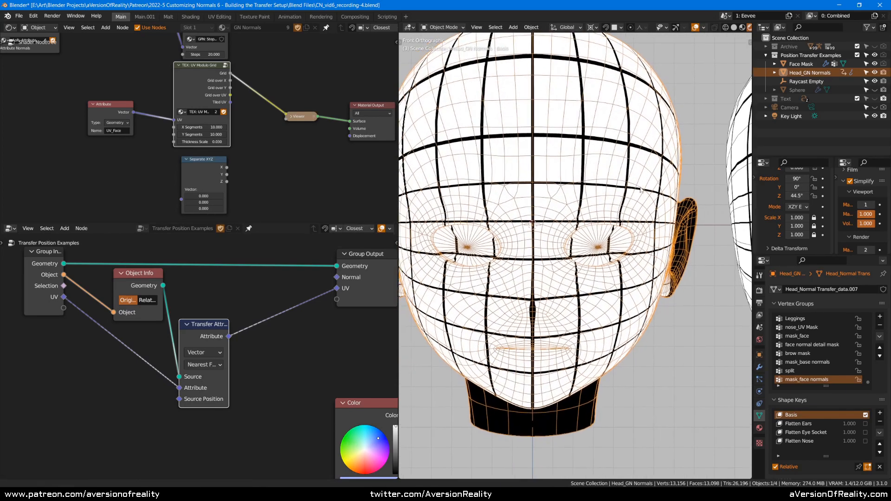
scroll(665, 234, down, 1)
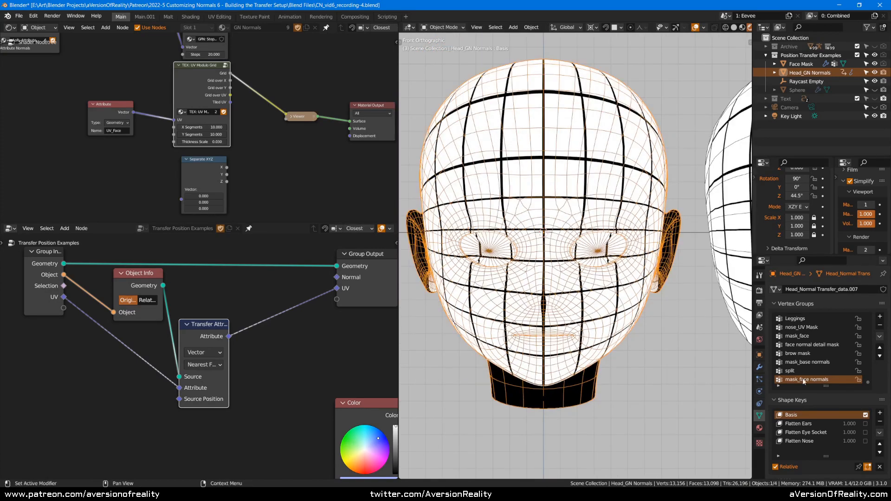
Enable the head's Flatten Eye Socket and Flatten Nose shape keys, and compare the resulting grid with the Face Mask
click(865, 432)
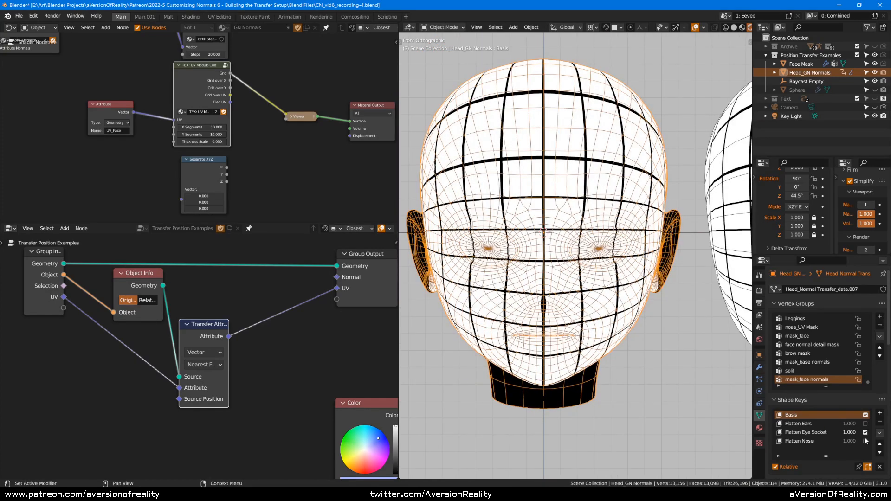
click(865, 440)
ctrl+scroll(642, 279, up, 2)
scroll(642, 279, down, 2)
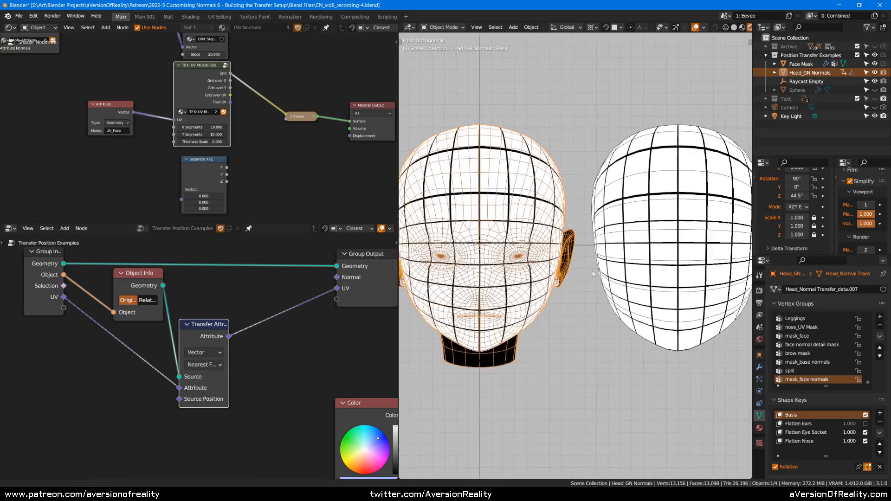
click(649, 238)
click(485, 219)
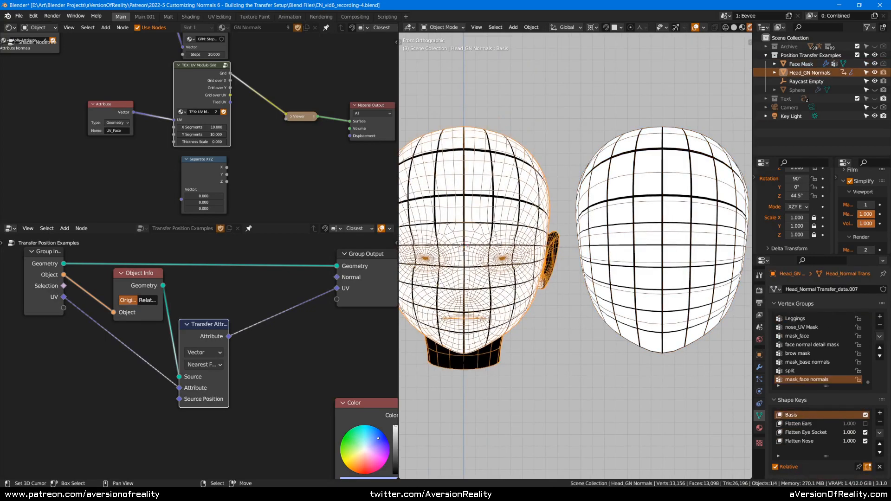
Examine the jagged grid lines around the flattened eye up close at an angle
scroll(511, 223, up, 4)
scroll(587, 224, up, 1)
middle_drag(587, 224, 591, 298)
scroll(549, 256, up, 1)
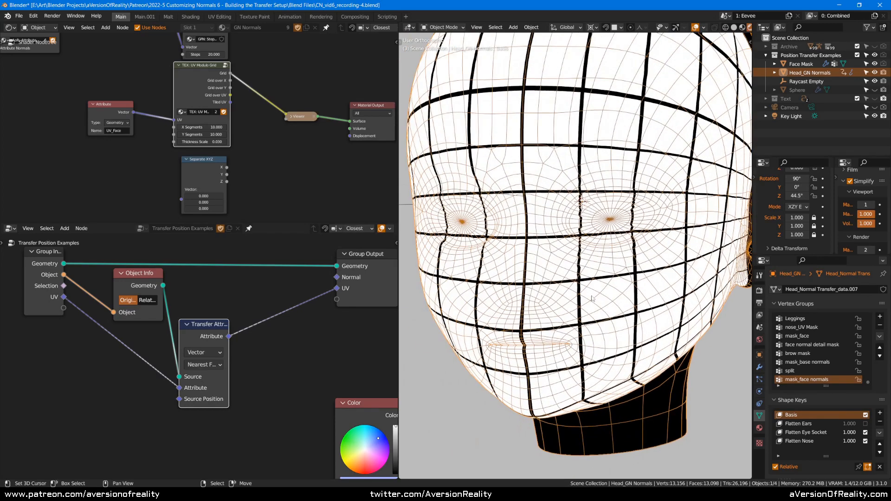
middle_drag(626, 251, 573, 278)
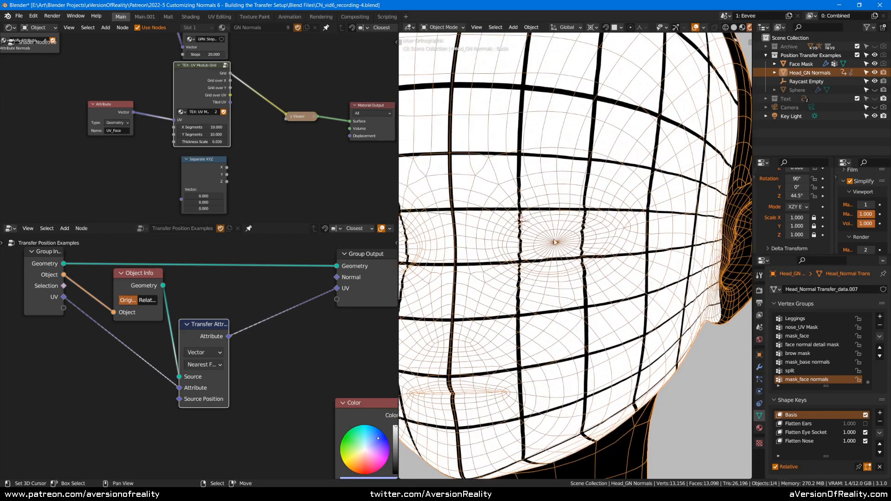
scroll(555, 242, up, 3)
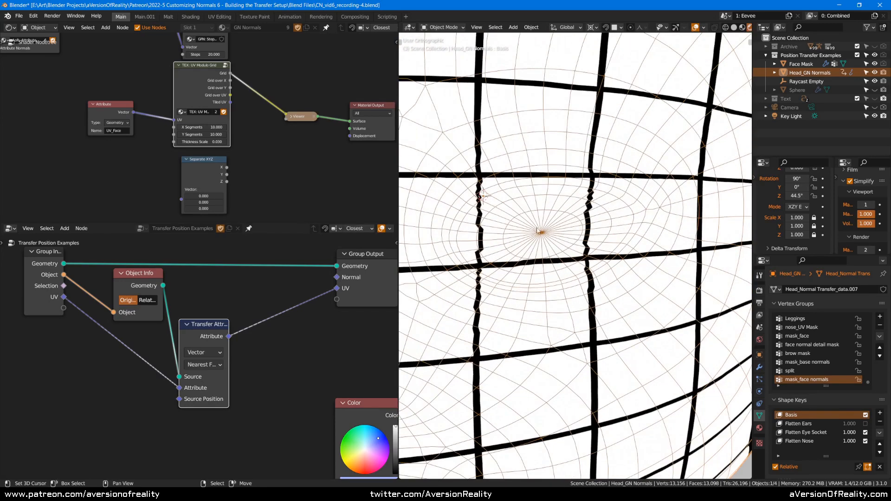
scroll(537, 230, up, 3)
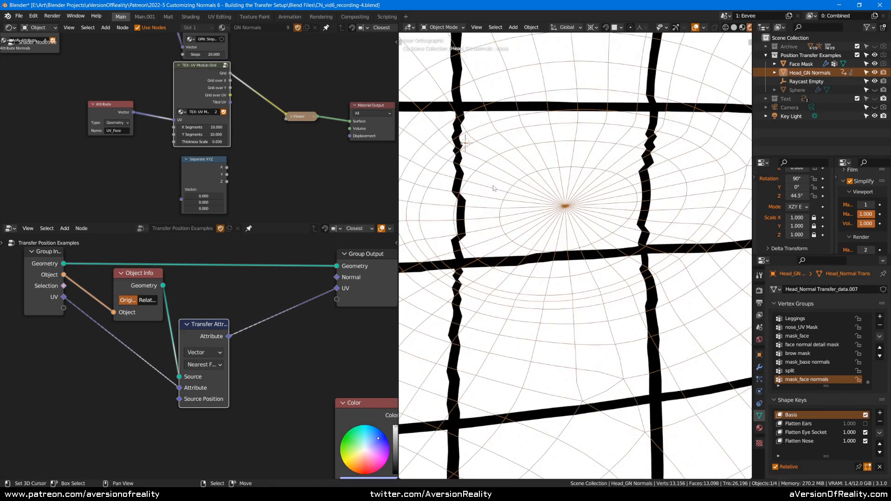
middle_drag(548, 182, 557, 188)
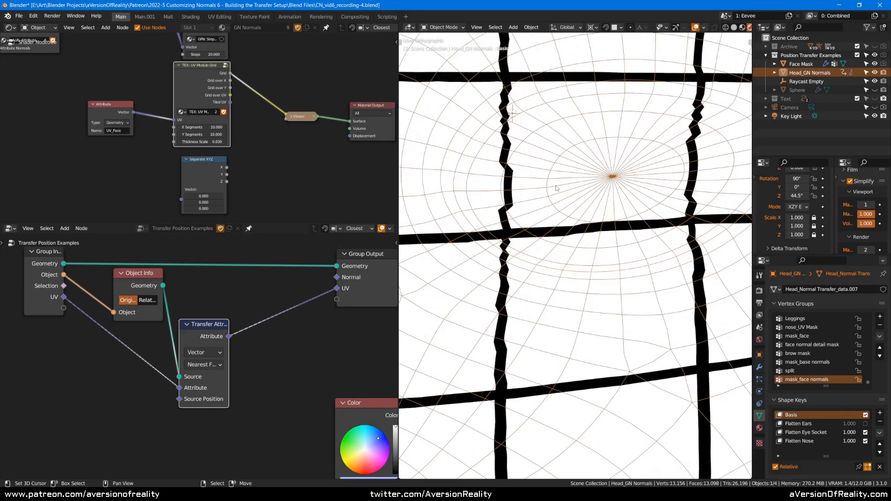
Check the flattened head's grid from the front and select the Face Mask to compare the two side by side
key(KP_1)
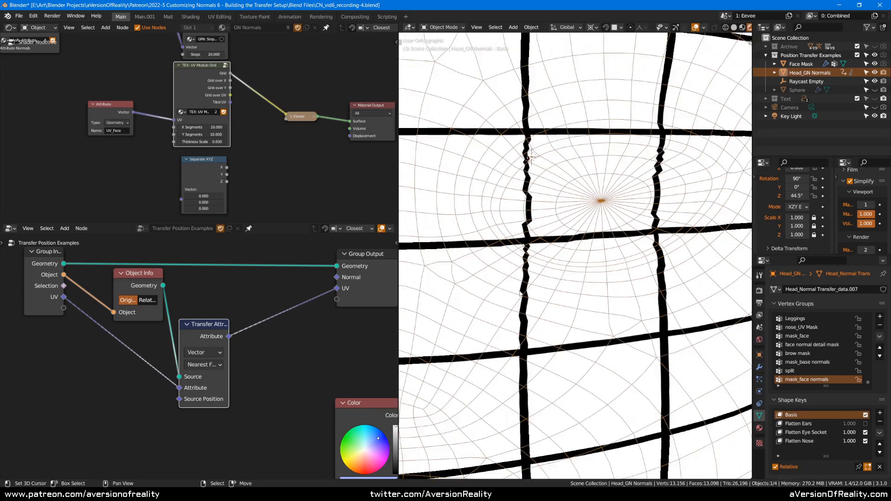
scroll(509, 257, down, 6)
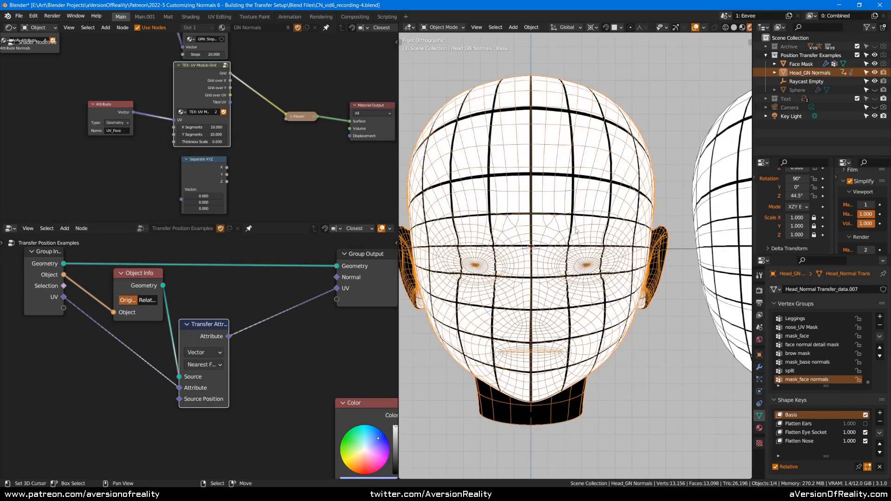
scroll(575, 230, down, 3)
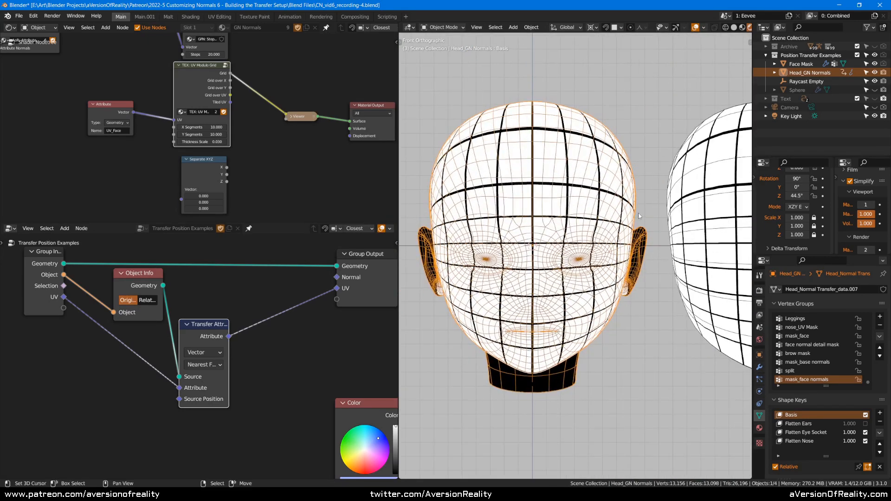
click(700, 270)
scroll(692, 267, down, 4)
scroll(682, 264, up, 3)
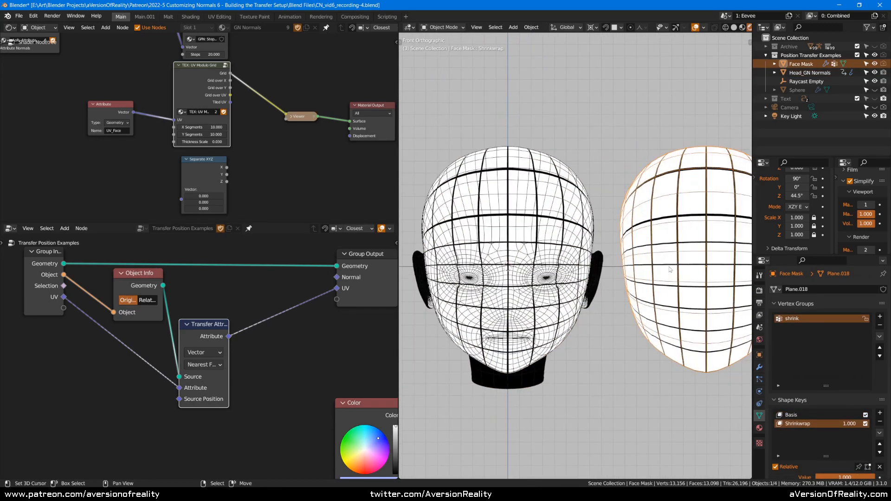
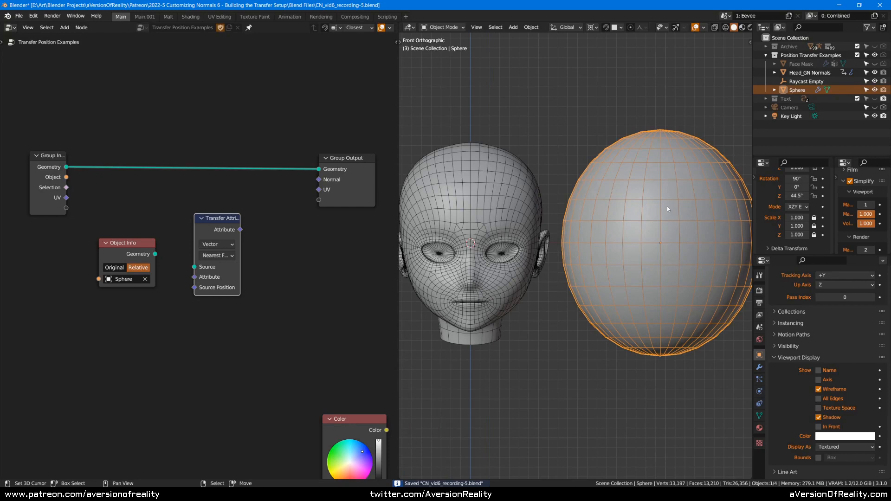
Show the Sphere in rendered shading and inspect its UV grid from the top and the front
key(z)
click(663, 147)
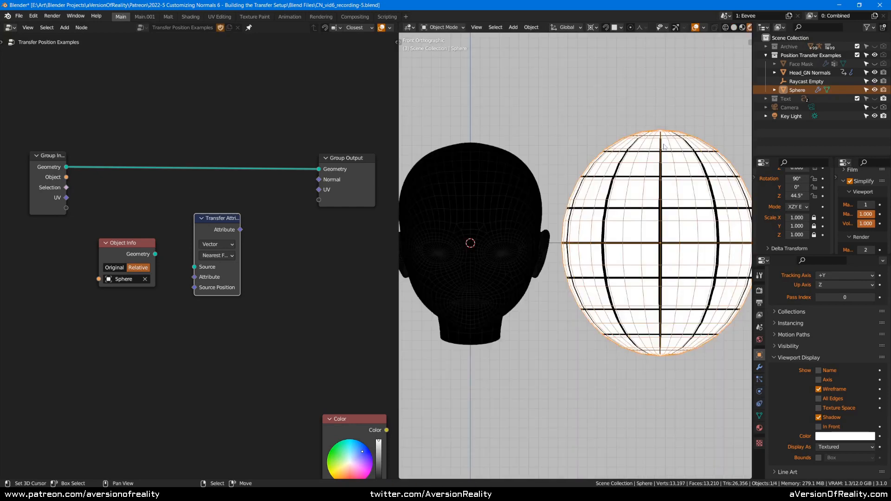
key(KP_7)
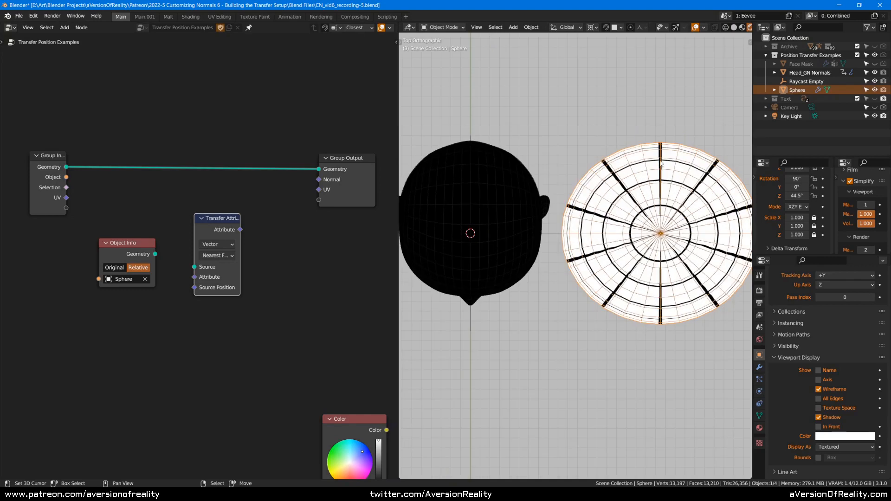
key(KP_1)
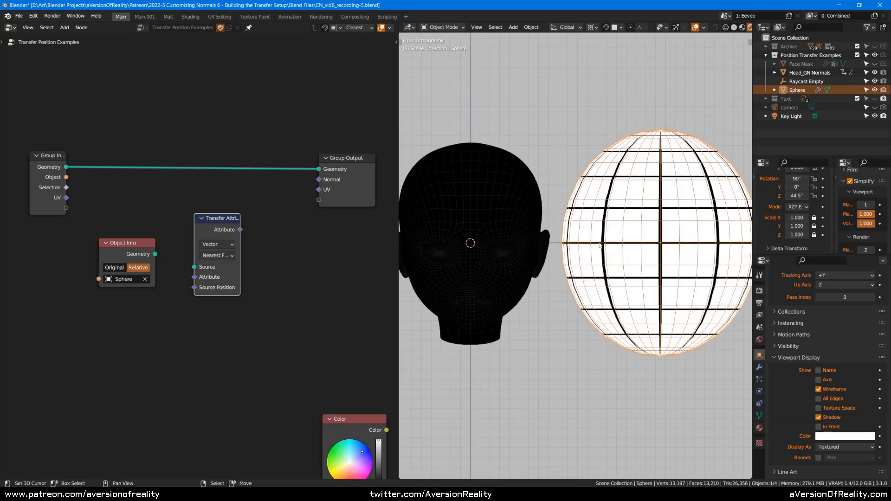
Compare the Sphere's shape with the head in wireframe from the right and front, and return to solid shading
key(z)
click(668, 243)
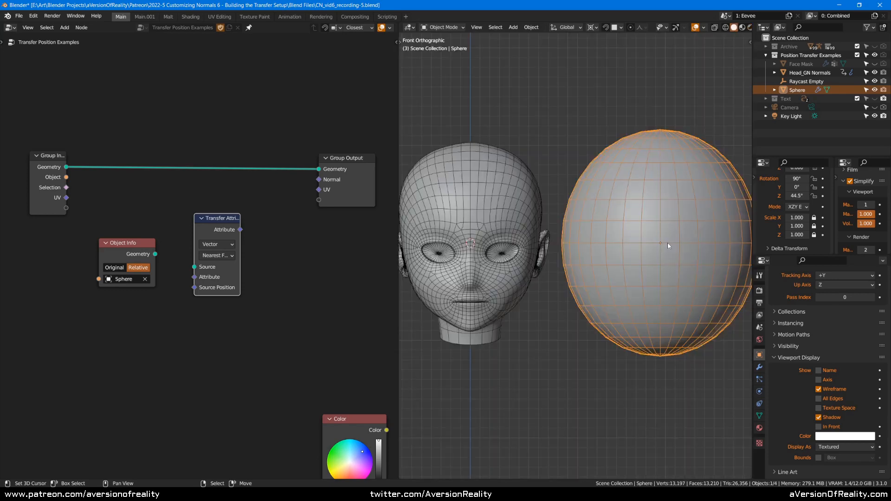
key(KP_3)
key(z)
click(608, 241)
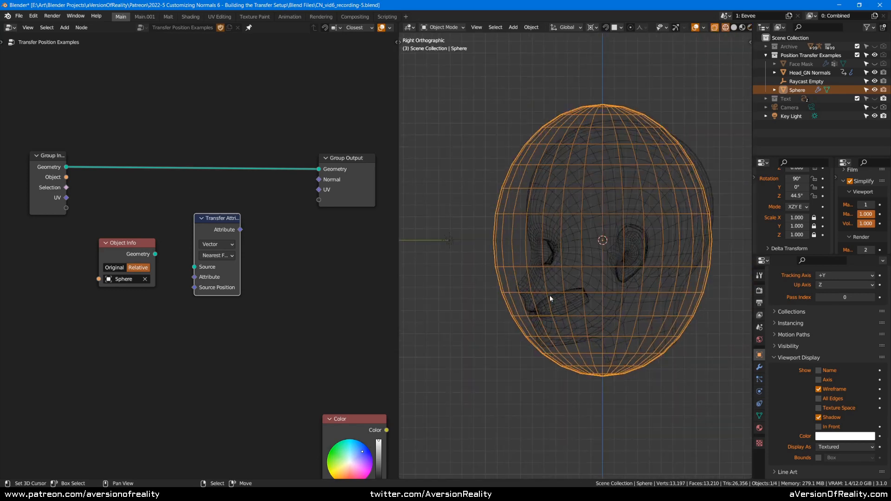
key(KP_1)
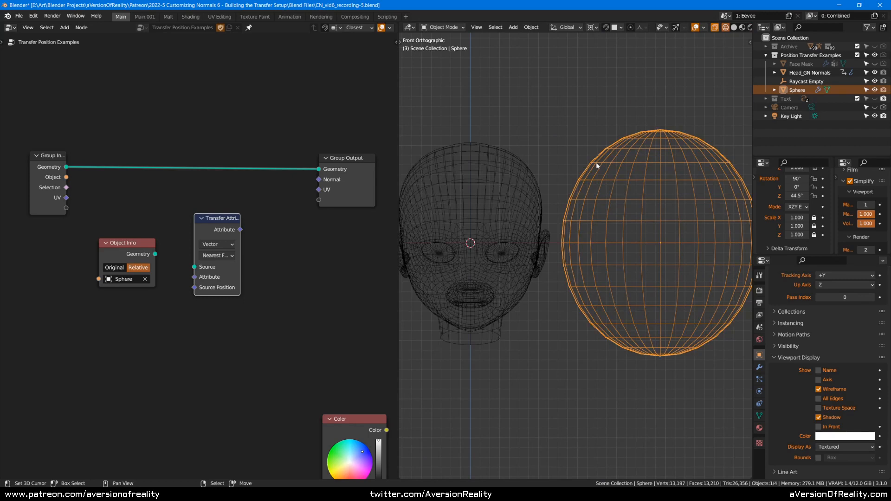
key(z)
click(596, 173)
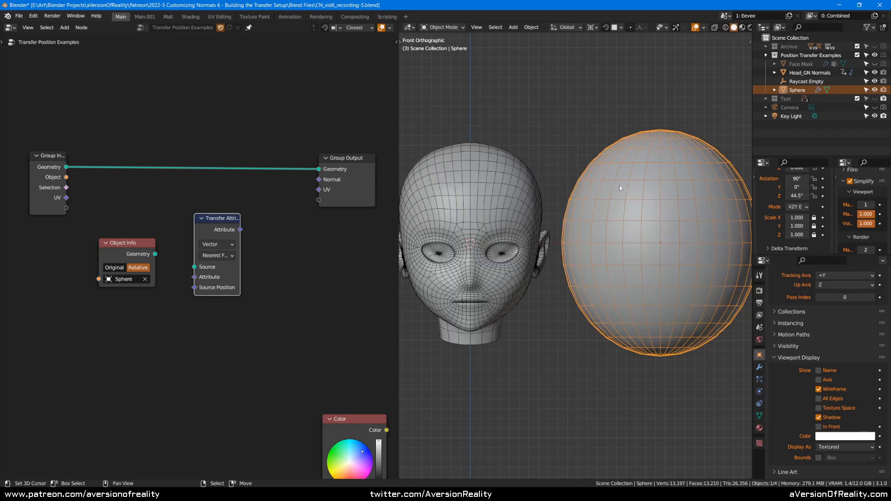
shift+middle_drag(622, 178, 657, 171)
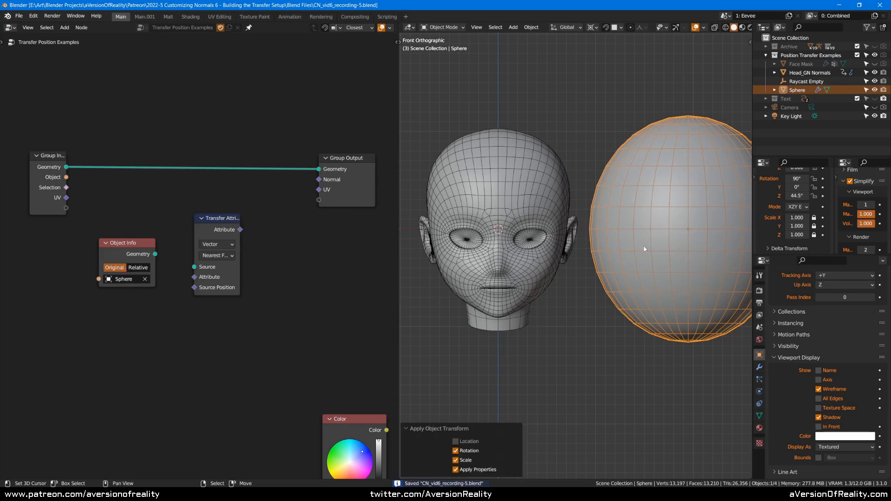
In rendered shading, link the Object Info geometry to Transfer Attribute's Source and the group's UV input to its Attribute
key(z)
click(636, 194)
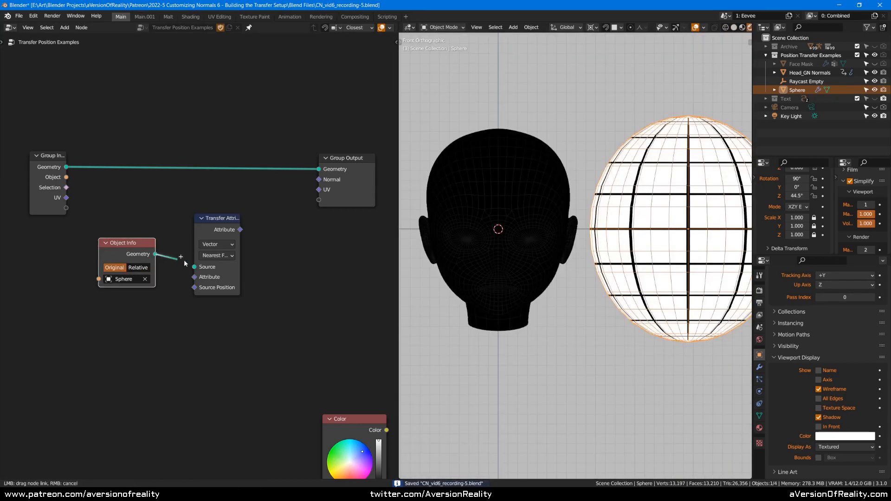
drag(155, 254, 194, 267)
drag(66, 198, 194, 277)
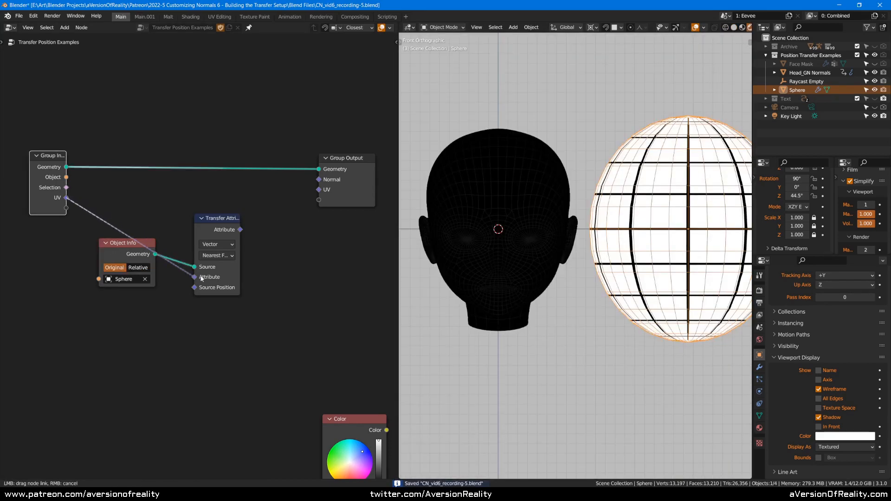
Link the Transfer Attribute output to the Group Output's UV and inspect the grid on the head's face
drag(240, 230, 316, 190)
shift+middle_drag(517, 133, 622, 213)
scroll(543, 142, up, 2)
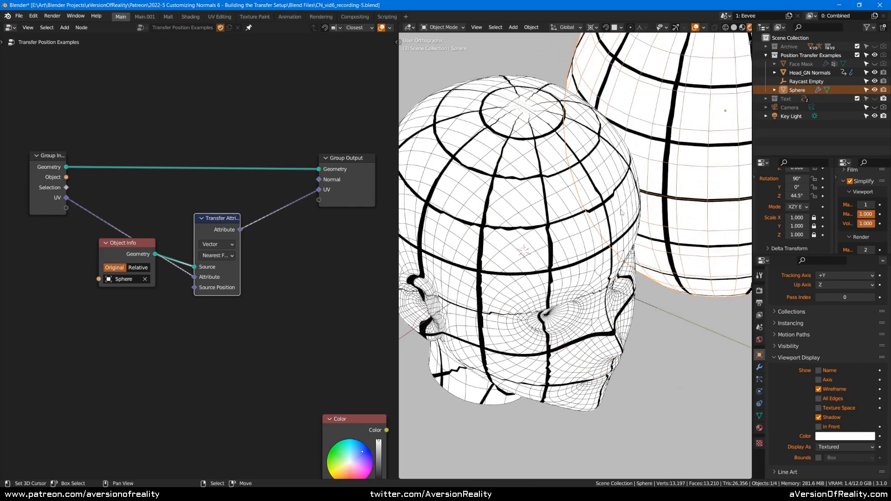
middle_drag(492, 312, 587, 193)
Set the Sphere's Just Subsurf level to 1 and check the head's grid from the front
click(759, 367)
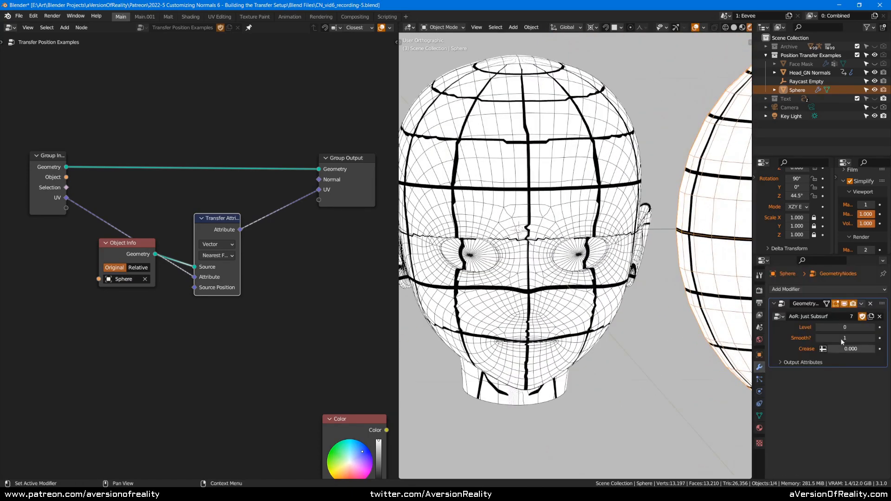
click(872, 329)
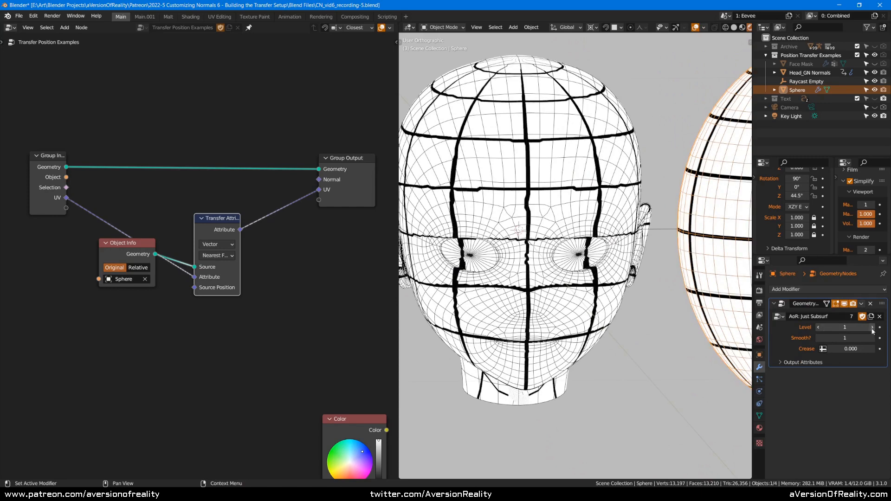
scroll(665, 269, down, 2)
key(KP_1)
scroll(665, 269, up, 1)
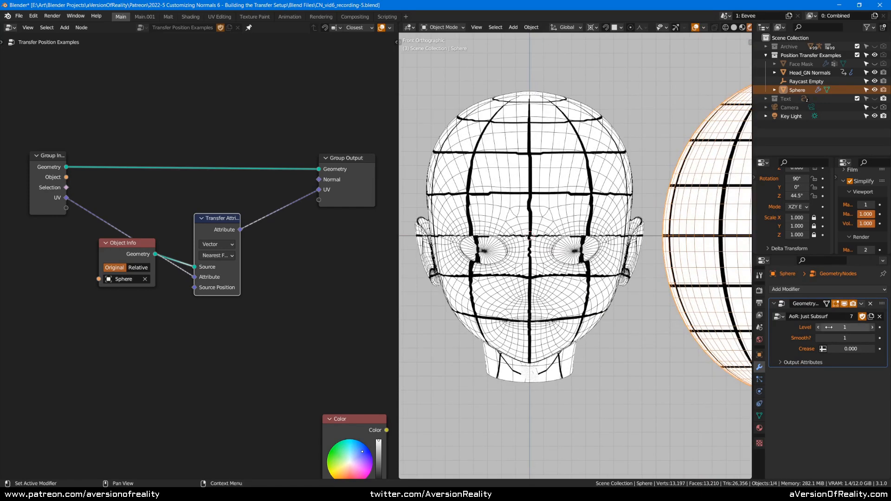
Select the head and view it at an angle beside the Sphere to compare their grids, ending with the Sphere selected
click(605, 197)
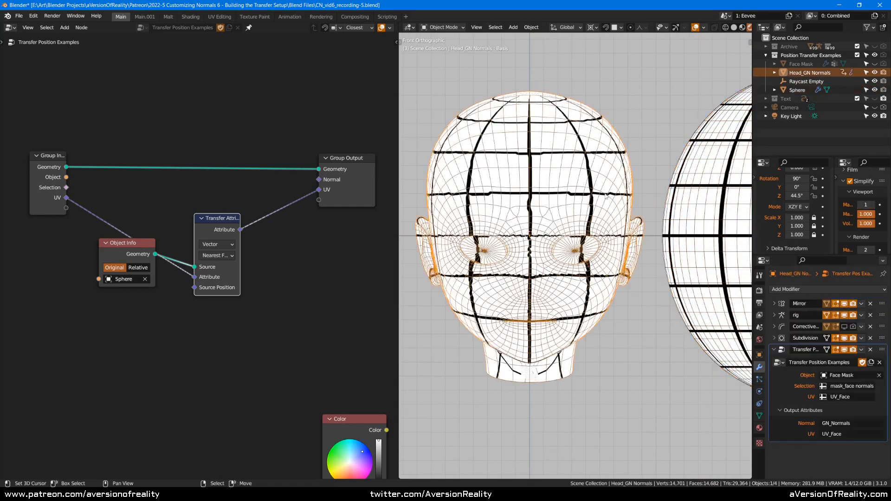
middle_drag(605, 196, 658, 205)
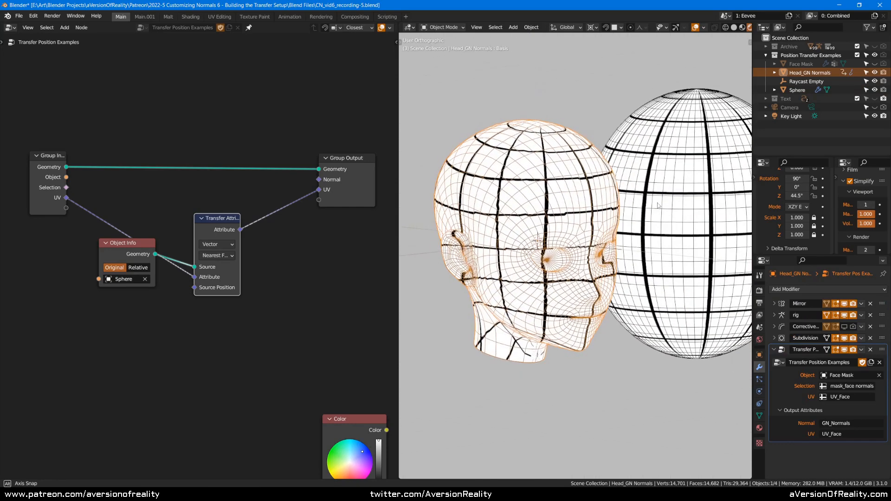
click(658, 206)
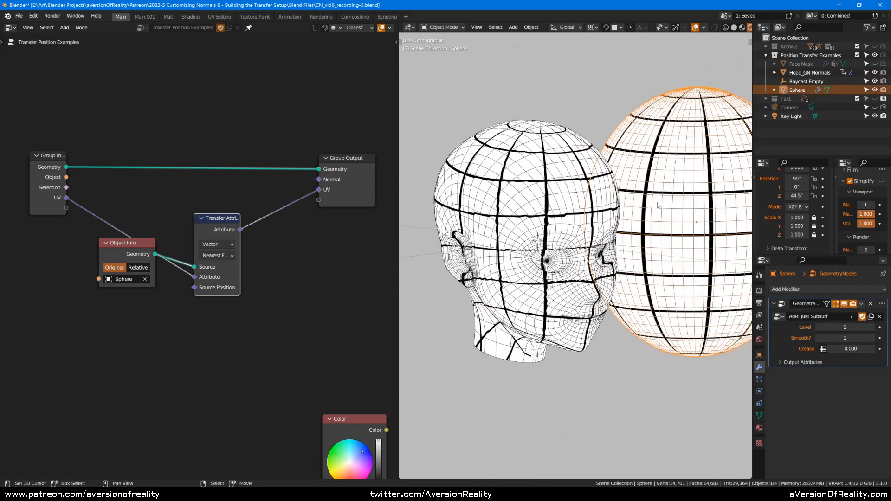
Try clearing the Sphere's location in front view to overlay it on the head, and view both in wireframe
key(KP_1)
key(alt+g)
key(z)
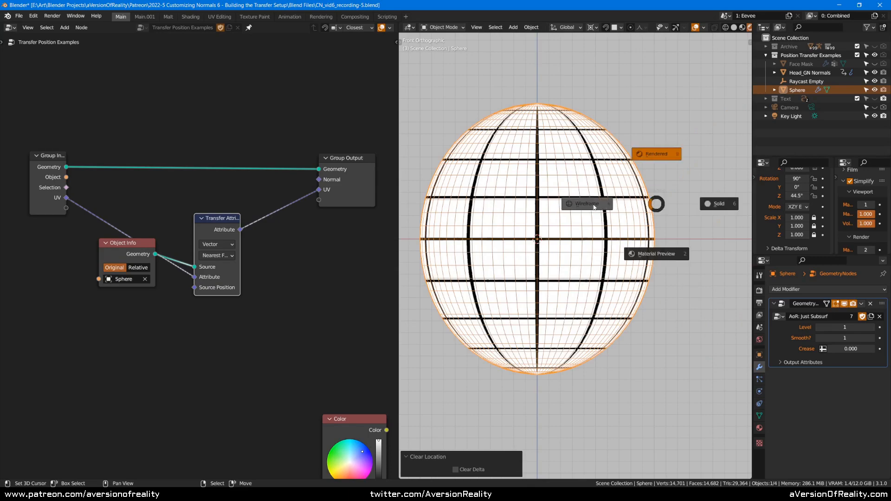
click(594, 208)
mouse_move(616, 183)
middle_down()
mouse_move(567, 213)
mouse_move(552, 252)
middle_up()
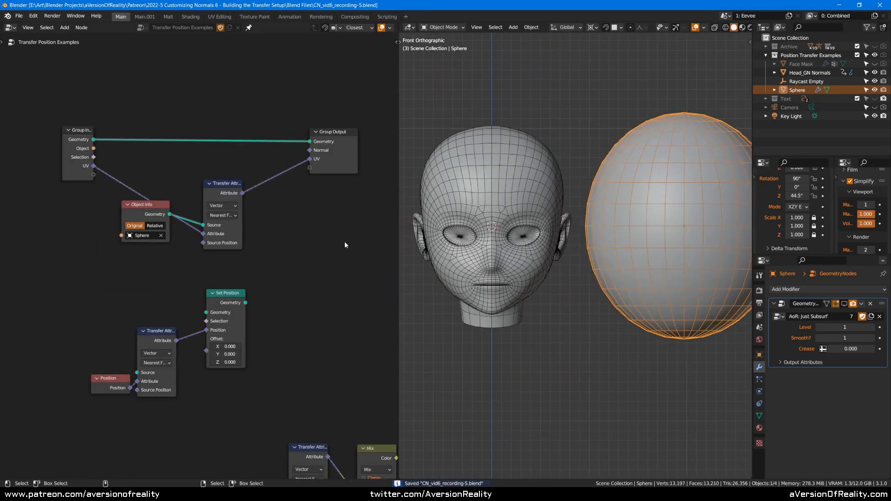
Place Object Info below Group Input and shift the UV Transfer Attribute node slightly up, away from it
drag(139, 205, 80, 198)
drag(220, 186, 223, 175)
key(c)
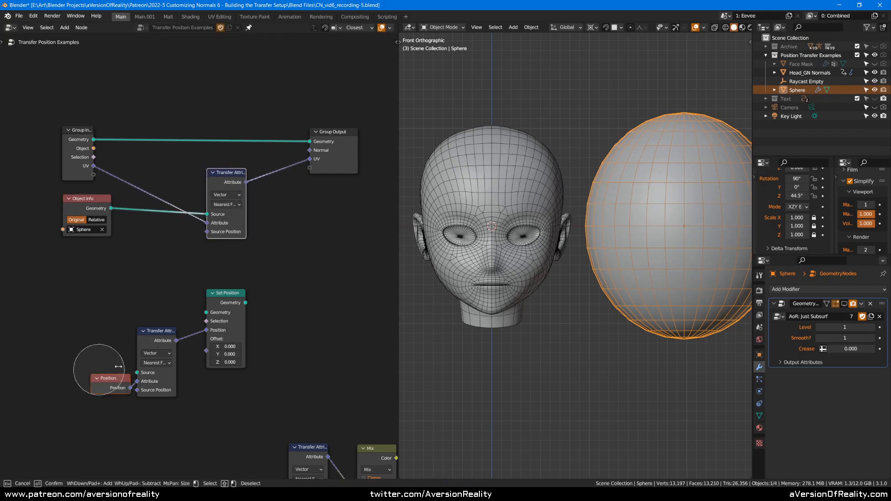
drag(109, 369, 135, 362)
right_click(137, 359)
drag(163, 331, 165, 297)
key(ctrl+z)
Move the Position and Transfer Attribute pair closer to Object Info and link Object Info's geometry to that Transfer Attribute's Source
key(alt+a)
key(c)
click(121, 370)
right_click(123, 369)
drag(160, 331, 168, 306)
key(alt+a)
mouse_move(111, 208)
mouse_down()
mouse_move(151, 333)
mouse_move(146, 347)
mouse_move(160, 290)
mouse_up()
key(c)
click(150, 347)
right_click(151, 346)
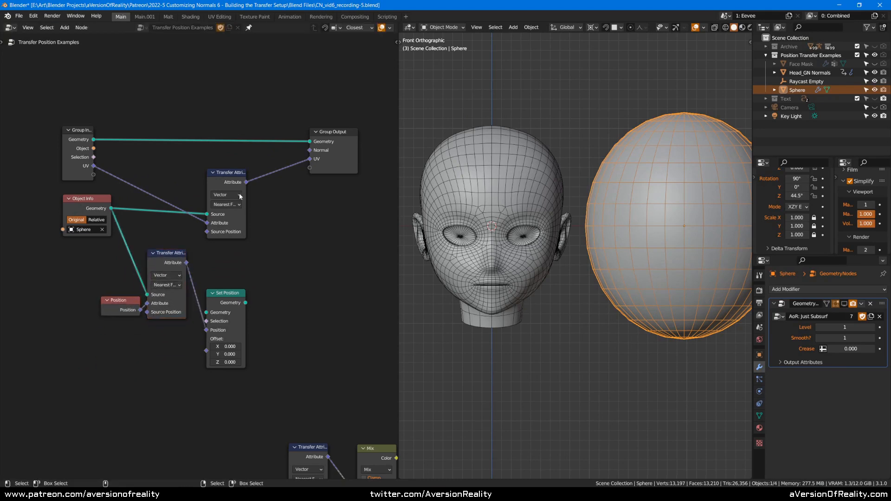
Place Set Position above the Transfer Attribute nodes and link Group Input's geometry to its Geometry input
drag(226, 177, 216, 162)
drag(218, 310, 271, 212)
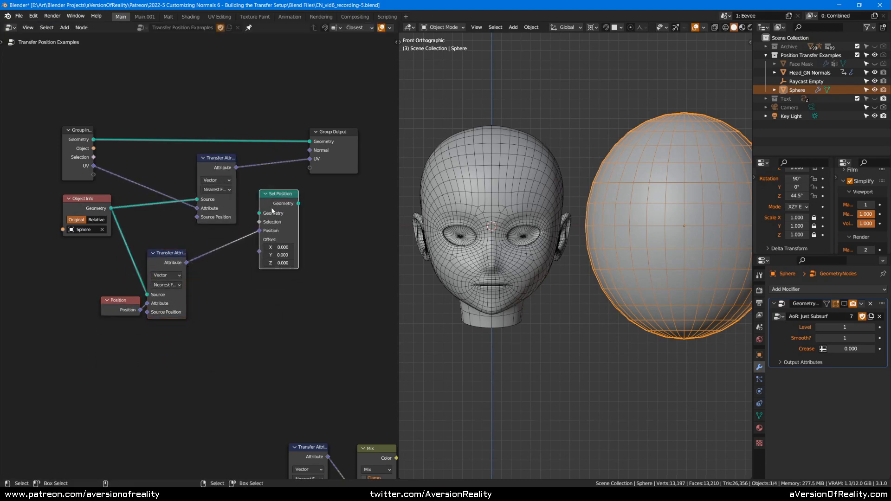
drag(217, 159, 213, 168)
drag(283, 207, 217, 81)
drag(93, 139, 192, 87)
Cut the UV transfer's link to Group Output, connect Set Position's geometry to Group Output, and select the head
ctrl+right_drag(248, 170, 246, 180)
drag(217, 173, 243, 188)
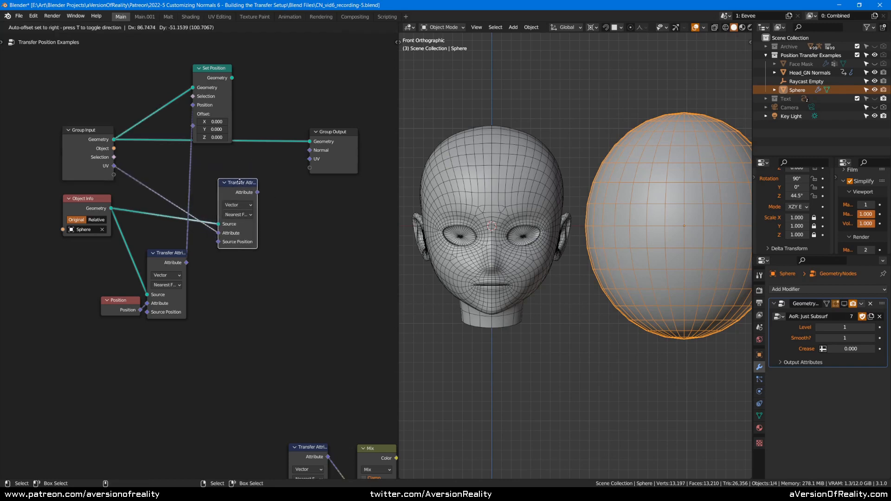
drag(233, 78, 309, 141)
click(512, 231)
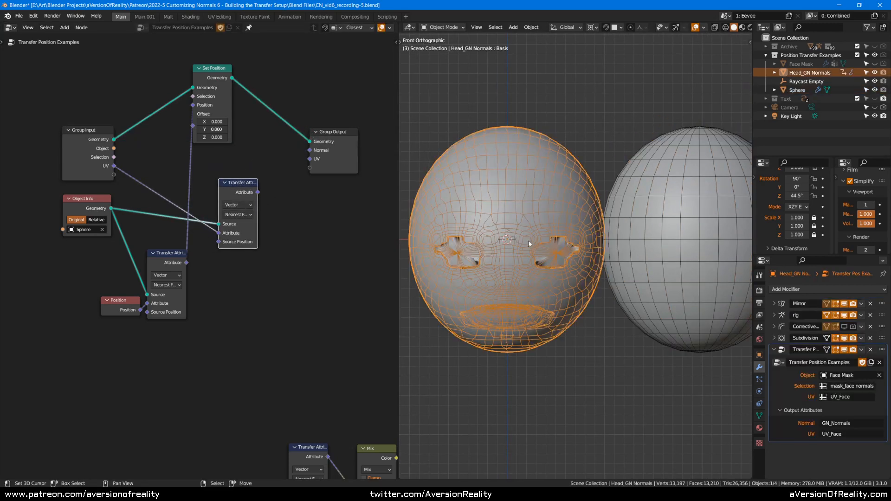
Move the Position and Transfer Attribute pair beside Object Info and lower Set Position to just above the UV Transfer Attribute
key(c)
click(153, 314)
right_click(150, 318)
key(g)
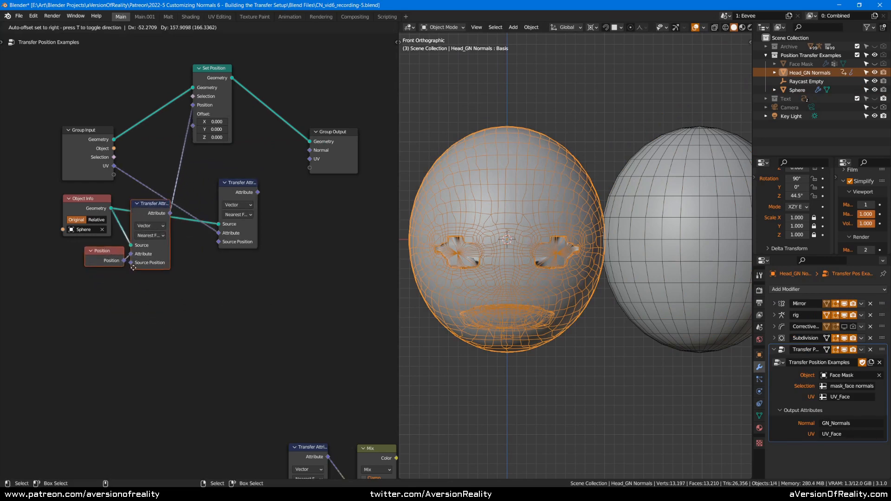
click(131, 266)
shift+middle_drag(536, 203, 529, 222)
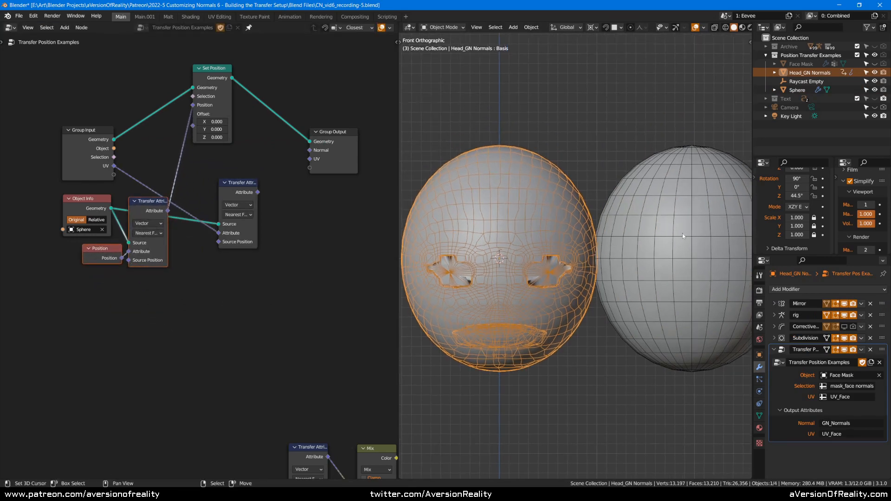
drag(227, 71, 253, 105)
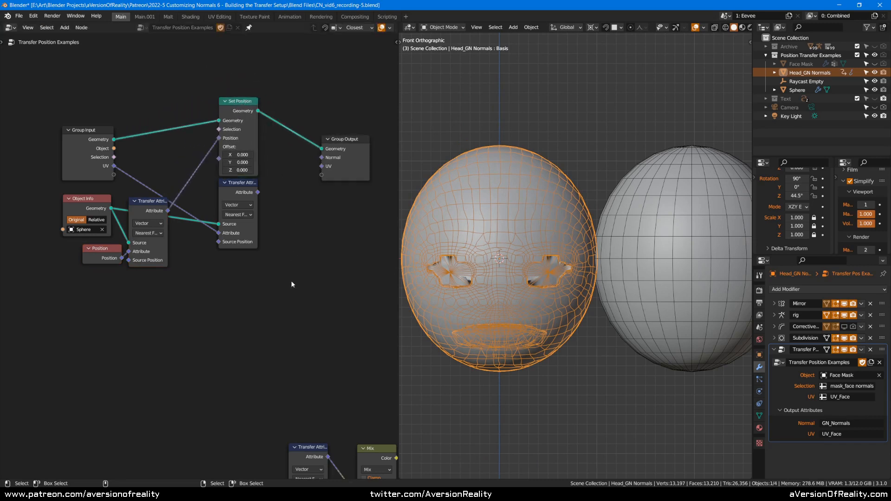
Shift Set Position and the UV Transfer Attribute together, closer to the Position transfer pair
key(c)
click(251, 199)
right_click(251, 189)
key(g)
click(272, 227)
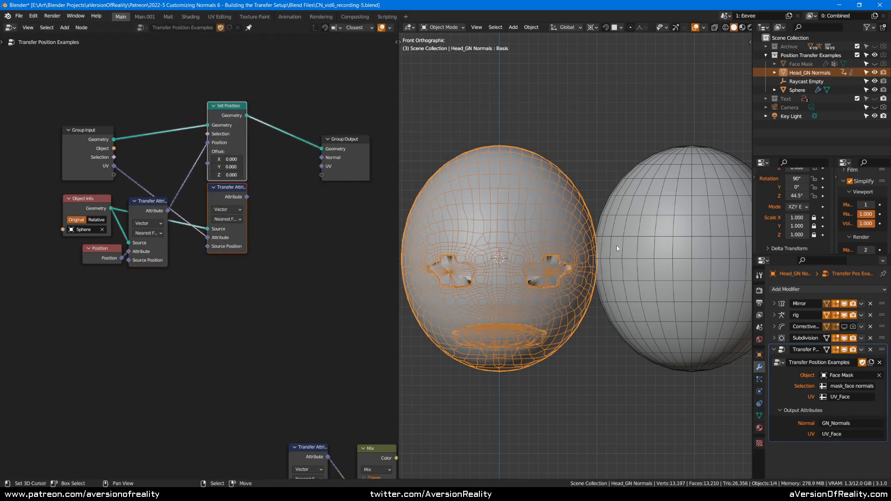
click(266, 197)
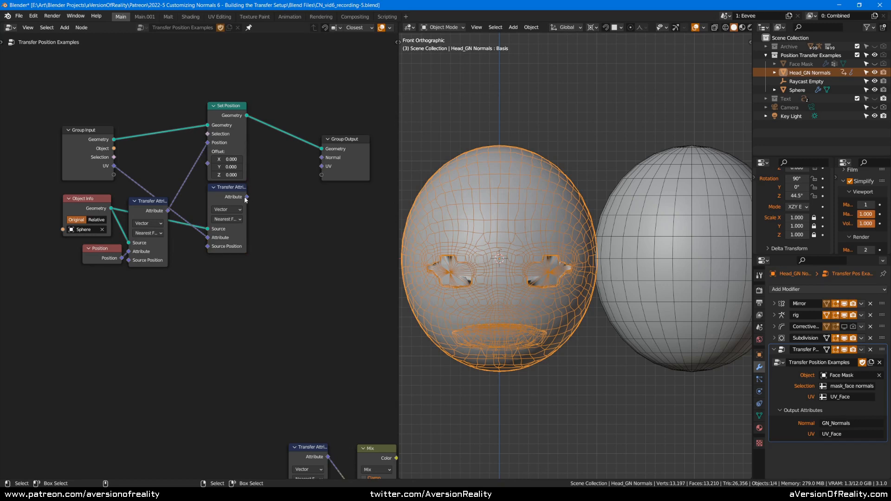
Link the UV Transfer Attribute to Group Output's UV and compare the reshaped head with the Sphere in rendered shading
drag(246, 197, 321, 166)
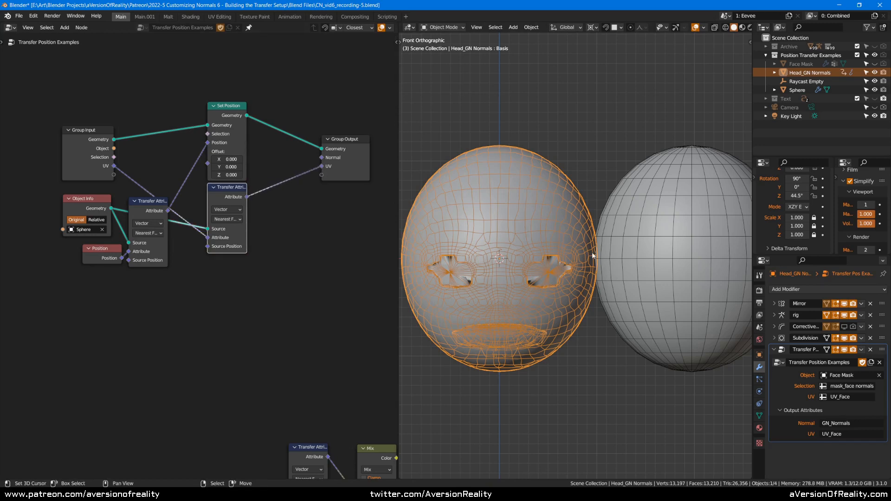
key(z)
click(596, 206)
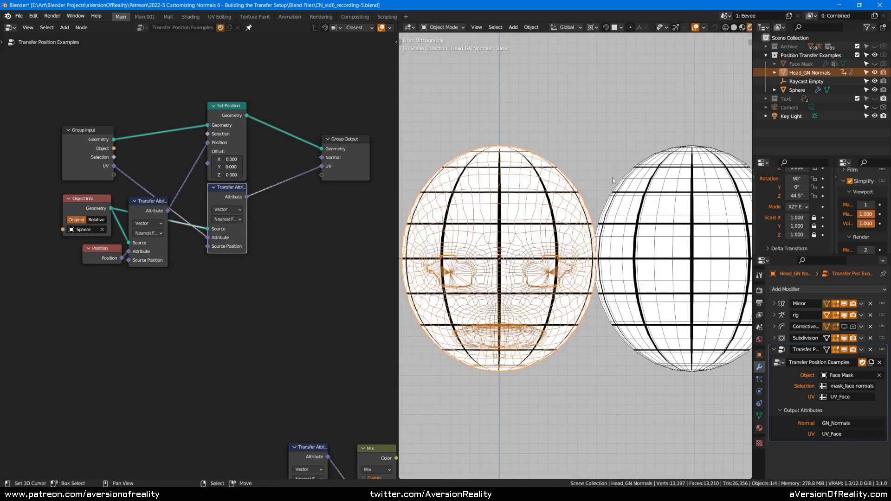
mouse_move(612, 180)
middle_down()
mouse_move(703, 202)
mouse_move(605, 183)
middle_up()
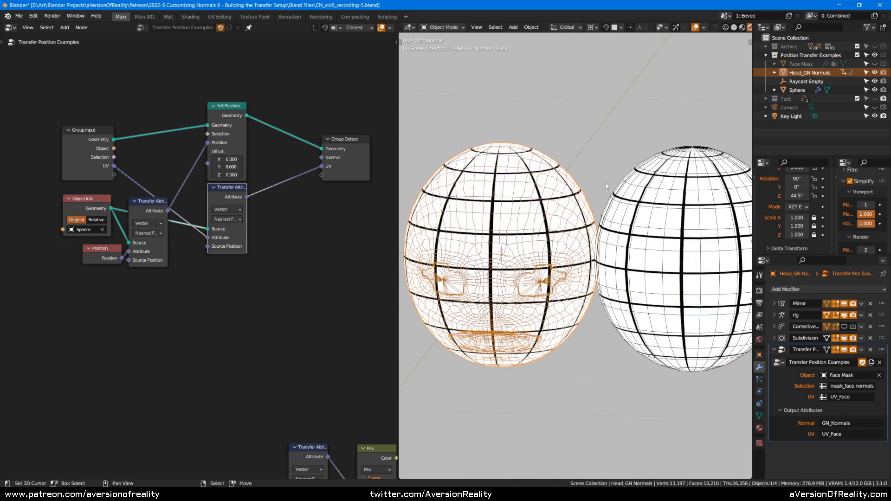
key(KP_1)
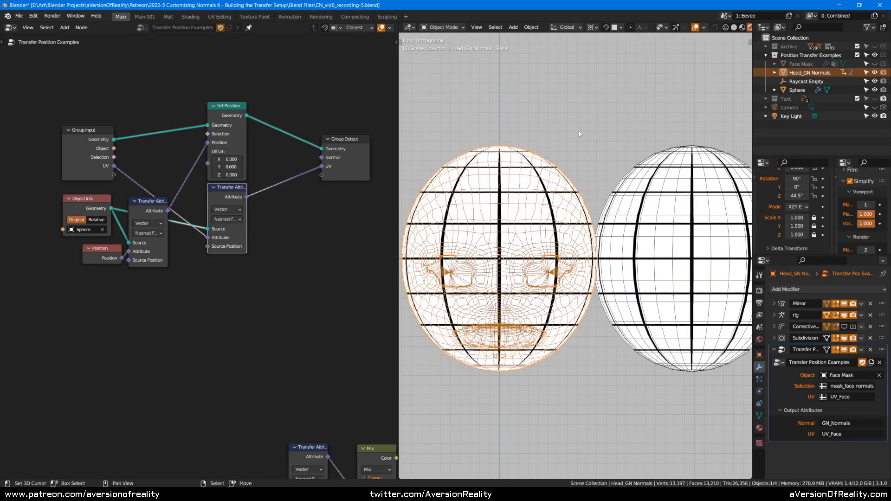
Place an Index, Face Corner Transfer Attribute after Set Position, and duplicate Group Input to supply the Group Output's geometry directly
scroll(320, 392, up, 1)
drag(325, 388, 241, 233)
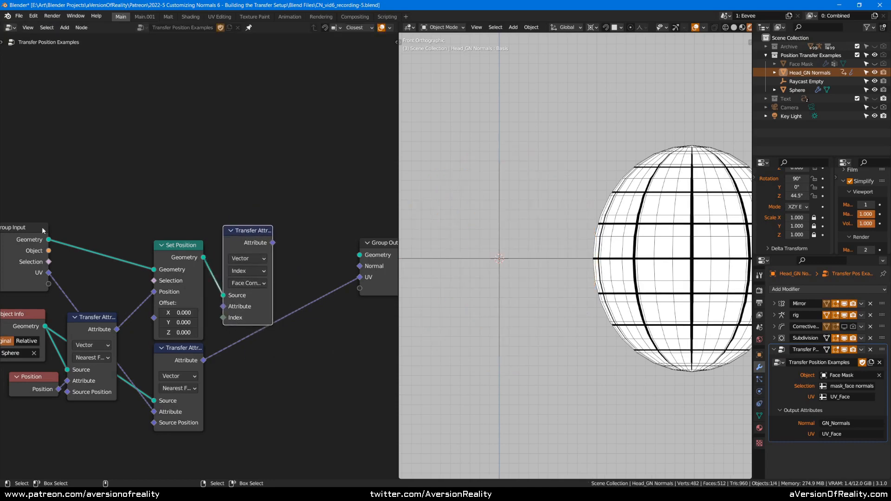
drag(39, 232, 37, 235)
key(shift+d)
click(238, 102)
ctrl+shift+click(239, 102)
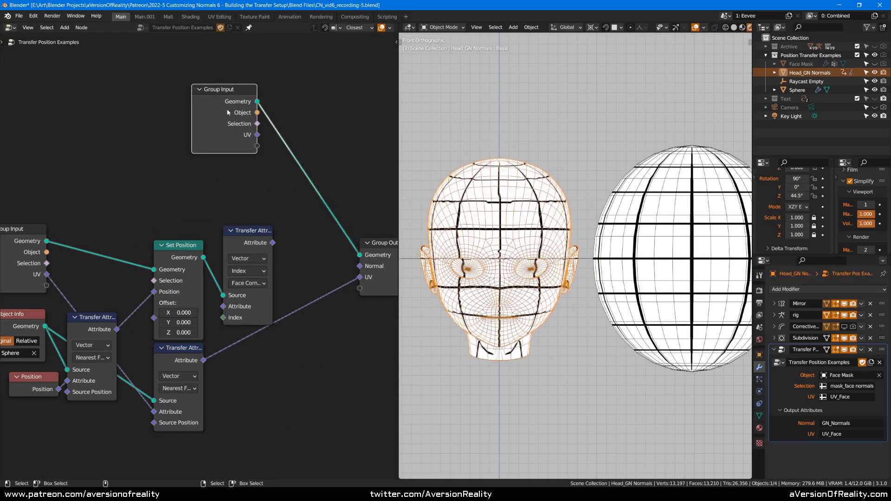
Feed the UV transfer through the Index Transfer Attribute into Group Output's UV, and inspect the head's grid
drag(227, 110, 255, 111)
drag(252, 237, 251, 263)
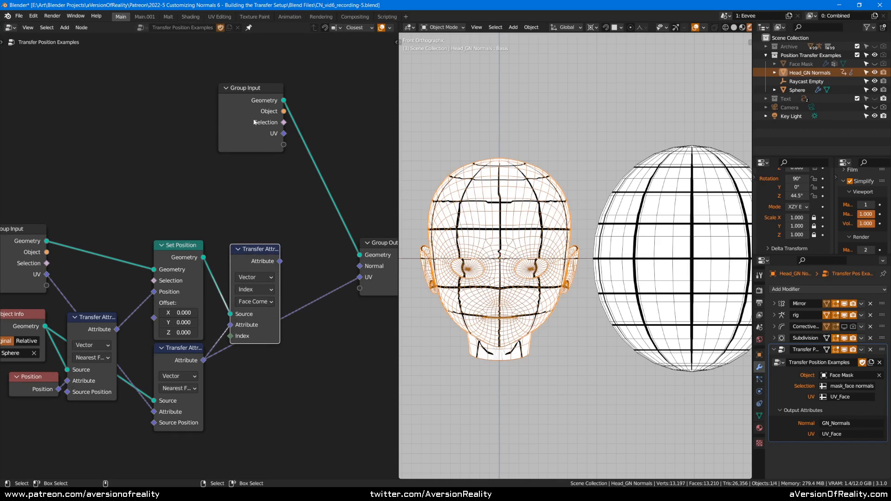
middle_drag(254, 122, 221, 115)
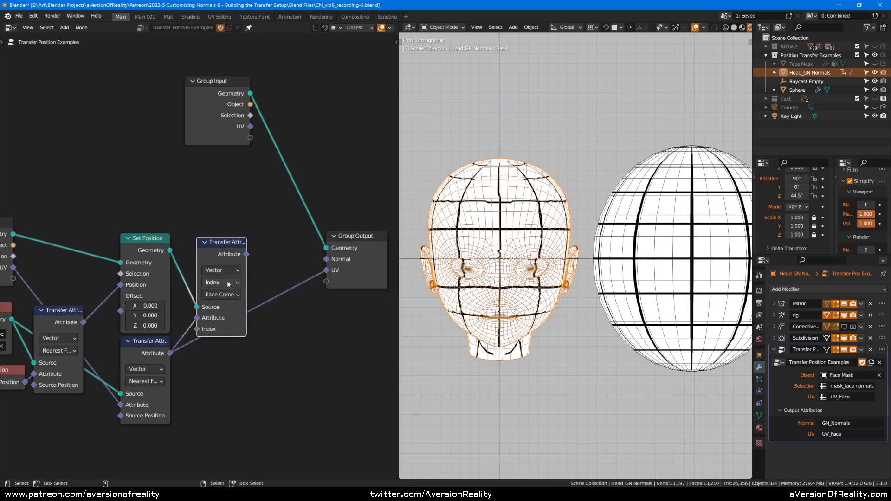
drag(247, 254, 327, 270)
scroll(468, 268, up, 3)
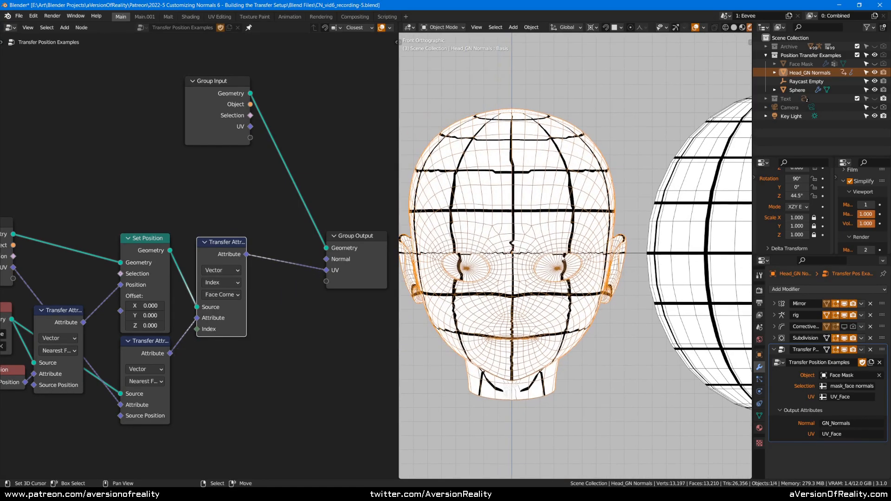
middle_drag(468, 268, 573, 180)
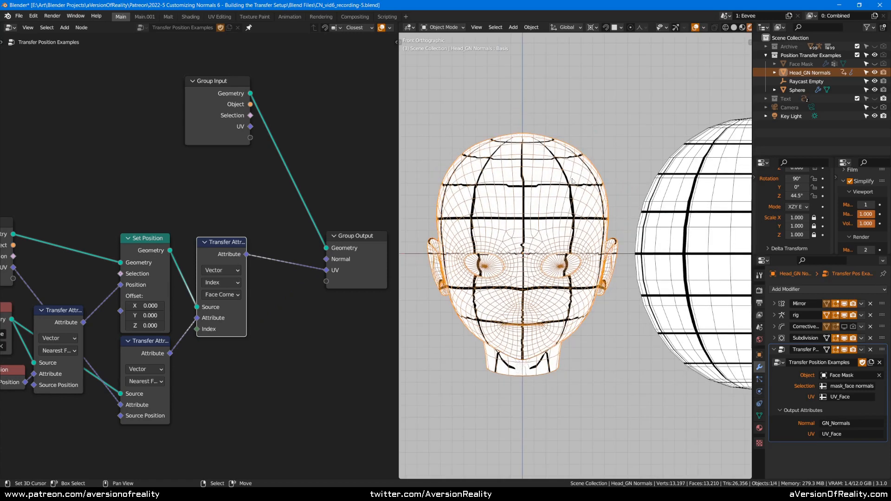
Arrange the spare Transfer Attribute under the upper Group Input and insert the Mix node into the UV link as its second color
drag(239, 80, 197, 81)
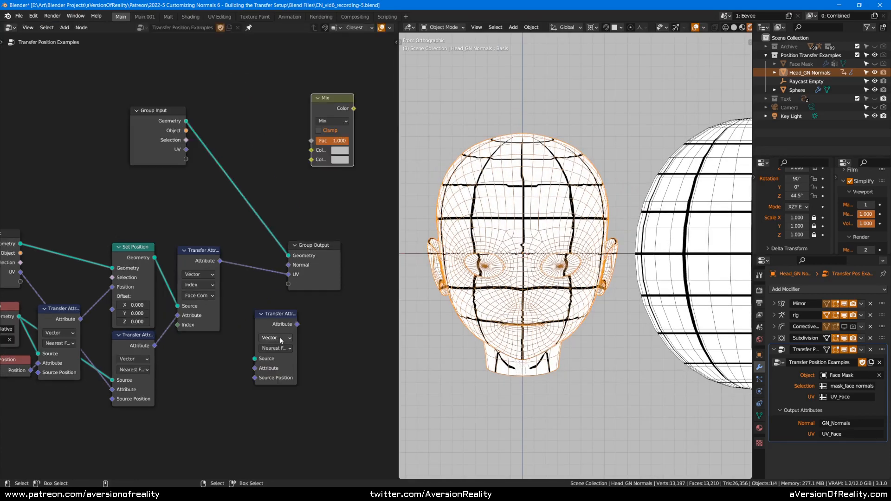
drag(173, 130, 189, 67)
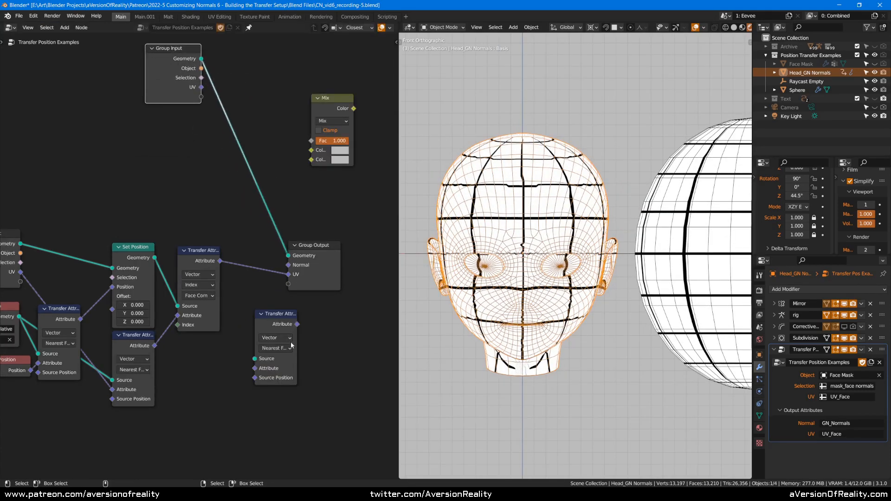
drag(278, 314, 178, 143)
drag(340, 249, 419, 200)
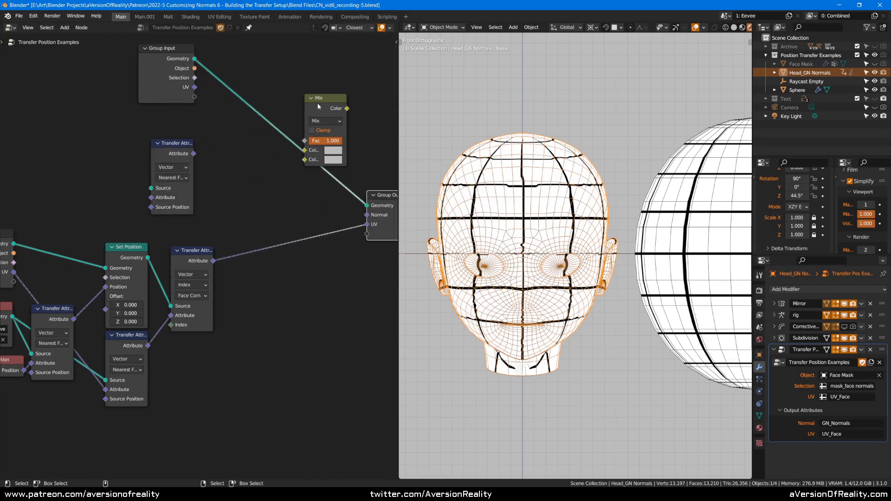
mouse_move(321, 157)
mouse_down()
mouse_move(281, 259)
mouse_move(251, 262)
mouse_up()
drag(262, 211, 264, 196)
Feed the Sphere's geometry and Group Input's UV into the spare Transfer Attribute, and link its output to the Mix node's Color1
middle_drag(185, 125, 249, 127)
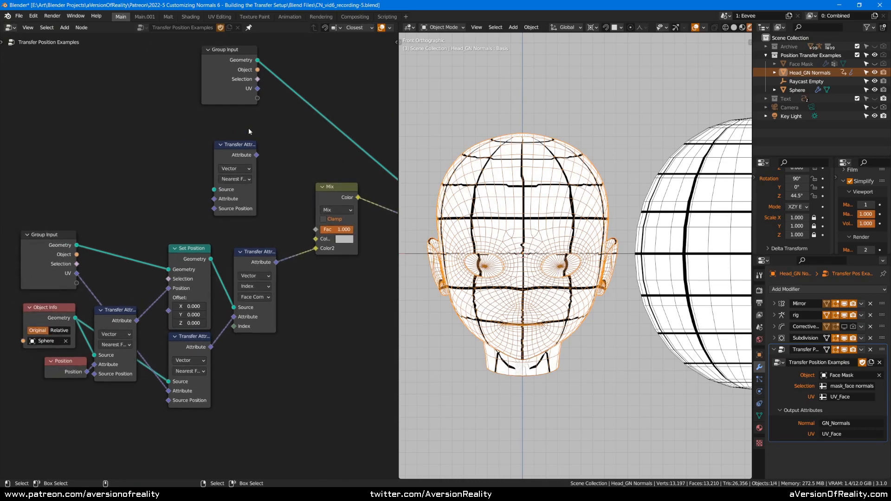
drag(77, 317, 214, 190)
drag(76, 274, 213, 199)
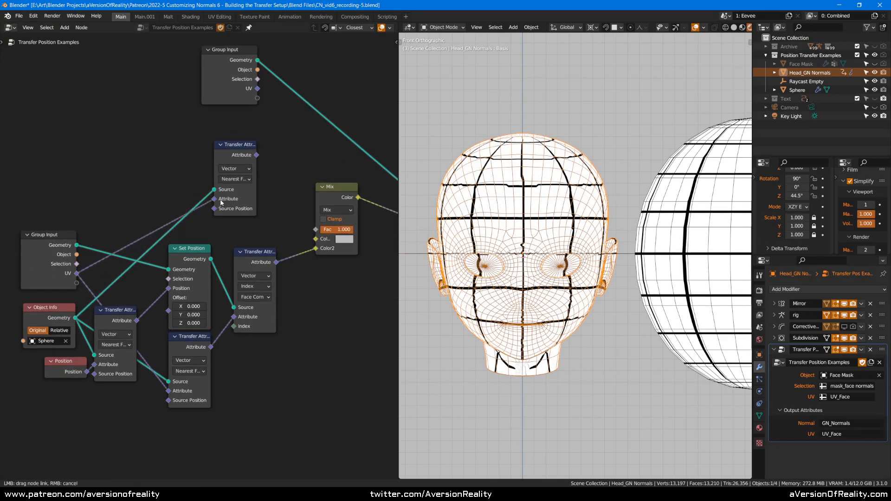
drag(239, 153, 308, 208)
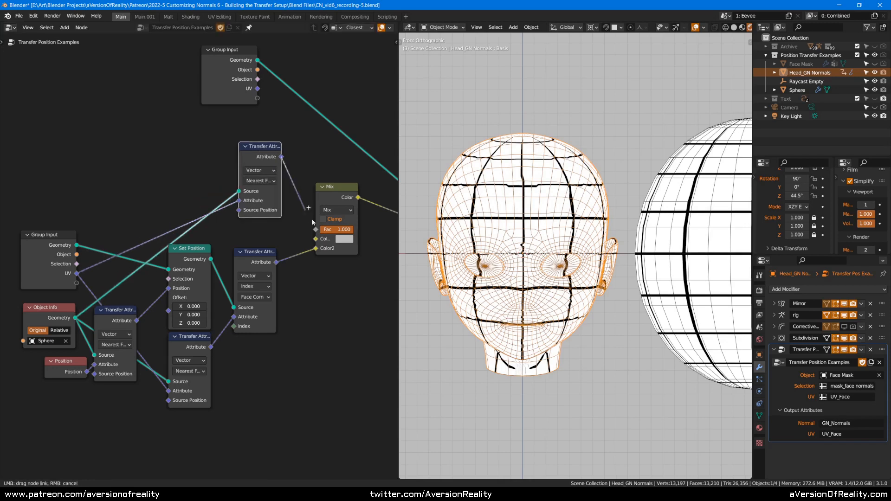
drag(323, 241, 323, 239)
Save the file and move the Group Output node up, closer to the Mix node
middle_drag(350, 234, 224, 248)
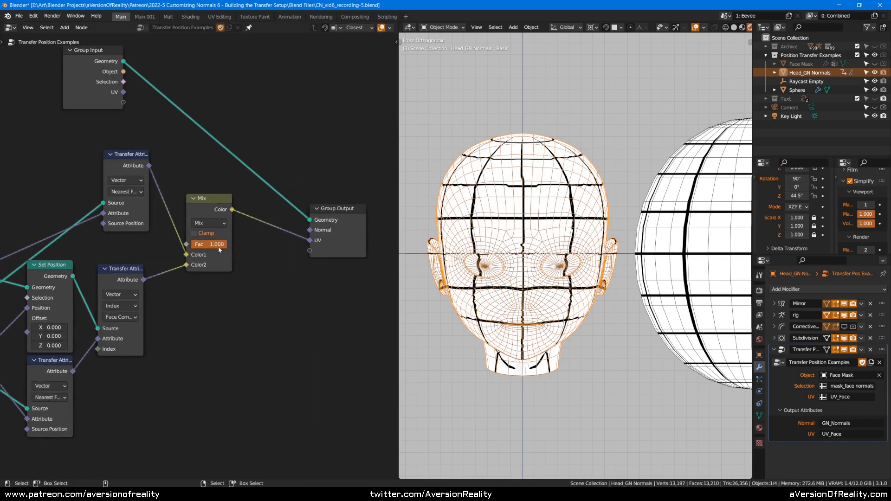
mouse_move(195, 247)
mouse_down()
mouse_move(172, 247)
mouse_move(193, 246)
mouse_up()
drag(263, 244, 308, 275)
key(ctrl+s)
middle_drag(354, 190, 373, 219)
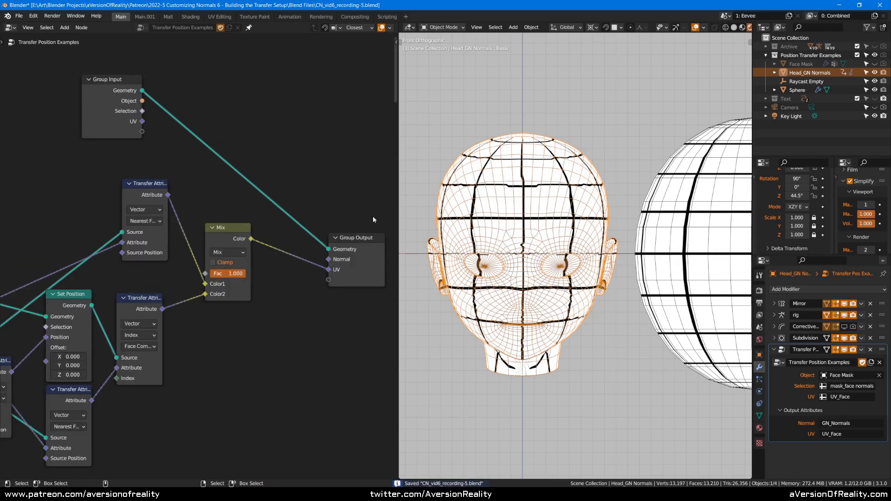
drag(356, 238, 324, 189)
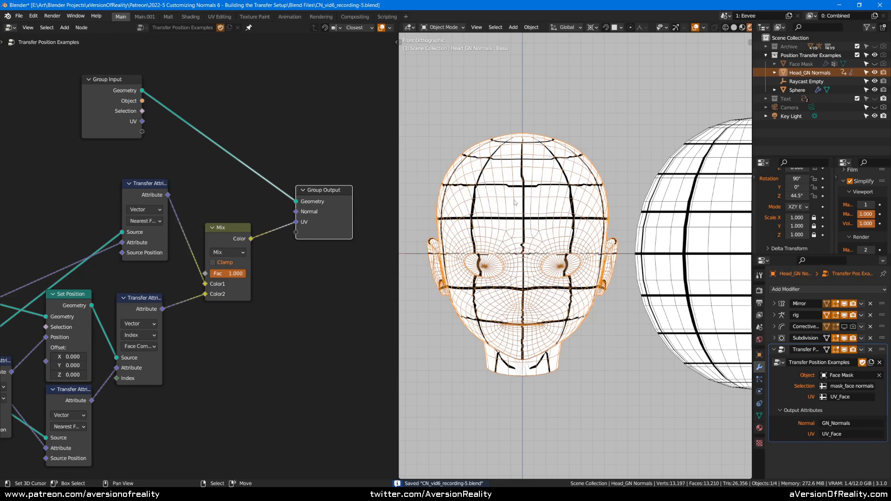
Set the Mix node's factor to 0.000 to show the direct UV transfer on the head
scroll(514, 203, up, 1)
click(270, 135)
scroll(213, 176, down, 1)
middle_drag(169, 188, 278, 185)
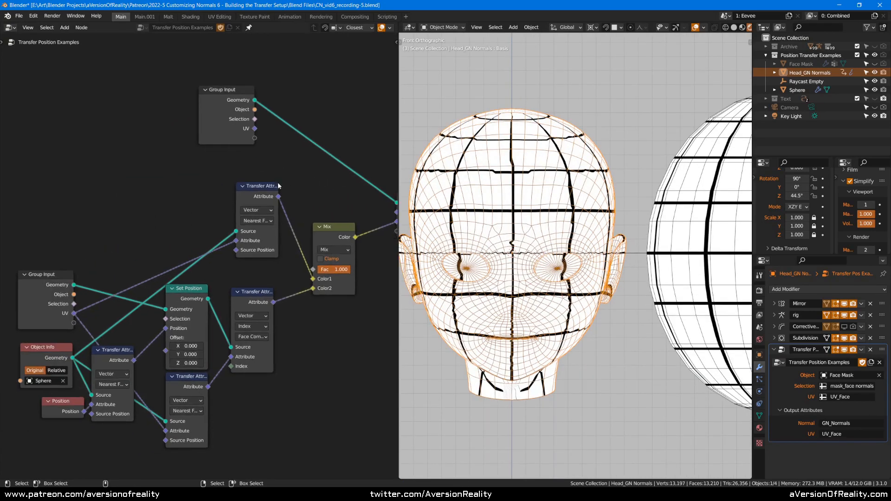
drag(331, 271, 274, 267)
Align the direct-transfer Transfer Attribute node above Set Position and compare it with the position-first branch
drag(254, 197, 192, 207)
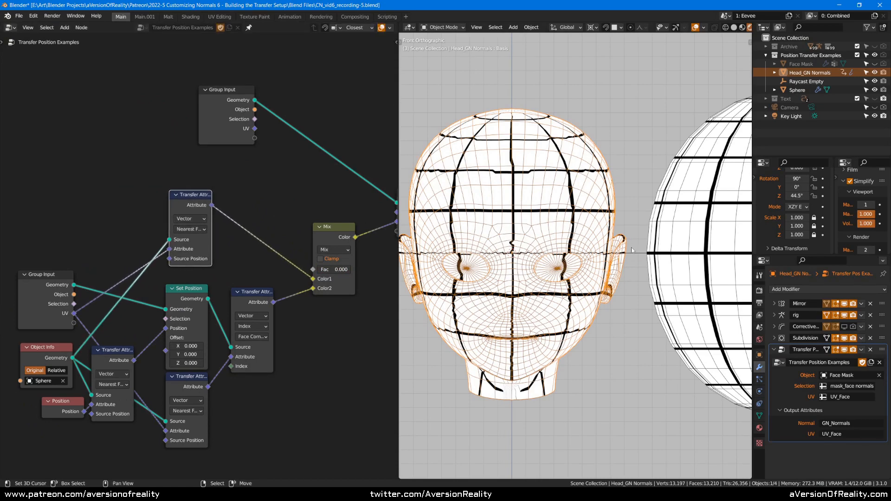
click(189, 299)
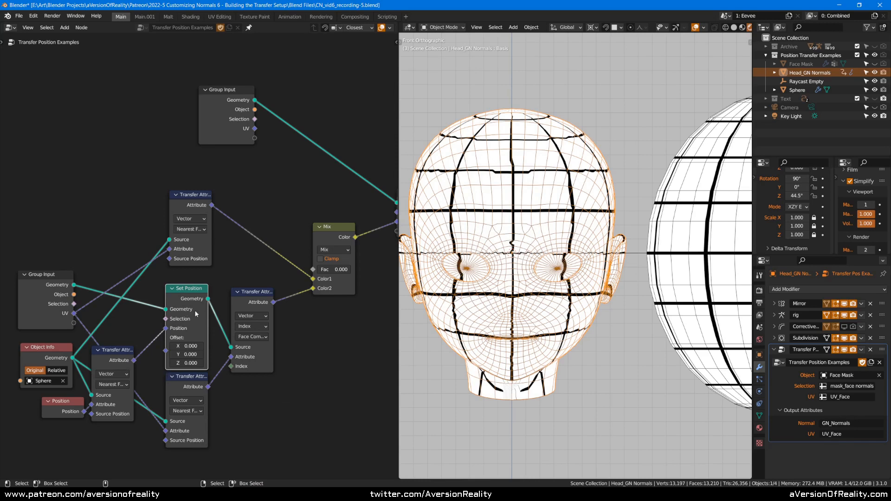
click(324, 336)
drag(195, 199, 192, 206)
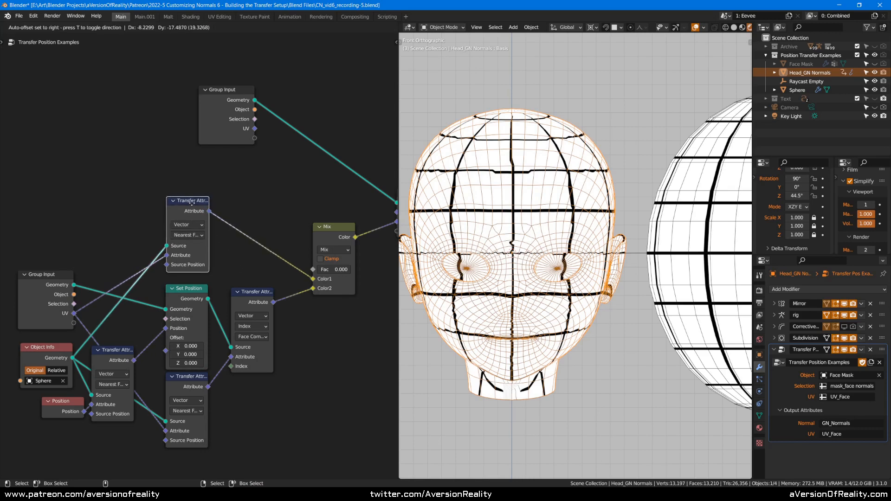
click(200, 303)
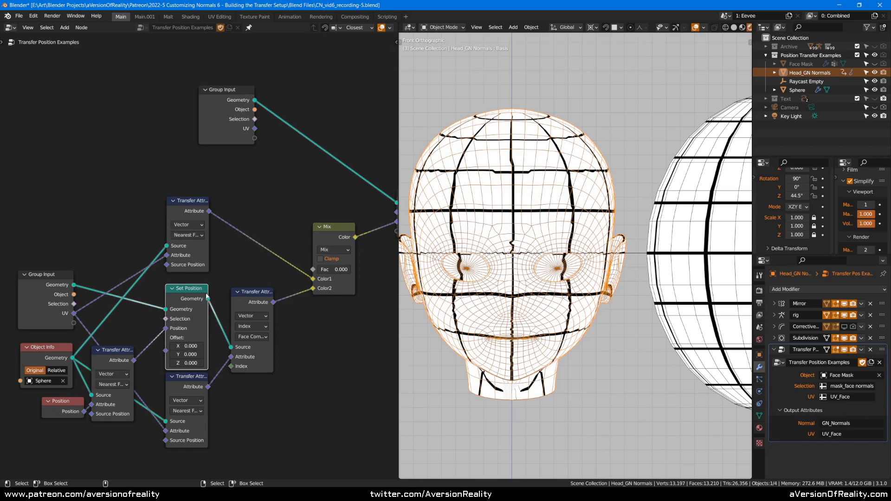
scroll(570, 209, down, 1)
scroll(570, 209, up, 1)
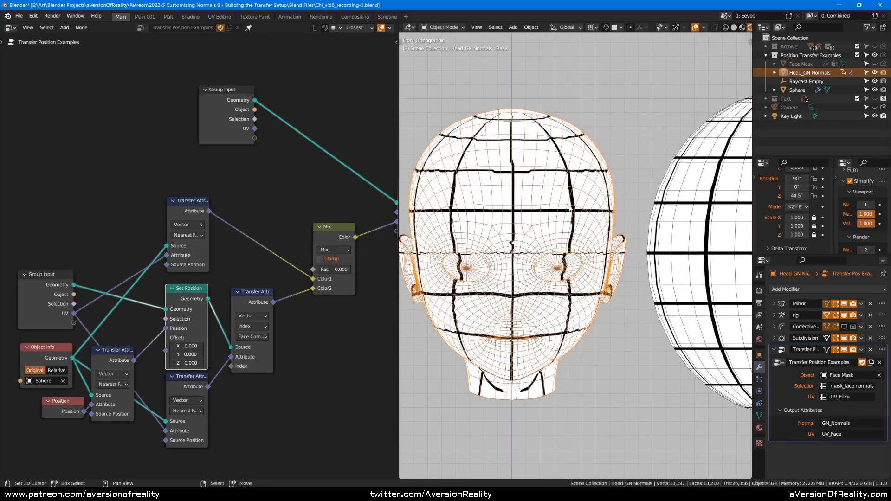
click(327, 226)
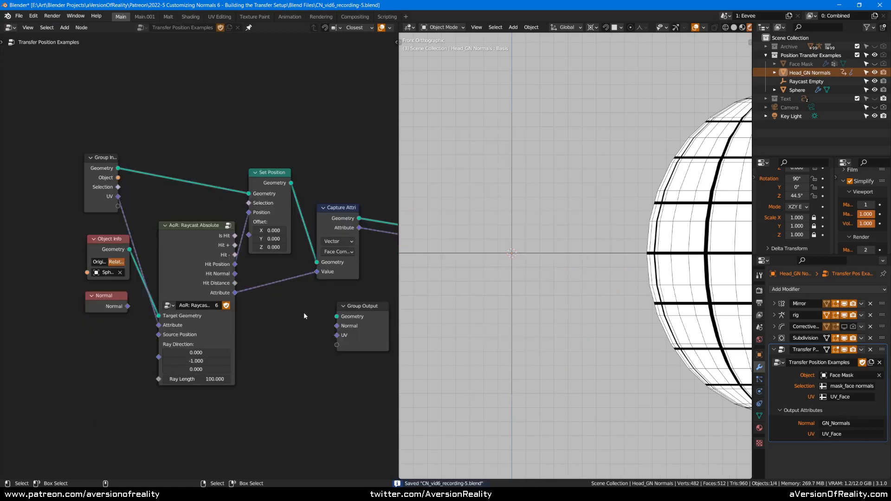
In the Raycast Absolute setup, link Group Input's Geometry directly to Group Output's Geometry
scroll(304, 315, up, 1)
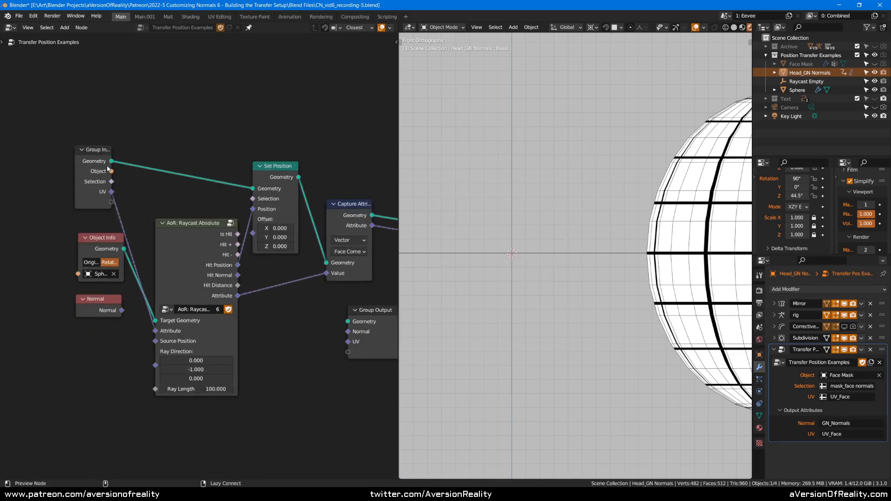
drag(111, 161, 347, 321)
middle_drag(310, 333, 299, 306)
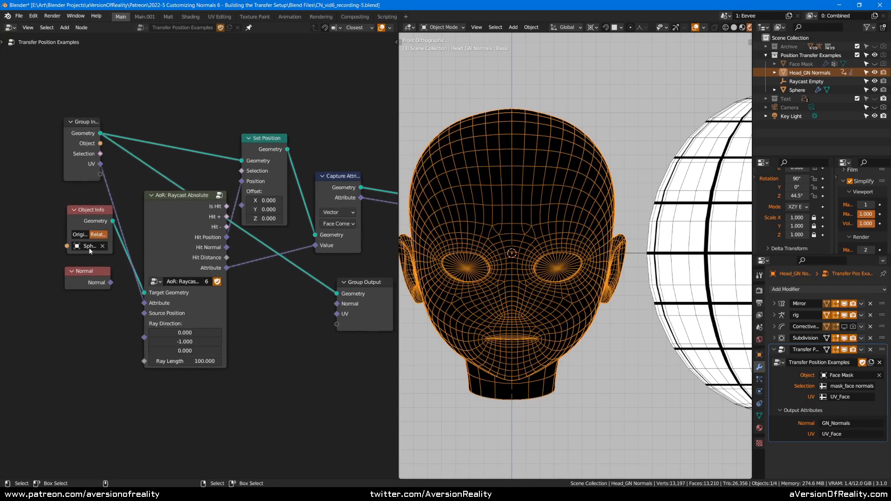
Set the Sphere's Object Info node to Original, widen it, and move the Normal node below it
click(161, 226)
drag(87, 285, 98, 358)
mouse_move(69, 227)
mouse_down()
mouse_move(63, 245)
mouse_move(44, 245)
mouse_move(72, 227)
mouse_up()
click(60, 253)
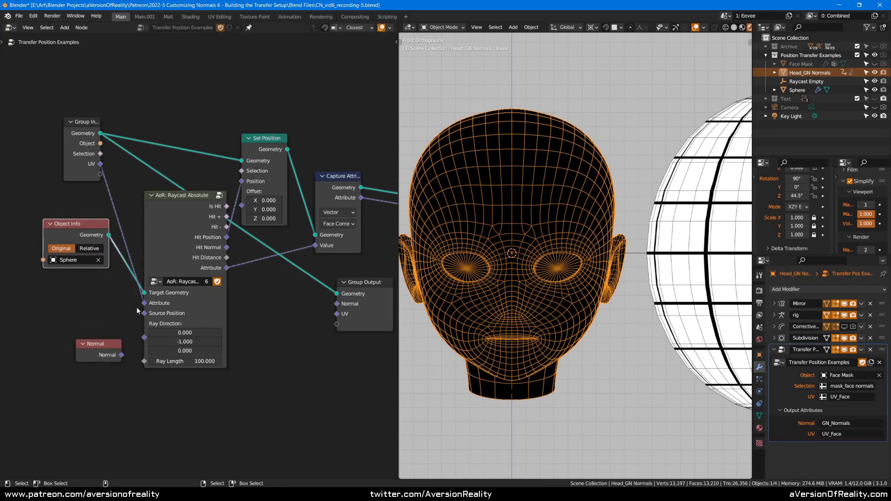
click(281, 327)
middle_drag(281, 327, 251, 338)
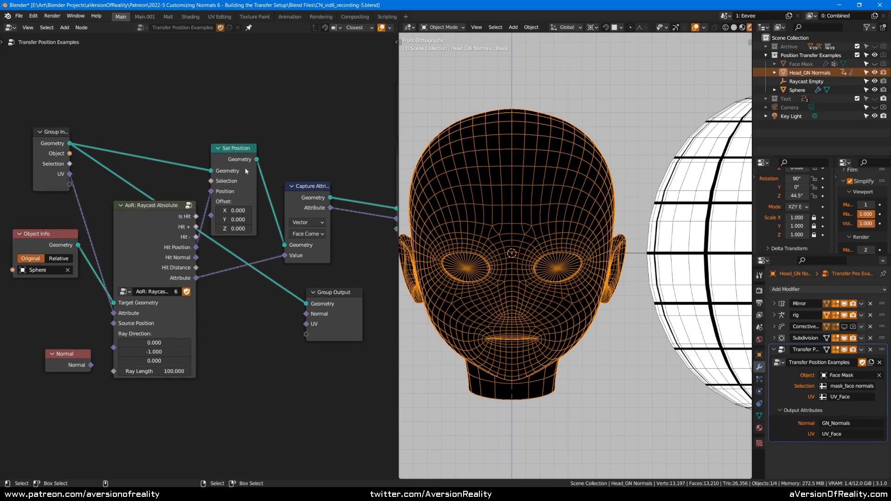
Link Set Position's Geometry to Group Output and inspect the raycast-projected head from an angle
drag(256, 159, 307, 307)
scroll(599, 201, down, 1)
middle_drag(603, 201, 648, 225)
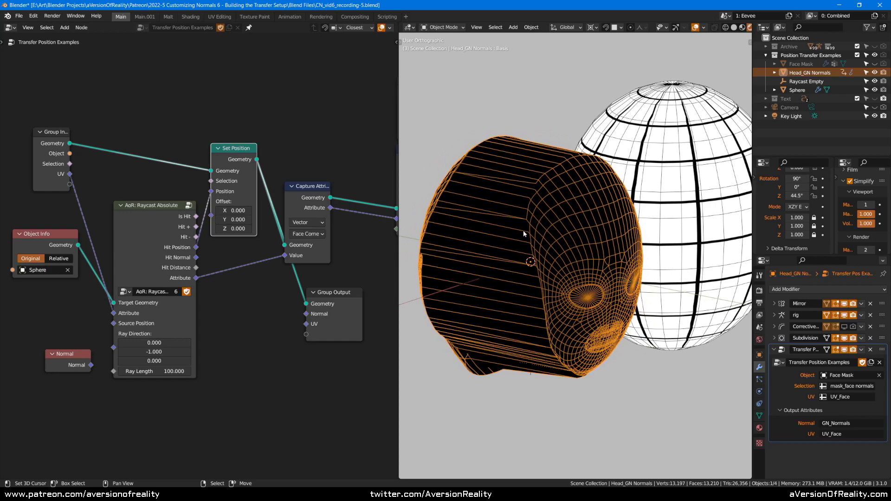
middle_drag(559, 210, 542, 225)
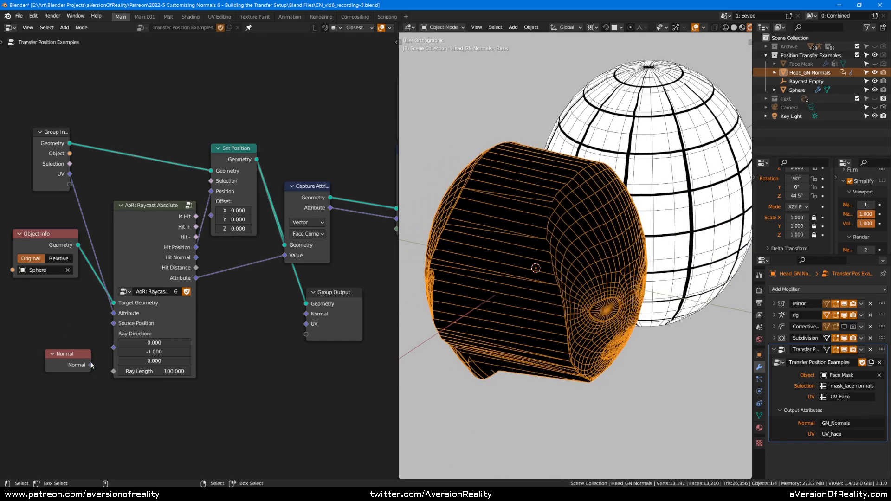
Link the Normal node to the raycast's Ray Direction and inspect the reshaped head in front view
drag(91, 365, 118, 347)
middle_drag(596, 258, 552, 238)
key(KP_1)
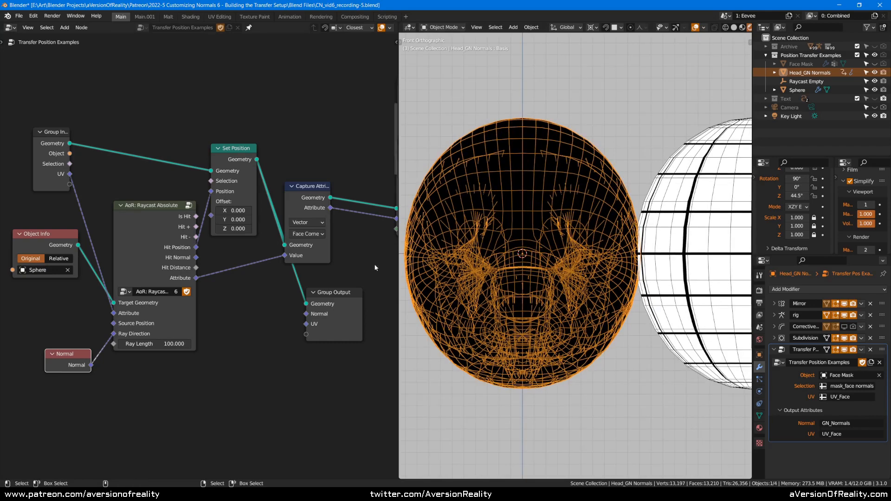
Move the Group Output node beyond the second Group Input and the Index Transfer Attribute
middle_drag(357, 307, 277, 349)
drag(277, 349, 313, 140)
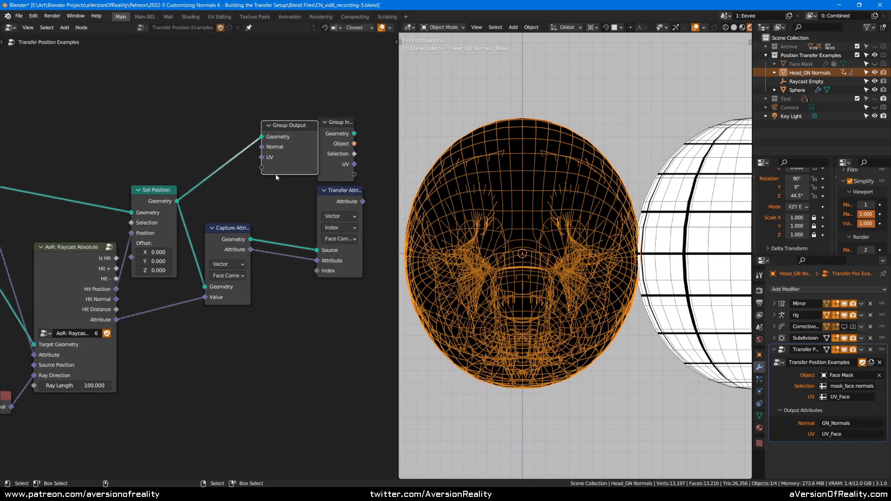
scroll(277, 164, down, 1)
middle_drag(277, 162, 139, 202)
drag(141, 196, 318, 221)
scroll(270, 223, up, 3)
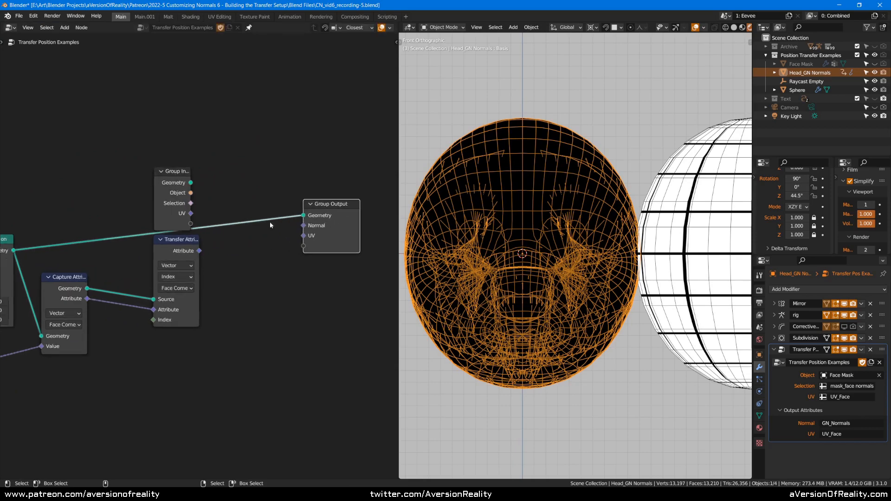
Link the Group Input geometry to the Group Output and the Transfer Attribute result to its UV socket, checking the grid on the head
drag(190, 177, 311, 212)
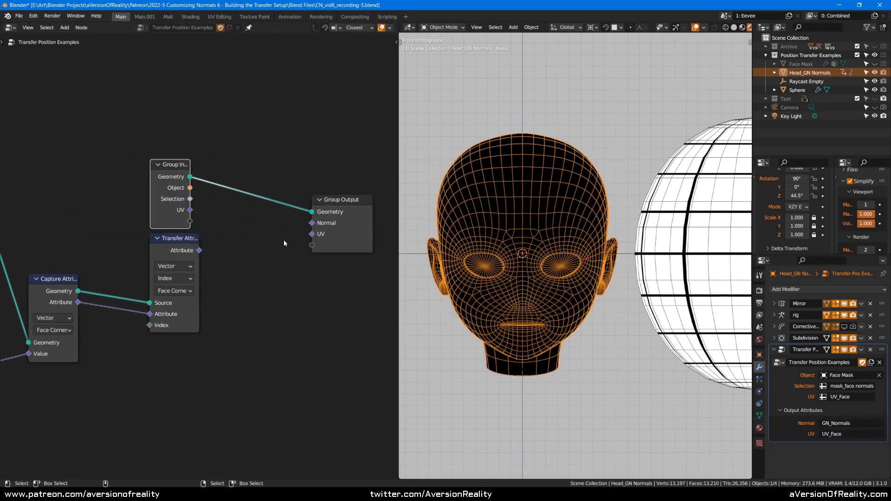
drag(199, 250, 313, 233)
shift+middle_drag(635, 228, 649, 225)
scroll(557, 236, up, 2)
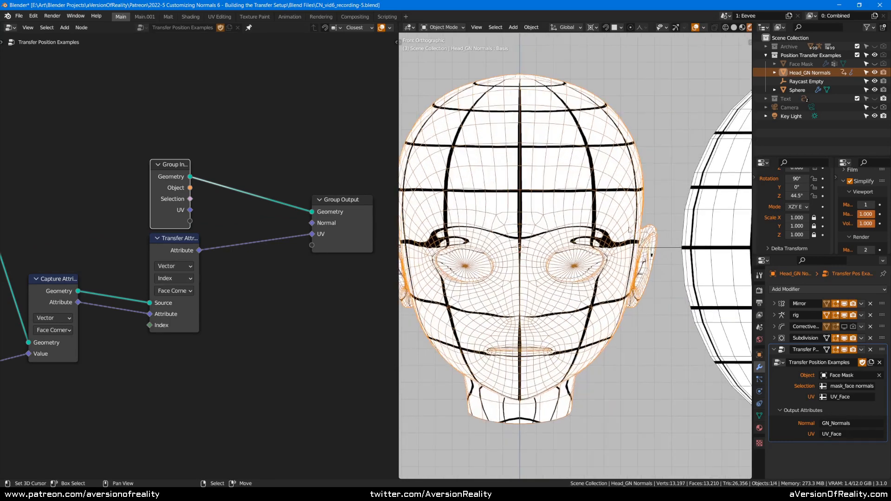
shift+middle_drag(470, 248, 526, 245)
scroll(503, 251, up, 1)
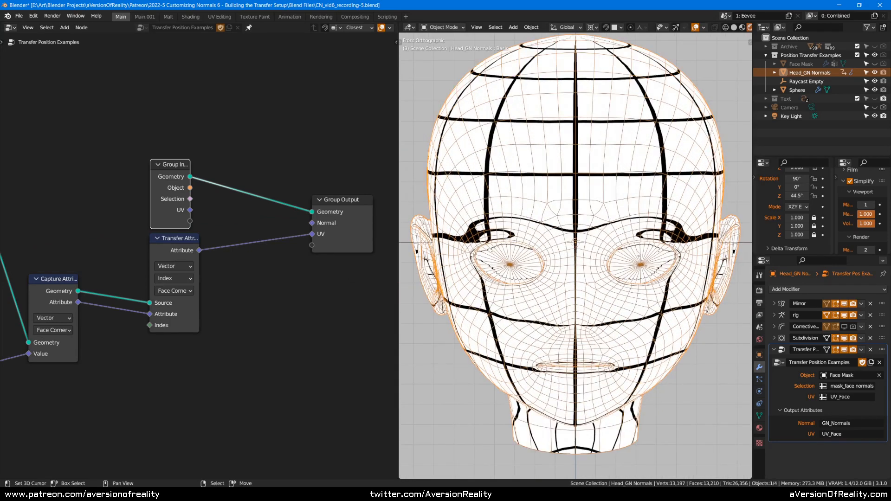
middle_drag(661, 253, 495, 190)
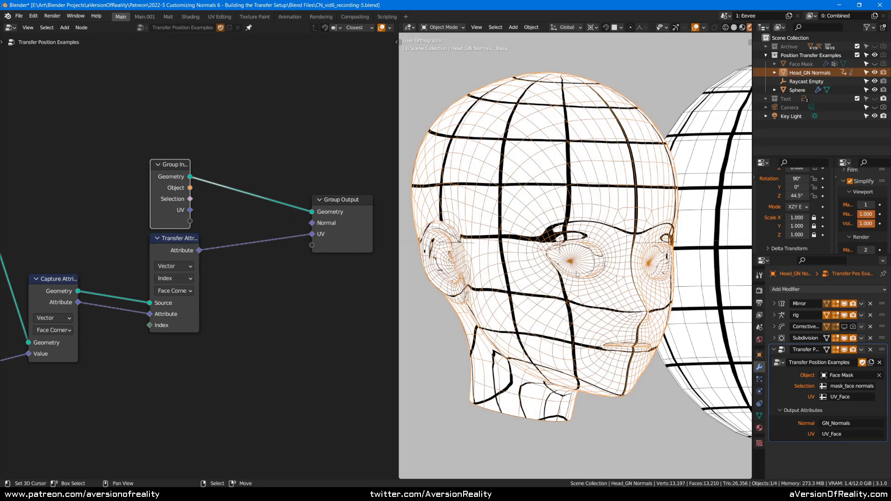
middle_drag(589, 287, 558, 291)
key(KP_1)
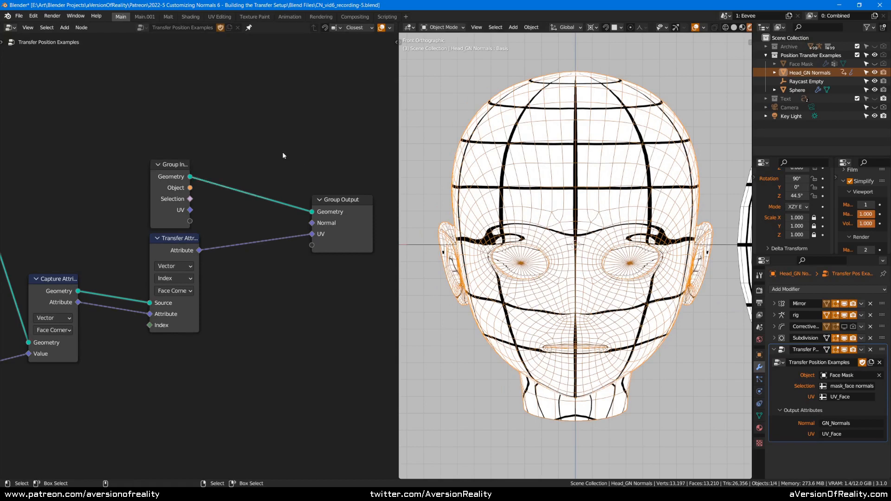
Space the Group Input and Transfer Attribute nodes further apart
scroll(260, 158, down, 1)
drag(253, 175, 222, 159)
drag(260, 222, 223, 257)
mouse_move(376, 215)
mouse_down()
mouse_move(298, 234)
mouse_move(376, 215)
mouse_up()
click(358, 251)
scroll(242, 348, down, 3)
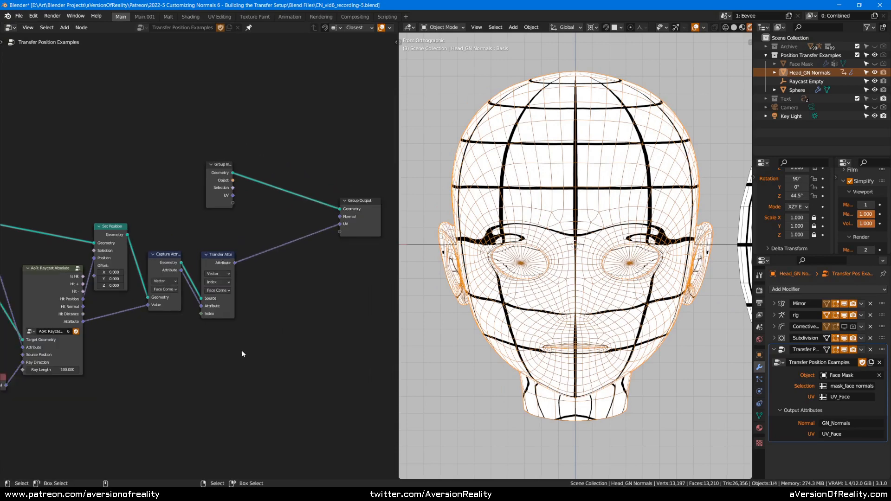
Examine the raycast node chain and the transferred UV grid on the head from oblique, low and front angles
middle_drag(240, 349, 265, 307)
scroll(264, 308, down, 2)
scroll(144, 369, down, 1)
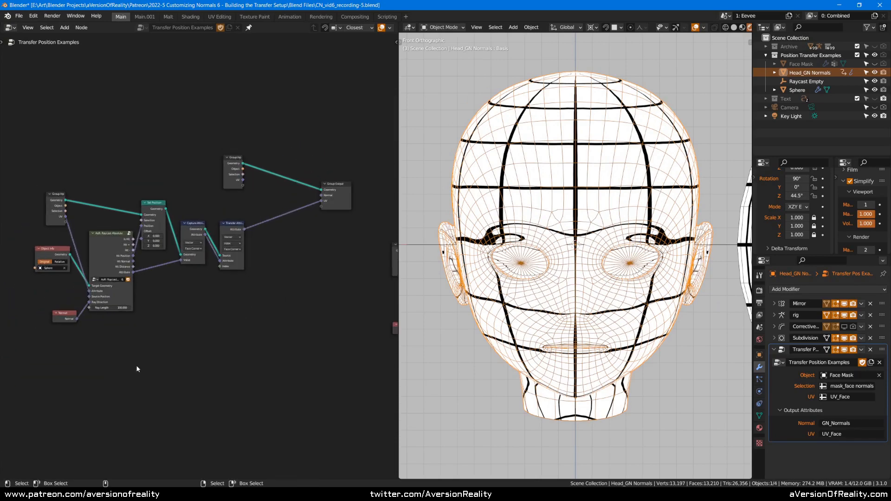
middle_drag(135, 364, 223, 343)
scroll(223, 343, up, 2)
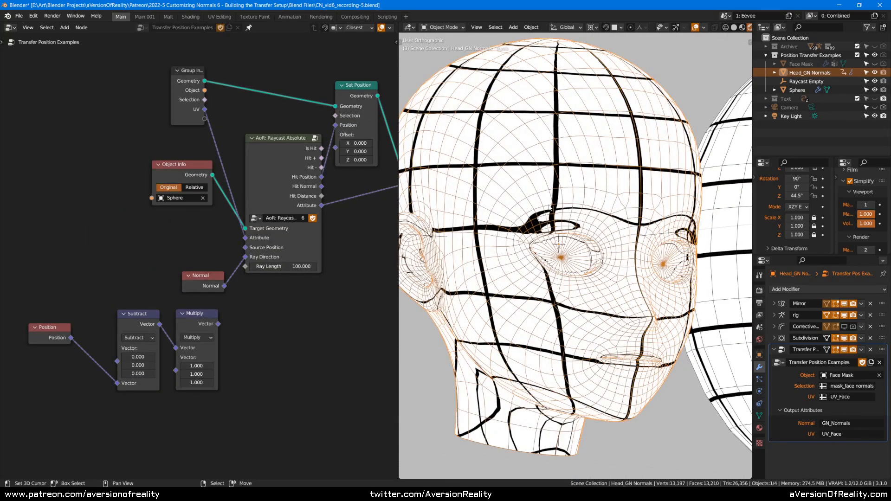
scroll(590, 173, down, 2)
middle_drag(591, 173, 566, 140)
scroll(603, 174, up, 1)
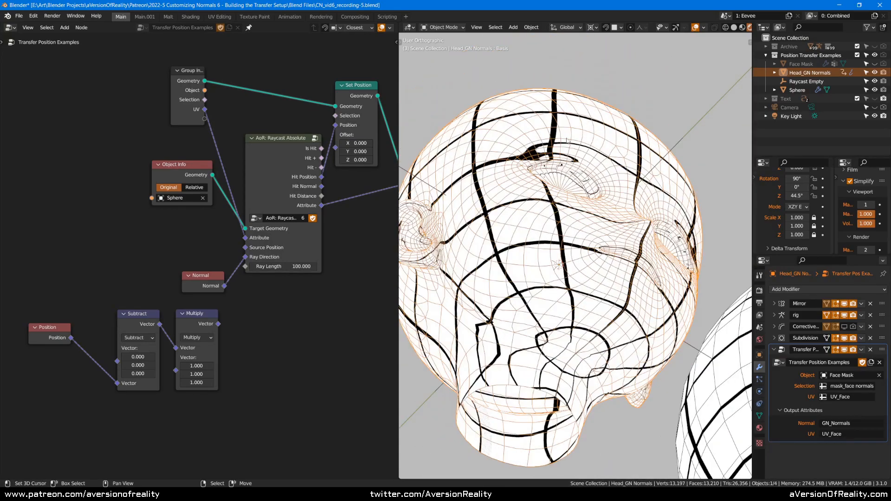
middle_drag(621, 144, 623, 193)
scroll(623, 193, down, 5)
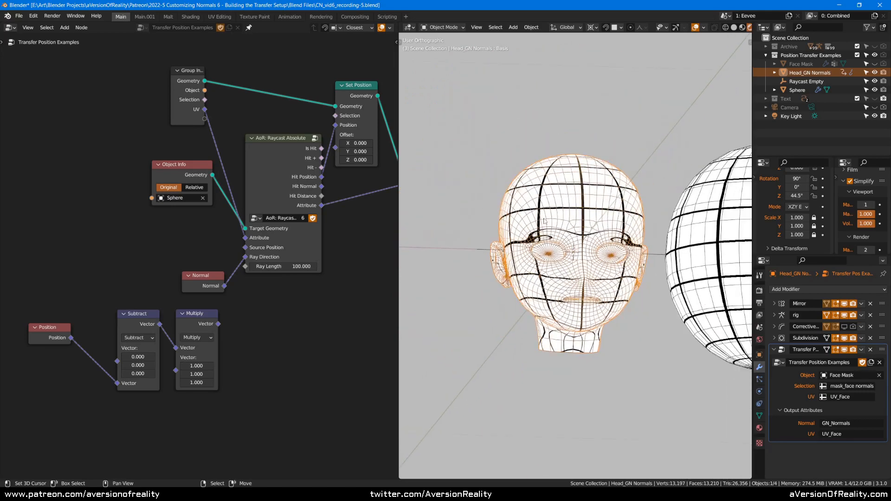
key(KP_1)
scroll(726, 238, up, 3)
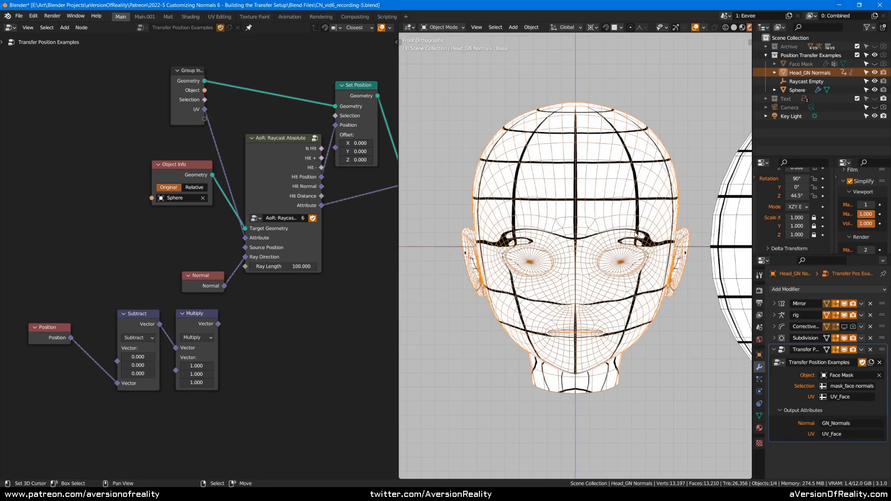
Move the Normal node aside and cut its link to the Ray Direction of the AoR: Raycast Absolute node
drag(209, 277, 150, 247)
ctrl+right_drag(205, 243, 219, 287)
scroll(445, 262, up, 1)
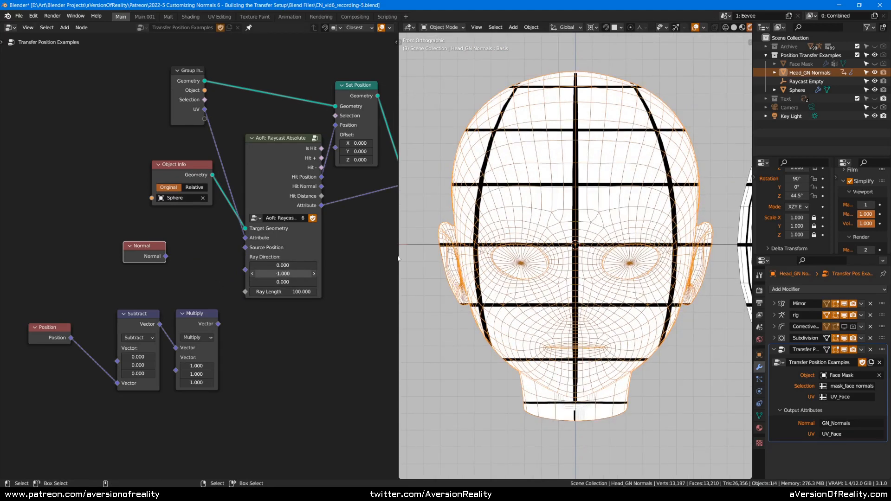
Examine the UV grid projected along the fixed ray direction from oblique, side and front views of the head
middle_drag(617, 278, 649, 320)
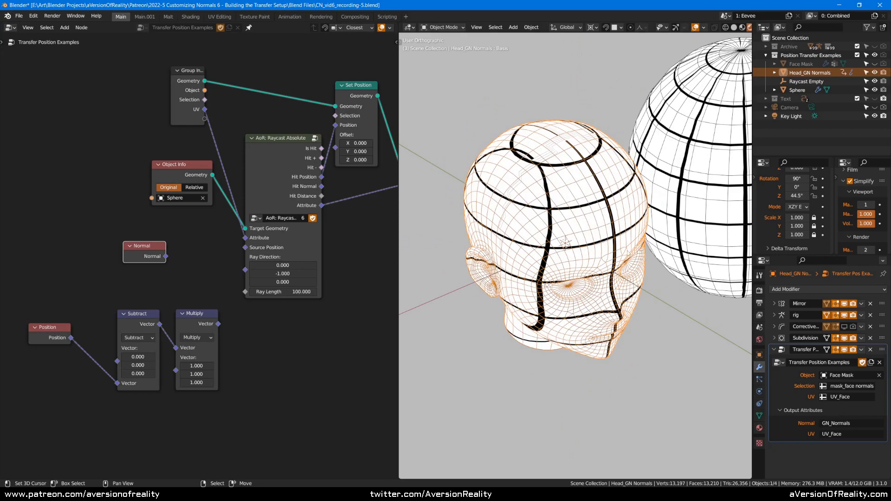
middle_drag(645, 325, 620, 354)
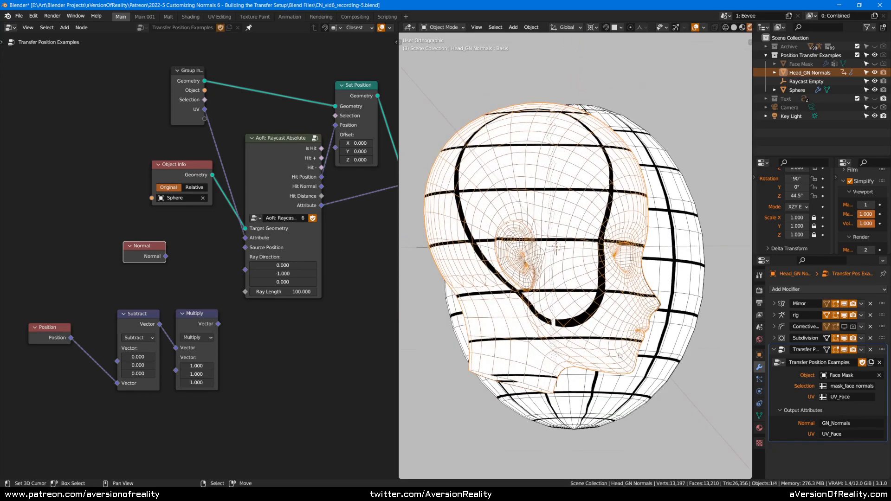
key(KP_1)
key(KP_3)
key(KP_1)
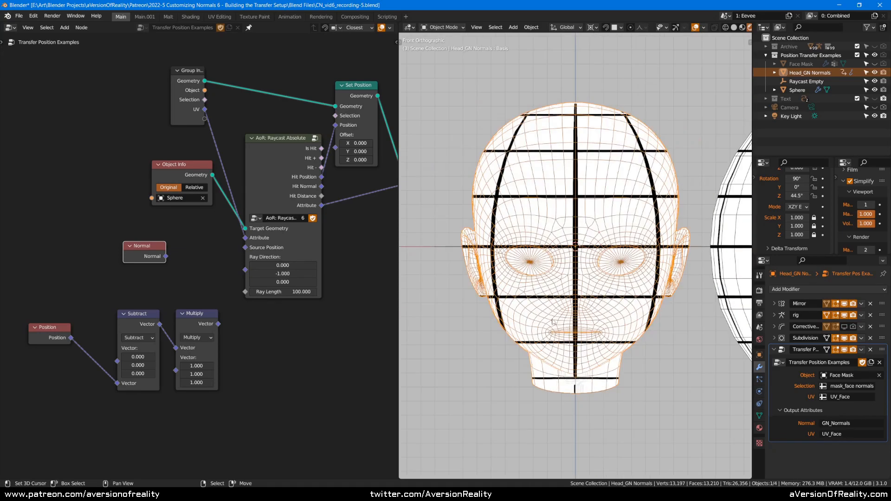
key(ctrl+KP_3)
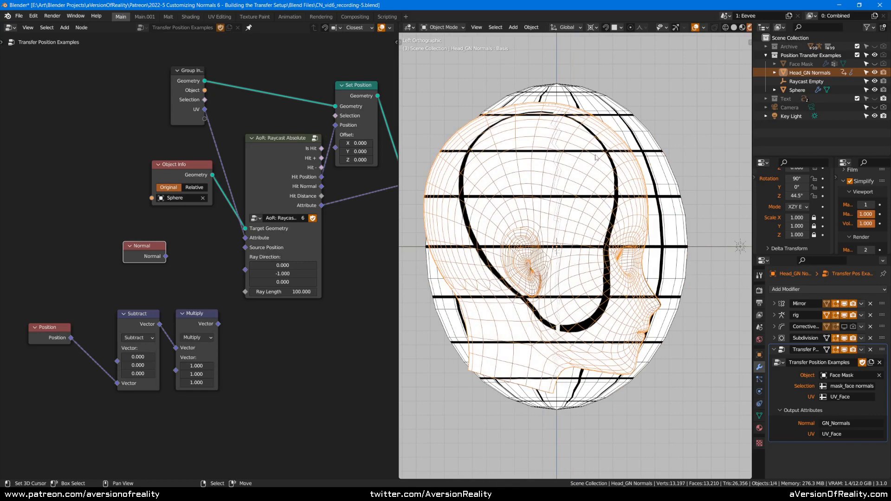
key(KP_1)
middle_drag(547, 240, 626, 251)
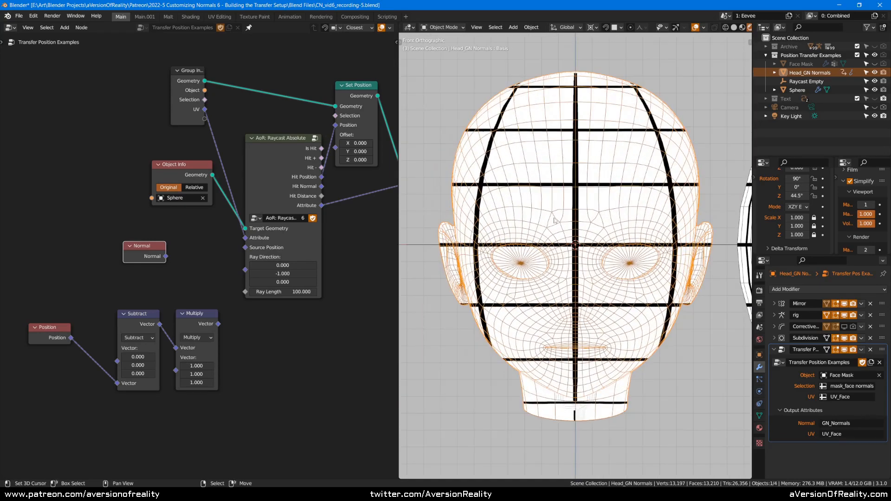
scroll(658, 221, down, 1)
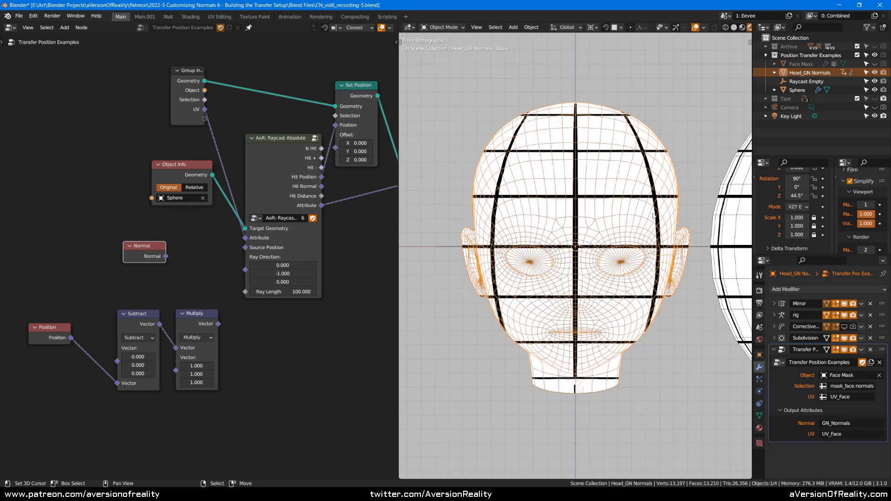
Select the Position, Subtract and Multiply nodes together and move them up beside the AoR: Raycast Absolute node
shift+middle_drag(656, 220, 632, 219)
click(287, 343)
middle_drag(287, 343, 346, 313)
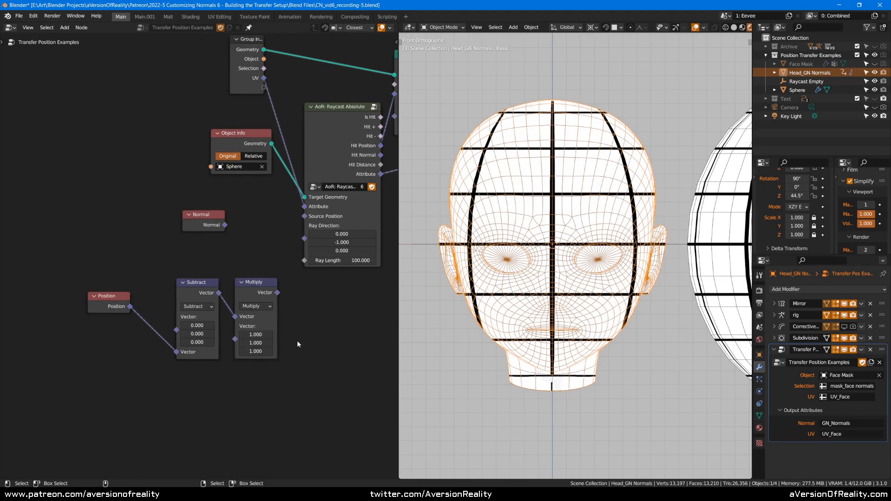
key(c)
drag(279, 332, 135, 310)
right_click(134, 310)
key(g)
click(248, 278)
click(238, 255)
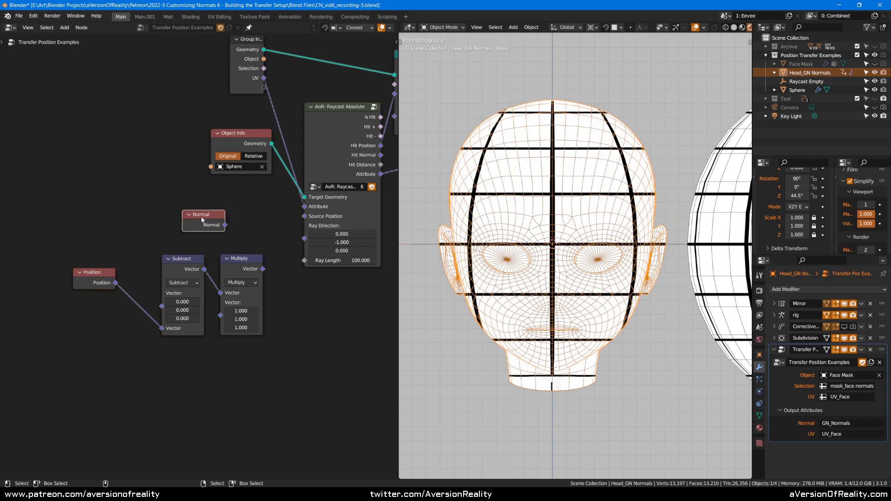
Move the Normal node further away from the Raycast node and place the Position node closer to the Subtract node
drag(202, 216, 166, 196)
click(129, 229)
drag(100, 274, 125, 294)
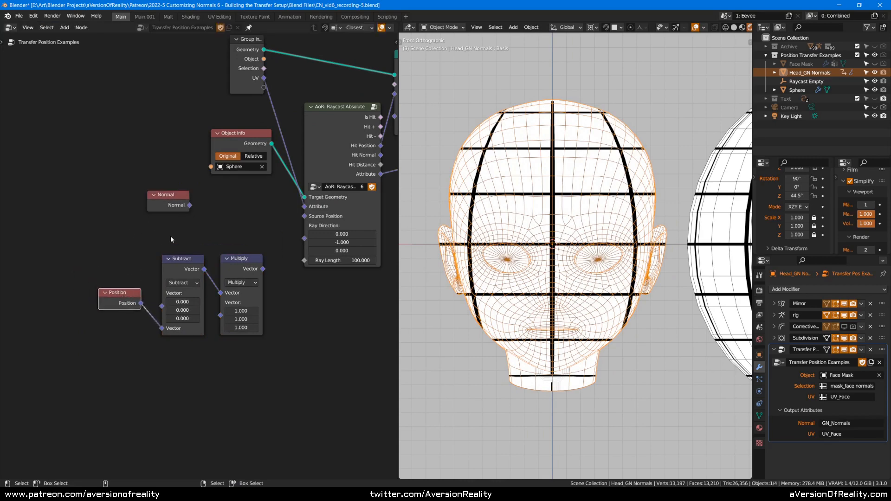
click(174, 234)
Connect the Multiply vector to the Raycast node's Ray Direction and inspect the resulting grid on the head from several angles
middle_drag(525, 209, 547, 240)
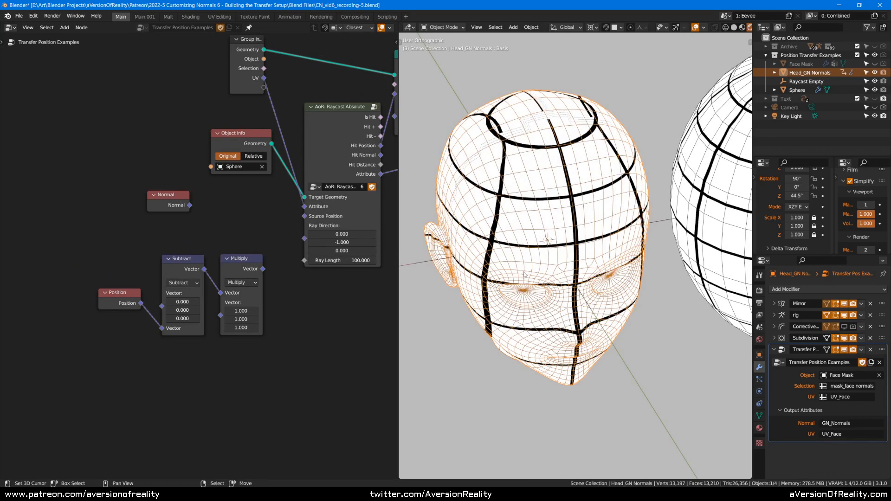
drag(262, 269, 305, 238)
middle_drag(453, 356, 573, 242)
scroll(640, 235, up, 2)
scroll(629, 232, down, 3)
key(KP_1)
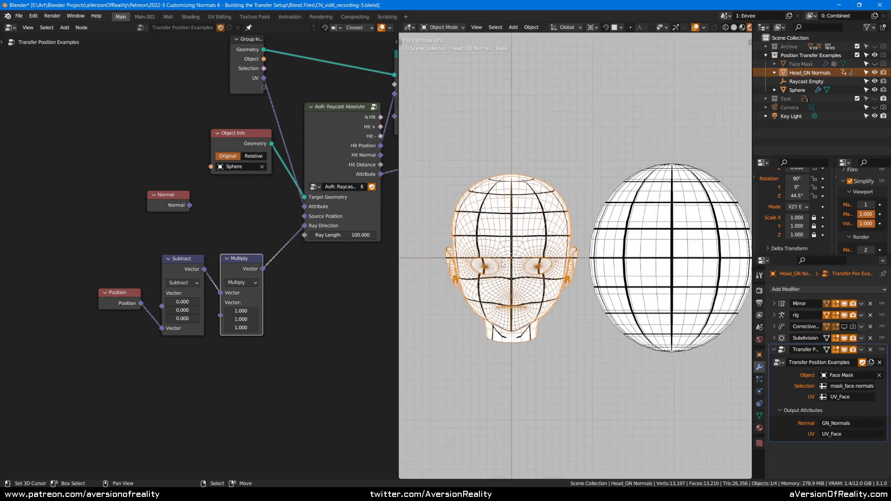
scroll(486, 228, up, 1)
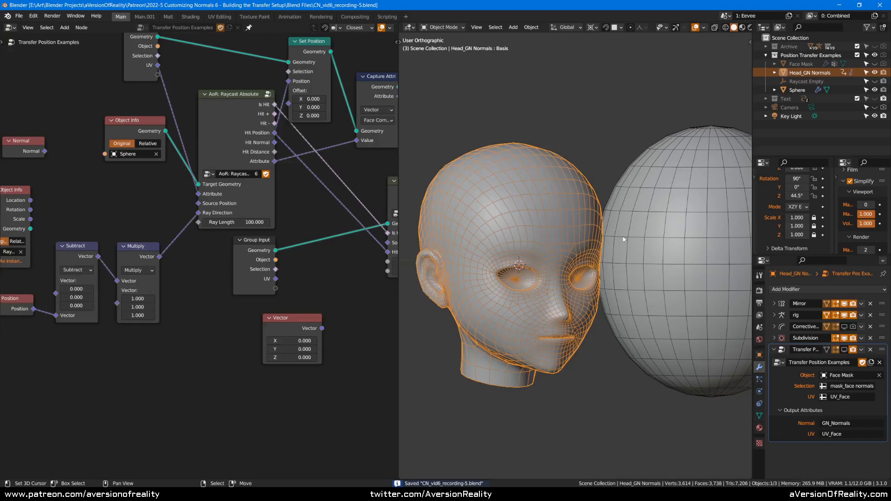
Turn off the Mirror modifier in the viewport and view the half head with its visualized rays from the left side
mouse_move(622, 238)
middle_down()
mouse_move(652, 217)
mouse_move(633, 193)
mouse_move(652, 196)
middle_up()
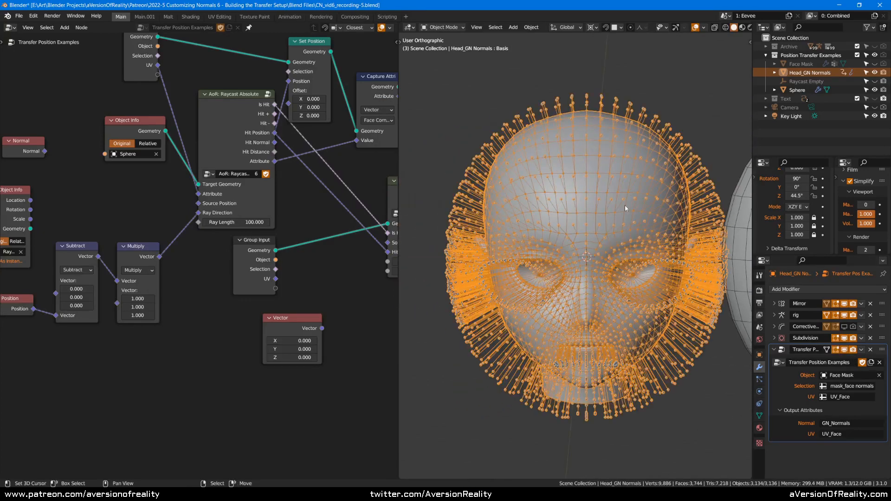
middle_drag(624, 205, 582, 209)
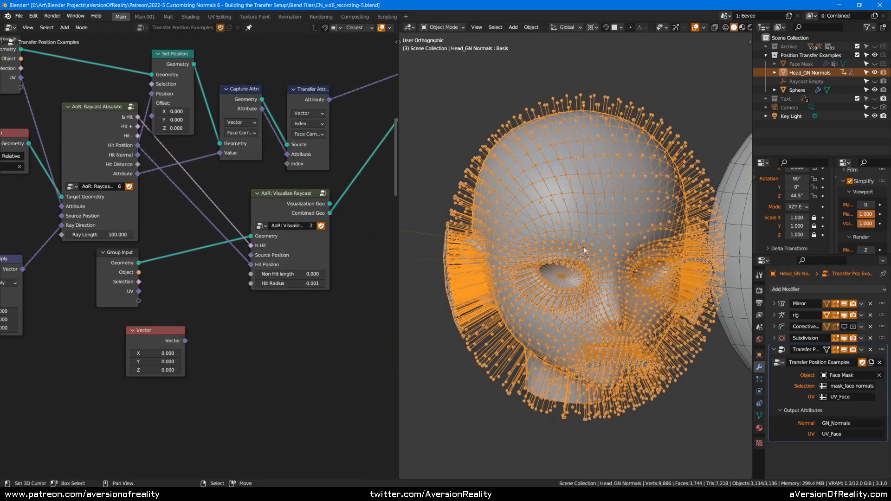
middle_drag(583, 250, 603, 252)
click(844, 304)
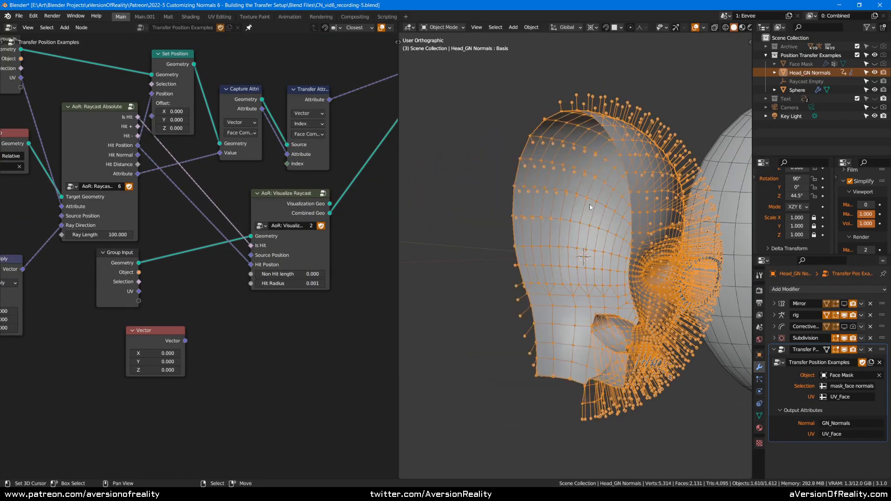
middle_drag(585, 206, 605, 205)
key(ctrl+KP_3)
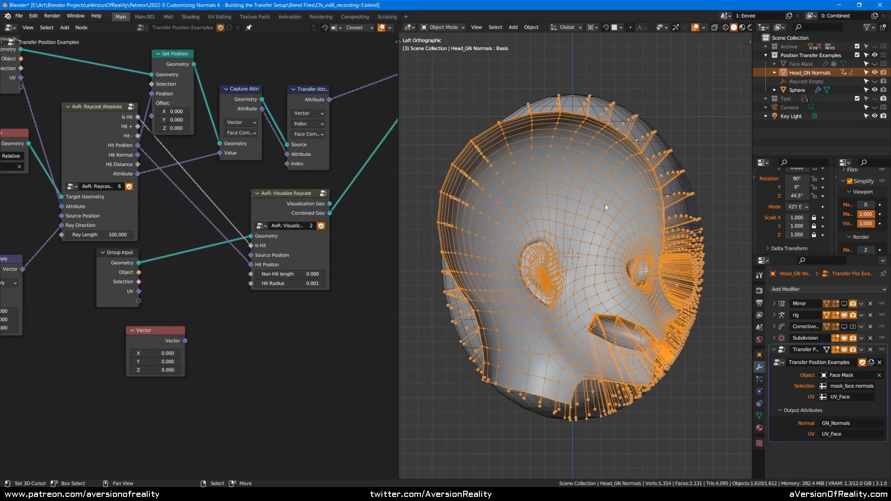
Connect the Vector node to the Source Position of the AoR: Visualize Raycast node
drag(185, 341, 256, 259)
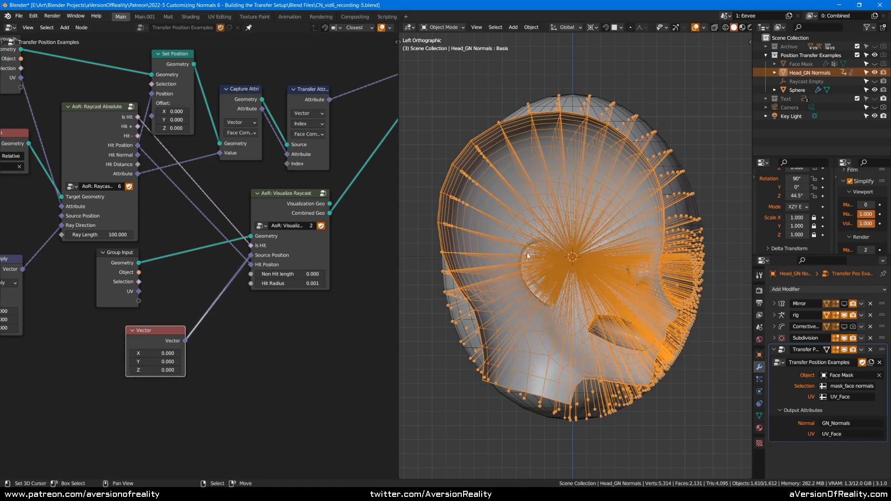
middle_drag(74, 325, 266, 297)
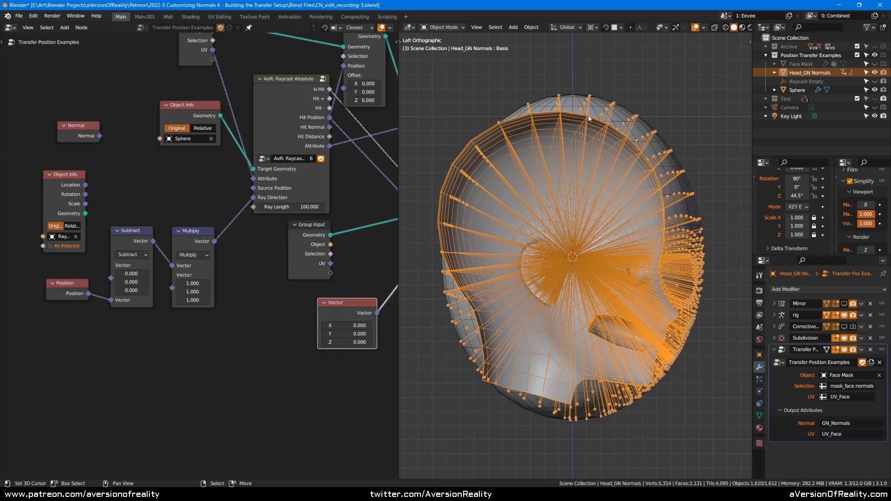
middle_drag(595, 60, 557, 134)
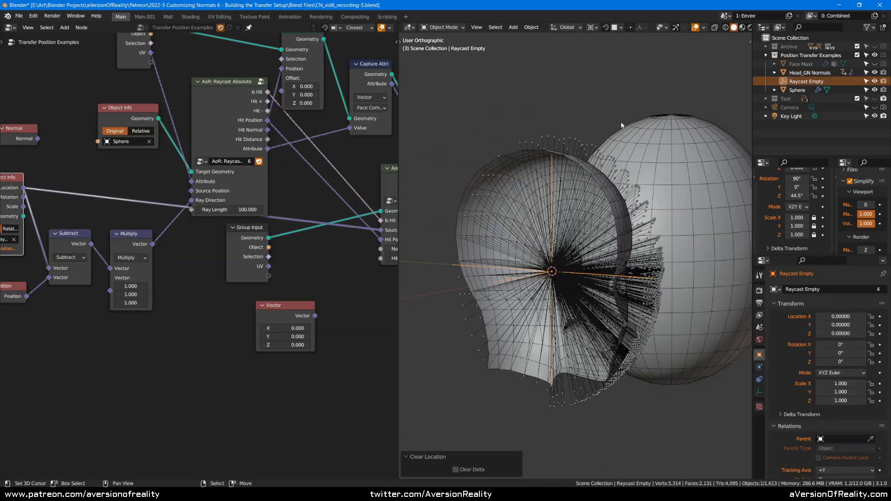
Try moving the Raycast Empty along the Y axis inside the half head with its rays visualized
middle_drag(622, 125, 611, 121)
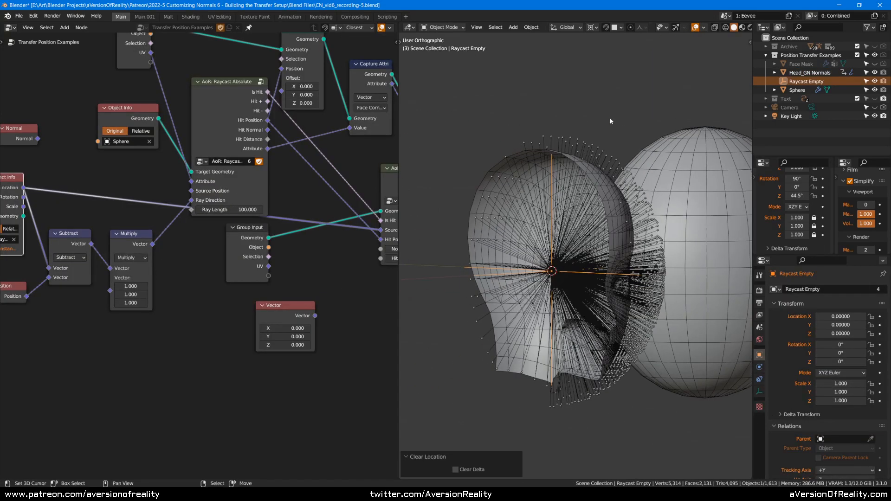
middle_drag(125, 383, 265, 387)
scroll(175, 269, up, 1)
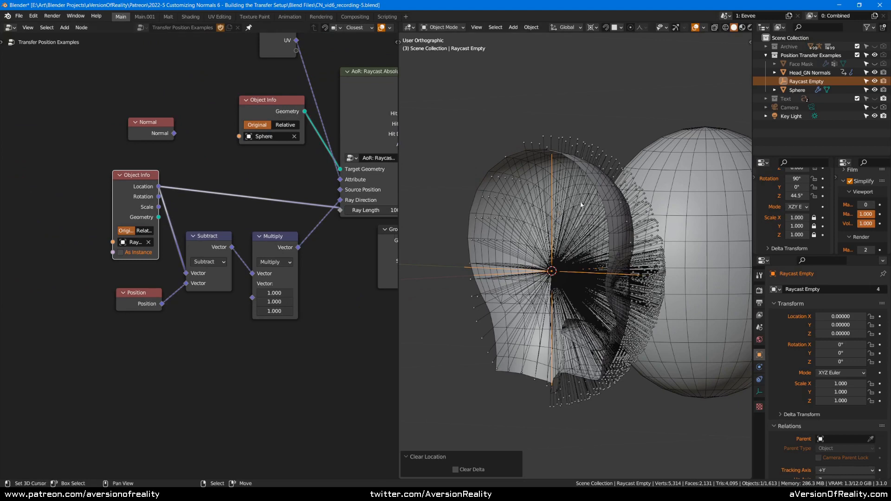
middle_drag(583, 204, 597, 256)
key(g)
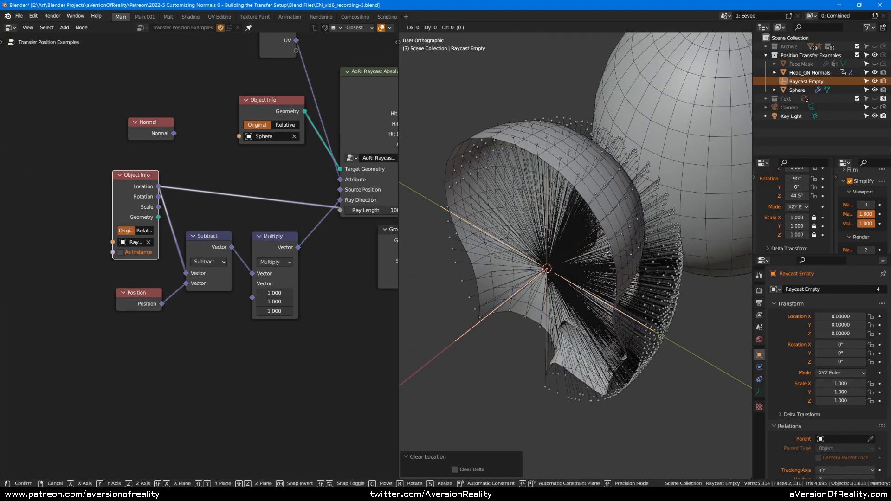
key(y)
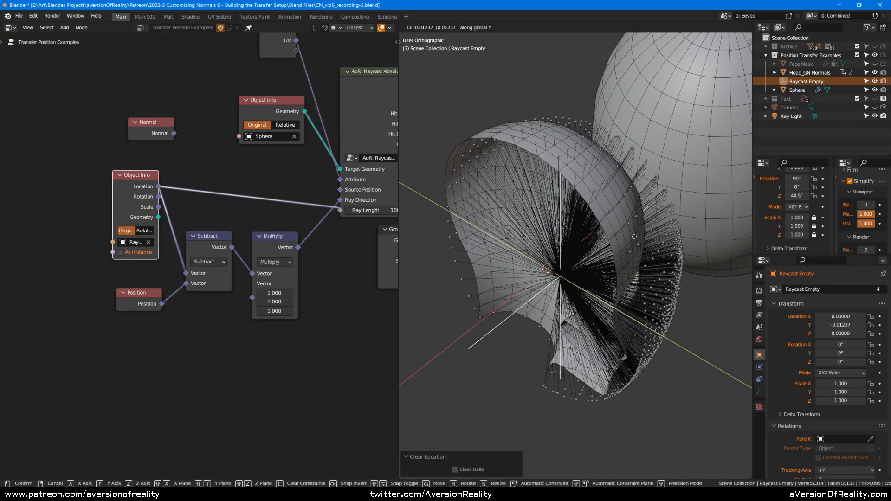
key(Escape)
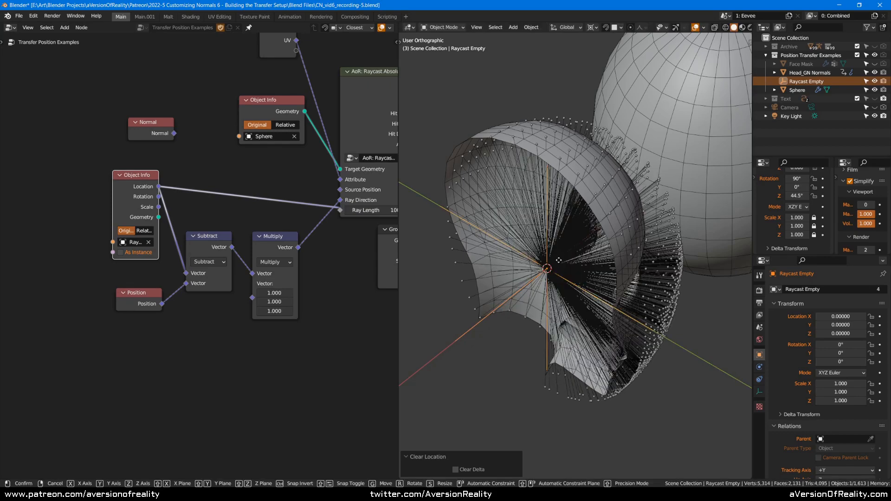
Move the Raycast Empty about 0.033 along the X axis and look at the rays from the front of the half head
key(x)
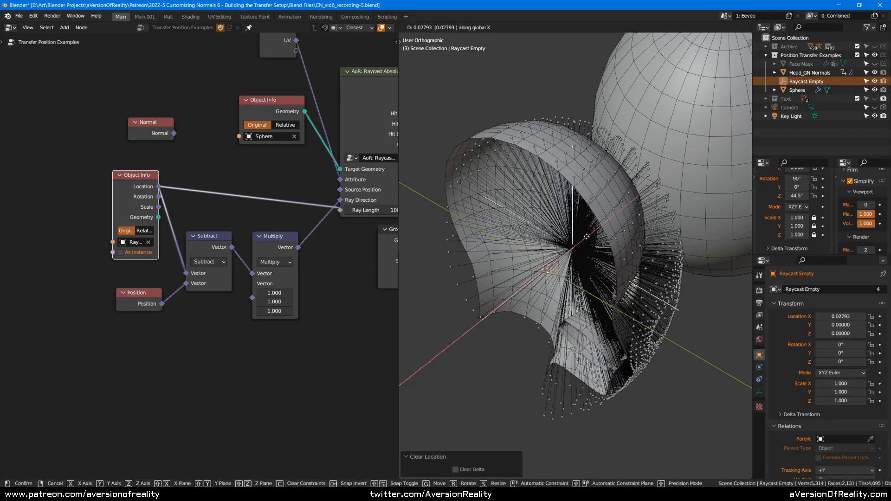
click(594, 234)
mouse_move(594, 235)
middle_down()
mouse_move(698, 185)
mouse_move(663, 238)
mouse_move(475, 231)
middle_up()
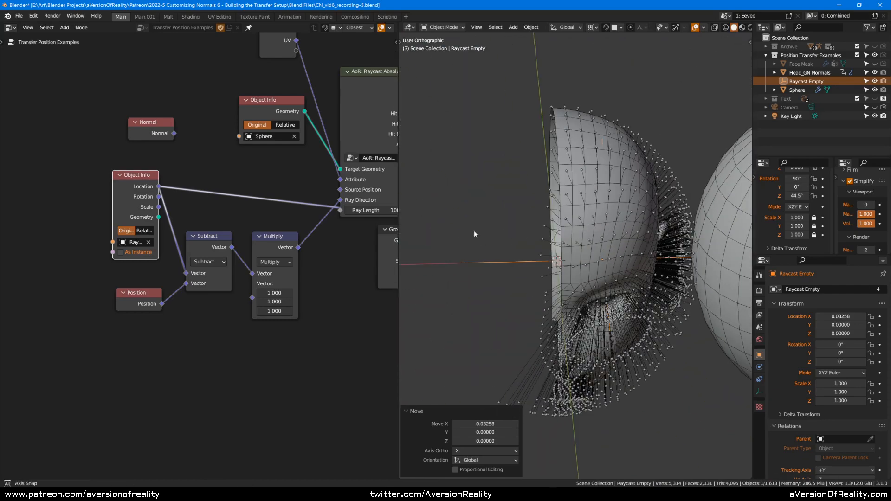
Switch the viewport to rendered shading and move the Raycast Empty in negative X, past the open side of the half head
key(z)
click(572, 198)
key(g)
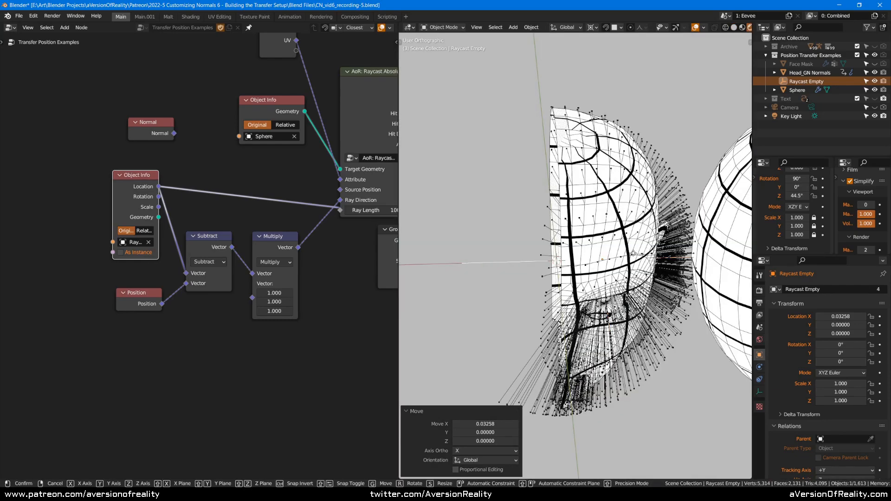
key(x)
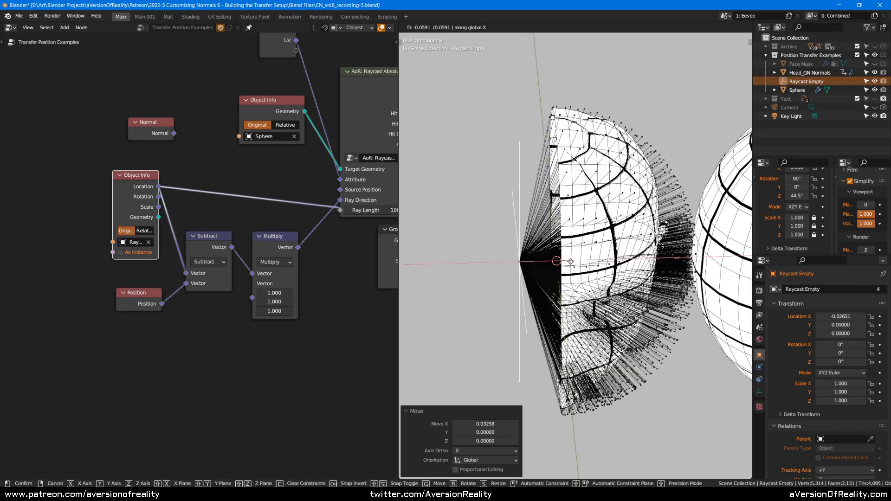
click(531, 261)
View the mirrored head straight from the front and clear the Raycast Empty's location
click(531, 262)
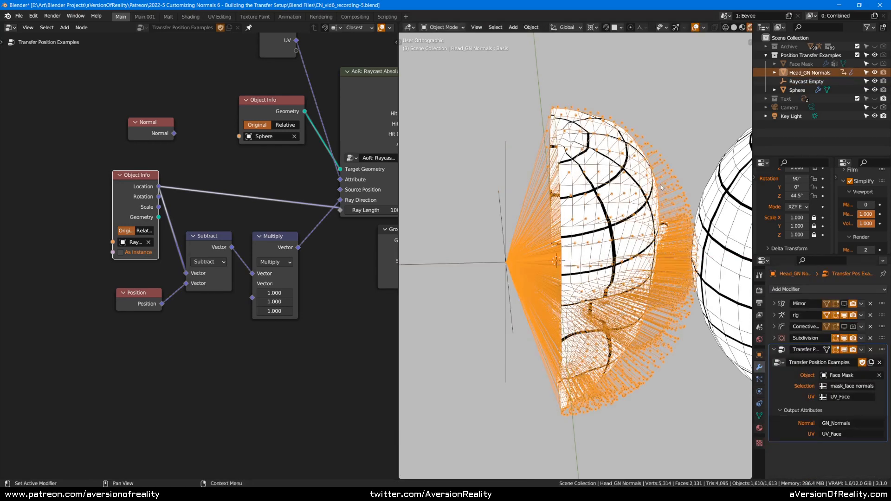
key(KP_1)
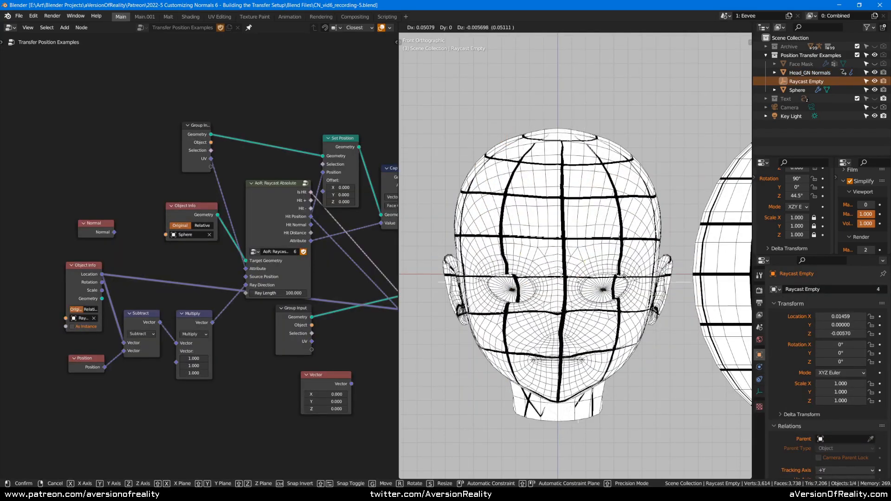
key(alt+g)
Try lowering the Raycast Empty along the Z axis to compare the grid on the face
key(g)
key(z)
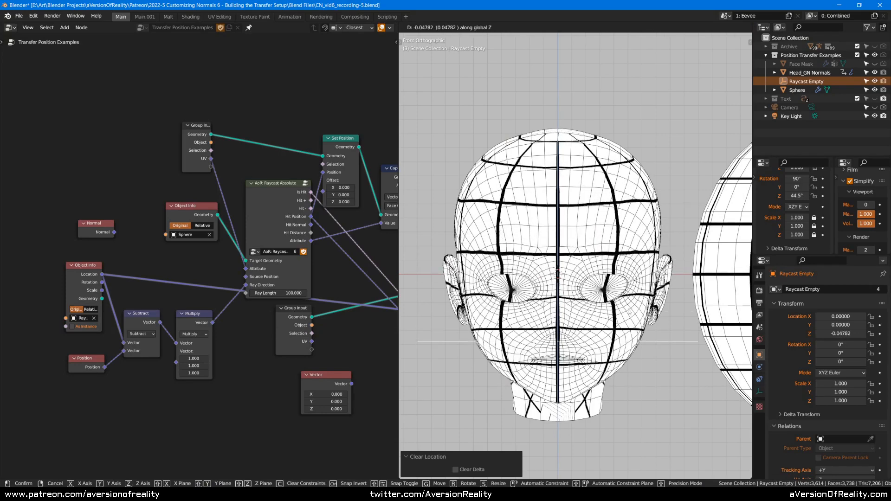
key(Escape)
Try shifting the Raycast Empty along the Y axis while watching the head's grid from a three-quarter angle
scroll(579, 195, down, 3)
middle_drag(580, 195, 626, 224)
scroll(627, 223, up, 2)
key(g)
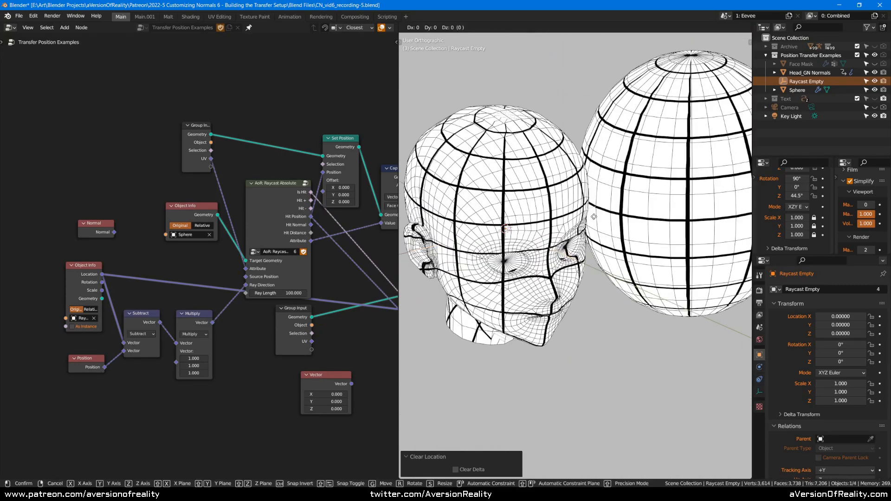
key(y)
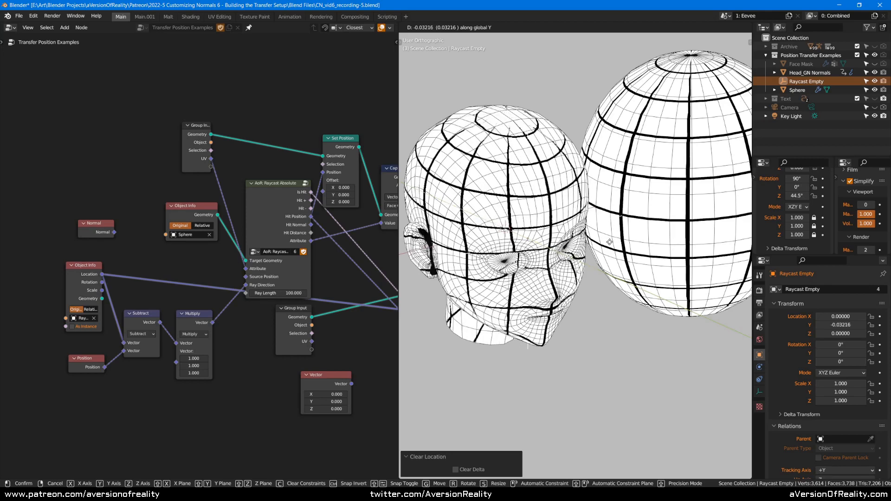
key(Escape)
key(g)
key(Escape)
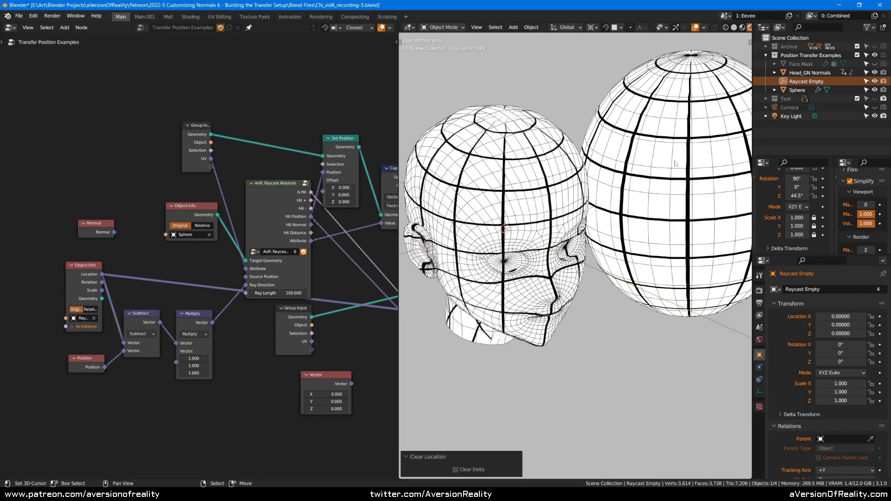
Try shifting the Raycast Empty sideways along the X axis with the head seen from above the face
middle_drag(707, 150, 690, 133)
key(g)
key(x)
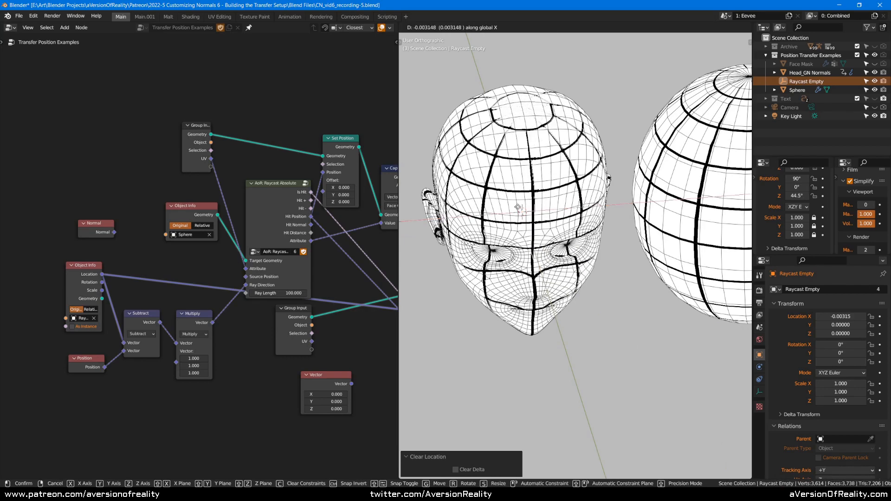
key(Escape)
Try moving the Raycast Empty along the Y axis again with the head seen nearly in profile
middle_drag(663, 195, 608, 230)
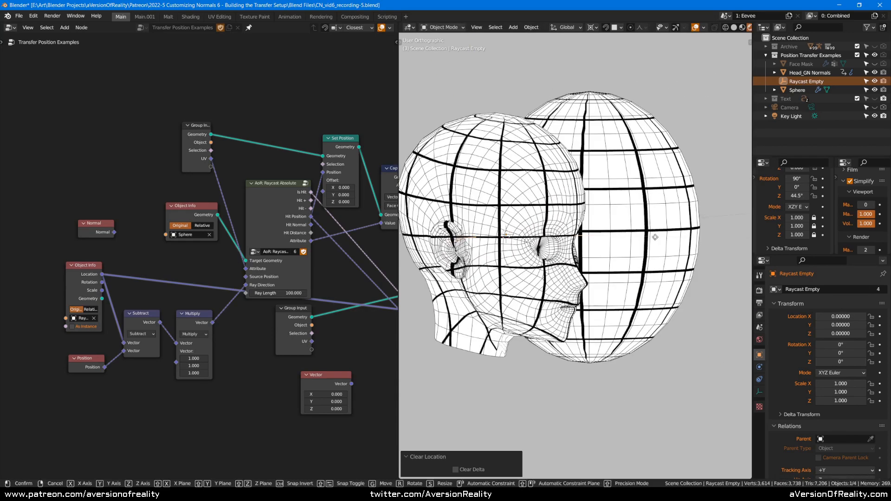
key(g)
key(y)
key(Escape)
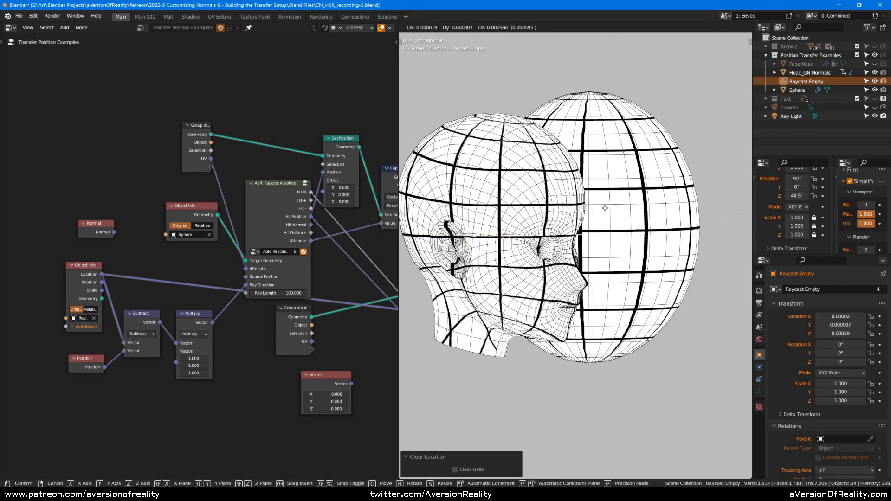
Return to the front view of the head and select the Head_GN Normals mesh
middle_drag(655, 145, 584, 153)
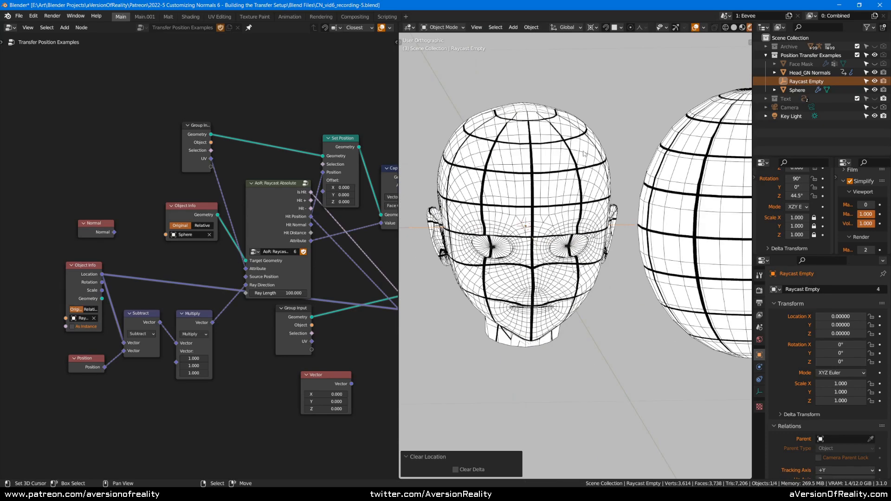
key(KP_1)
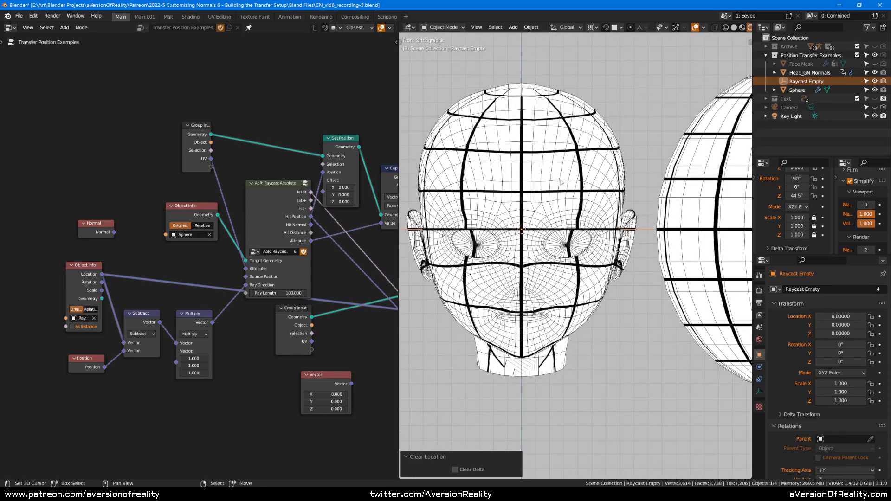
click(629, 231)
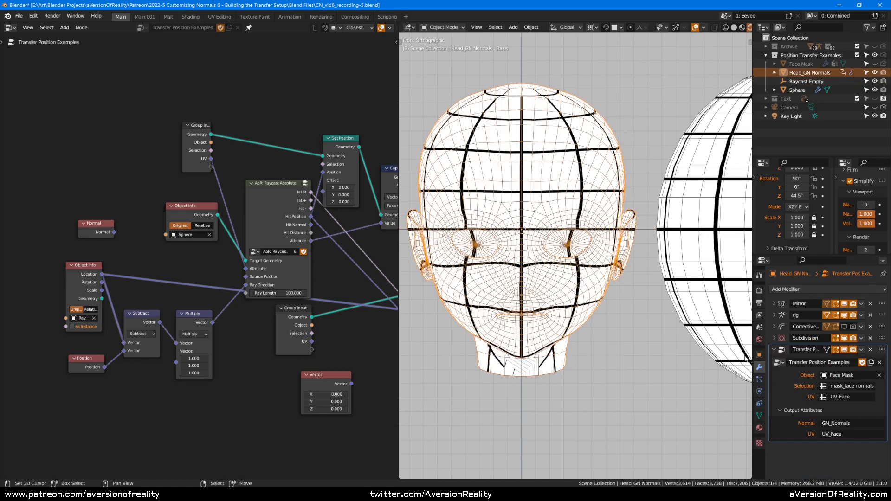
click(796, 290)
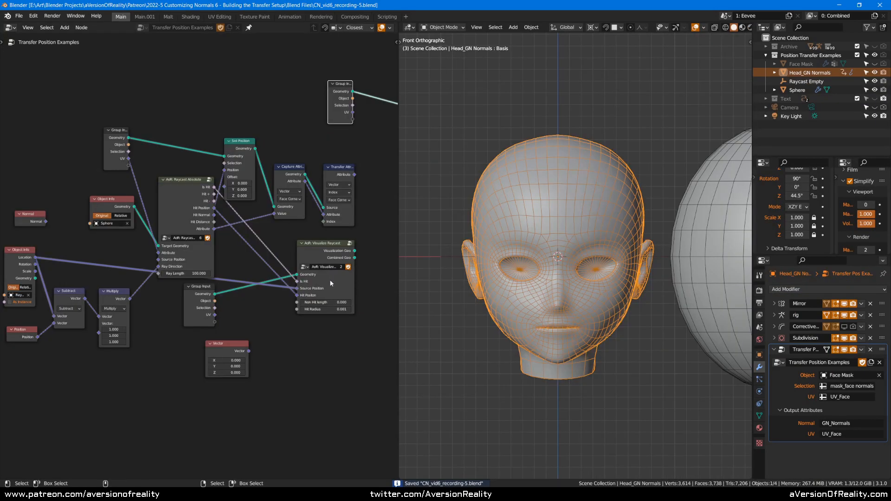
In the raycast setup with the Less Than node, connect the Group Input geometry to the output
middle_drag(331, 283, 321, 256)
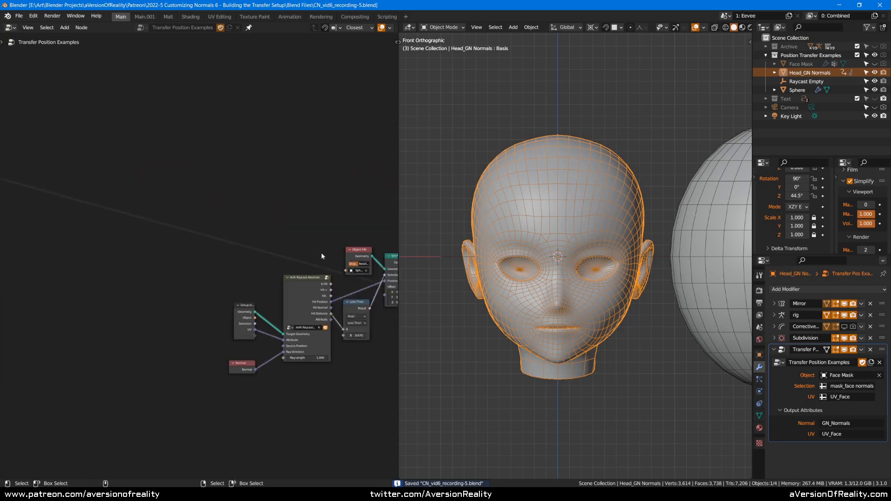
scroll(112, 243, up, 3)
middle_drag(111, 243, 209, 169)
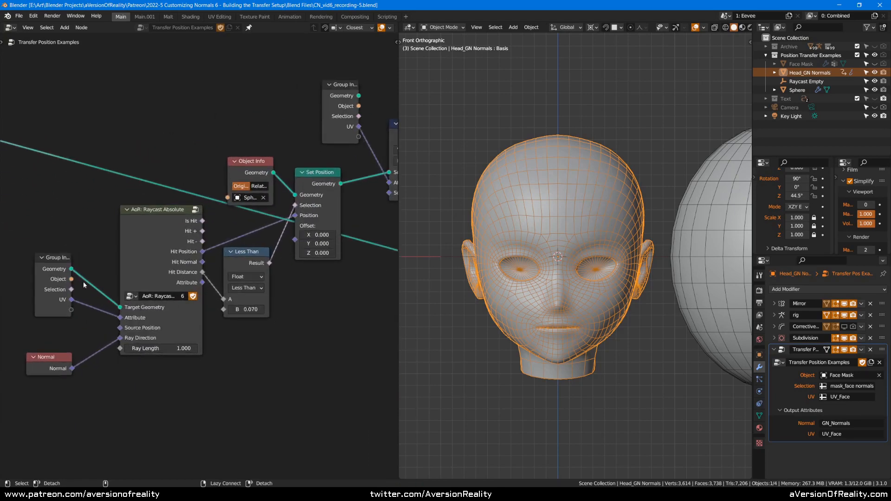
alt+shift+click(57, 272)
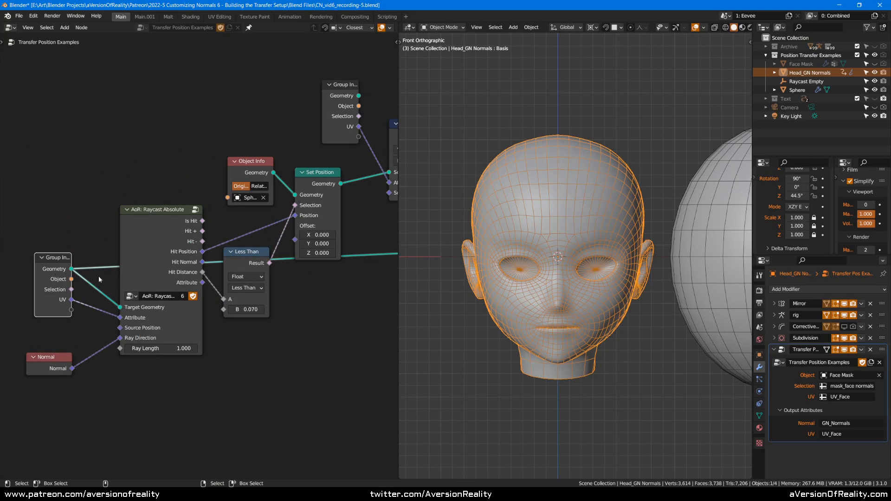
click(301, 329)
middle_drag(332, 299, 369, 256)
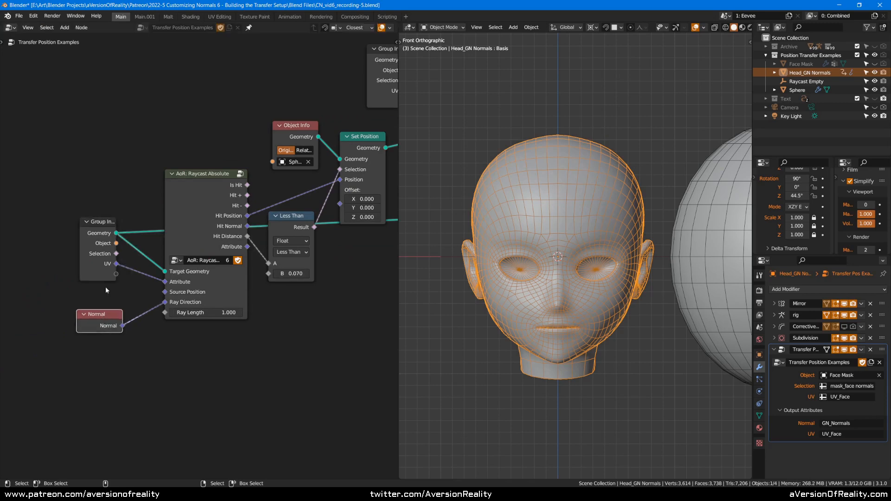
Connect the Set Position geometry to the output and view the projected sphere mesh from a three-quarter angle
middle_drag(193, 224, 143, 263)
click(244, 176)
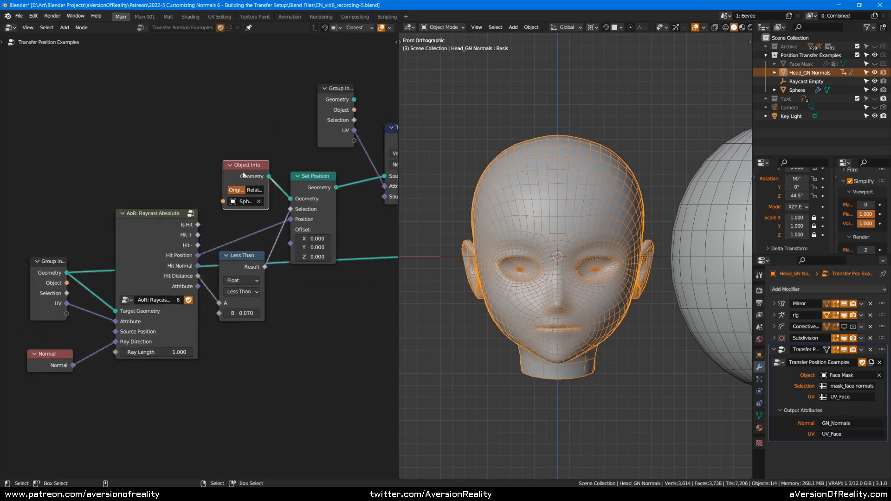
ctrl+shift+click(313, 185)
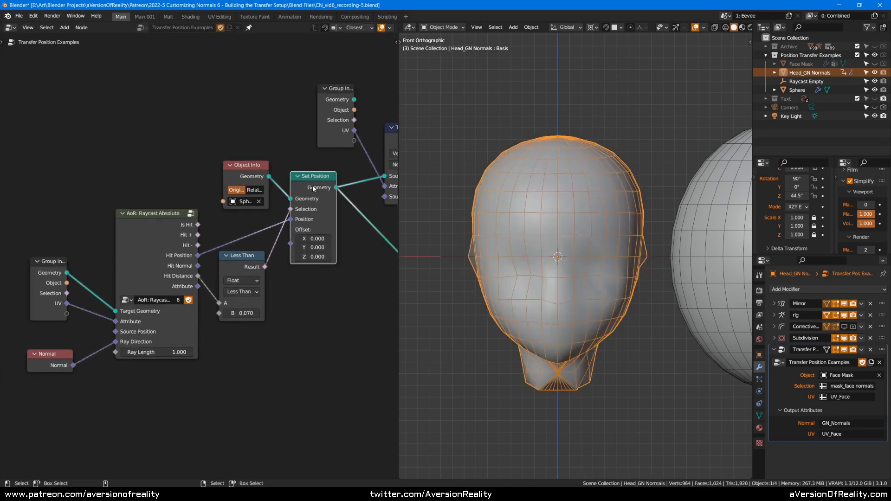
middle_drag(613, 239, 679, 231)
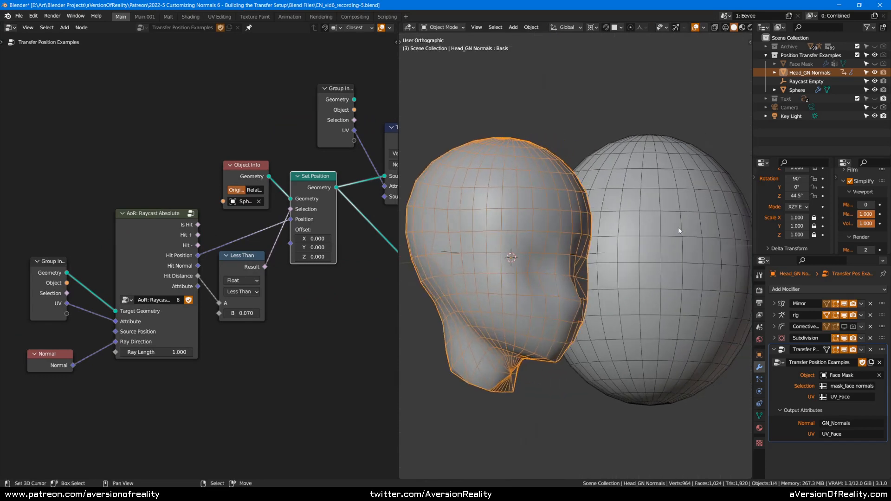
Disconnect the Less Than result from Set Position's Selection and inspect the projected mesh from below and above
click(153, 362)
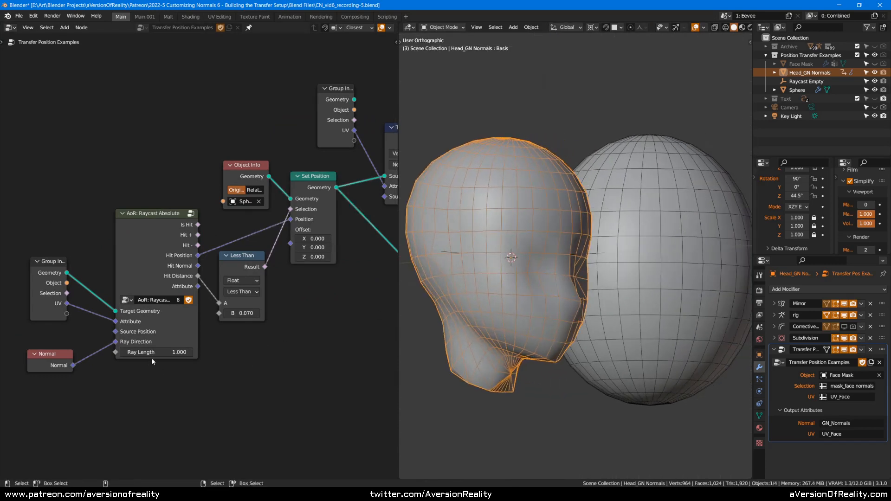
double_click(246, 315)
key(Return)
ctrl+right_drag(284, 251, 287, 255)
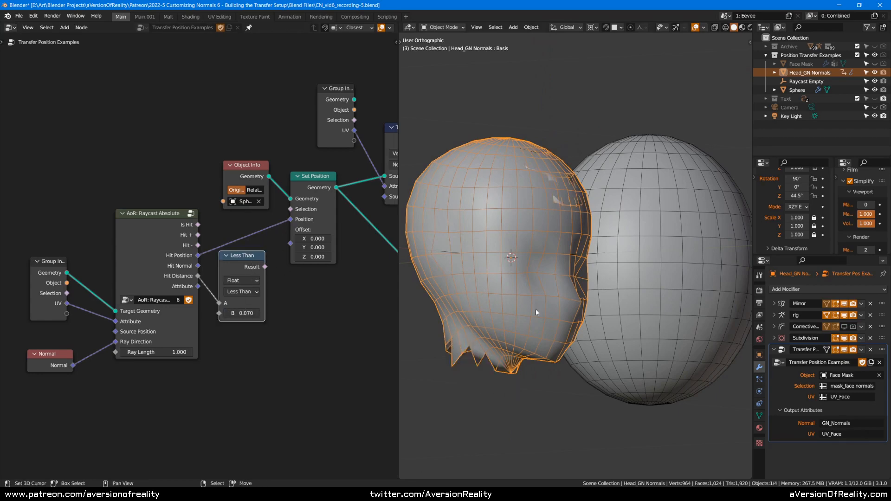
middle_drag(535, 309, 537, 322)
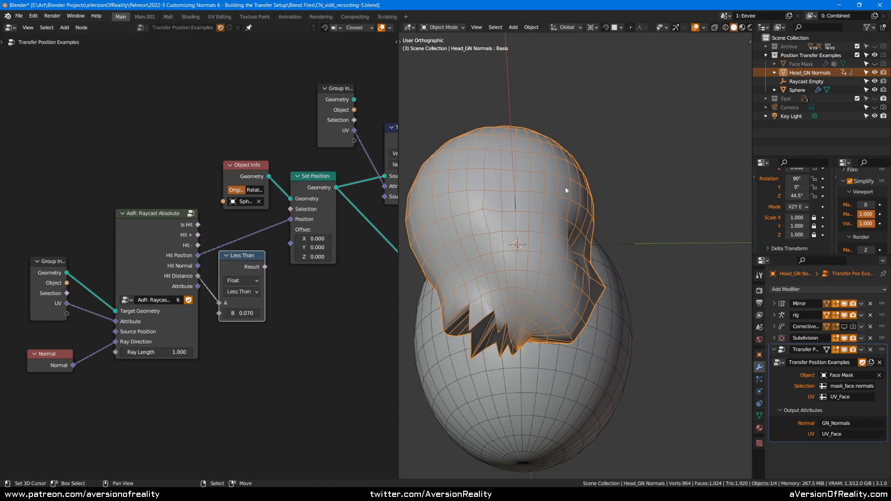
middle_drag(583, 203, 532, 187)
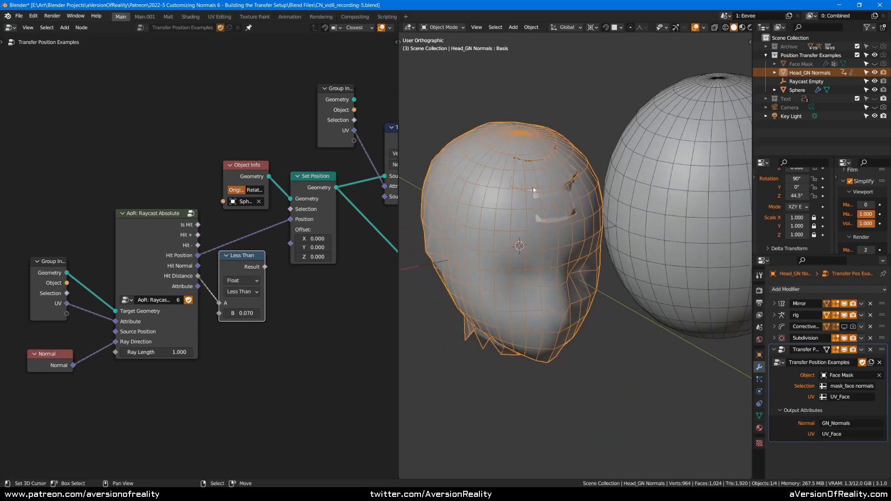
Set the Ray Length of the AoR: Raycast Absolute node to 0.07
drag(264, 267, 298, 275)
click(162, 355)
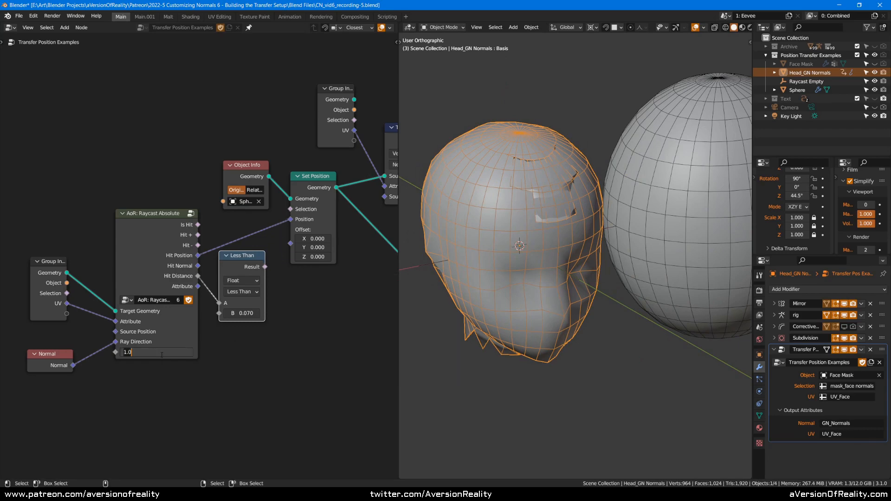
text(.07)
key(Return)
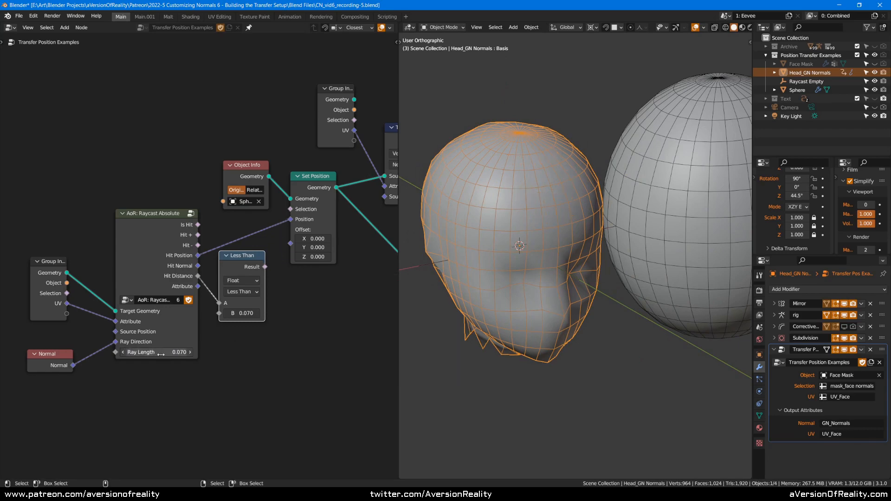
Set the Ray Length of the AoR: Raycast Absolute node to 0.05 and inspect the projected mesh from several angles
middle_drag(543, 325, 650, 235)
click(175, 353)
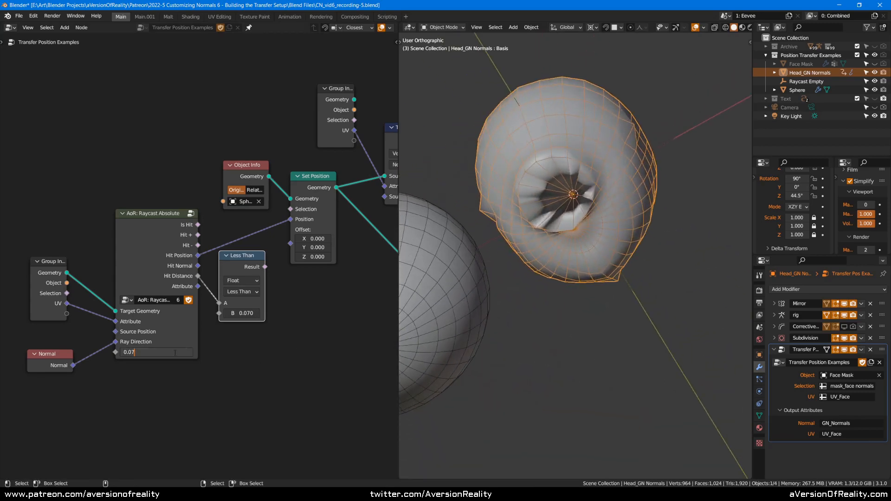
text(5)
key(Return)
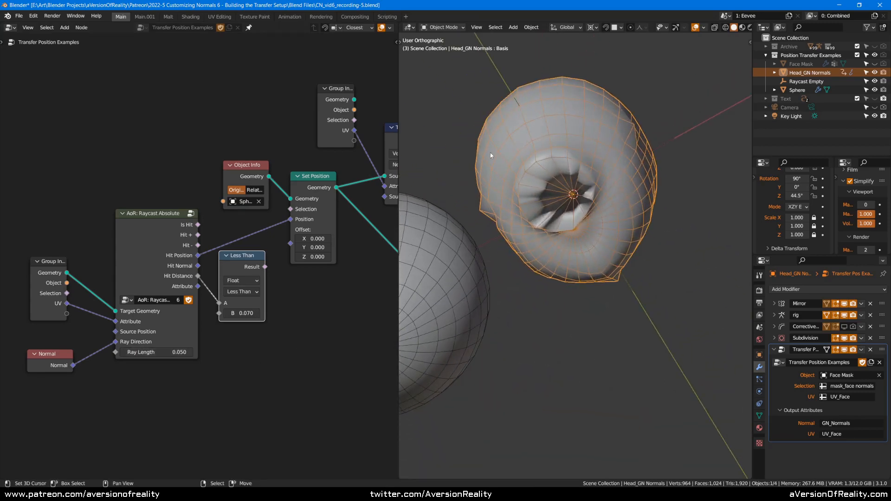
middle_drag(512, 160, 577, 211)
key(shift+z)
mouse_move(589, 159)
middle_down()
mouse_move(564, 231)
mouse_move(567, 221)
middle_up()
key(shift+z)
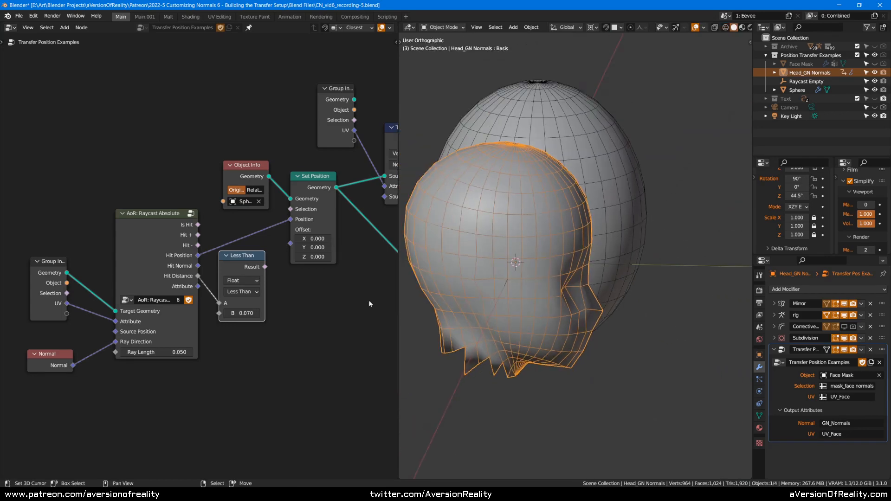
Set the raycast's Ray Length to 1, connect the Less Than result to Set Position's Selection, and view the mesh from the front
click(157, 352)
text(1)
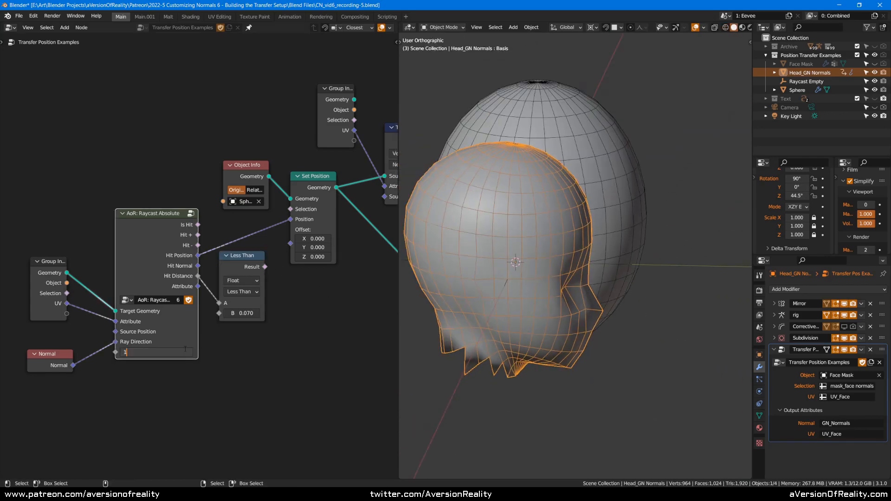
key(Return)
drag(265, 267, 292, 209)
key(KP_1)
shift+middle_drag(622, 221, 573, 208)
Connect the Group Input geometry and the Transfer Attribute result to Group Output's Geometry and UV, and save the file
middle_drag(328, 282, 189, 326)
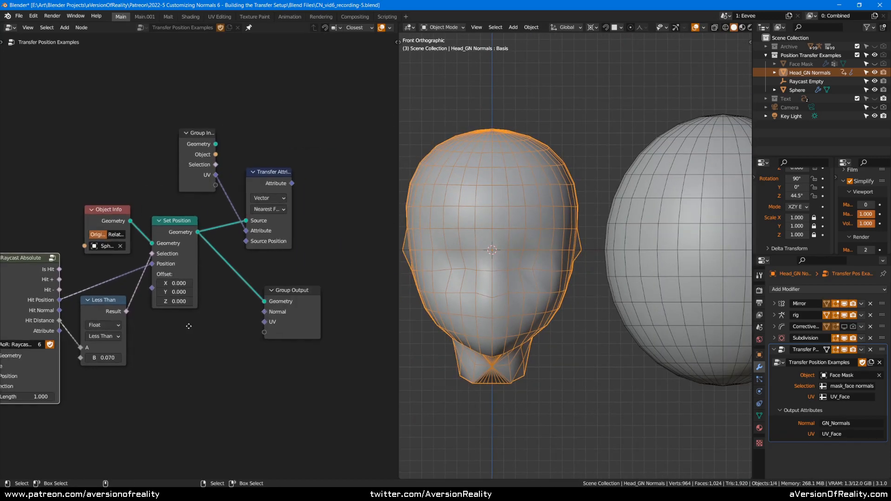
drag(276, 313, 363, 163)
ctrl+shift+click(209, 166)
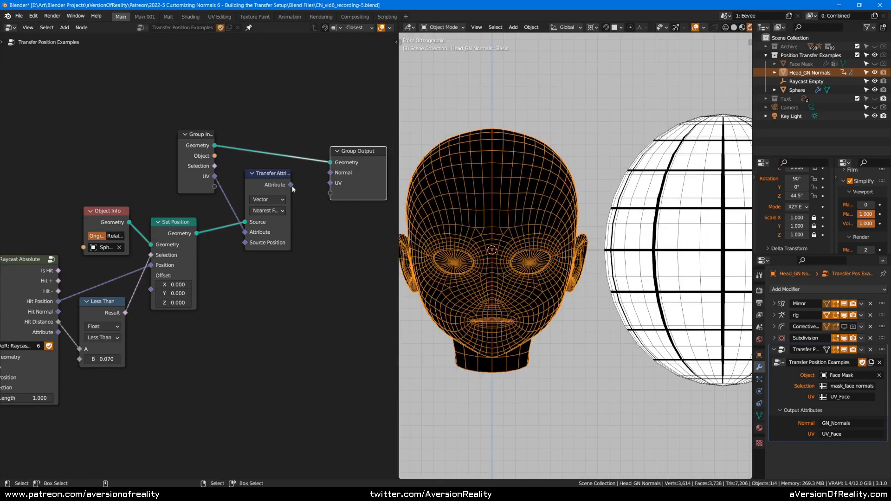
drag(291, 184, 330, 183)
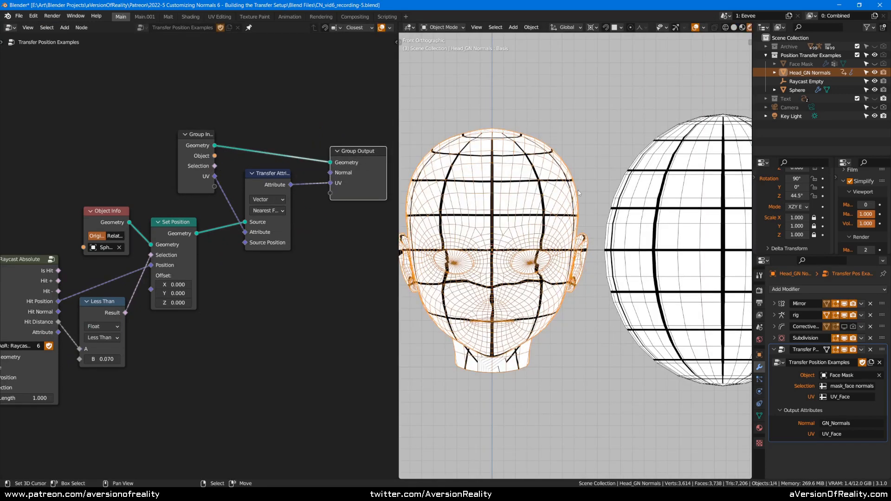
middle_drag(578, 191, 635, 187)
key(ctrl+s)
scroll(635, 187, down, 2)
key(KP_1)
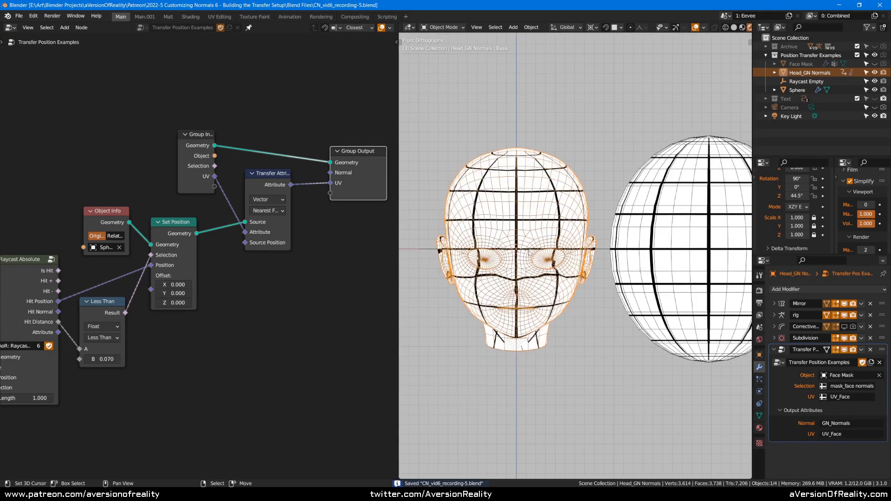
Temporarily output the Set Position geometry to compare its UV grid with the head's, and restore the Group Input geometry
click(127, 393)
middle_drag(34, 421, 255, 338)
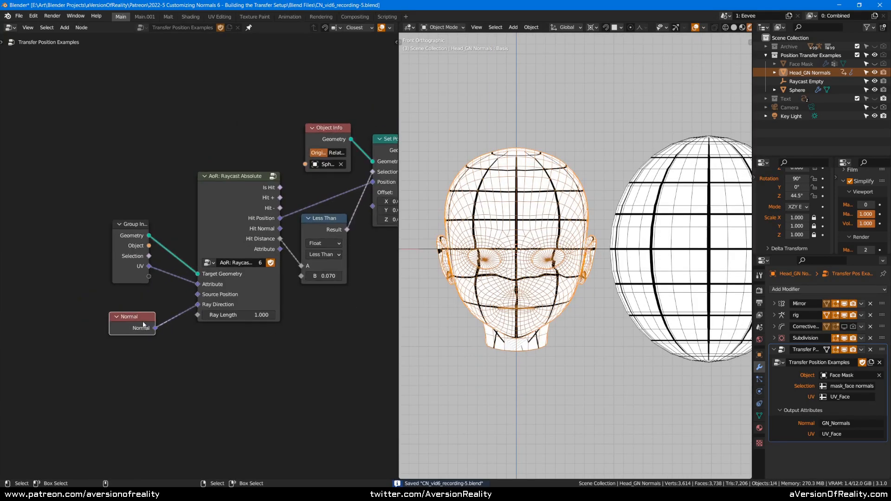
shift+middle_drag(662, 225, 646, 240)
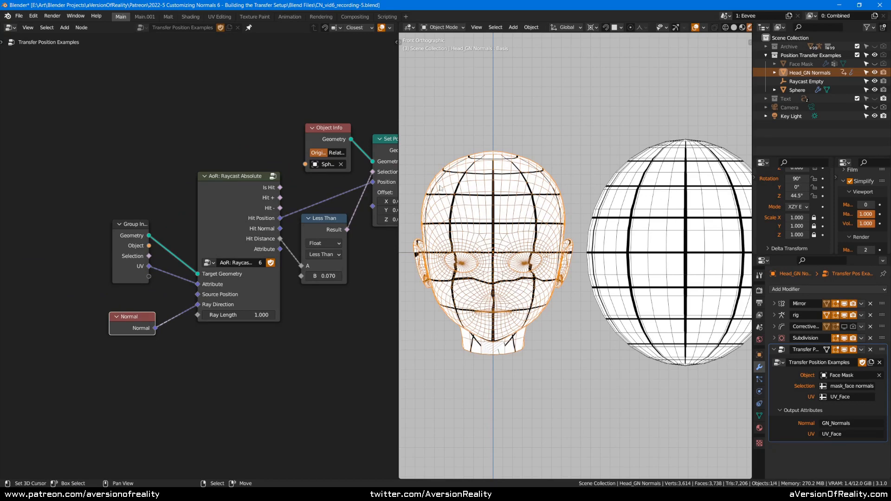
middle_drag(461, 207, 499, 216)
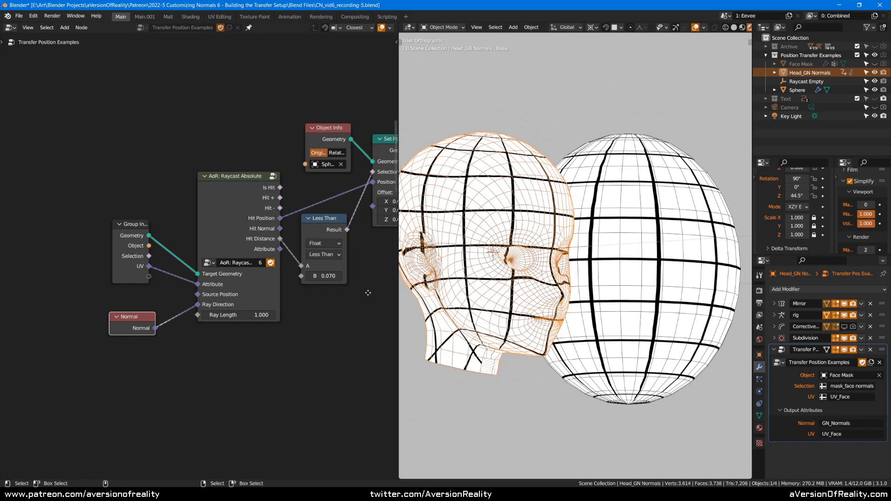
middle_drag(368, 294, 84, 366)
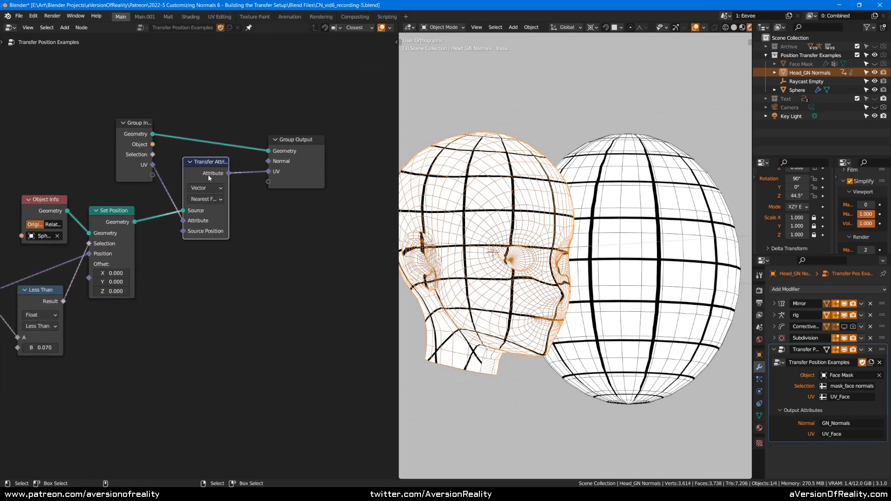
ctrl+shift+click(130, 222)
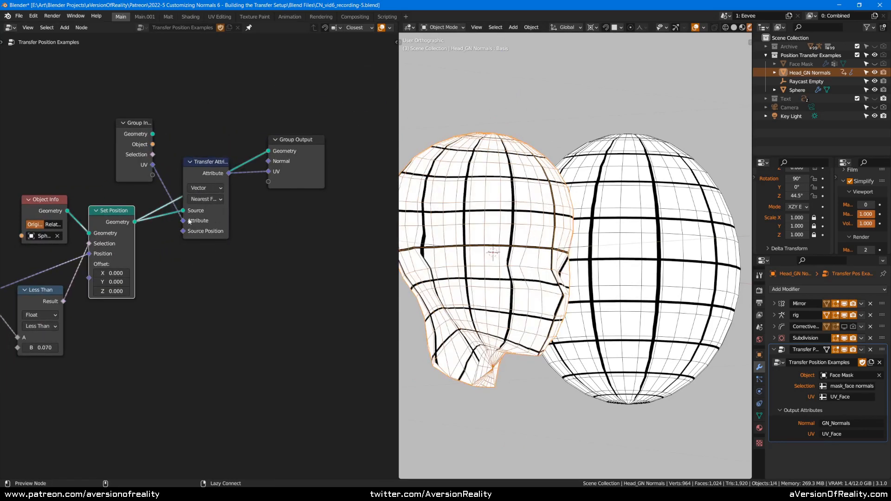
middle_drag(580, 206, 503, 211)
ctrl+shift+click(148, 145)
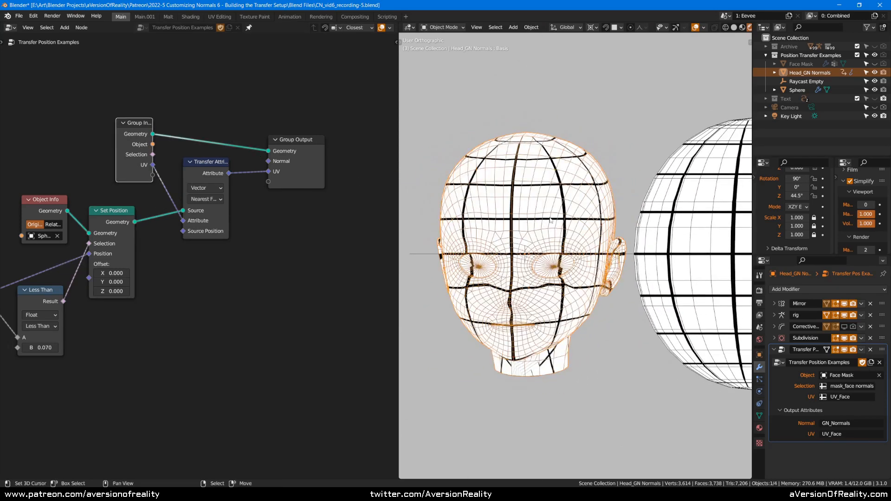
Examine the transferred UV grid around the head's eyes, nose and mouth from the side, above and three-quarter views
middle_drag(510, 297, 544, 301)
middle_drag(479, 306, 527, 292)
scroll(519, 286, up, 4)
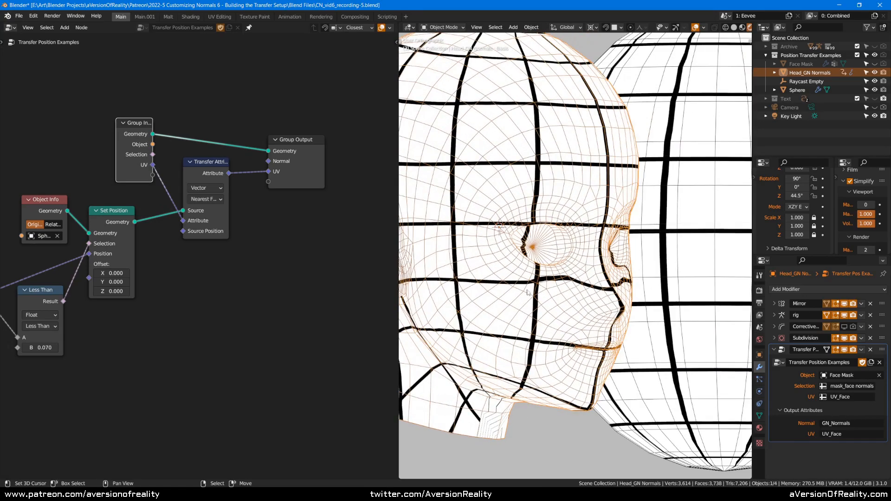
middle_drag(610, 294, 555, 292)
scroll(552, 279, down, 2)
middle_drag(526, 139, 511, 173)
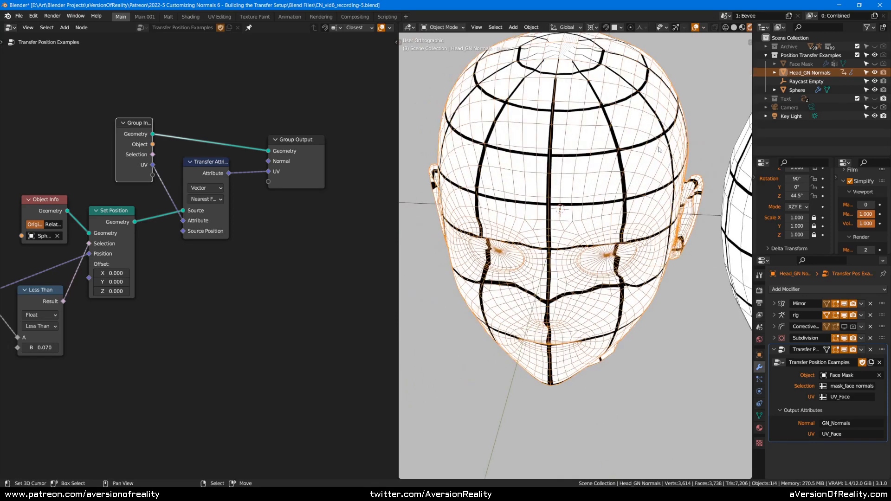
middle_drag(609, 192, 592, 201)
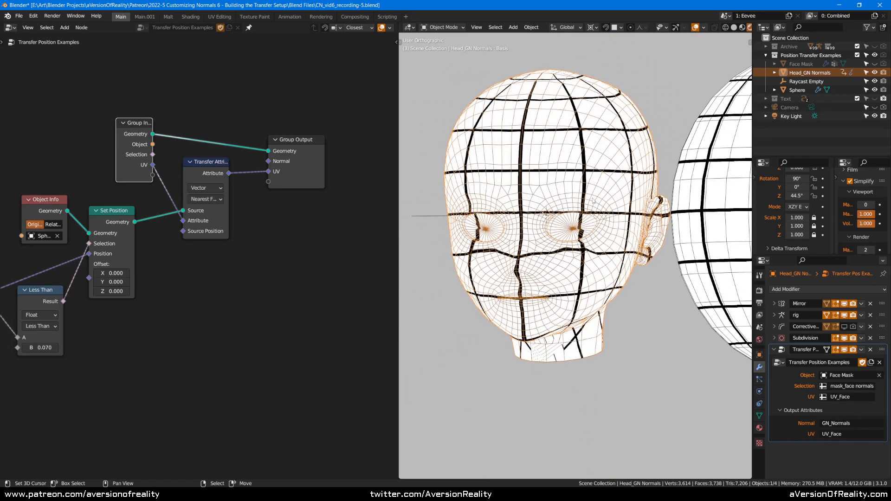
Enable the Flatten Nose and Flatten Eye Socket shape keys on the head mesh
click(758, 415)
scroll(867, 397, down, 3)
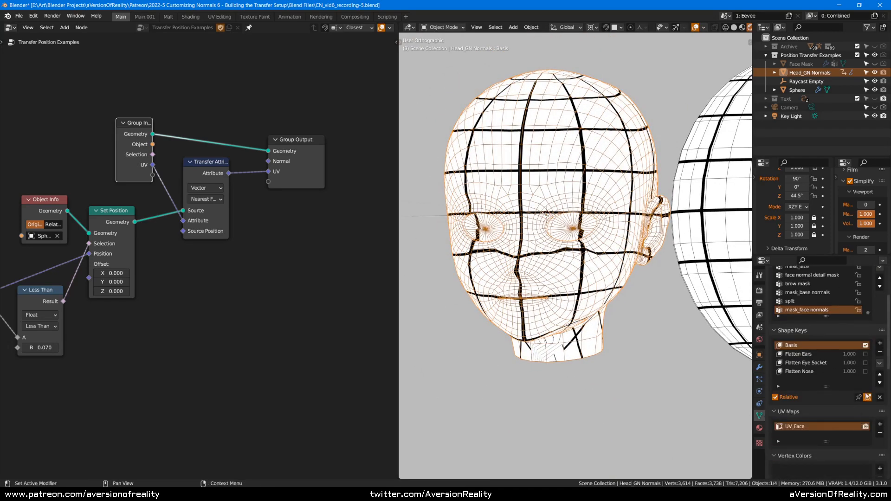
click(865, 371)
click(865, 362)
scroll(650, 264, up, 3)
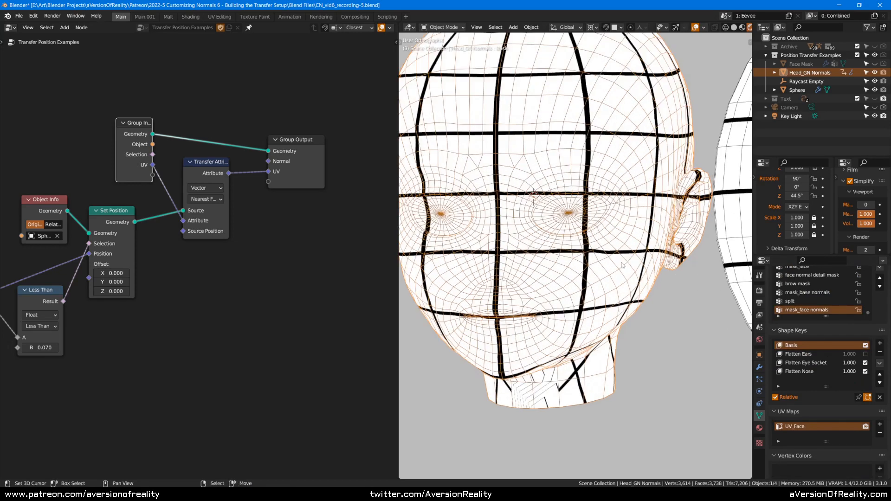
Examine the UV grid on the flattened face from the front, side and below
middle_drag(650, 264, 650, 266)
shift+middle_drag(461, 136, 482, 172)
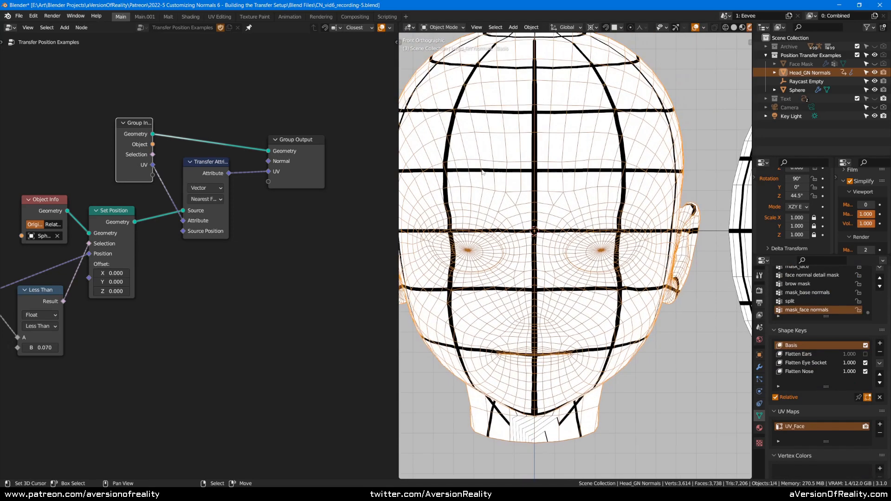
middle_drag(546, 337, 523, 313)
scroll(455, 260, down, 3)
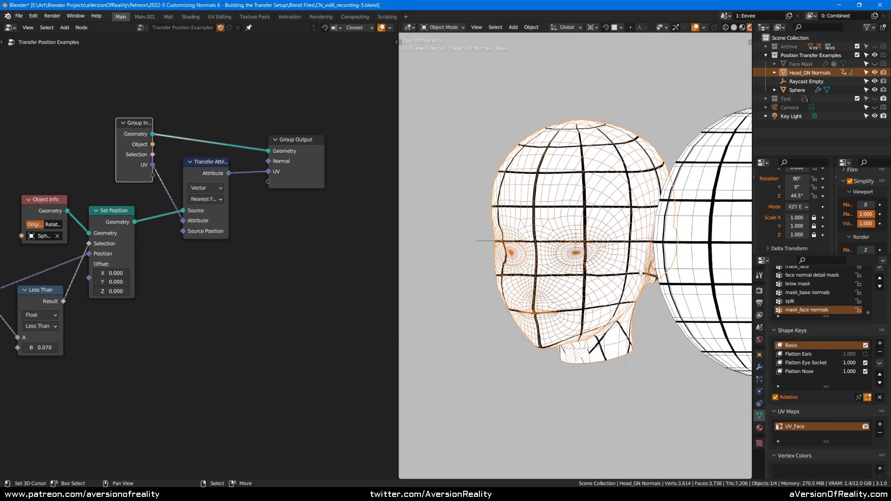
middle_drag(487, 267, 563, 263)
scroll(510, 267, up, 2)
shift+middle_drag(563, 262, 616, 286)
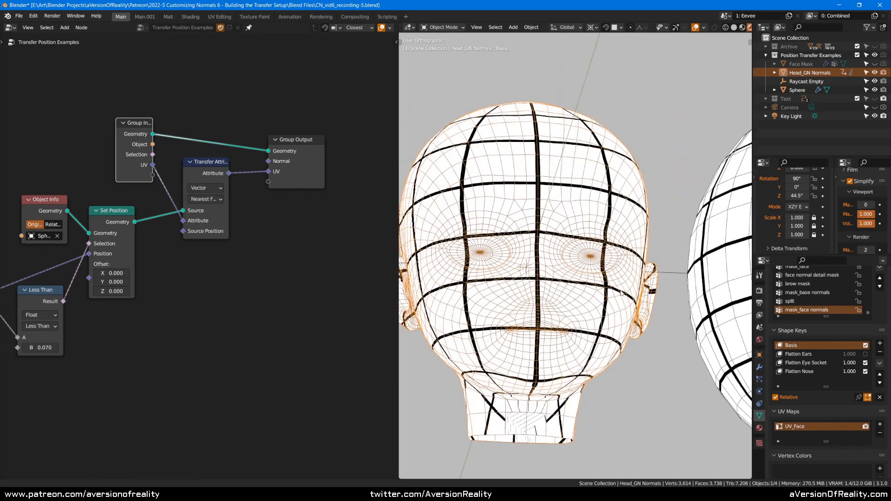
scroll(616, 286, down, 2)
key(KP_1)
Review the complete raycast node setup and compare the head's transferred UV grid with the sphere's from the front
click(198, 333)
middle_drag(198, 332, 364, 328)
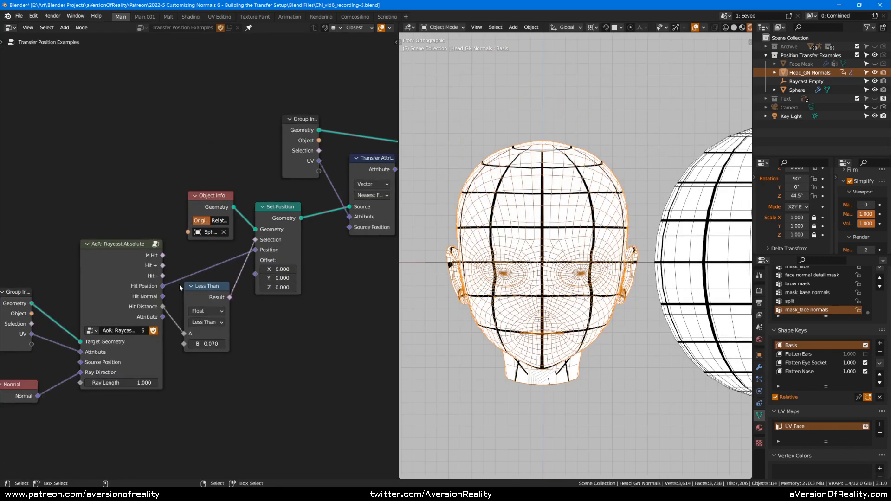
scroll(316, 331, down, 1)
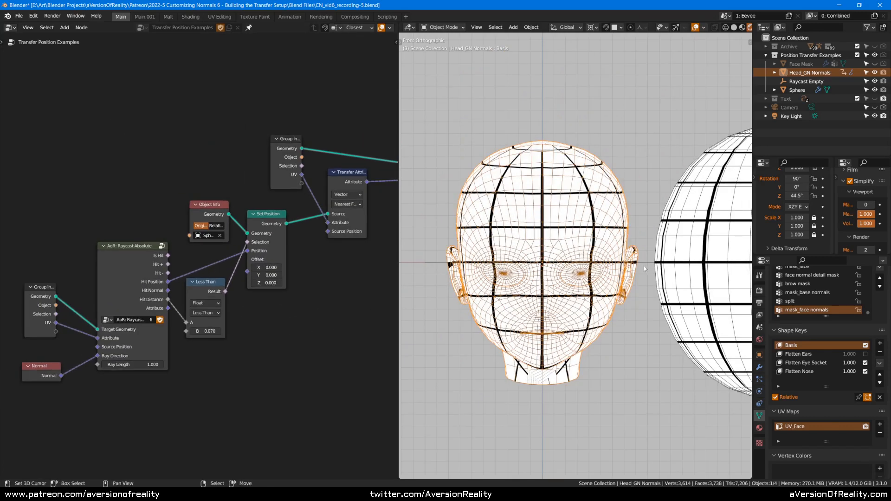
shift+middle_drag(644, 268, 637, 254)
middle_drag(588, 224, 634, 222)
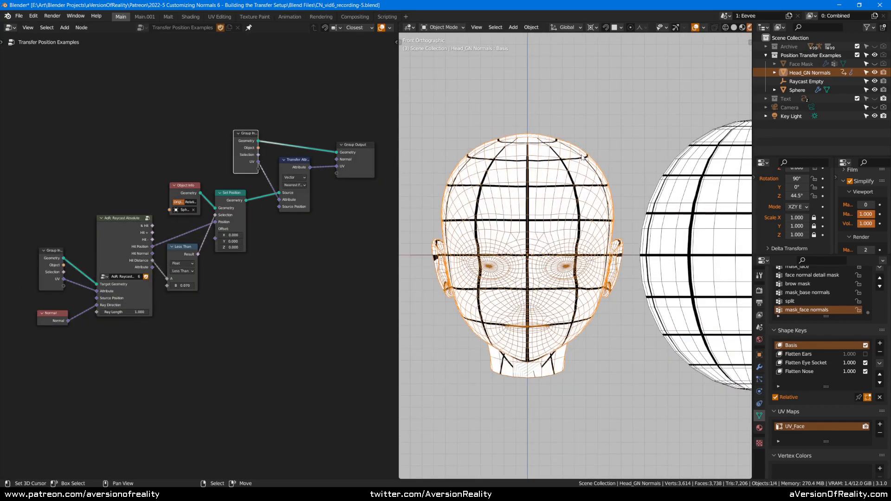
middle_drag(581, 157, 630, 207)
key(KP_1)
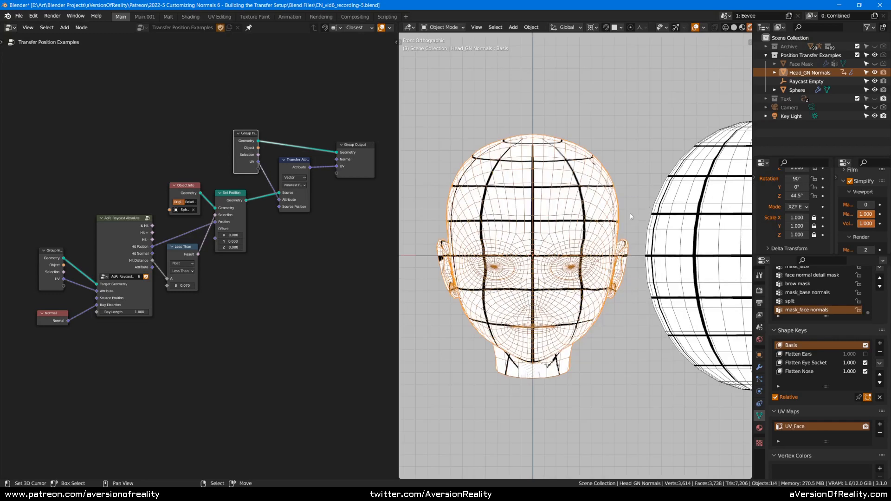
scroll(666, 226, up, 2)
click(665, 226)
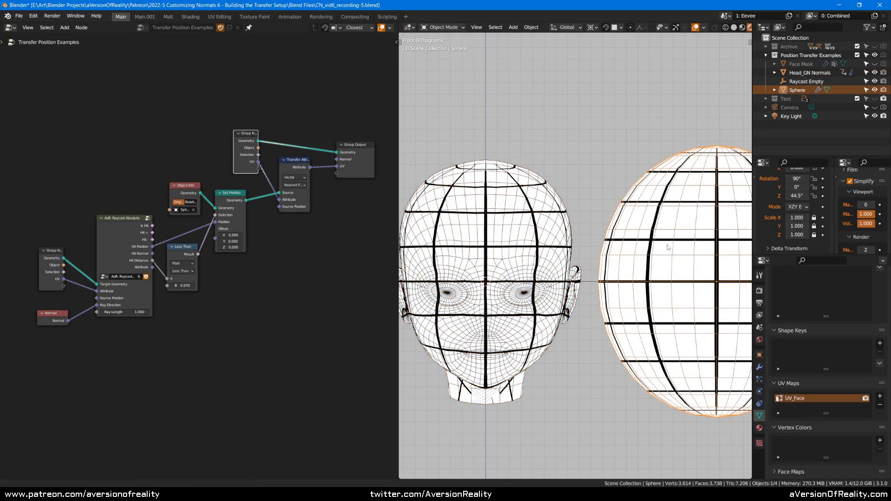
shift+middle_drag(676, 236, 674, 234)
right_click(537, 226)
shift+middle_drag(537, 226, 573, 231)
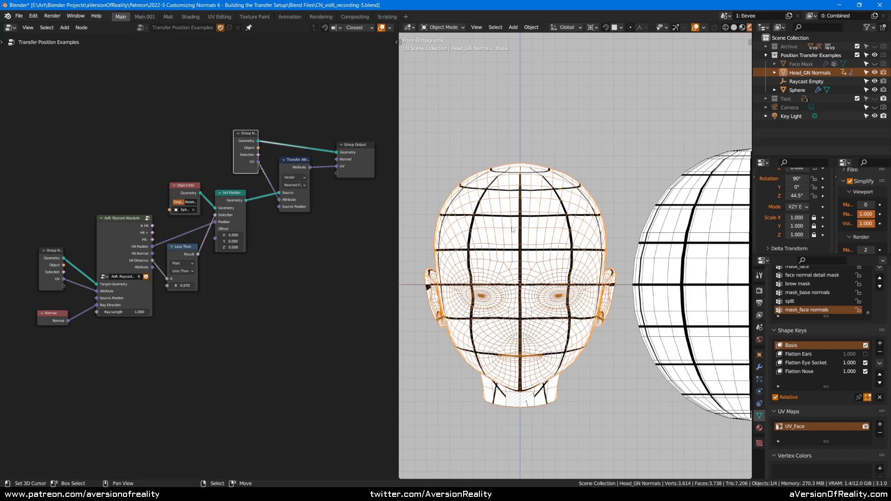
Delete the unconnected Vector node above the raycast setup
scroll(274, 204, down, 3)
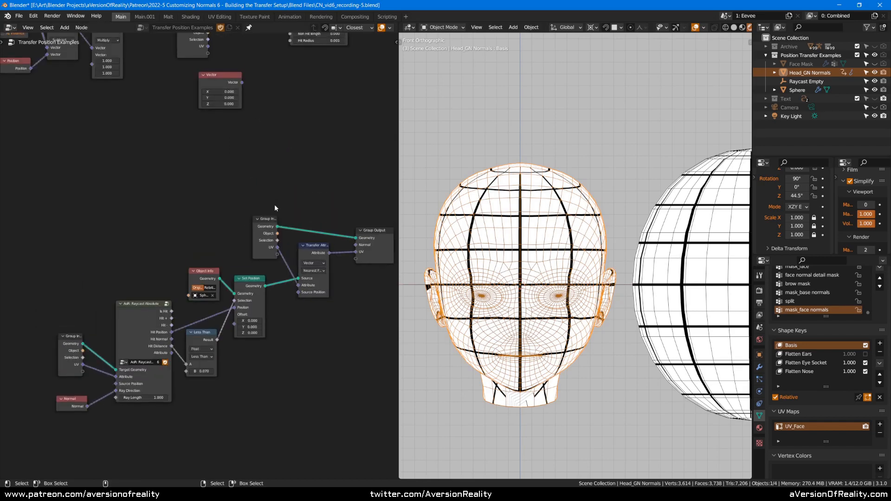
middle_drag(274, 204, 213, 246)
scroll(213, 246, up, 1)
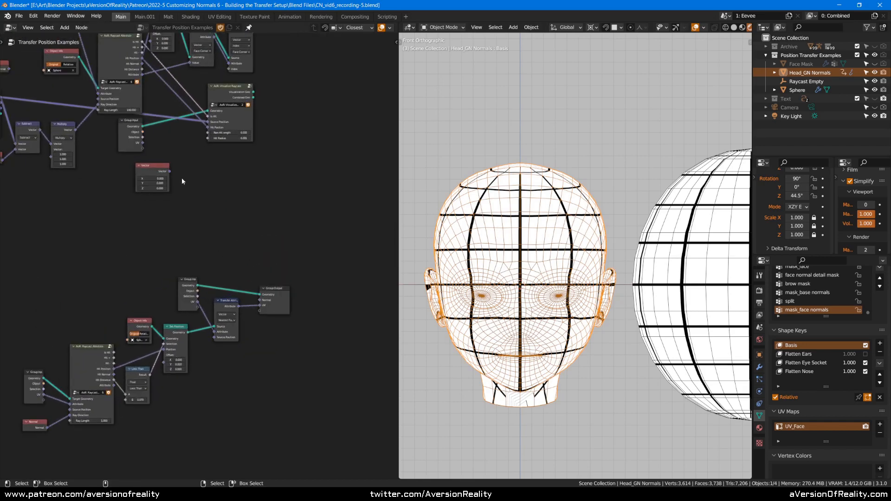
key(x)
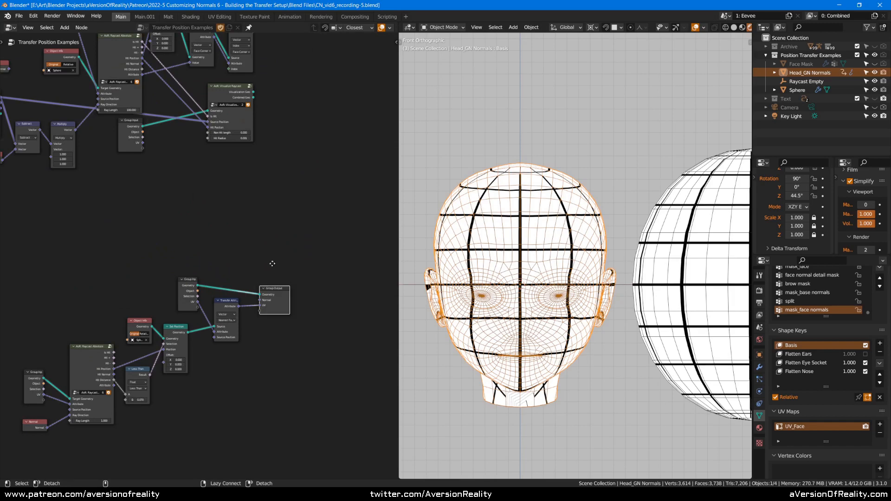
Detach the Group Output node from the raycast setup and move it beside the Transfer Attribute setup with the Mix node
key(alt+d)
click(230, 160)
middle_drag(187, 165, 322, 300)
key(g)
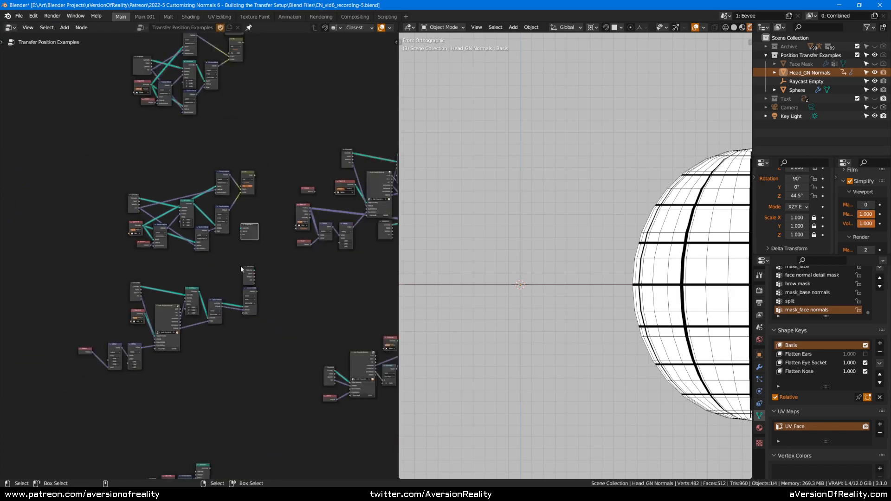
click(254, 107)
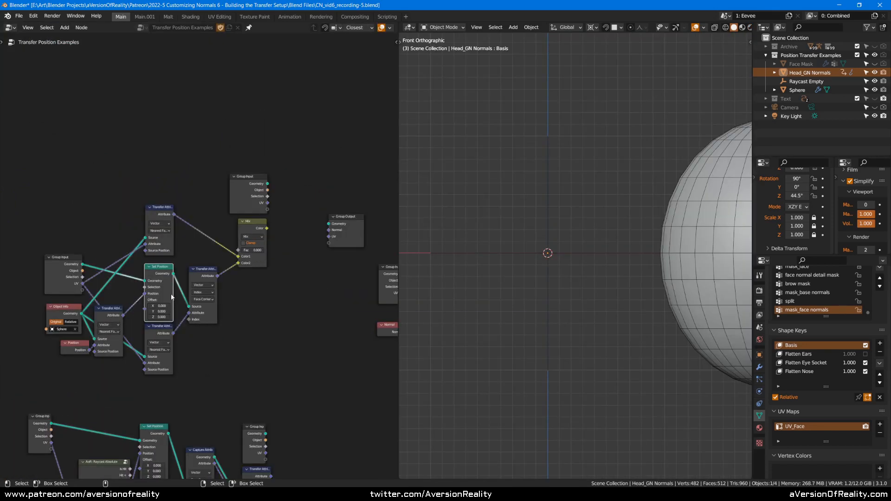
Output the Set Position geometry of the Mix node setup and move Group Output down towards the Capture Attribute raycast setup
ctrl+shift+click(165, 278)
click(345, 231)
key(g)
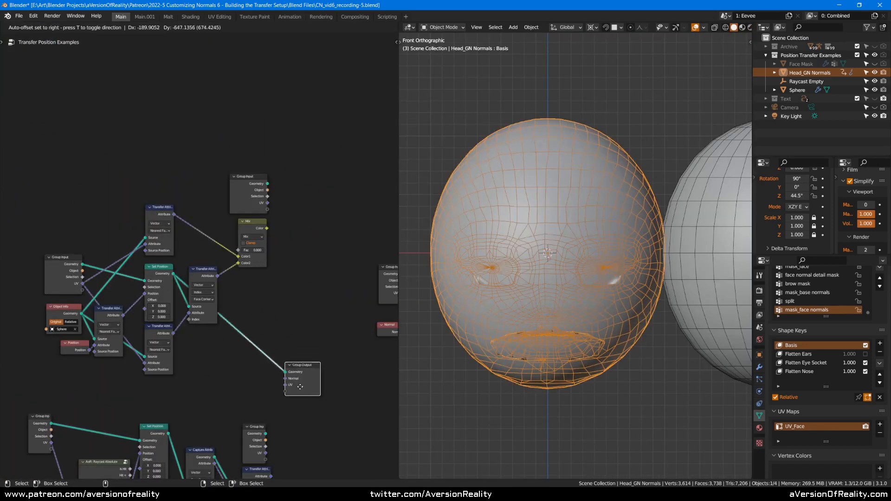
click(299, 415)
middle_drag(293, 421, 302, 255)
scroll(221, 284, up, 1)
middle_drag(220, 286, 253, 271)
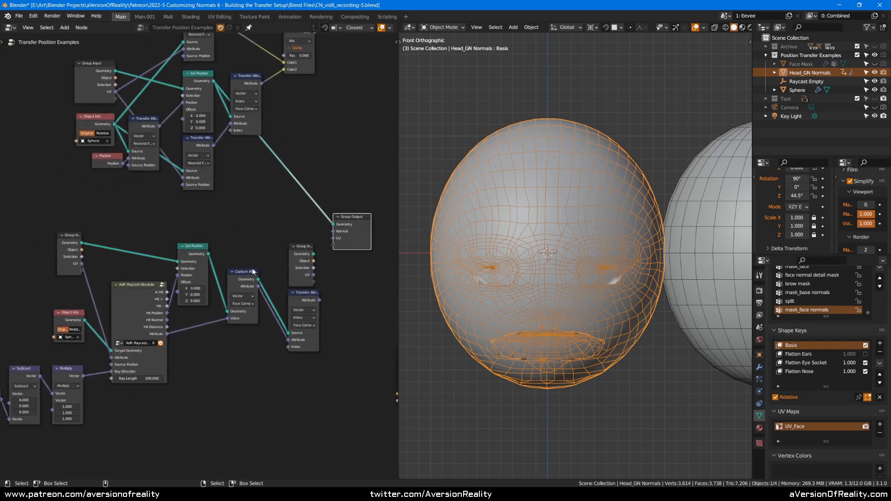
Output the Set Position geometry of the Capture Attribute raycast setup
ctrl+shift+click(200, 261)
middle_drag(319, 268, 254, 278)
scroll(254, 278, up, 4)
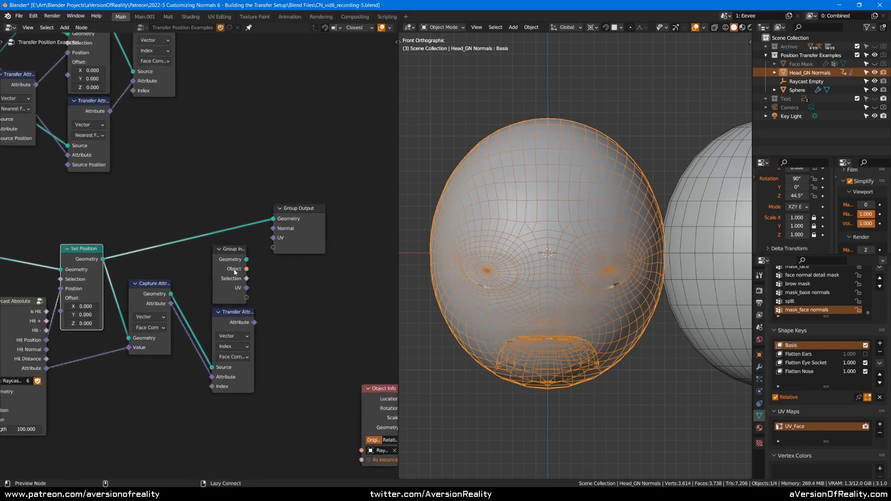
Output the unmodified Group Input geometry with the Transfer Attribute result as UV, and show the viewport in rendered shading
ctrl+shift+click(233, 270)
drag(255, 322, 276, 239)
key(z)
click(576, 209)
click(280, 209)
Detach Group Output, place it beside the raycast setup with the Less Than node, and output that setup's Set Position geometry
scroll(283, 215, down, 4)
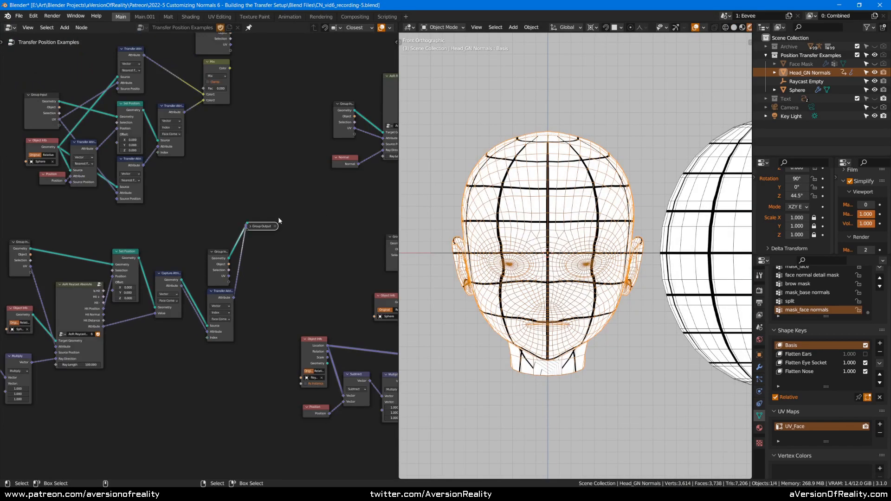
click(250, 226)
middle_drag(276, 229, 75, 290)
alt+drag(67, 293, 380, 182)
middle_drag(380, 182, 235, 257)
scroll(236, 257, up, 2)
drag(236, 257, 256, 219)
ctrl+shift+click(121, 186)
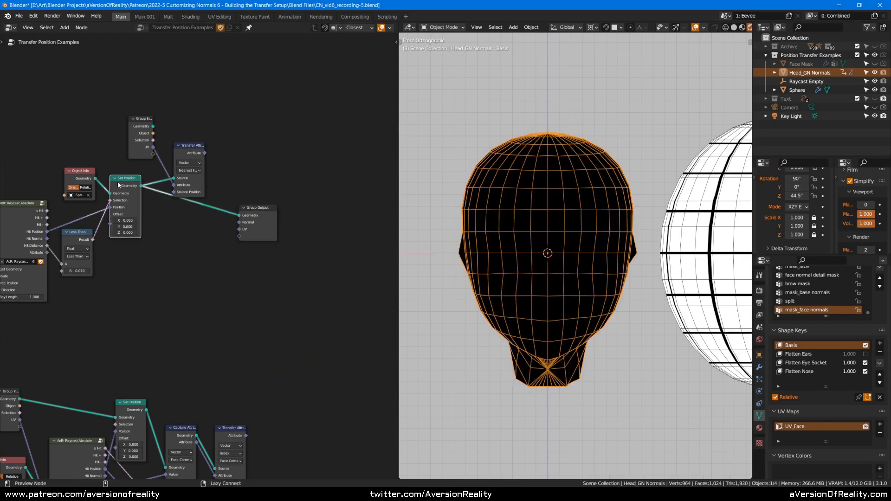
middle_drag(185, 242, 270, 240)
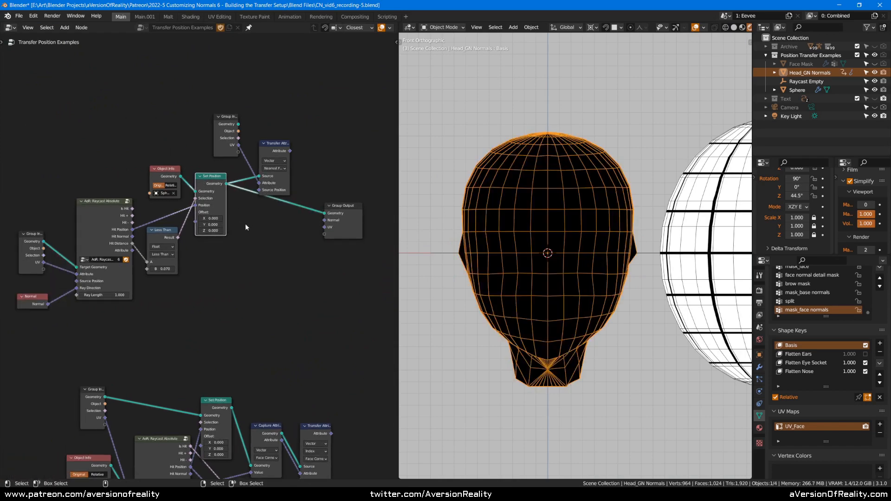
scroll(283, 210, up, 1)
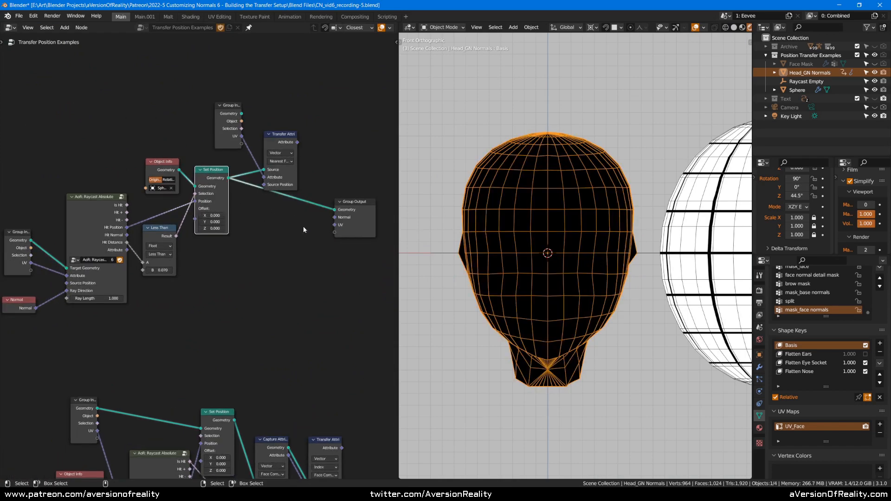
Output the Set Position geometry of the raycast setup with the Visualize Raycast node and place Group Output beside it
scroll(300, 276, down, 2)
middle_drag(299, 276, 291, 156)
drag(334, 117, 364, 250)
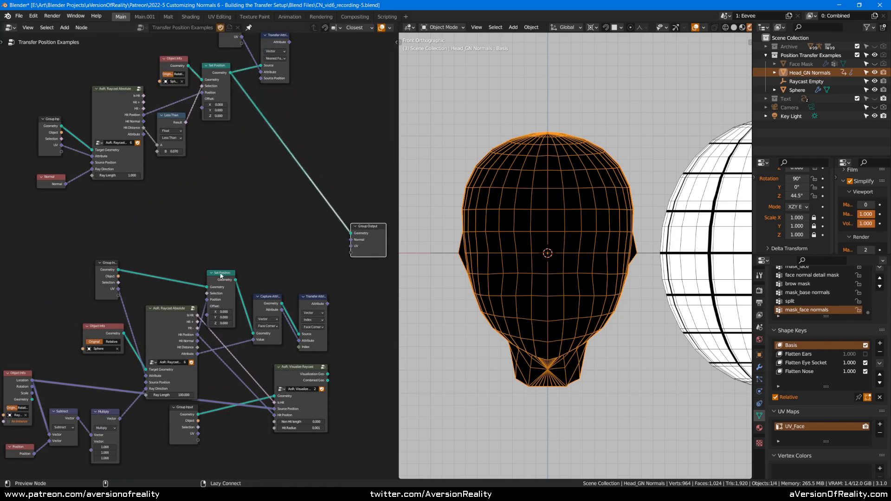
ctrl+shift+click(221, 274)
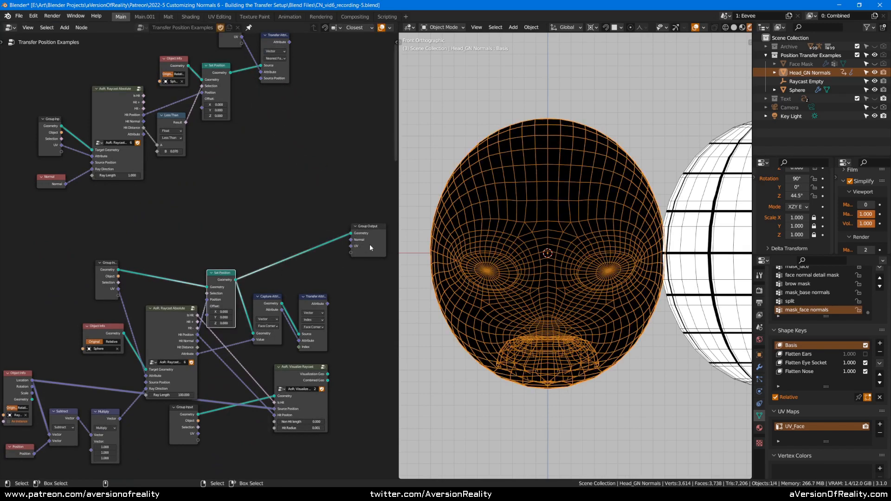
drag(369, 227, 374, 288)
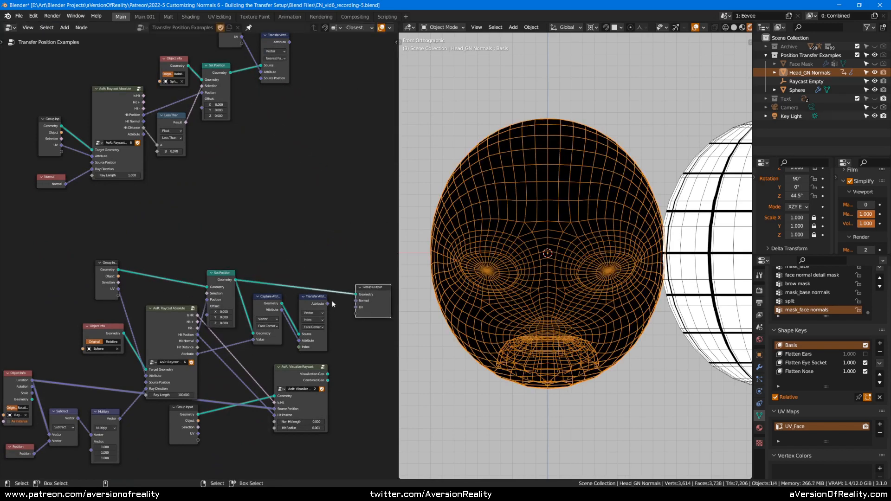
Move Group Output down beside the Transfer Attribute setup above the Fix Position Center Line node, and save the file
scroll(231, 321, down, 2)
key(g)
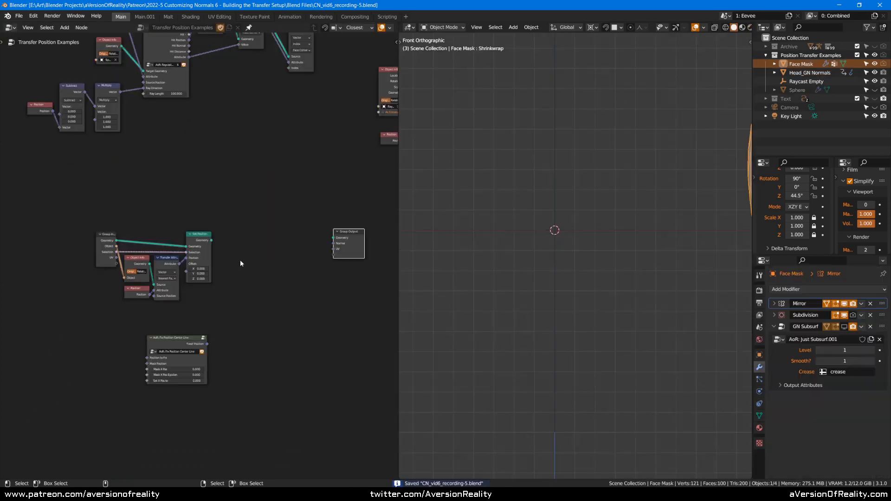
key(ctrl+s)
Output the Set Position geometry of the Face Mask transfer setup and show the head from the front
ctrl+shift+click(132, 266)
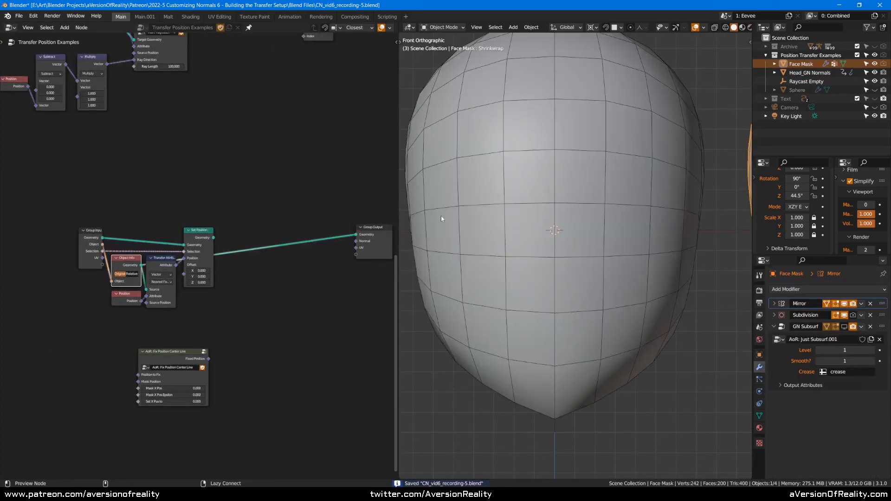
ctrl+shift+click(209, 240)
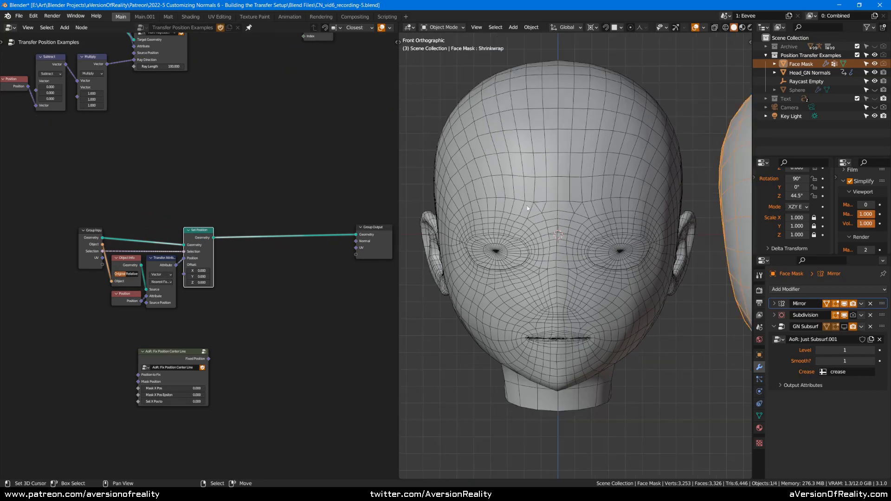
middle_drag(631, 241, 635, 159)
scroll(637, 159, up, 1)
key(KP_1)
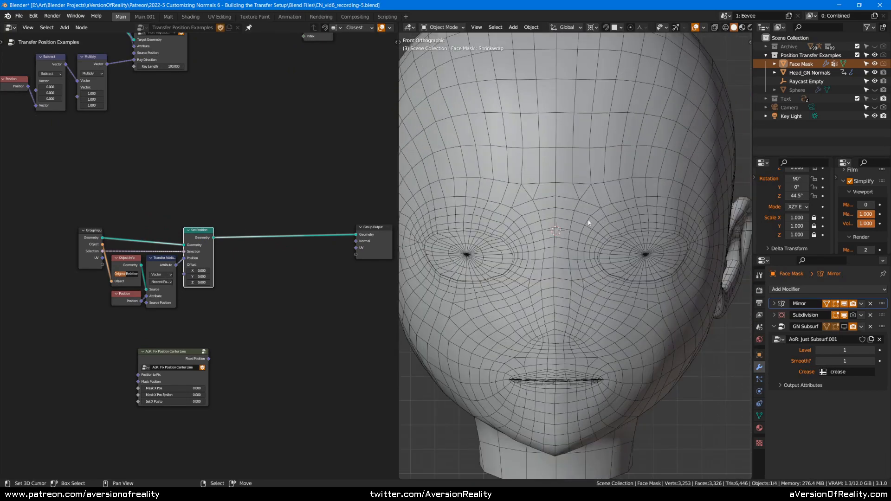
Select the head and compare its center line up close with the viewport Simplify subdivision limit at 1 and 0
click(552, 263)
scroll(549, 254, up, 6)
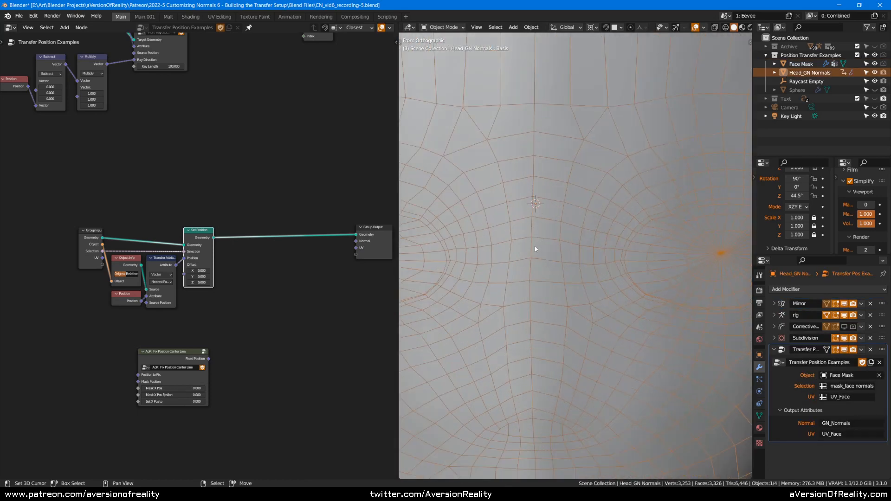
scroll(535, 212, down, 3)
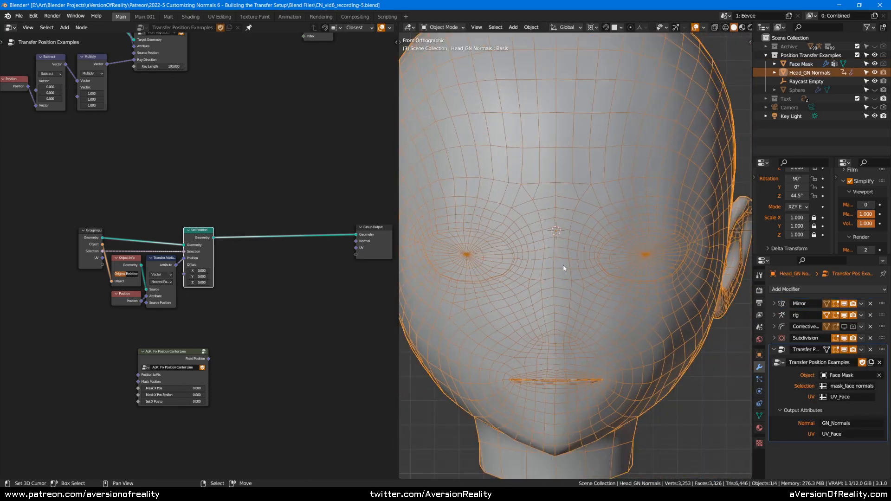
click(872, 205)
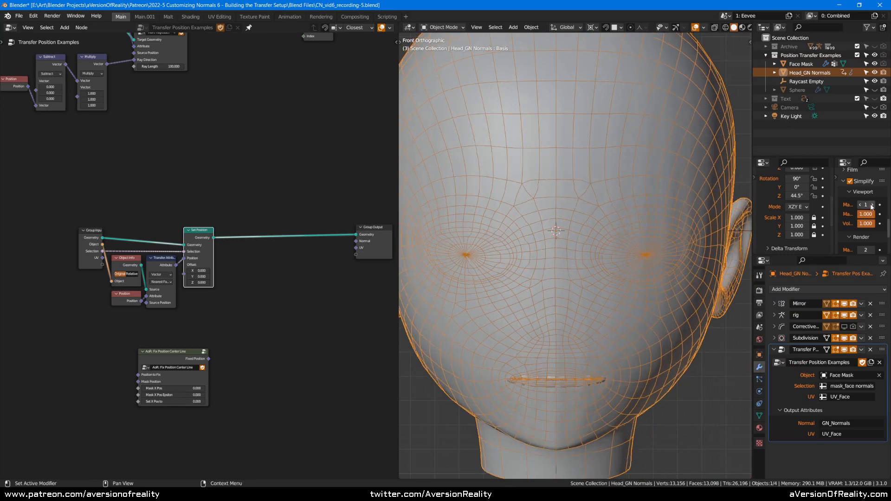
scroll(553, 231, up, 6)
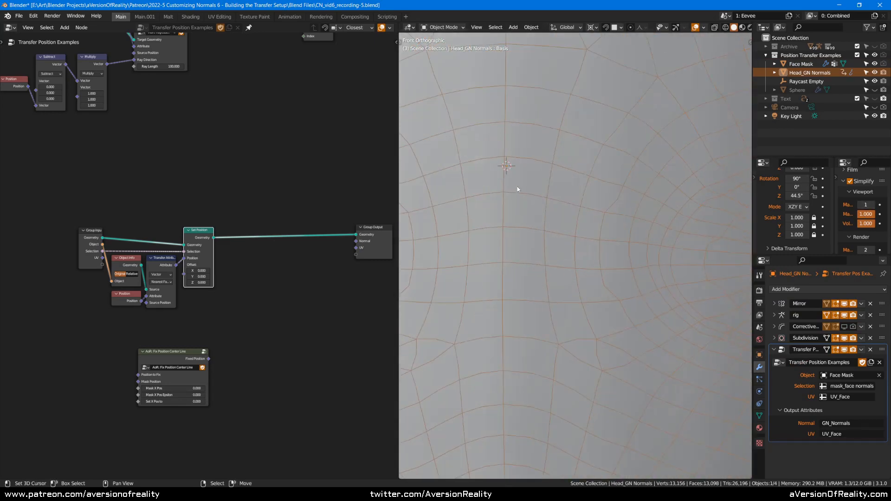
click(858, 206)
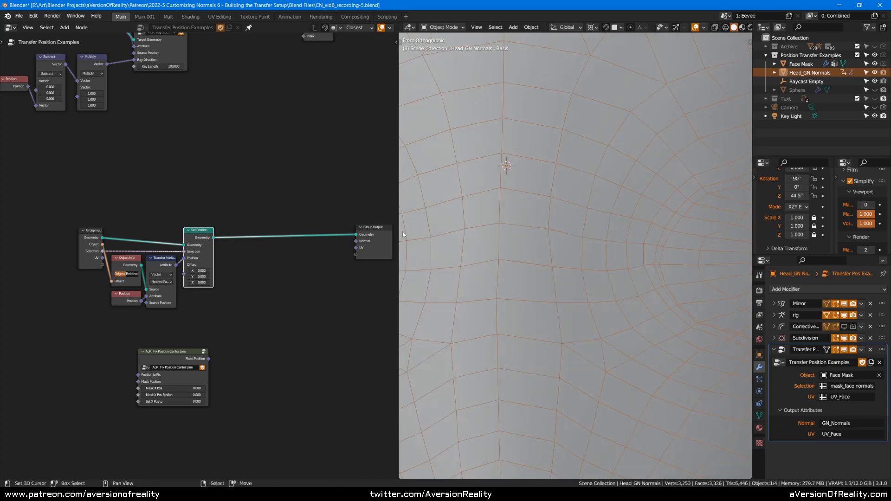
scroll(488, 195, down, 6)
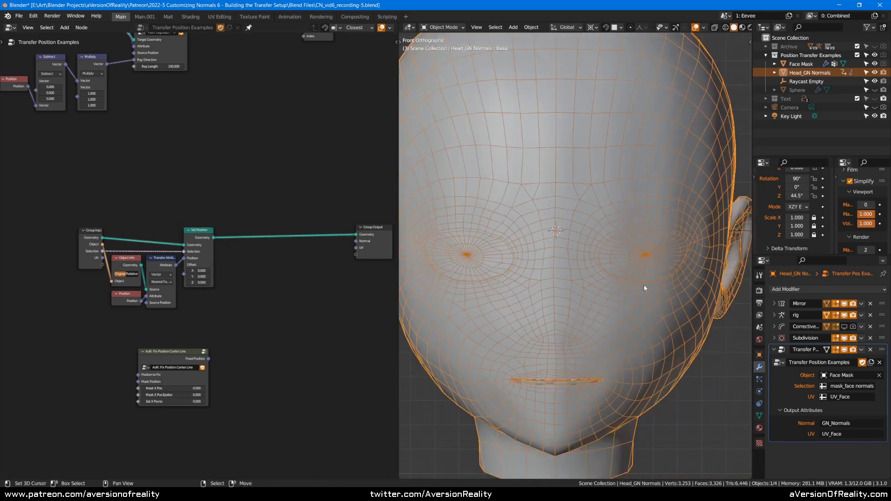
scroll(551, 302, down, 2)
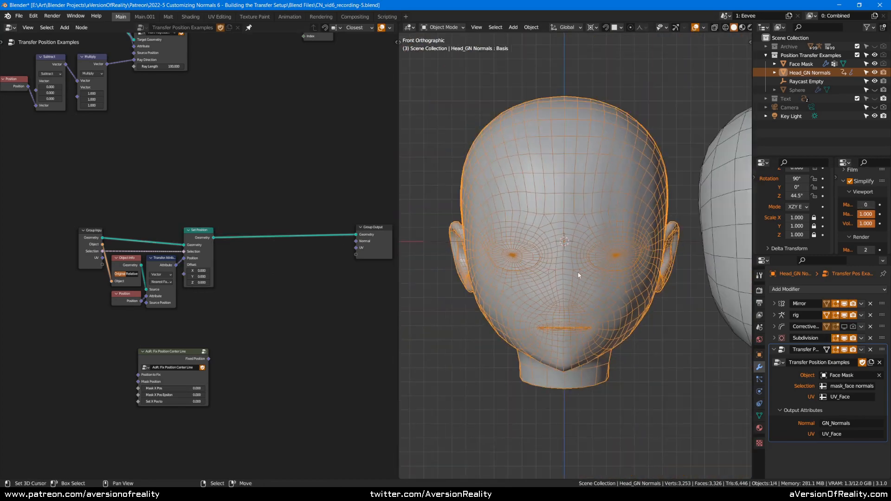
Switch the face mask's Mirror modifier off and back on in the viewport to compare its effect on the head
scroll(568, 200, up, 1)
shift+middle_drag(617, 195, 516, 206)
scroll(517, 206, down, 2)
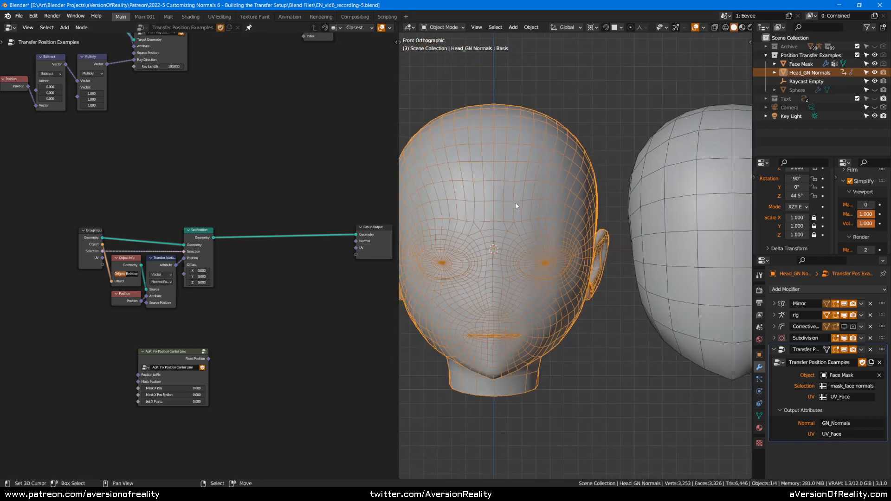
click(742, 233)
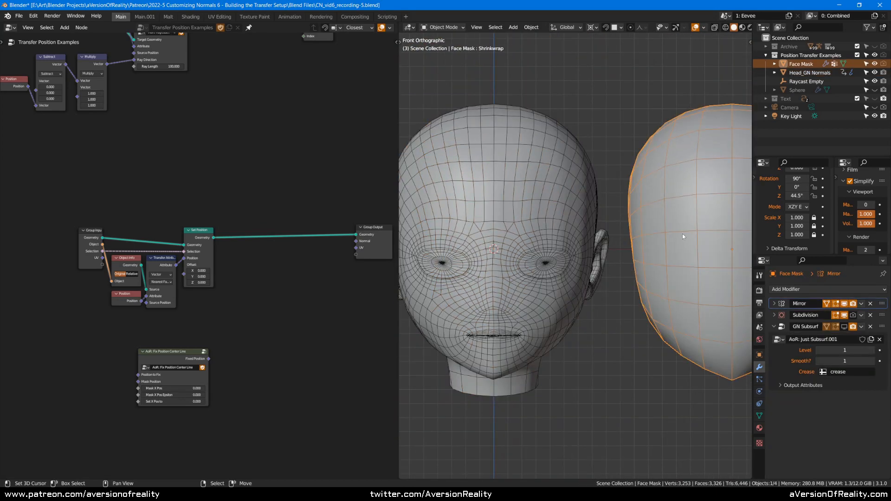
click(844, 304)
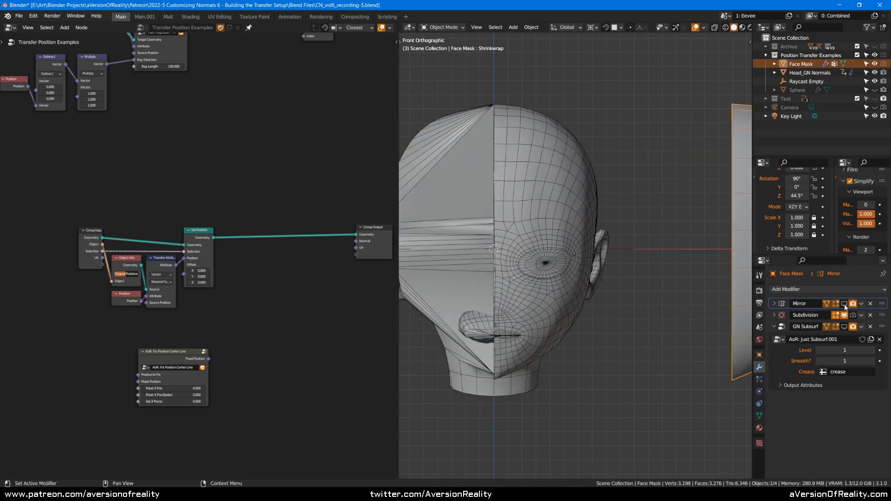
click(845, 304)
Rearrange the Fix Position Center Line node group and Group Output around the Set Position node
scroll(682, 246, down, 2)
scroll(575, 281, up, 2)
shift+middle_drag(510, 260, 574, 284)
scroll(574, 285, up, 2)
scroll(259, 278, up, 1)
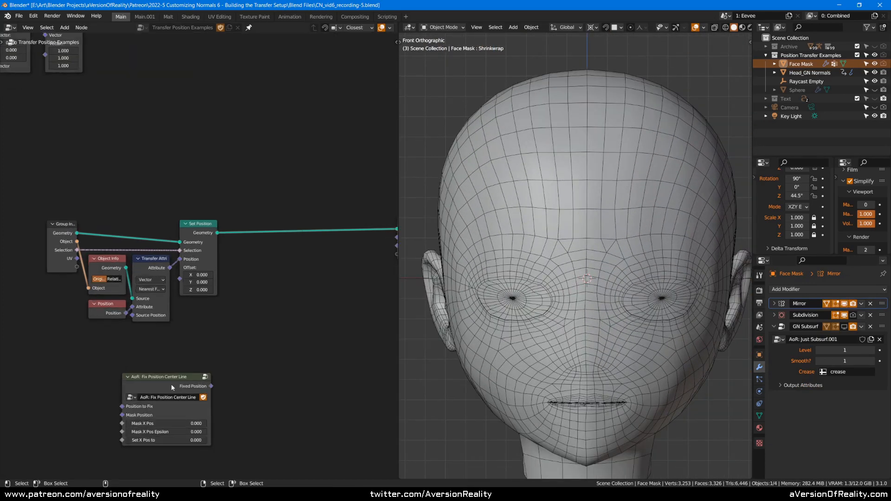
drag(181, 379, 303, 275)
middle_drag(302, 276, 262, 277)
scroll(257, 277, up, 1)
click(247, 269)
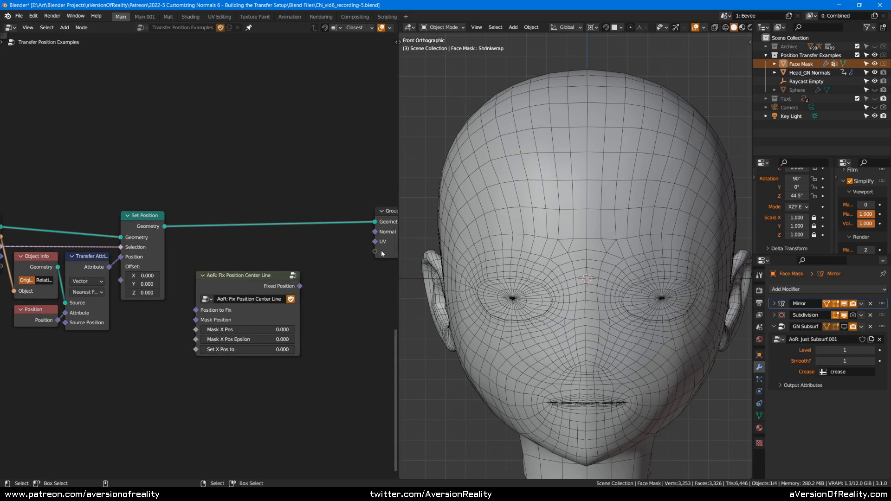
drag(383, 249, 372, 263)
drag(250, 275, 240, 274)
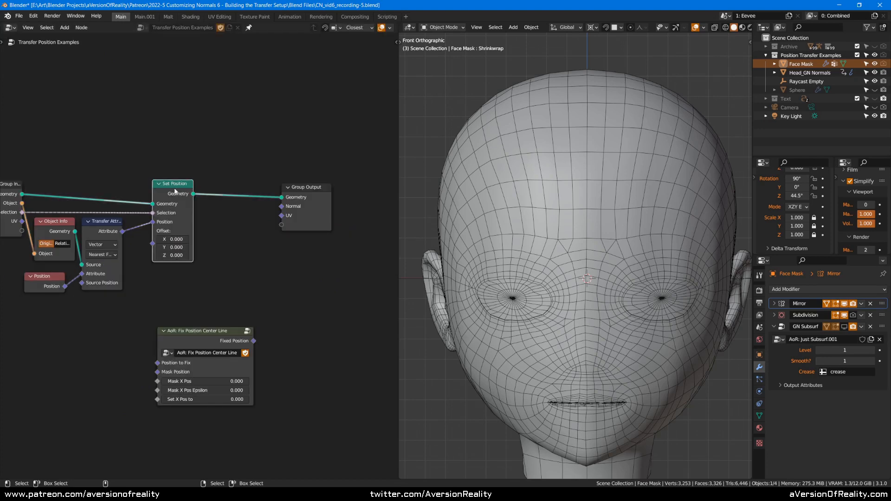
Insert Fix Position Center Line between Transfer Attribute and Set Position, and connect Position to its Mask Position input
drag(176, 194, 308, 194)
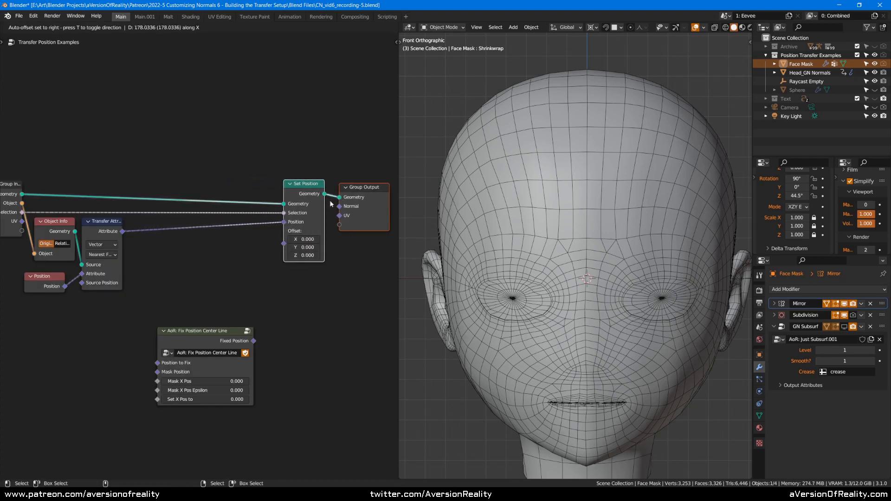
drag(210, 340, 202, 233)
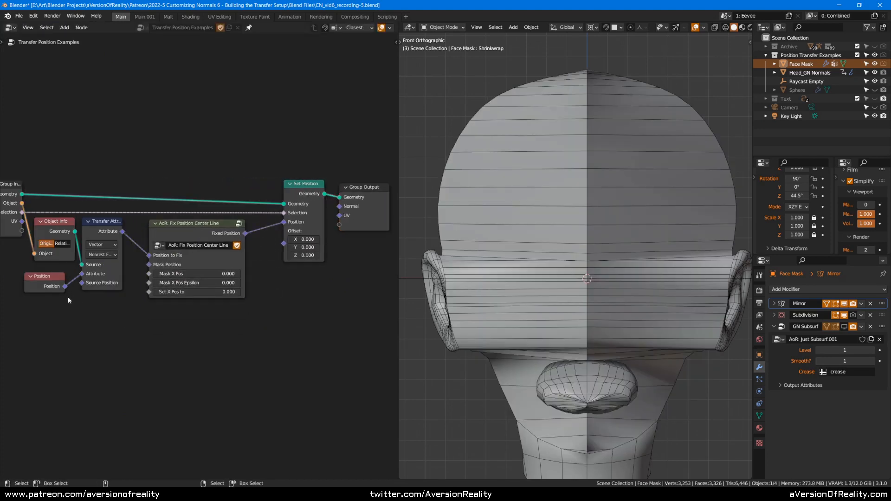
drag(65, 286, 149, 264)
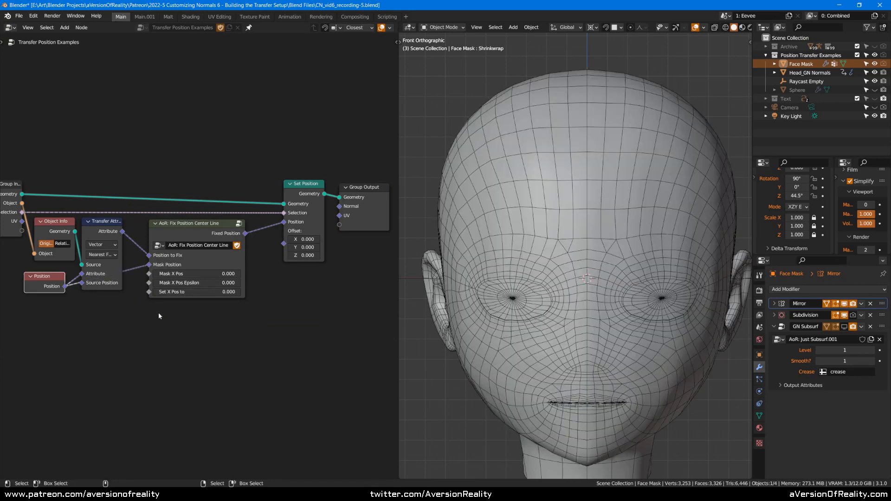
Mute and unmute the Fix Position Center Line node repeatedly to compare its effect on the head's center line
shift+middle_drag(632, 224, 621, 194)
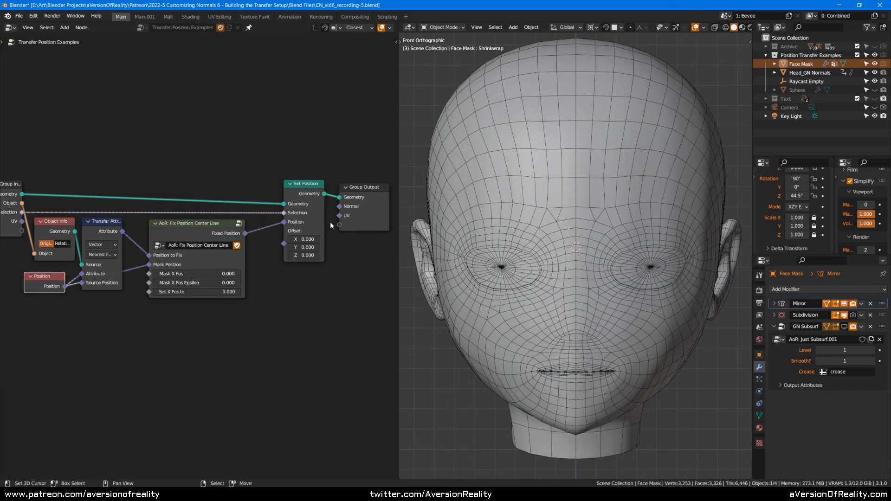
click(228, 227)
key(m)
key(m)
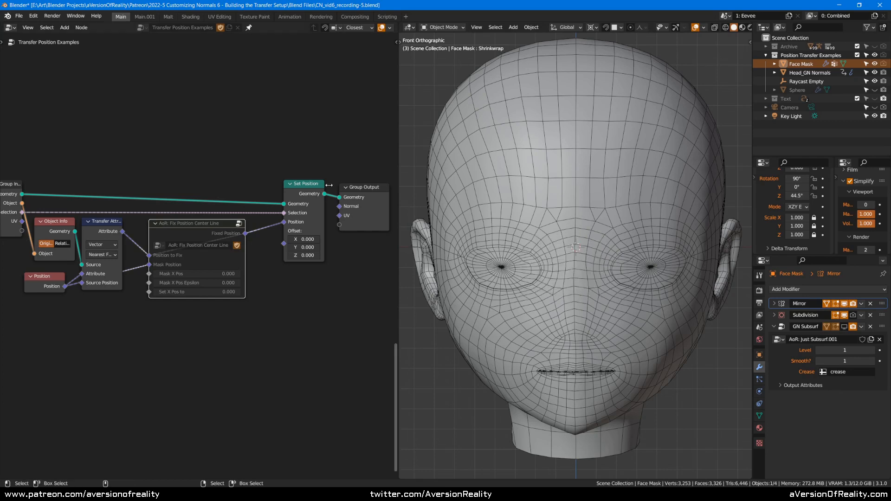
key(m)
key(m)
key(m)
key(m)
key(m)
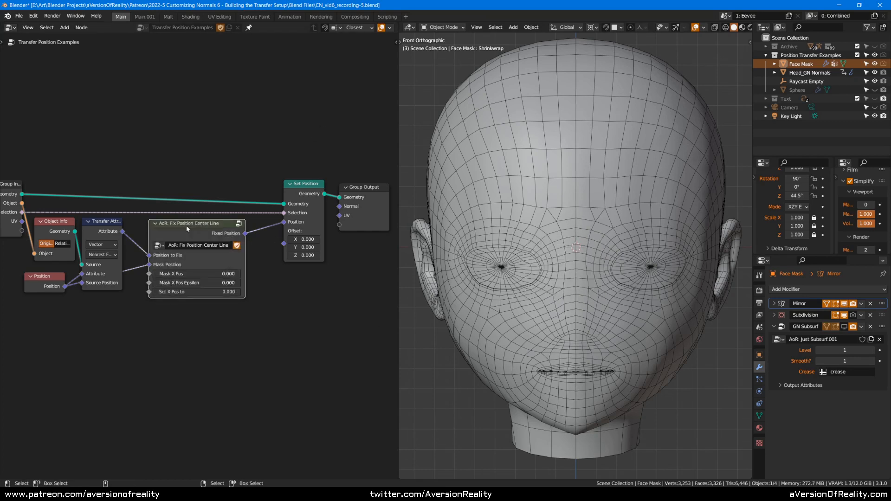
Review the inputs of the Fix Position Center Line node group and open the group to inspect its internal nodes
scroll(185, 225, up, 2)
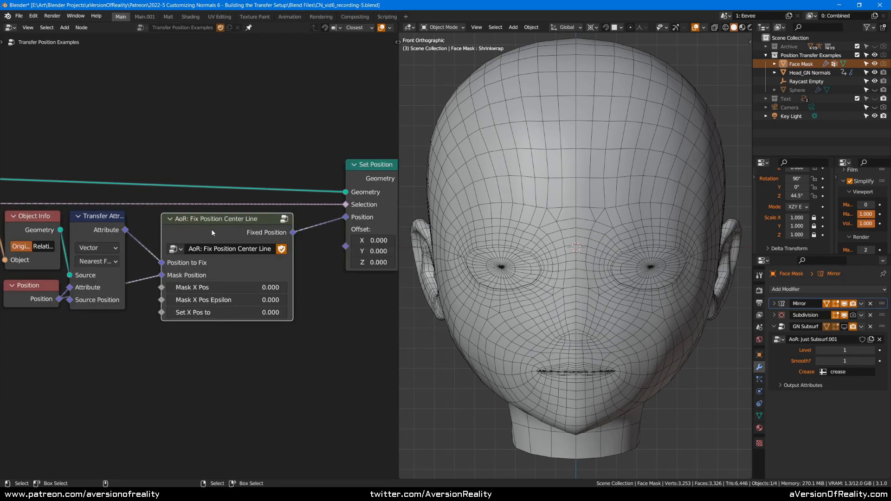
scroll(211, 235, down, 1)
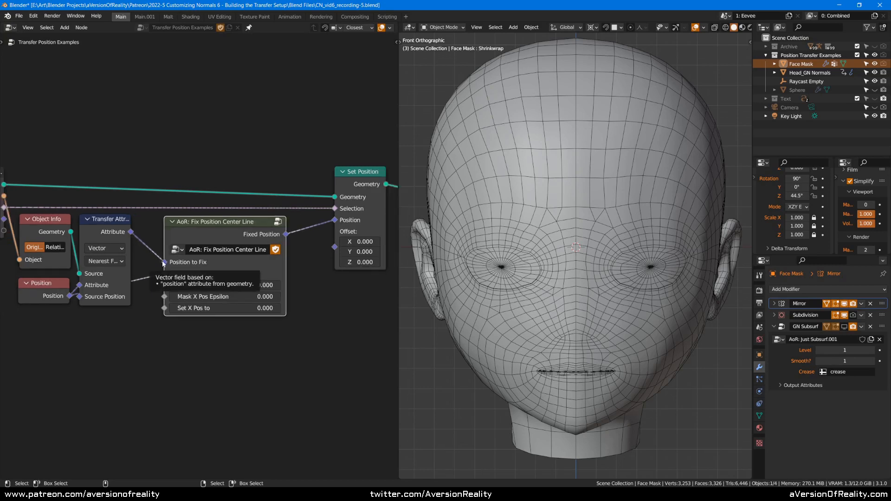
scroll(151, 279, up, 1)
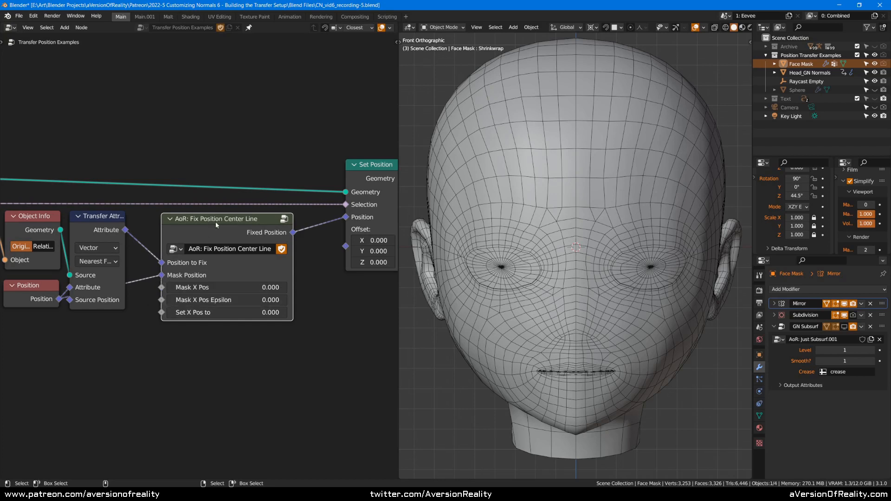
key(Tab)
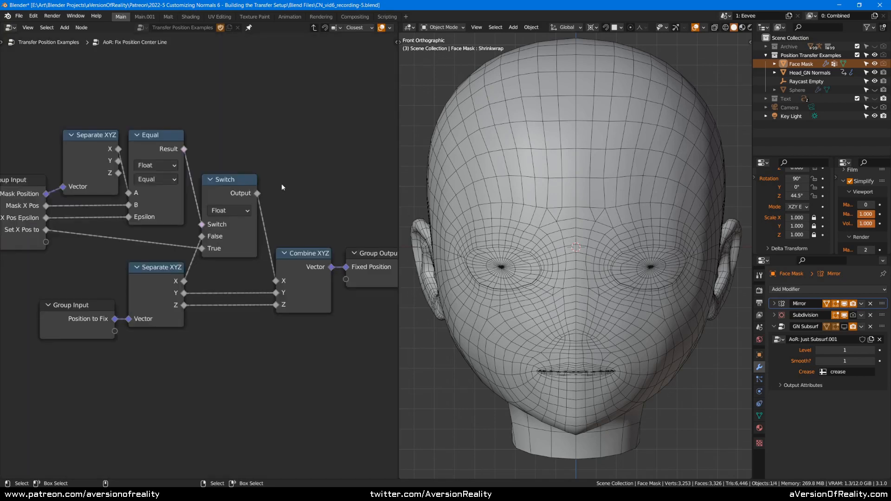
Examine the Separate XYZ, Equal and Group Input nodes that build the center line mask inside the Fix Position Center Line group
key(Home)
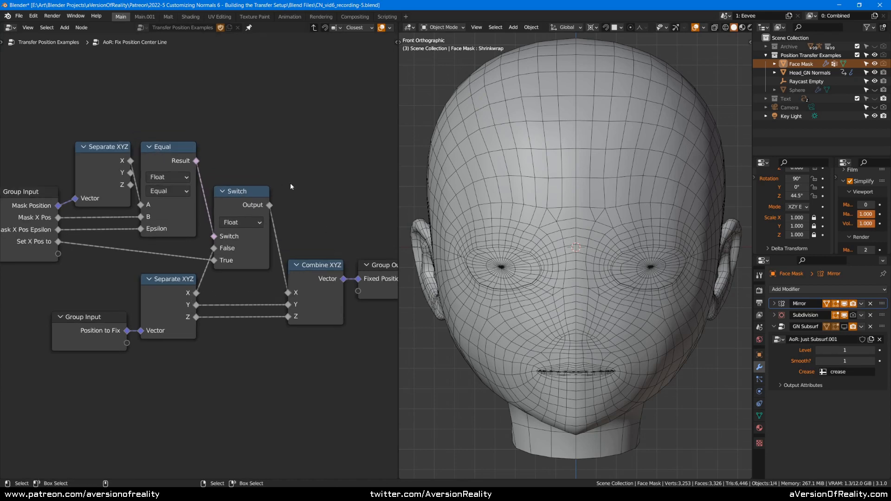
scroll(290, 183, up, 1)
middle_drag(307, 149, 324, 147)
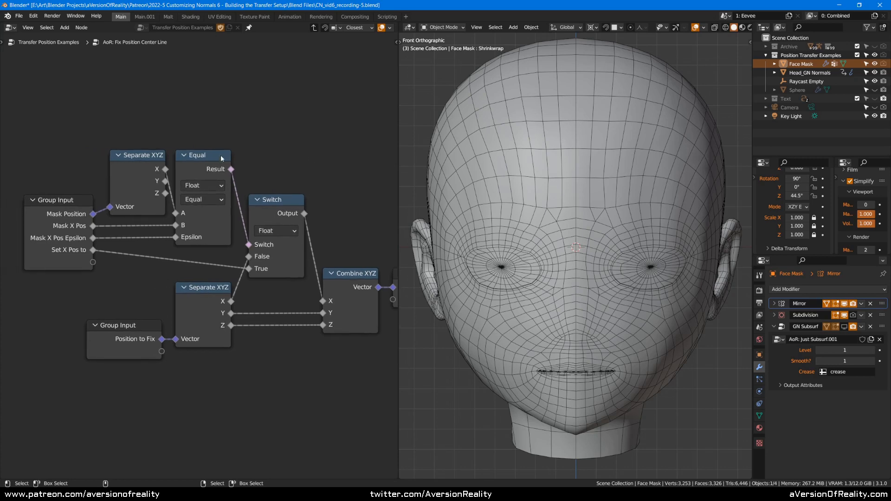
scroll(220, 155, up, 1)
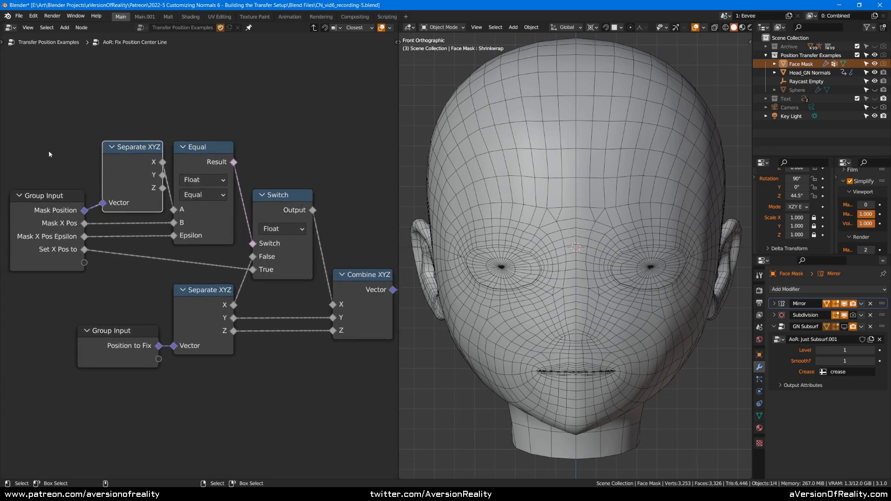
click(112, 175)
click(82, 162)
click(190, 215)
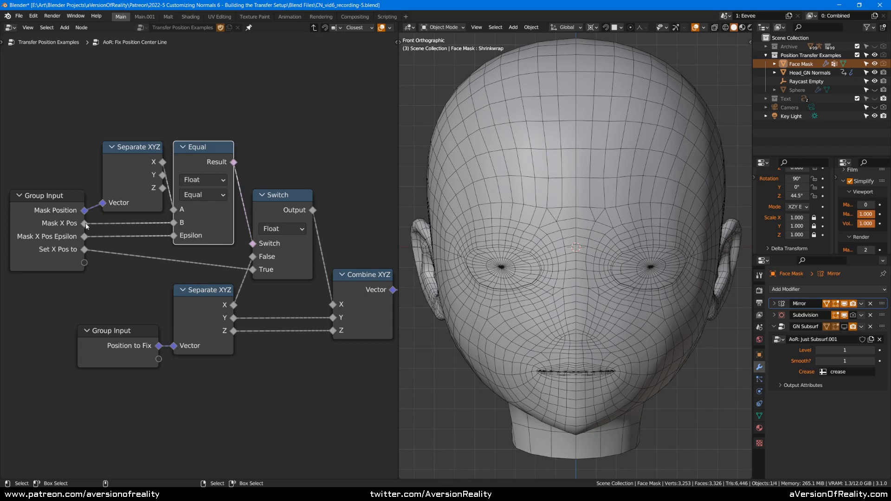
click(71, 208)
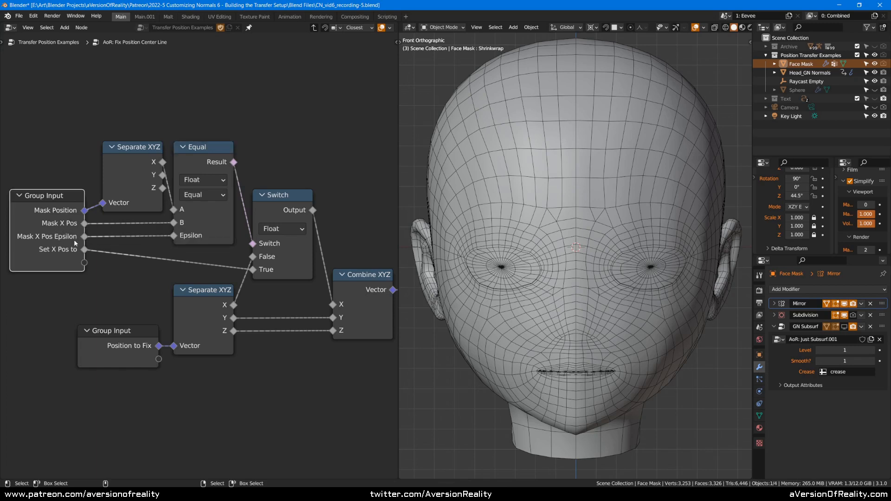
Set Mask X Pos Epsilon on the Fix Position Center Line node to 0.0001 and reopen the group
key(Tab)
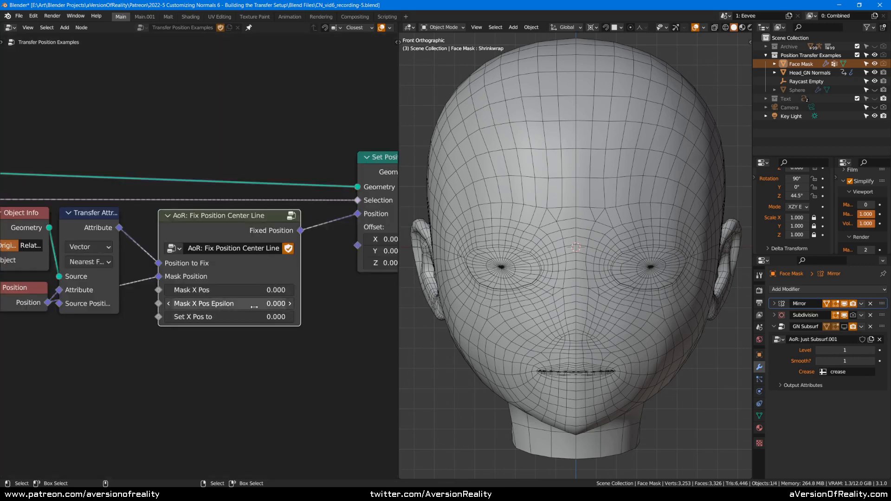
double_click(262, 303)
text(0.0001)
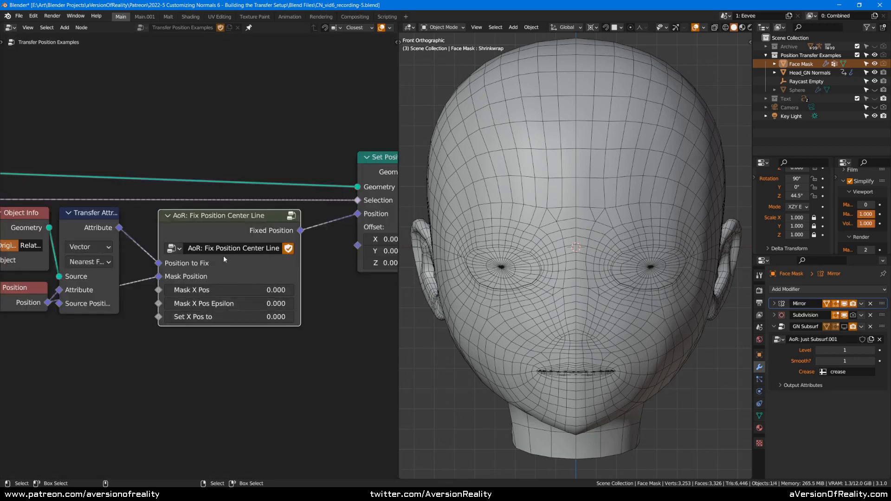
key(Return)
key(Tab)
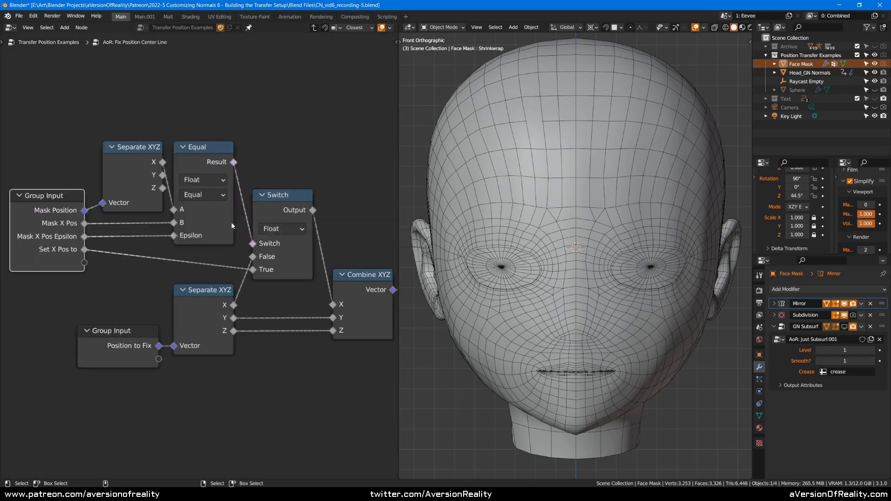
Trace how the Equal comparison drives the Switch node inside the group, and return to the parent node tree
click(208, 252)
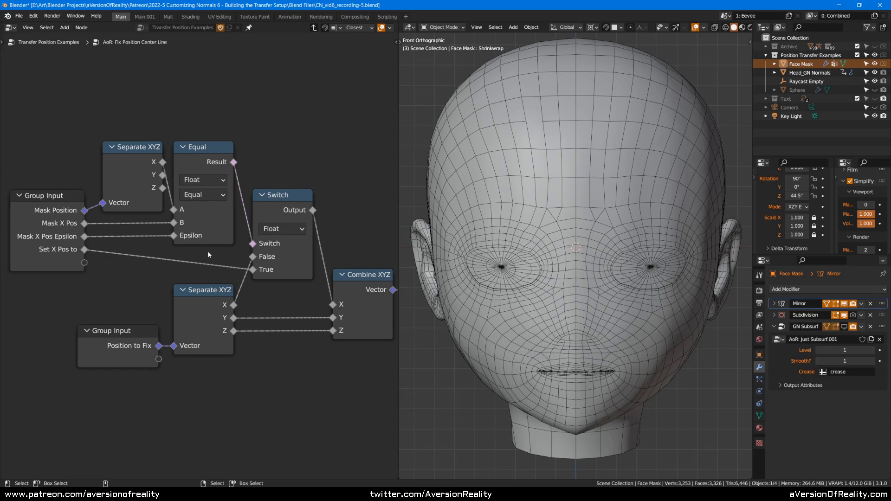
click(196, 164)
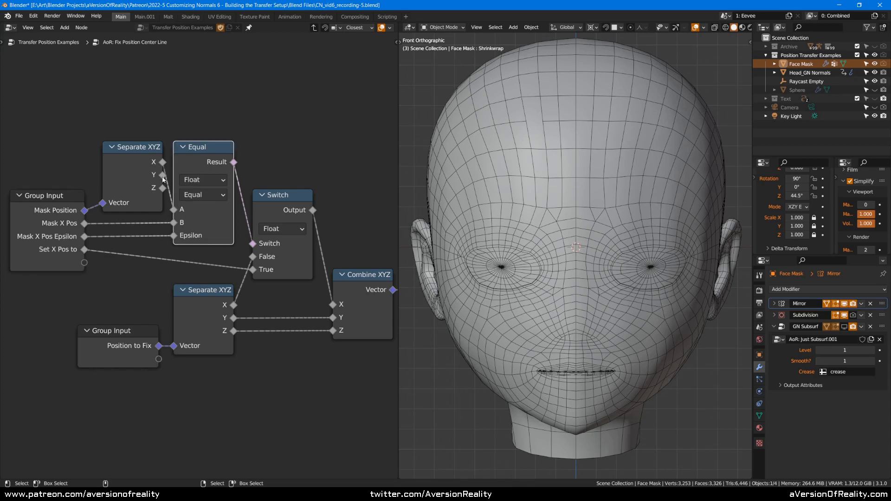
mouse_move(87, 214)
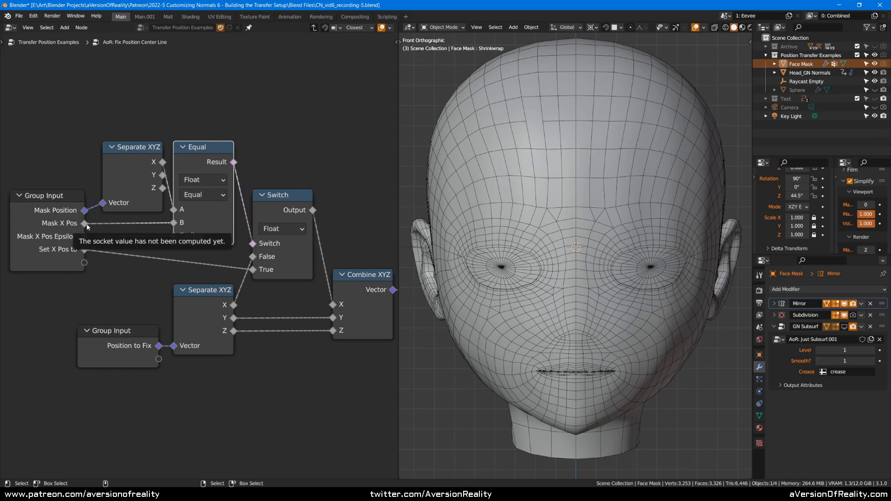
click(270, 213)
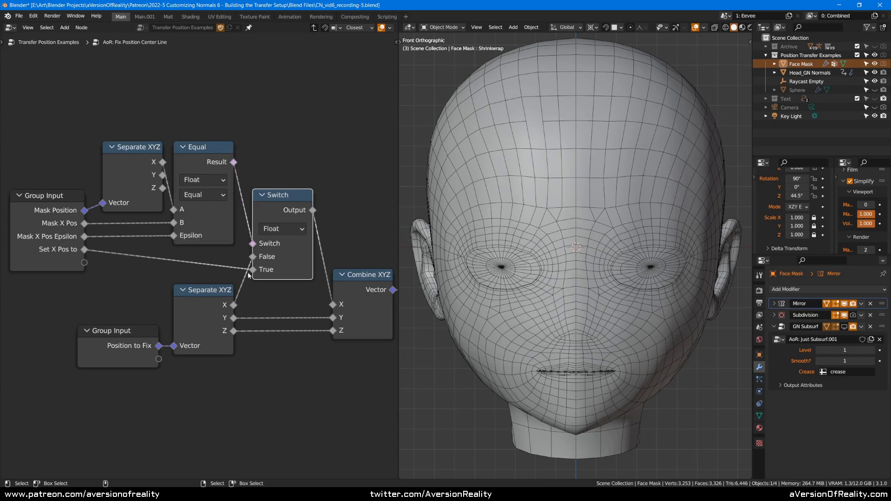
key(Tab)
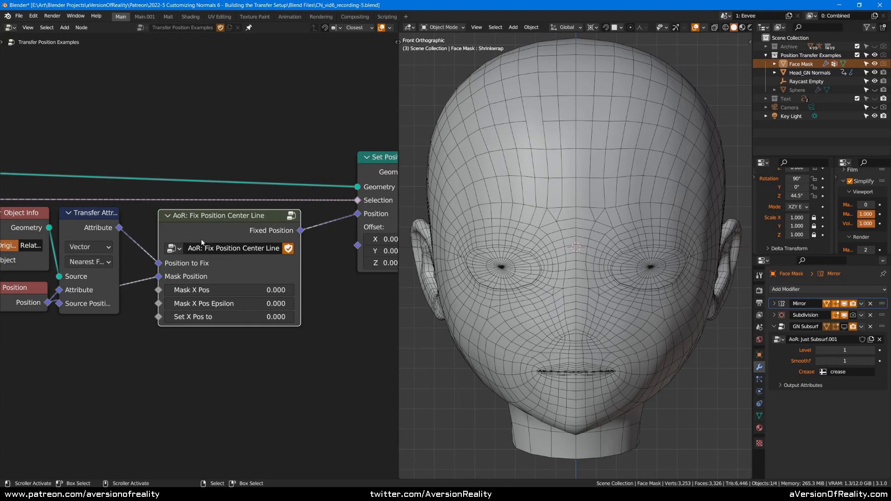
Inspect how the Position and Transfer Attribute nodes feed the Fix Position Center Line node
click(14, 289)
middle_drag(23, 299, 54, 294)
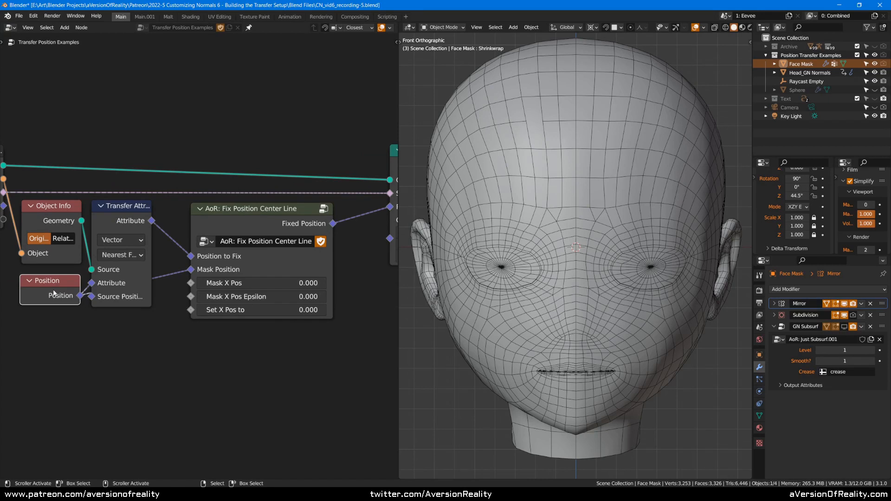
click(121, 217)
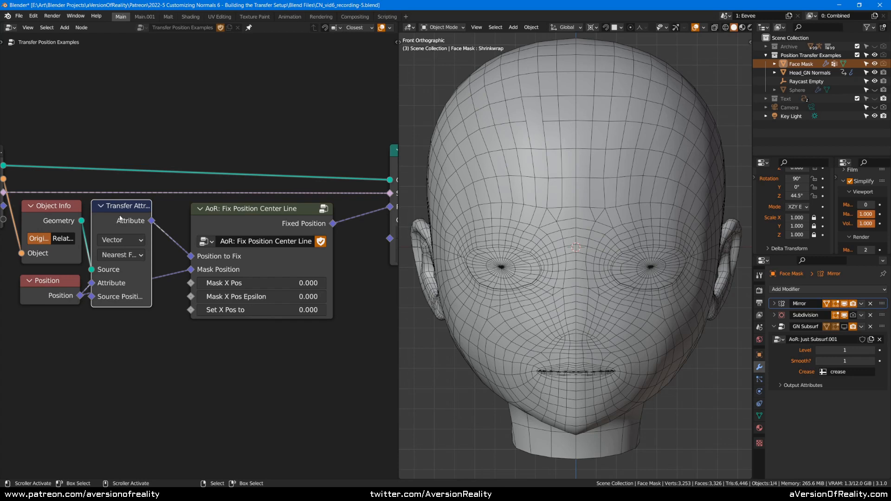
click(241, 209)
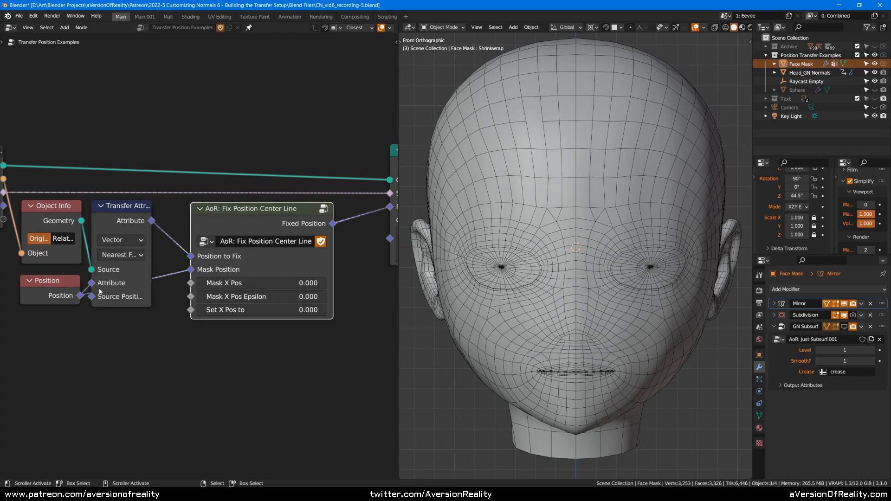
click(67, 292)
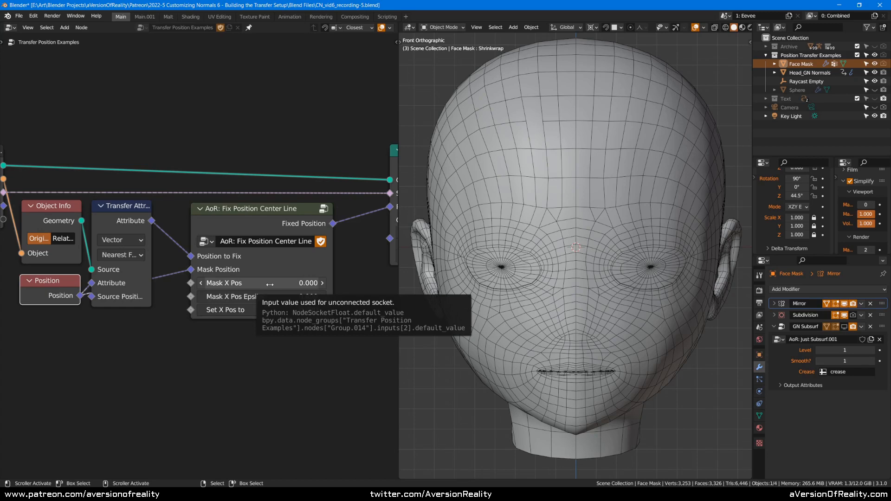
Select the Head_GN Normals mesh and try moving it sideways along the global X axis
right_click(567, 222)
scroll(567, 222, down, 3)
scroll(577, 227, up, 1)
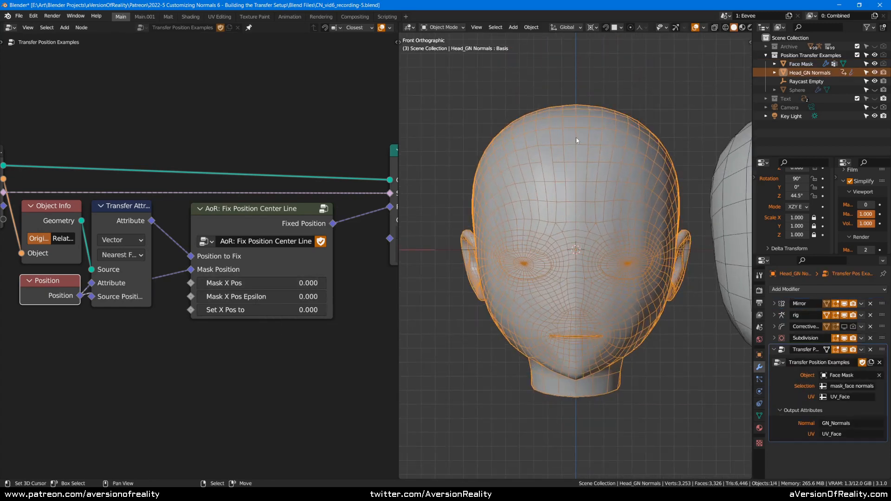
scroll(611, 154, down, 3)
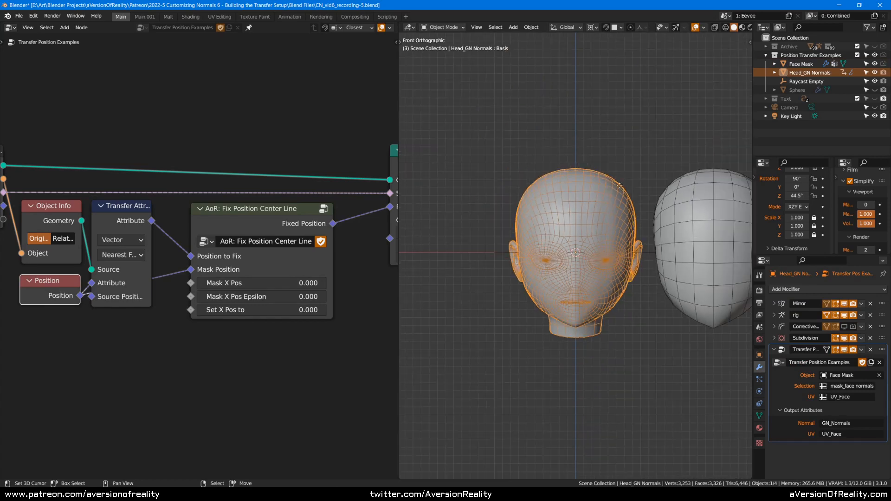
key(g)
key(x)
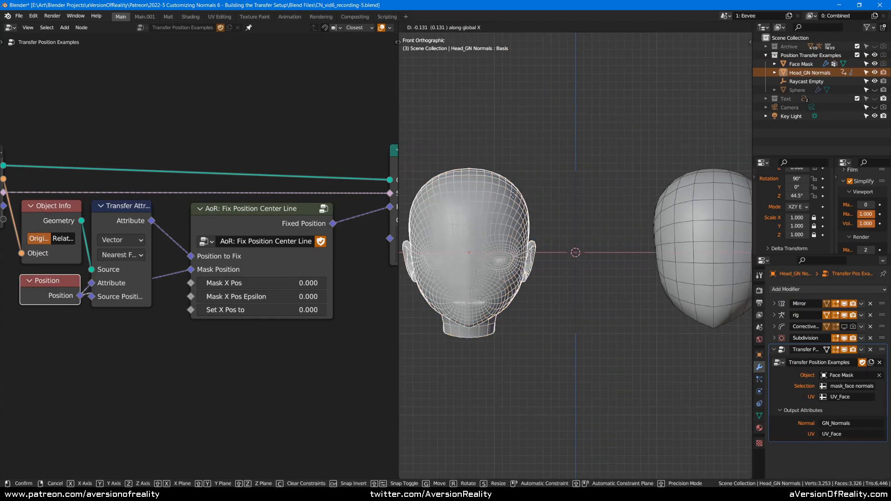
right_click(513, 194)
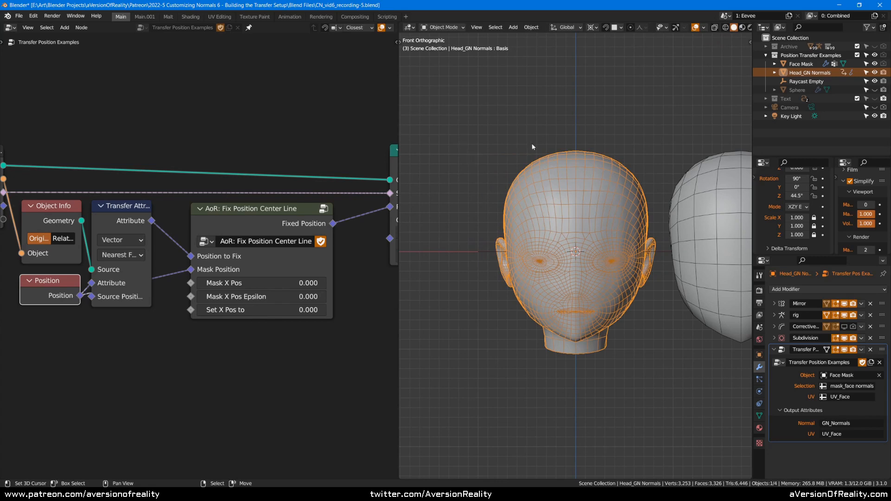
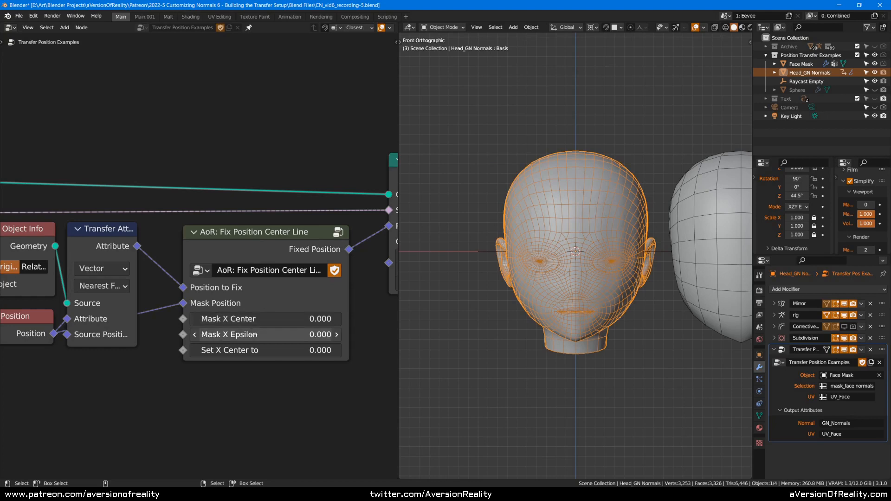
Survey all the example setups in the Transfer Position Examples node tree, including the one with Fix Position Center Line
scroll(325, 182, down, 1)
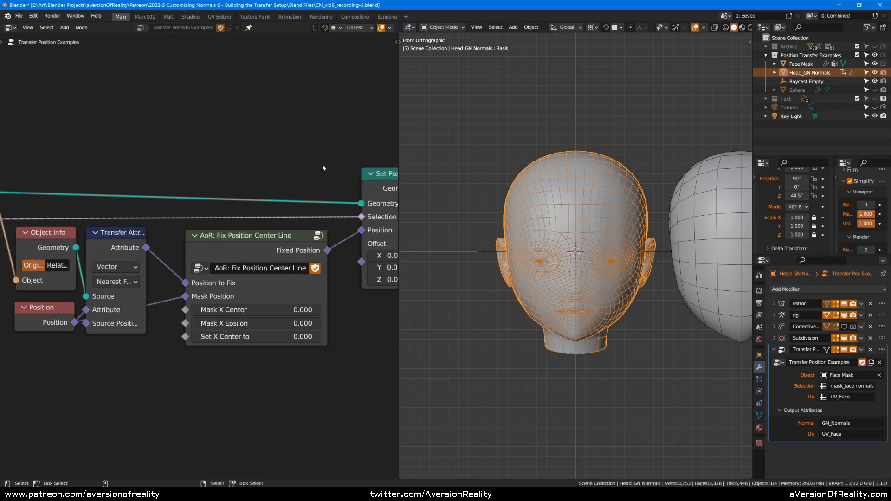
scroll(322, 163, down, 1)
scroll(236, 244, down, 2)
scroll(238, 241, down, 2)
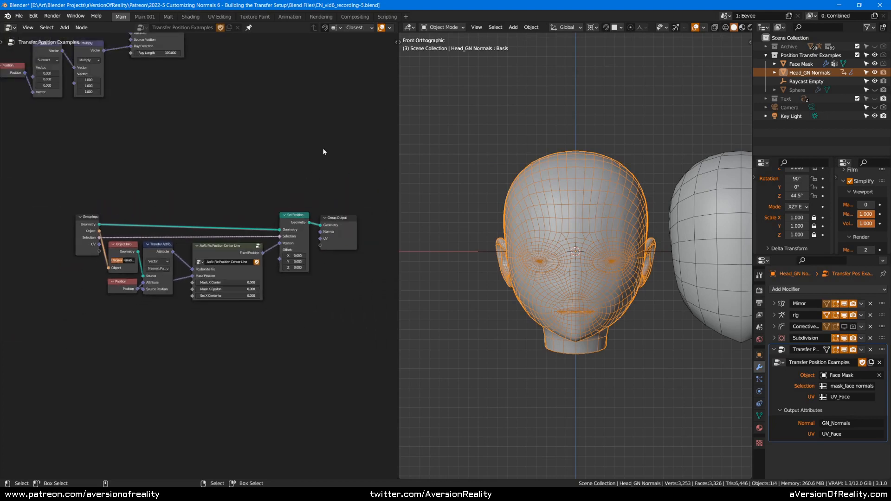
scroll(305, 213, down, 2)
scroll(297, 176, down, 4)
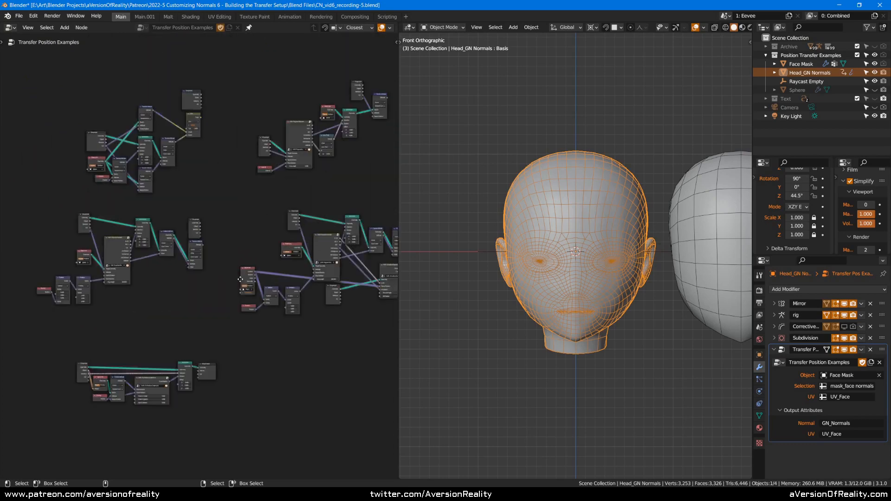
scroll(216, 299, up, 8)
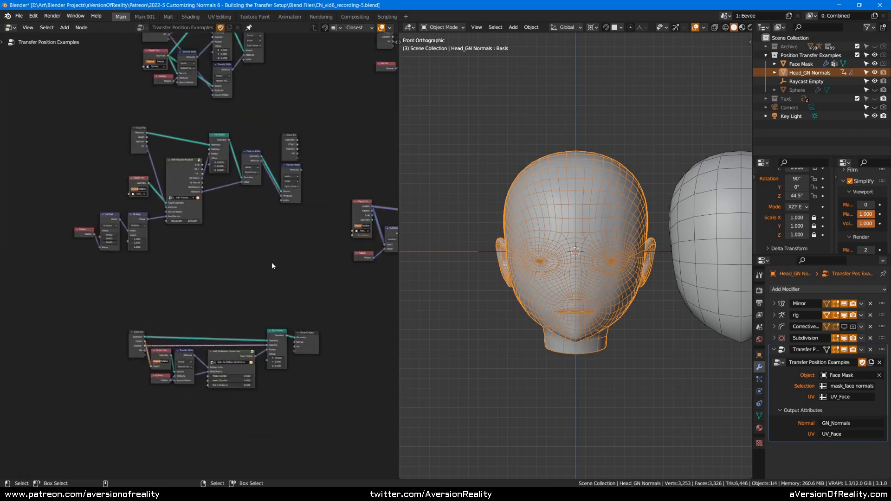
scroll(276, 250, up, 1)
middle_drag(252, 289, 240, 239)
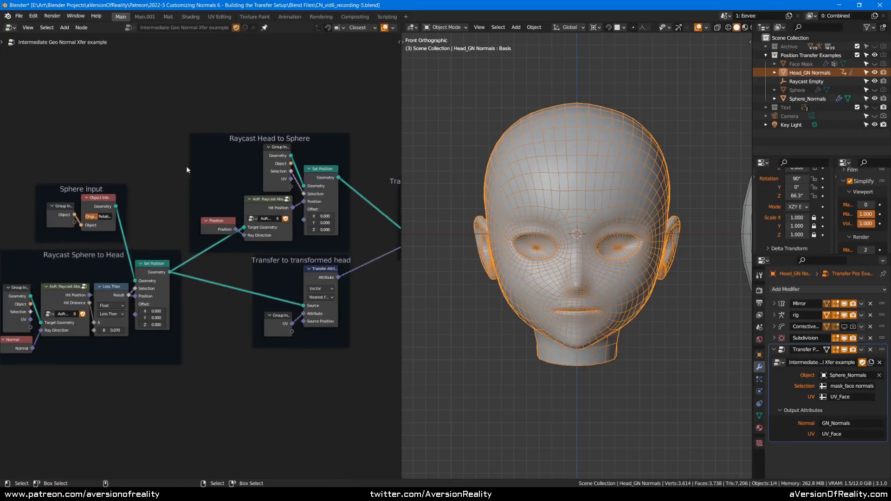
Examine the Sphere input, Raycast Sphere to Head and Raycast Head to Sphere frames in the Intermediate Geo Normal Xfer example tree
scroll(256, 144, up, 2)
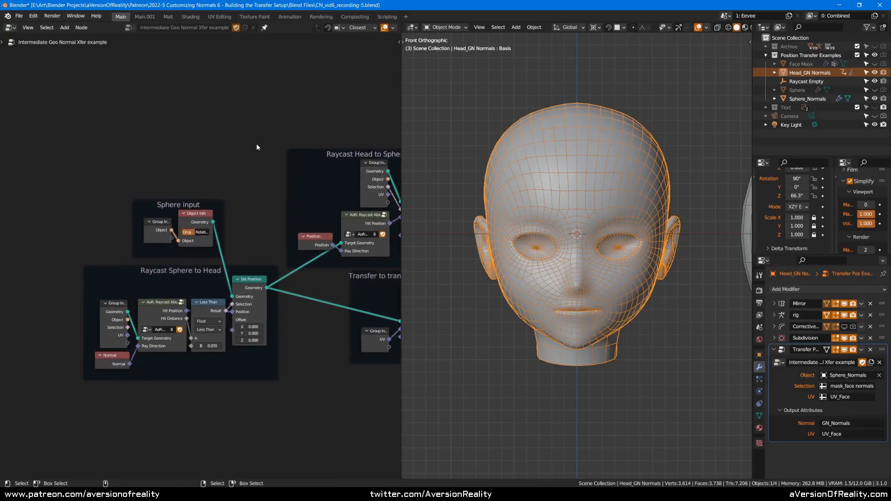
scroll(325, 116, down, 2)
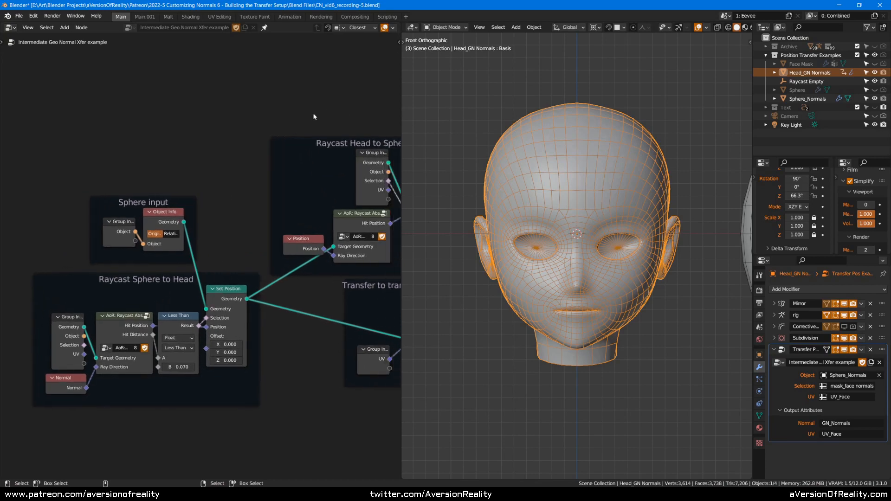
scroll(311, 120, up, 2)
middle_drag(353, 109, 314, 117)
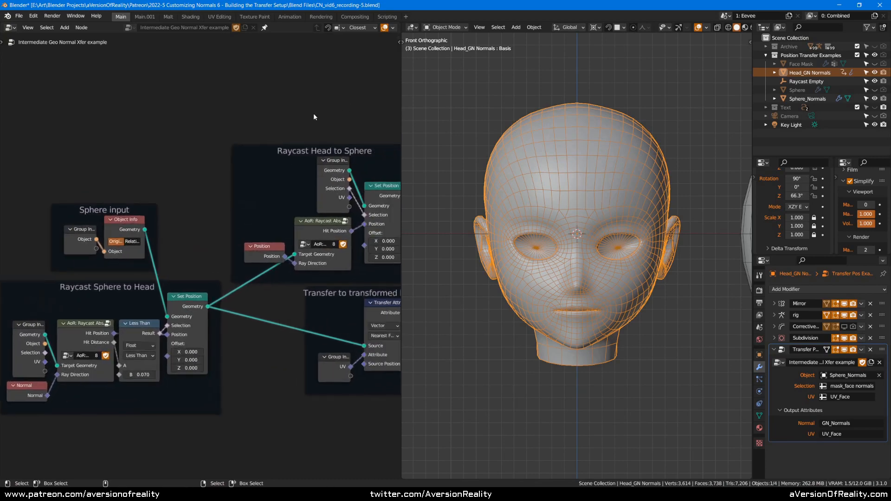
middle_drag(248, 310, 239, 291)
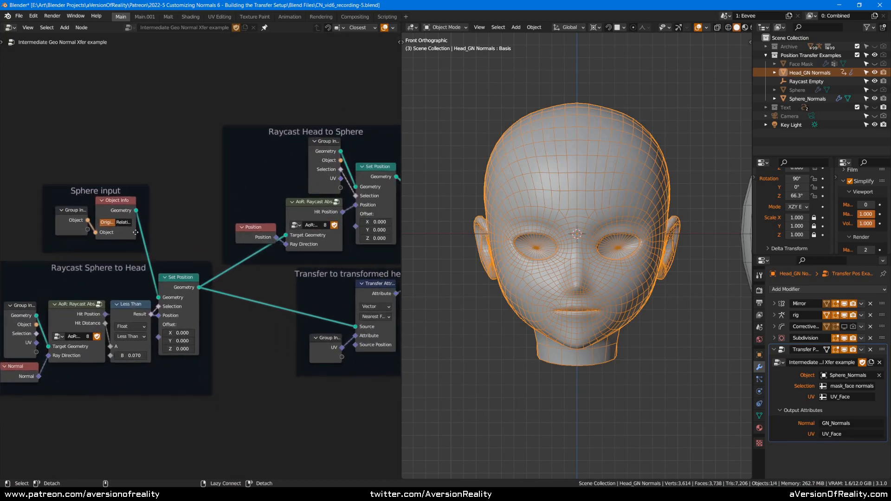
Preview in turn the geometry from the sphere's Object Info, the Raycast Sphere to Head Set Position, and the Raycast Head to Sphere Group Input
drag(136, 210, 356, 186)
scroll(313, 223, down, 1)
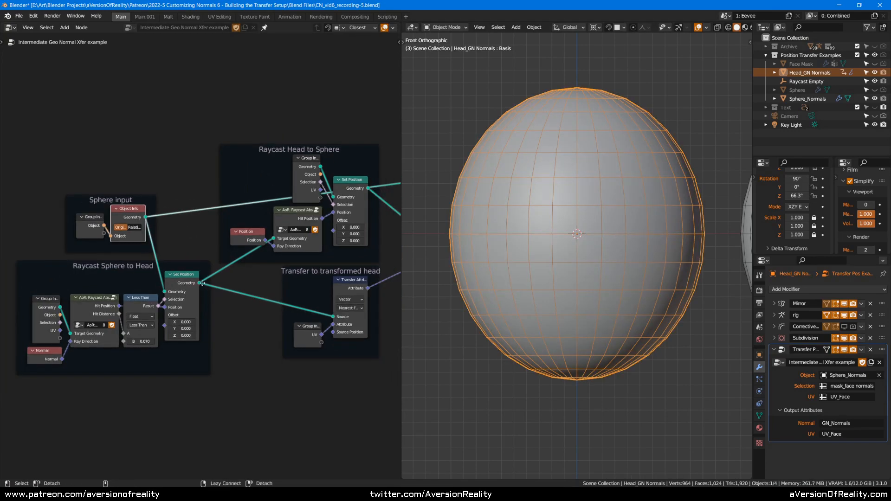
key(ctrl+z)
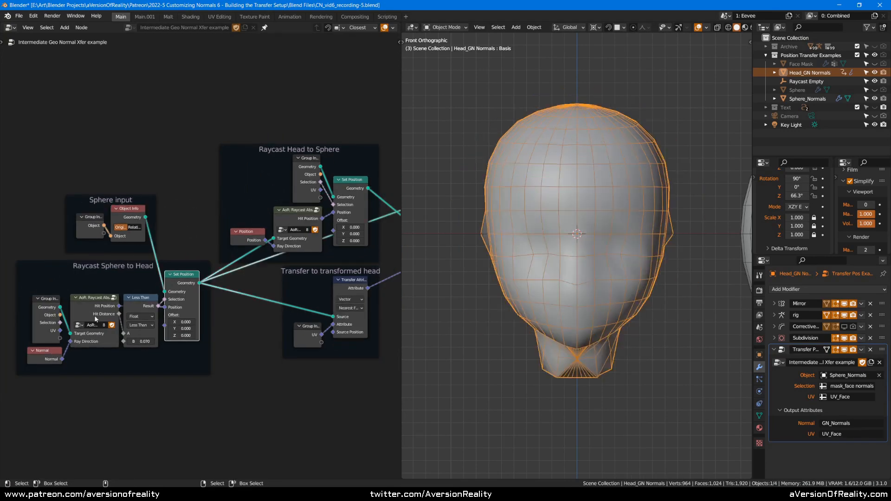
middle_drag(202, 297, 190, 299)
scroll(195, 262, up, 1)
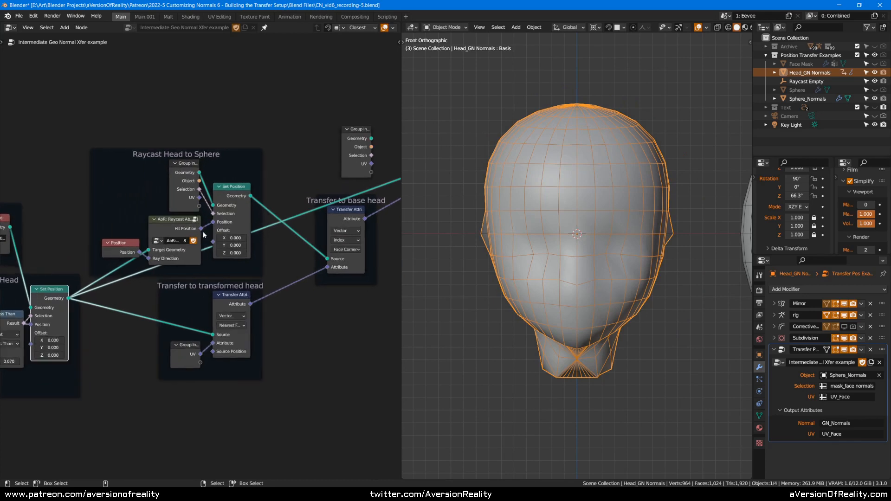
ctrl+shift+click(194, 183)
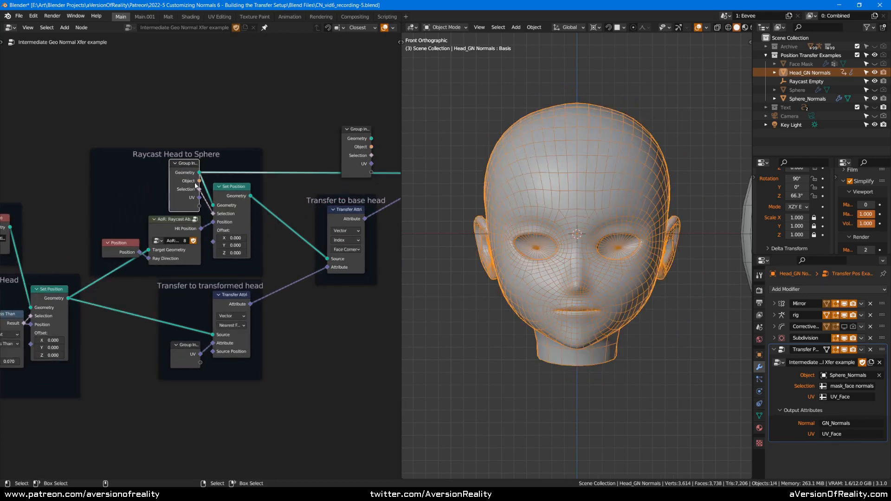
Alternate the preview between the Set Position nodes of Raycast Head to Sphere and Raycast Sphere to Head, and examine the former's eyes, nose and mouth
ctrl+shift+click(227, 201)
scroll(163, 238, up, 1)
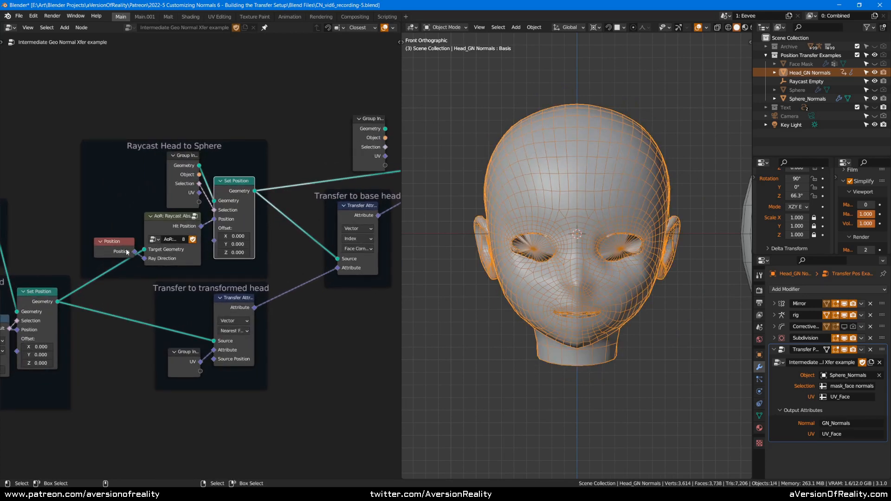
ctrl+shift+click(52, 305)
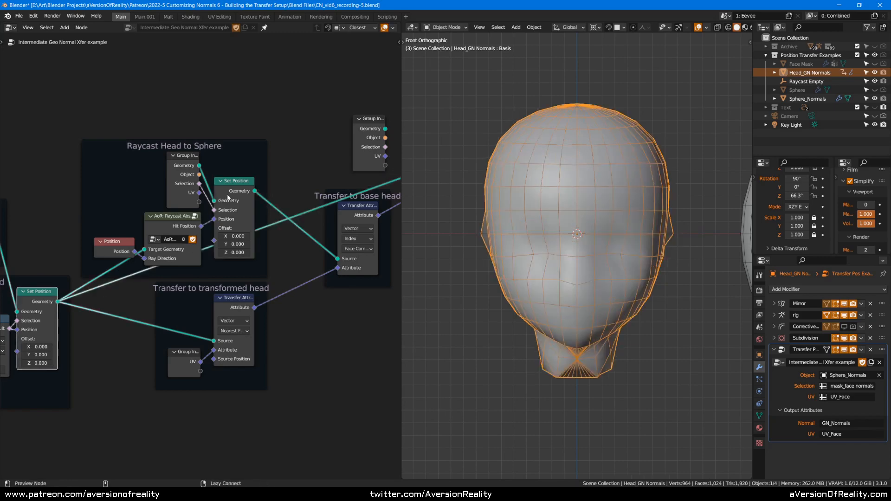
ctrl+shift+click(228, 197)
middle_drag(668, 176, 645, 235)
scroll(651, 235, up, 4)
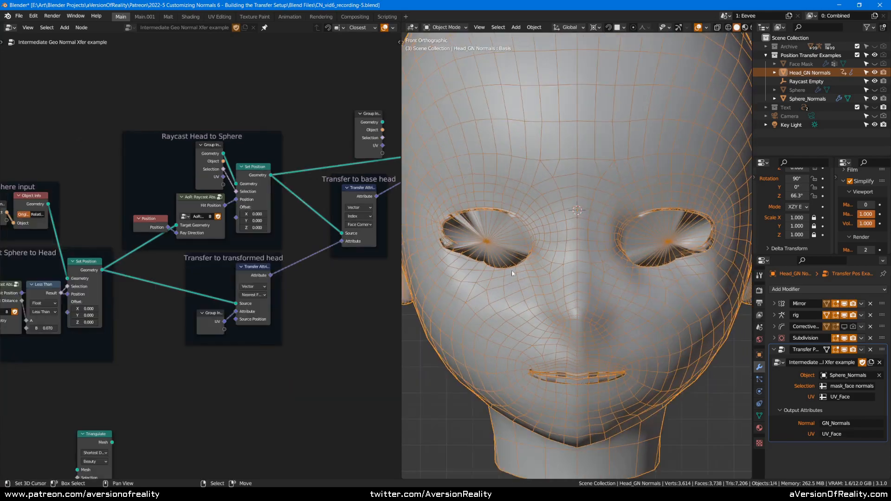
scroll(596, 221, up, 2)
middle_drag(596, 221, 628, 239)
middle_drag(506, 272, 580, 362)
scroll(581, 363, up, 2)
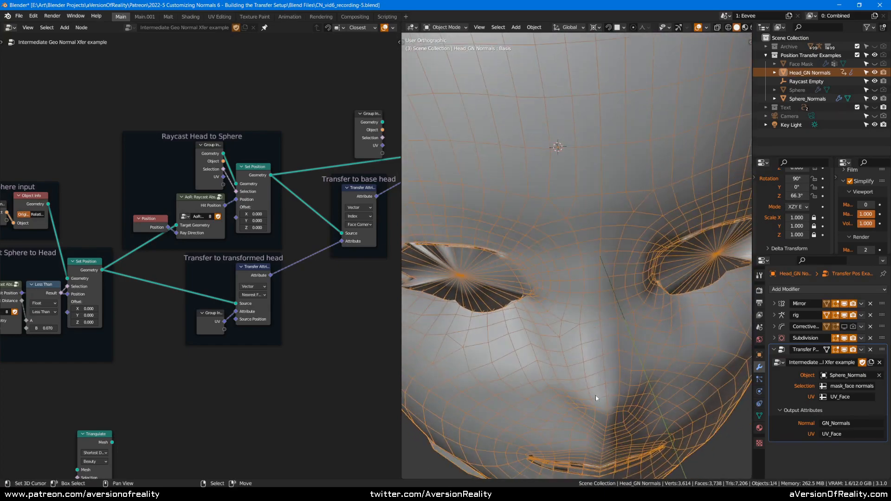
middle_drag(596, 398, 599, 310)
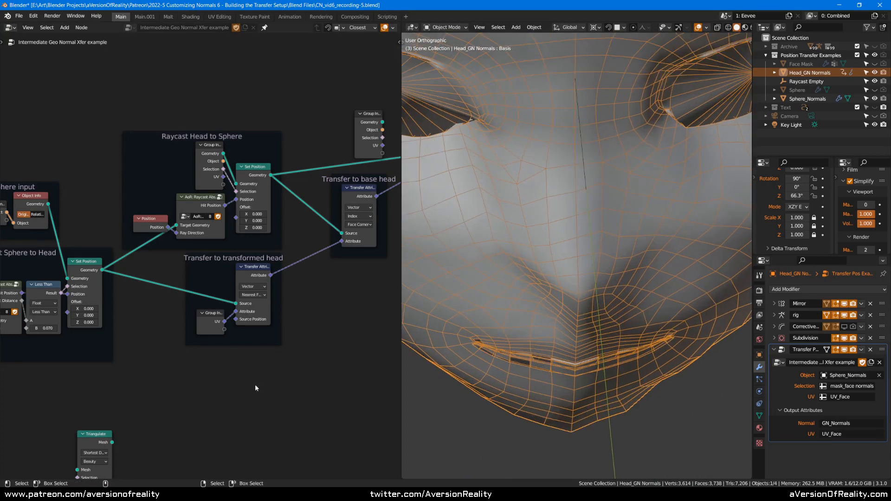
Preview the Raycast Sphere to Head Set Position output and examine its mesh along the center line around the chin
ctrl+shift+click(85, 278)
middle_drag(631, 241, 626, 285)
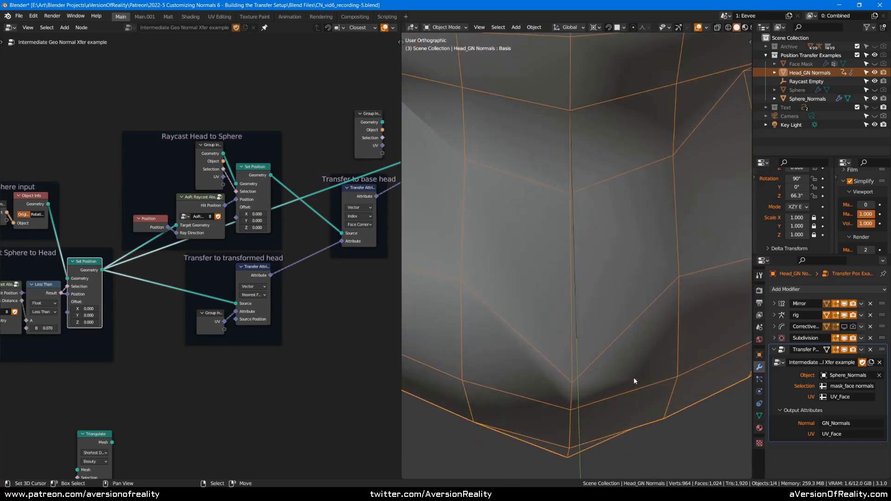
middle_drag(613, 362, 593, 167)
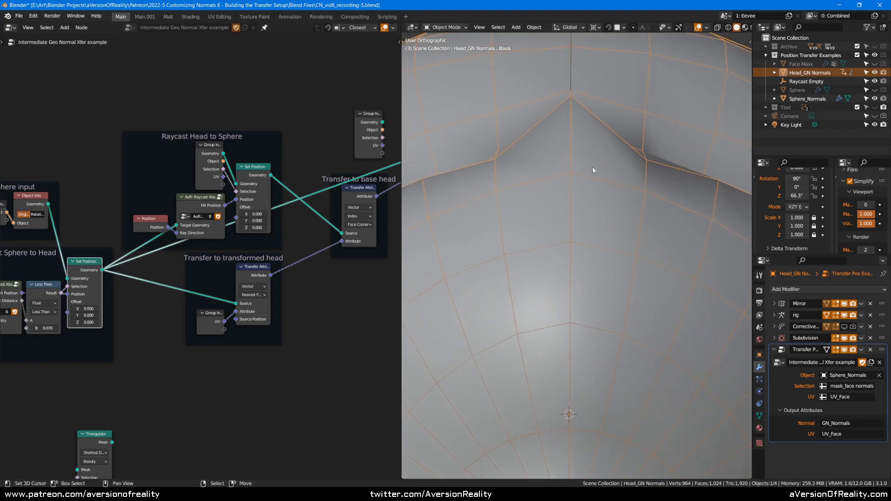
Bring the loose Triangulate node beside the Raycast Sphere to Head frame and add a reroute on that frame's outgoing geometry links
drag(99, 443, 142, 311)
scroll(192, 274, up, 2)
middle_drag(193, 274, 246, 256)
scroll(246, 257, up, 2)
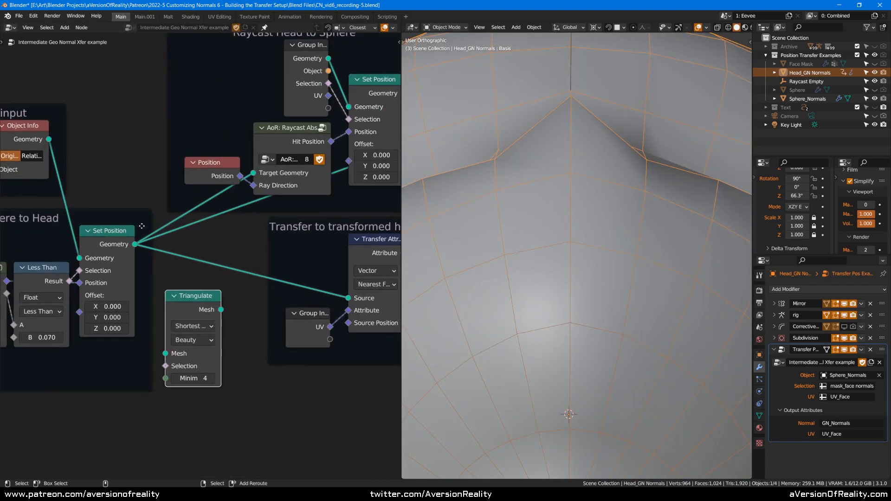
shift+right_drag(141, 226, 150, 259)
scroll(149, 255, down, 4)
Shift the Raycast Sphere to Head and Sphere input frames together along X away from the following frames to make room
click(136, 211)
click(106, 223)
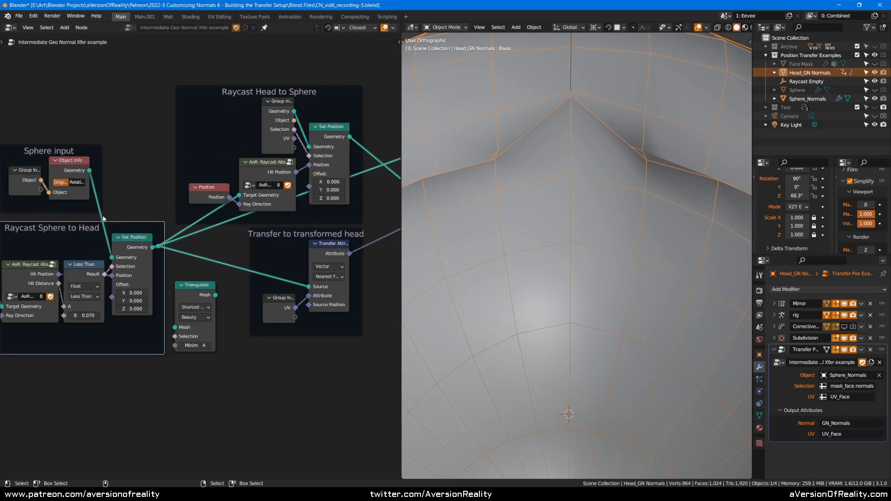
scroll(132, 202, down, 2)
middle_drag(67, 200, 221, 191)
shift+click(246, 194)
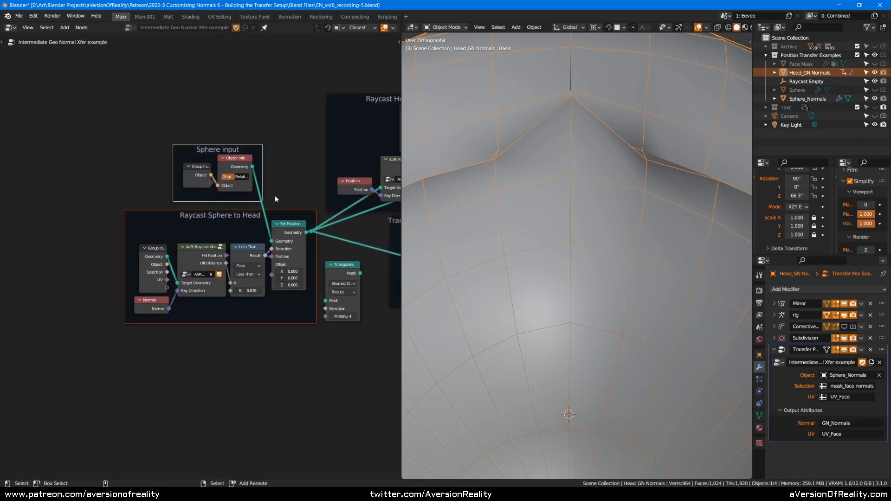
key(g)
key(x)
click(205, 200)
Insert the Triangulate node after Set Position in the Raycast Sphere to Head frame and dissolve the reroute, keeping its links
drag(339, 267, 280, 226)
middle_drag(298, 228, 242, 241)
scroll(241, 241, up, 4)
drag(223, 236, 204, 239)
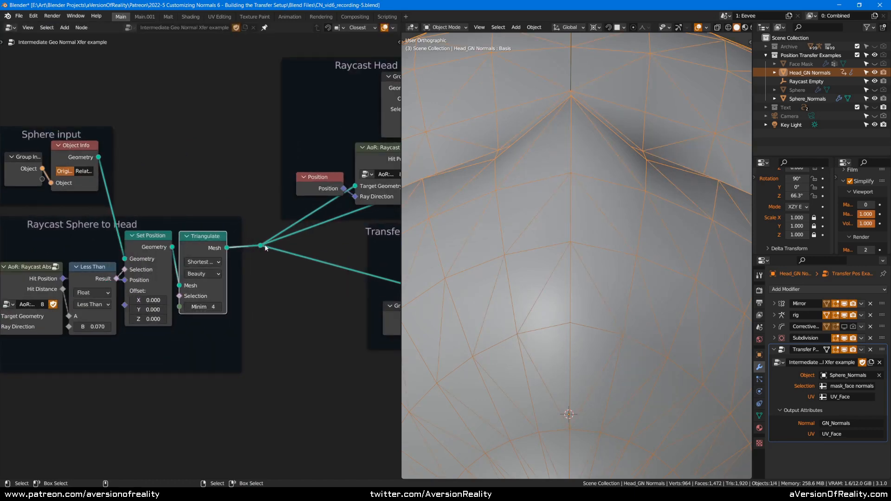
click(260, 245)
key(ctrl+x)
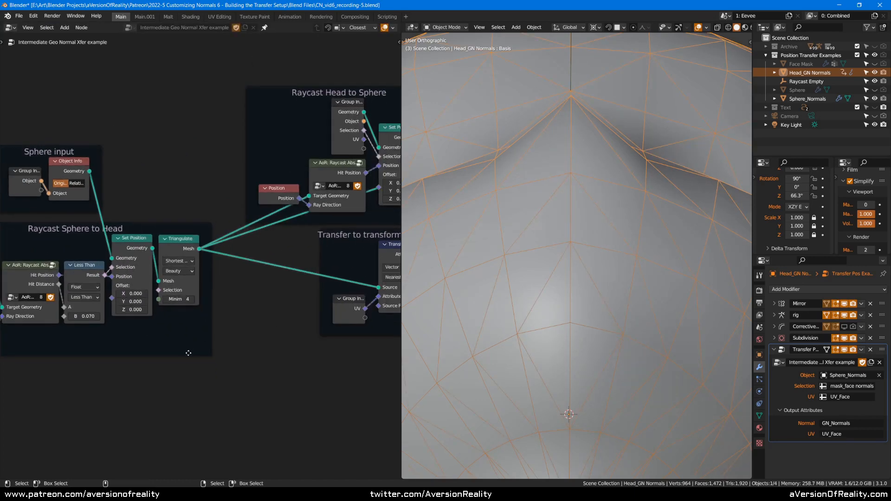
Move the Raycast Sphere to Head and Sphere input frames back toward the Raycast Head to Sphere frame
click(188, 351)
shift+click(99, 210)
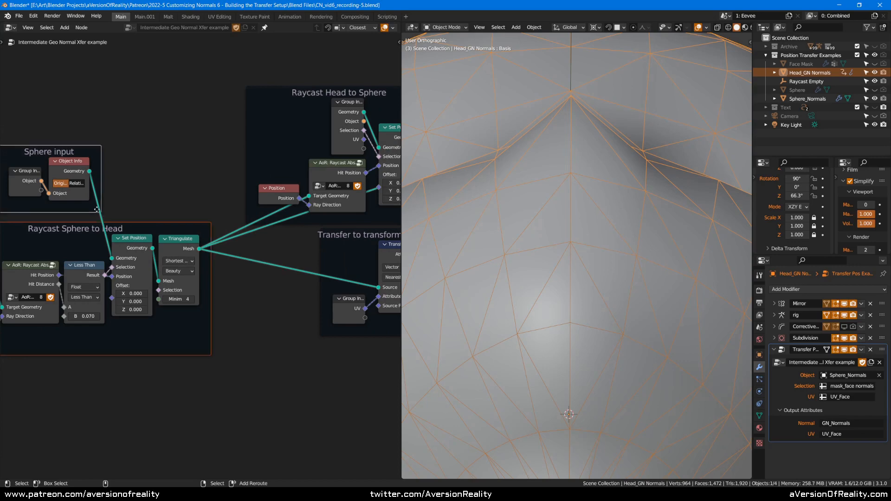
drag(99, 210, 130, 208)
middle_drag(296, 271, 121, 335)
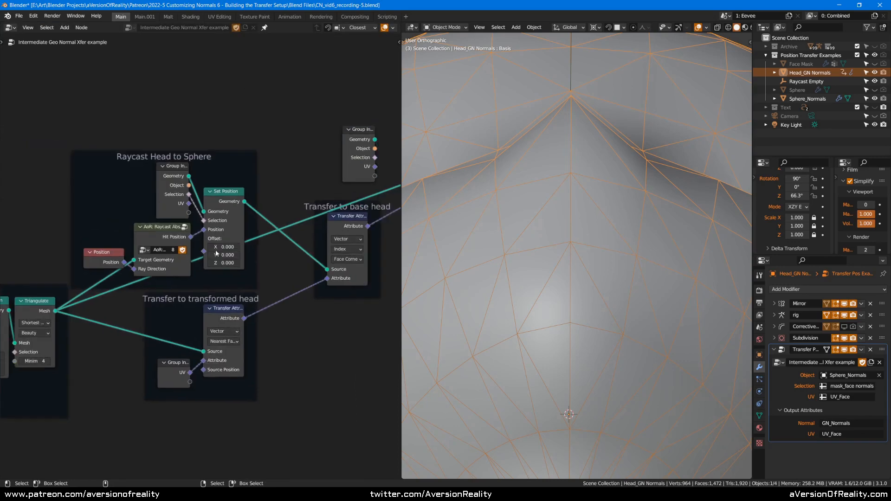
Preview the Raycast Head to Sphere Set Position output and examine the face with triangulation in place, ending in front view
ctrl+shift+click(234, 198)
scroll(610, 160, down, 5)
middle_drag(610, 161, 615, 254)
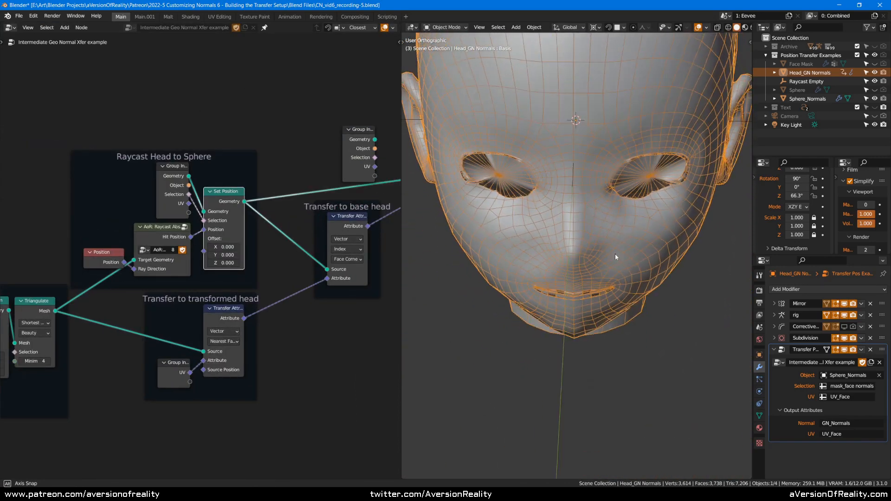
mouse_move(633, 197)
shift+middle_down()
mouse_move(618, 233)
mouse_move(622, 265)
mouse_move(639, 196)
shift+middle_up()
scroll(618, 237, up, 3)
scroll(639, 196, down, 3)
key(KP_1)
scroll(689, 294, down, 4)
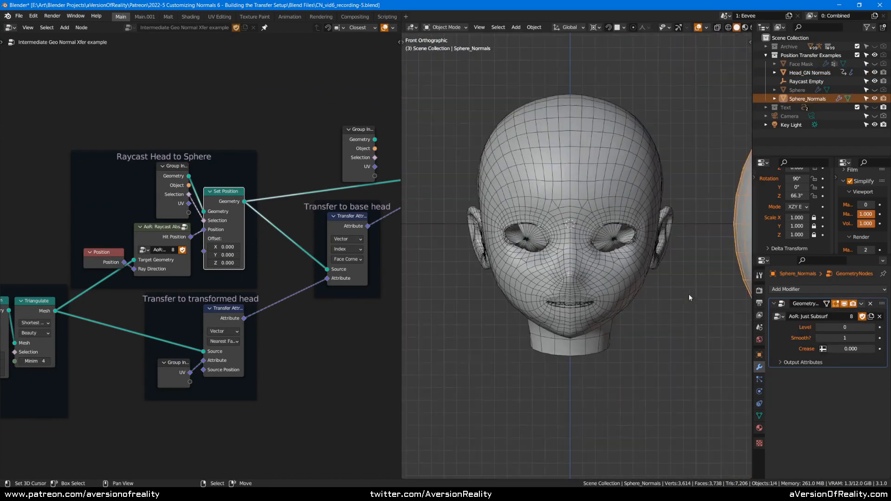
Set the Sphere_Normals subdivision Level to 1 and check the projected head from several angles
shift+middle_drag(688, 294, 656, 294)
click(872, 327)
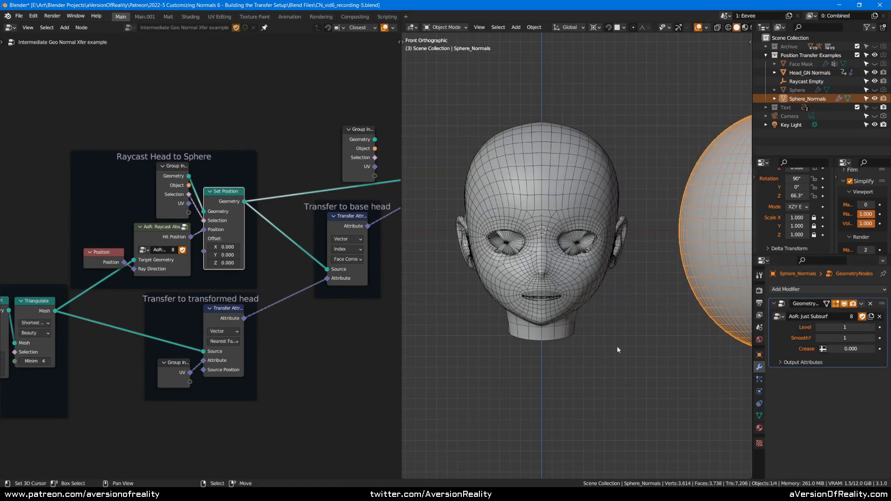
scroll(616, 346, up, 3)
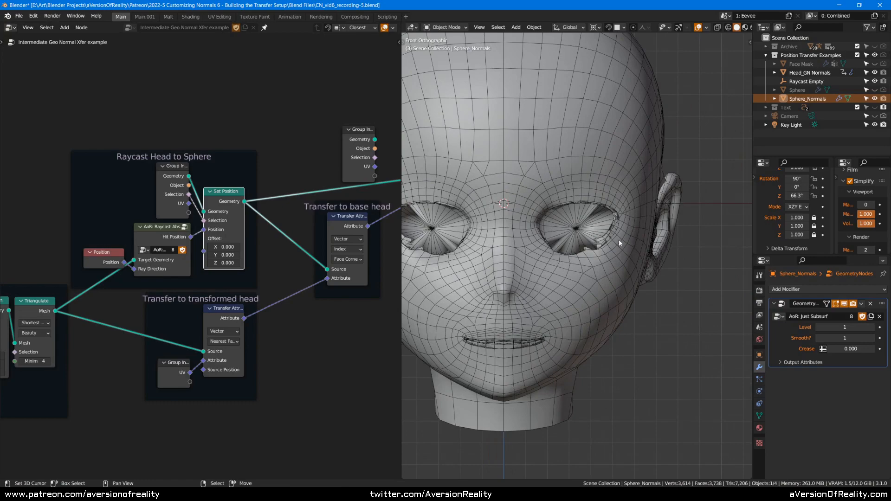
middle_drag(619, 240, 523, 229)
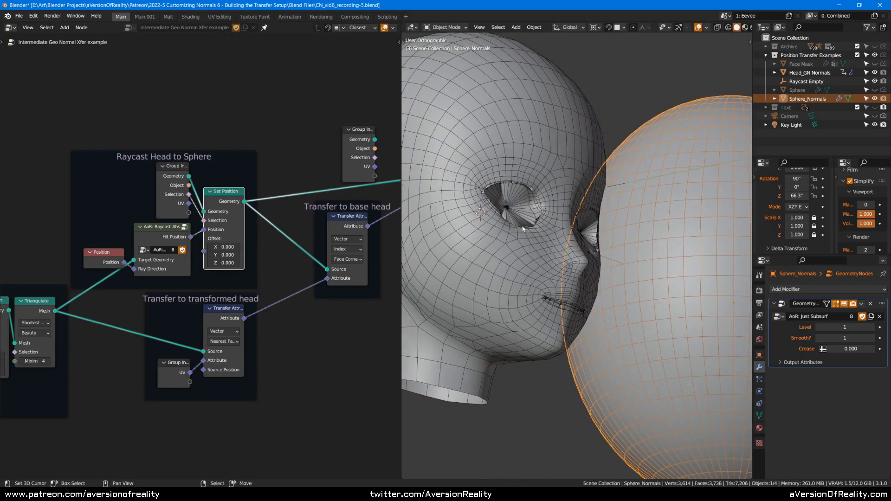
middle_drag(569, 313, 572, 342)
scroll(636, 310, down, 2)
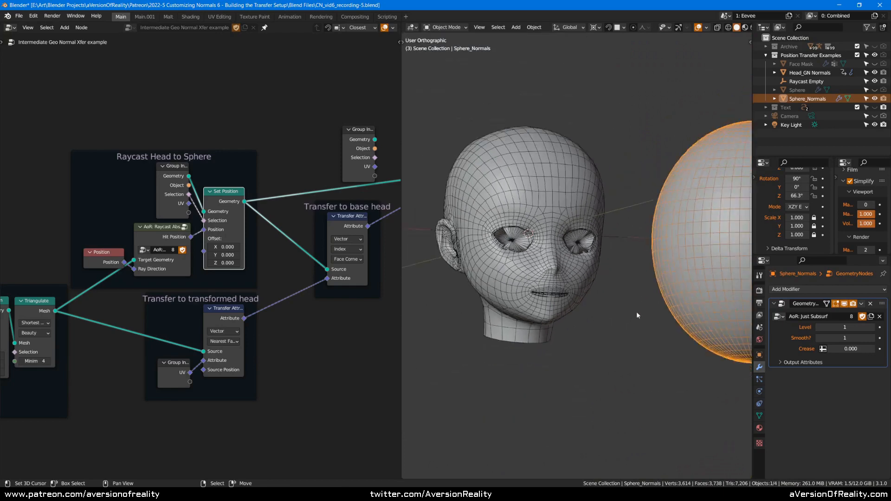
Turn the sphere's Geometry Nodes modifier off and back on in the viewport to compare the head in front view
key(KP_1)
click(844, 304)
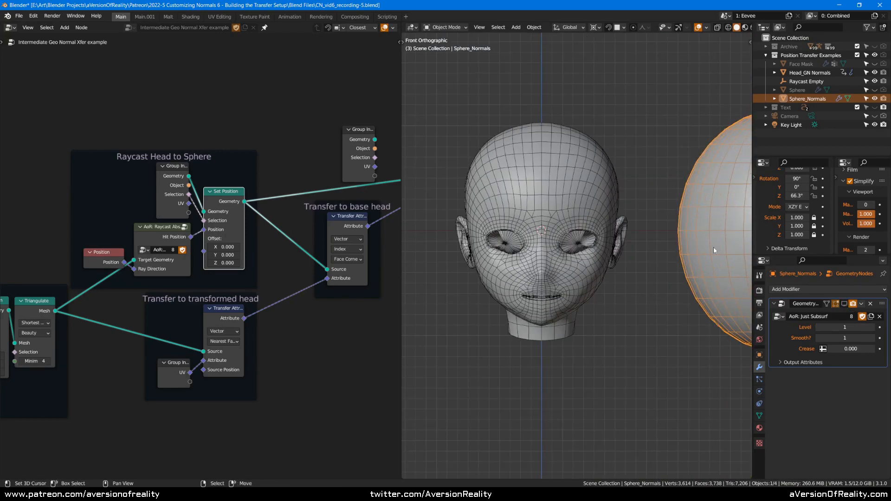
click(844, 303)
scroll(561, 277, up, 2)
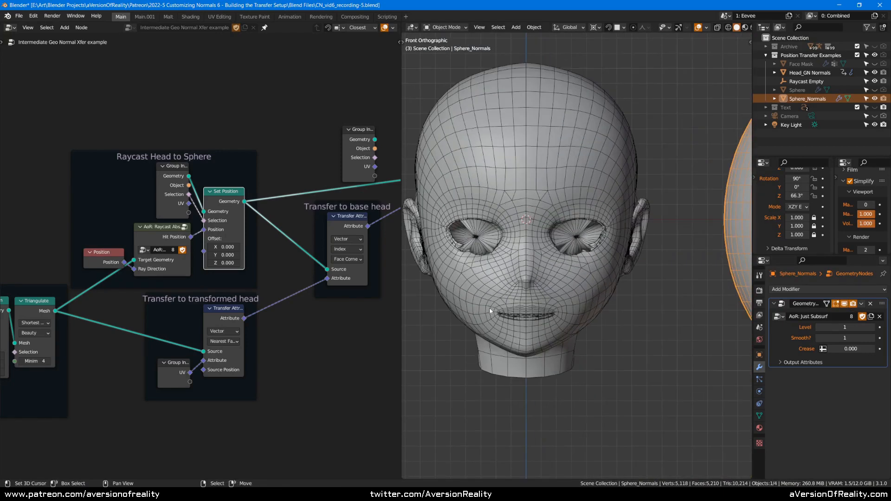
Save the blend file and switch the viewport shading to show the grid material on the meshes
middle_drag(330, 334, 278, 336)
key(ctrl+s)
key(z)
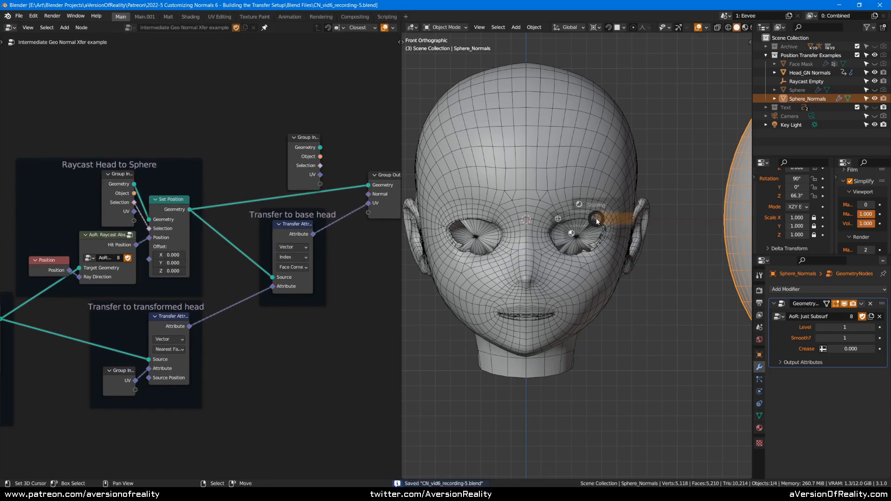
click(599, 219)
Link the Transfer to transformed head attribute directly to the UV output, then preview the Triangulate and Raycast Head to Sphere geometry with it
mouse_move(309, 218)
mouse_down()
mouse_move(299, 227)
mouse_move(304, 256)
mouse_up()
drag(190, 327, 368, 204)
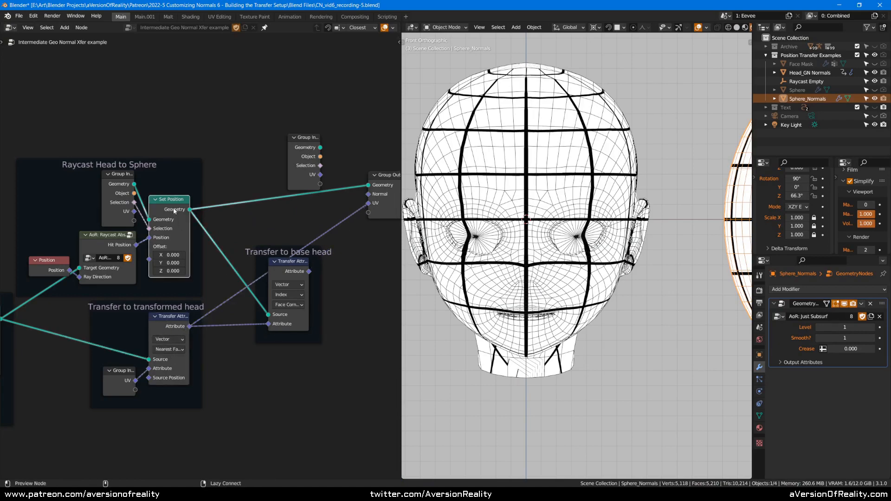
ctrl+scroll(70, 323, left, 5)
ctrl+shift+click(73, 311)
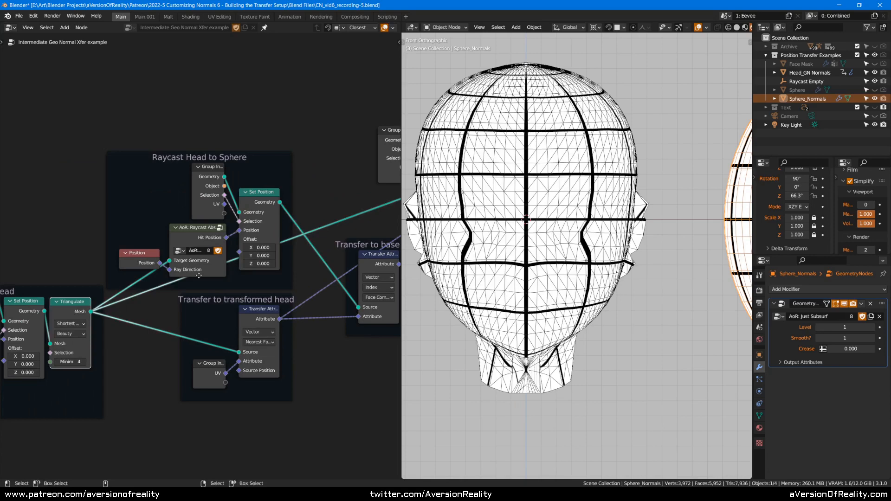
ctrl+shift+click(263, 200)
middle_drag(322, 218, 217, 247)
click(266, 262)
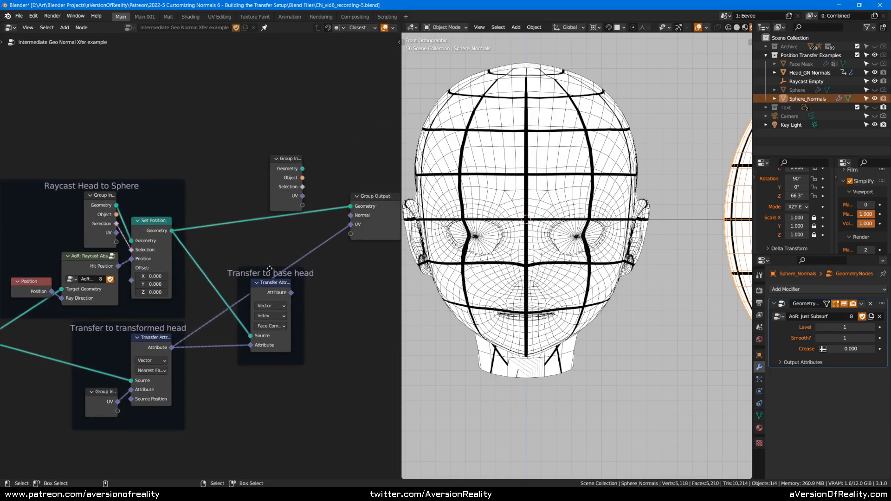
Output the original Group Input geometry and link the Transfer to base head attribute to the Group Output's UV
ctrl+shift+click(295, 179)
drag(290, 271, 278, 230)
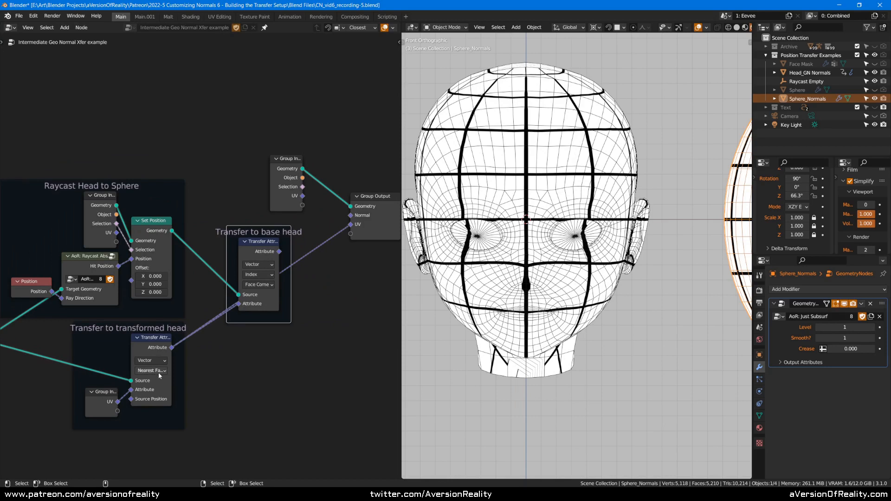
drag(279, 251, 351, 225)
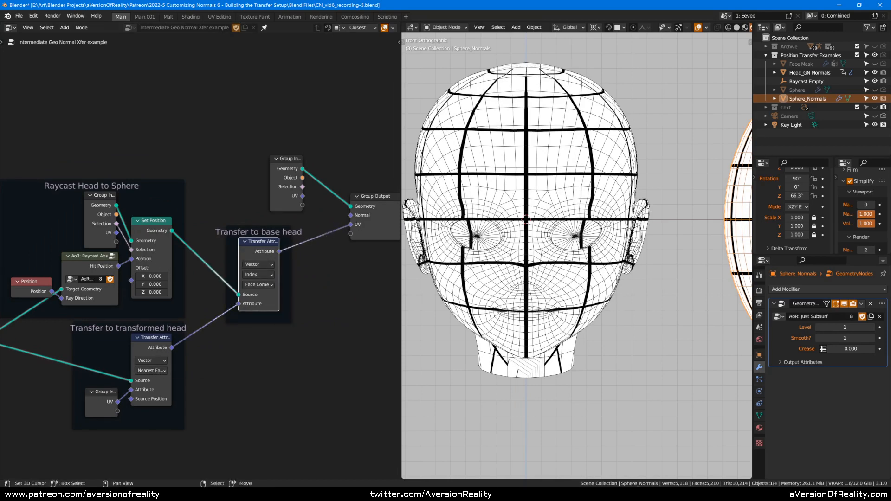
Examine the transferred UV grid on the Head_GN Normals face from the front and three-quarter angles
middle_drag(529, 220, 599, 221)
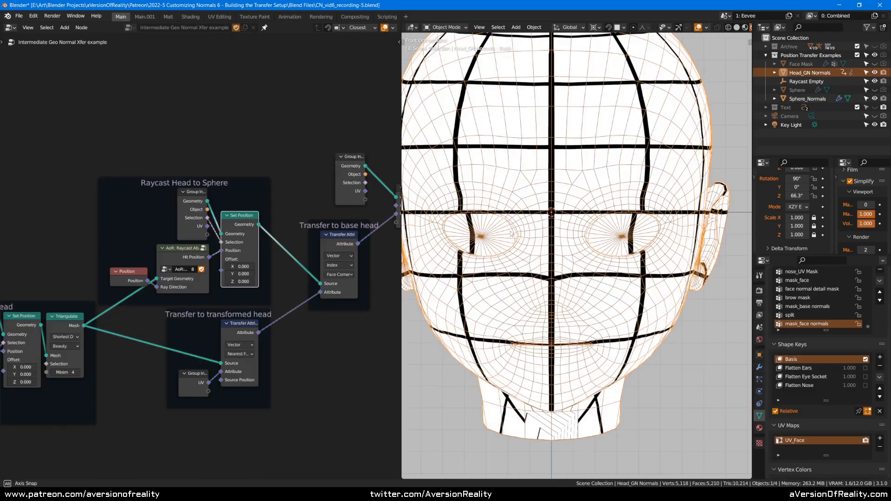
middle_drag(547, 282, 580, 282)
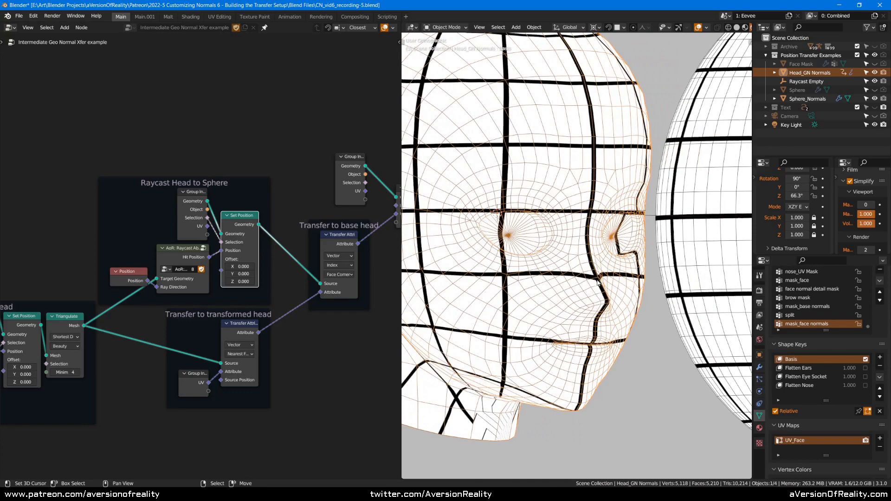
middle_drag(630, 271, 608, 272)
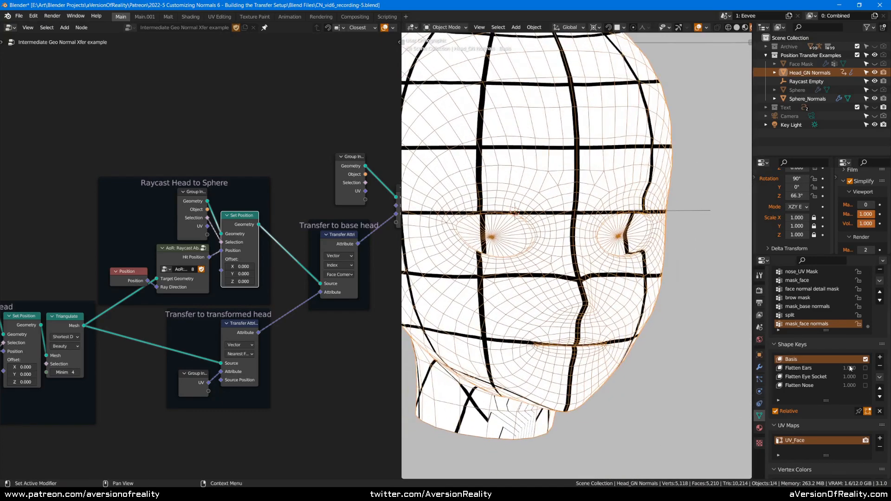
Enable the Flatten Eye Socket and Flatten Nose shape keys and view the UV grid around the eyes and nose
click(865, 376)
click(864, 385)
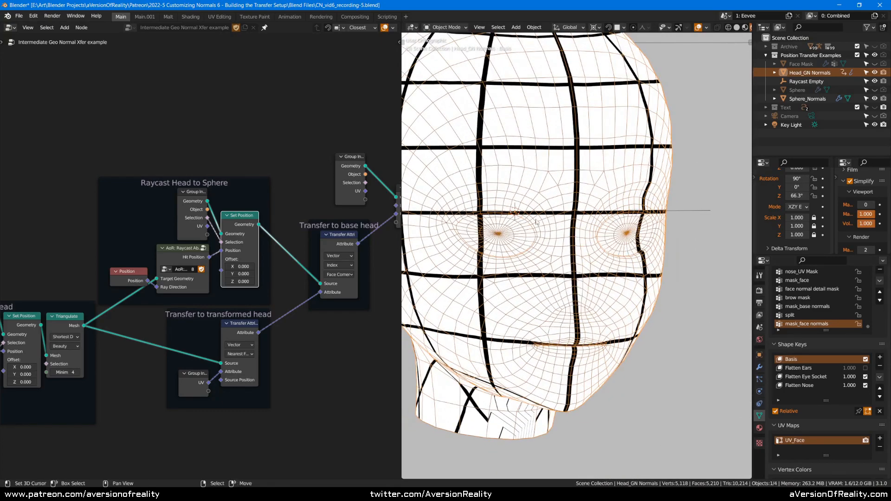
alt+middle_drag(537, 222, 569, 233)
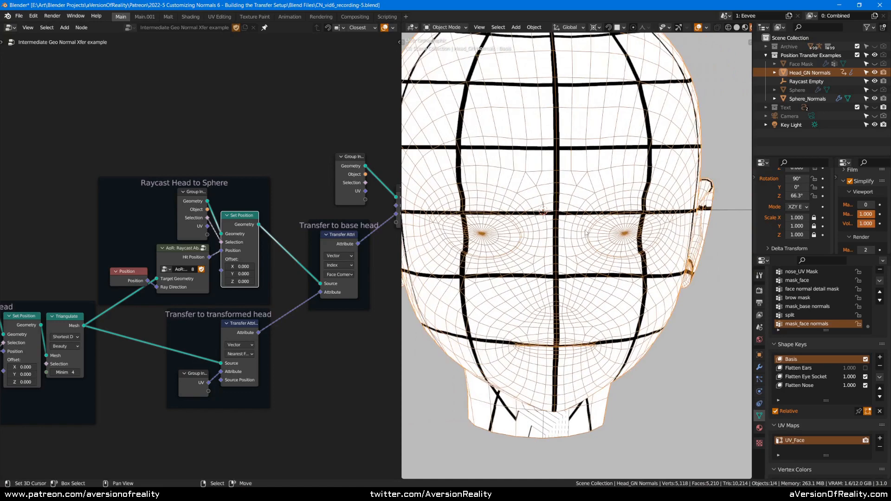
Disable the Flatten Nose and Flatten Eye Socket shape keys, return to front view and clear the node selection
click(866, 386)
click(865, 377)
key(KP_1)
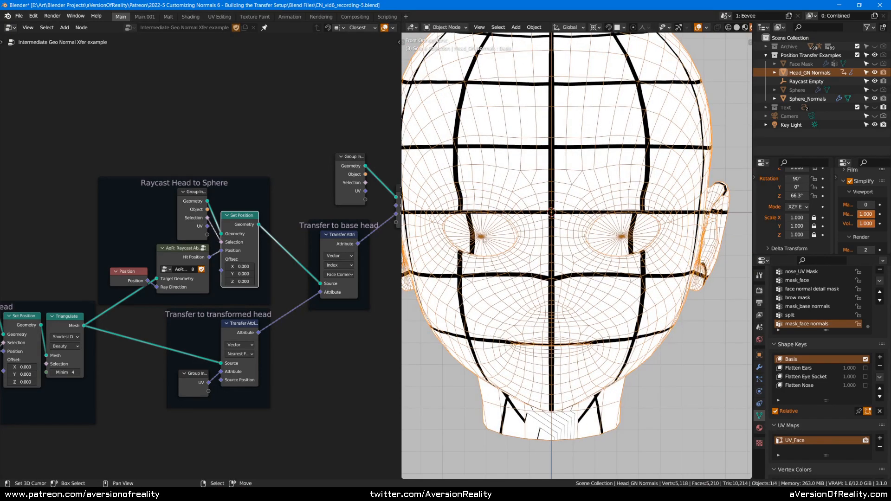
middle_drag(483, 241, 504, 237)
click(288, 180)
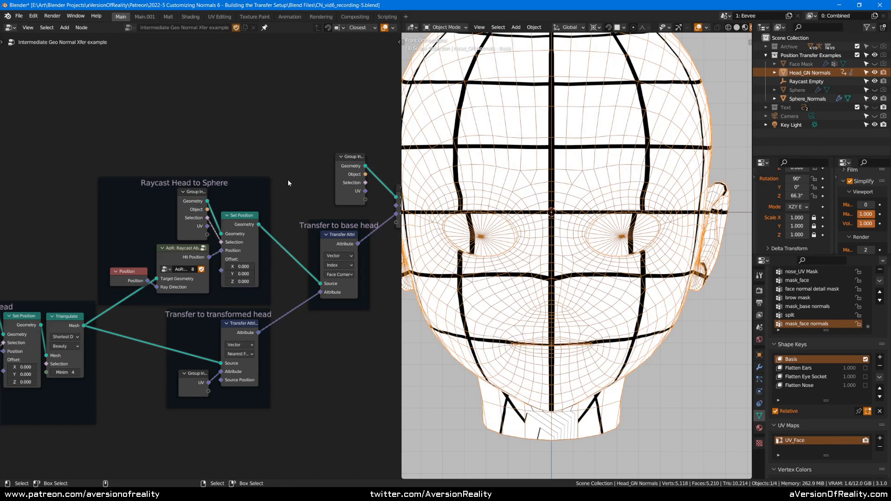
Review the raycast and transfer frames of the upper node tree and save the blend file
scroll(287, 179, up, 1)
middle_drag(298, 189, 272, 184)
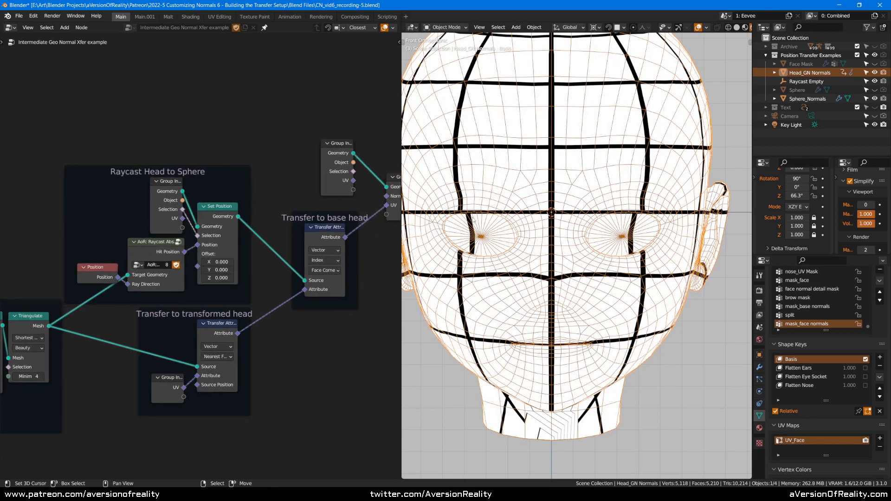
middle_drag(195, 206, 393, 143)
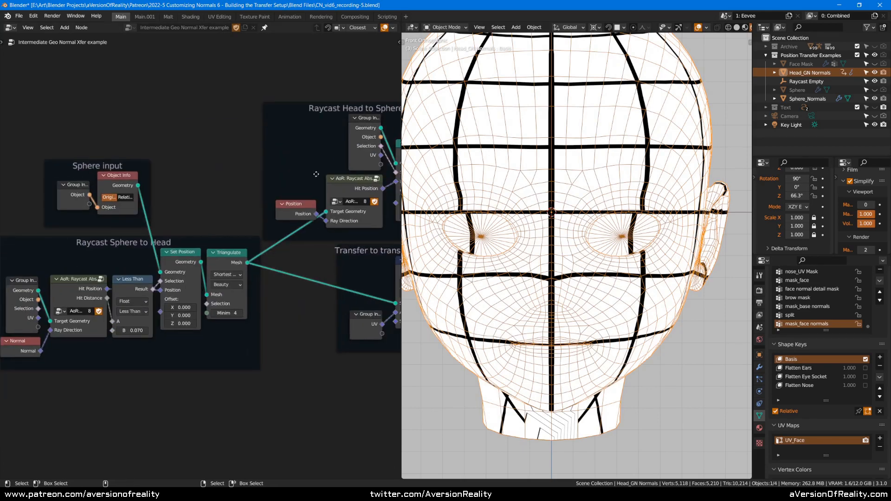
middle_drag(316, 174, 175, 209)
key(ctrl+s)
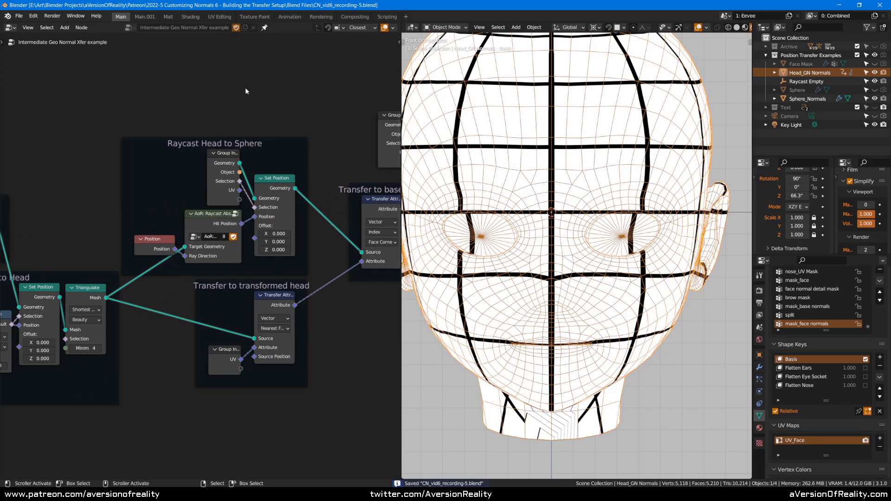
Compare the head's UV grid with the Set Position node in Raycast Head to Sphere muted and active, from angled and front views
click(278, 181)
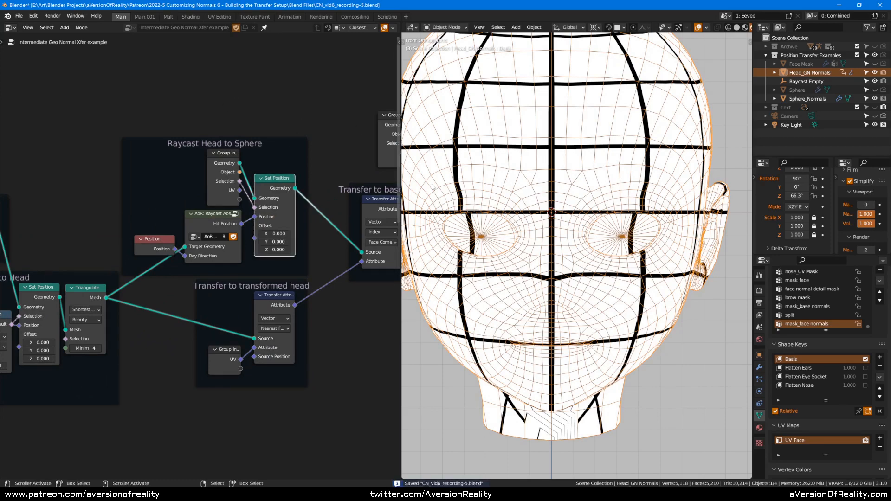
shift+middle_drag(464, 186, 485, 192)
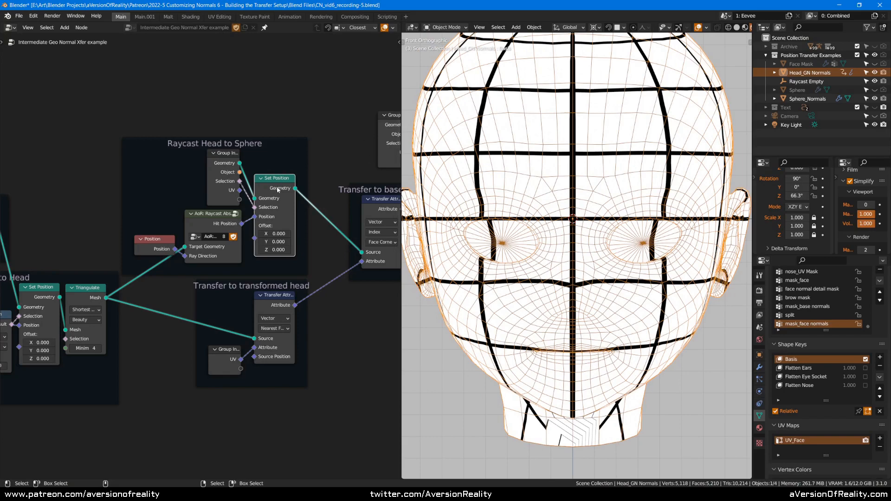
middle_drag(473, 200, 495, 198)
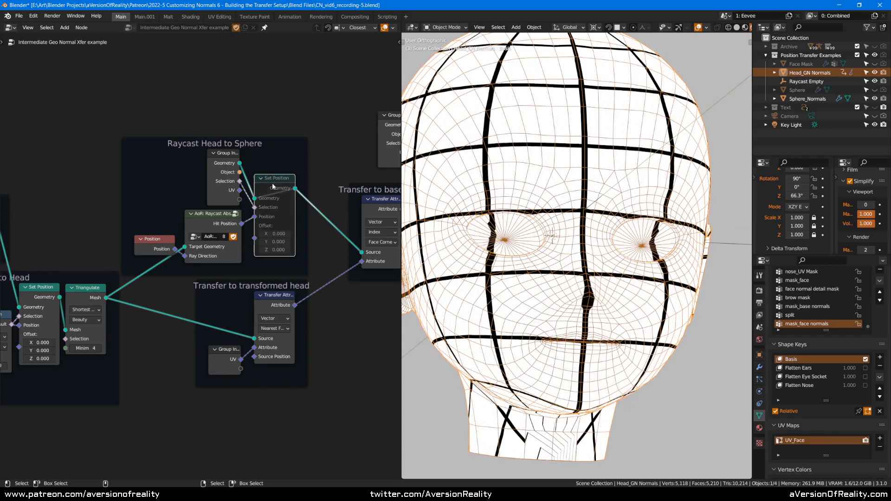
key(m)
key(m)
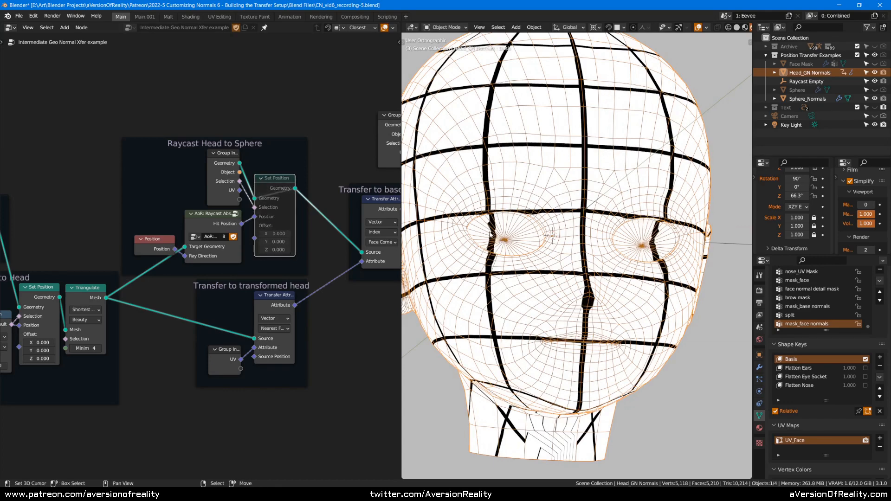
key(KP_1)
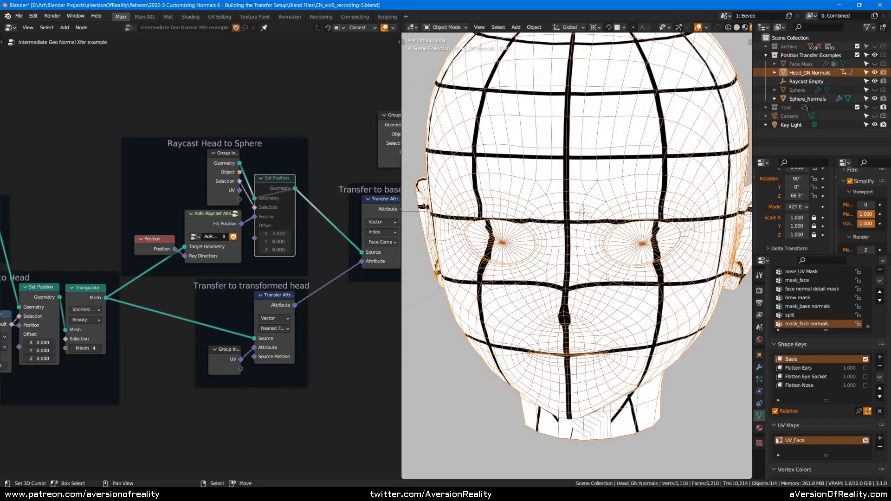
key(m)
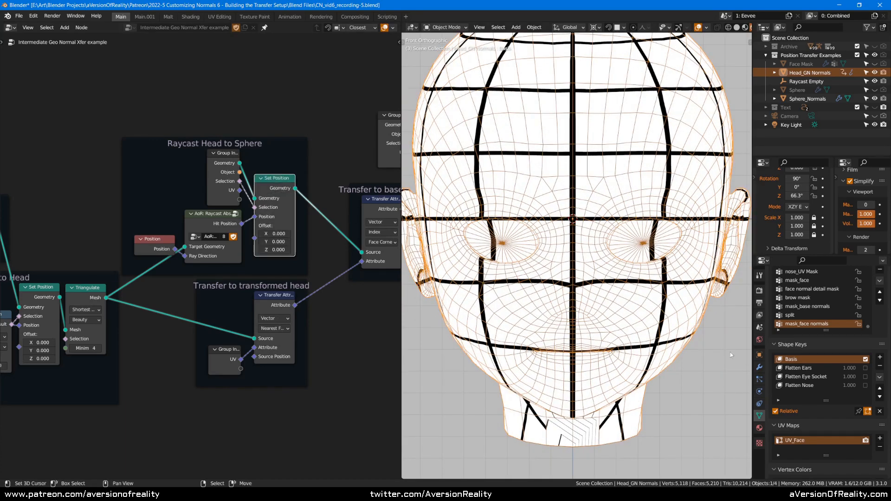
Enable the Flatten Eye Socket and Flatten Nose shape keys and compare the grid with the Raycast Head to Sphere Set Position muted and active
click(864, 376)
click(865, 385)
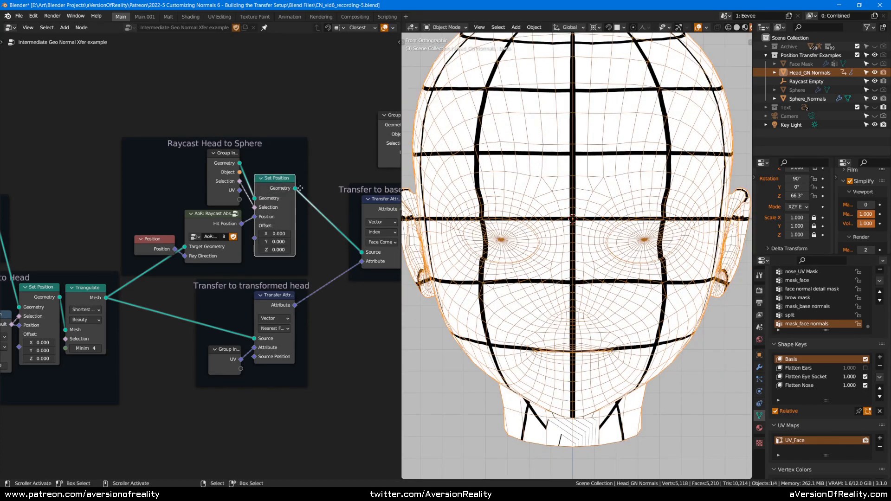
key(m)
key(m)
key(m)
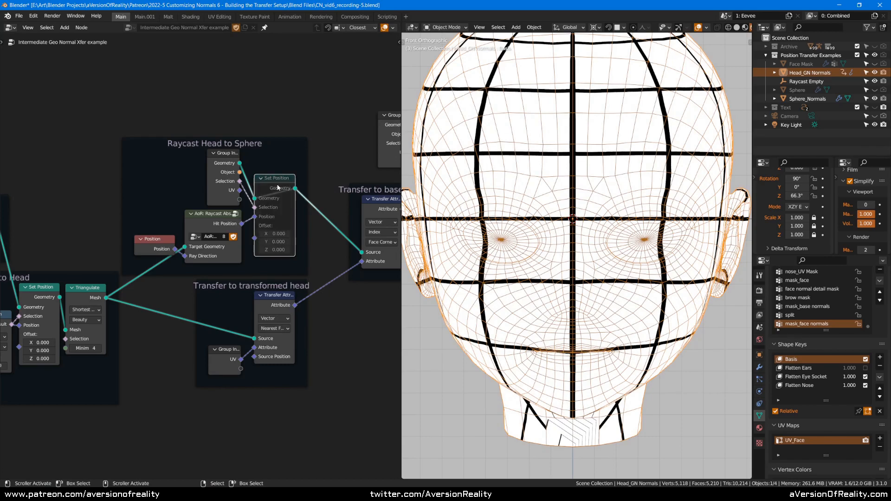
key(m)
key(m)
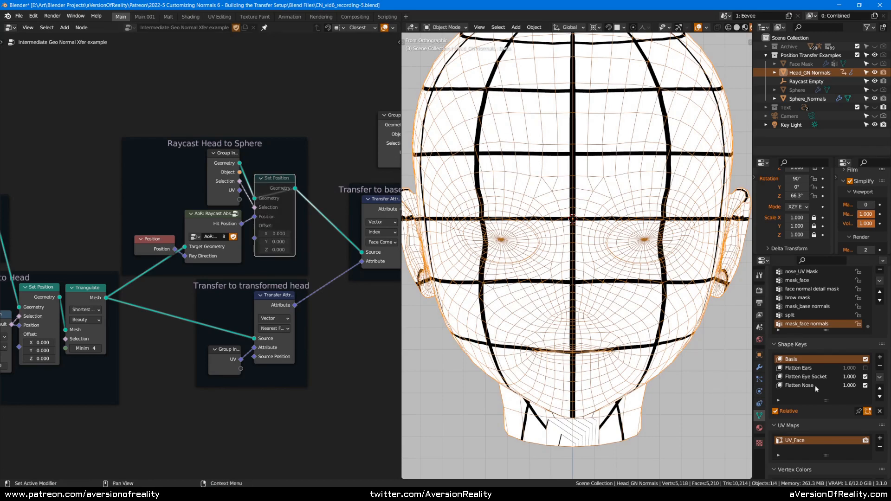
Disable the Flatten Eye Socket and Flatten Nose shape keys and unmute the Set Position node in Raycast Head to Sphere
click(864, 377)
click(865, 385)
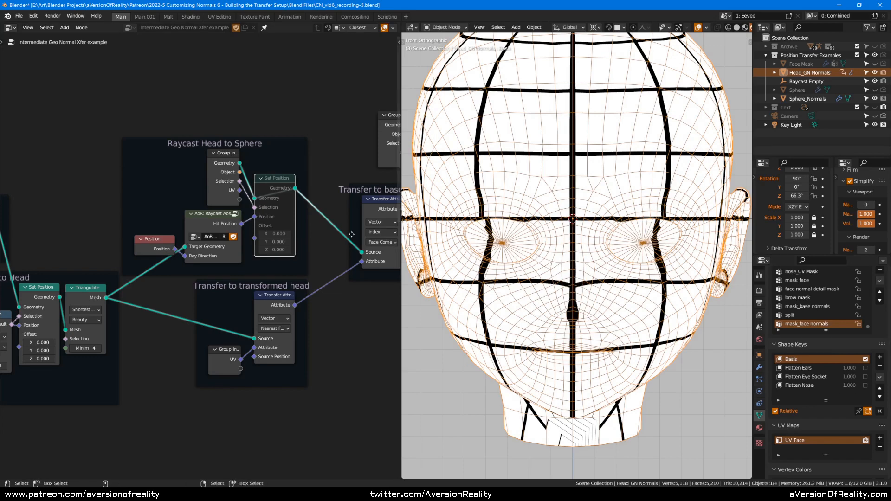
key(m)
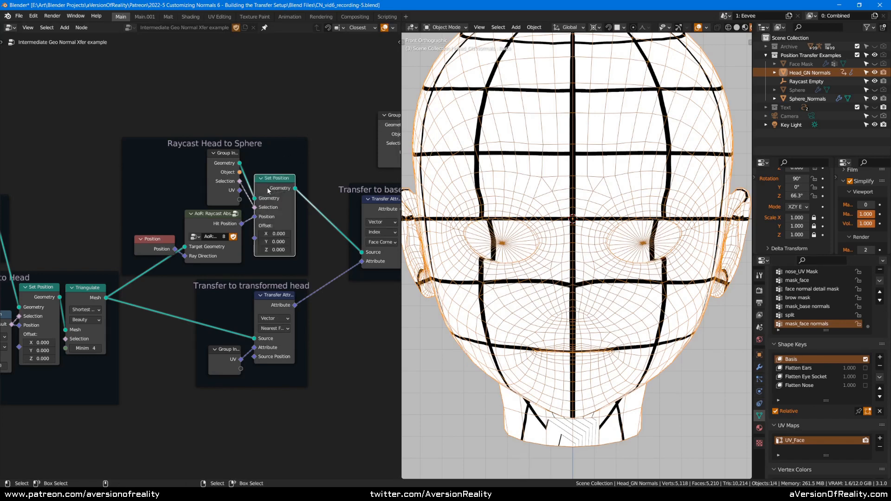
Mute the Set Position and Triangulate nodes in the Raycast Sphere to Head frame
click(53, 291)
middle_drag(70, 233, 79, 233)
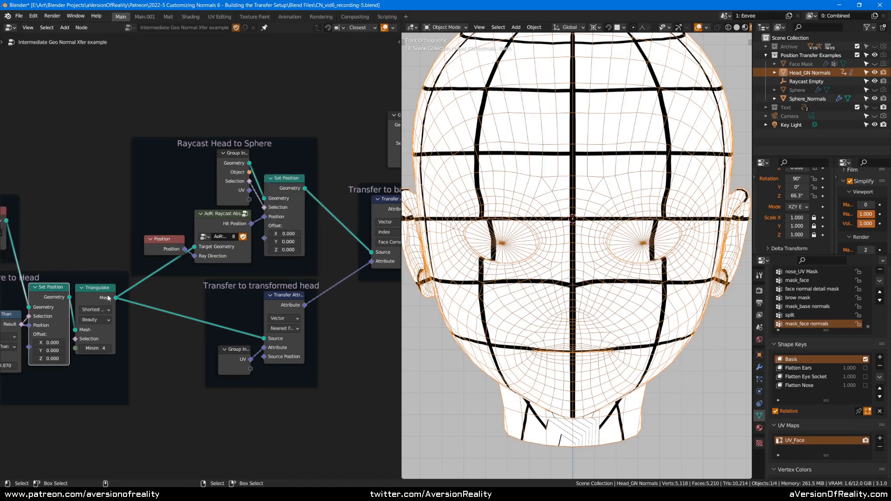
shift+click(108, 293)
key(m)
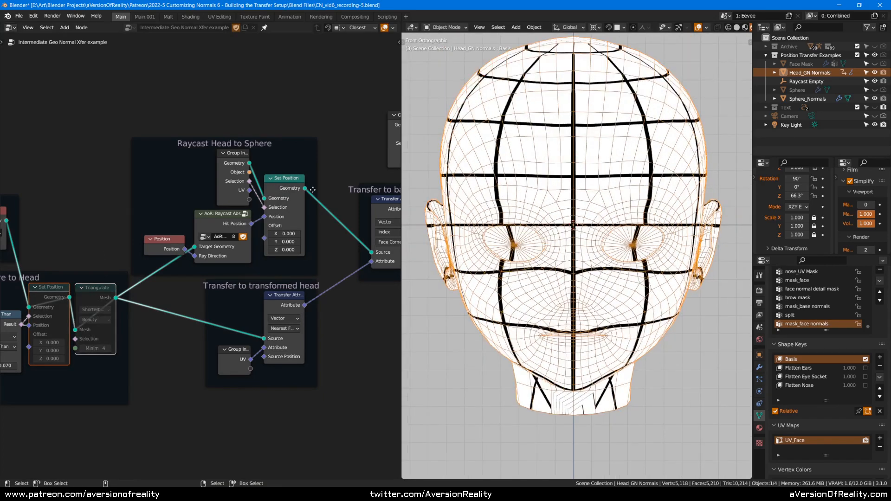
Compare the grid with the Raycast Head to Sphere Set Position muted and active, and unmute the two Raycast Sphere to Head nodes
click(288, 189)
key(m)
key(m)
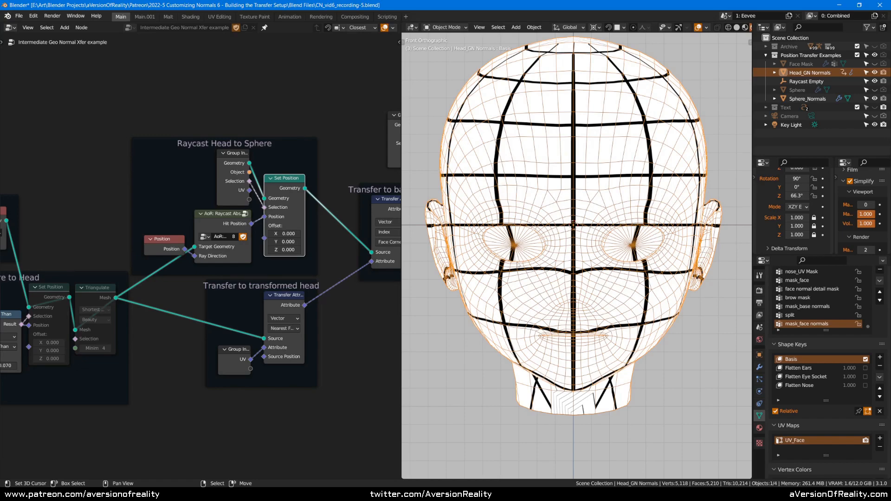
middle_drag(517, 264, 548, 273)
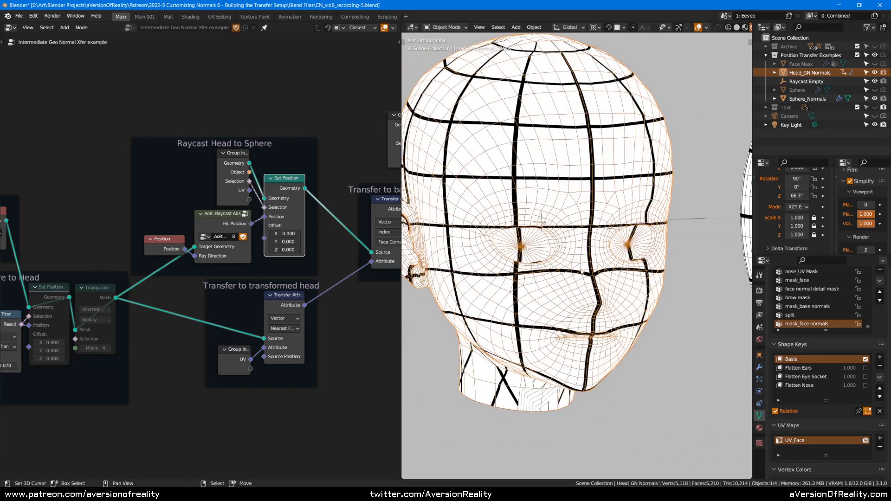
key(KP_1)
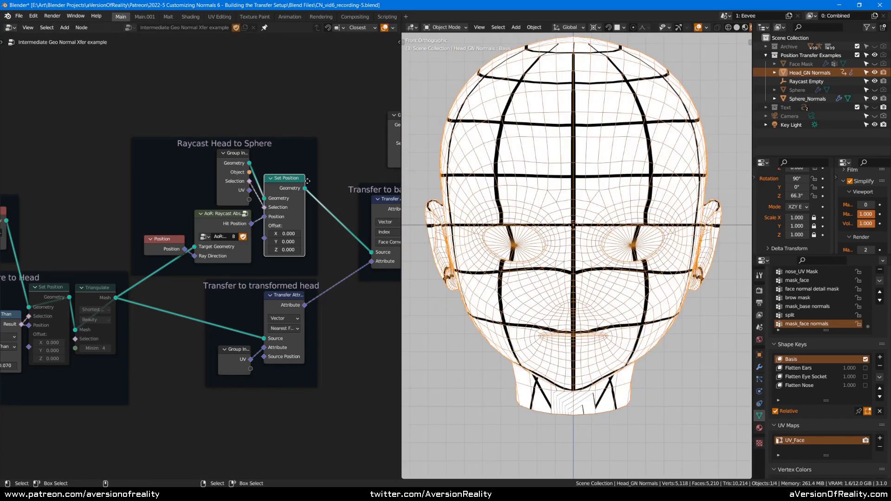
key(m)
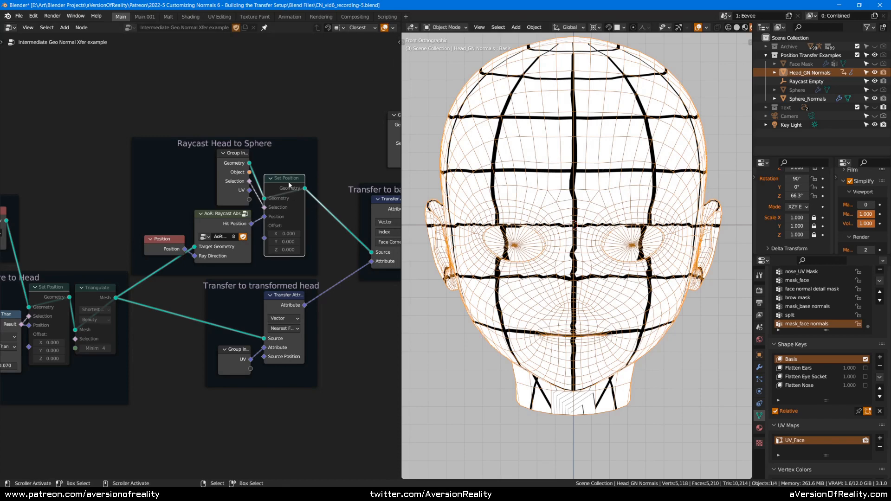
key(m)
click(88, 289)
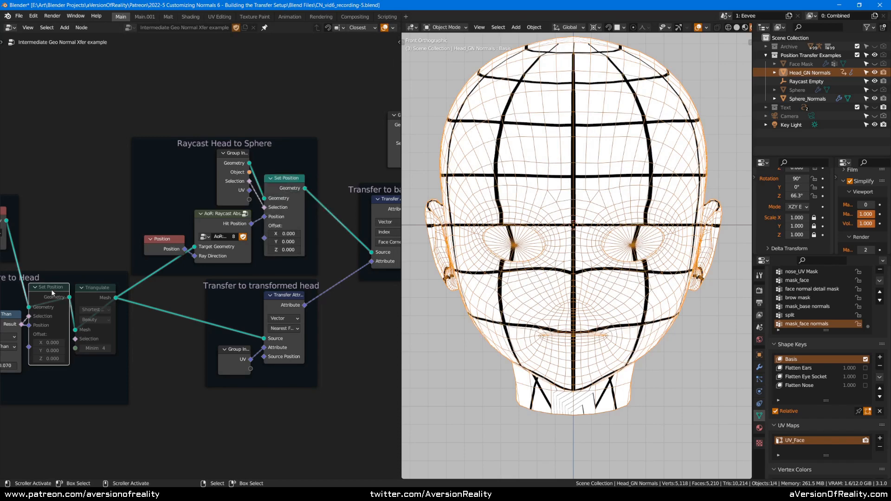
key(m)
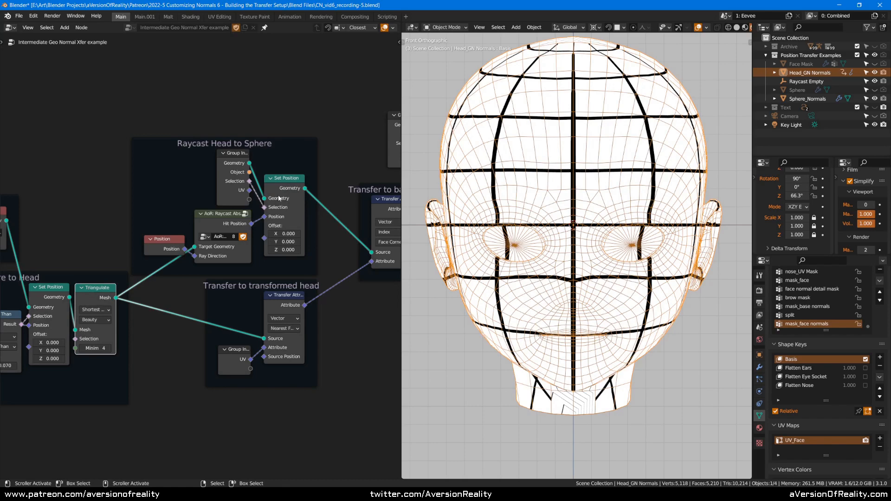
Mute the Raycast Head to Sphere Set Position, compare the grid with Triangulate muted and active, and reactivate both nodes
click(278, 198)
key(m)
click(93, 299)
key(m)
key(m)
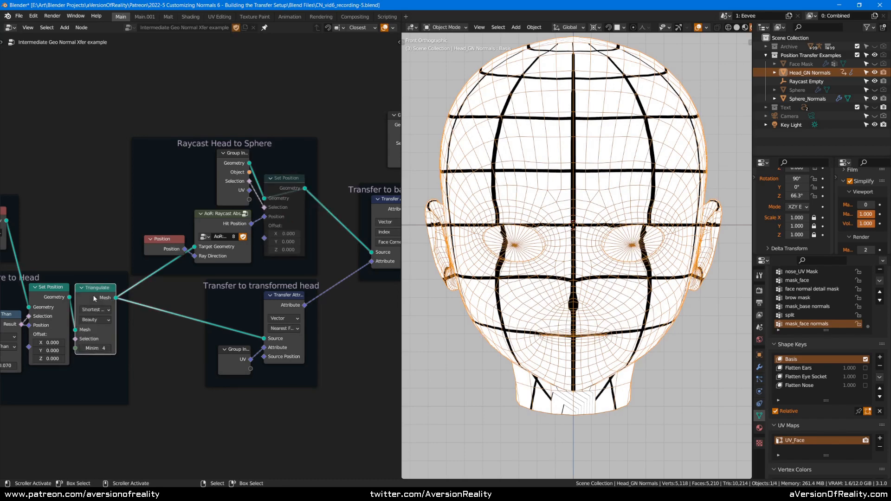
key(m)
key(m)
click(286, 183)
key(m)
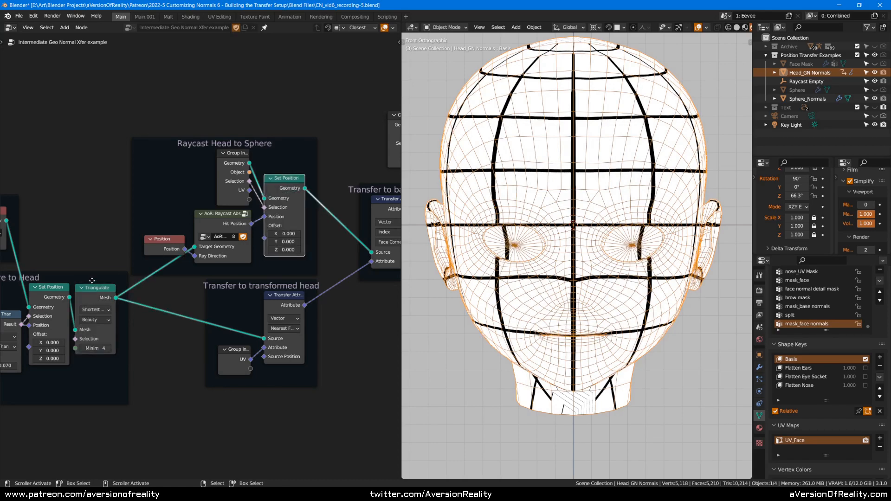
Compare the UV grid around the eyes and nose with the Triangulate node muted and active, leaving it active
click(110, 299)
key(m)
key(m)
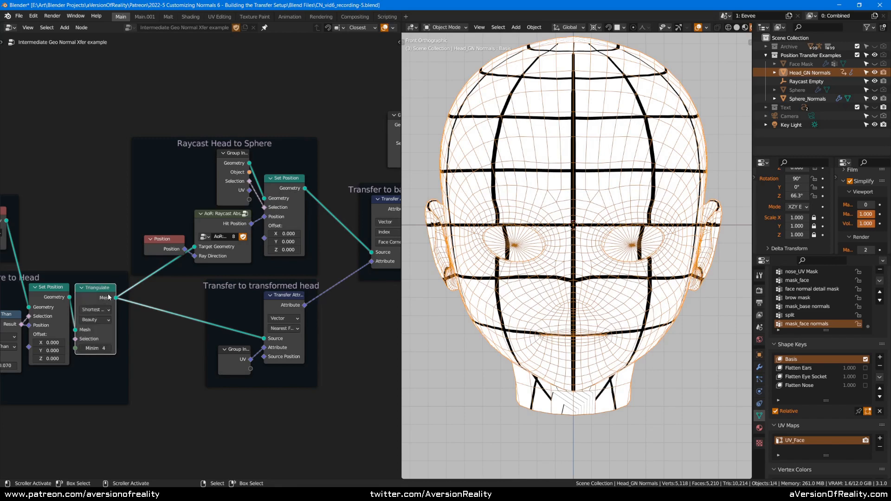
key(m)
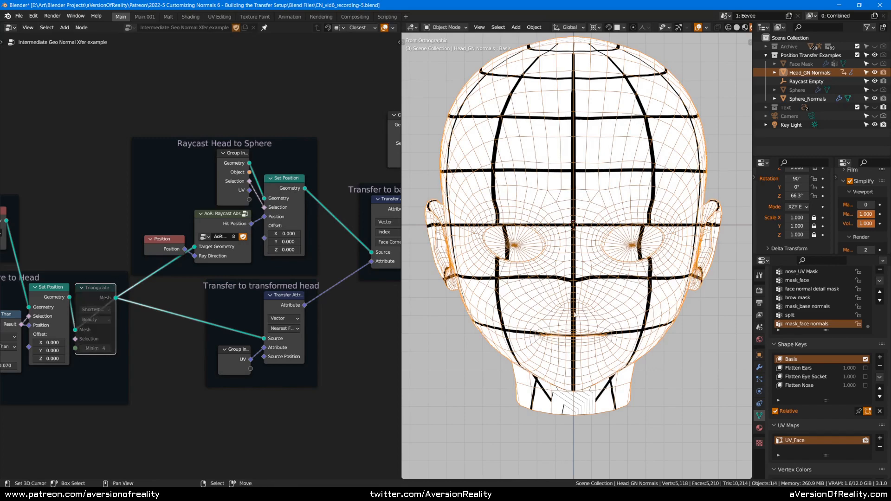
key(m)
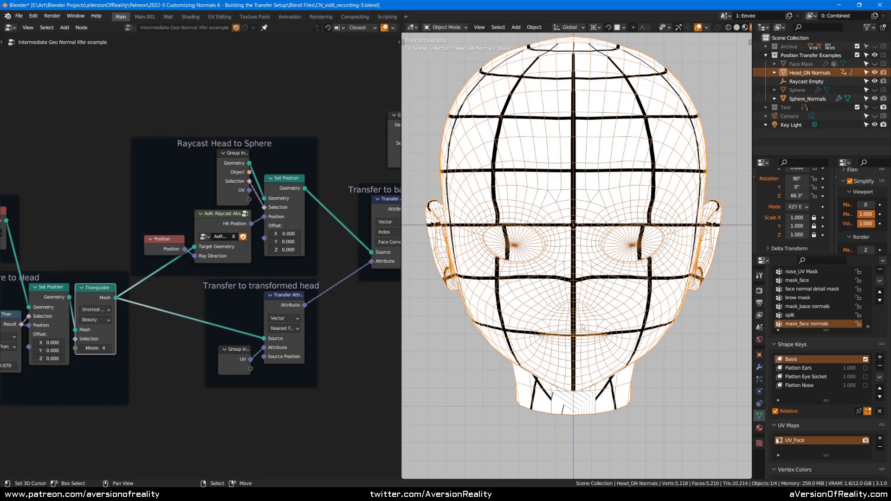
scroll(564, 344, up, 2)
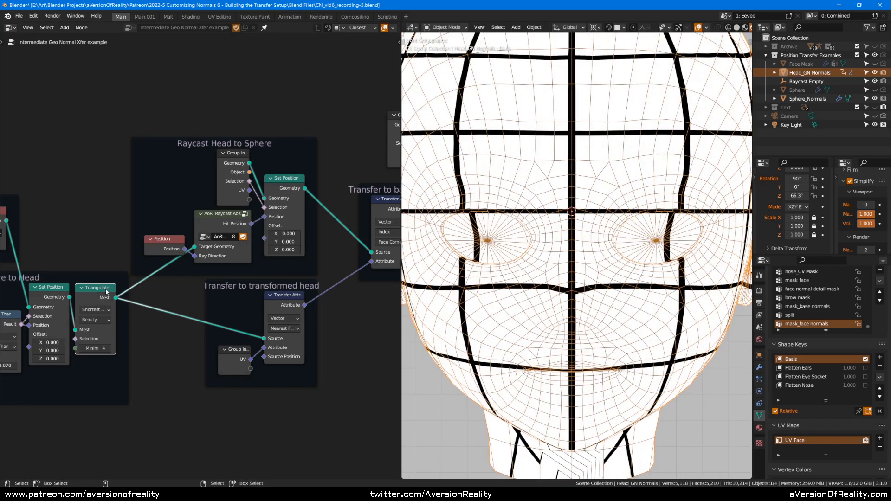
key(m)
key(m)
key(m)
key(m)
scroll(534, 297, down, 3)
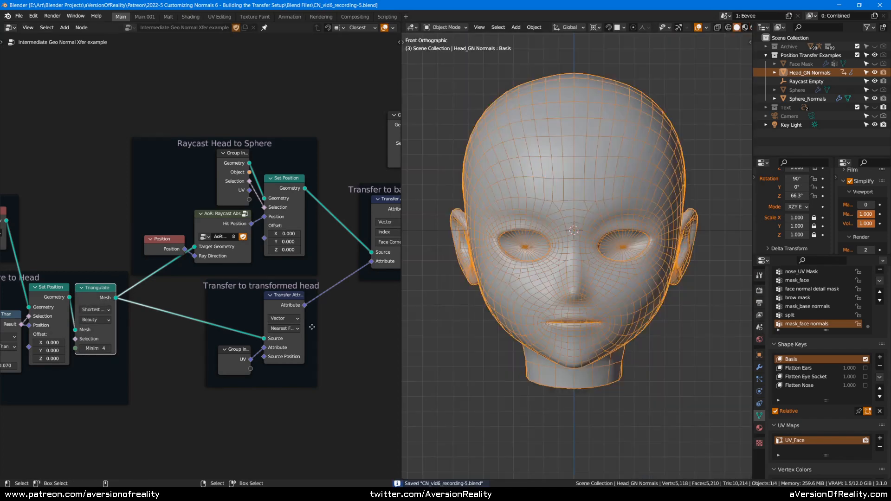
Detach the Group Output, move it to the lower node tree and link that tree's Group Input geometry to it
scroll(319, 314, down, 3)
middle_drag(294, 366, 224, 249)
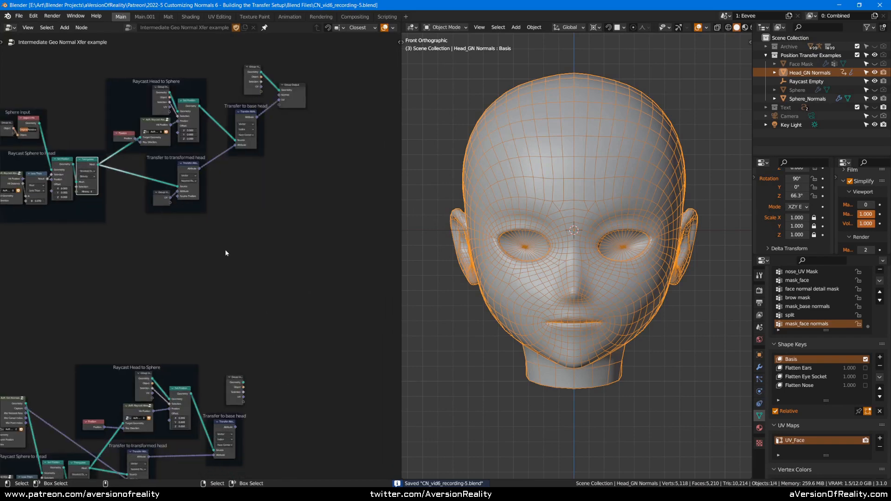
alt+drag(306, 92, 315, 321)
alt+drag(293, 441, 283, 434)
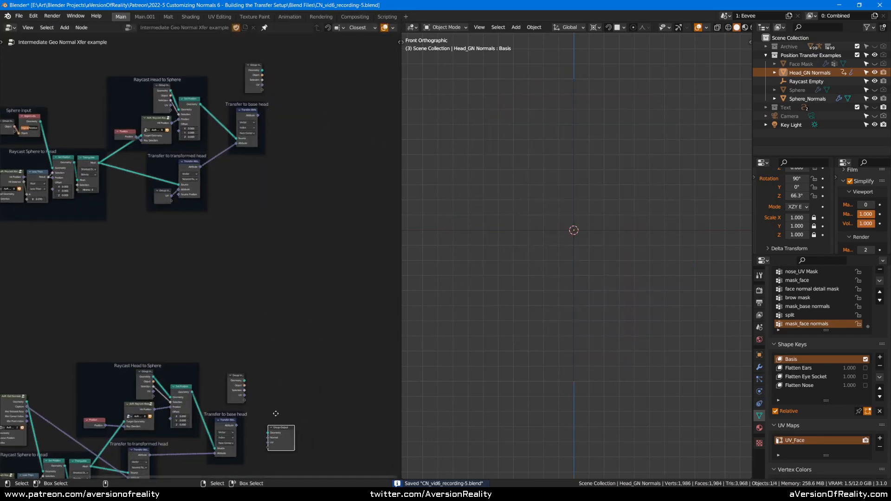
scroll(315, 263, up, 4)
middle_drag(274, 418, 321, 259)
scroll(332, 243, up, 3)
key(f)
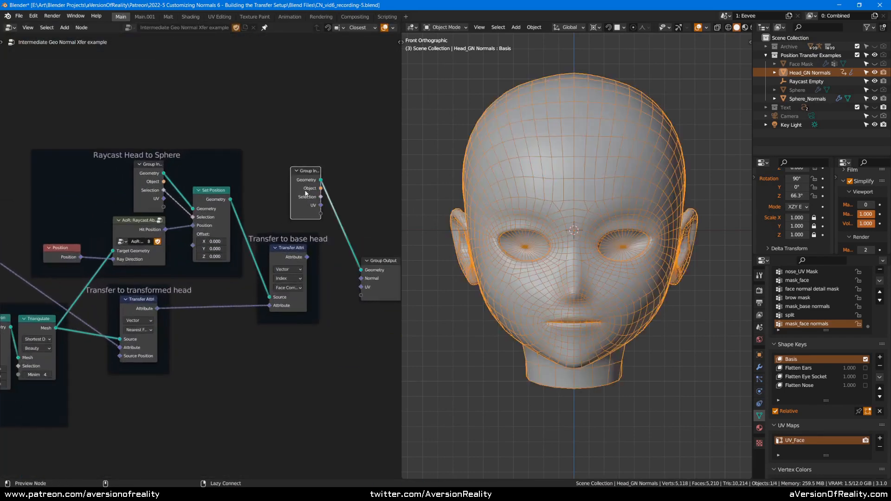
Detach the Group Output and move it toward the start of the lower tree, and widen the AoR: Get Normals node there
alt+drag(374, 279, 232, 372)
middle_drag(245, 338, 462, 323)
scroll(186, 253, up, 2)
click(136, 200)
middle_drag(136, 200, 236, 206)
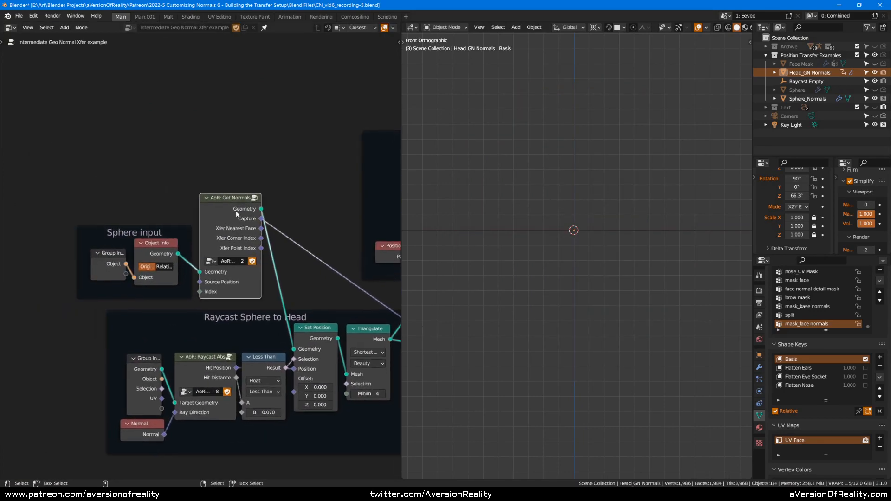
scroll(235, 207, up, 1)
drag(288, 194, 311, 193)
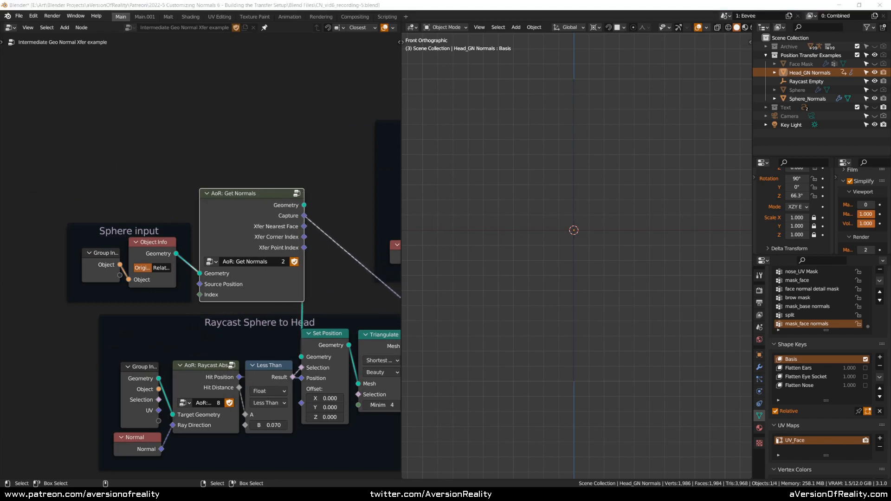
click(272, 210)
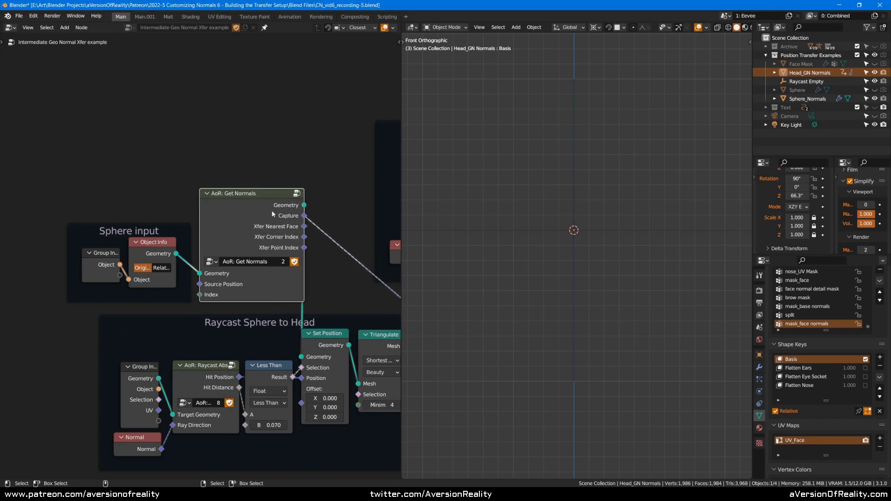
Open the AoR: Get Normals group for editing and widen the node editor to fit its whole node tree
key(Tab)
drag(402, 123, 501, 149)
scroll(418, 308, down, 2)
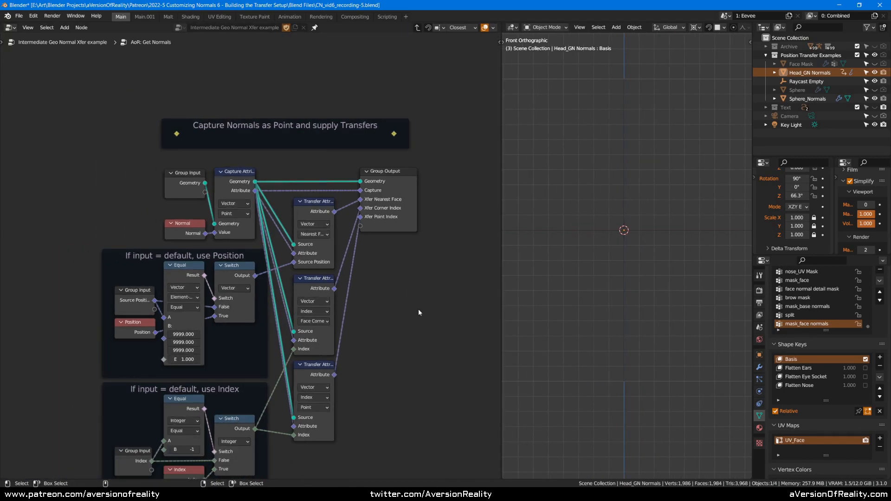
scroll(435, 264, up, 2)
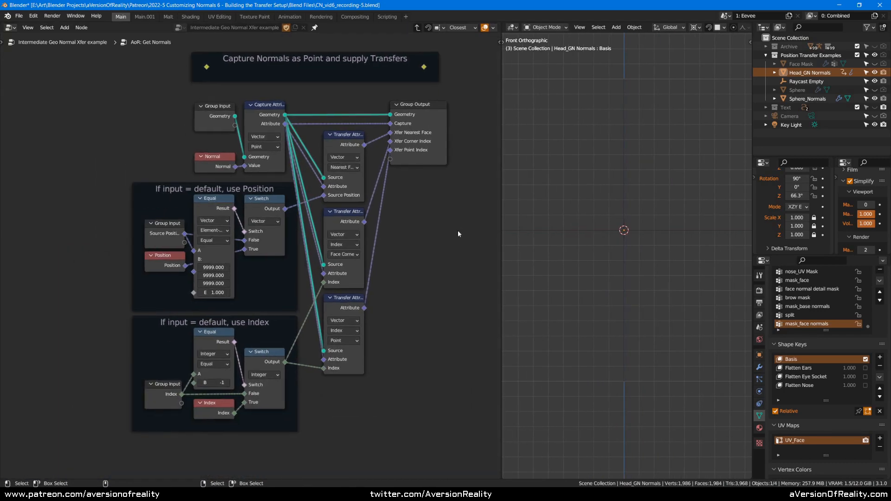
scroll(455, 225, up, 1)
Examine how the Get Normals group captures the normals on points and feeds the Transfer Attribute nodes, and leave the group
click(220, 100)
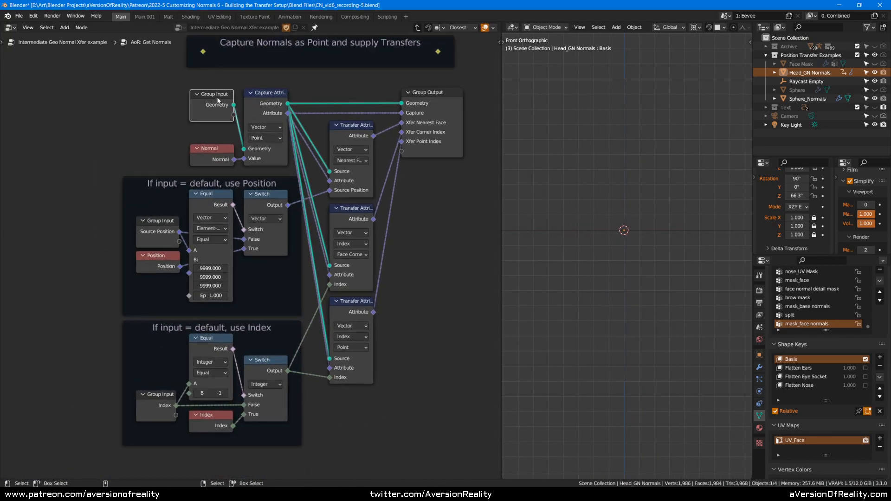
click(214, 140)
click(215, 153)
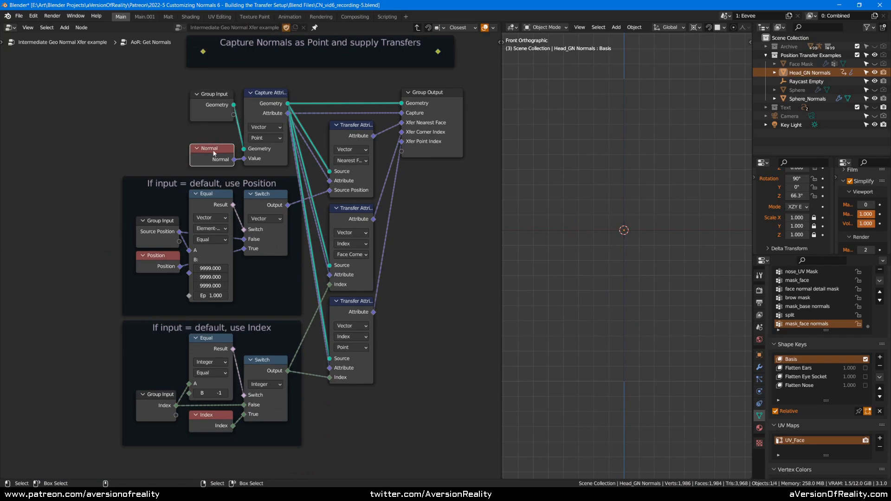
click(255, 111)
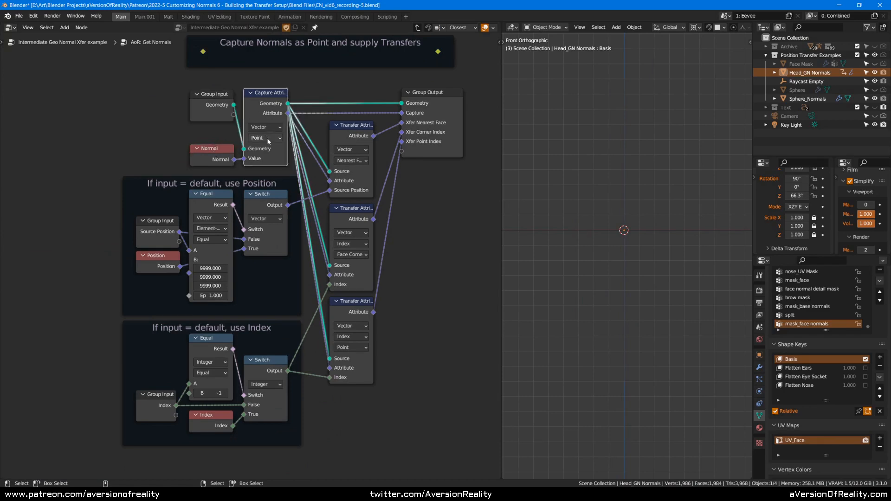
click(356, 301)
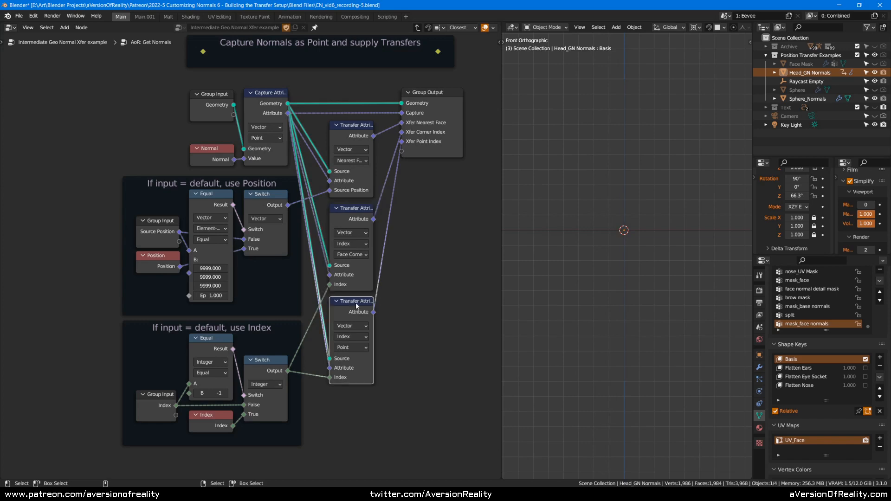
click(387, 255)
key(Home)
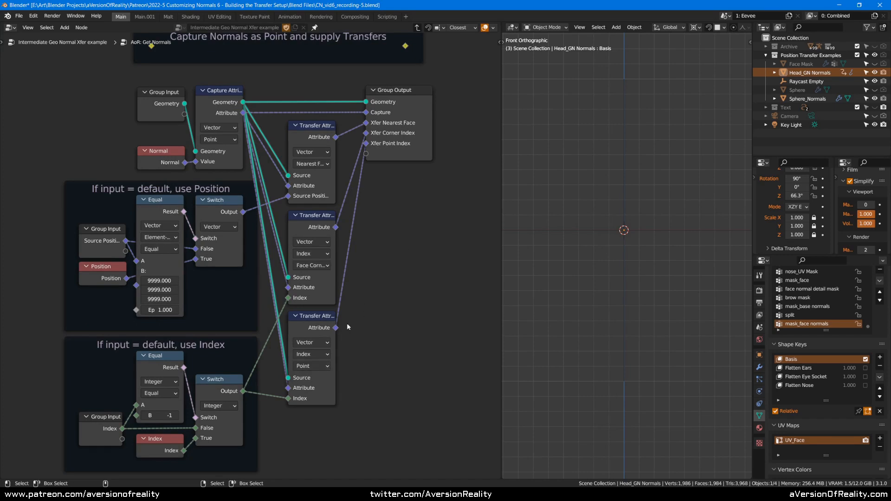
click(393, 157)
key(Tab)
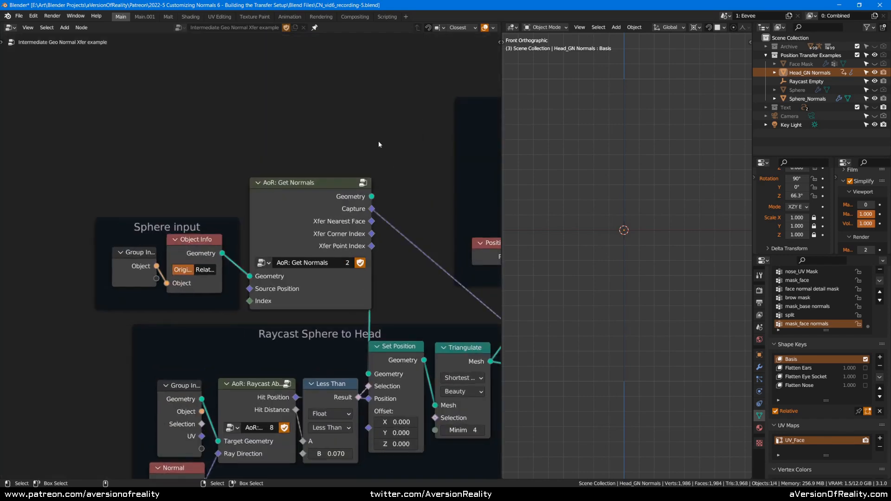
Move the AoR: Get Normals node and the Sphere input frame left, away from the Raycast Sphere to Head Set Position node
scroll(275, 192, down, 1)
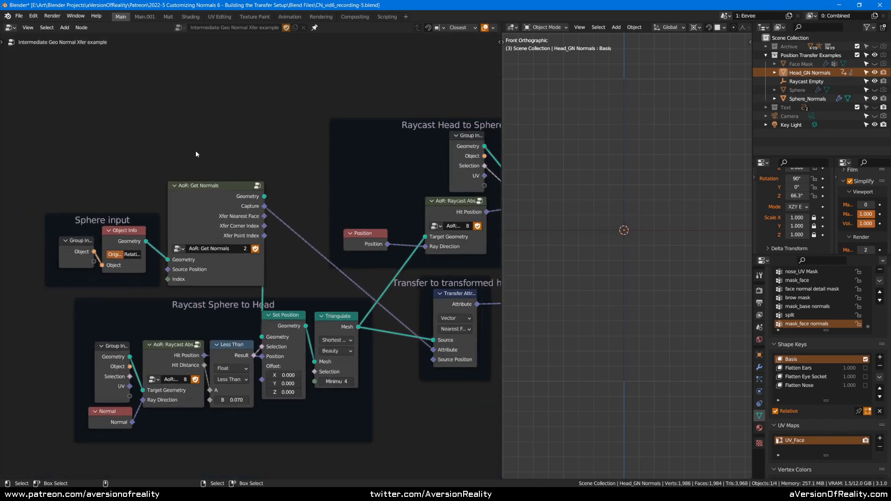
drag(226, 180, 191, 186)
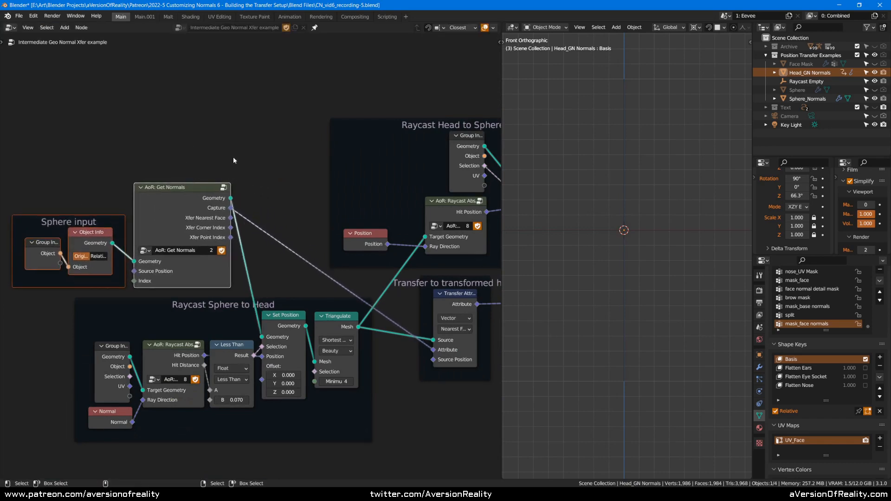
middle_drag(446, 284, 407, 254)
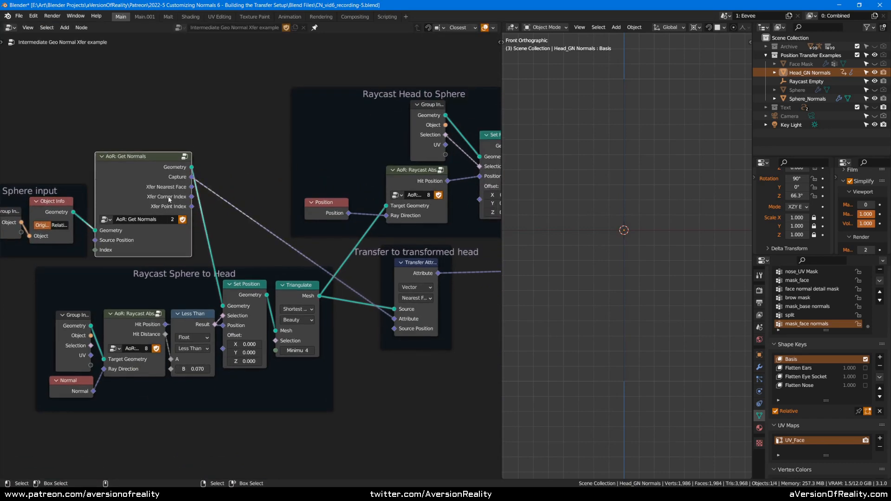
Reopen the AoR: Get Normals group and show the group's input and output settings, including the Source Position default
click(149, 191)
key(Tab)
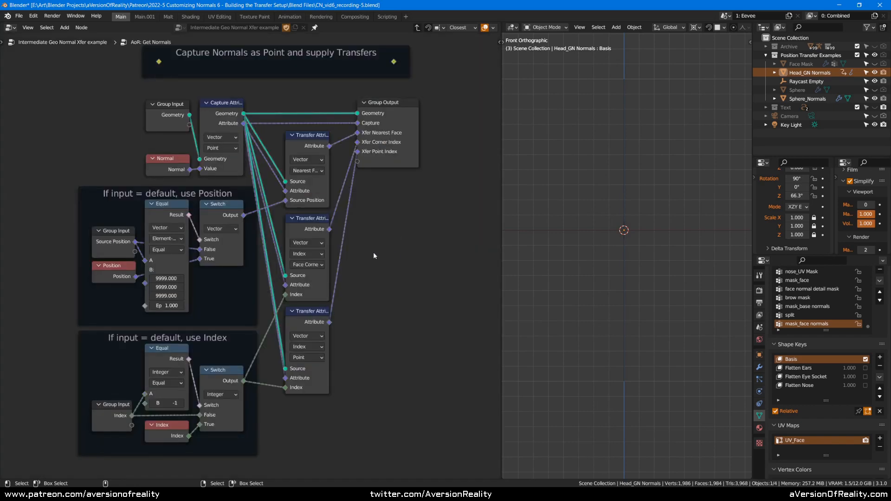
middle_drag(229, 280, 263, 264)
scroll(247, 269, up, 1)
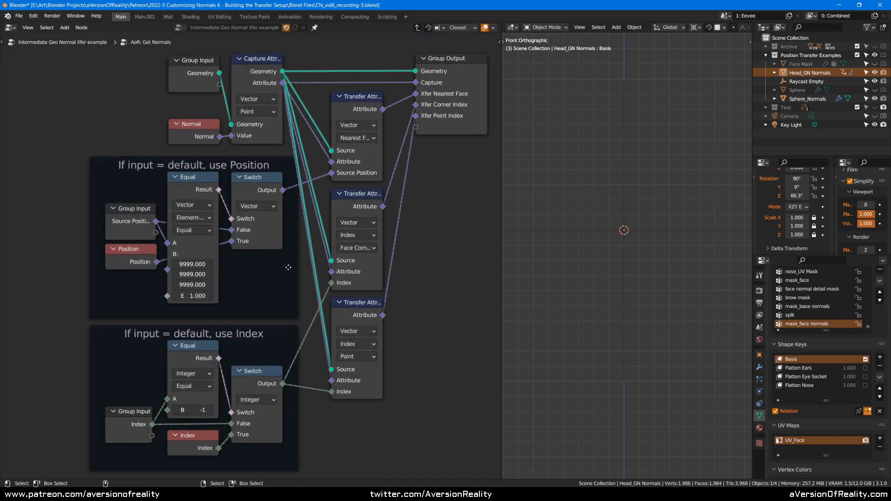
click(292, 263)
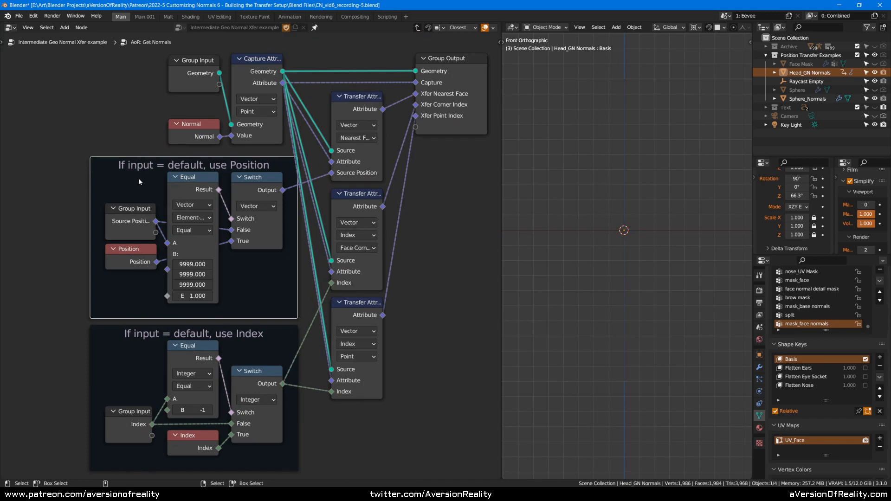
key(n)
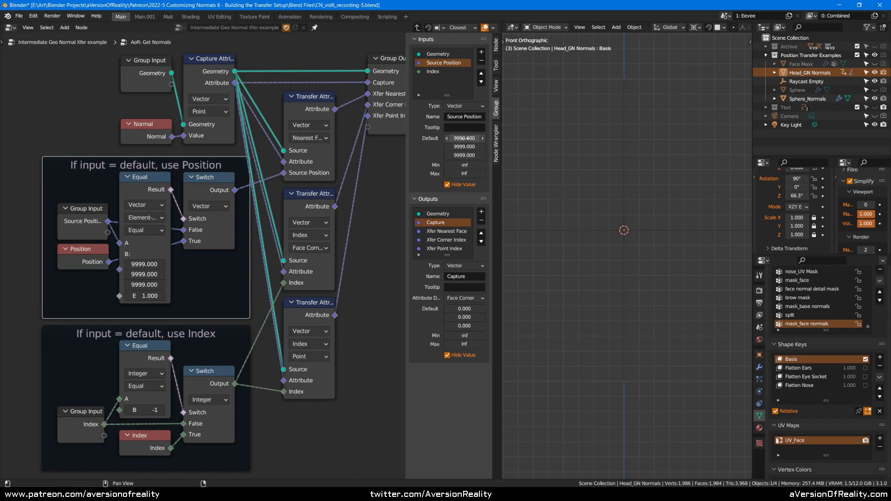
Examine how the Equal and Switch nodes choose between the Source Position input and the Position node in the Position frame
click(155, 192)
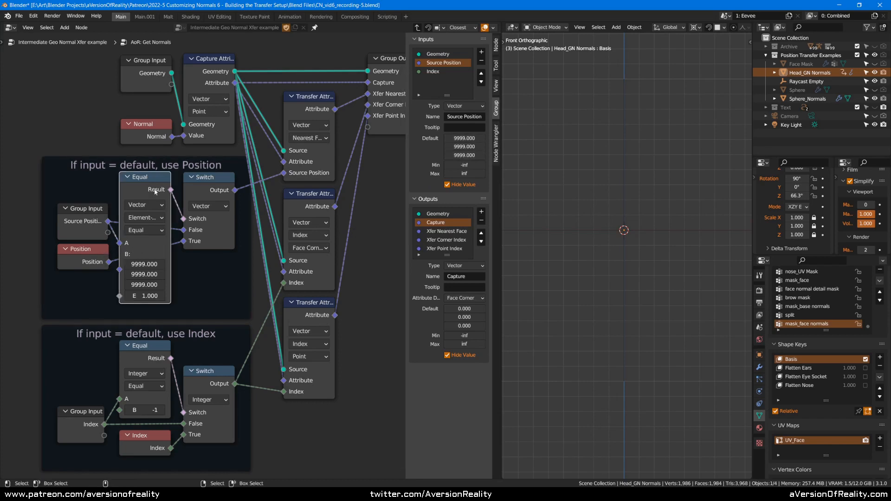
click(203, 183)
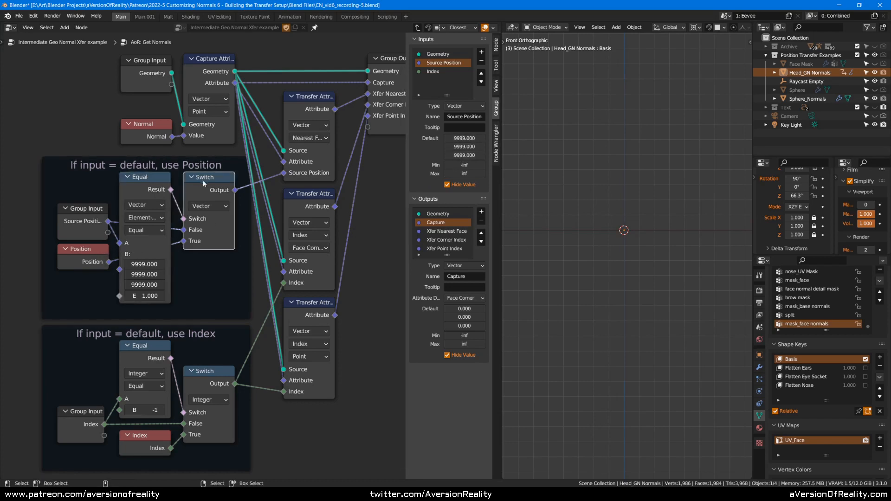
click(72, 253)
click(77, 224)
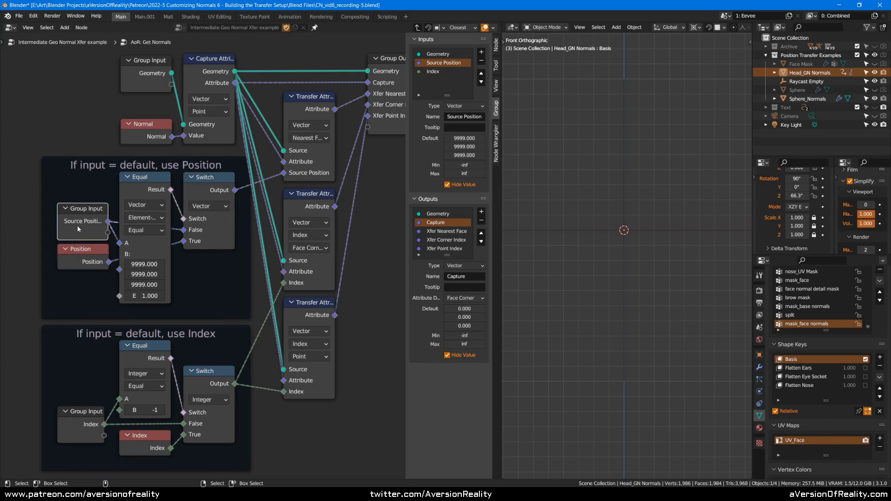
click(88, 262)
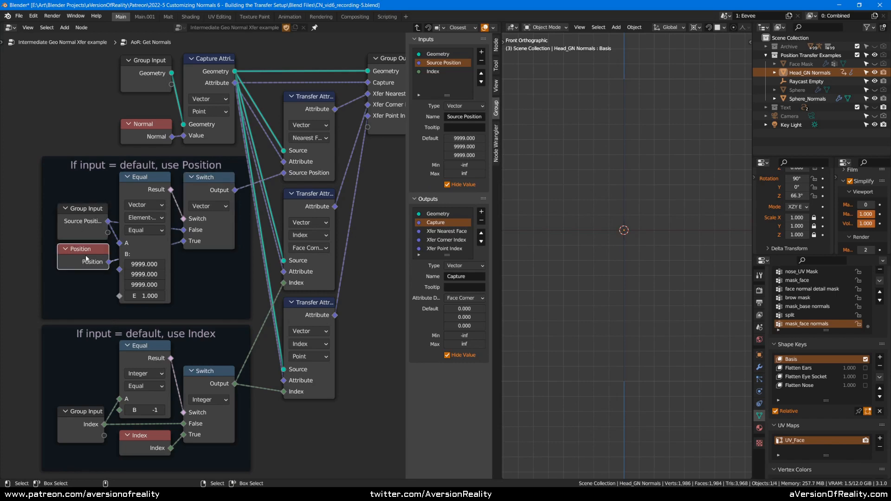
click(92, 230)
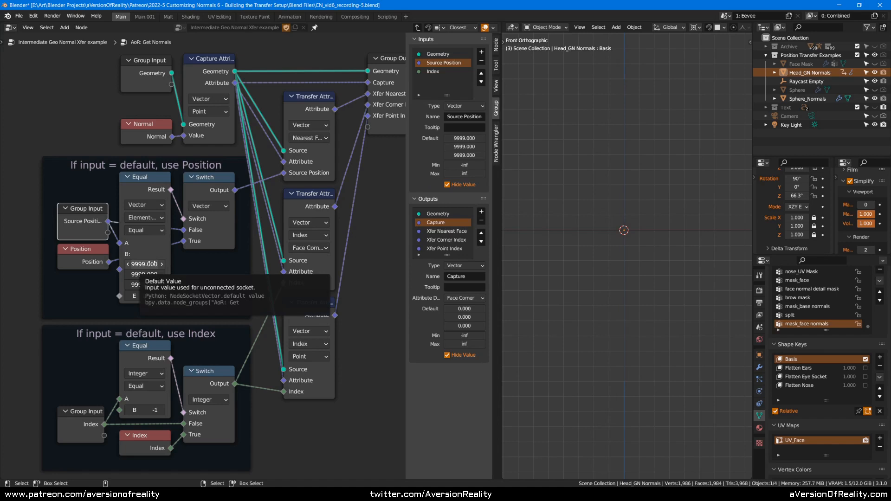
scroll(144, 263, down, 1)
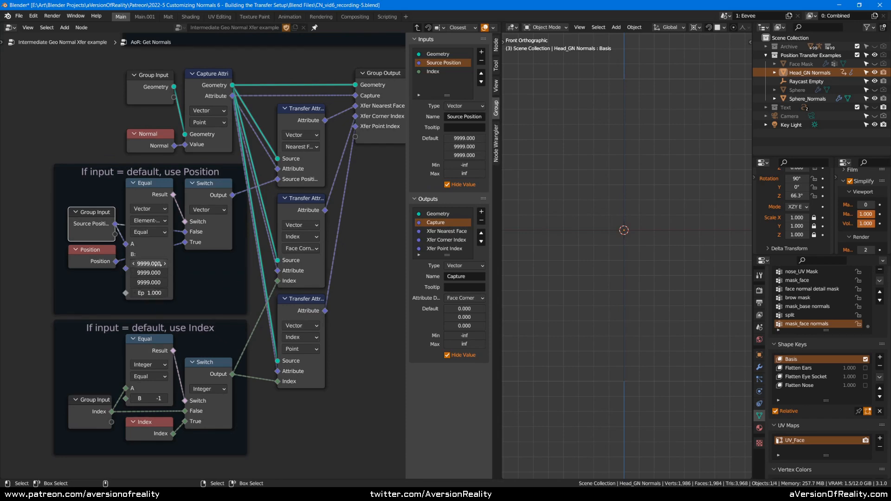
Examine the Index frame and the Index input's default setting, and leave the AoR: Get Normals group
click(237, 325)
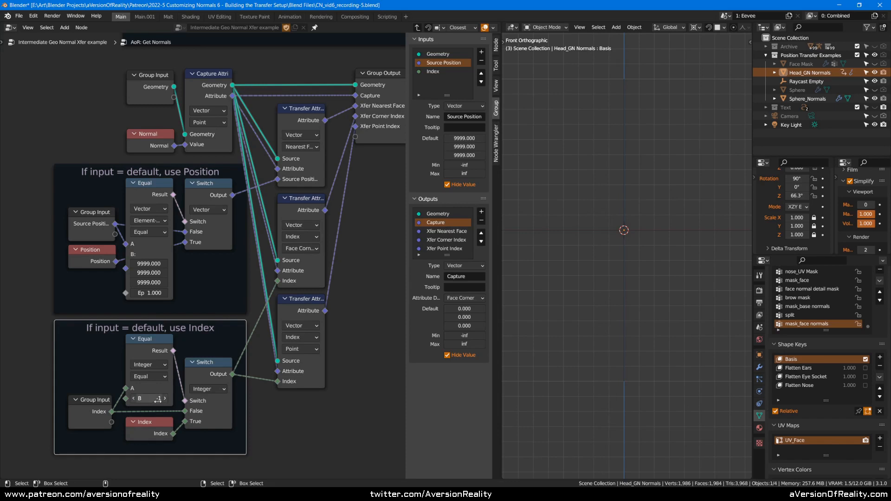
click(432, 71)
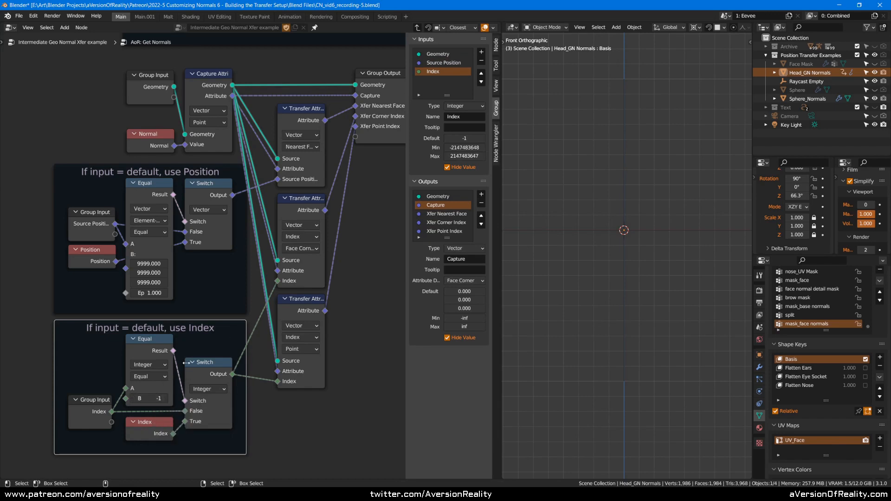
click(157, 435)
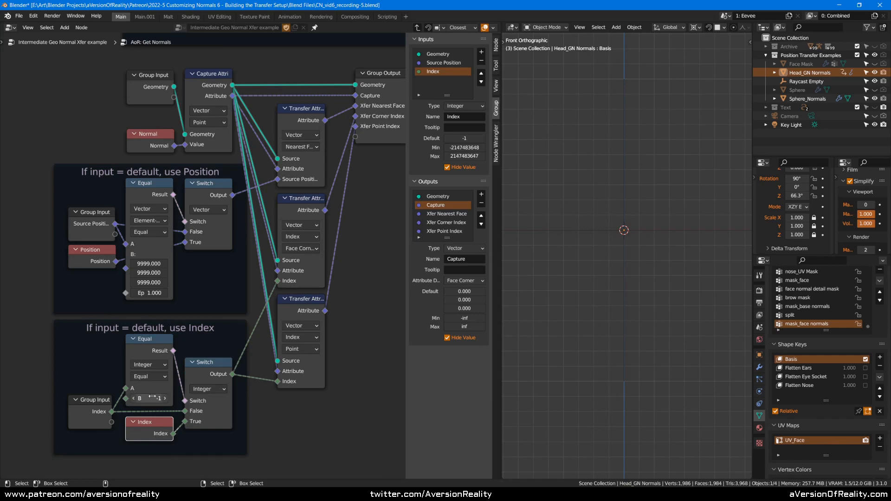
click(375, 220)
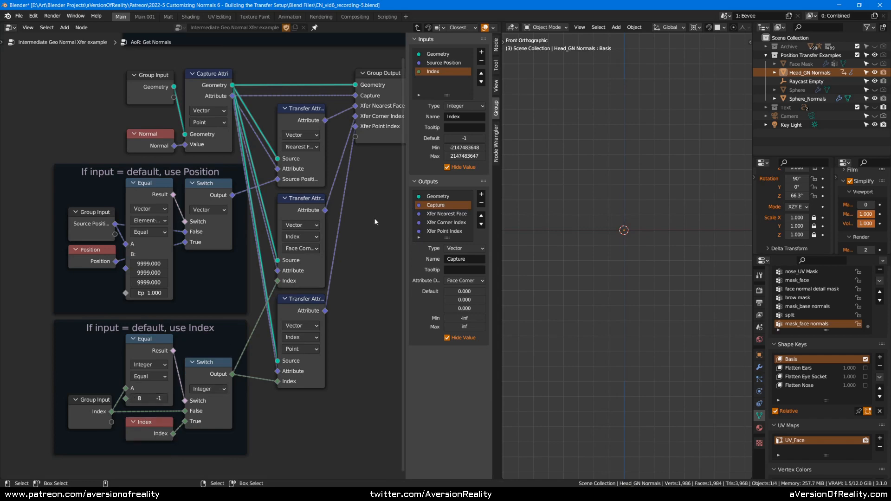
click(379, 125)
key(Tab)
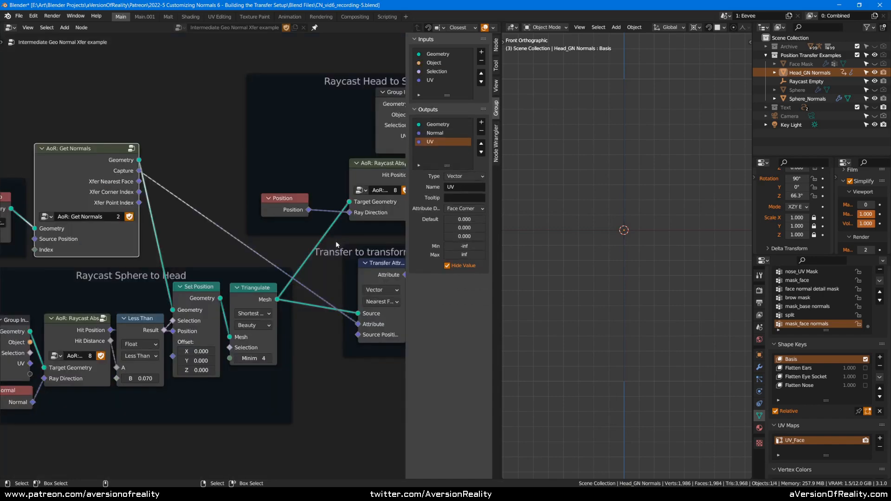
Bring up the separate shader node window, shift it slightly, and show the GN_Normals attribute nodes
click(202, 235)
scroll(202, 235, down, 1)
middle_drag(201, 235, 259, 237)
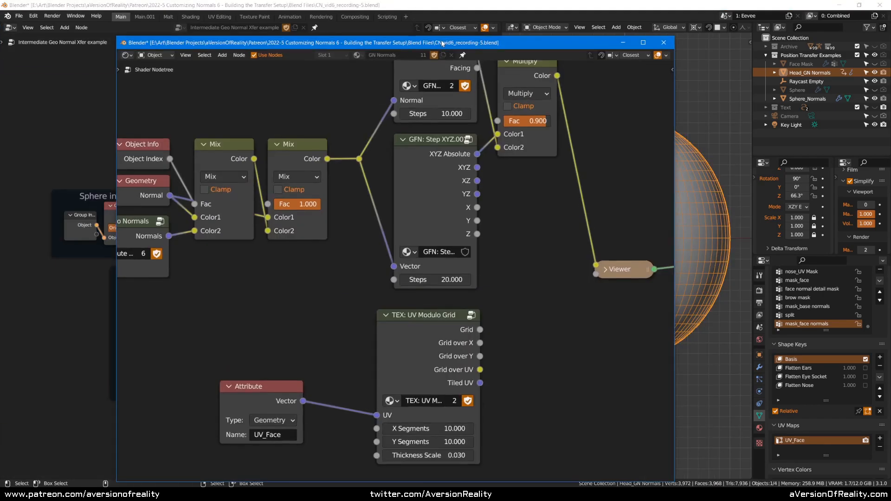
drag(433, 43, 445, 35)
scroll(279, 285, down, 1)
middle_drag(278, 284, 421, 282)
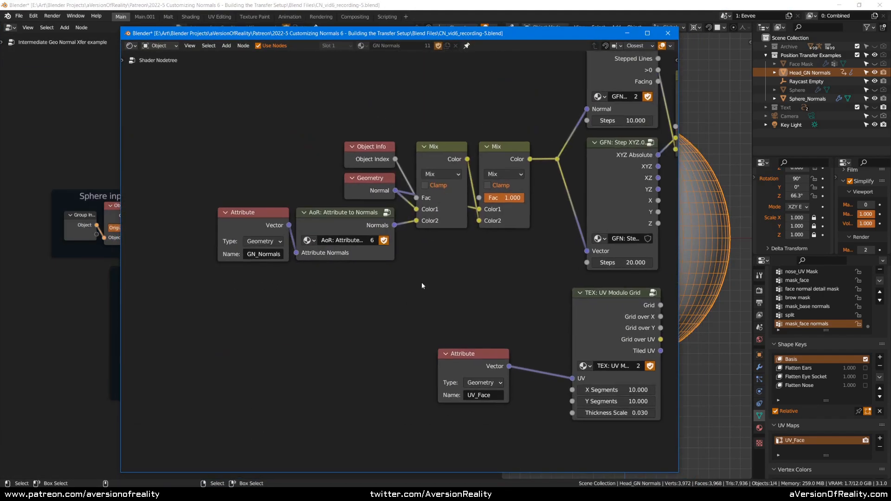
Open the AoR: Attribute to Normals group, examine its "If No input, use Base Normals" frame, and leave the group
click(349, 215)
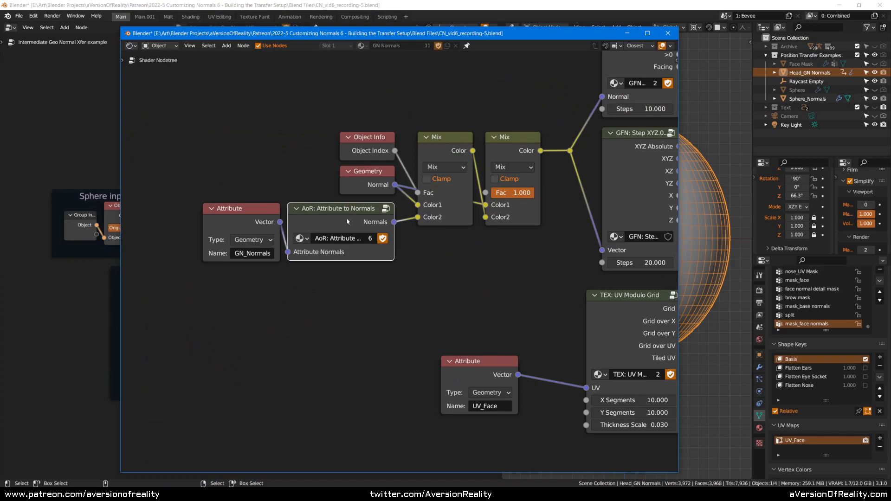
key(Tab)
middle_drag(411, 198, 368, 162)
scroll(368, 162, up, 2)
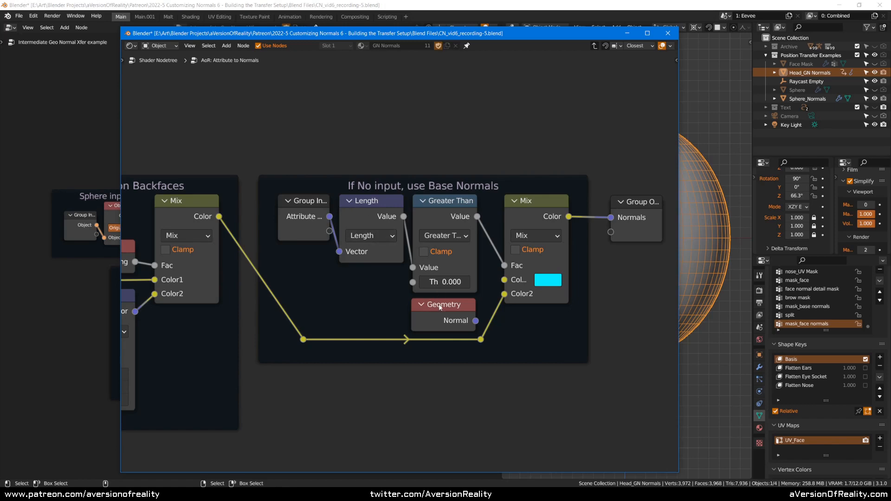
key(Tab)
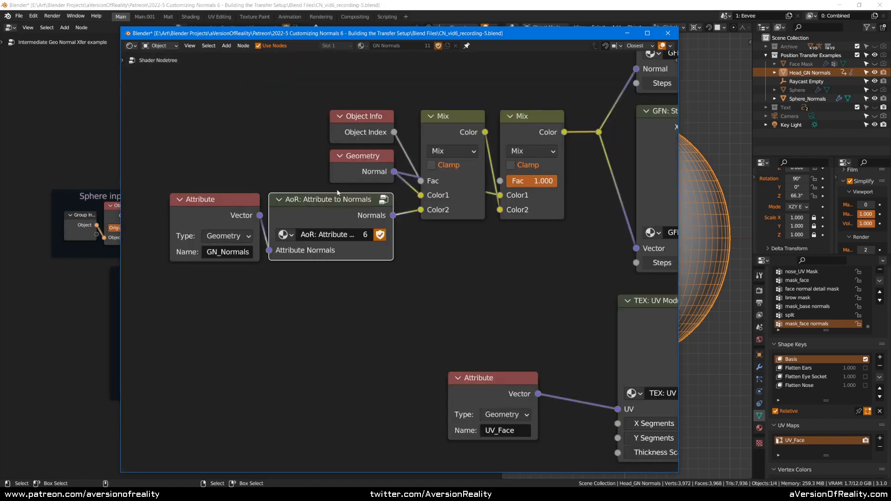
Reopen the AoR: Attribute to Normals group and link the Geometry node's Normal to Color1 of the final Mix node
click(229, 216)
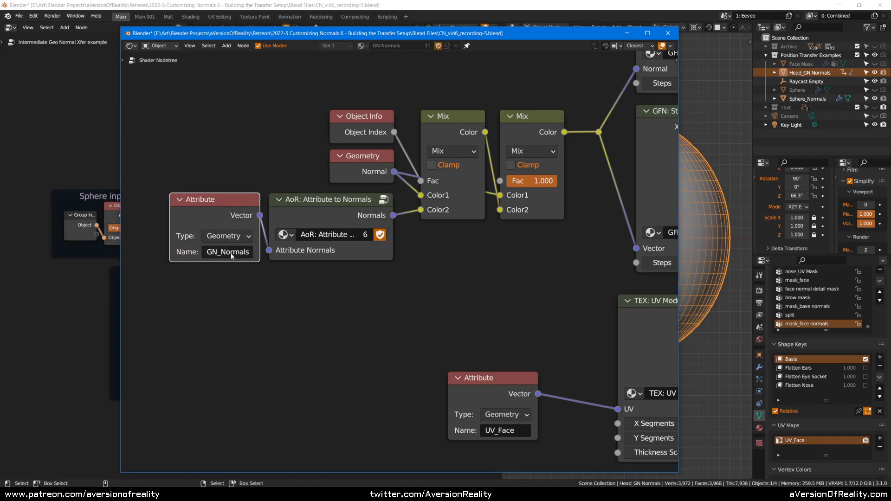
click(305, 204)
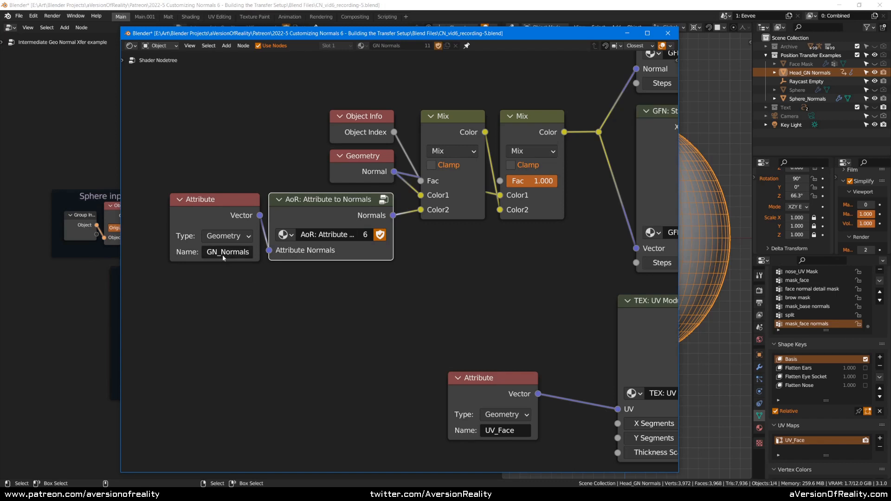
key(Tab)
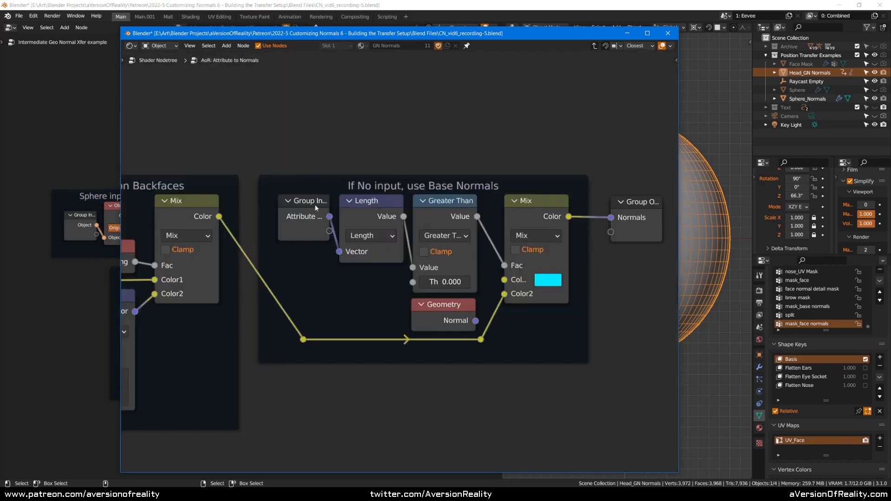
click(536, 200)
drag(476, 321, 503, 280)
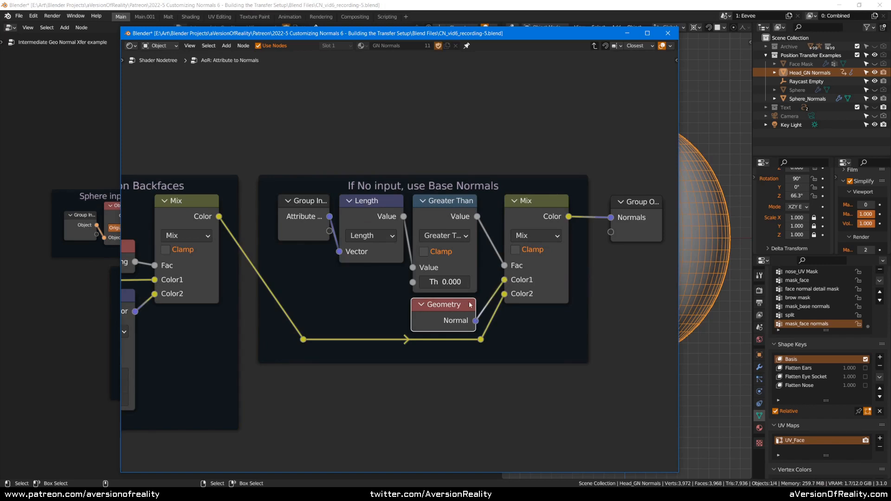
Cut the Geometry Normal link to the final Mix node, check the Color1 swatch, and move the shader window out of the way
ctrl+right_drag(482, 302, 490, 311)
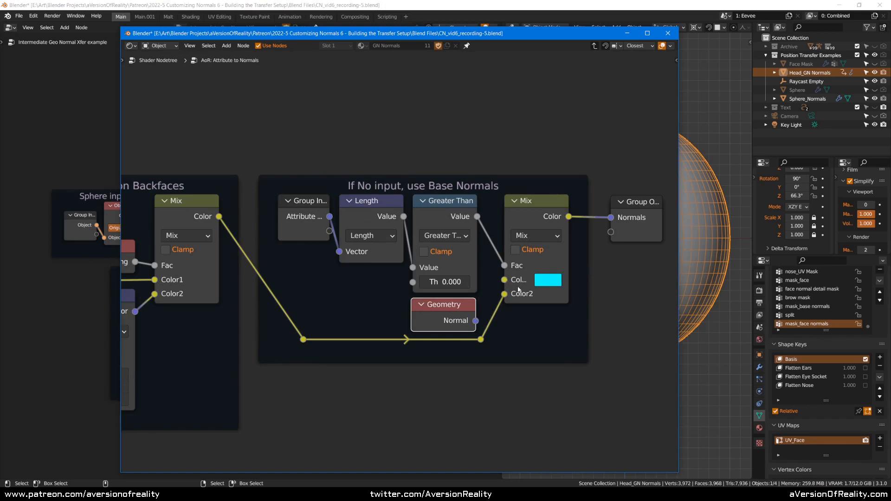
click(548, 281)
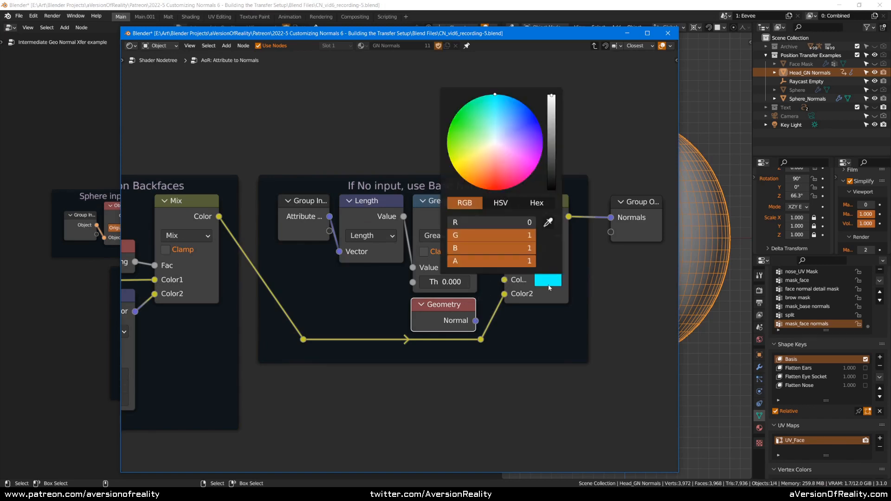
click(625, 324)
drag(532, 34, 0, 139)
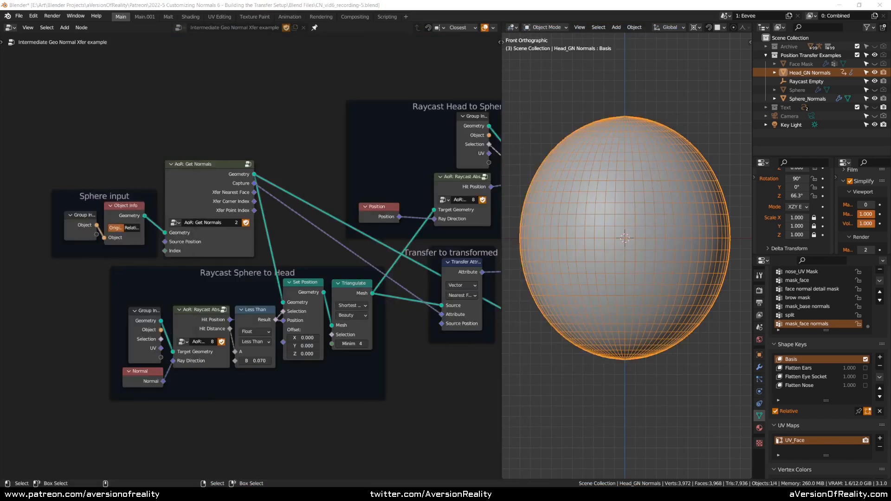
Switch the 3D viewport to Rendered shading and look at the mesh from the front without and with overlays
scroll(673, 205, down, 1)
key(z)
click(683, 147)
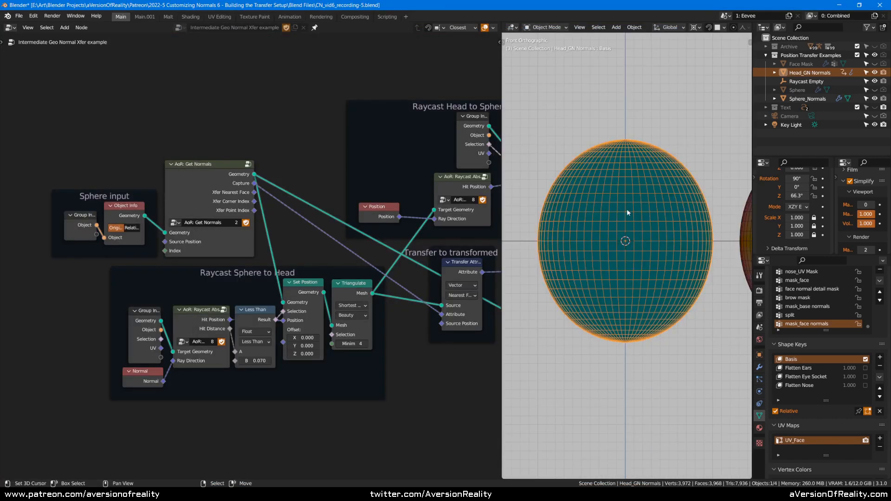
key(shift+alt+z)
middle_drag(626, 240, 641, 263)
key(KP_1)
key(shift+alt+z)
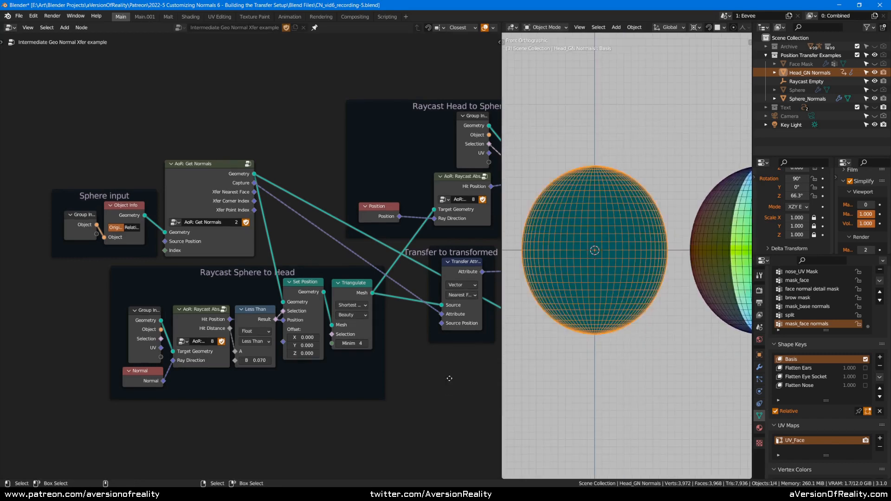
Preview the free Group Input's geometry through the Group Output, placing the Group Output beside that Group Input
middle_drag(450, 377, 240, 407)
middle_drag(460, 132, 380, 134)
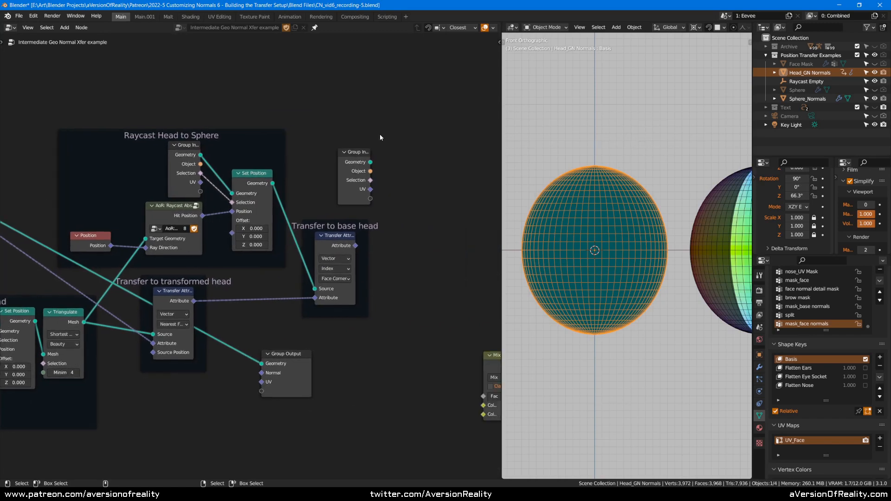
ctrl+shift+click(388, 170)
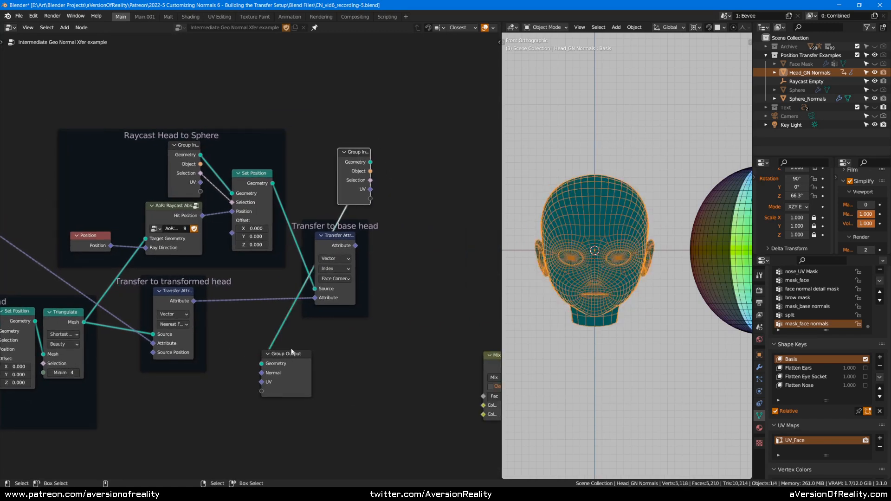
drag(291, 352, 438, 167)
scroll(571, 219, up, 1)
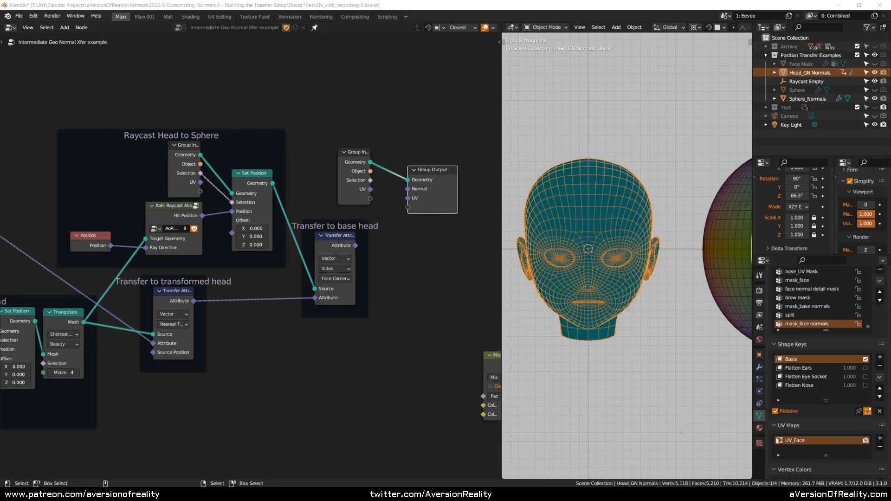
click(408, 311)
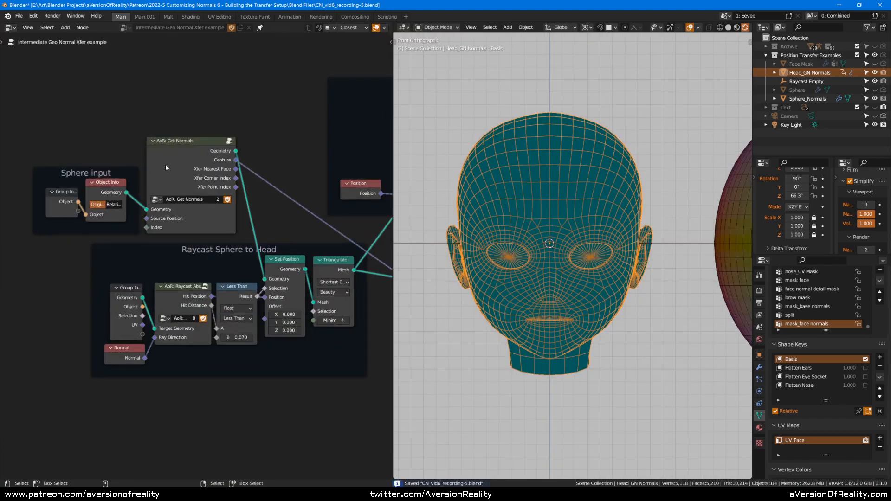
Preview the Set Position geometry from the Raycast Sphere to Head frame, and move the Group Output below the node frames
click(158, 166)
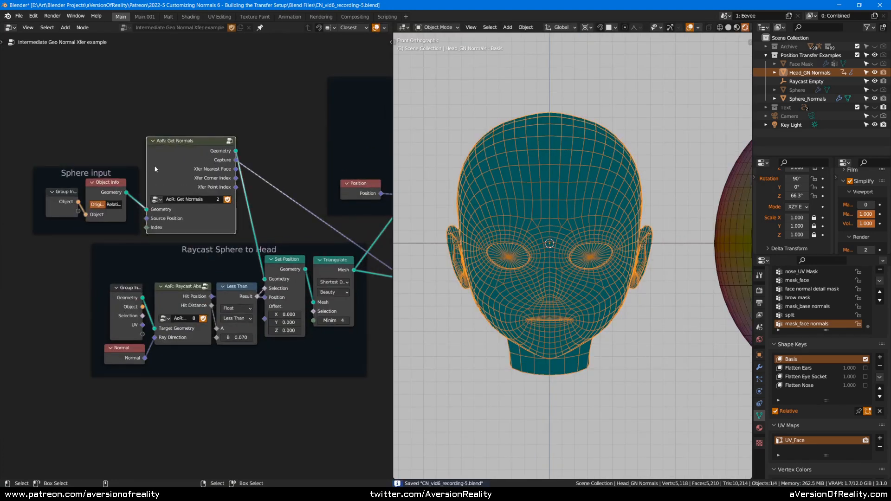
click(123, 187)
ctrl+shift+click(284, 272)
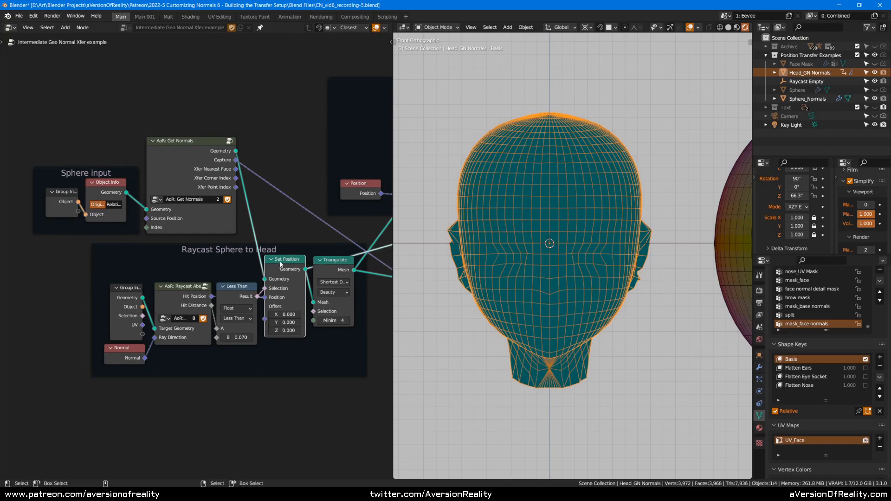
middle_drag(312, 202, 119, 191)
scroll(119, 190, down, 4)
middle_drag(376, 179, 319, 173)
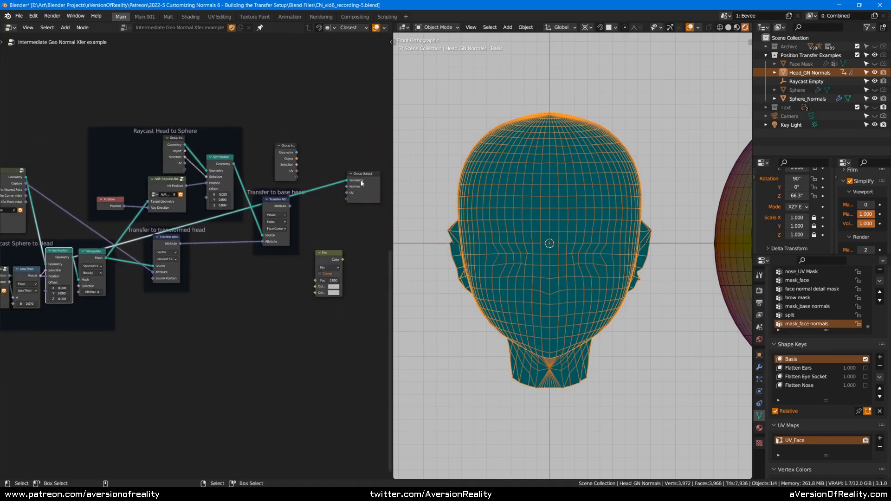
drag(356, 186, 165, 328)
Preview the AoR: Get Normals geometry on the Group Output and link its Capture output to the Normal input
middle_drag(89, 262, 266, 224)
scroll(266, 224, up, 4)
middle_drag(172, 116, 121, 130)
ctrl+shift+click(122, 128)
drag(133, 131, 357, 317)
click(341, 328)
scroll(331, 320, up, 2)
middle_drag(330, 320, 301, 316)
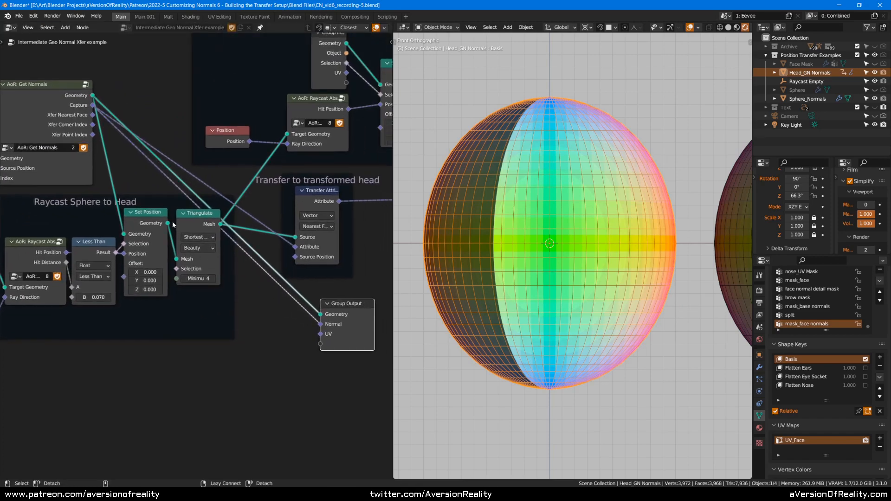
Send the Set Position geometry of the Raycast Sphere to Head frame to the Group Output to compare it with the captured normals
ctrl+shift+click(165, 224)
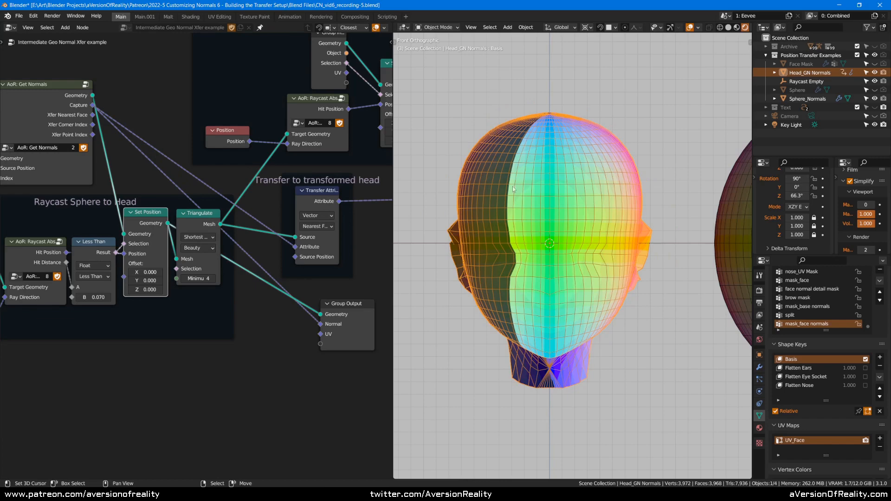
click(81, 107)
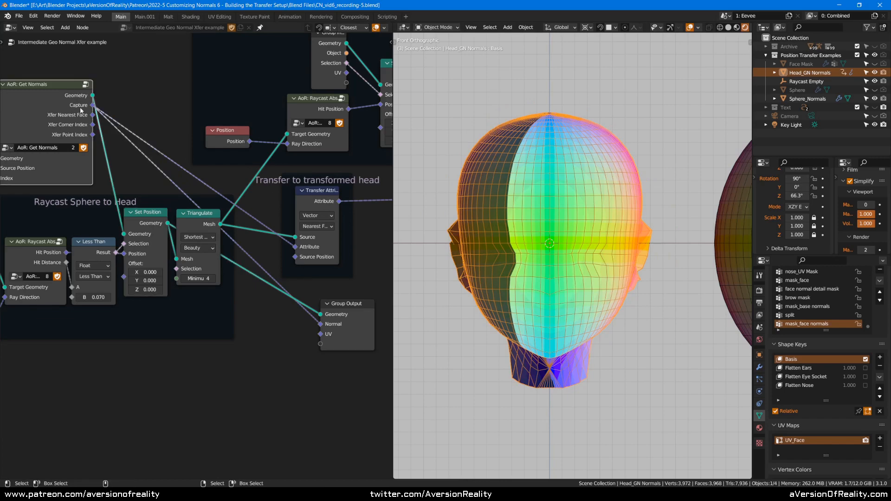
click(133, 229)
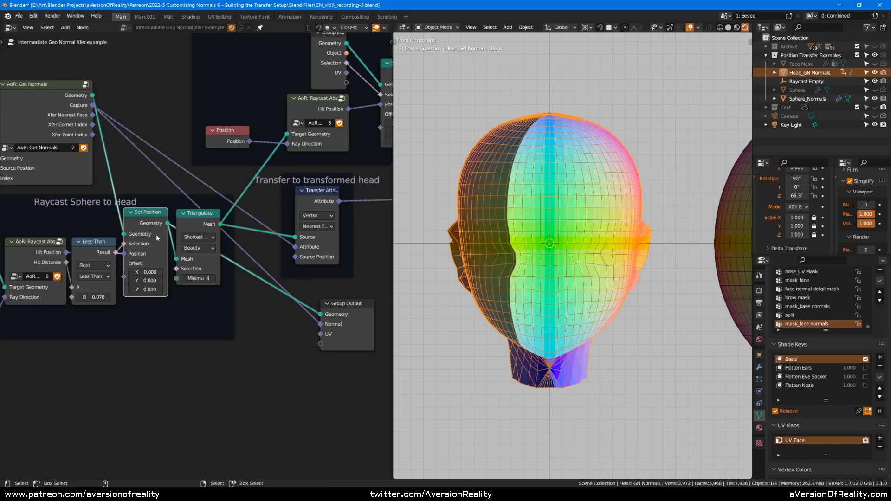
Link the Normal node in the Raycast Sphere to Head frame to the Group Output's Normal input
scroll(174, 383, down, 2)
scroll(96, 299, down, 1)
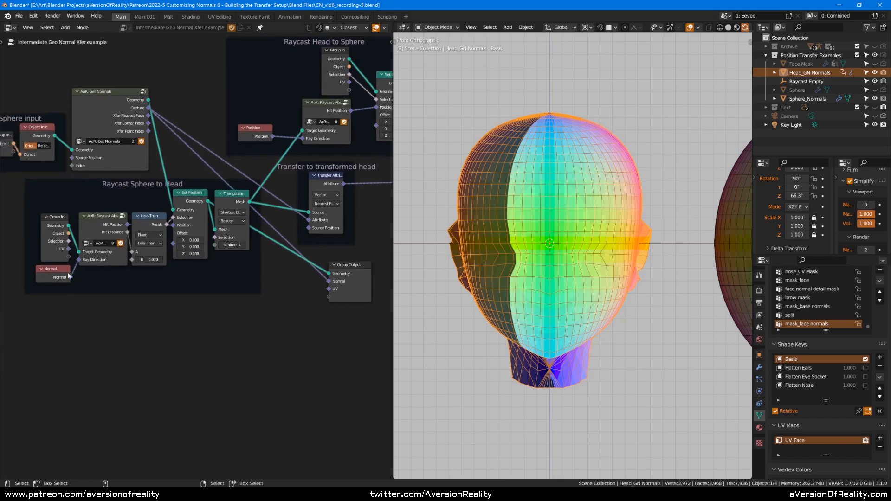
drag(69, 277, 328, 281)
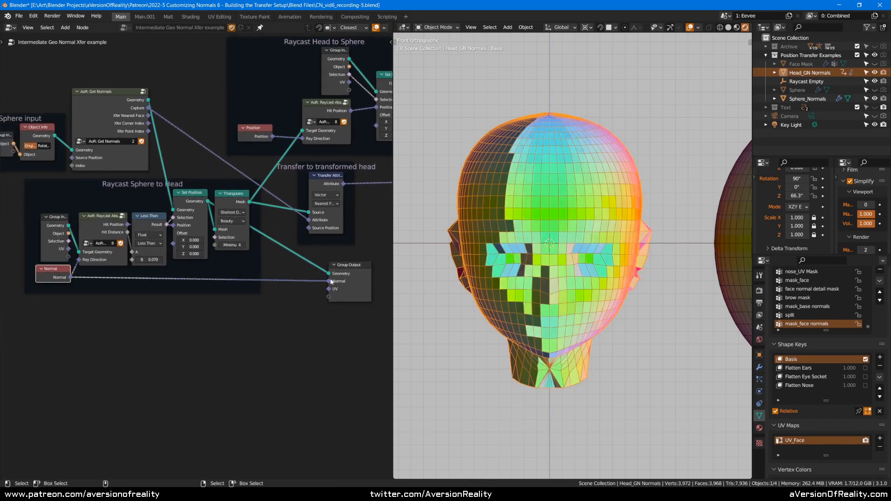
scroll(233, 340, up, 2)
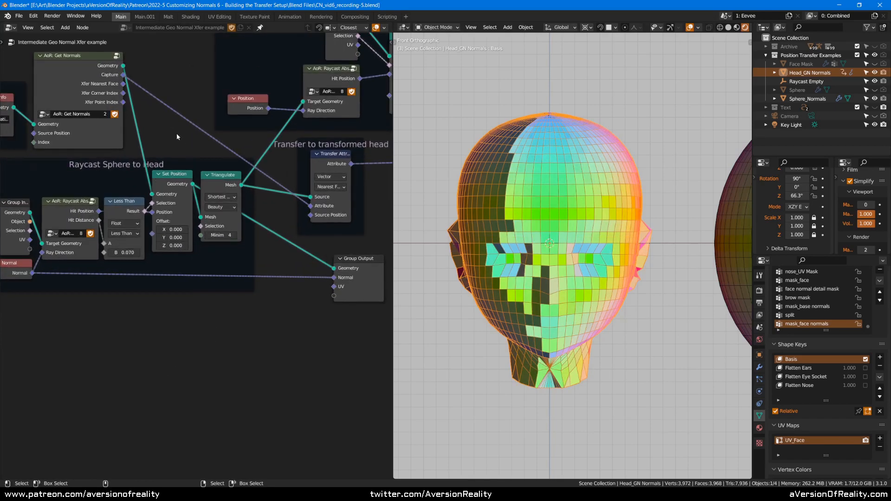
Duplicate AoR: Get Normals below the frames, feed it the Set Position geometry, and link its Geometry and Capture to the Group Output
click(95, 82)
key(shift+d)
click(294, 345)
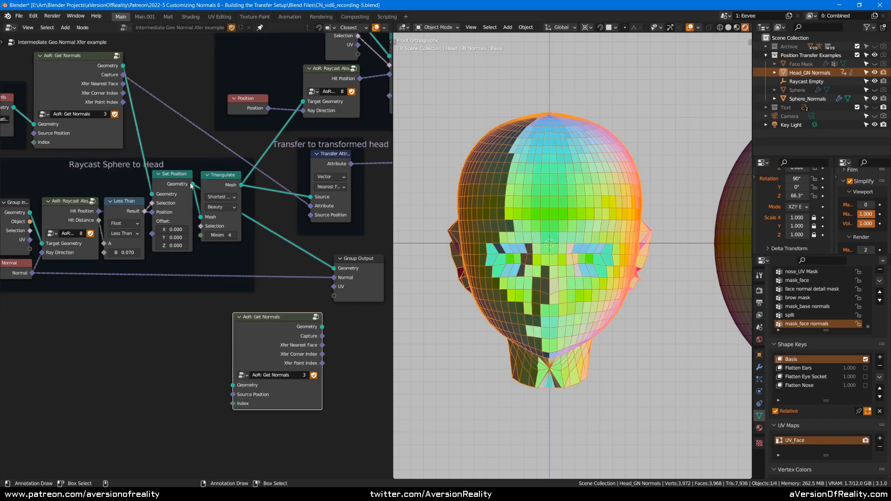
drag(192, 184, 233, 385)
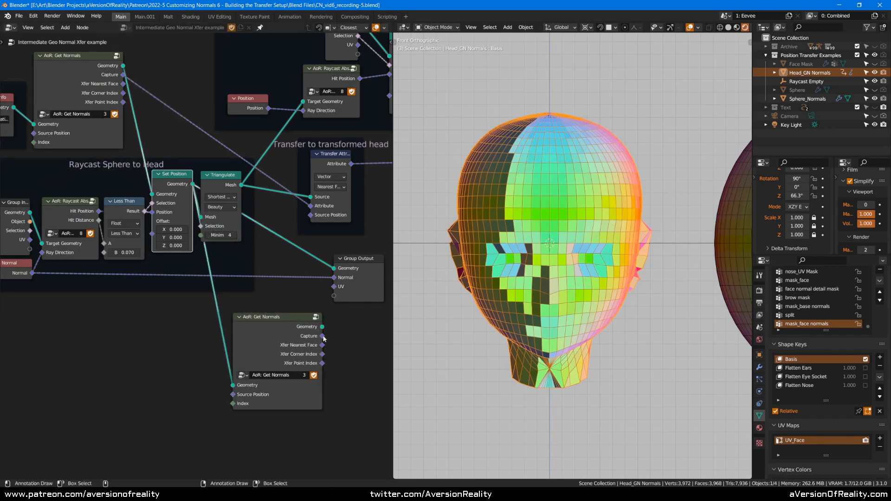
drag(323, 336, 339, 279)
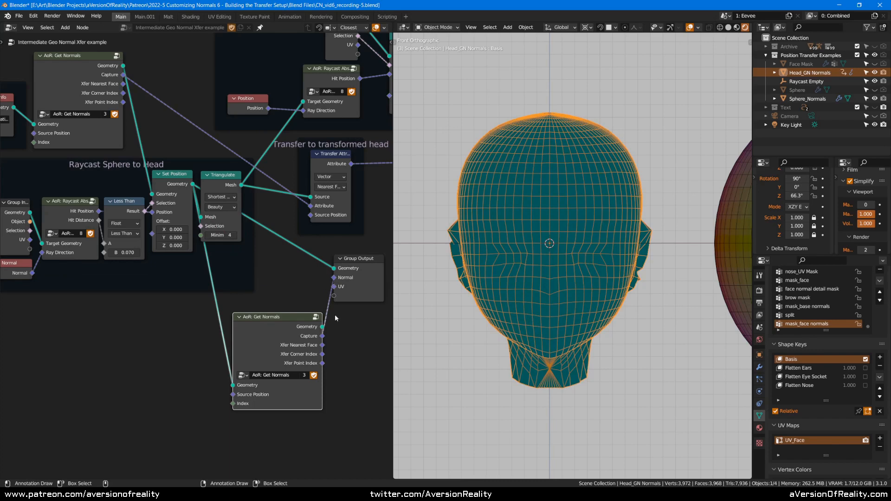
mouse_move(294, 325)
mouse_down()
mouse_move(273, 320)
mouse_move(265, 334)
mouse_move(252, 331)
mouse_move(333, 268)
mouse_up()
click(315, 337)
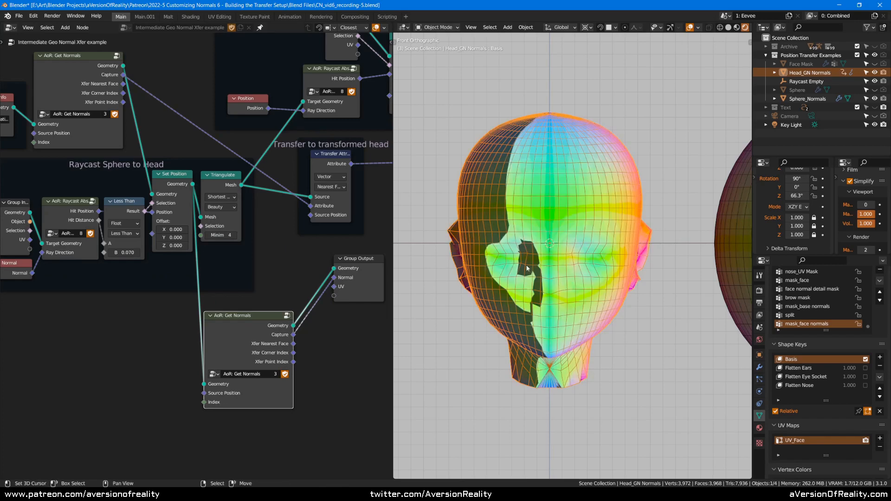
Delete the duplicated AoR: Get Normals node while keeping the Set Position geometry connected to the Group Output
middle_drag(257, 318, 265, 345)
key(ctrl+x)
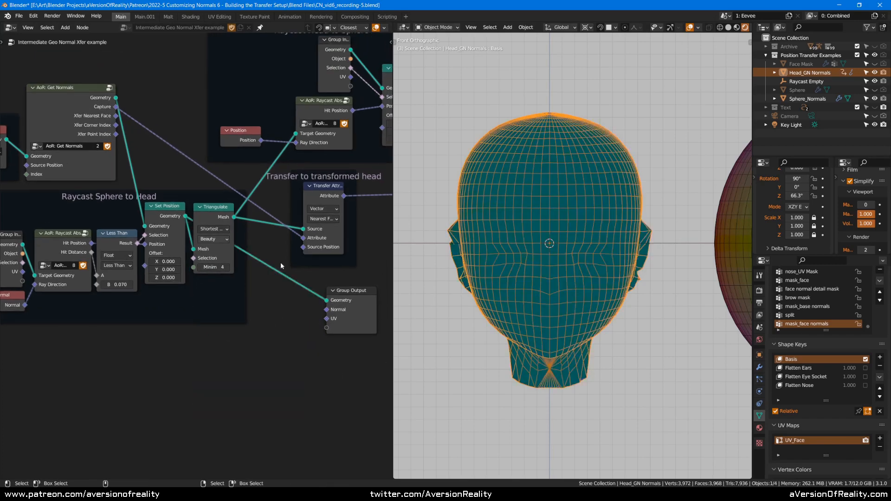
Connect the AoR: Get Normals node's Capture output to the Group Output's Normal input
drag(119, 108, 334, 300)
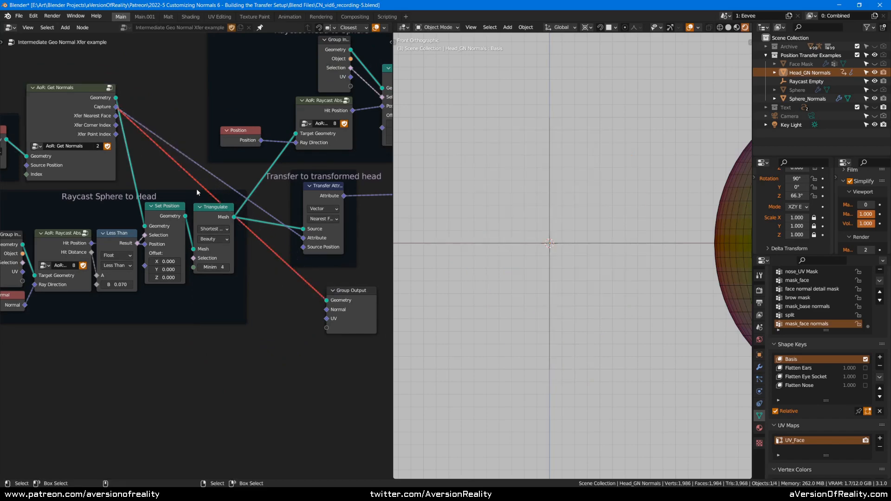
key(ctrl+z)
drag(115, 108, 327, 309)
middle_drag(211, 364, 235, 345)
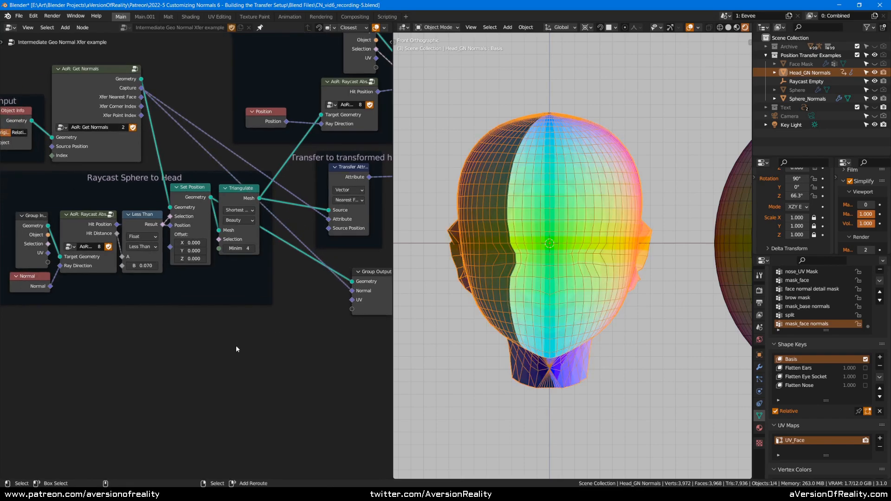
key(shift+a)
mouse_move(245, 277)
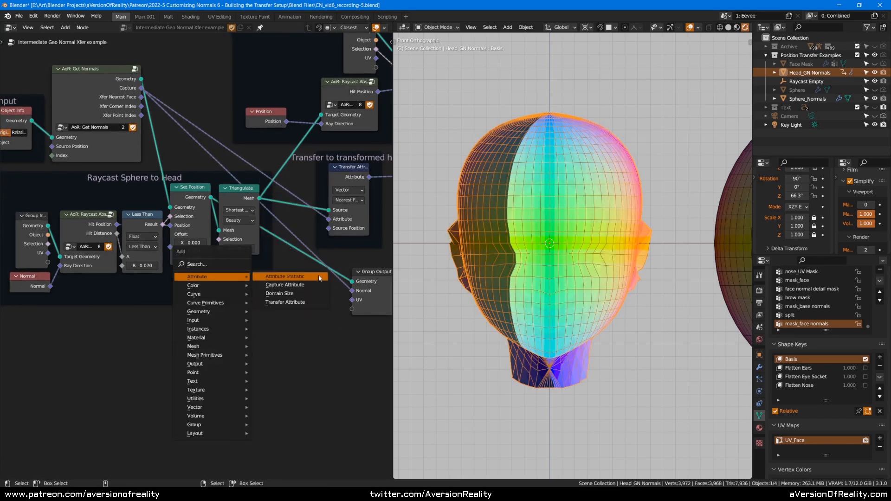
click(323, 284)
key(ctrl+z)
Add a trial Transfer Attribute node with Vector data and Index mapping in the empty area, and delete it
key(shift+a)
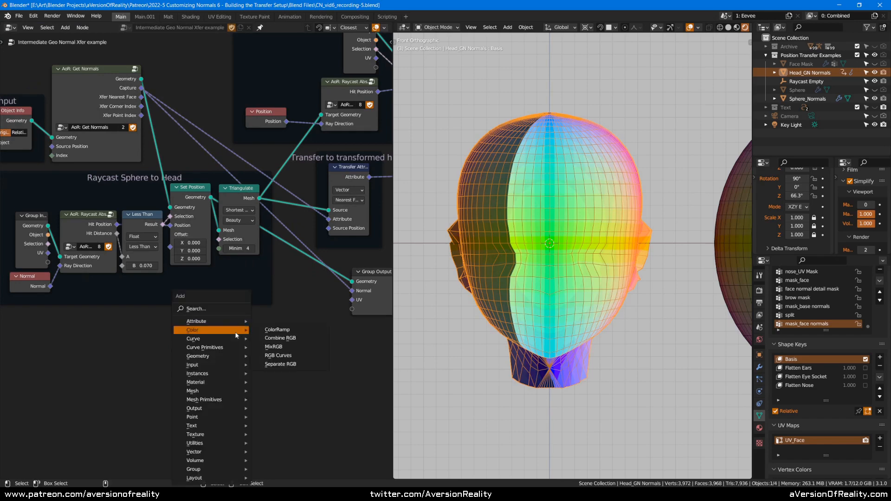
mouse_move(195, 321)
click(288, 347)
click(210, 309)
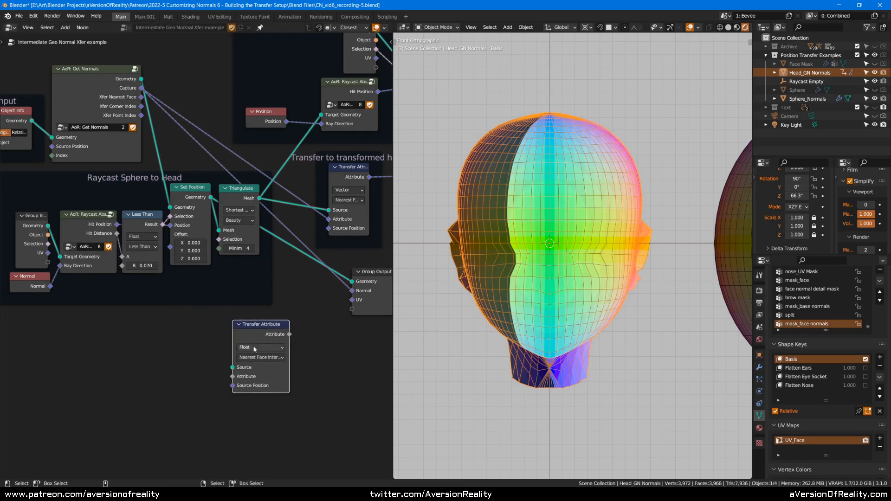
click(257, 347)
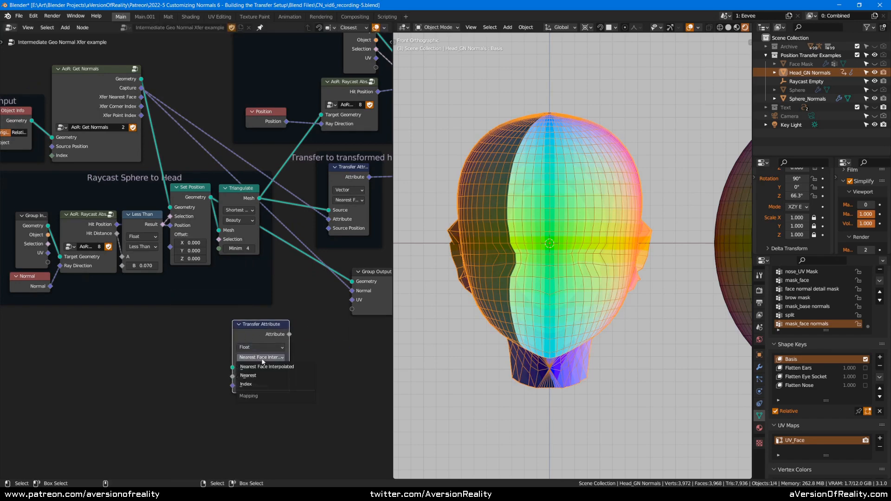
click(241, 349)
click(244, 348)
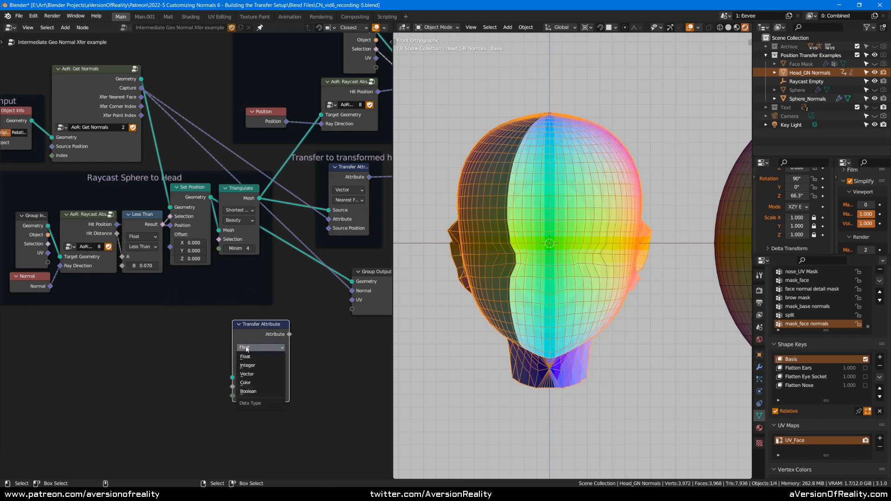
click(258, 374)
key(g)
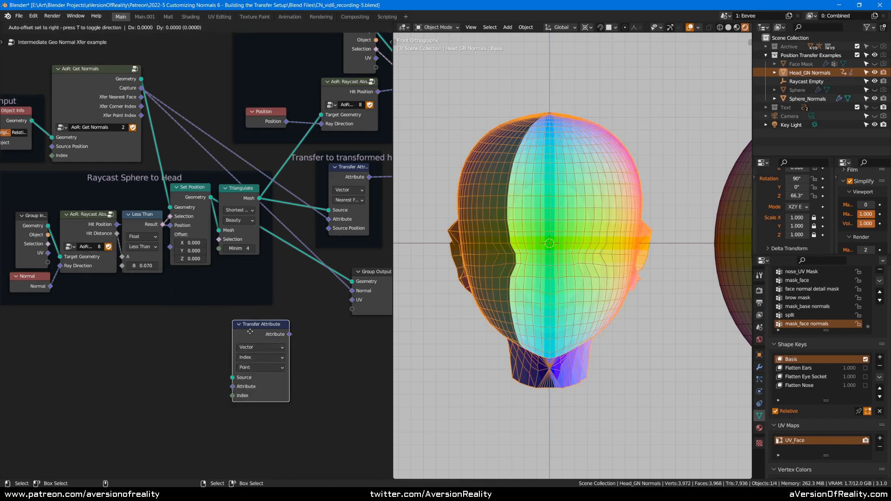
click(250, 331)
key(x)
Feed the Triangulate node's mesh into the Group Output's Geometry input and inspect the head from the front
click(196, 193)
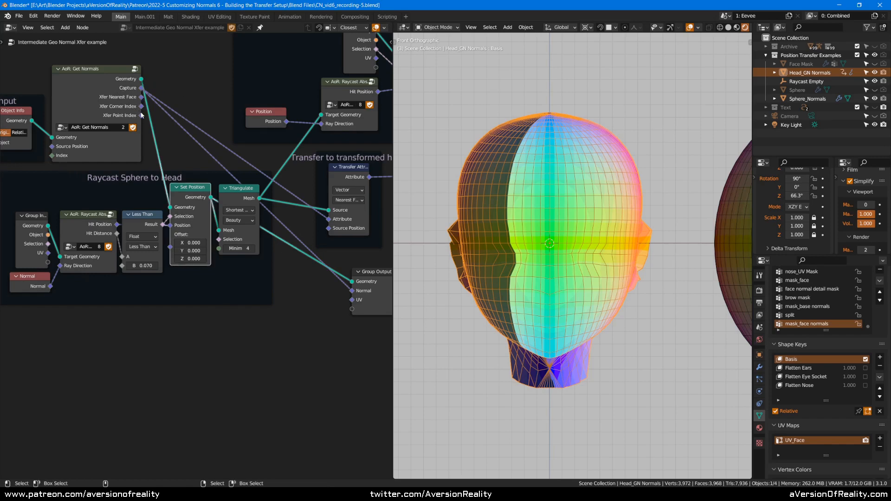
drag(142, 115, 357, 292)
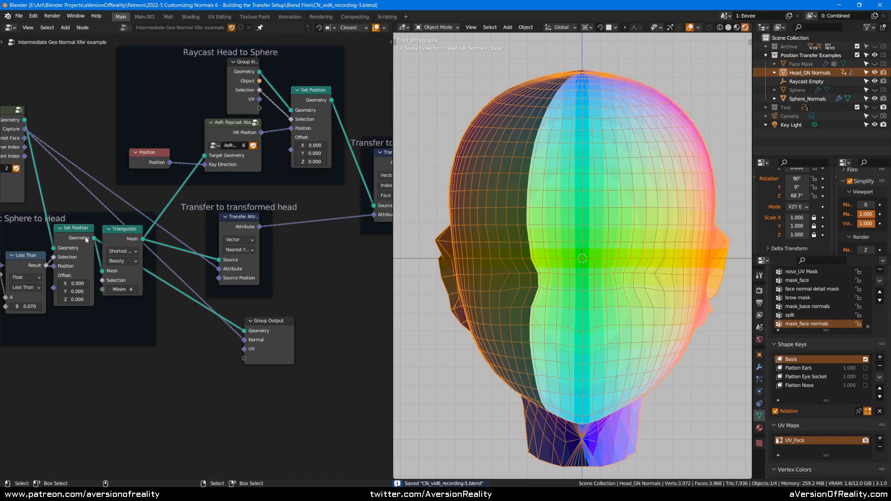
click(116, 233)
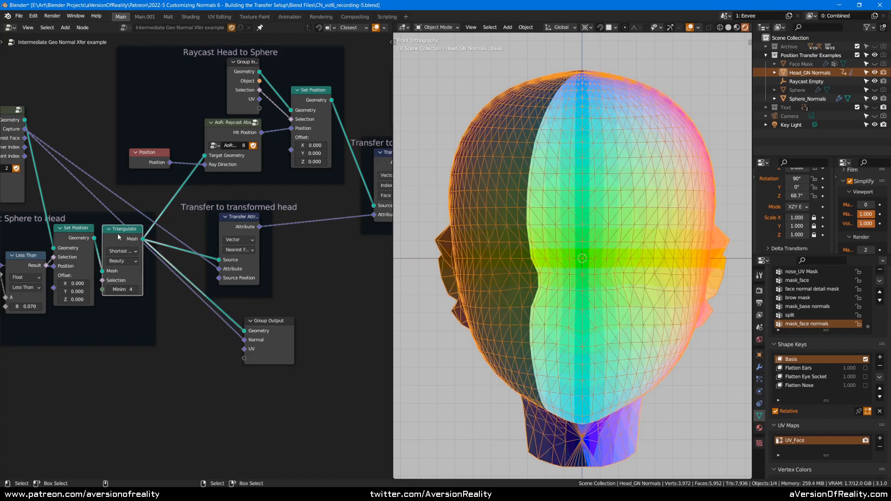
middle_drag(560, 294, 603, 269)
key(KP_1)
Mute and unmute the Triangulate node for comparison, and place the Group Output node below the Transfer to base head frame
drag(294, 321, 357, 282)
click(118, 233)
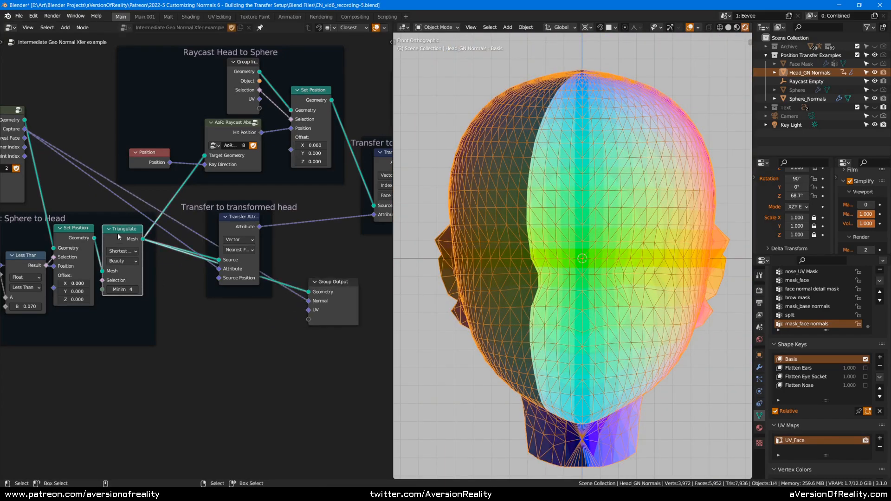
key(m)
key(m)
middle_drag(267, 277, 252, 318)
click(319, 340)
middle_drag(319, 339, 218, 374)
drag(218, 374, 276, 351)
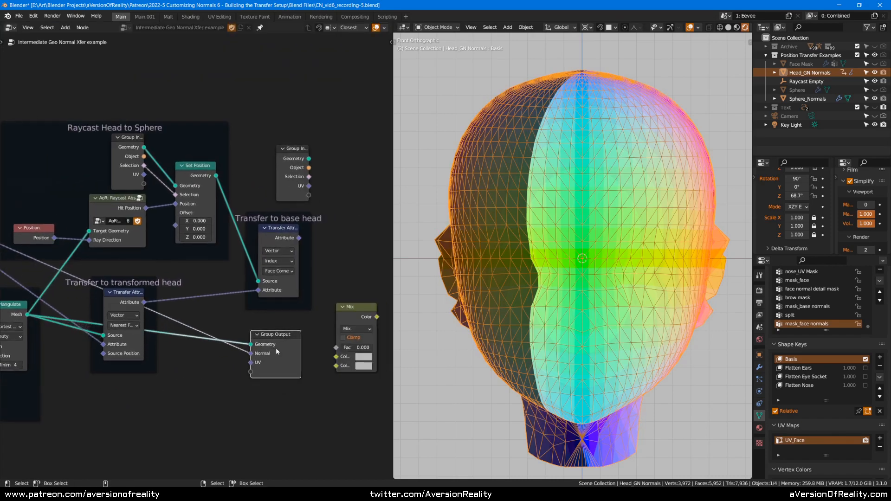
Output the Raycast Head to Sphere geometry with the Transfer to transformed head attribute as Normal, and set the light's Z rotation to 69.9°
ctrl+shift+click(205, 183)
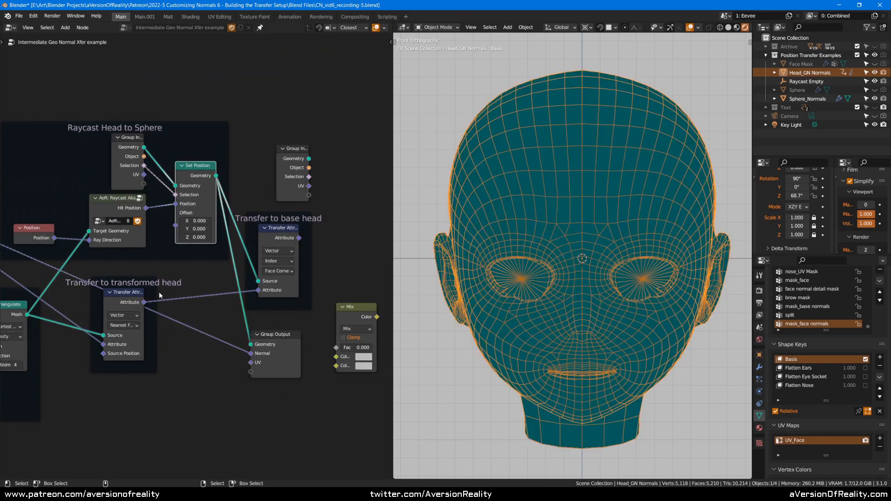
drag(145, 304, 254, 355)
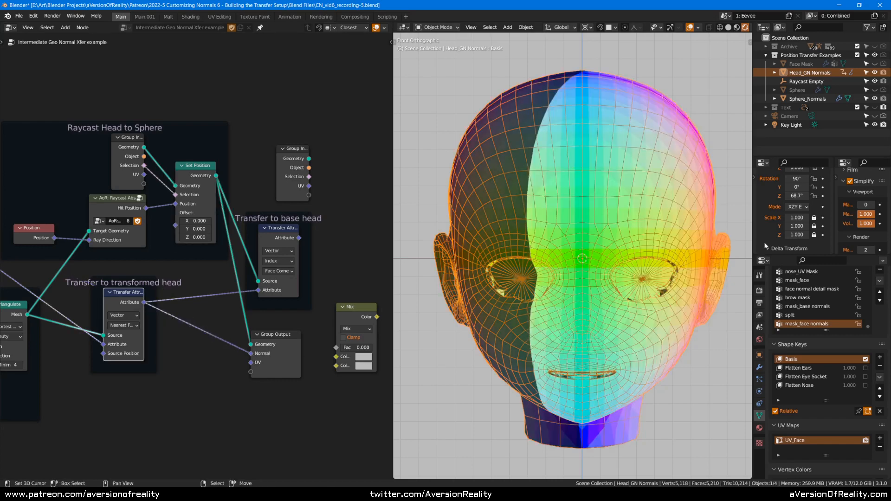
mouse_move(797, 195)
mouse_down()
mouse_move(815, 196)
mouse_move(799, 196)
mouse_up()
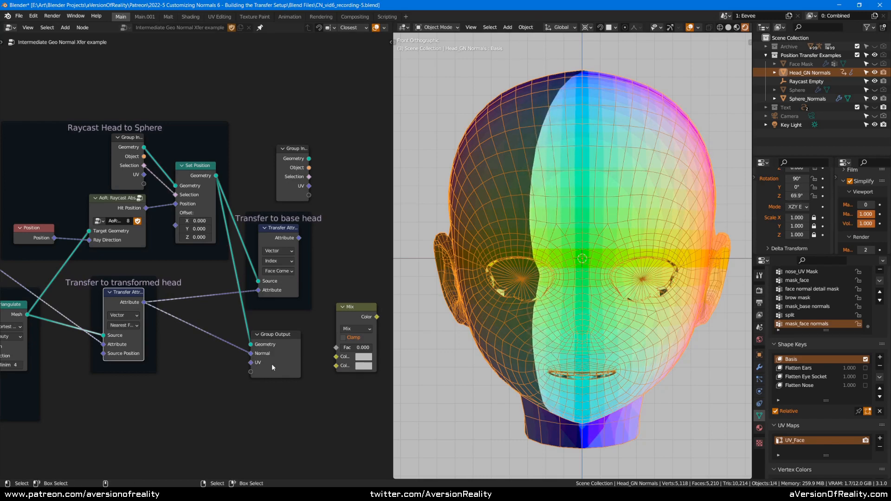
Connect the Group Input geometry and the Transfer to base head attribute to the Group Output, and set the light's Z rotation to 75.9°
drag(271, 363, 376, 203)
middle_drag(306, 259, 268, 269)
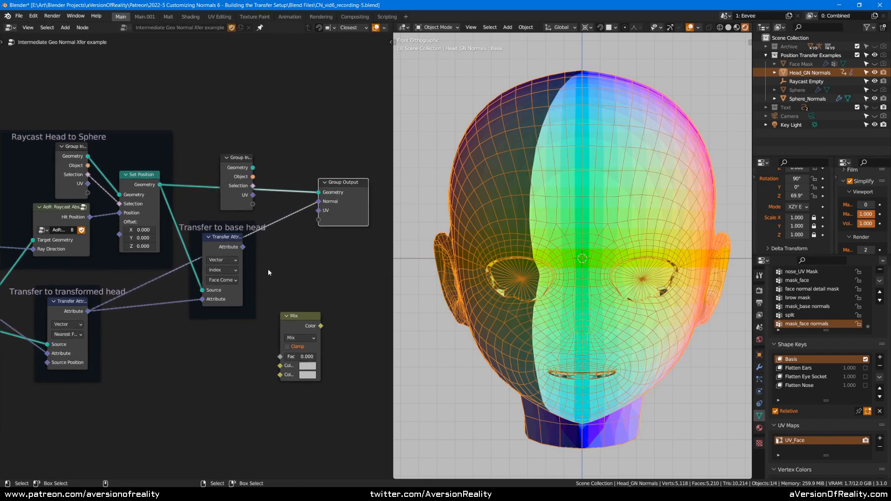
alt+right_drag(236, 173, 330, 195)
drag(243, 245, 318, 201)
drag(369, 213, 351, 230)
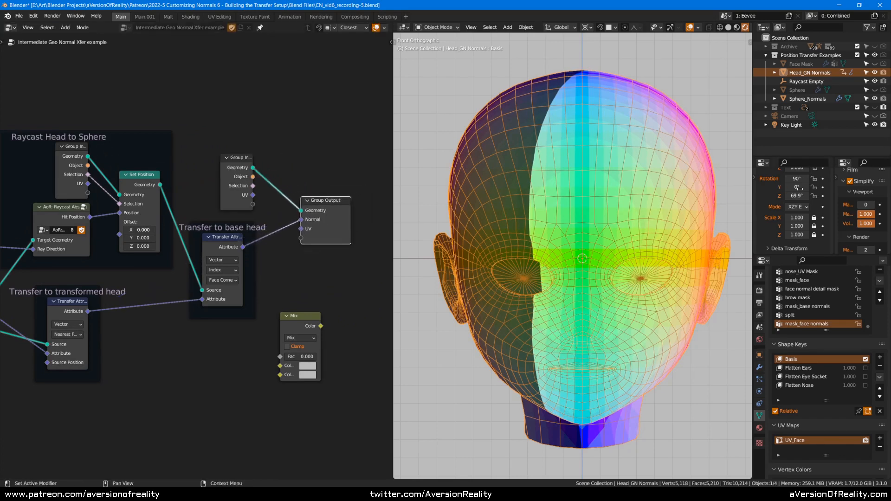
mouse_move(796, 195)
mouse_down()
mouse_move(833, 192)
mouse_move(814, 195)
mouse_up()
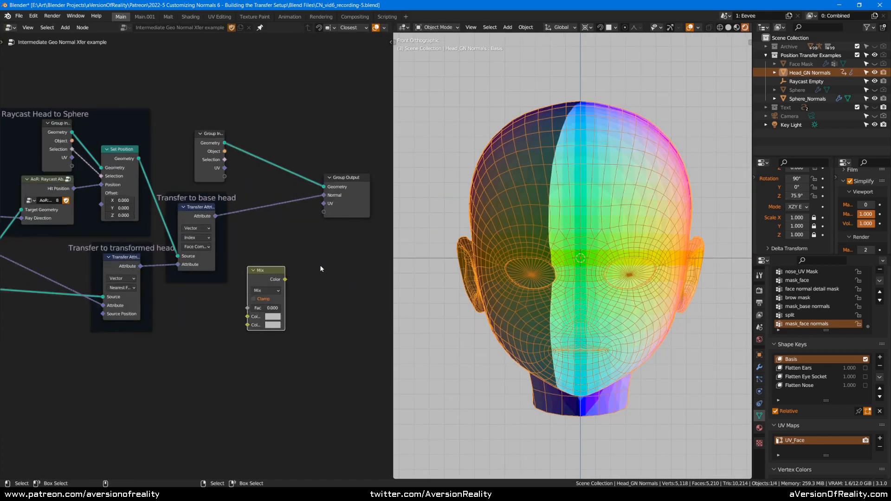
Insert the Mix node between the Transfer to base head attribute and the Group Output's Normal input
middle_drag(167, 313, 244, 291)
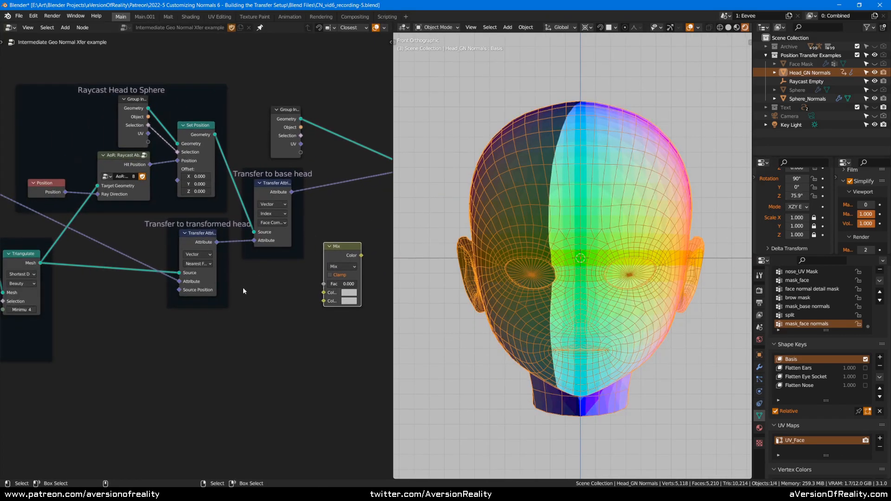
scroll(157, 220, down, 1)
middle_drag(154, 217, 213, 215)
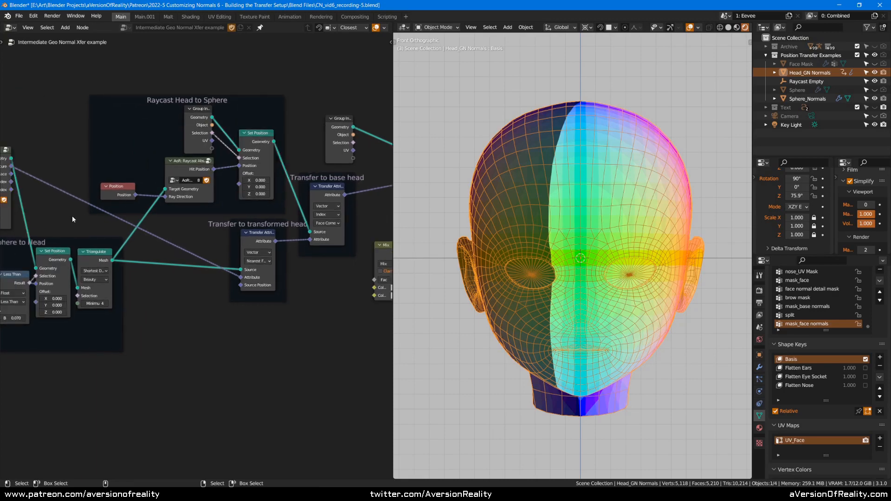
scroll(65, 211, down, 1)
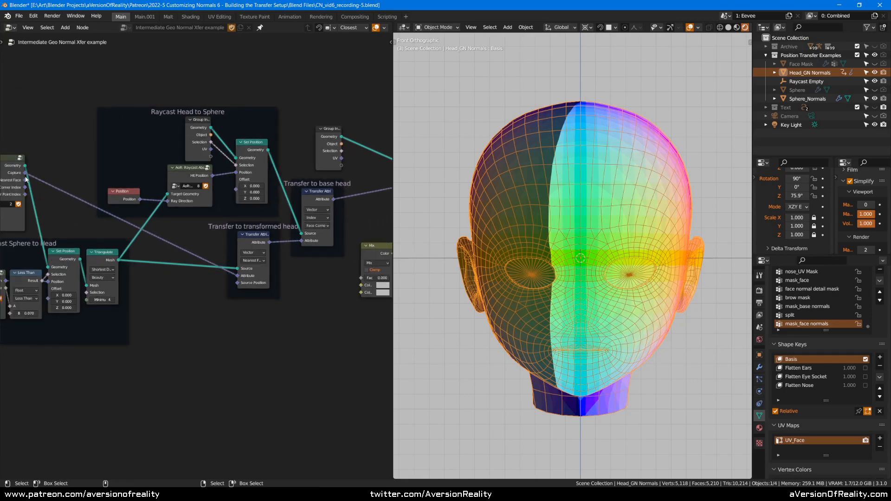
middle_drag(228, 221, 128, 218)
scroll(208, 243, up, 1)
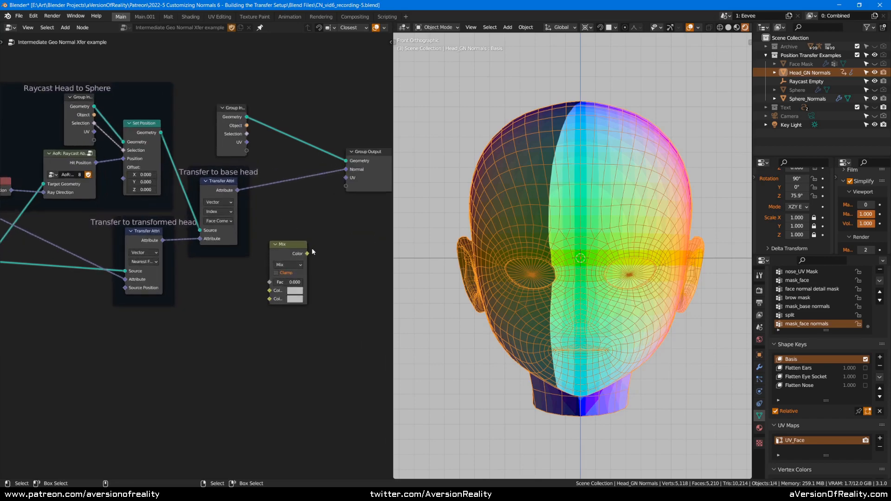
drag(292, 258, 299, 218)
click(222, 288)
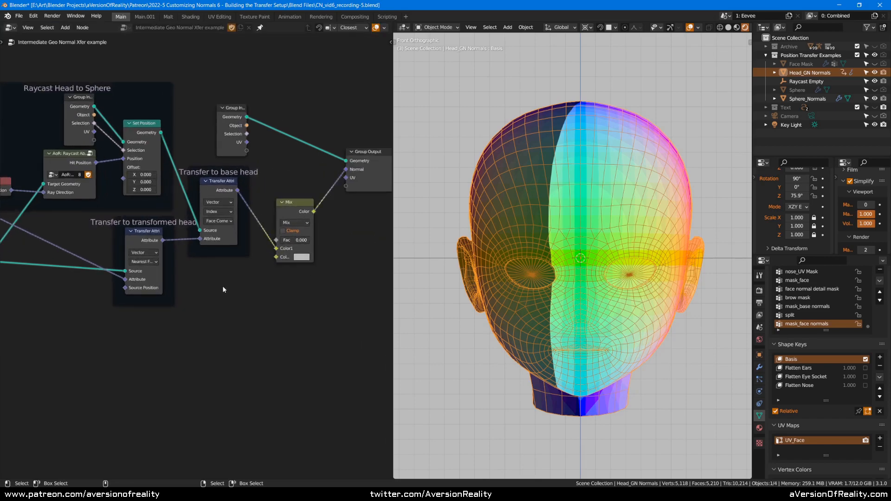
Connect the Get Normals node's Xfer Nearest Face output to the Mix node's Color2 and move the Mix node slightly up
scroll(214, 279, down, 1)
middle_drag(205, 269, 345, 255)
middle_drag(142, 227, 108, 227)
scroll(108, 226, down, 1)
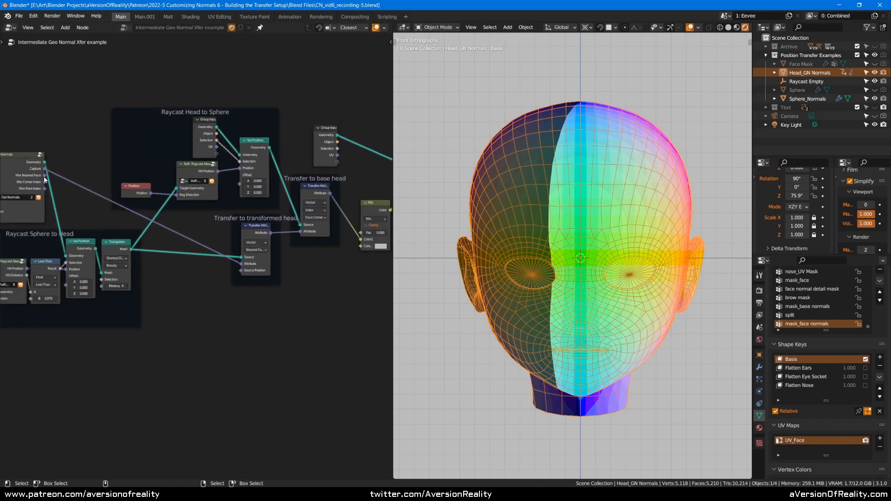
drag(45, 176, 363, 245)
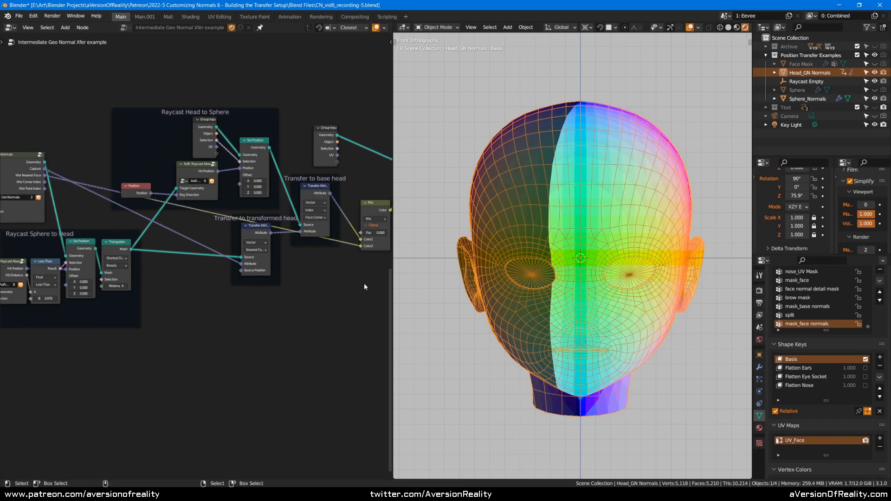
middle_drag(364, 284, 177, 330)
scroll(200, 247, up, 5)
drag(200, 240, 198, 217)
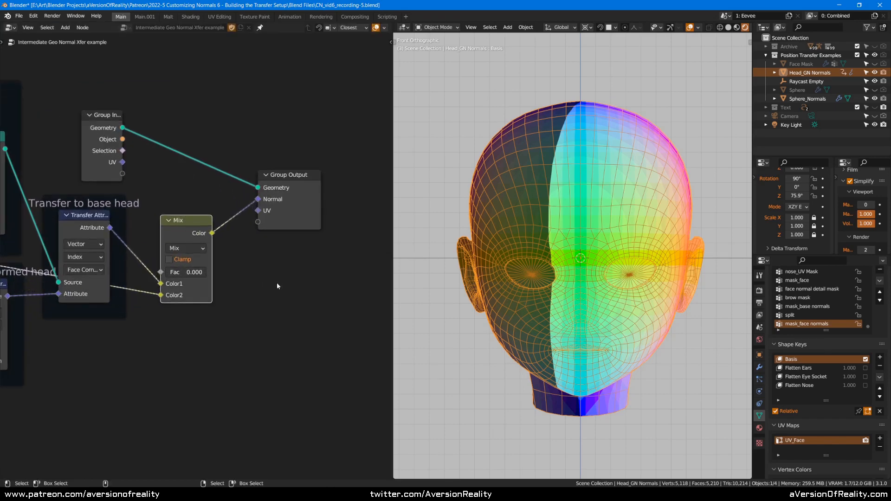
click(277, 282)
Set the Mix node's Fac to 1.000 and the light's Z rotation to 100° to check the shading around the face
scroll(276, 282, up, 1)
drag(167, 277, 316, 269)
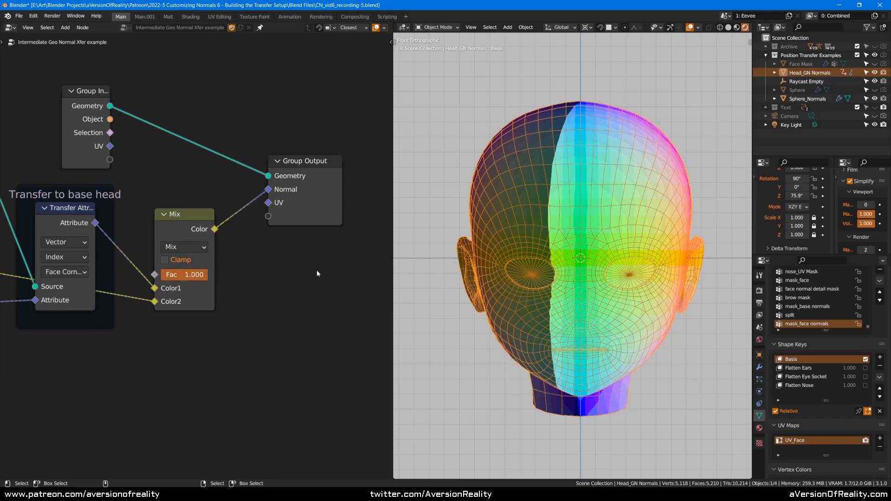
scroll(587, 250, up, 3)
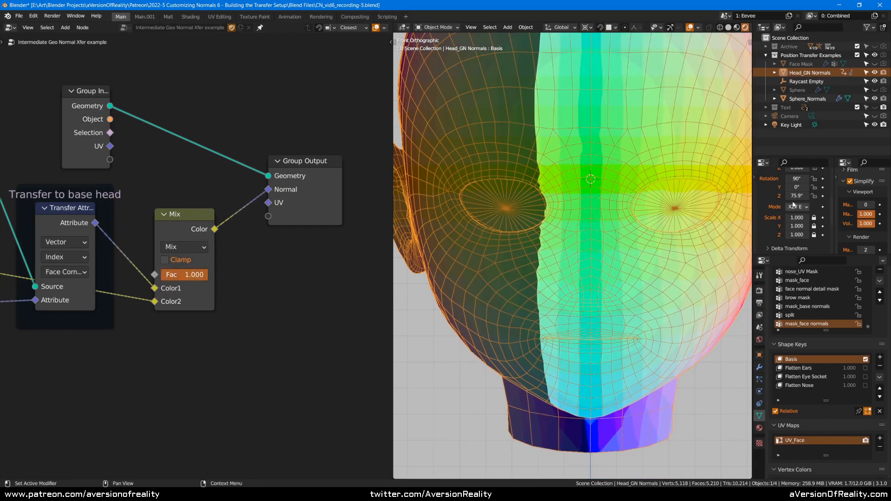
drag(796, 195, 821, 196)
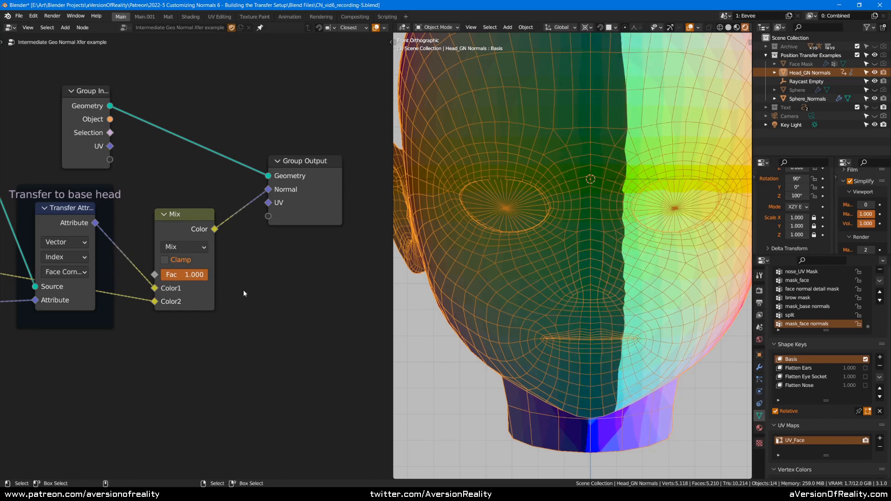
Switch the Mix node's Fac to 0 and back to 1, and rotate the light to X 84.2°, Y -52.5°, Z 65.2°
drag(202, 278, 56, 284)
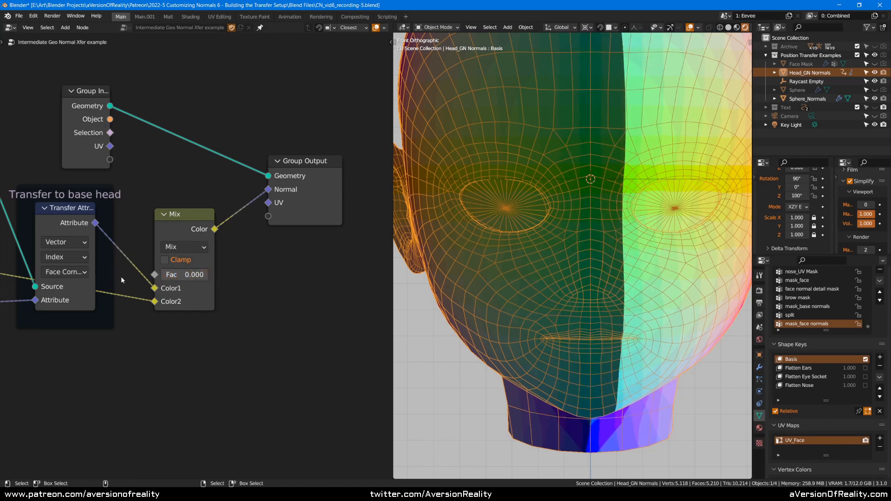
drag(165, 274, 319, 271)
drag(797, 187, 764, 204)
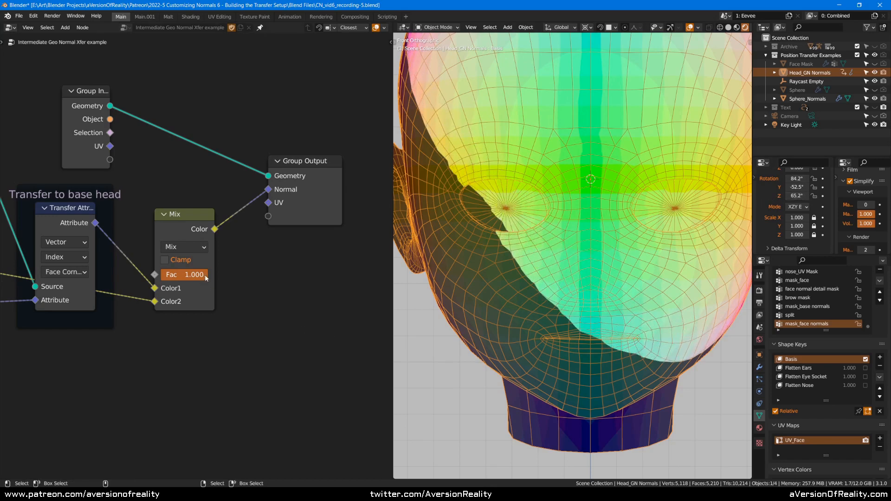
Compare Fac 0 and 1 under the tilted light, leaving it at 1, and set the light's Y rotation to -28.9°
drag(178, 277, 39, 290)
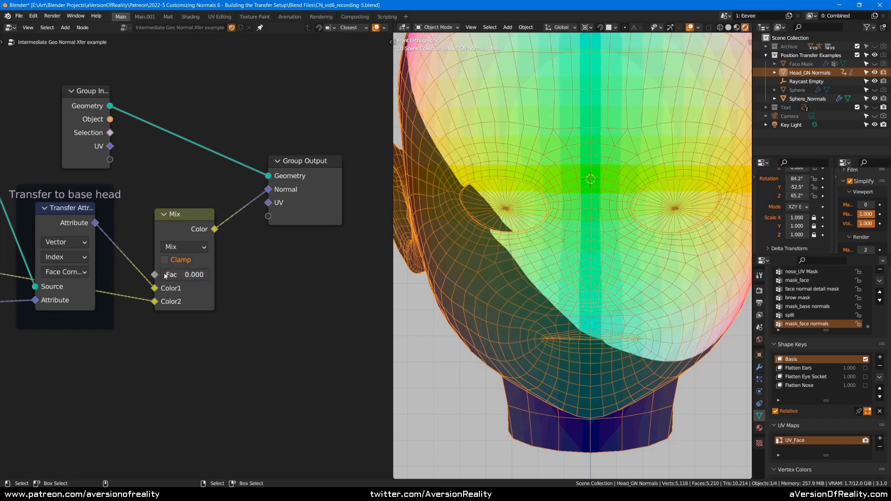
drag(163, 272, 361, 273)
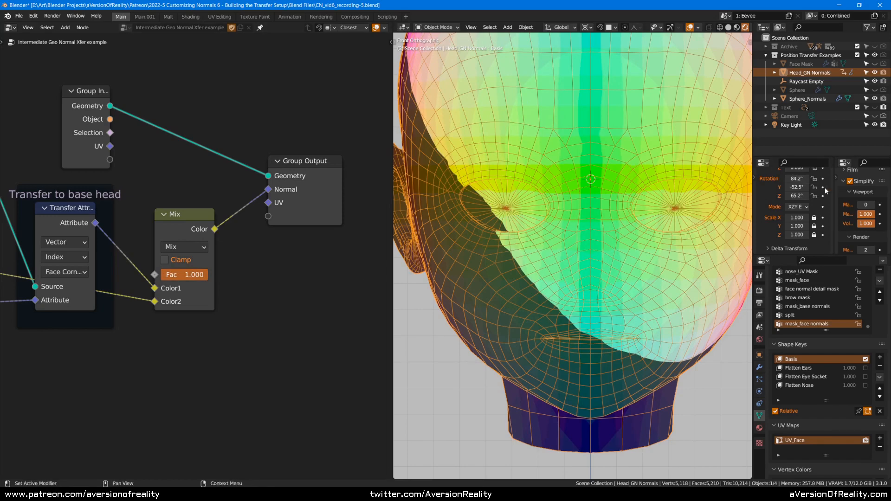
drag(797, 187, 828, 187)
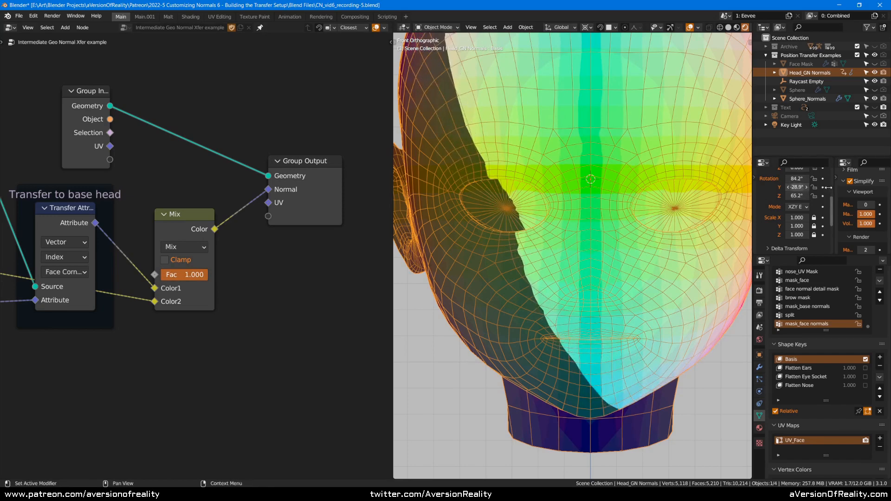
Set the Mix node's Fac to 0.000 and back to 1.000 to compare the shading around the eye
drag(201, 276, 41, 287)
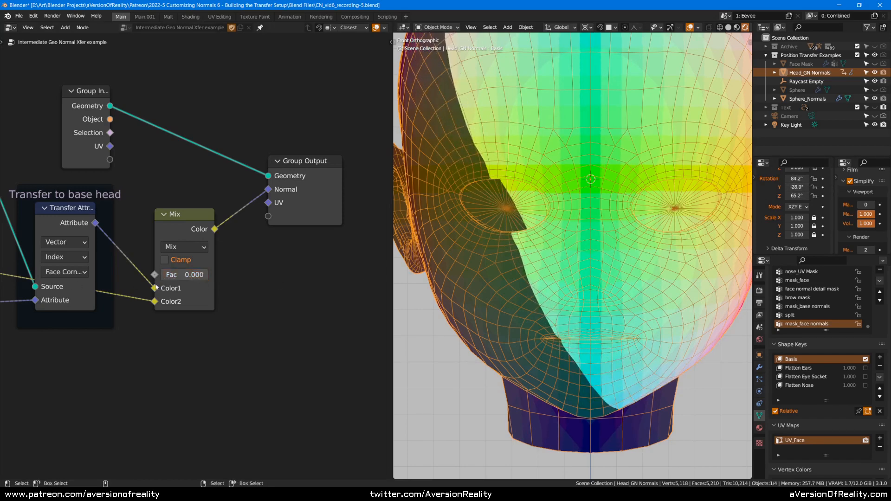
mouse_move(155, 285)
mouse_down()
mouse_move(377, 278)
mouse_move(19, 268)
mouse_move(473, 264)
mouse_up()
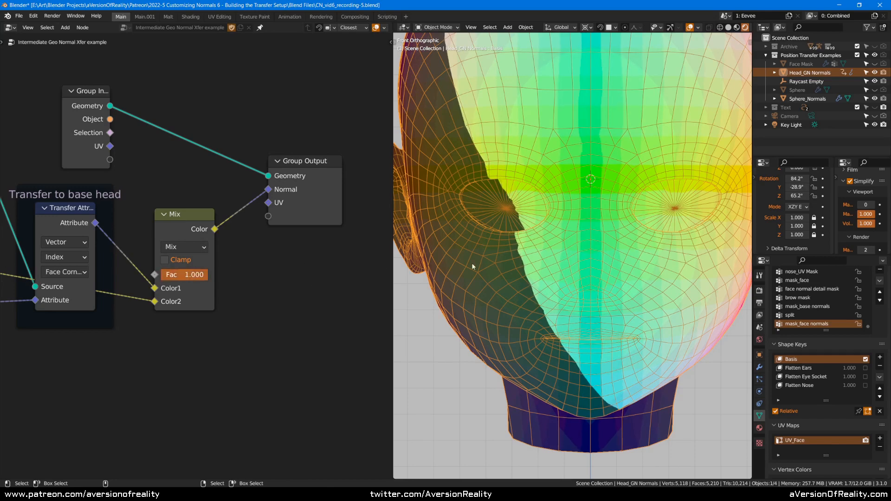
Turn the Sphere_Normals subsurf modifier's viewport display off and on again to compare the face shading, and save the file
scroll(586, 186, down, 4)
shift+middle_drag(612, 191, 486, 195)
right_click(634, 209)
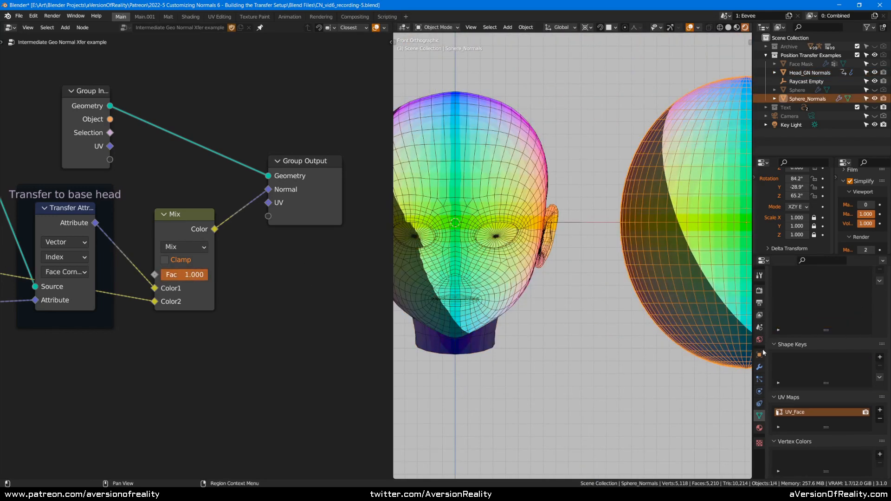
click(758, 367)
click(843, 303)
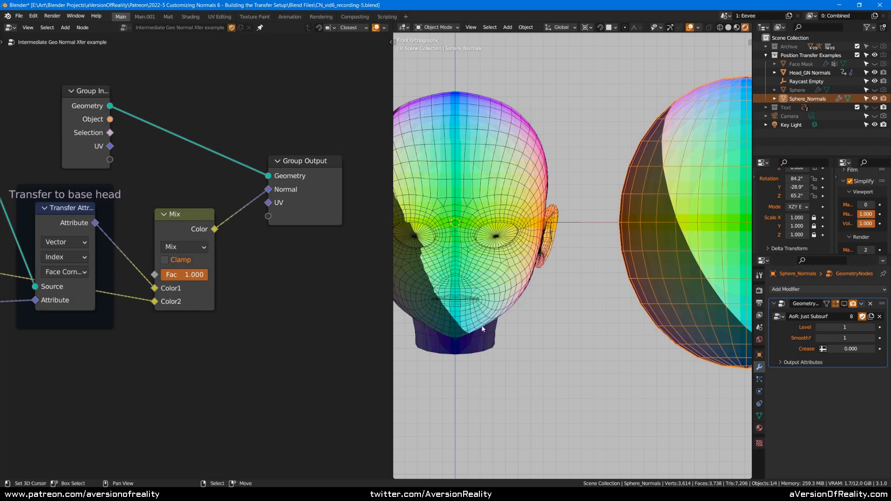
scroll(482, 328, up, 4)
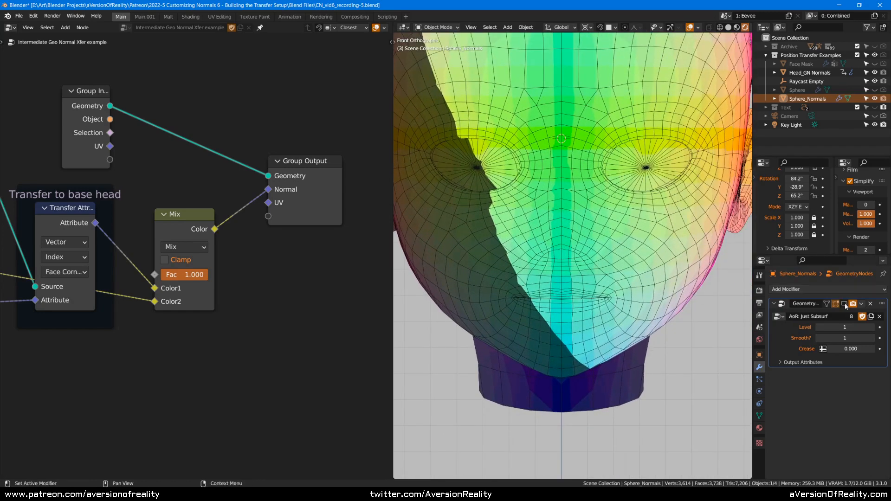
click(844, 304)
key(ctrl+s)
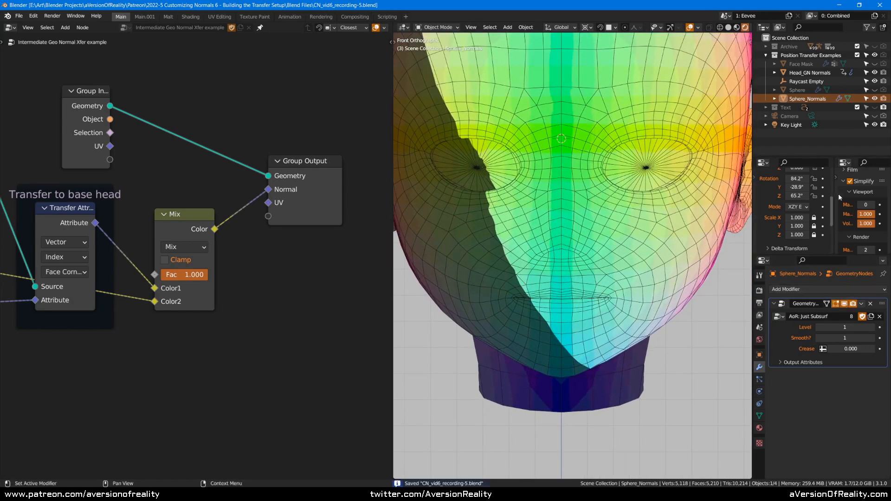
Check the face with the Simplify viewport subdivision at 1, return it to 0, and set the Mix node's Fac to 0.000
click(872, 205)
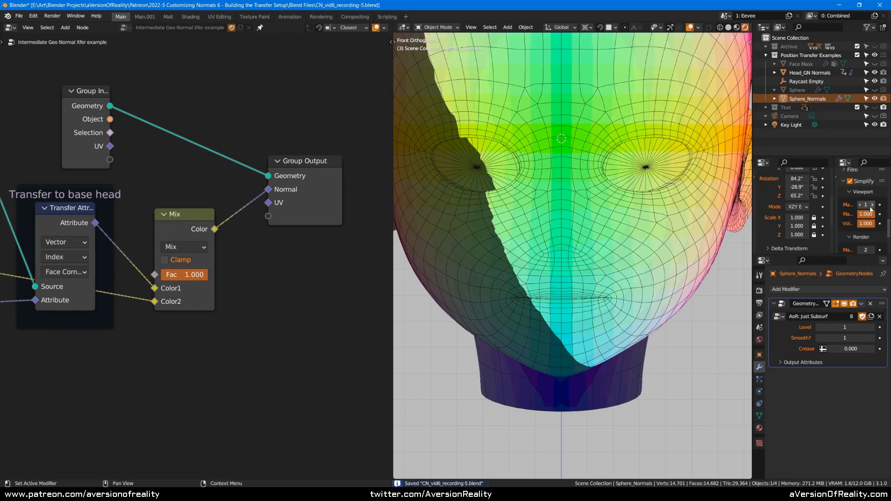
shift+middle_drag(515, 221, 513, 246)
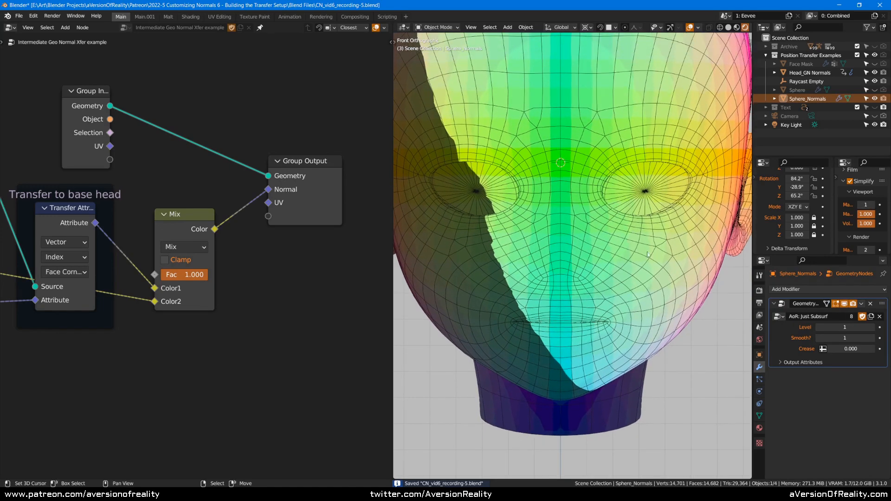
click(860, 206)
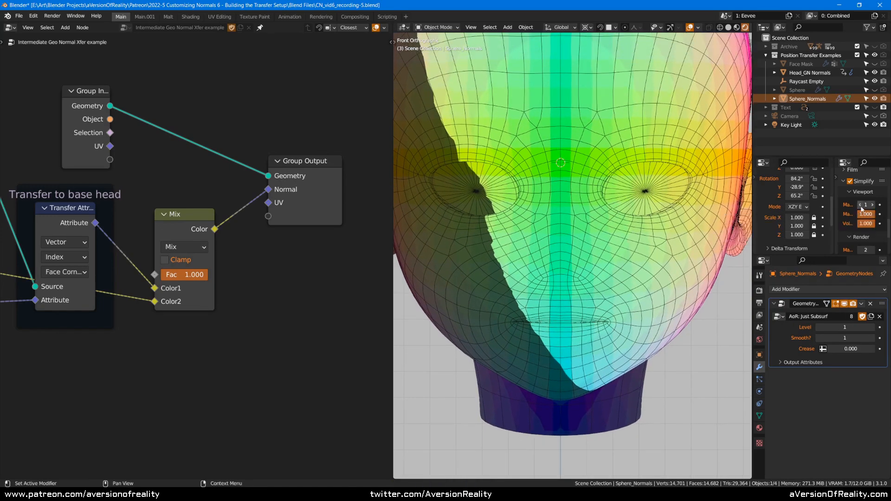
drag(191, 274, 47, 275)
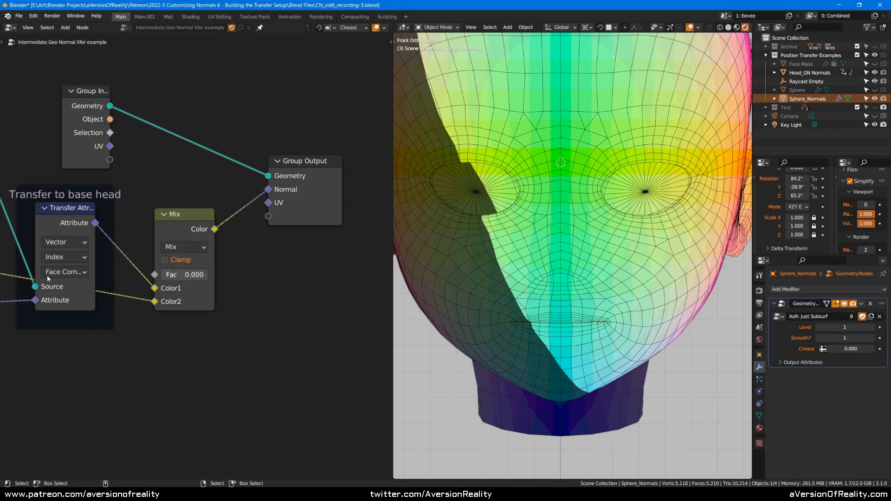
Toggle muting of the Set Position node in Raycast Head to Sphere while rotating the light to Y -9.46°, Z 75.9°
scroll(208, 195, down, 2)
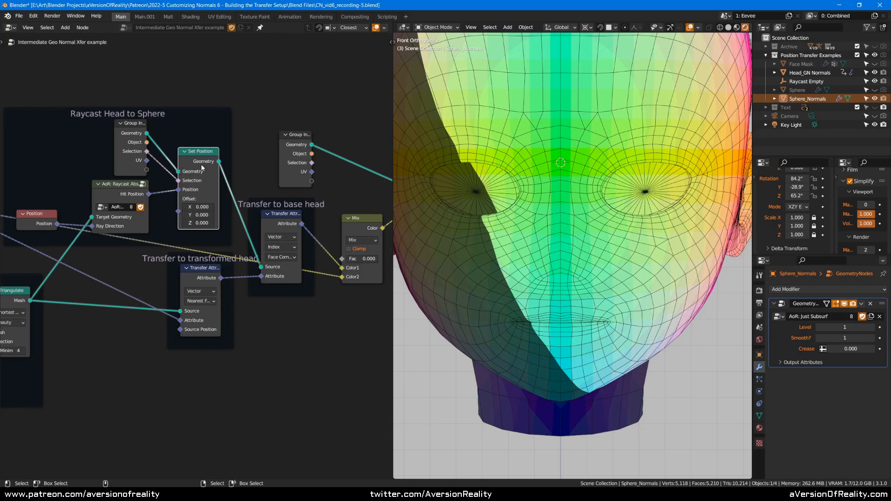
key(m)
key(m)
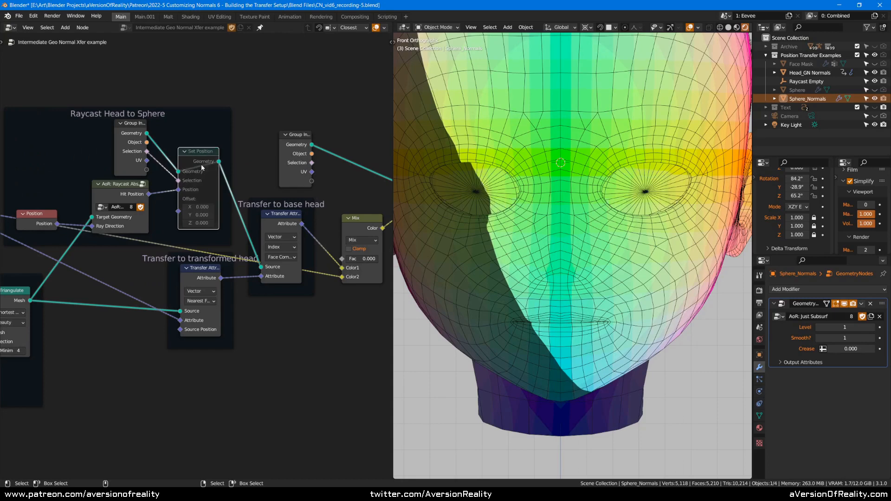
drag(797, 195, 821, 195)
key(m)
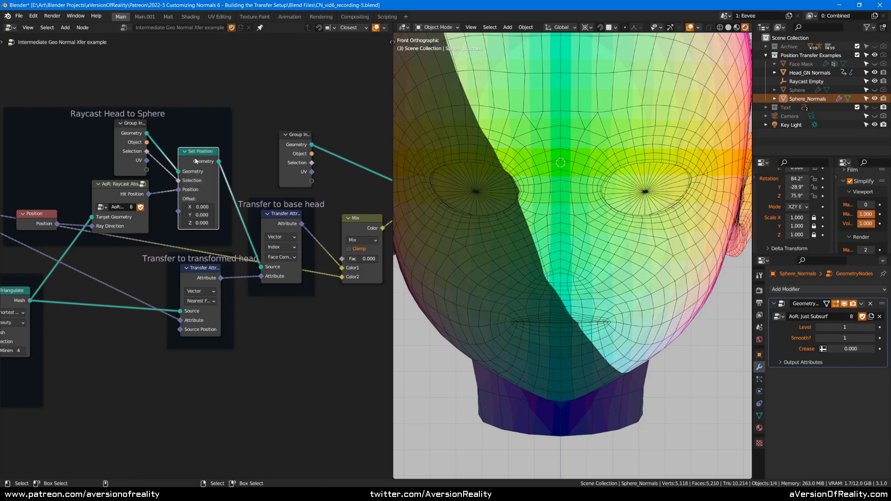
drag(810, 189, 830, 188)
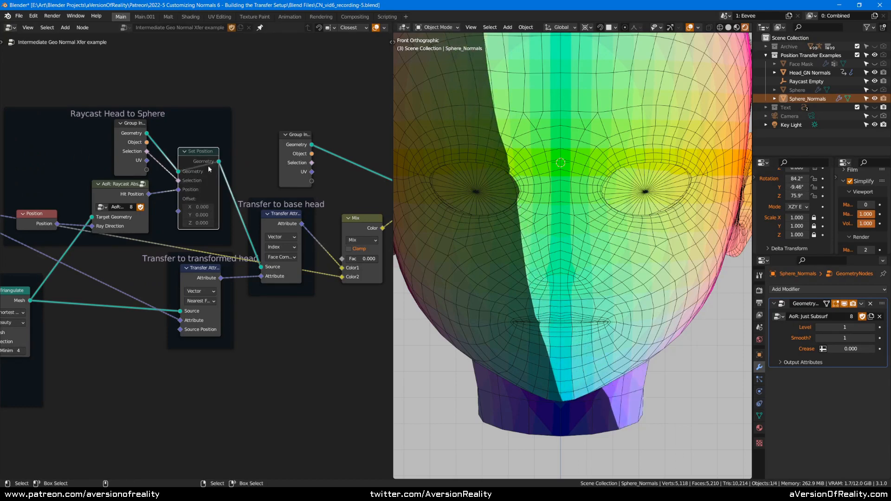
Mute the Set Position and Triangulate nodes in the Raycast Sphere to Head frame and set the light's Z rotation to 70°
middle_drag(71, 279, 140, 279)
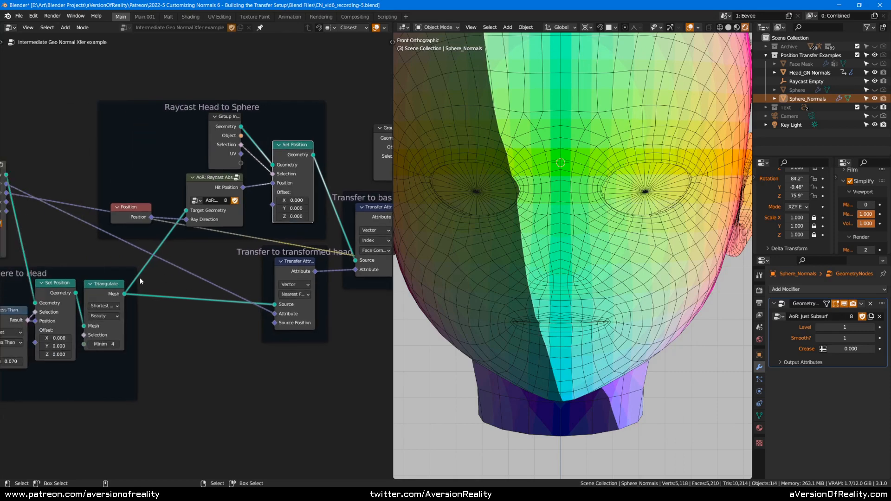
click(55, 296)
shift+click(104, 288)
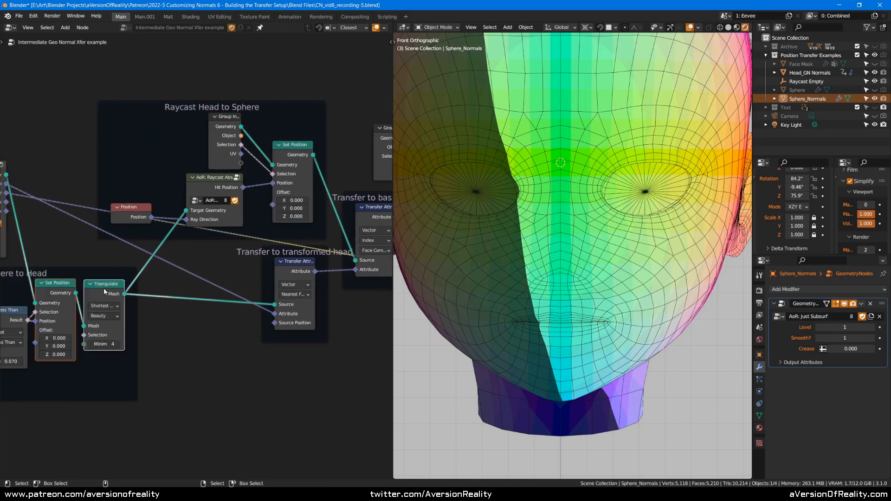
key(m)
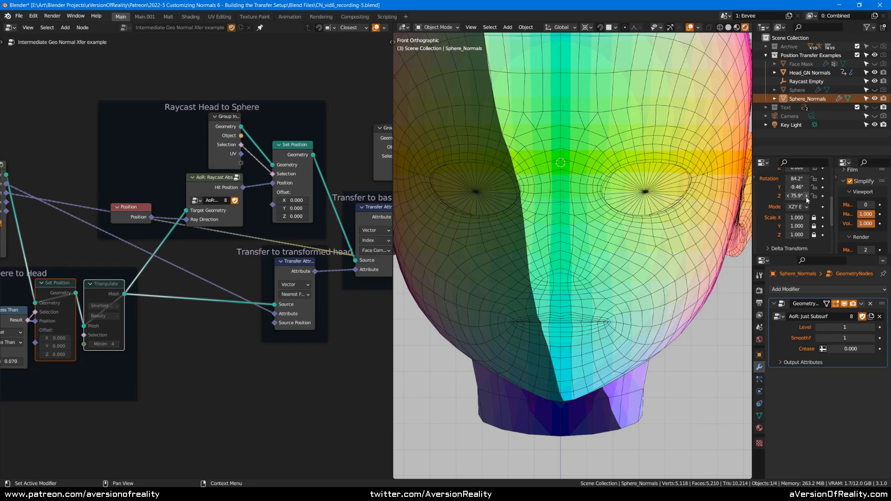
drag(794, 196, 784, 196)
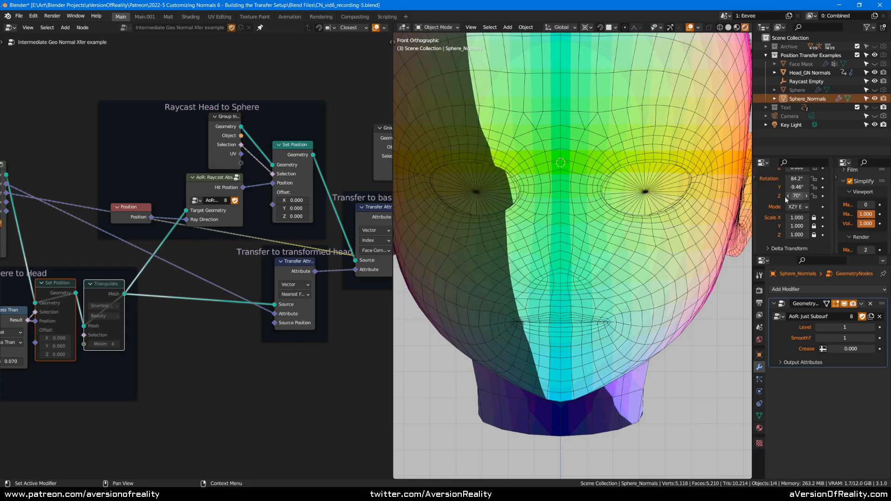
Mute the Set Position node in Raycast Head to Sphere and unmute the Set Position and Triangulate nodes in Raycast Sphere to Head
click(303, 159)
key(m)
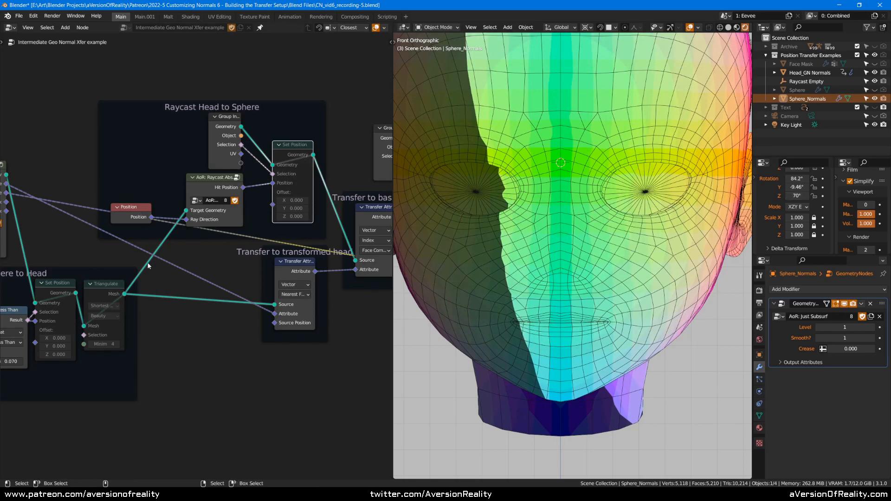
click(58, 288)
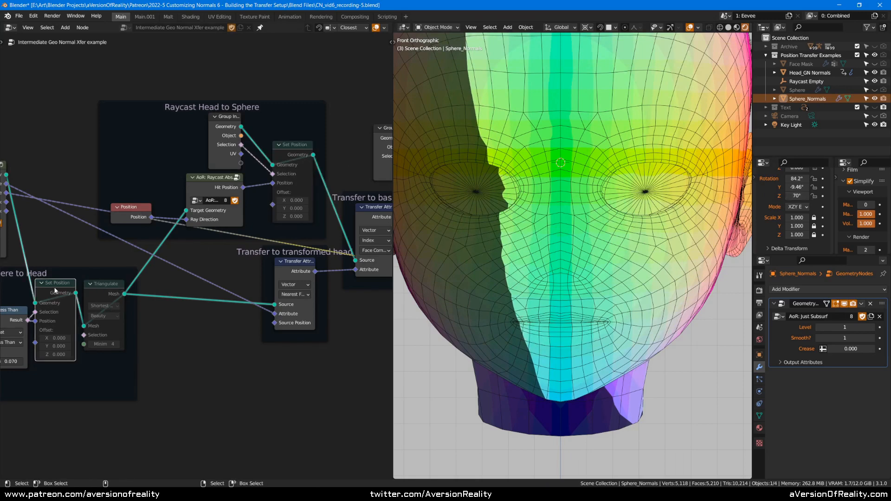
key(m)
click(102, 285)
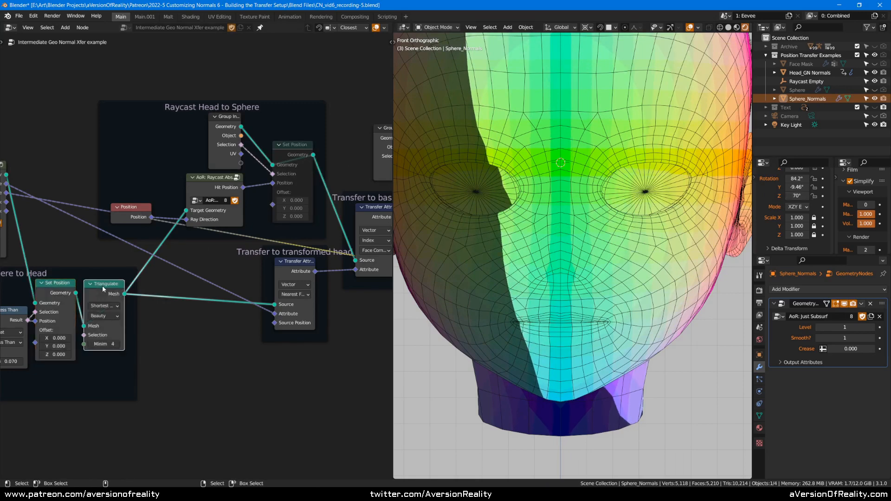
key(m)
key(m)
Unmute the Raycast Head to Sphere Set Position node and toggle muting of Triangulate while setting the light's Z rotation to 78.7°
click(284, 154)
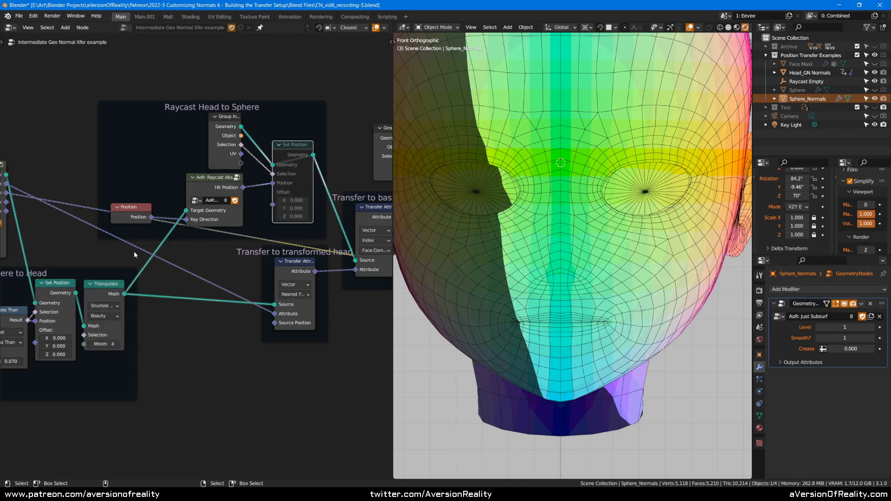
key(m)
click(115, 294)
key(m)
drag(796, 195, 819, 196)
key(m)
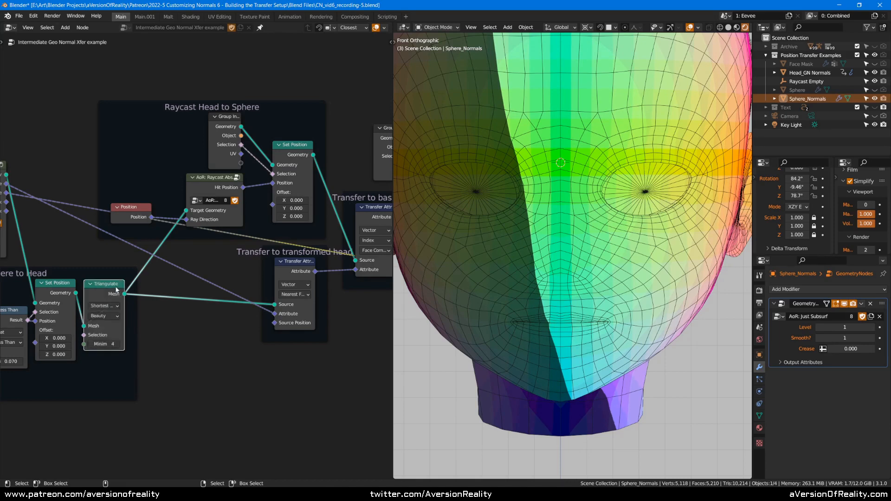
Mute both frames' Set Position nodes and toggle the Triangulate node's muting to compare the shading across the face
click(293, 158)
key(m)
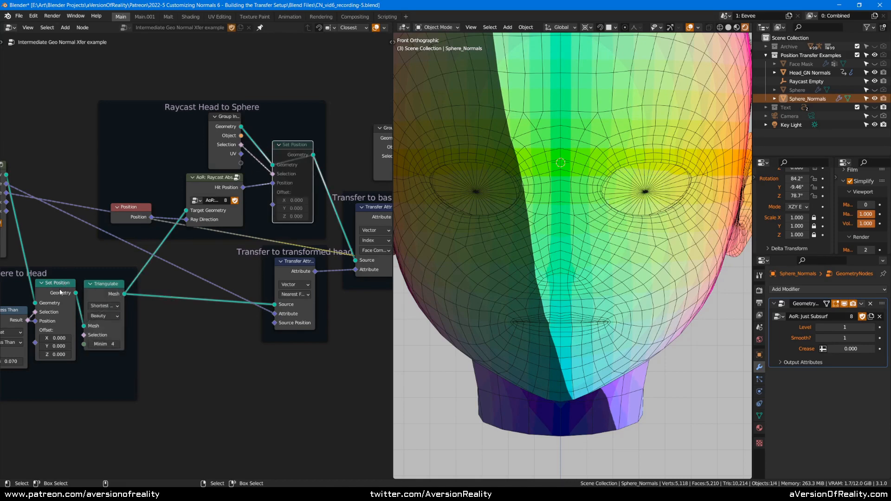
click(61, 293)
key(m)
click(112, 291)
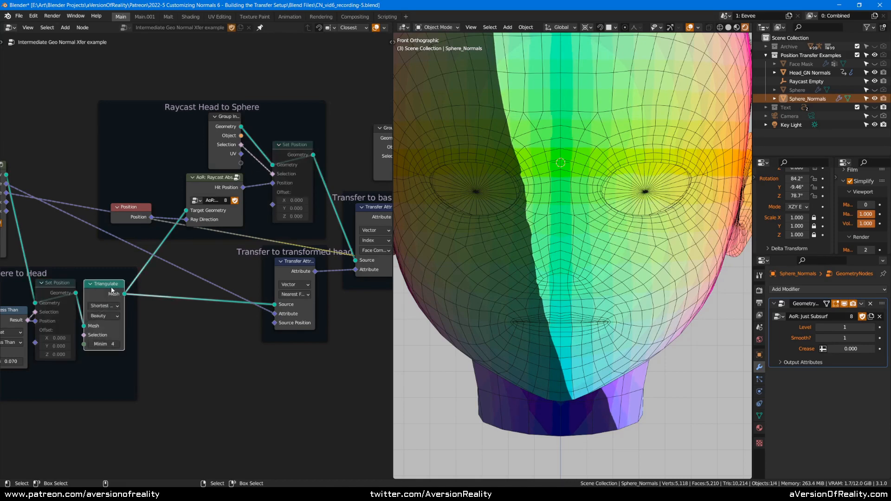
key(m)
click(217, 362)
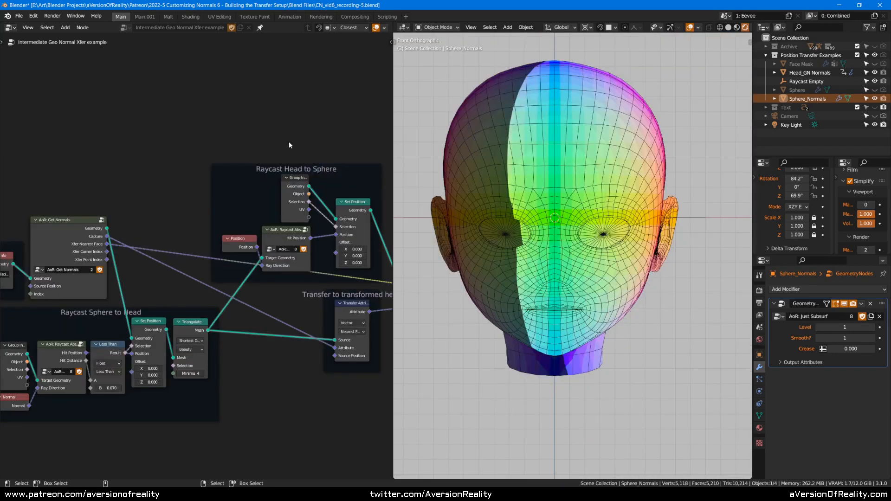
Set the light's X rotation to 90° and its Z rotation to 75°
scroll(163, 160, up, 5)
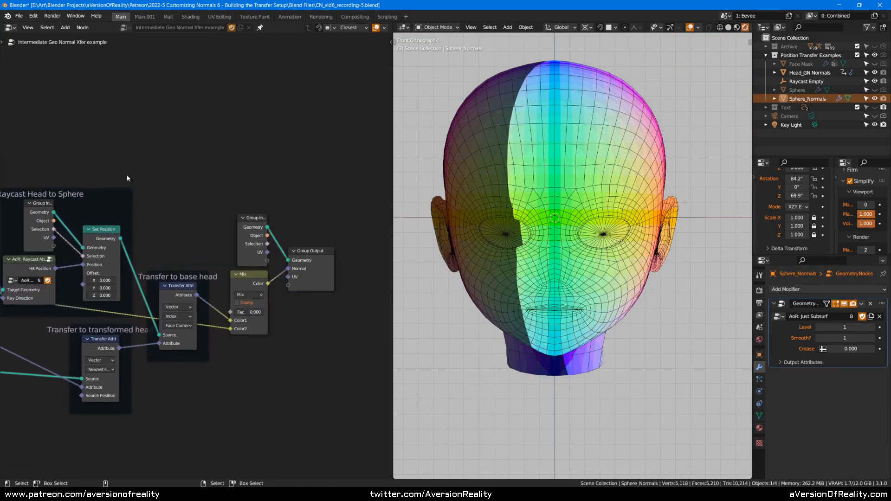
scroll(324, 210, up, 1)
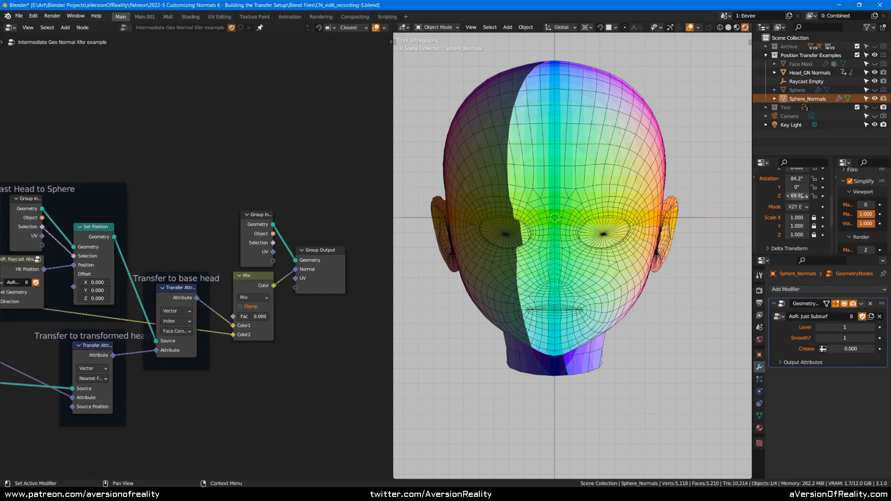
mouse_move(803, 196)
mouse_down()
mouse_move(821, 199)
mouse_move(794, 200)
mouse_up()
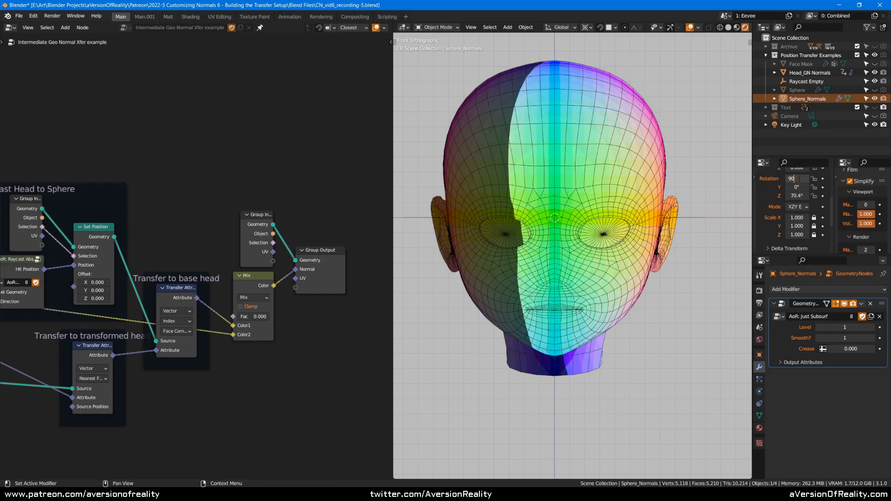
text(90)
key(Return)
drag(807, 196, 812, 197)
Move the Raycast Head to Sphere frame slightly up in the node tree
scroll(310, 164, down, 1)
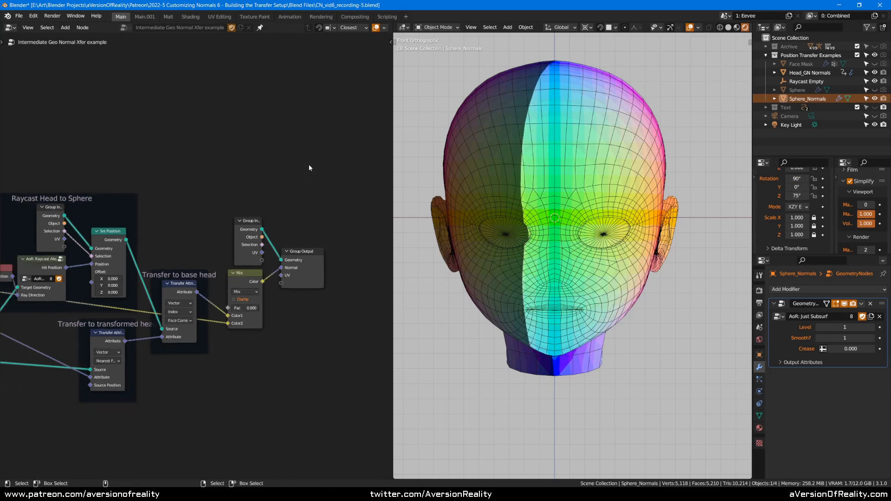
middle_drag(239, 168, 365, 159)
middle_drag(146, 167, 249, 163)
scroll(249, 163, up, 1)
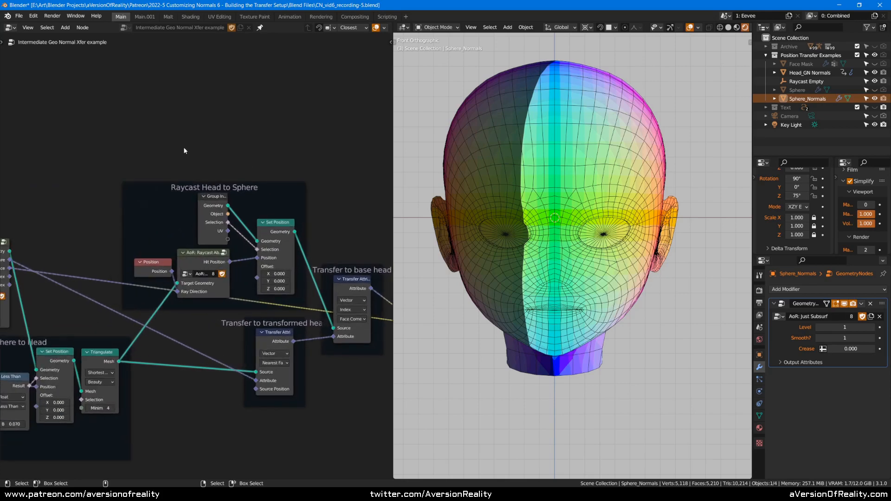
drag(254, 188, 254, 173)
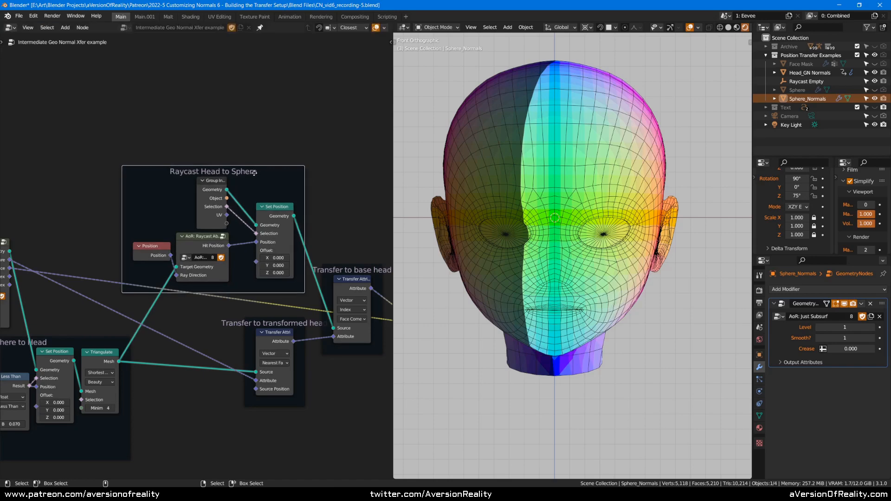
Review the Raycast Sphere to Head part of the node tree and select the AoR: Get Normals node
scroll(154, 219, down, 1)
middle_drag(79, 241, 153, 189)
scroll(153, 189, up, 1)
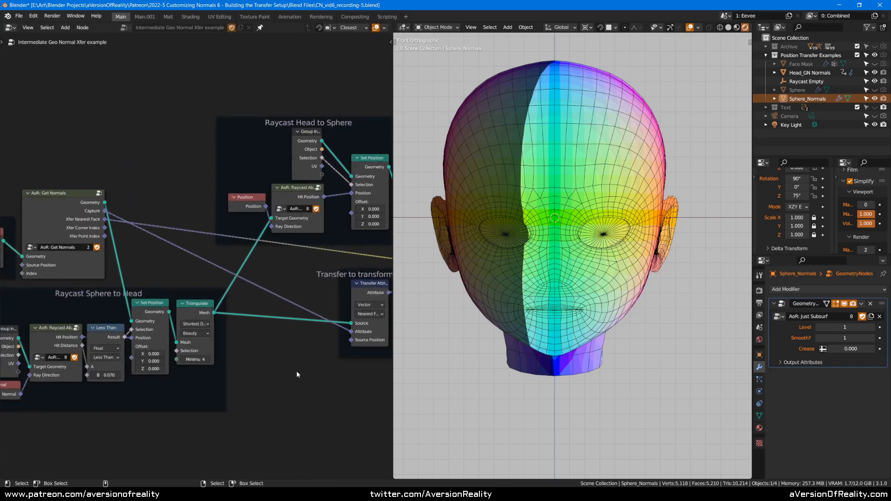
middle_drag(270, 276, 287, 287)
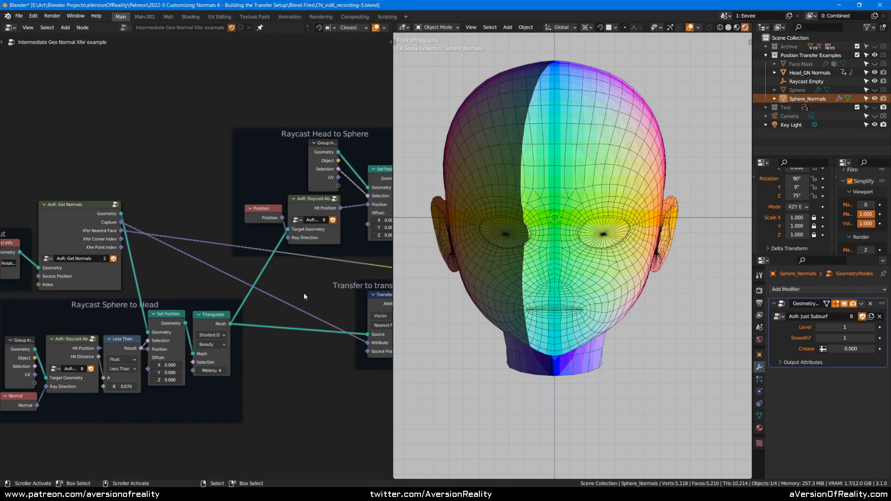
middle_drag(167, 206, 183, 207)
click(120, 212)
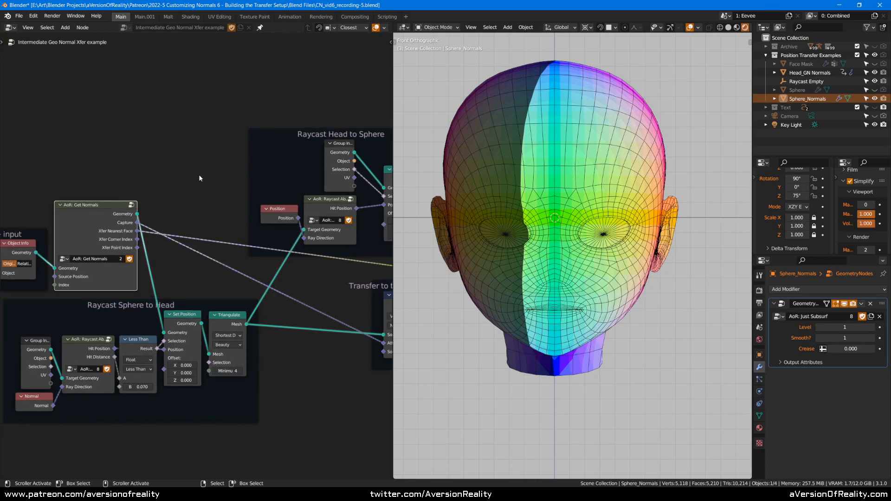
Examine the node tree from the AoR: Get Normals node and Raycast Sphere to Head frame across to the Transfer frames
click(301, 287)
middle_drag(324, 288, 278, 285)
middle_drag(359, 261, 312, 272)
middle_drag(205, 308, 278, 292)
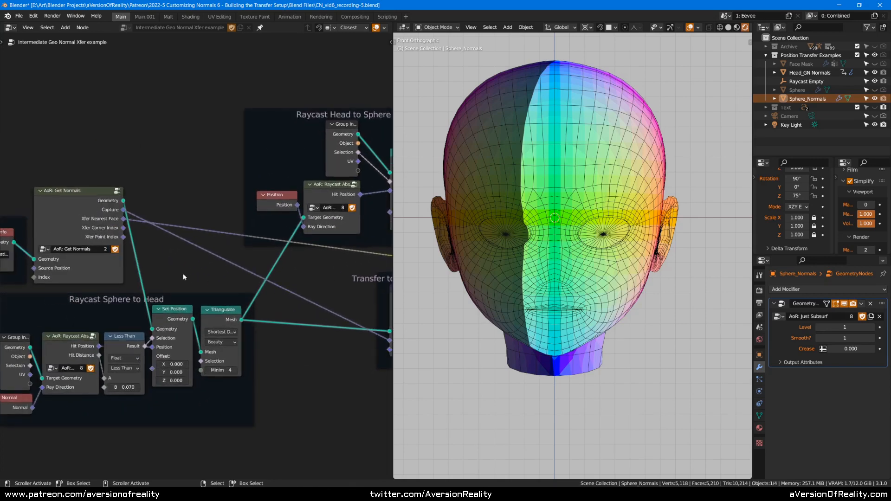
middle_drag(183, 274, 229, 271)
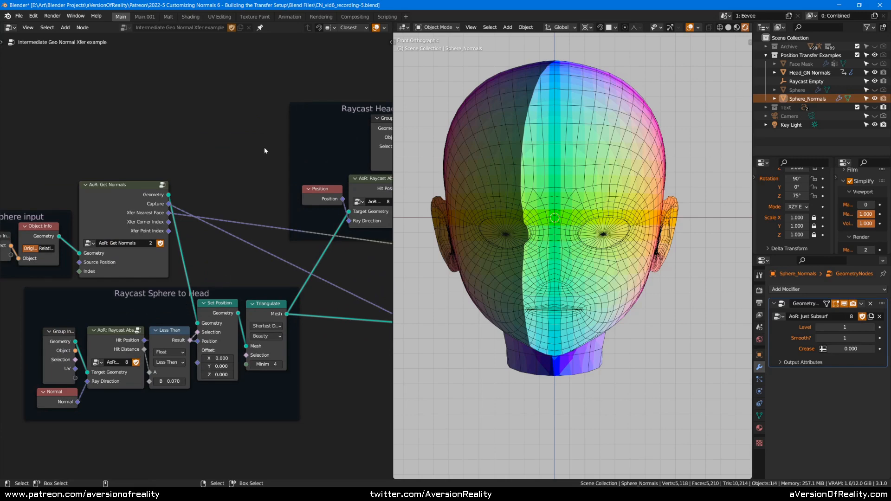
scroll(264, 148, down, 1)
middle_drag(249, 172, 114, 203)
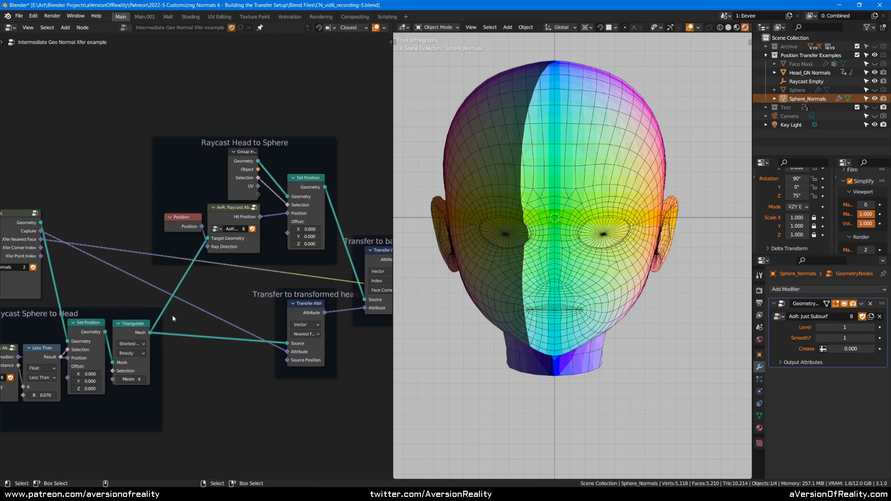
middle_drag(96, 291, 182, 291)
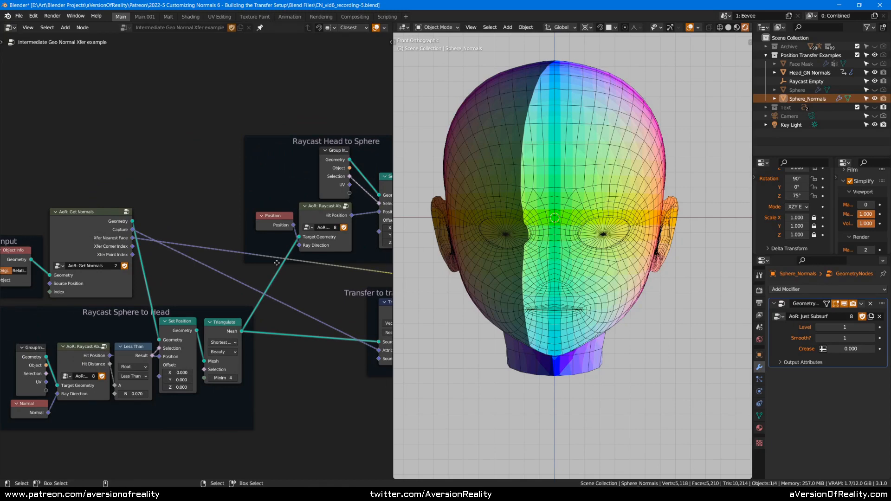
middle_drag(310, 298, 79, 312)
scroll(227, 232, up, 2)
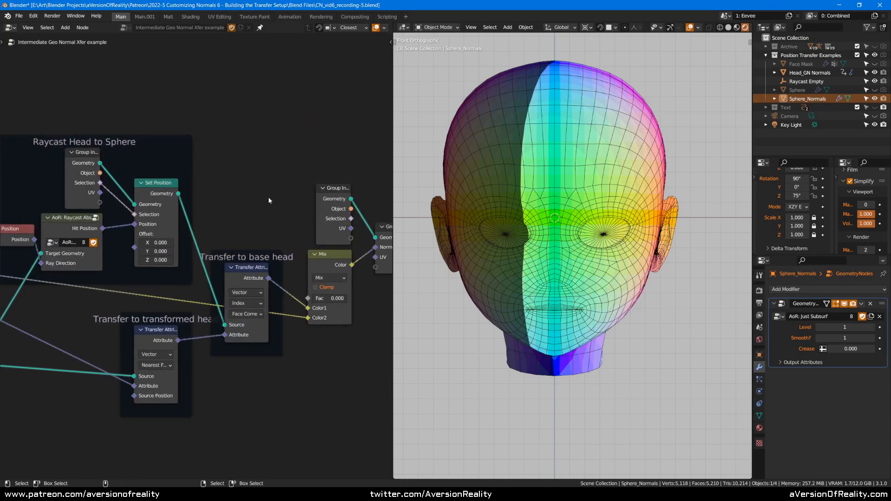
Trace the links from the Raycast Head to Sphere frame through both Transfer Attribute nodes to the Mix and Group Output nodes
click(190, 152)
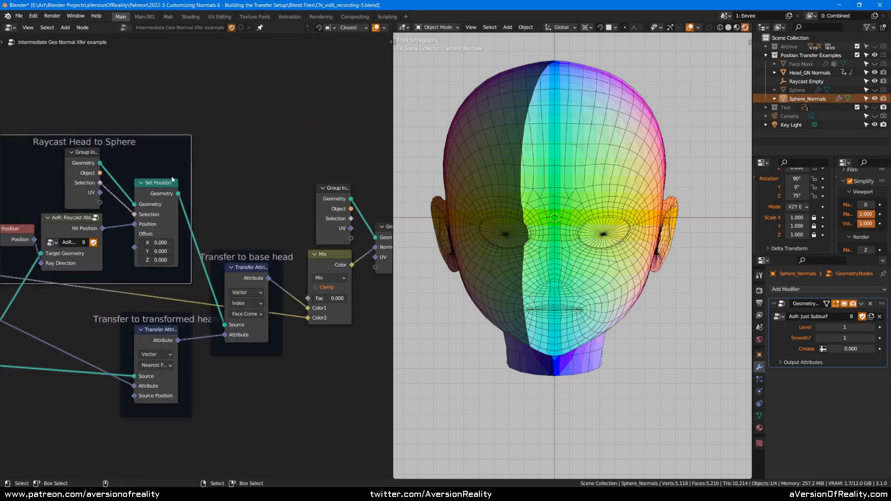
middle_drag(174, 179, 262, 162)
click(240, 113)
scroll(148, 158, down, 2)
middle_drag(116, 178, 293, 163)
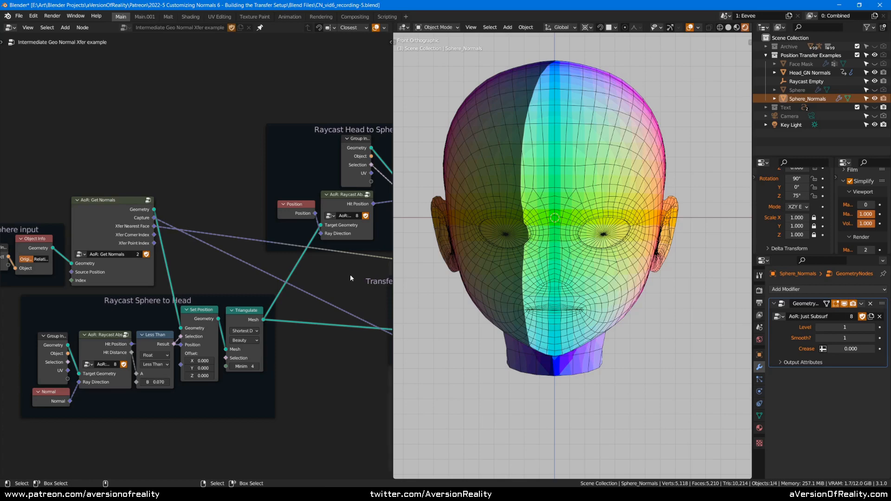
middle_drag(348, 275, 172, 311)
middle_drag(318, 206, 204, 214)
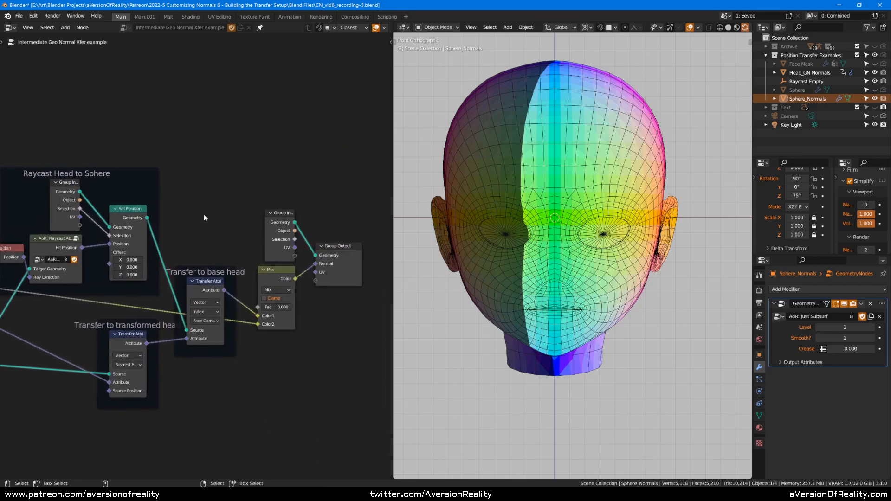
middle_drag(81, 305, 220, 279)
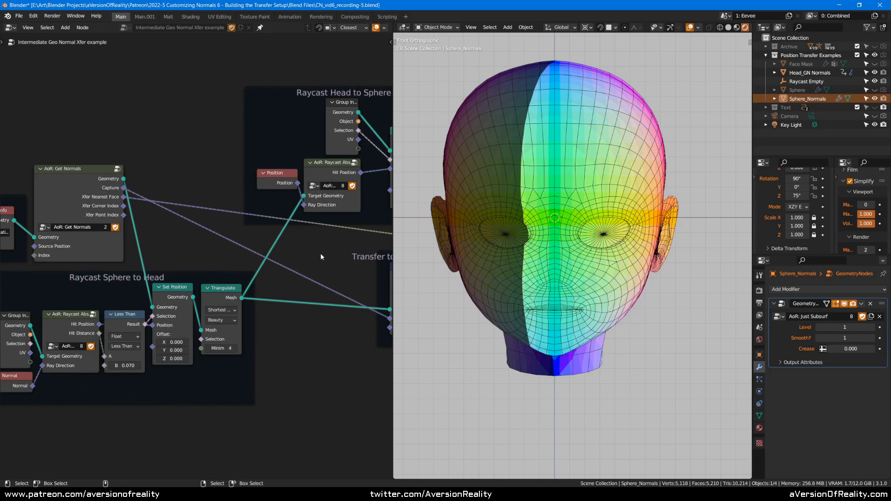
middle_drag(332, 246, 65, 271)
middle_drag(277, 170, 259, 182)
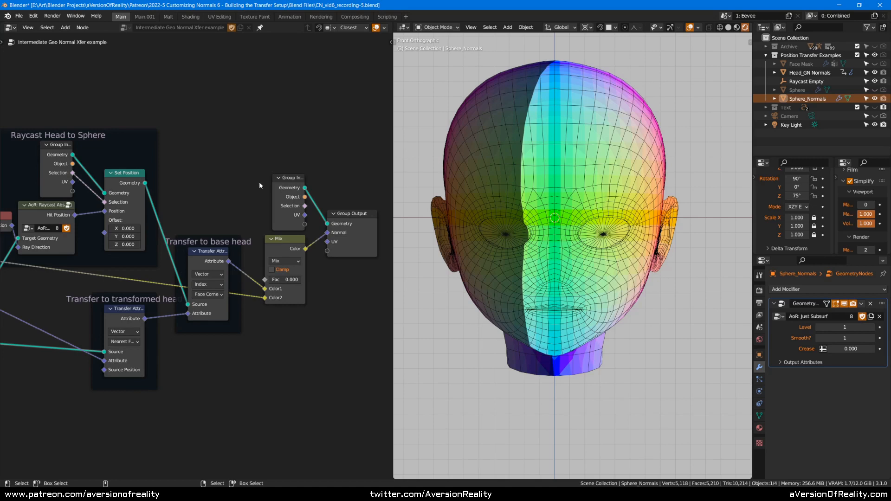
middle_drag(183, 114, 198, 120)
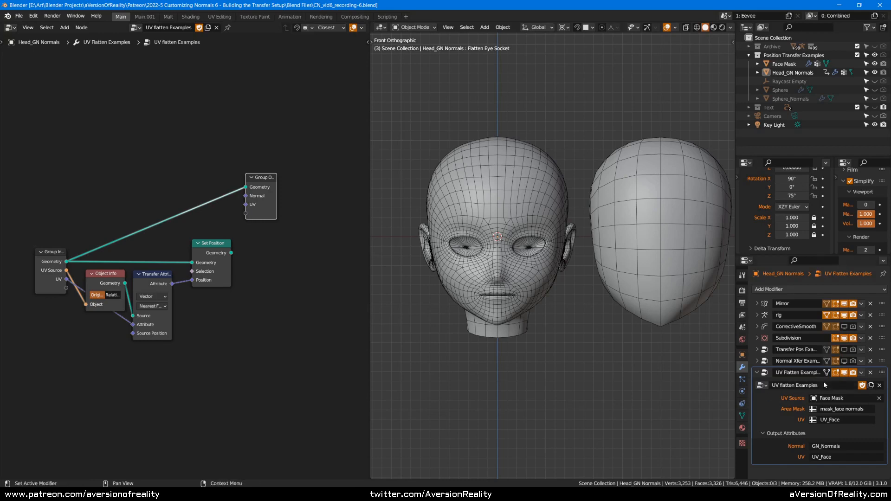
Inspect the settings of the head's Normal Xfer and Transfer Pos modifiers, collapsing each again
click(759, 361)
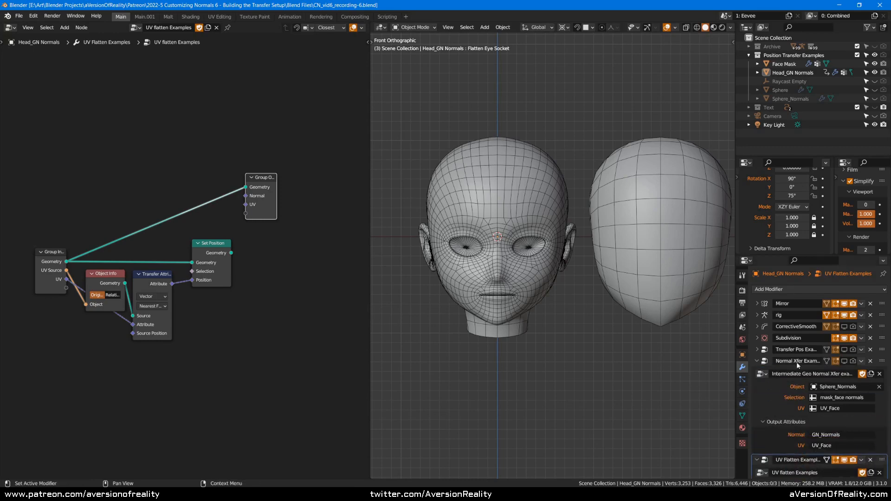
click(757, 361)
click(756, 350)
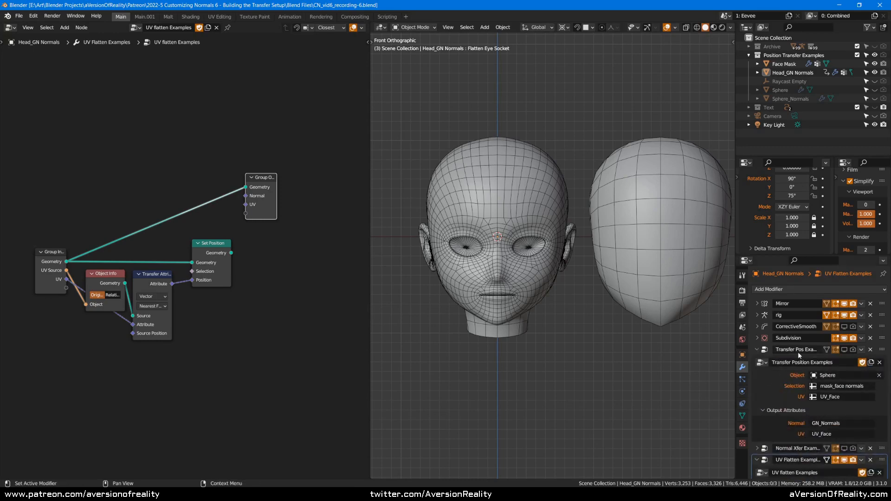
click(757, 350)
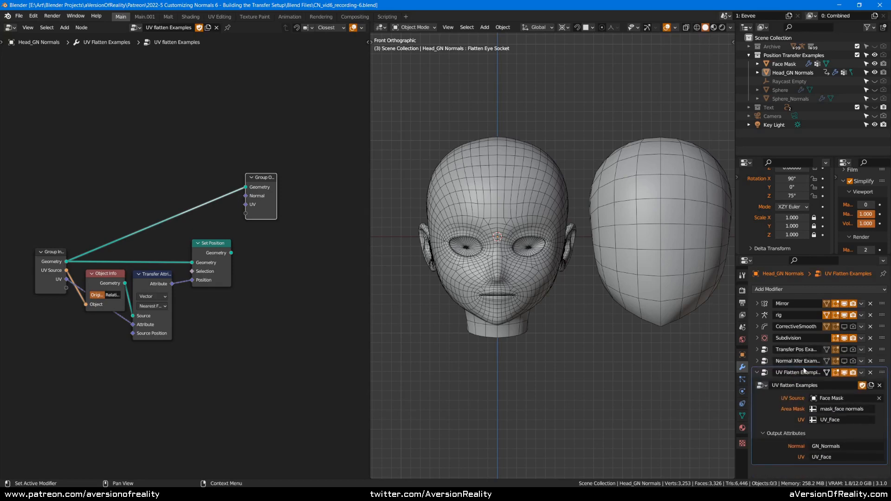
Select the Face Mask to inspect it, and reselect Head_GN Normals to show its UV flatten Examples nodes
click(524, 221)
click(644, 233)
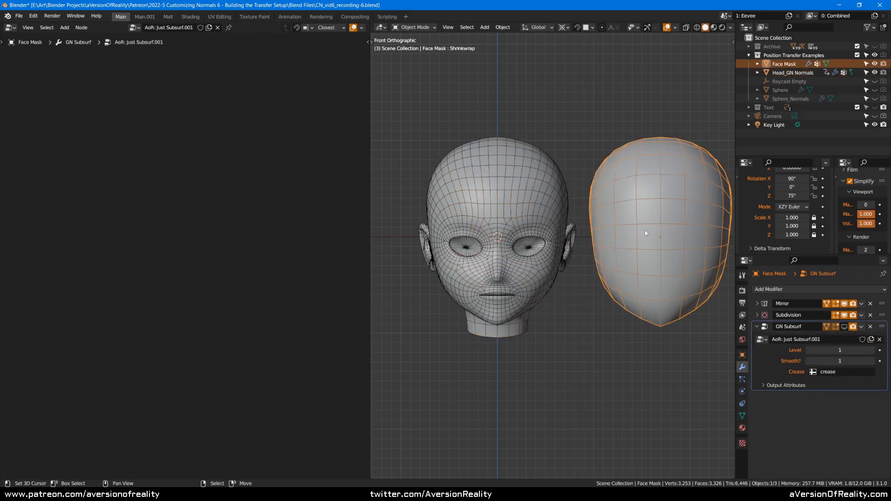
click(534, 186)
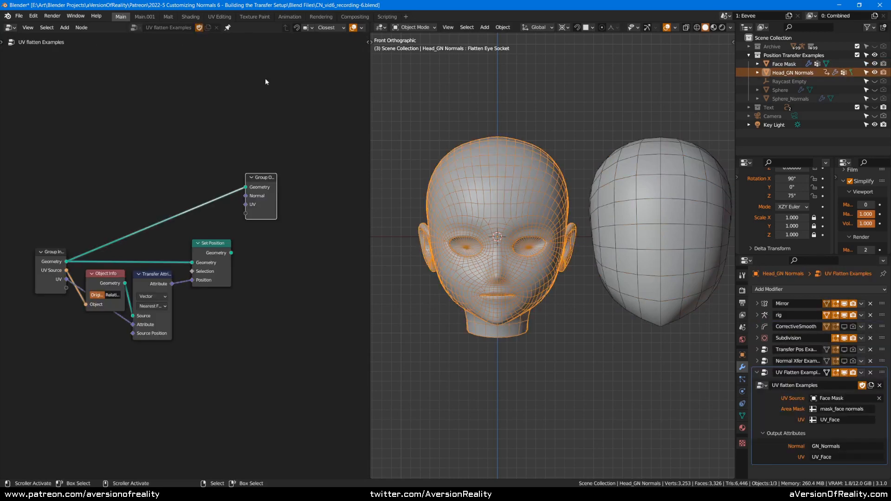
click(23, 271)
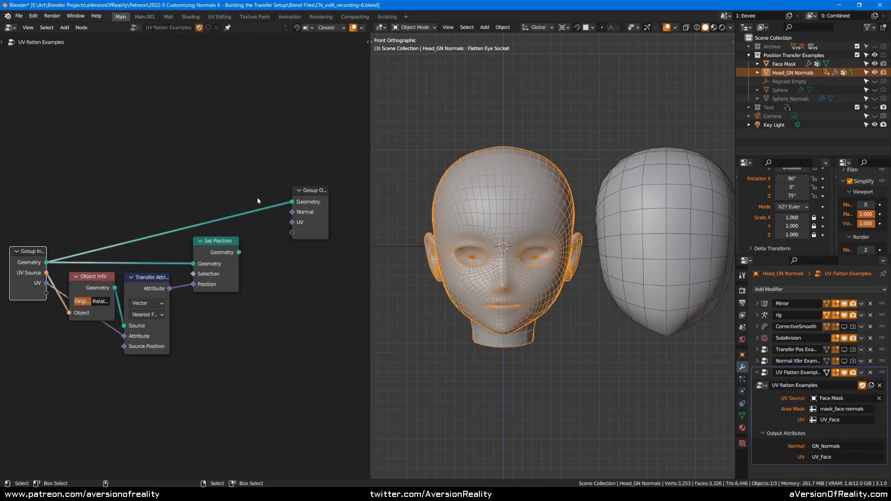
middle_drag(272, 196, 287, 198)
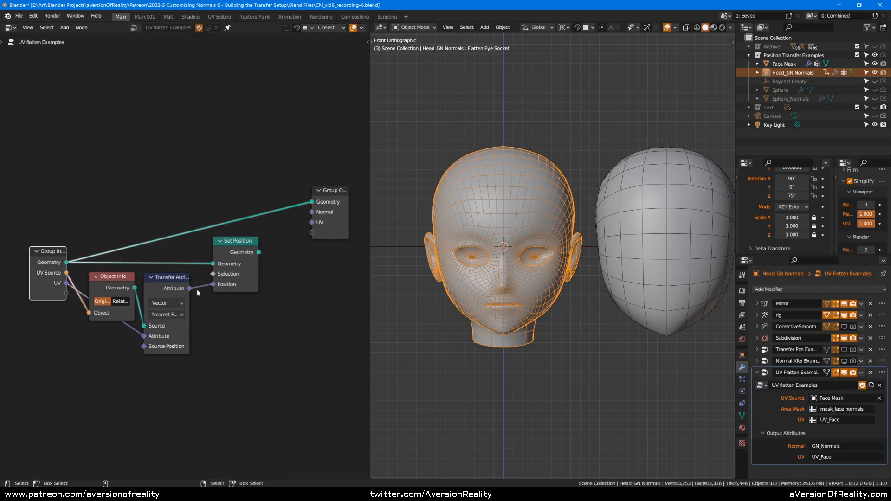
Switch the viewport to rendered shading and link the Transfer Attribute output to the Group Output's UV socket
key(z)
click(536, 198)
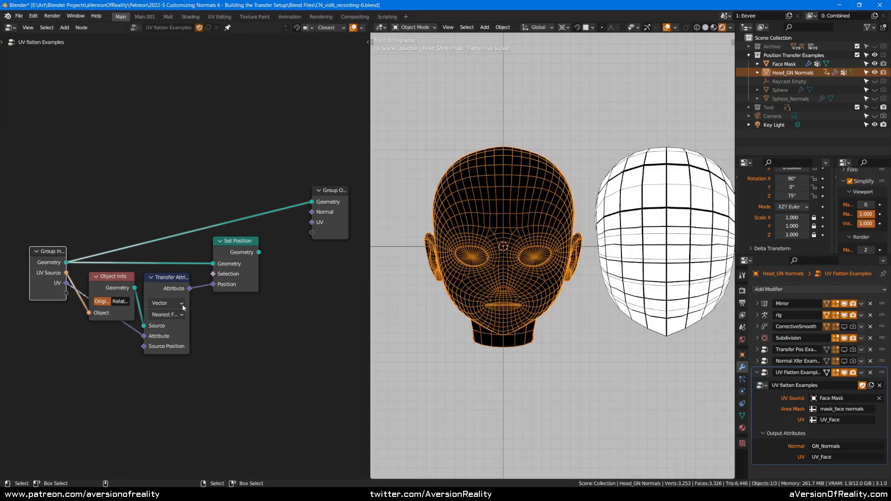
drag(189, 293, 316, 308)
scroll(549, 270, up, 2)
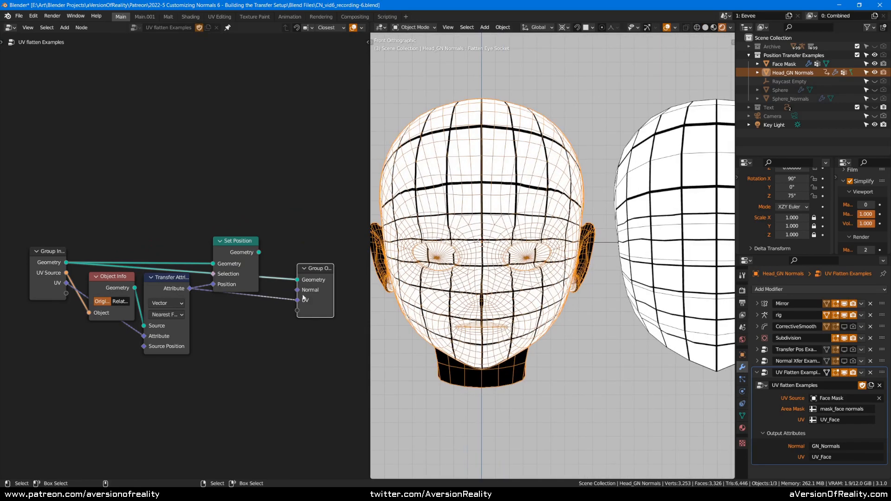
middle_drag(322, 286, 313, 282)
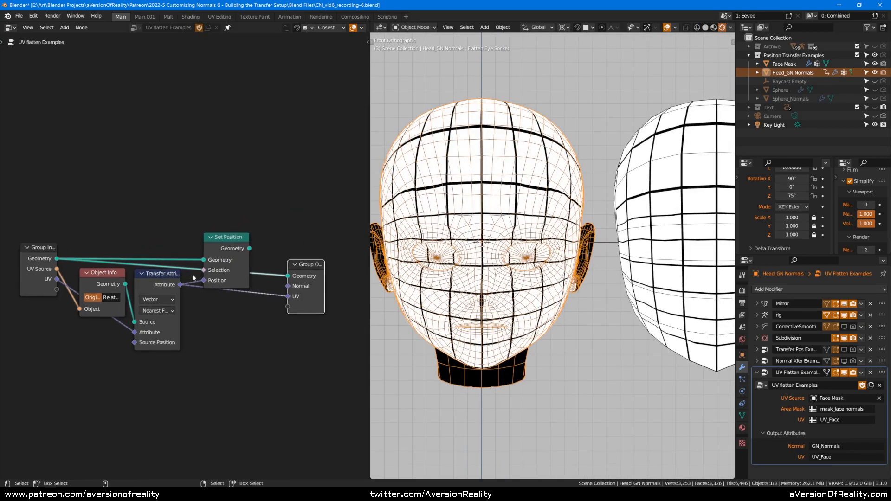
Route the geometry through the Set Position node into the Group Output to flatten the head into its UV layout
drag(229, 232, 293, 278)
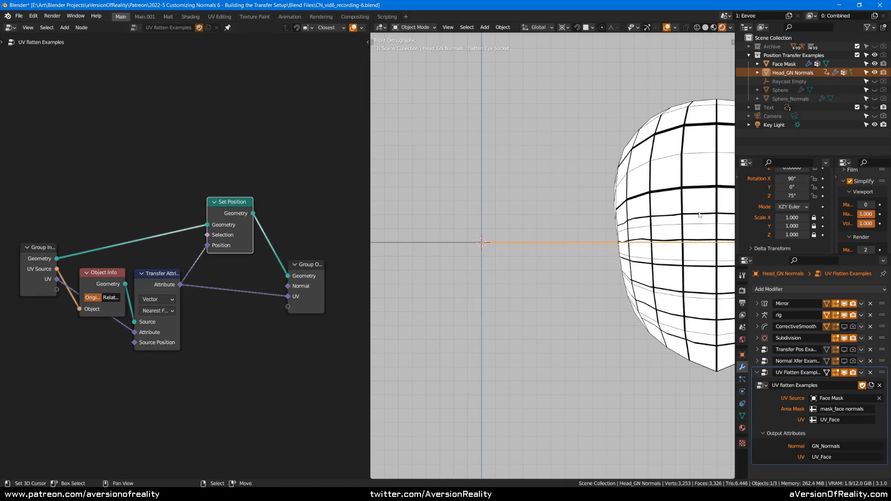
scroll(647, 154, down, 3)
middle_drag(648, 153, 614, 152)
scroll(613, 149, down, 3)
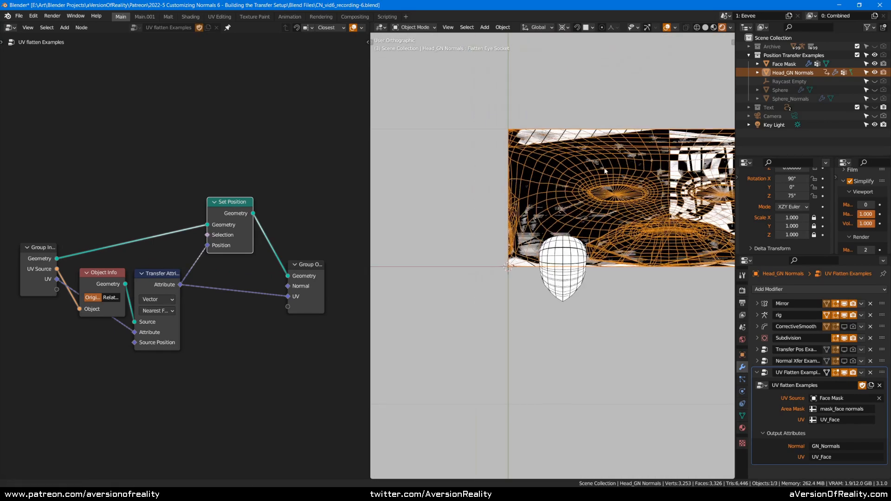
shift+middle_drag(629, 112, 580, 174)
Show the flattened mesh from the top in solid shading and save the file
key(z)
scroll(653, 156, down, 2)
mouse_move(653, 157)
middle_down()
mouse_move(630, 229)
mouse_move(624, 211)
middle_up()
scroll(622, 206, up, 1)
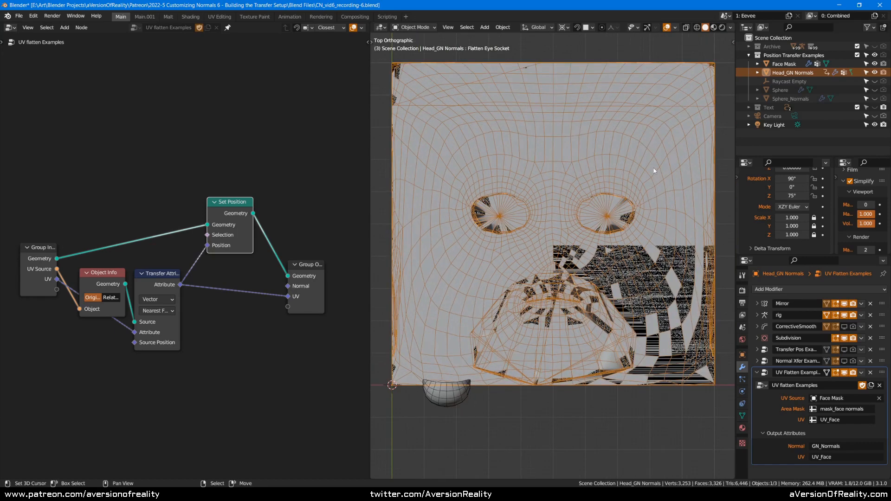
key(ctrl+s)
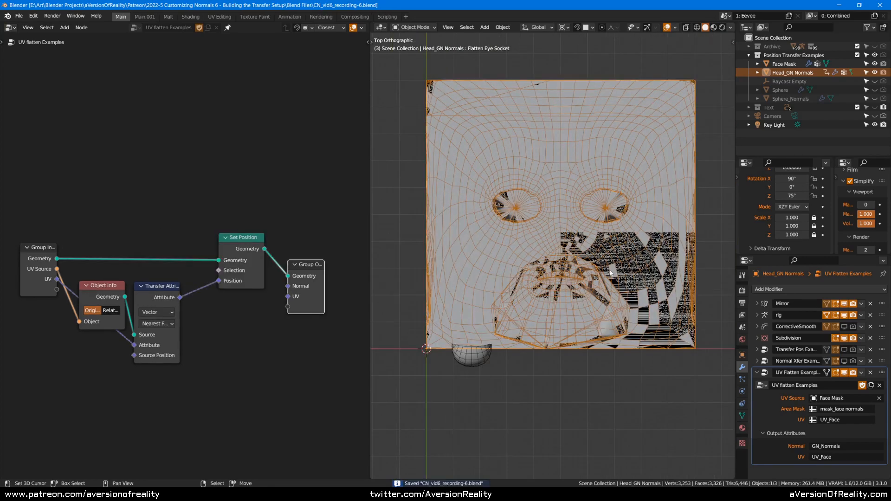
Examine the flattened face mesh from an angle and from the top, and save the file
middle_drag(637, 265, 578, 221)
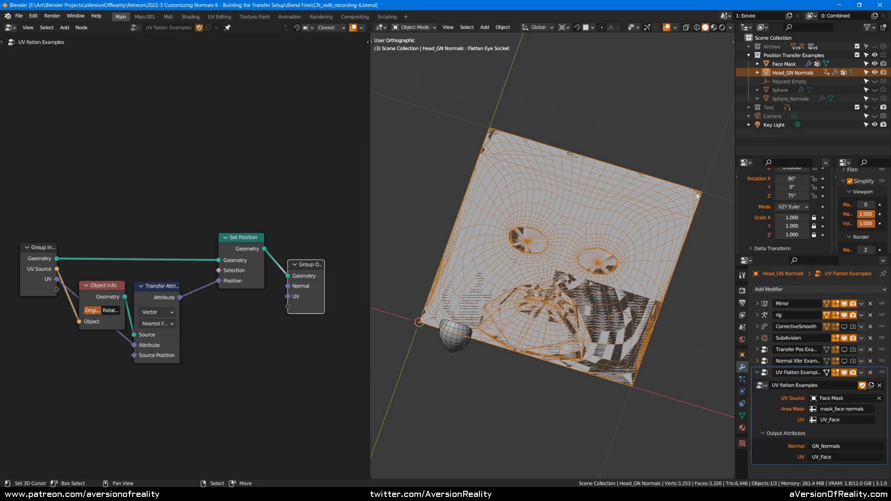
middle_drag(702, 196, 538, 312)
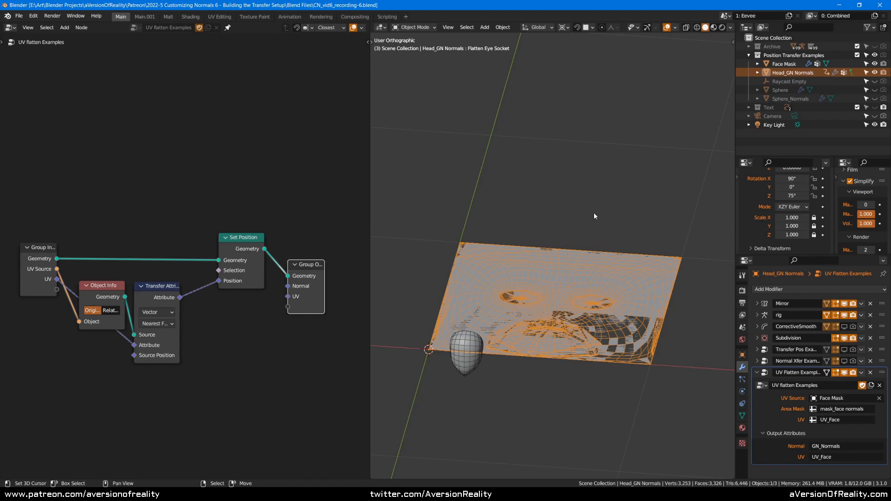
key(KP_7)
shift+drag(611, 147, 591, 179)
scroll(636, 194, up, 1)
shift+middle_drag(641, 195, 654, 190)
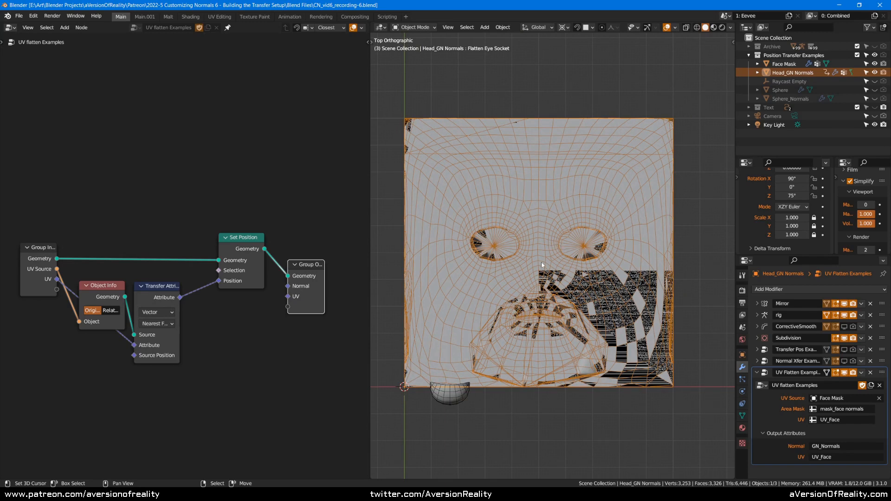
key(ctrl+s)
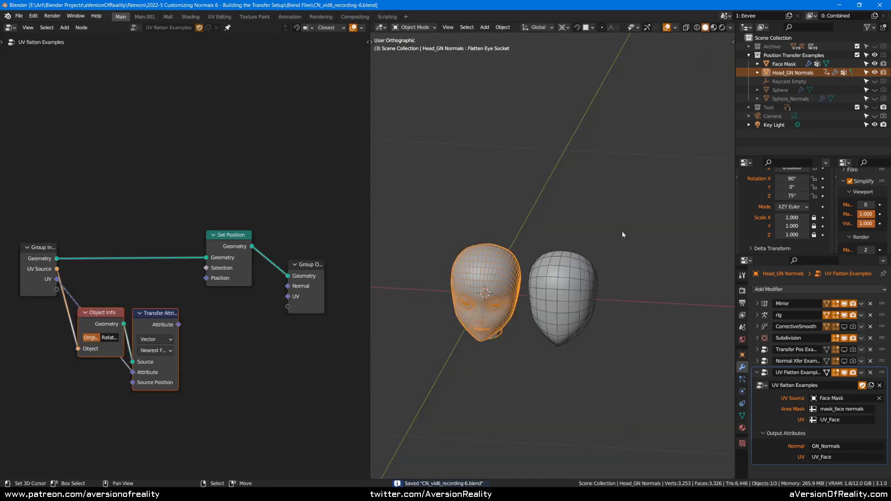
Check the head's vertex groups and shape keys, and return to its modifier settings
scroll(640, 231, up, 3)
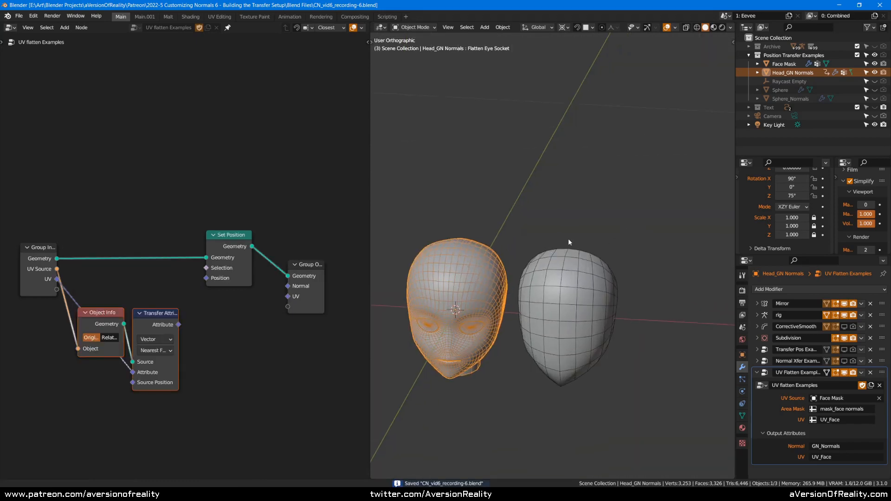
click(742, 415)
middle_drag(552, 250, 606, 223)
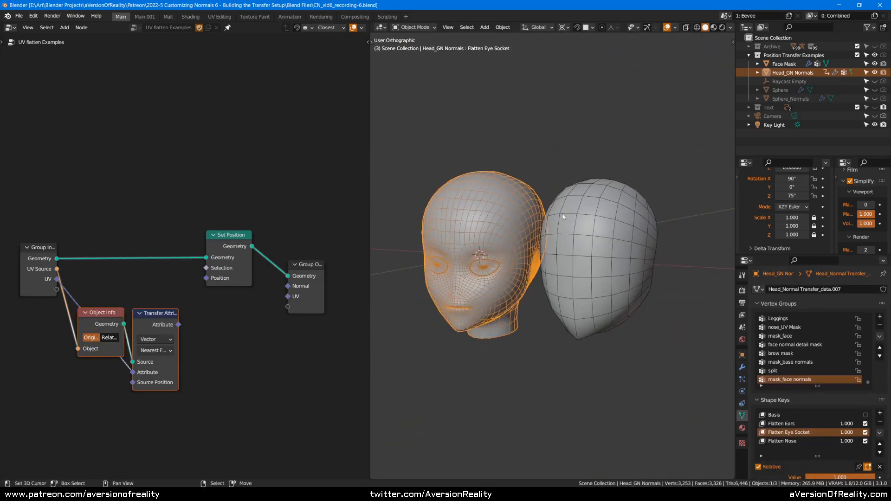
click(742, 368)
shift+middle_drag(599, 296, 634, 313)
scroll(634, 312, up, 1)
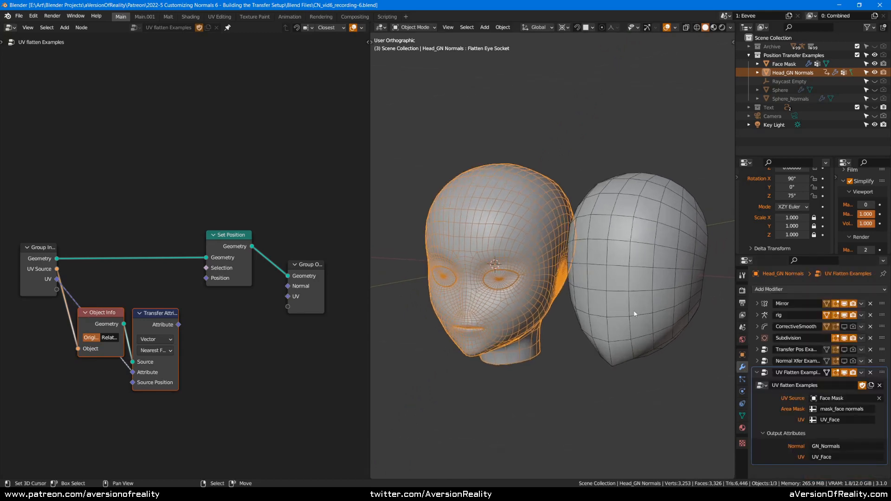
Try to apply the head's UV Flatten modifier
click(861, 373)
click(810, 383)
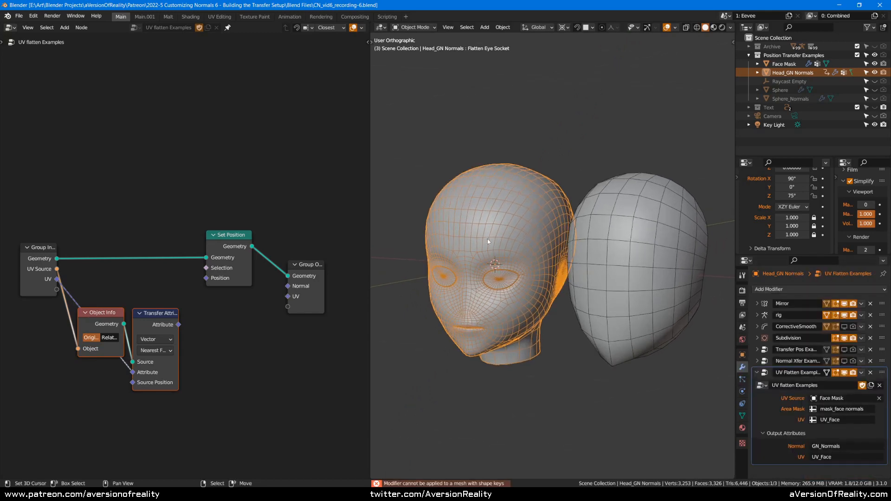
scroll(527, 249, down, 1)
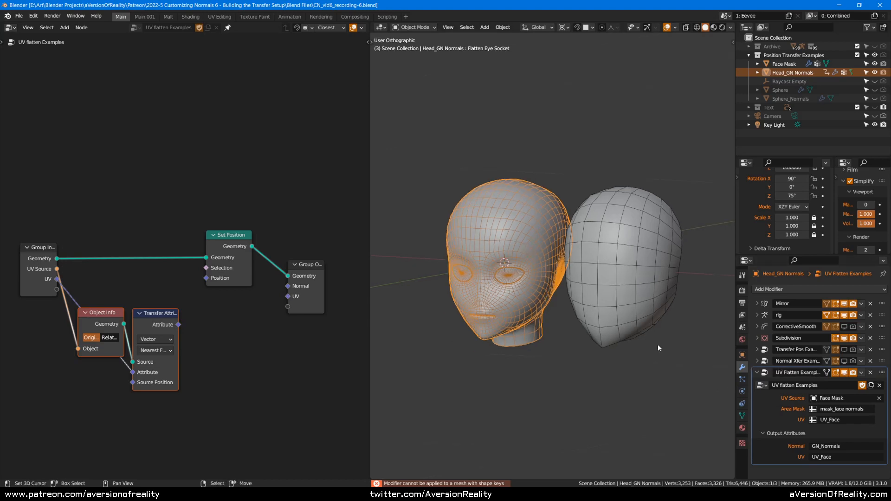
middle_drag(449, 230, 630, 163)
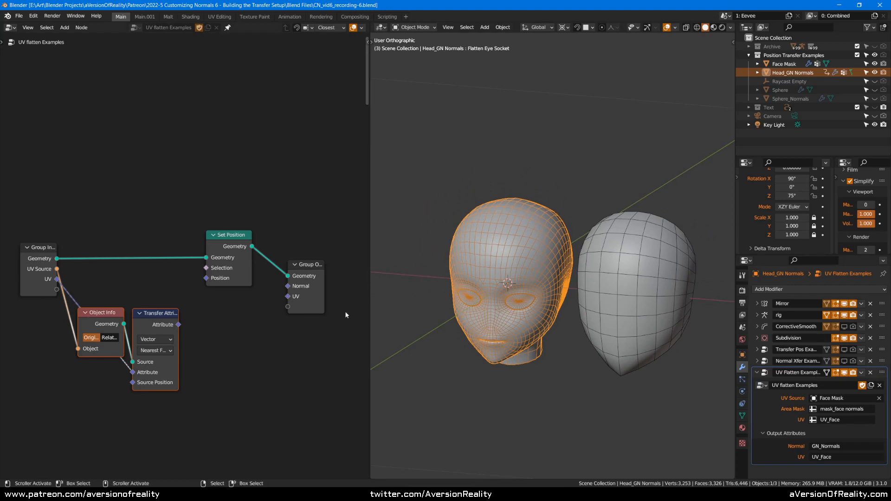
Link the Group Input's UV to the Group Output's UV and detach Set Position from the geometry link
click(260, 309)
mouse_move(56, 279)
mouse_down()
mouse_move(298, 298)
mouse_move(288, 296)
mouse_up()
alt+drag(232, 246, 242, 183)
Show the viewport in rendered shading and hide the Face Mask
key(z)
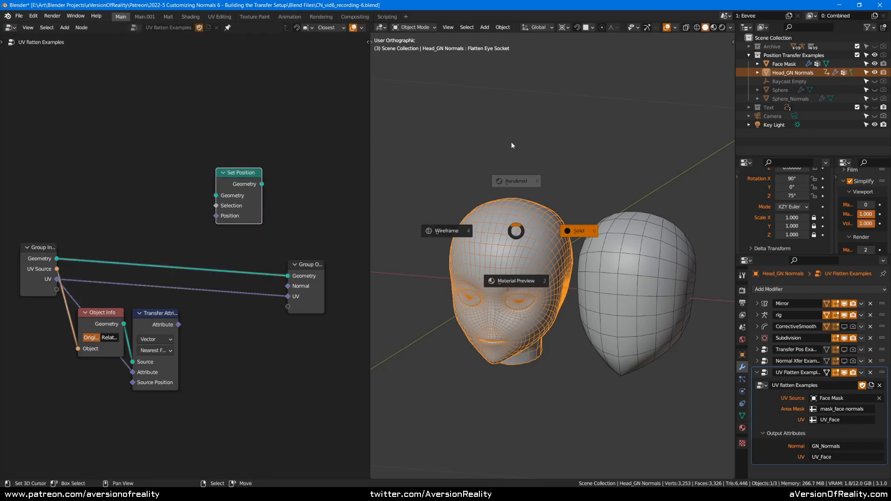
click(510, 141)
click(585, 291)
key(h)
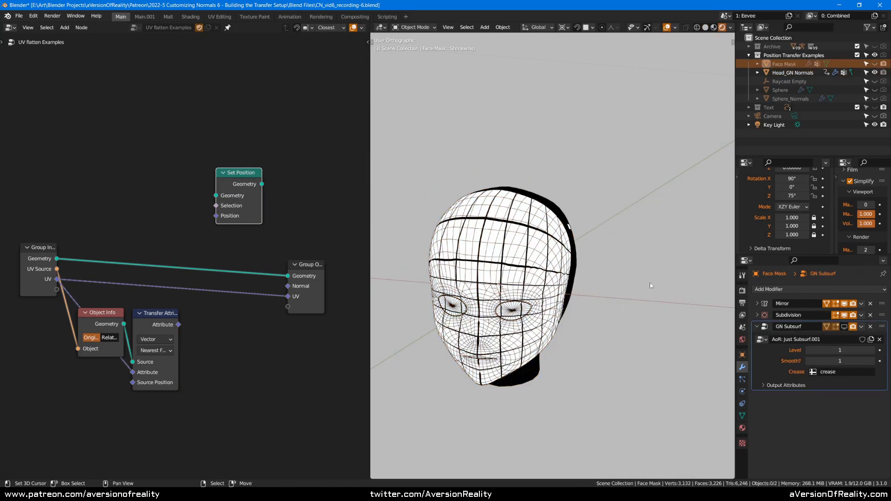
Reinsert Set Position into the geometry link and feed the Group Input's UV into its Position
drag(237, 175, 222, 232)
drag(57, 280, 202, 272)
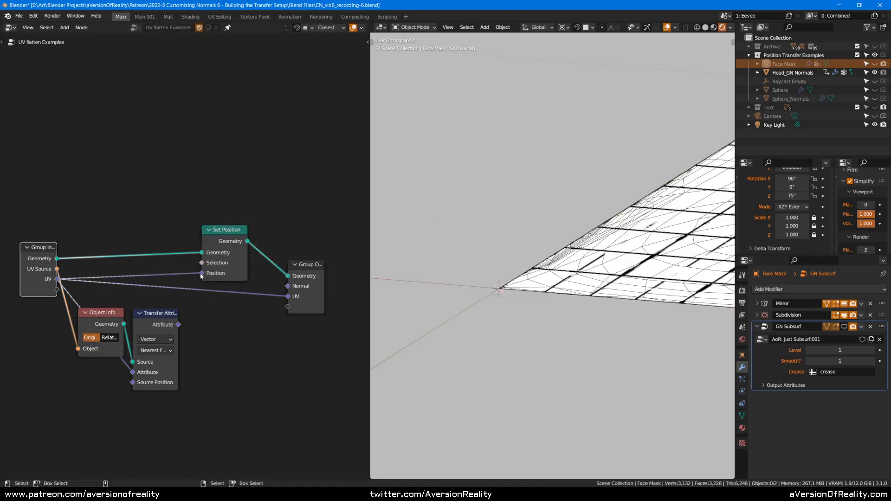
scroll(572, 221, down, 6)
shift+middle_drag(572, 221, 526, 320)
scroll(525, 320, up, 2)
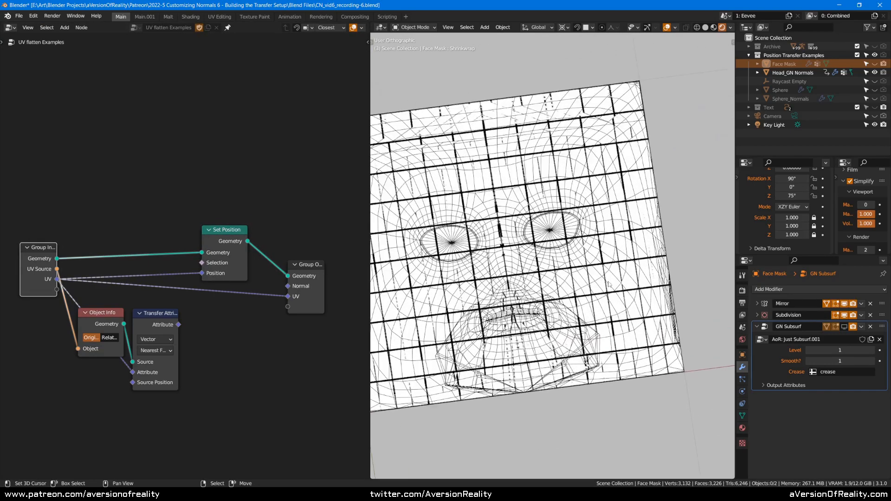
key(KP_7)
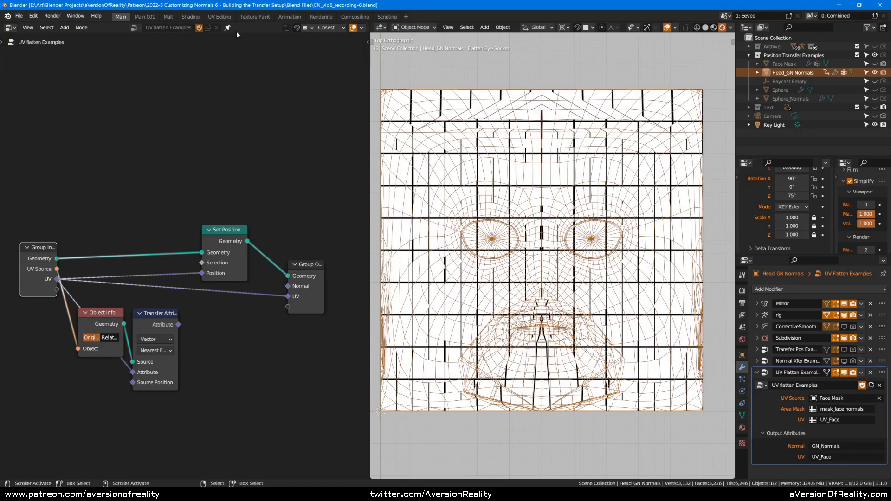
Show all of the head's UVs in the UV Editing workspace and turn off the Mirror modifier's viewport display
click(225, 18)
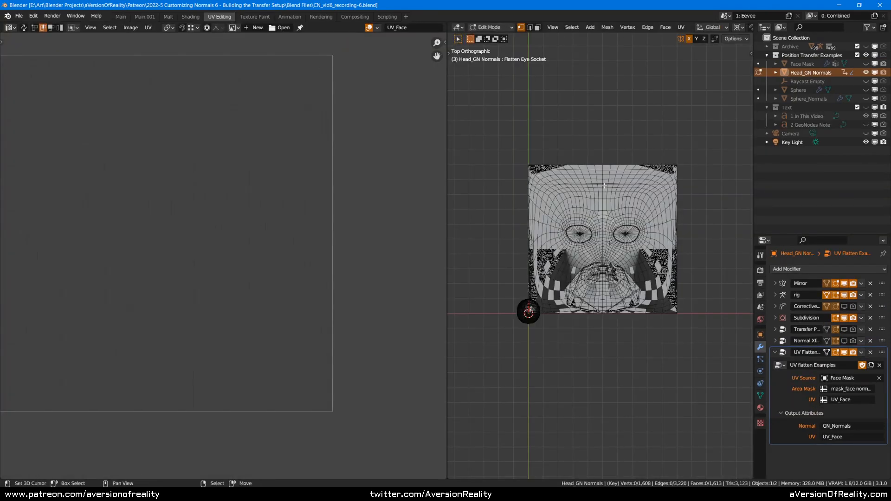
shift+middle_drag(545, 273, 562, 251)
key(a)
scroll(293, 220, down, 3)
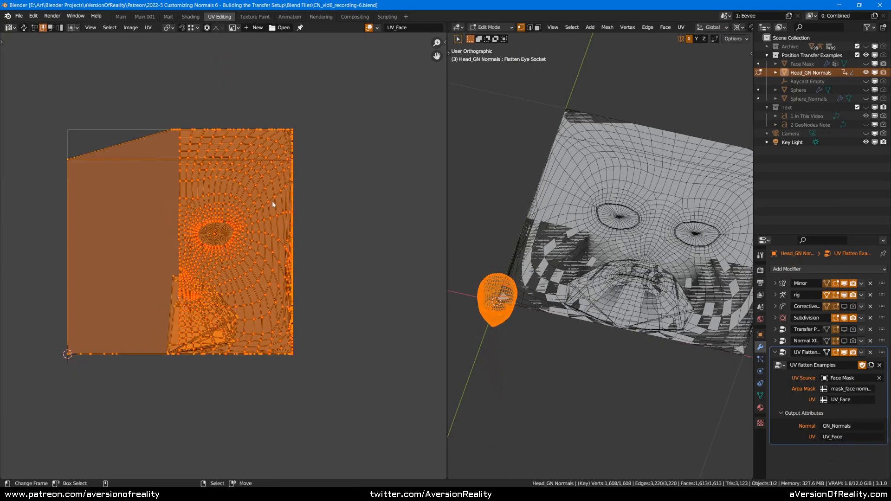
scroll(599, 223, up, 2)
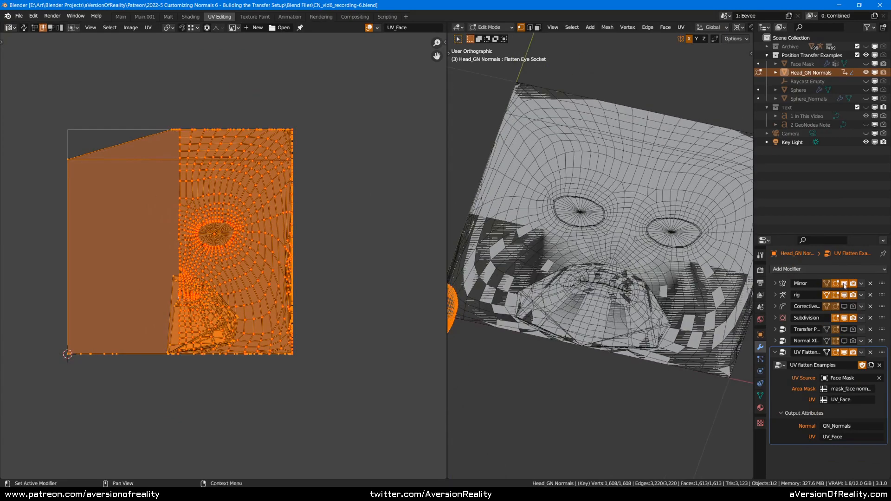
click(844, 283)
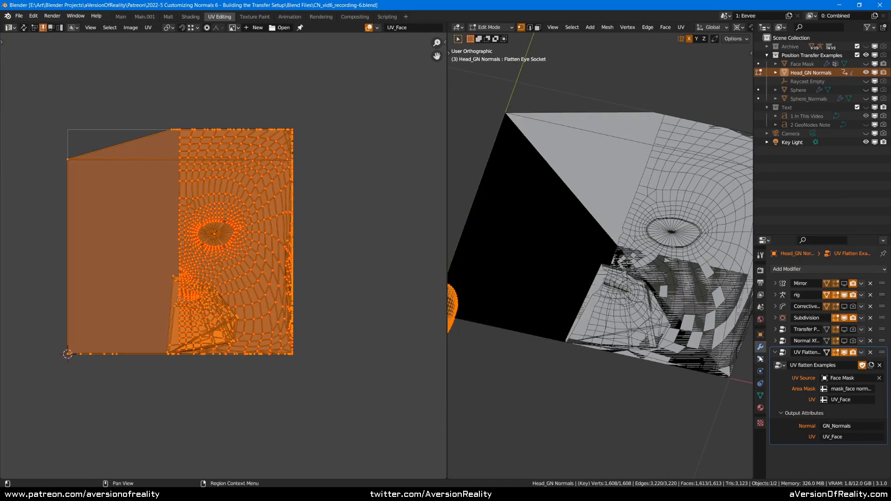
mouse_move(612, 274)
shift+middle_down()
mouse_move(603, 283)
mouse_move(606, 277)
shift+middle_up()
Select only the vertices assigned to the mask_face normals vertex group
click(760, 396)
shift+middle_drag(644, 363, 677, 334)
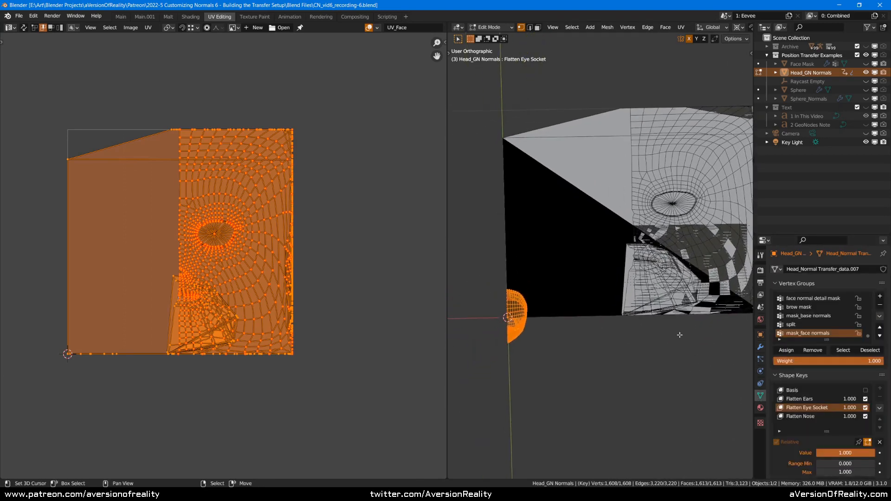
scroll(678, 334, up, 1)
key(alt+a)
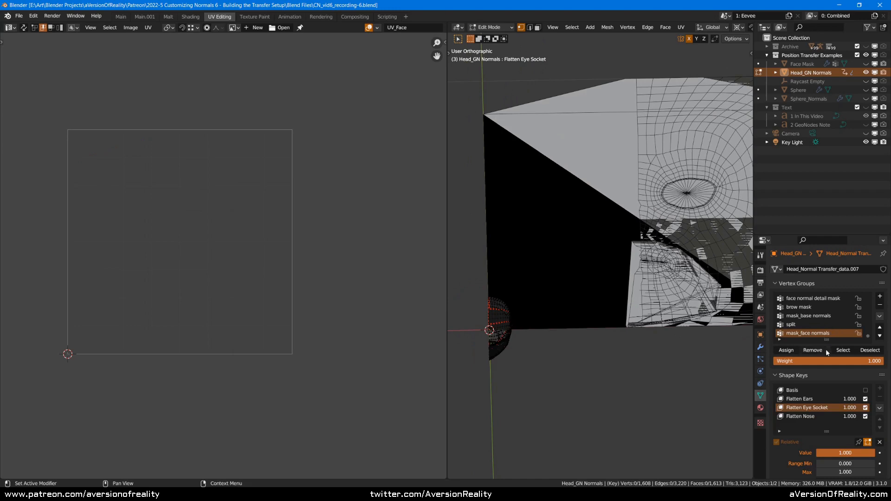
click(843, 350)
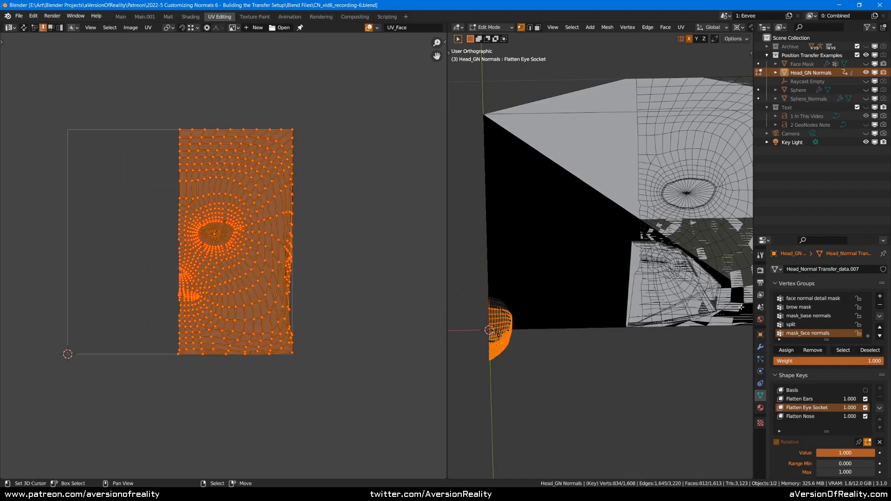
Hide the geometry outside the mask_face normals group and select all remaining faces
middle_drag(594, 279, 620, 264)
key(ctrl+i)
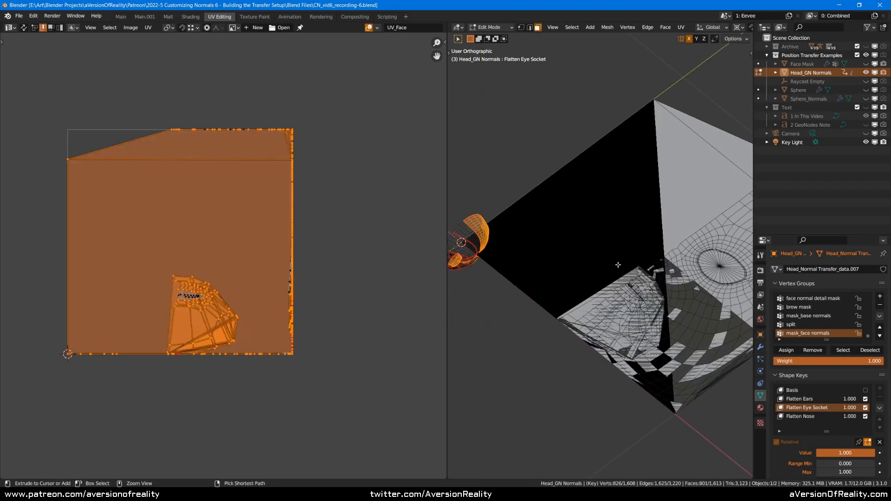
key(h)
middle_drag(610, 214, 603, 251)
key(a)
key(KP_7)
scroll(602, 251, up, 2)
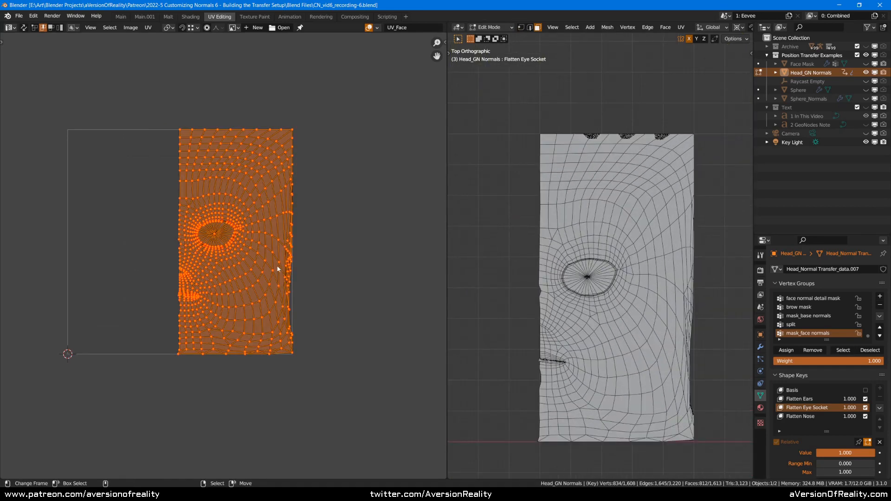
Compare the center and outer edge loops of the UV map with the flattened mesh, and return to Object Mode
scroll(191, 297, up, 1)
scroll(191, 298, up, 3)
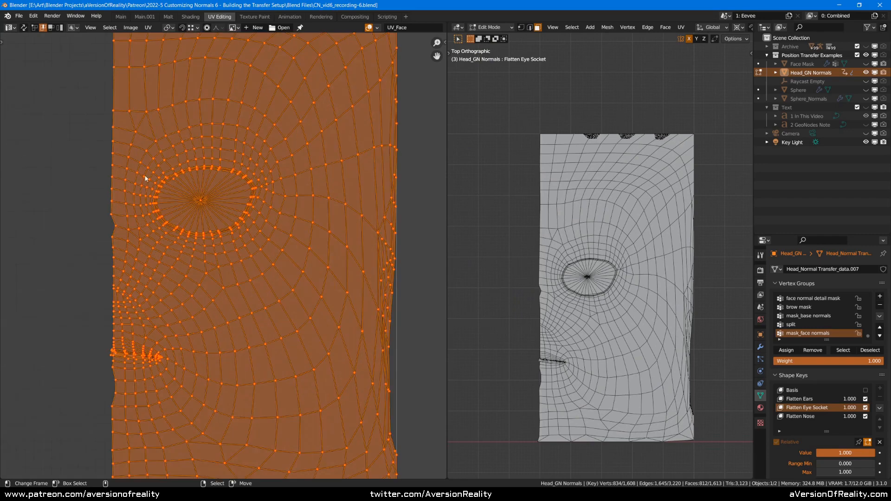
alt+right_click(115, 154)
scroll(279, 199, down, 3)
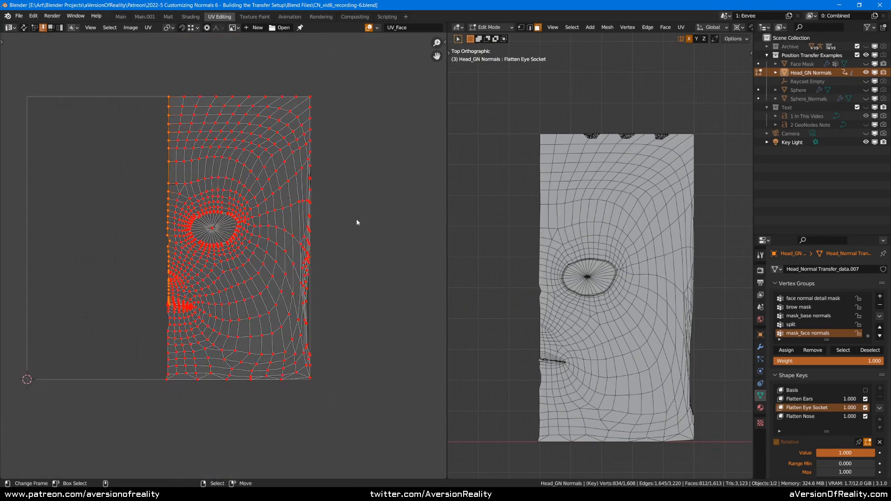
alt+right_click(312, 242)
shift+middle_drag(608, 327, 617, 232)
scroll(652, 213, up, 1)
scroll(576, 236, up, 3)
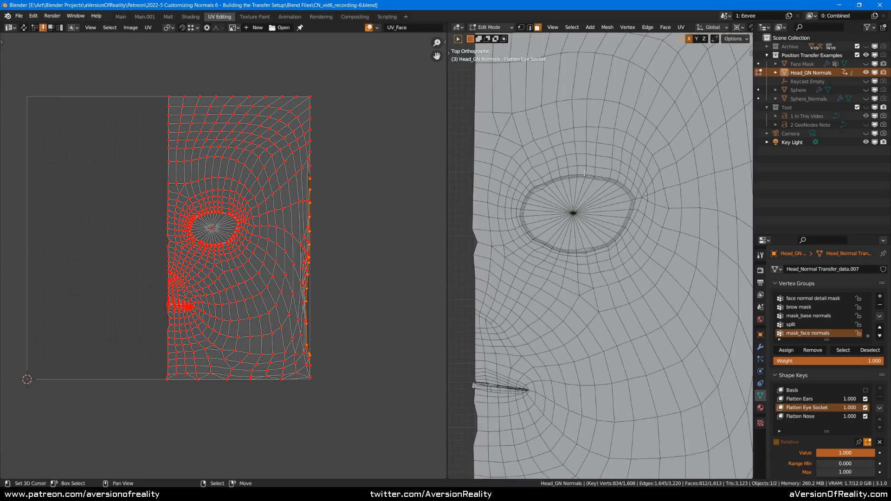
scroll(608, 185, down, 5)
key(Tab)
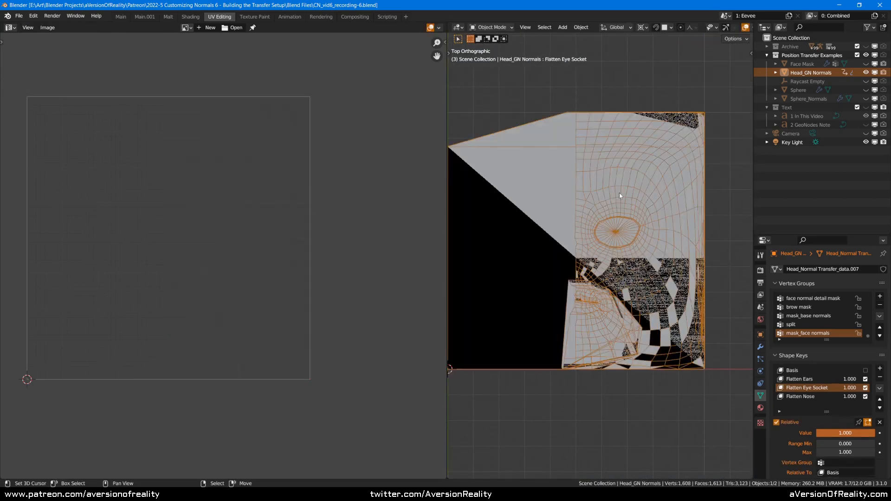
middle_drag(619, 193, 599, 190)
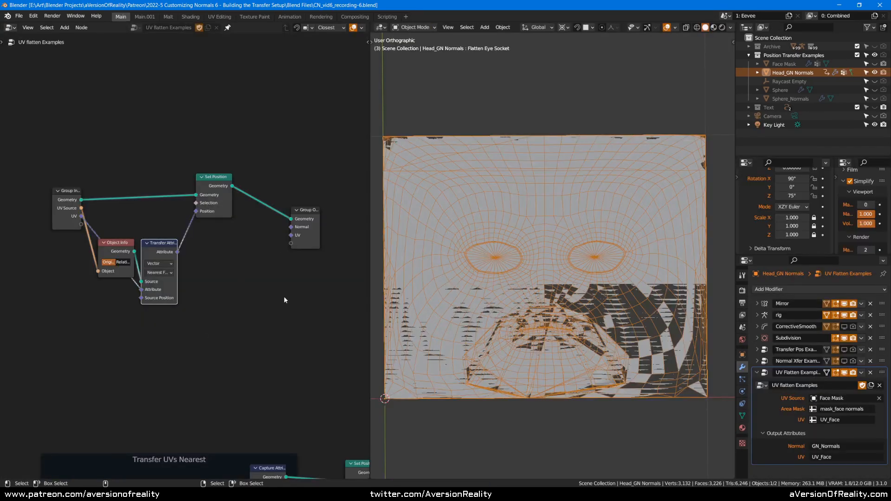
Connect the Transfer Attribute output to the Group Output's UV alongside its link to Set Position
middle_drag(283, 296, 243, 156)
scroll(243, 158, down, 5)
middle_drag(267, 314, 266, 383)
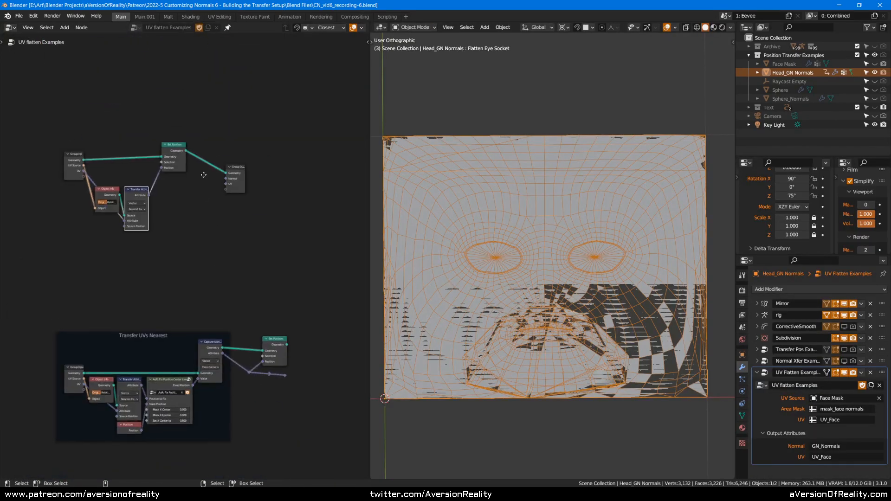
middle_drag(195, 160, 232, 246)
scroll(227, 244, up, 6)
scroll(218, 253, up, 2)
drag(216, 196, 219, 213)
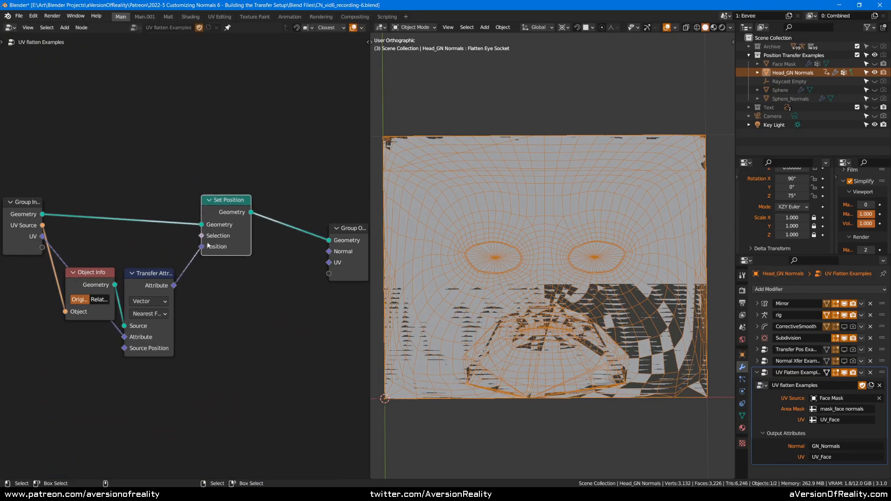
drag(174, 286, 329, 262)
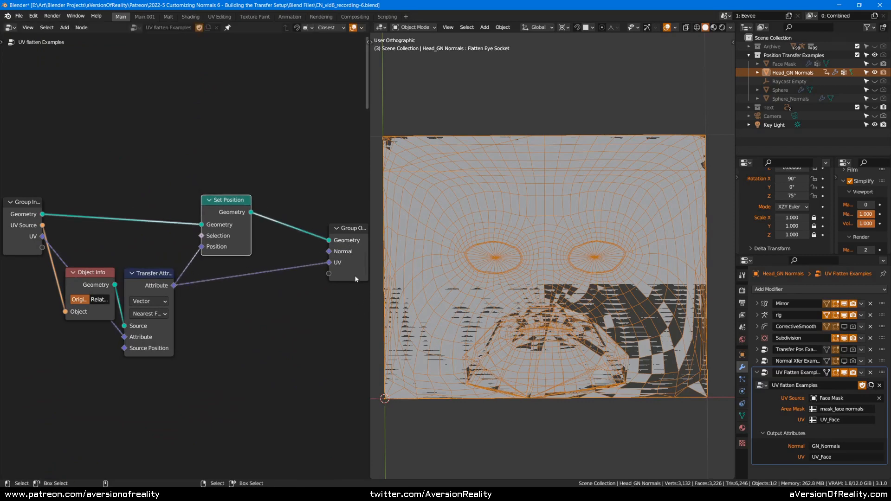
Examine the flattened head in rendered shading and trace the Group Input, Transfer Attribute and Set Position nodes
key(shift+z)
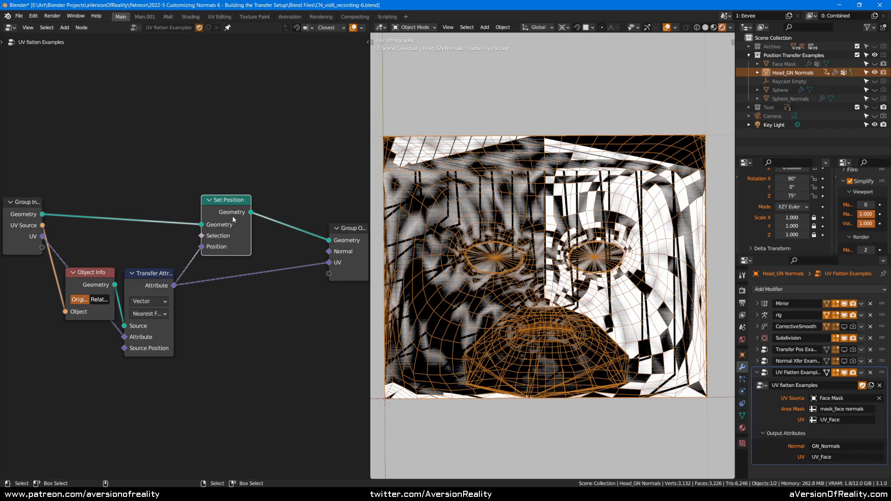
click(149, 275)
click(32, 218)
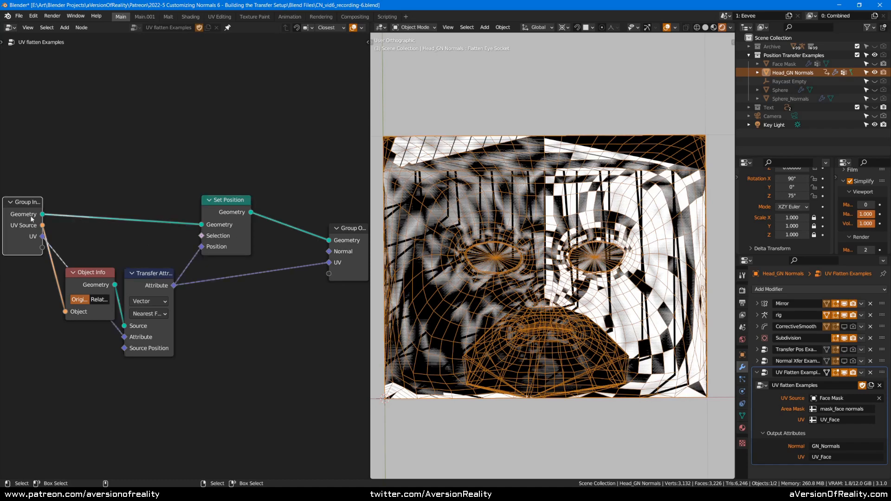
click(228, 210)
click(141, 291)
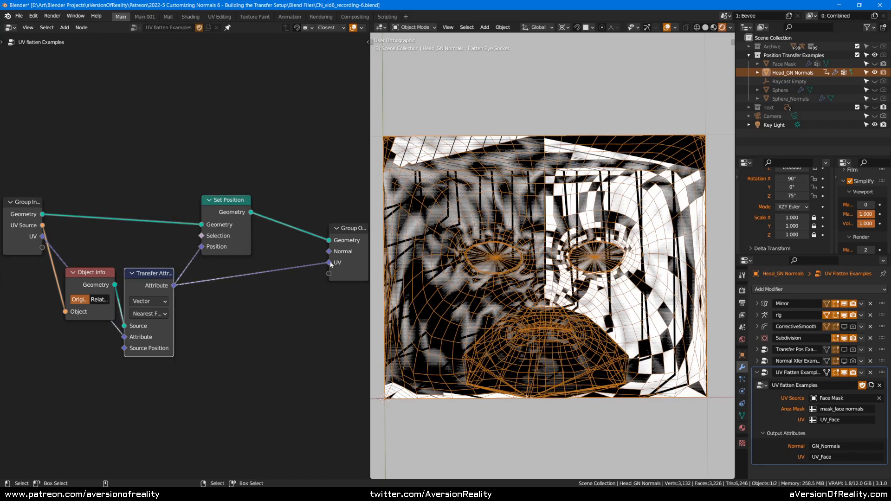
click(232, 213)
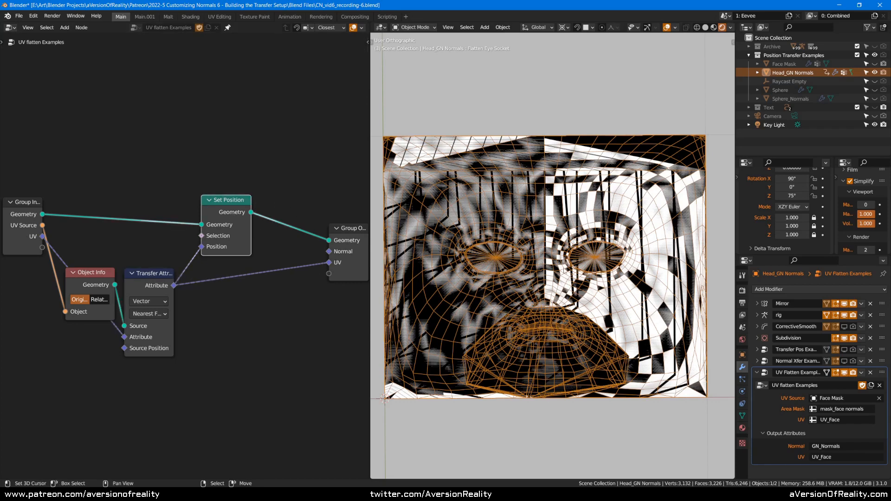
Move the Group Output to the Transfer UVs Nearest setup, connecting Set Position's Geometry and the captured attribute as UV
scroll(279, 292, down, 3)
middle_drag(280, 345, 219, 199)
click(261, 123)
alt+drag(260, 119, 328, 282)
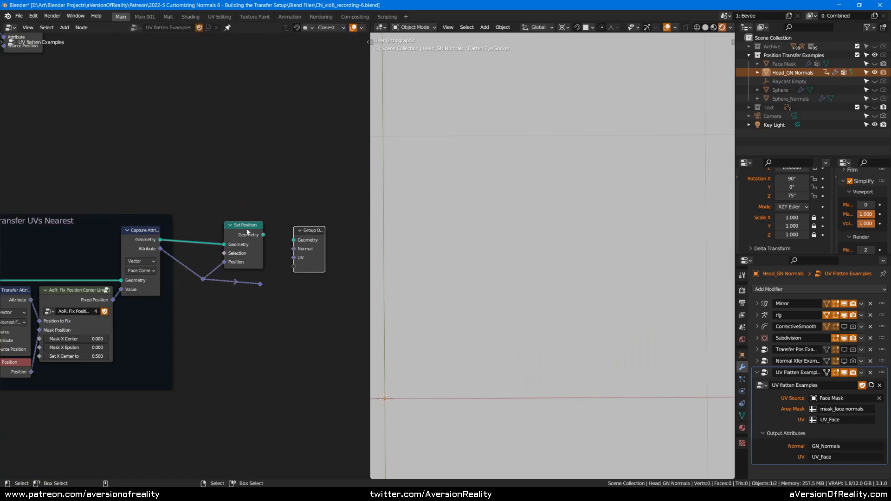
drag(263, 235, 294, 239)
drag(260, 284, 289, 265)
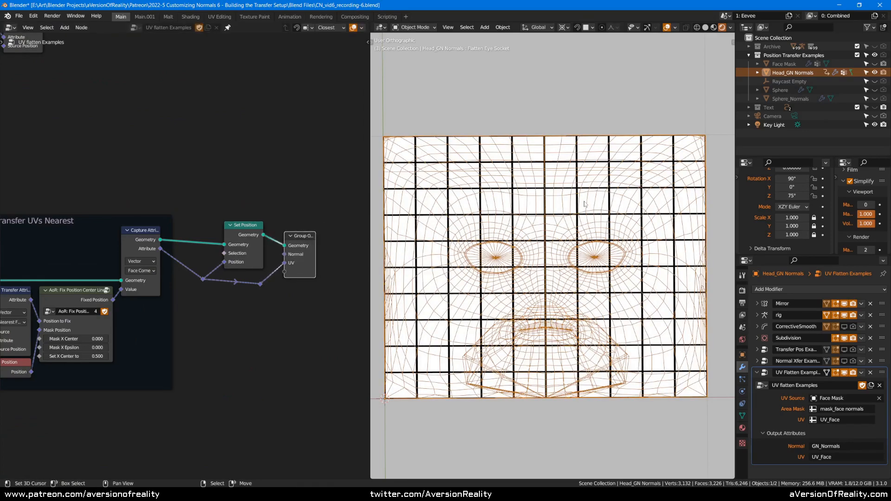
Examine the Capture Attribute, Fix Position Center Line and Position nodes in the Transfer UVs Nearest setup
middle_drag(232, 285, 324, 283)
scroll(323, 283, up, 1)
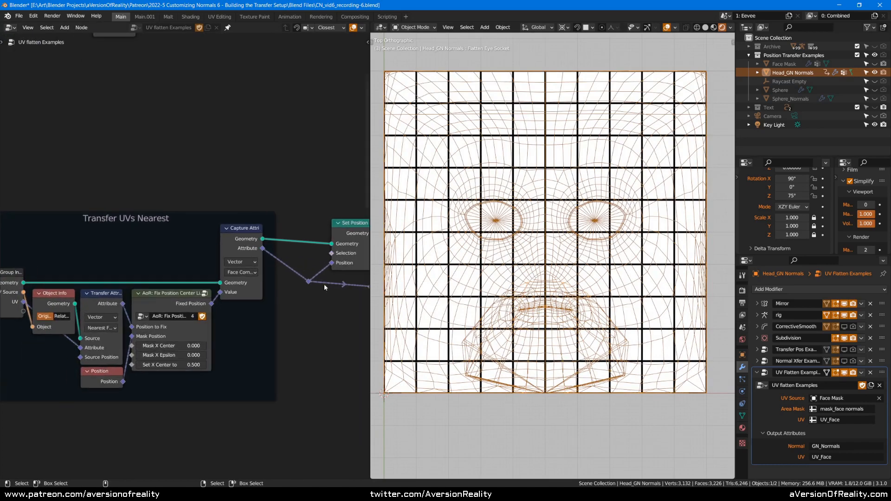
click(234, 229)
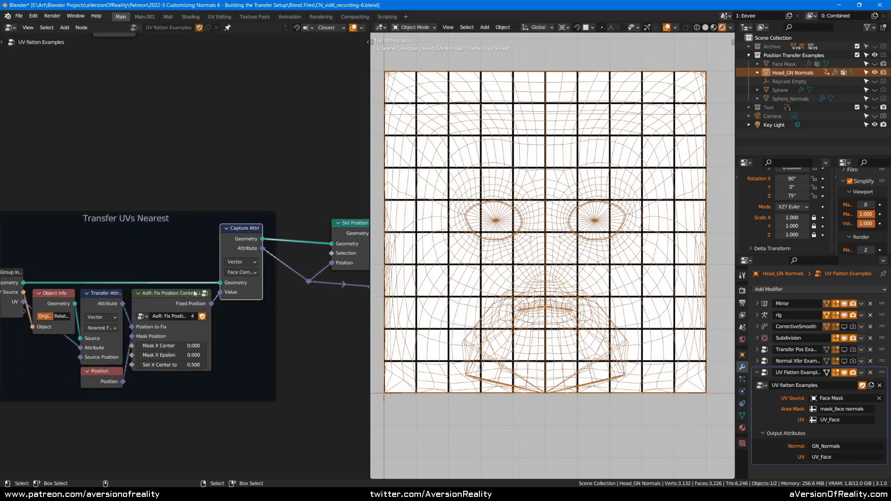
click(157, 298)
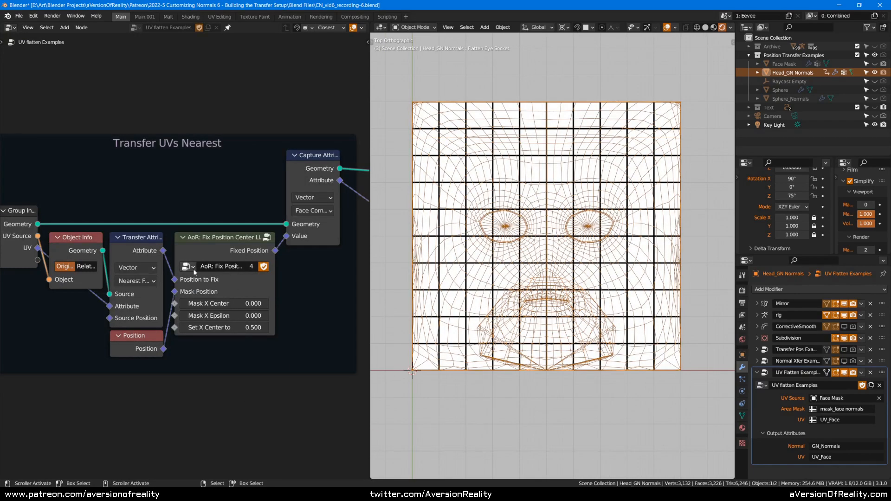
click(202, 254)
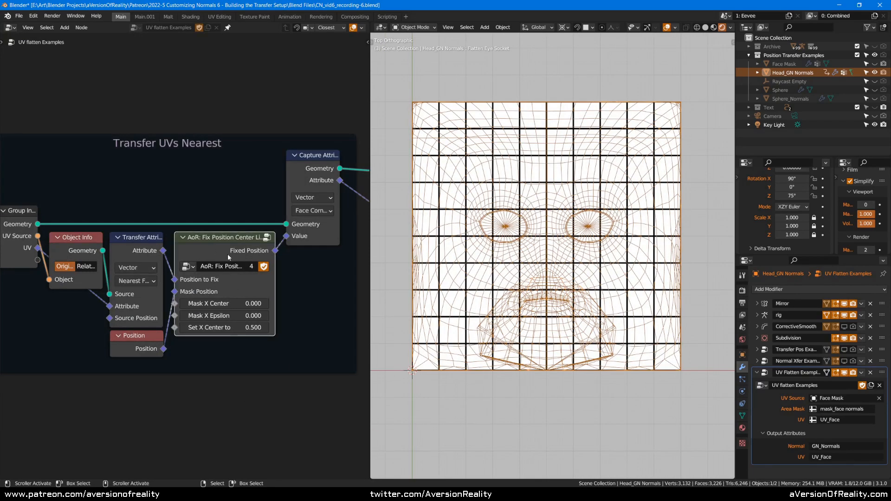
click(130, 340)
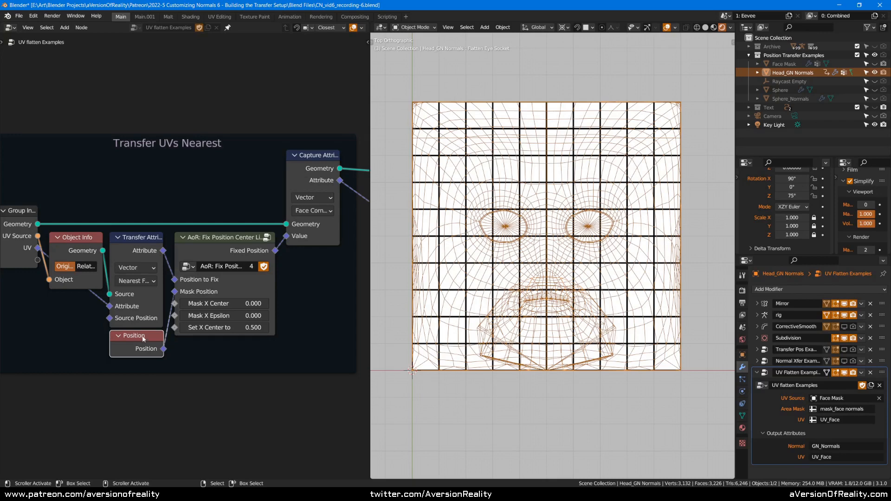
scroll(173, 298, up, 1)
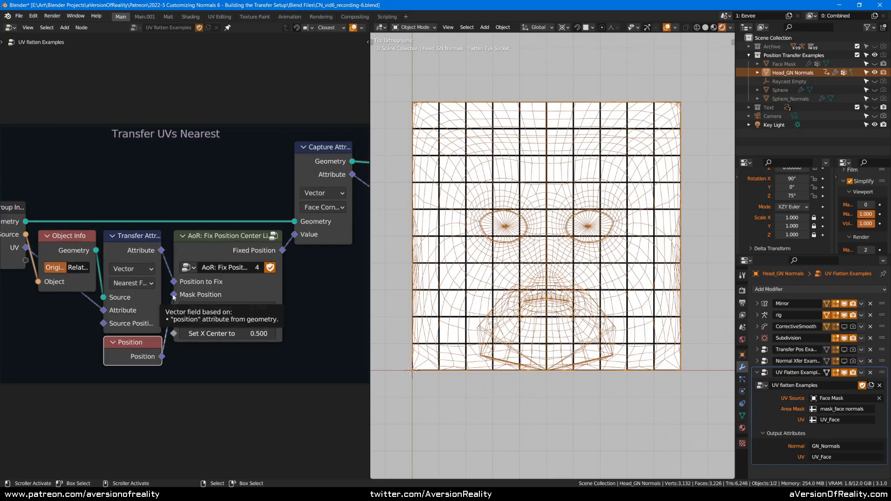
click(19, 223)
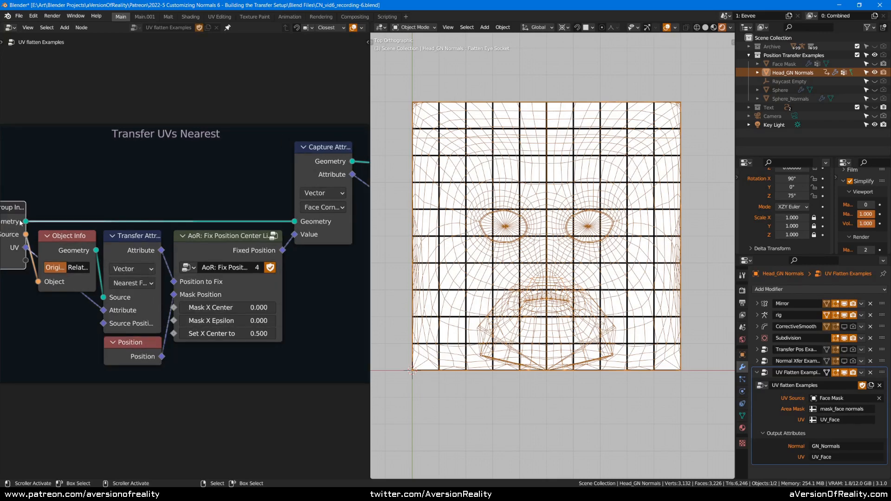
Examine the Position node and the Set X Center to setting of the Fix Position Center Line node
scroll(184, 255, down, 1)
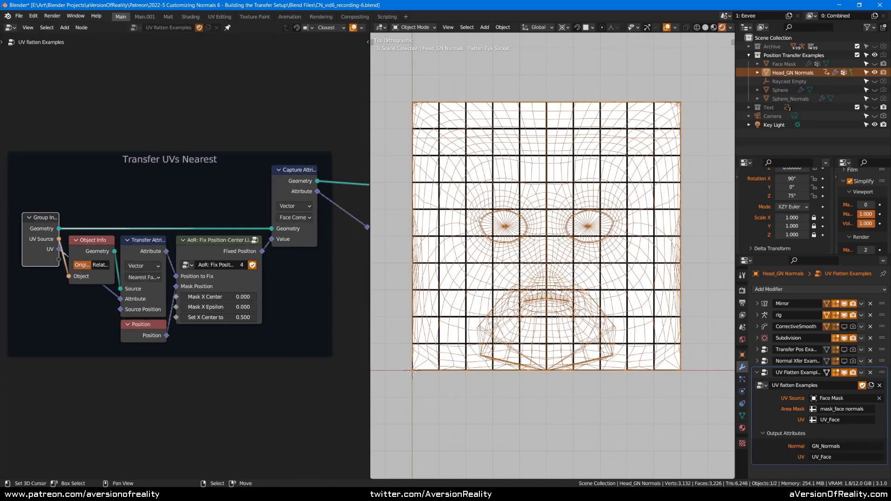
scroll(191, 316, up, 1)
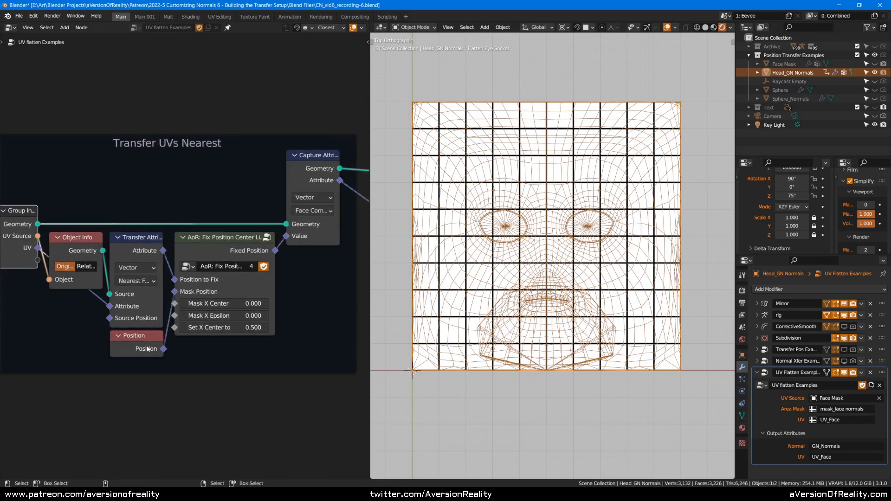
click(146, 349)
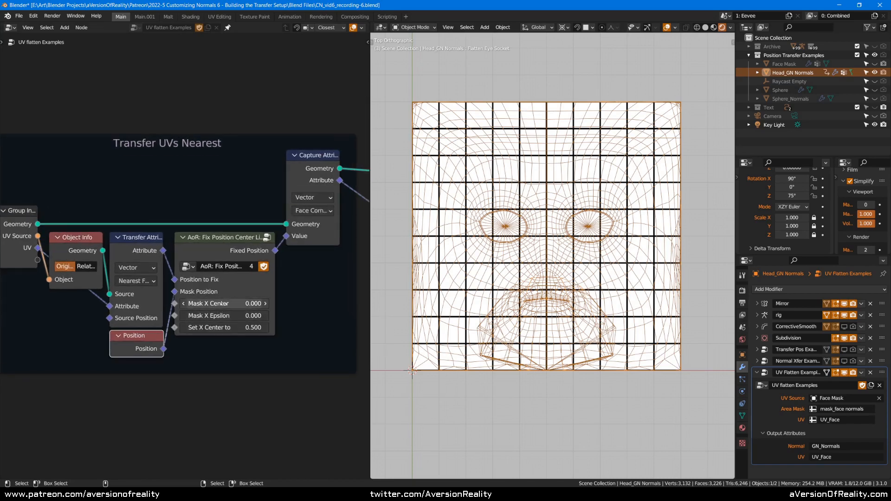
scroll(272, 371, down, 1)
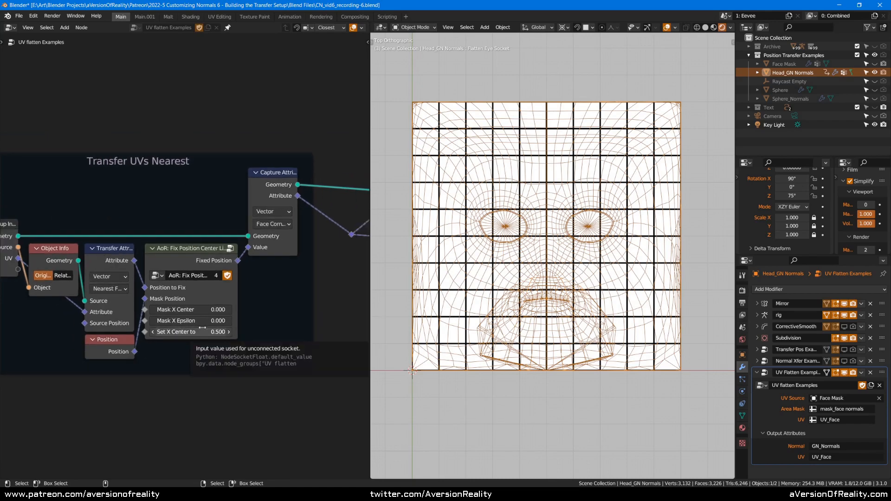
scroll(204, 341, up, 1)
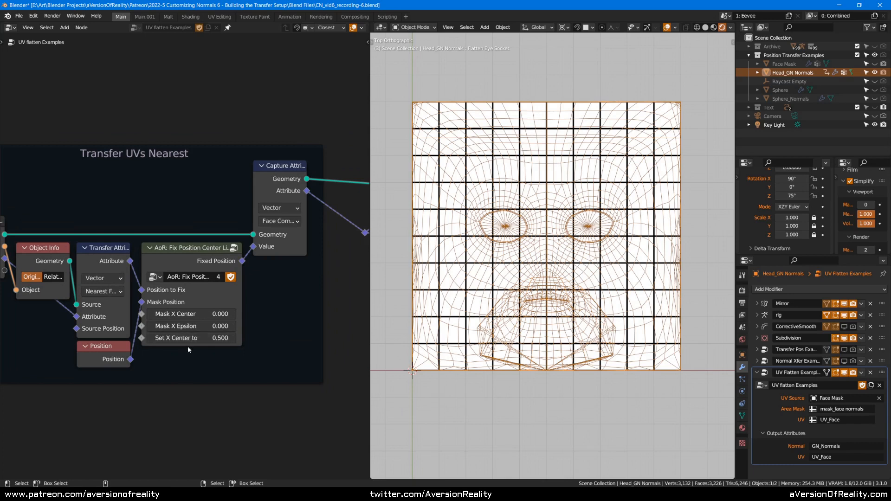
click(196, 338)
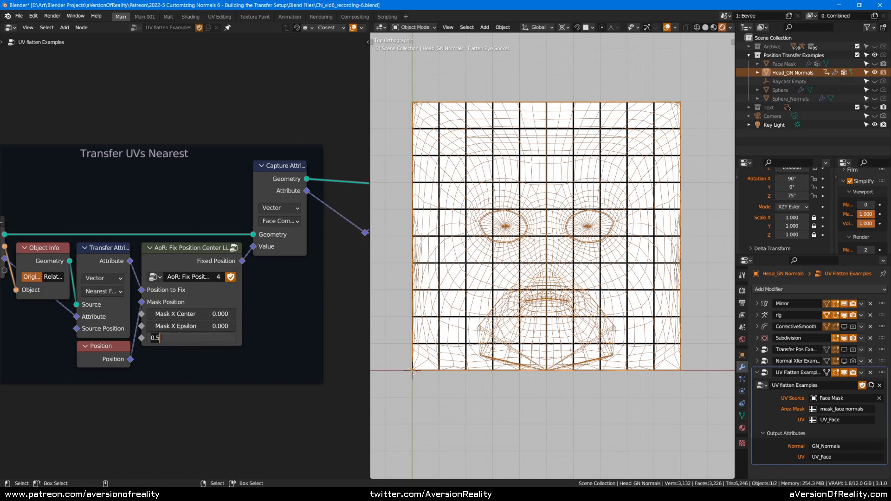
key(Return)
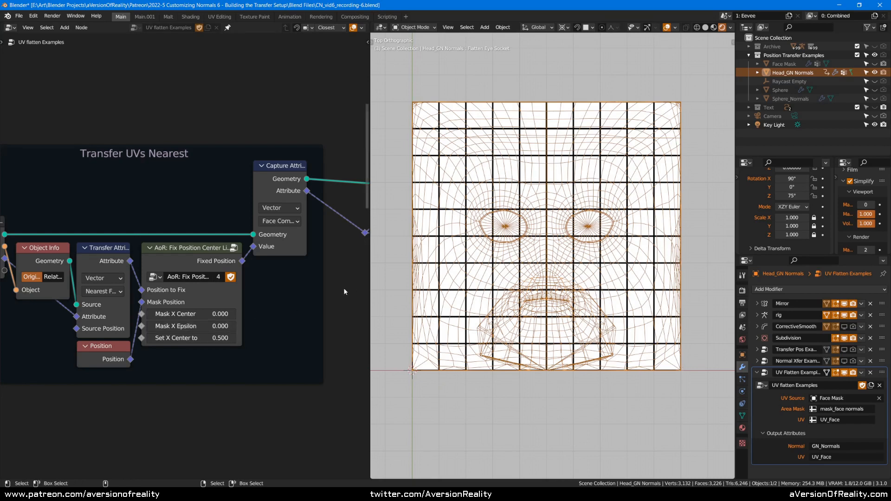
Trace the captured face-corner attribute into Set Position and the Group Output, and inspect the flattened face mesh around the eyes
scroll(320, 291, down, 2)
middle_drag(291, 293, 229, 298)
middle_drag(299, 298, 182, 315)
scroll(182, 315, up, 1)
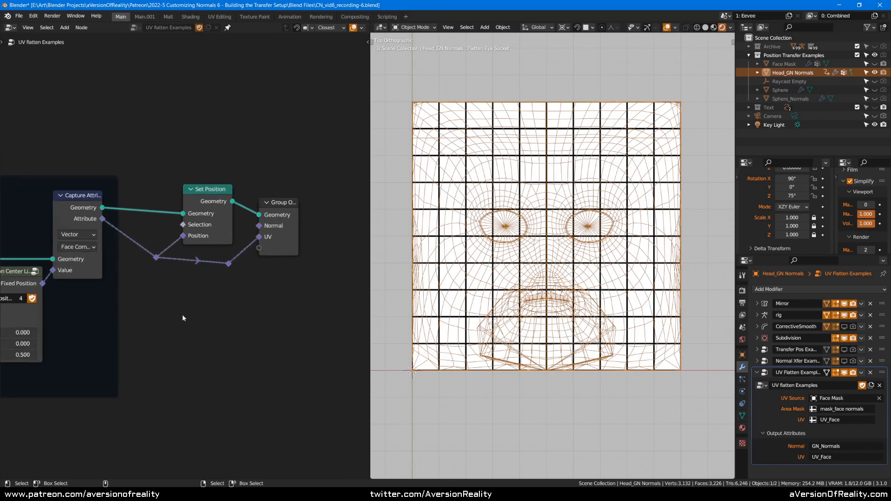
click(97, 219)
scroll(412, 104, up, 2)
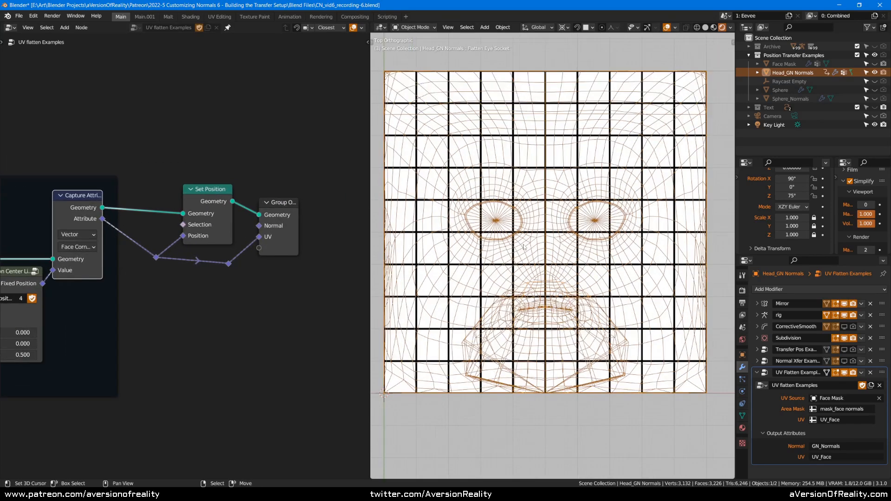
scroll(412, 105, down, 1)
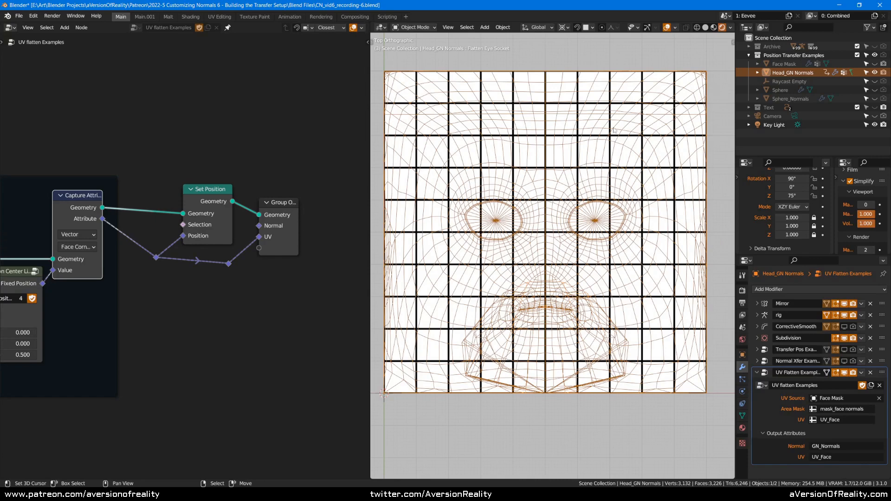
shift+middle_drag(656, 110, 652, 122)
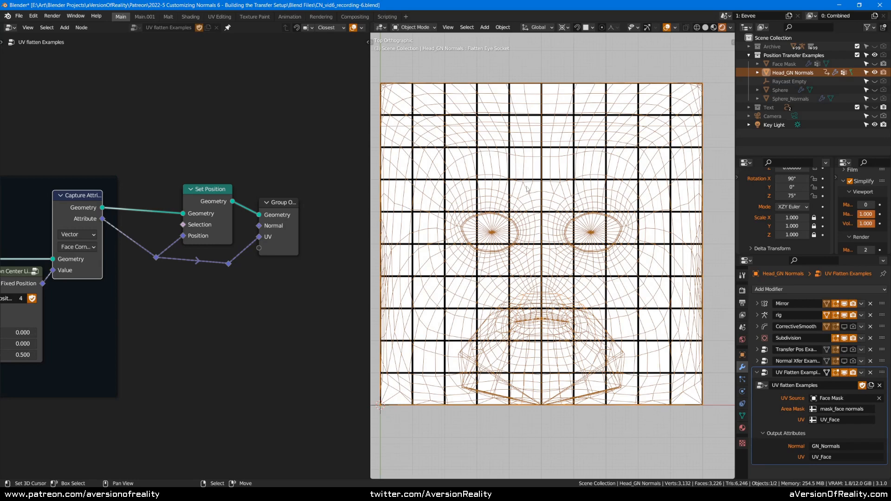
scroll(585, 238, up, 9)
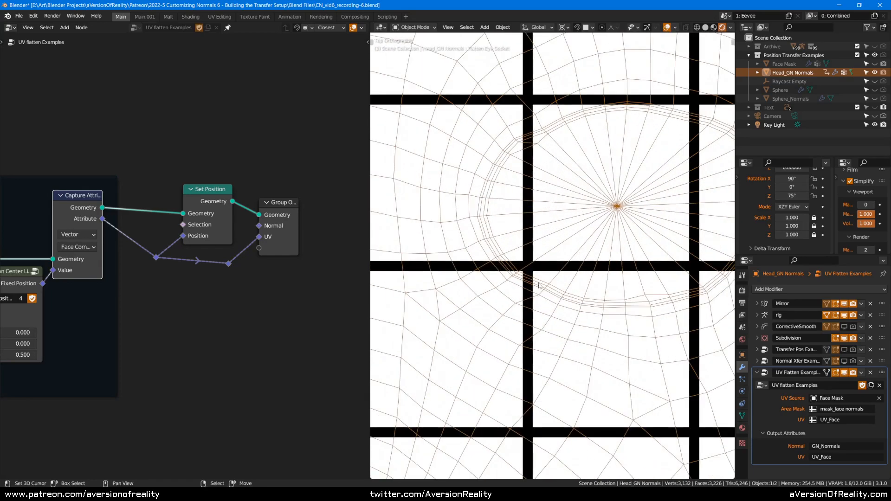
scroll(633, 176, down, 10)
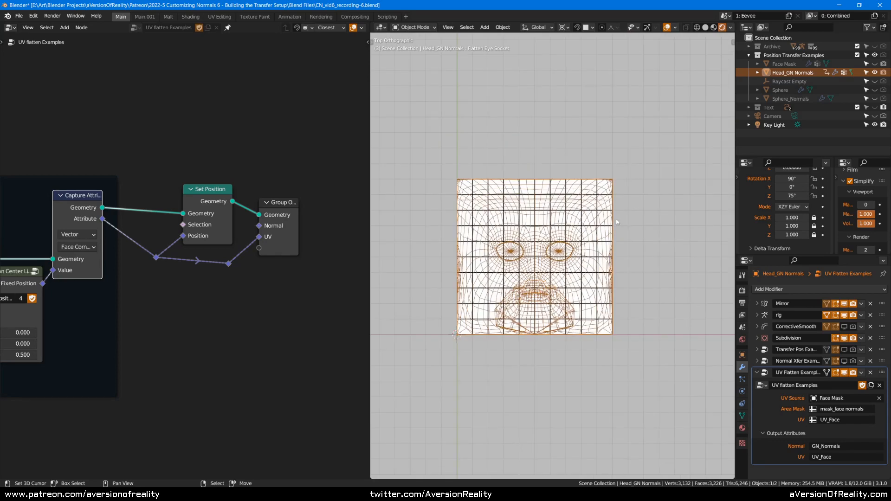
Unhide the Face Mask object and select it in the viewport
click(874, 64)
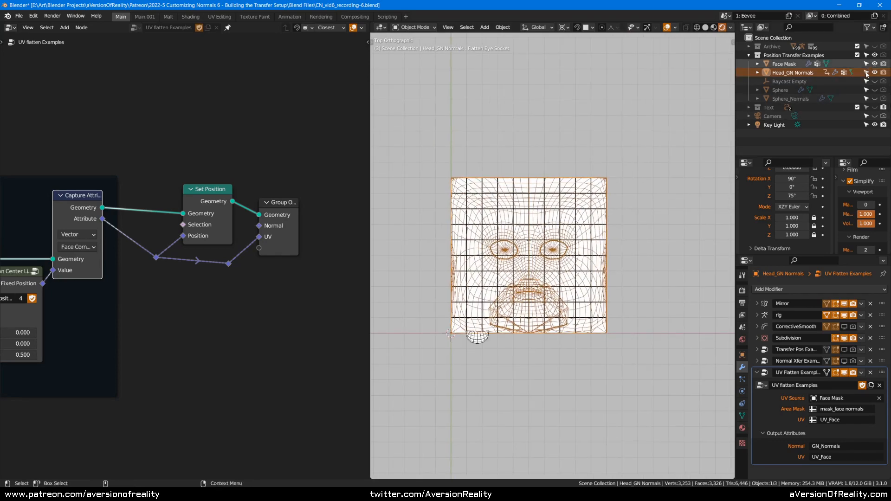
scroll(464, 380, up, 2)
right_click(460, 373)
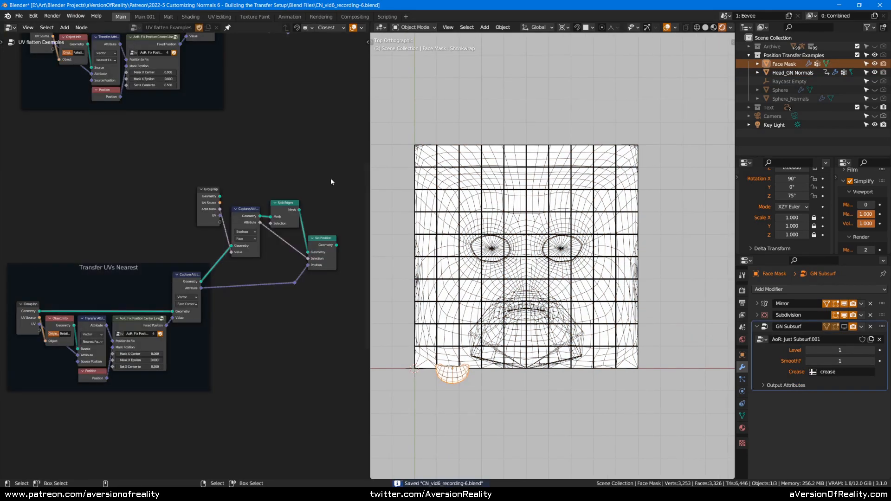
Move the Group Output to the Split Edges setup, connecting Set Position's Geometry and the captured vector attribute as UV, and select the head
middle_drag(327, 170, 234, 212)
alt+drag(231, 69, 280, 331)
scroll(292, 325, up, 5)
drag(217, 273, 244, 306)
drag(156, 330, 244, 325)
shift+middle_drag(509, 316, 426, 295)
scroll(581, 266, up, 3)
click(581, 266)
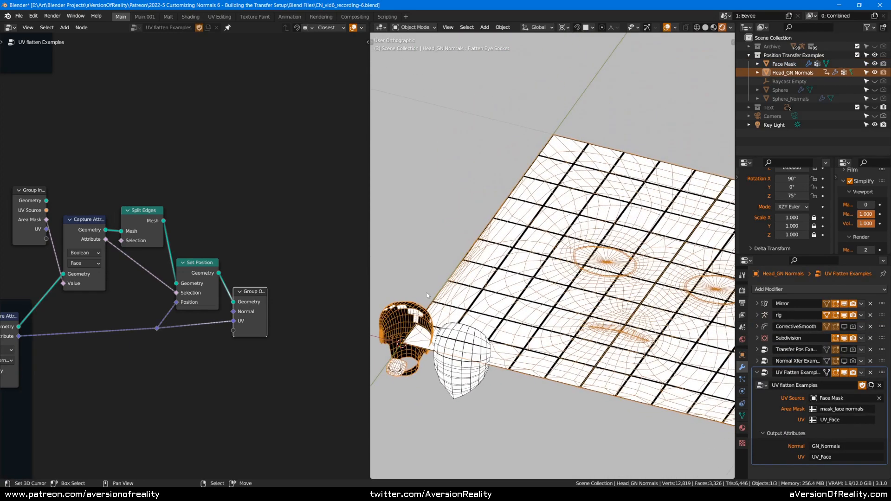
Examine the Group Input's Area Mask, the Boolean Capture Attribute and the Split Edges node
scroll(406, 312, down, 1)
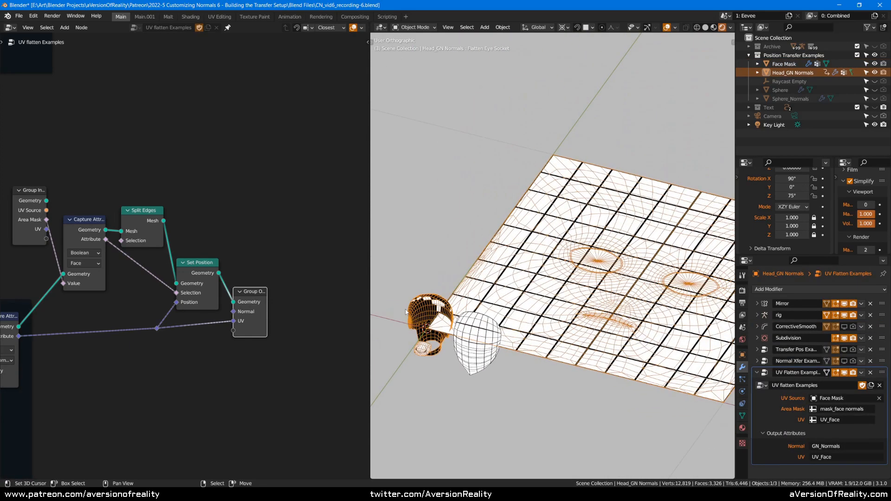
click(132, 187)
middle_drag(132, 187, 250, 158)
scroll(150, 192, up, 2)
click(150, 193)
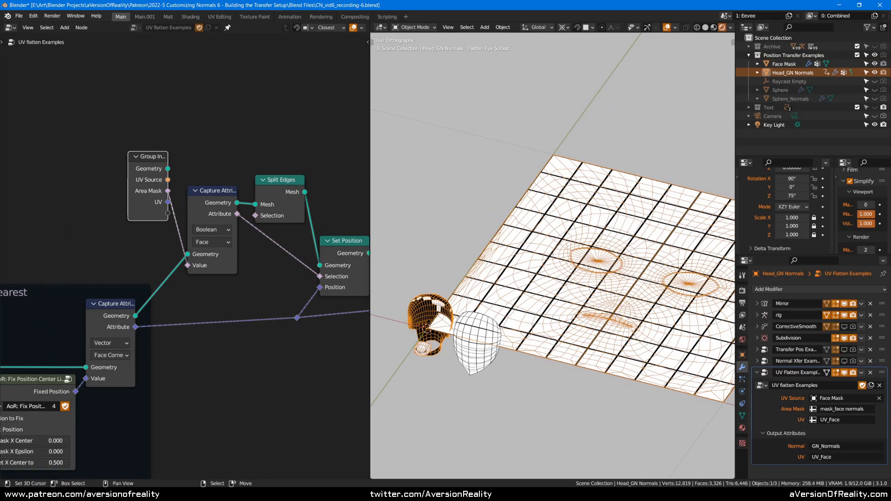
click(297, 193)
middle_drag(298, 193, 260, 189)
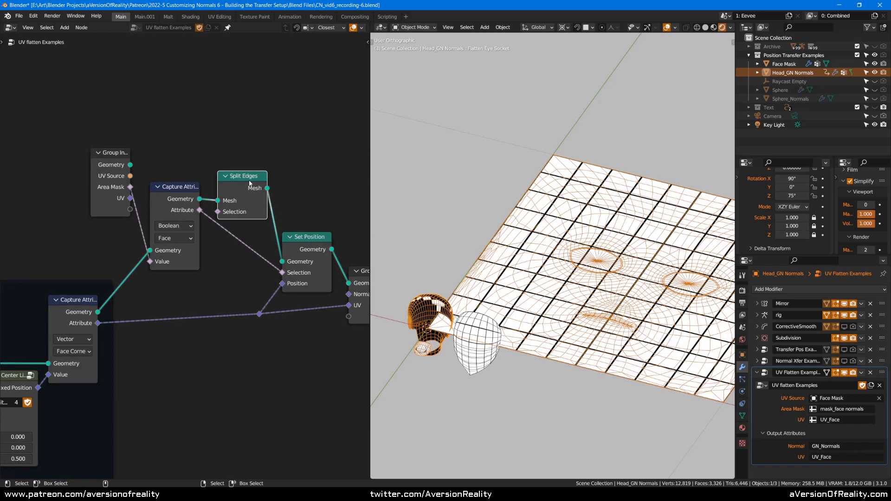
Mute the Split Edges node to inspect the head mesh without it, and re-enable the node
drag(250, 184, 253, 183)
key(m)
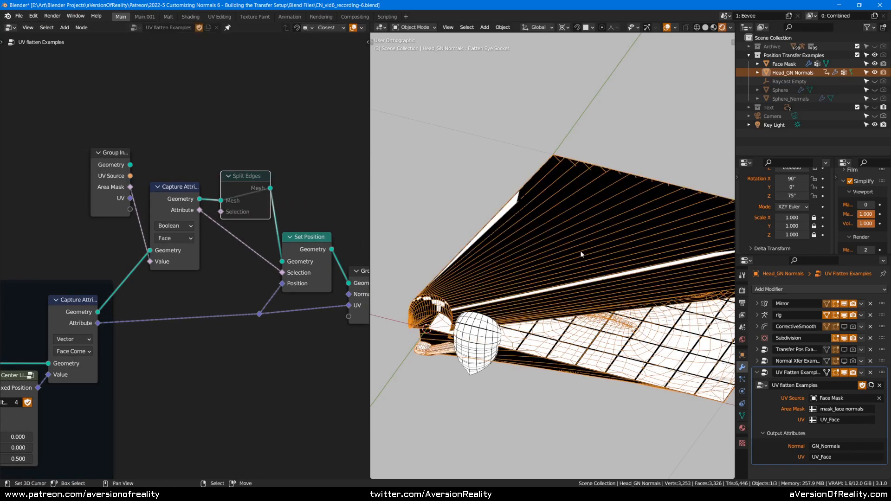
middle_drag(654, 279, 466, 274)
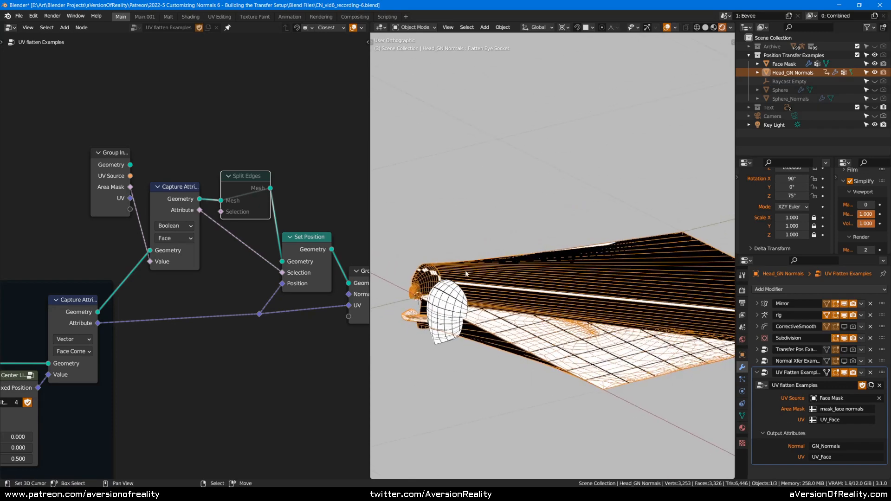
middle_drag(613, 350, 454, 195)
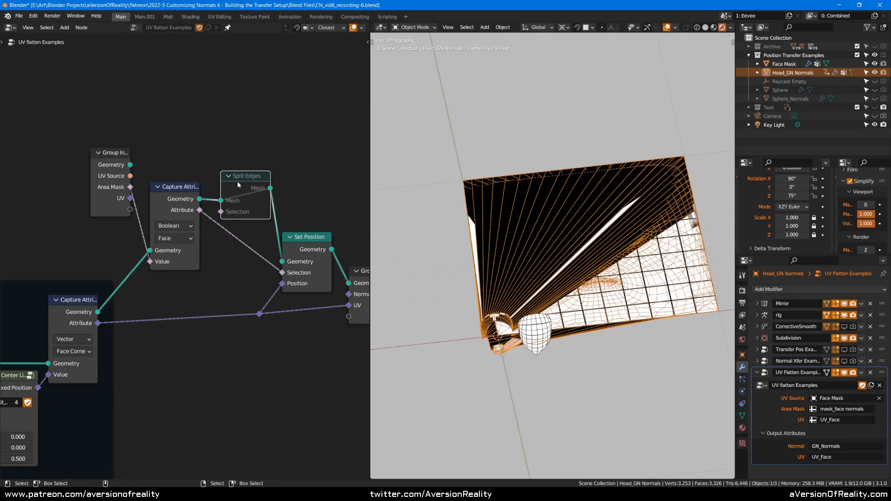
key(m)
middle_drag(640, 139, 643, 199)
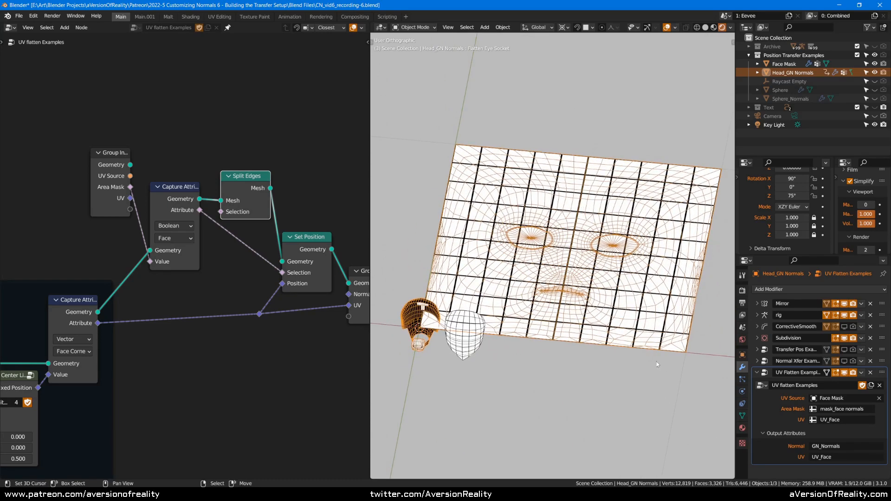
Move the Area Mask Group Input node slightly further away from the Boolean Capture Attribute node
click(268, 162)
middle_drag(511, 235, 496, 228)
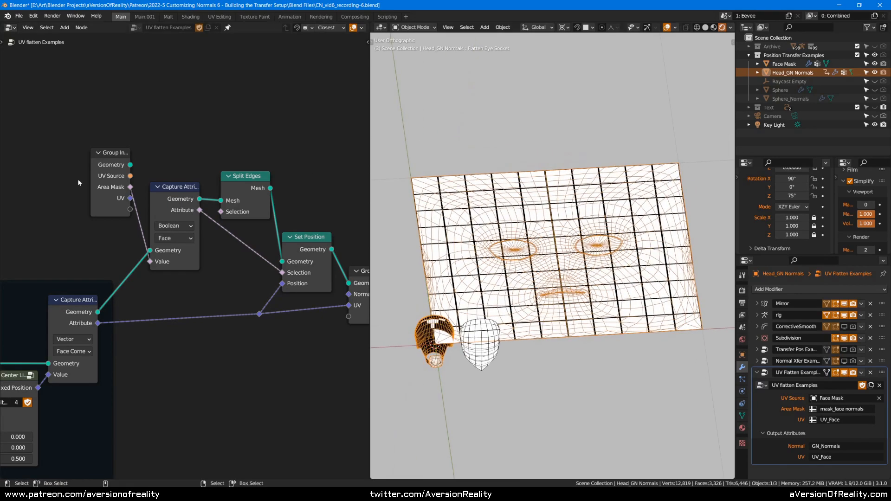
drag(105, 180, 84, 189)
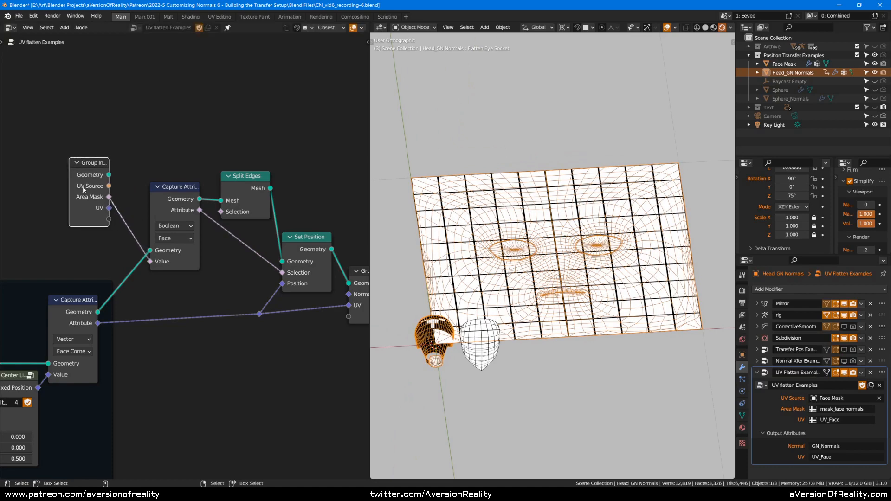
click(229, 148)
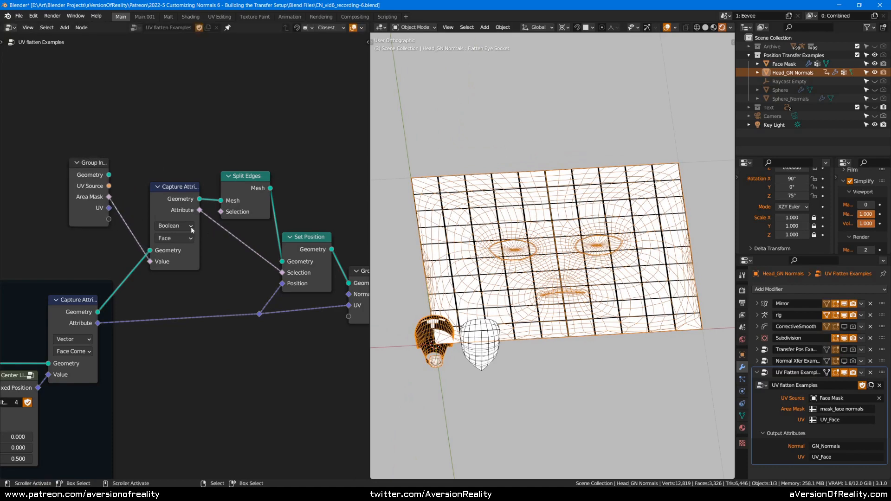
Examine the Capture Attribute, Split Edges and Set Position chain alongside the flattened face, the remaining head and the Face Mask
middle_drag(224, 325, 300, 253)
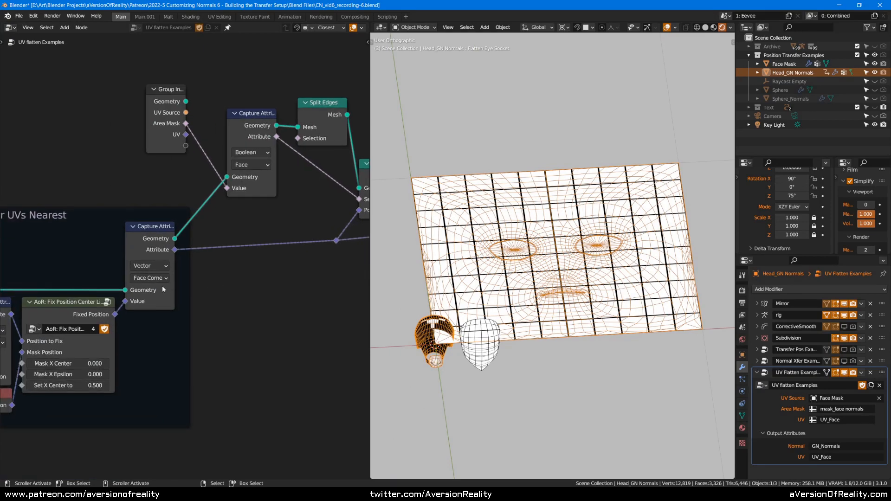
click(328, 128)
scroll(490, 292, up, 4)
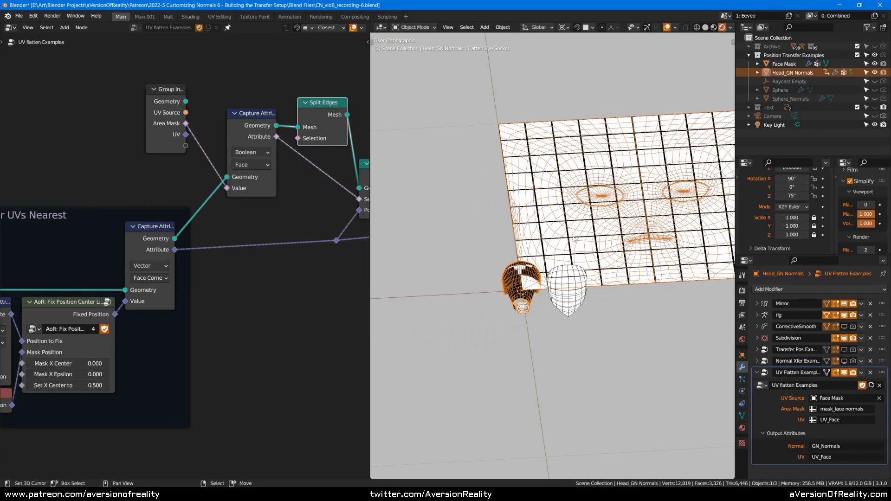
middle_drag(349, 267, 21, 297)
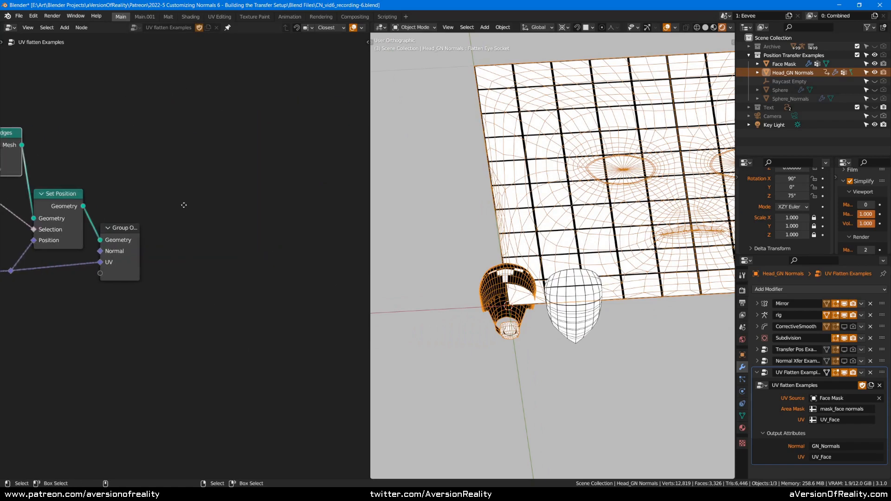
middle_drag(68, 184, 276, 246)
scroll(260, 254, down, 1)
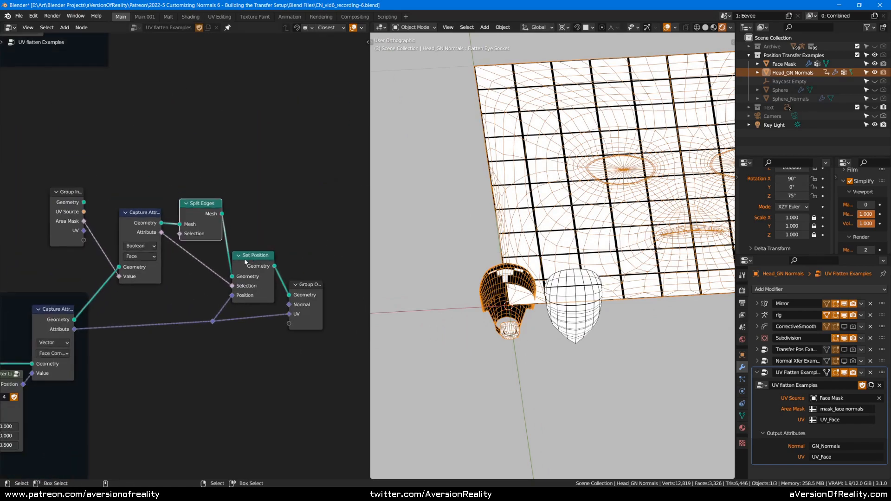
scroll(243, 270, down, 3)
shift+middle_drag(587, 218, 500, 283)
middle_drag(636, 192, 615, 212)
shift+middle_drag(615, 211, 575, 223)
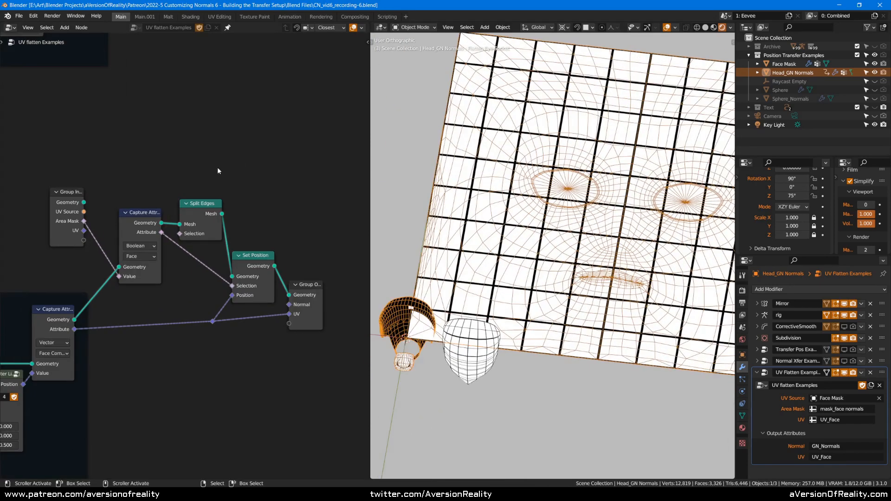
Connect the Boolean Capture Attribute's Geometry and Attribute to the Group Output's Geometry and UV, and inspect the mask on the head
scroll(185, 181, up, 2)
ctrl+shift+click(138, 207)
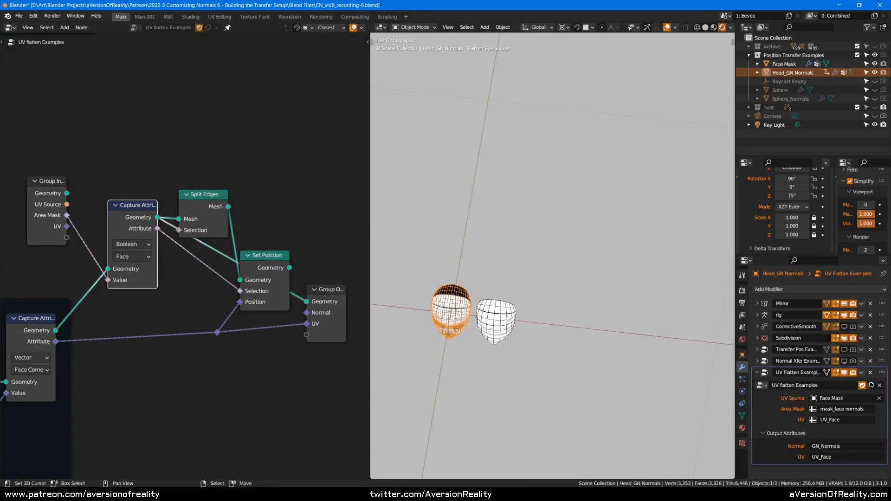
scroll(301, 329, up, 1)
mouse_move(153, 224)
mouse_down()
mouse_move(283, 348)
mouse_move(326, 335)
mouse_up()
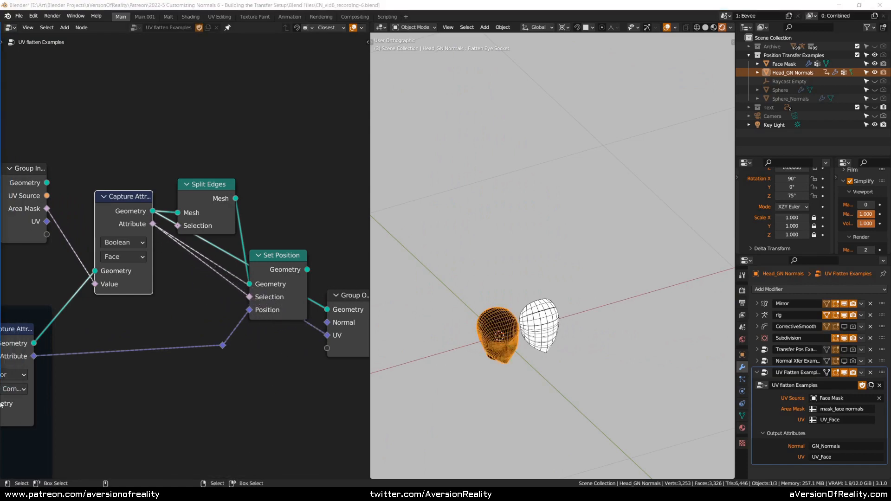
middle_drag(624, 300, 642, 305)
mouse_move(543, 299)
shift+middle_down()
mouse_move(642, 200)
mouse_move(622, 193)
mouse_move(570, 260)
shift+middle_up()
scroll(619, 195, up, 4)
scroll(570, 260, up, 3)
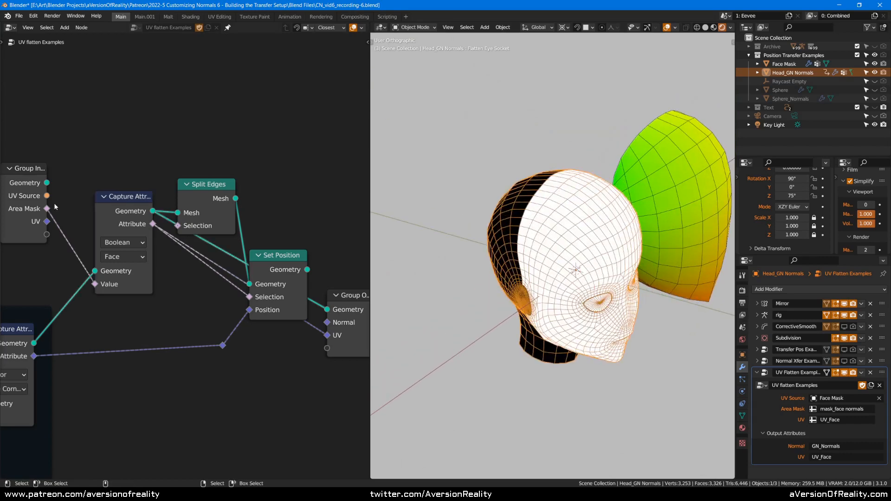
Connect the Group Input's Area Mask directly to the Group Output's UV
drag(48, 209, 320, 333)
drag(328, 335, 327, 335)
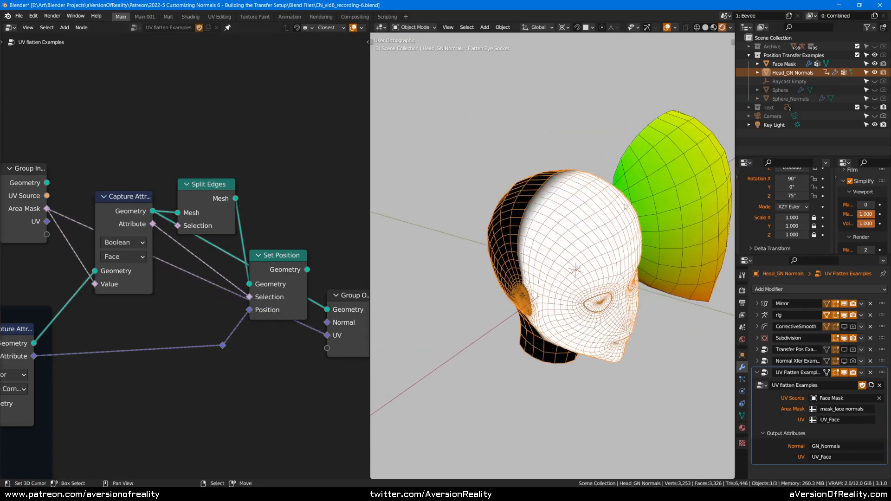
Examine the area mask's blended boundary between the face and the back of the head up close
middle_drag(552, 232, 575, 227)
scroll(574, 227, up, 2)
scroll(500, 189, up, 1)
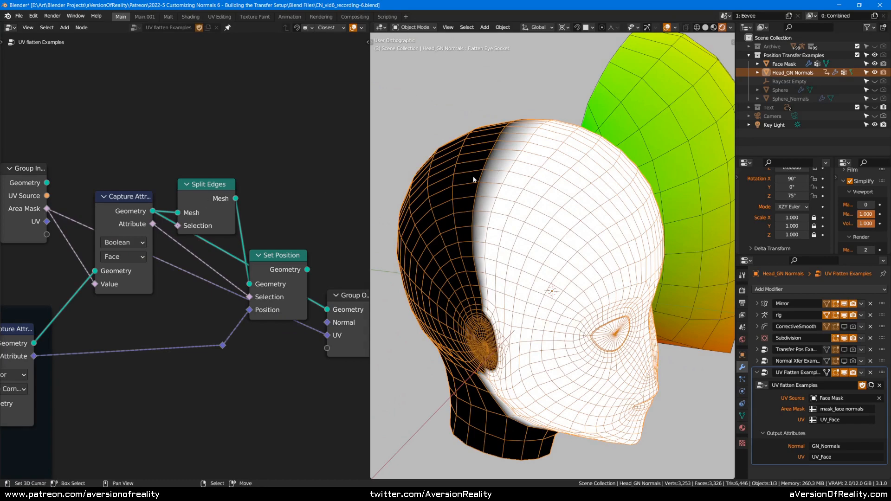
scroll(478, 158, up, 1)
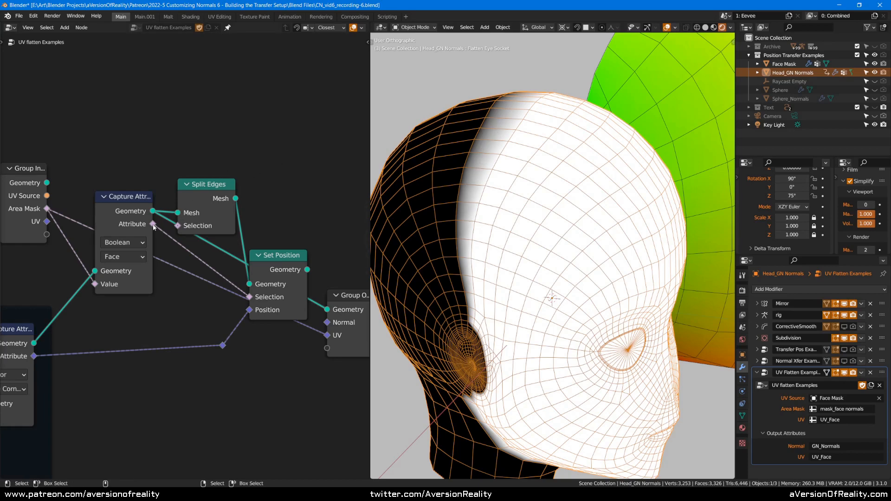
click(253, 263)
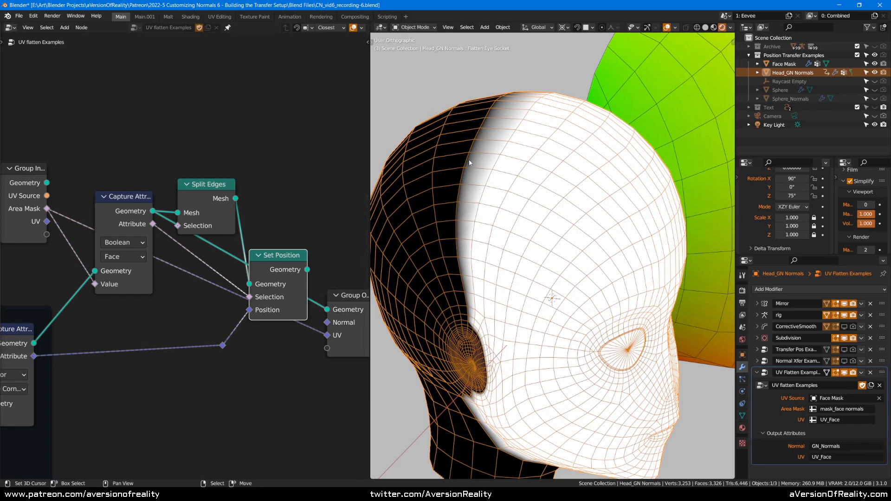
scroll(470, 158, up, 5)
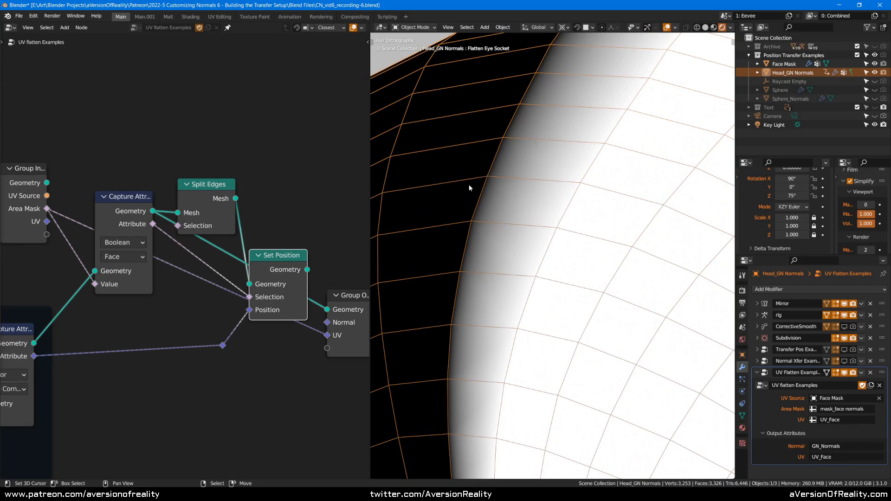
scroll(503, 189, down, 6)
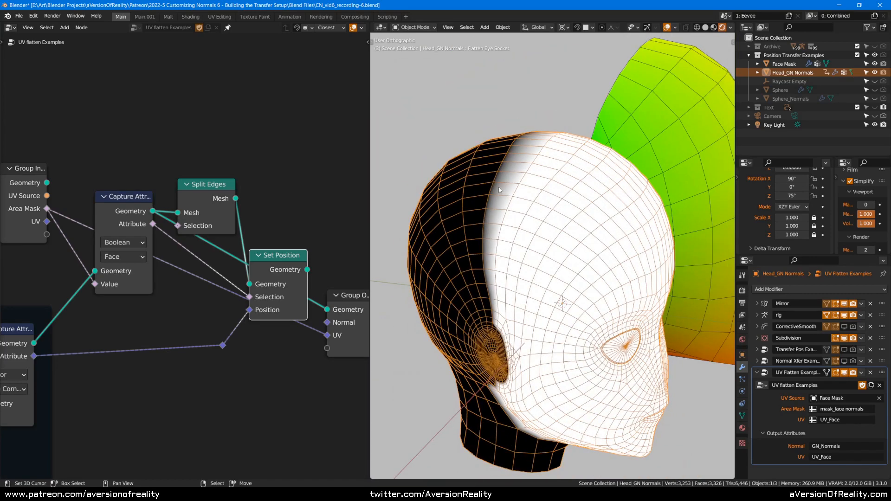
Connect Set Position's Geometry to the Group Output, and mute and unmute the Boolean Capture Attribute to compare the flattened face
click(121, 217)
scroll(408, 218, down, 3)
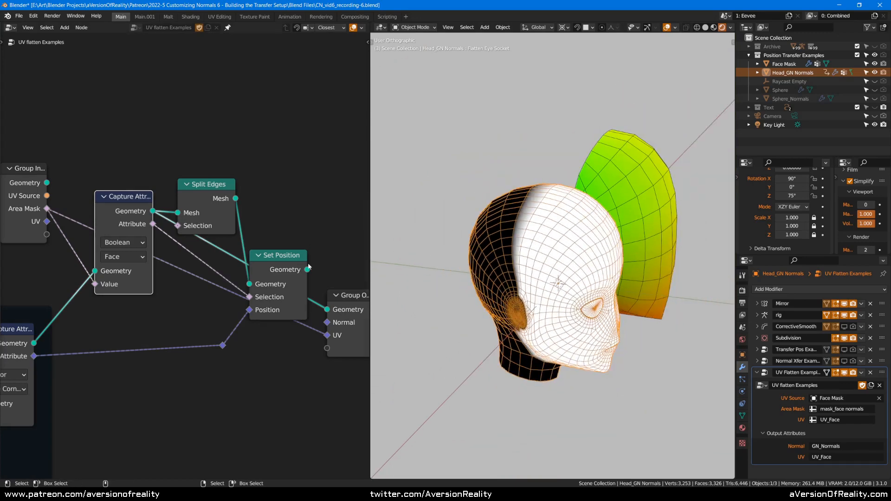
drag(307, 270, 327, 309)
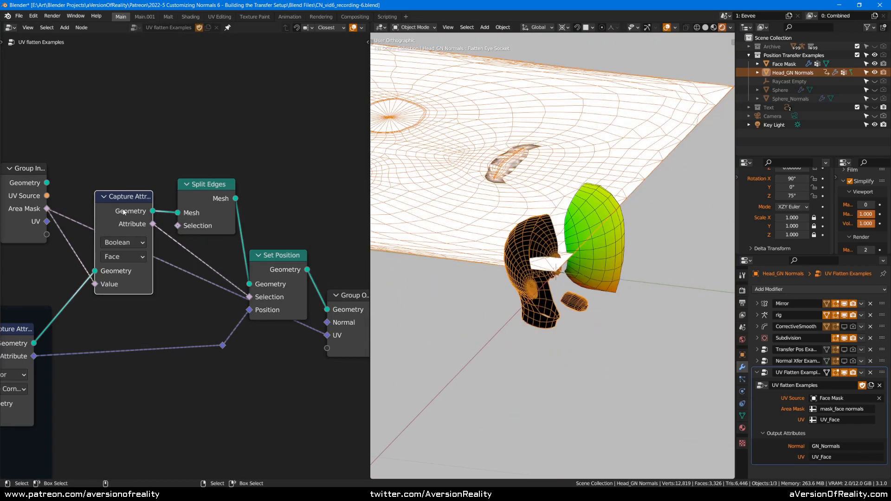
key(m)
scroll(557, 232, down, 2)
middle_drag(565, 214, 525, 240)
scroll(530, 239, down, 3)
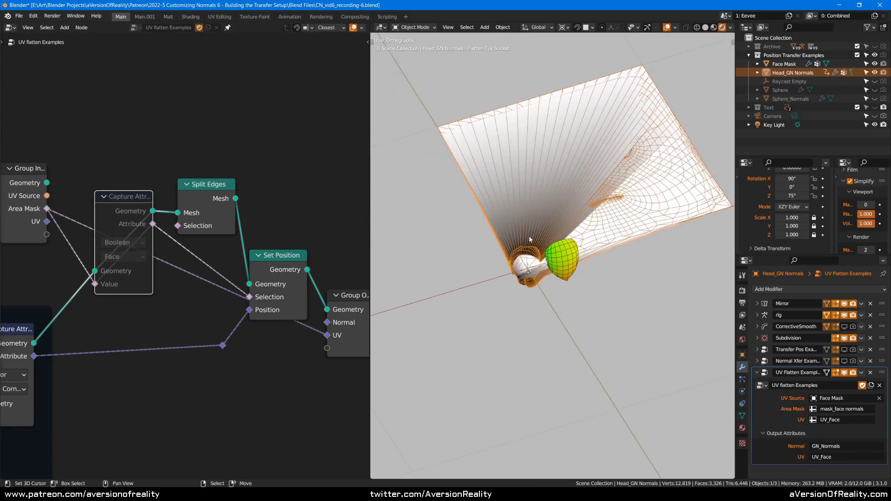
middle_drag(569, 207, 600, 149)
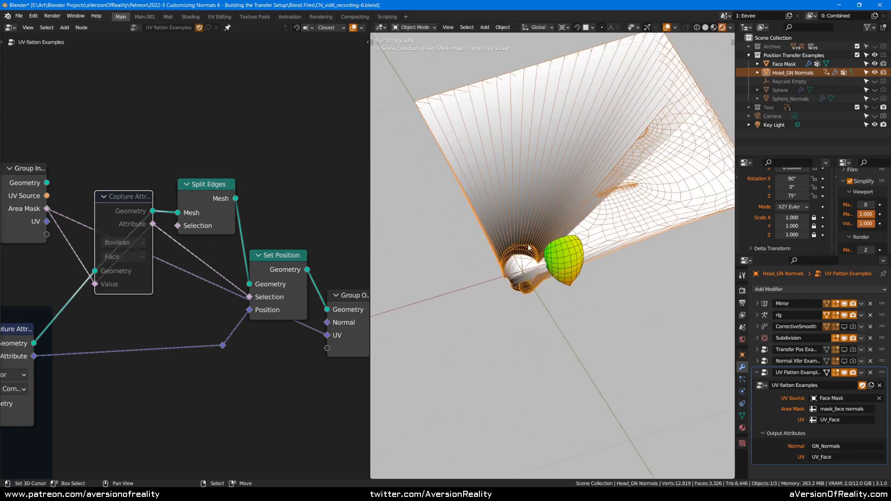
scroll(529, 248, up, 1)
key(m)
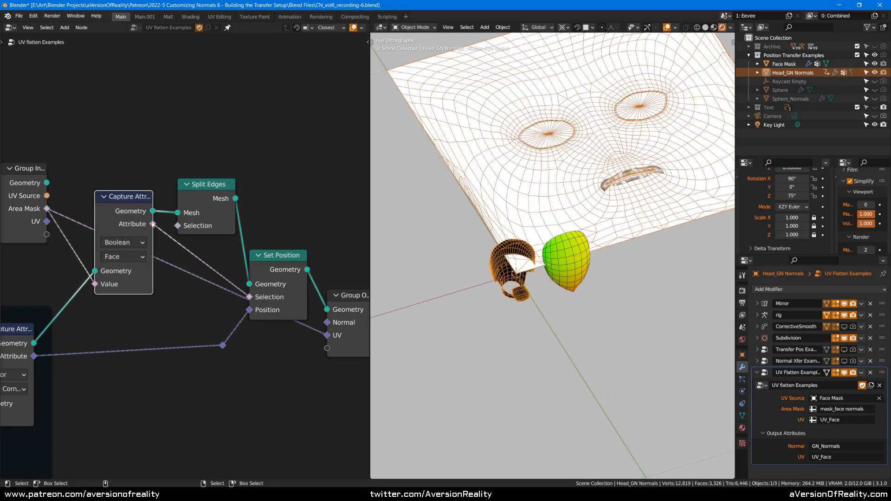
Connect the Boolean Capture Attribute's Geometry and Attribute to the Group Output's Geometry and UV, and inspect the mask edge near the ear
click(296, 204)
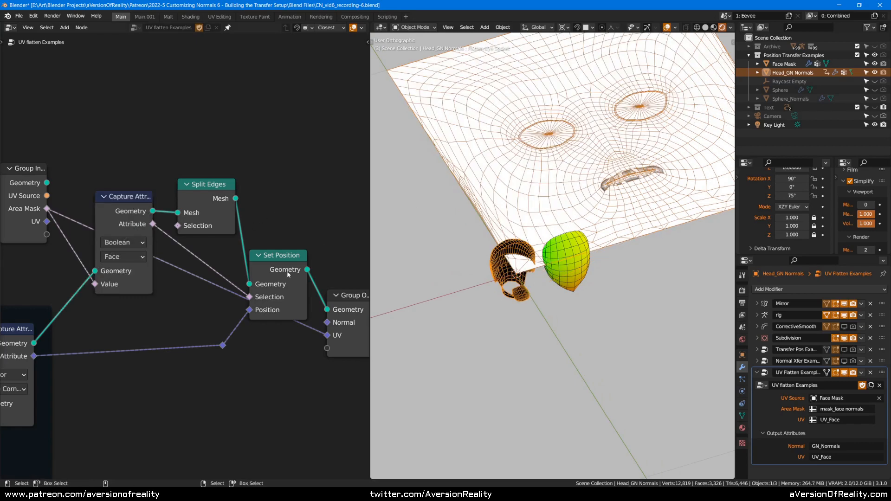
ctrl+shift+click(156, 213)
middle_drag(573, 220, 605, 199)
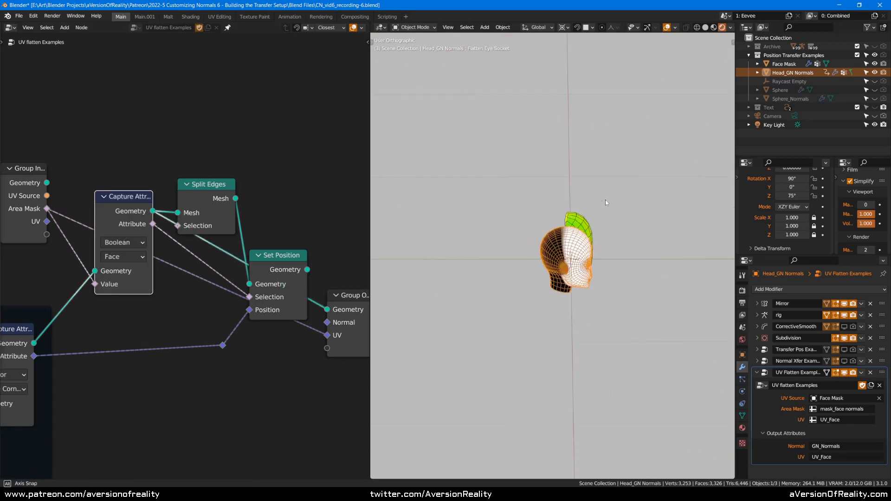
scroll(605, 200, up, 7)
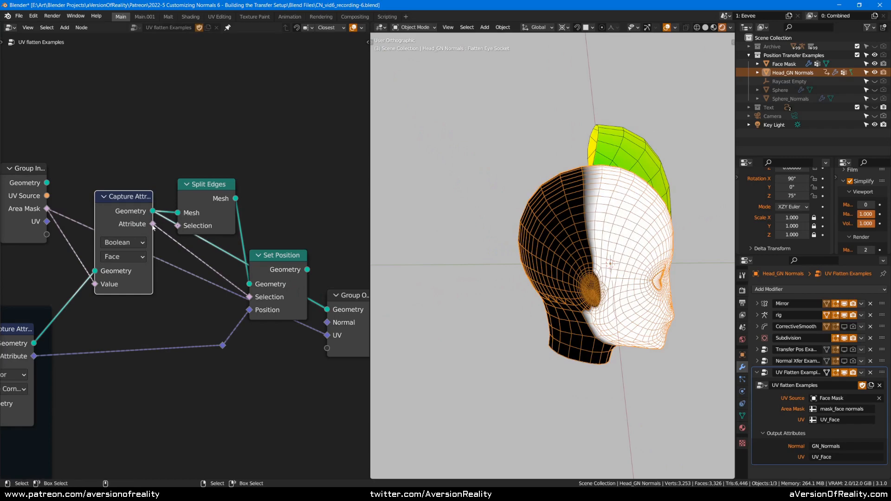
drag(153, 225, 326, 335)
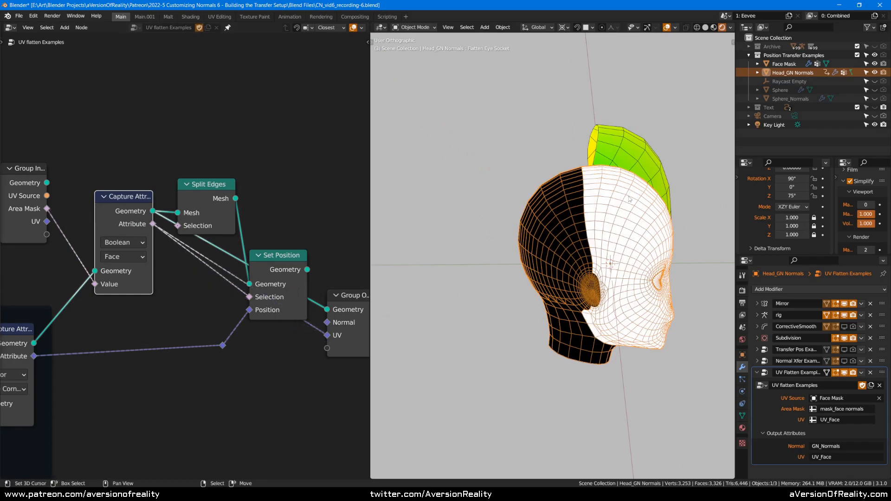
scroll(579, 203, up, 5)
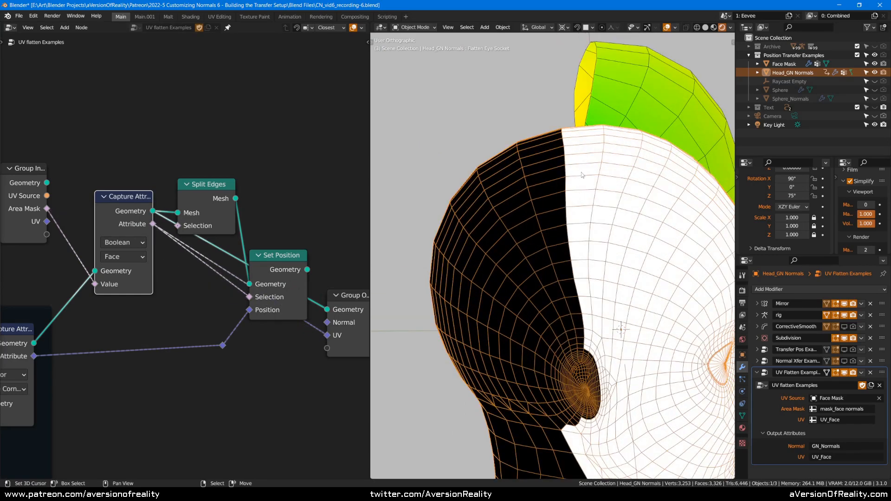
shift+middle_drag(584, 172, 567, 177)
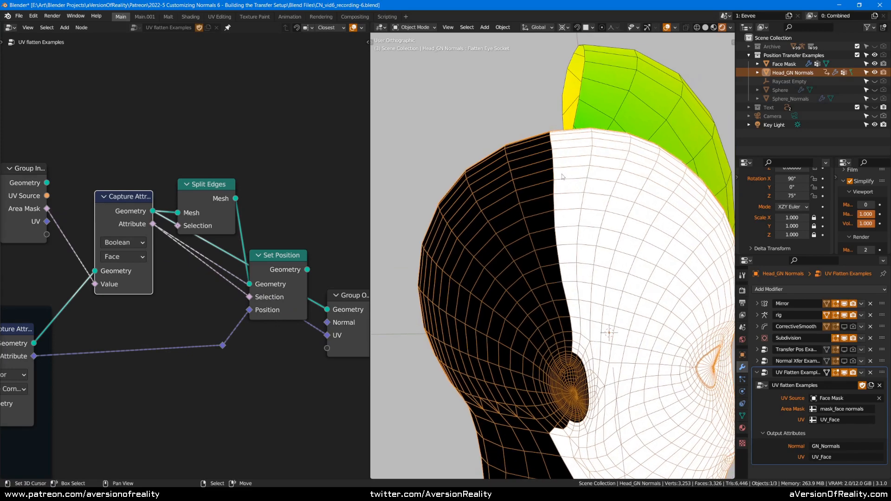
Mute and unmute the Boolean Capture Attribute repeatedly to compare the mask boundary with and without face-domain capture
key(m)
key(m)
key(m)
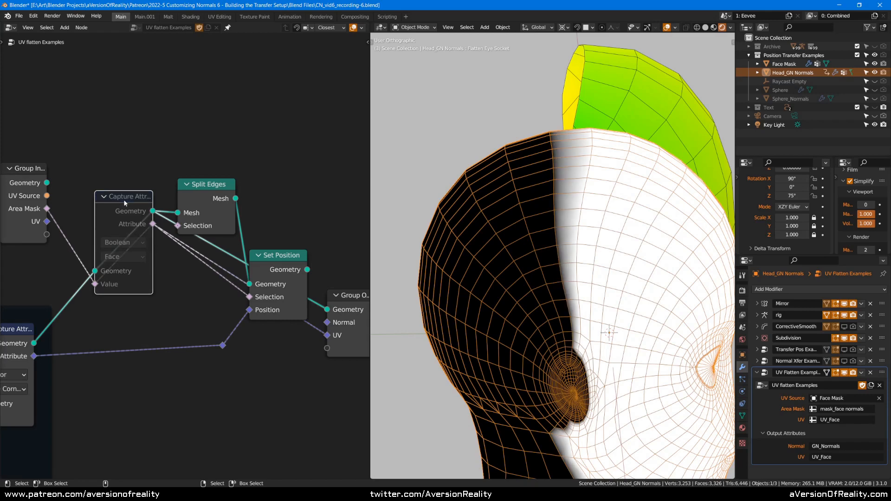
key(m)
Make room after the Boolean Capture Attribute by moving it back and shifting Split Edges, Set Position, the reroute and Group Output away horizontally
drag(123, 200, 97, 197)
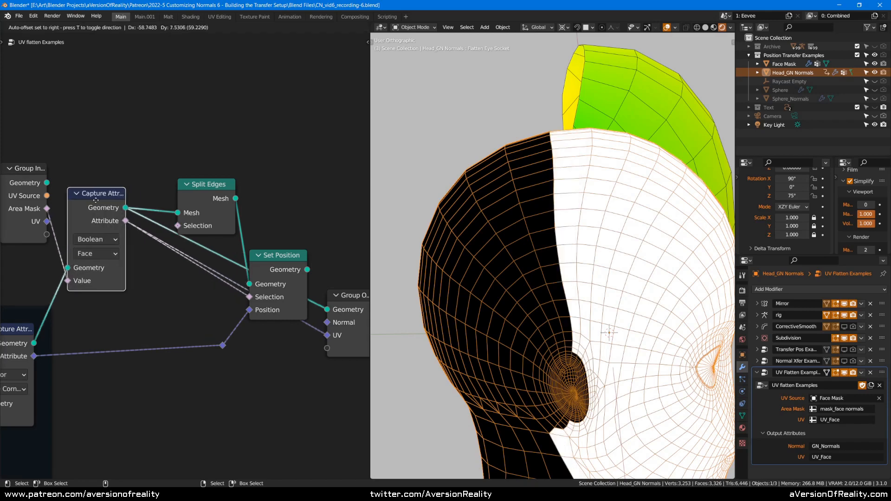
scroll(260, 163, down, 2)
key(c)
mouse_move(186, 199)
mouse_down()
mouse_move(204, 297)
mouse_move(273, 298)
mouse_up()
right_click(274, 299)
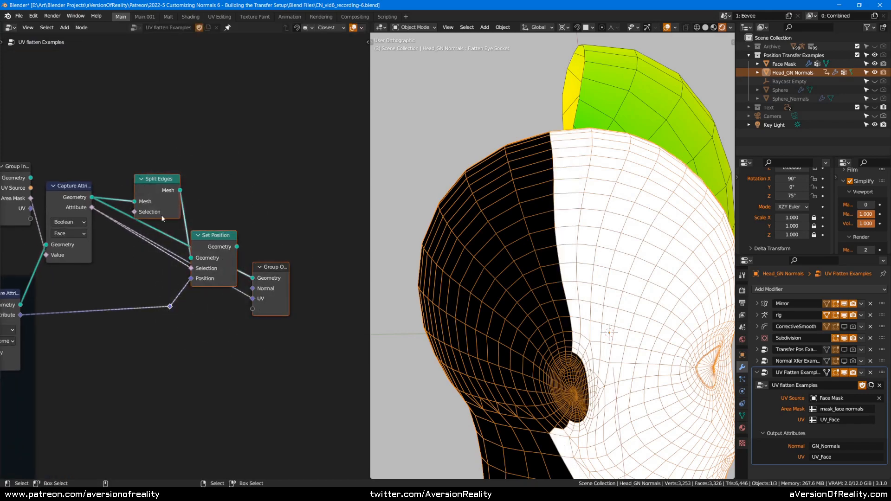
key(g)
key(x)
click(262, 209)
click(208, 158)
middle_drag(189, 156, 211, 162)
scroll(209, 162, up, 3)
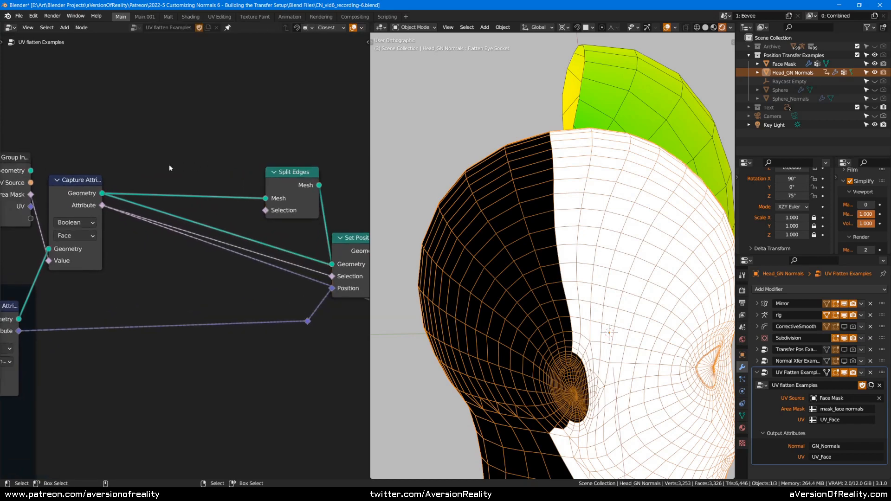
middle_drag(114, 168, 180, 177)
click(124, 191)
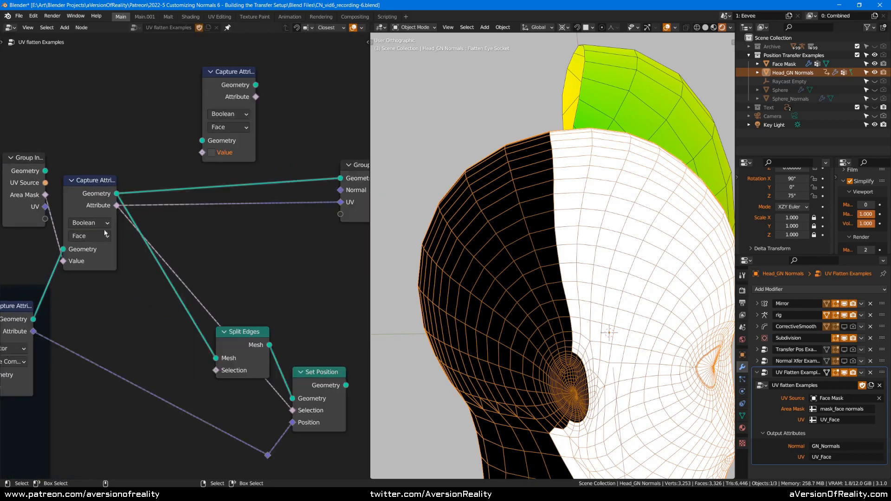
Set the first Boolean Capture Attribute to Point and chain its Geometry and Attribute through a second Face-domain Capture Attribute into the Group Output
click(90, 235)
click(99, 252)
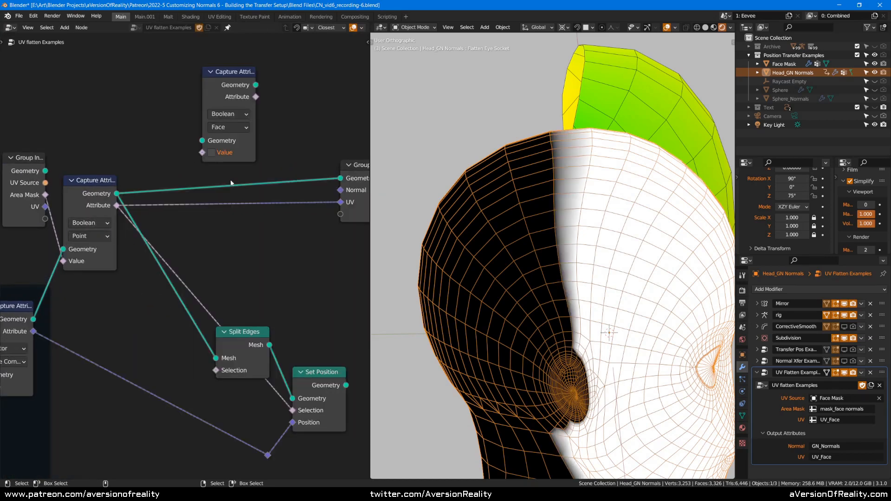
drag(218, 82, 221, 173)
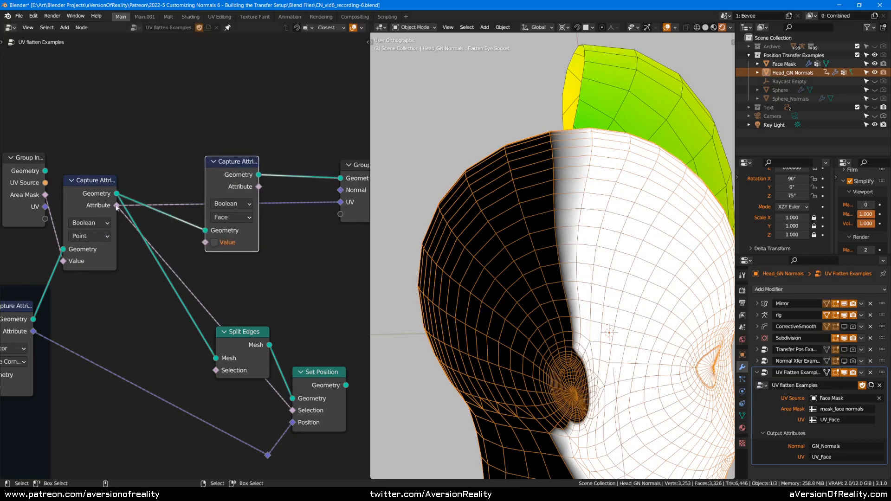
drag(117, 205, 205, 242)
drag(258, 186, 341, 205)
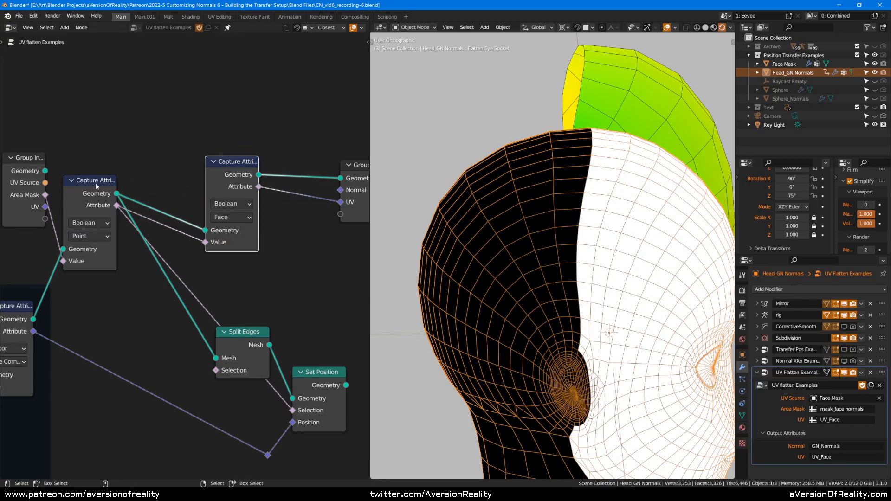
mouse_move(212, 177)
mouse_down()
mouse_move(145, 202)
mouse_move(194, 168)
mouse_move(207, 184)
mouse_up()
scroll(207, 184, down, 2)
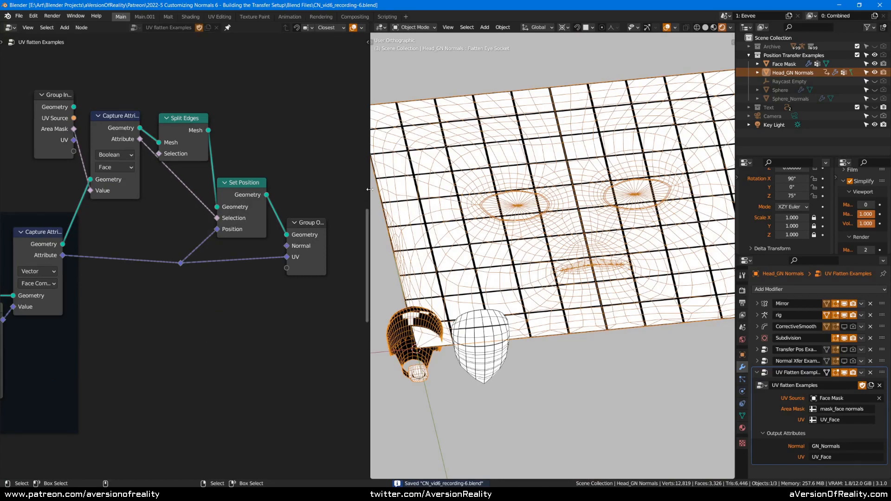
Widen the 3D viewport and examine the flattened face's UV grid from the top, especially around the eyes, nose and mouth
drag(370, 190, 336, 190)
scroll(534, 181, down, 2)
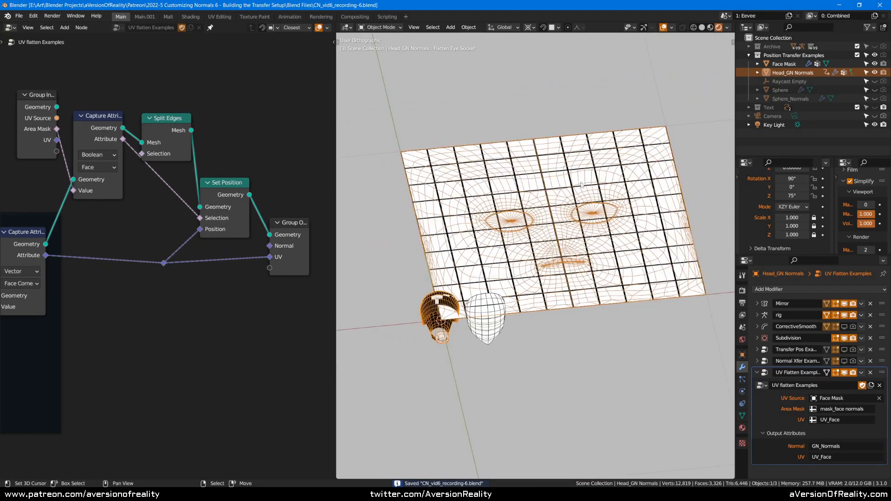
scroll(538, 190, up, 2)
shift+middle_drag(601, 147, 566, 276)
scroll(514, 234, down, 2)
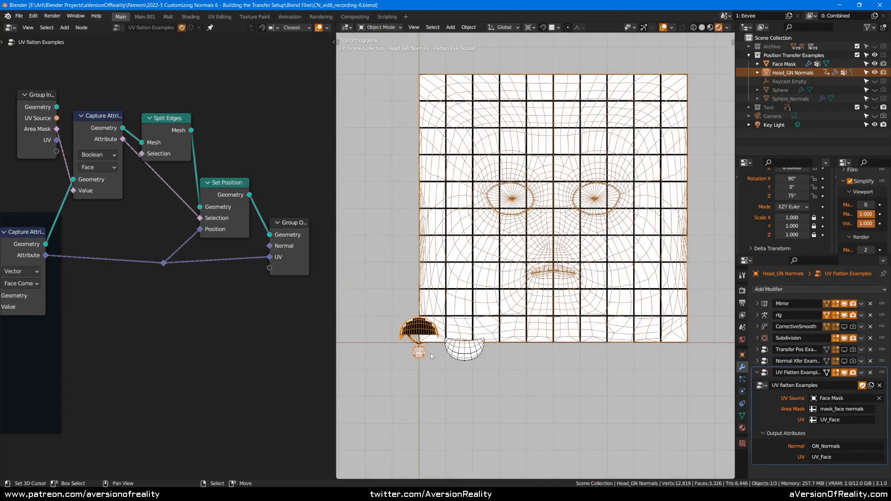
scroll(557, 281, up, 2)
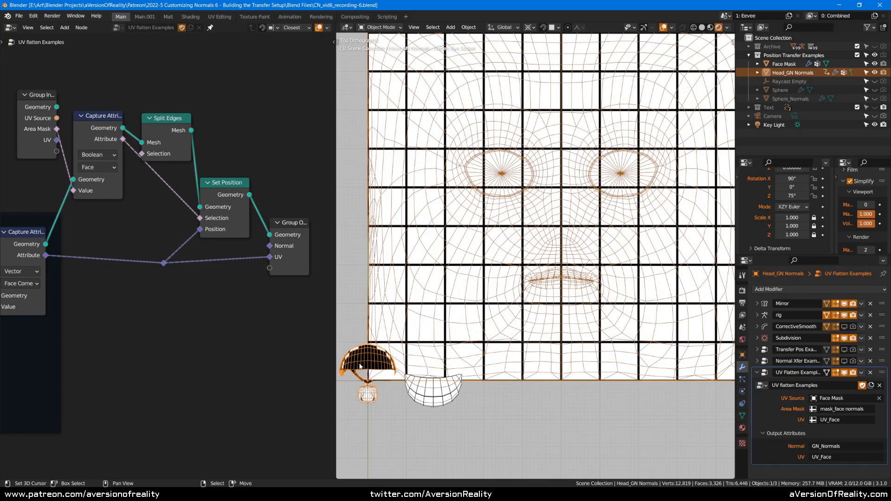
shift+middle_drag(610, 161, 579, 195)
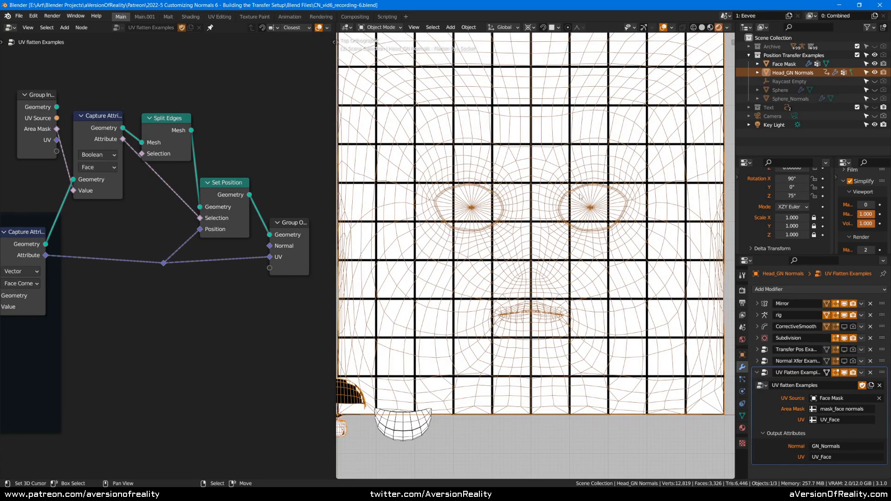
scroll(580, 195, up, 3)
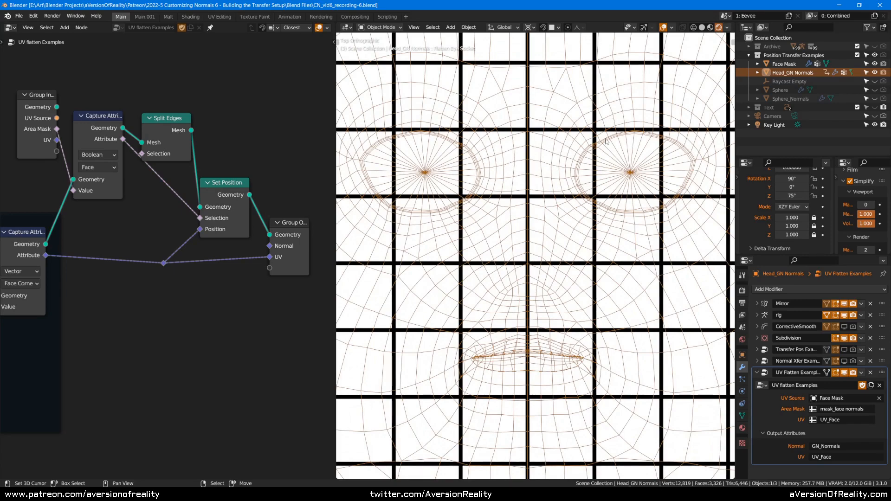
scroll(605, 141, down, 2)
scroll(622, 153, up, 6)
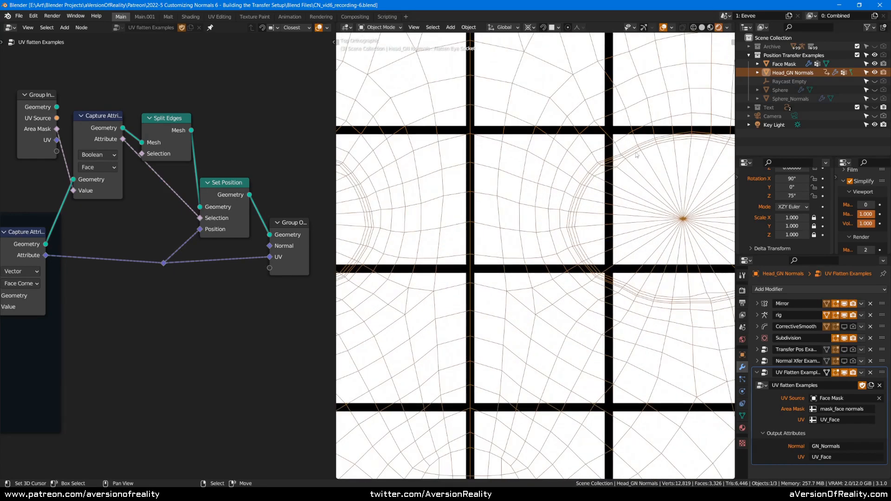
scroll(636, 154, down, 6)
shift+middle_drag(627, 360, 631, 260)
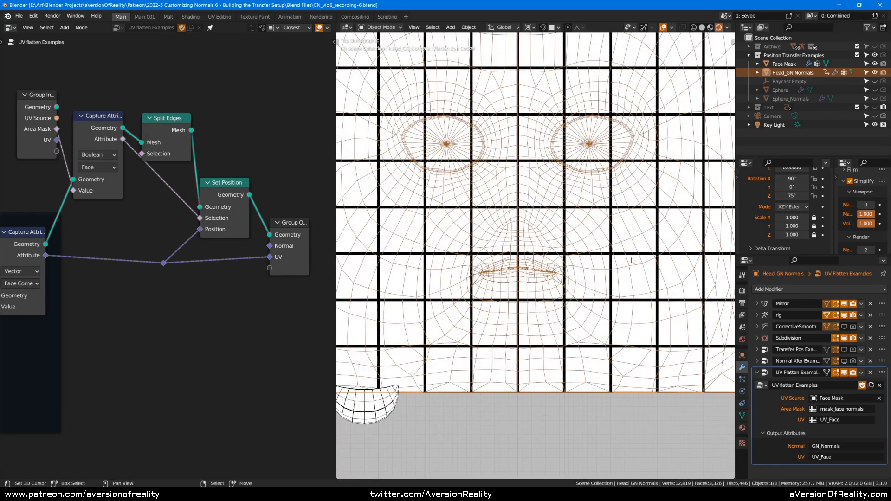
Disable the head's Flatten Ears, Flatten Nose and Flatten Eye Socket shape keys
click(742, 415)
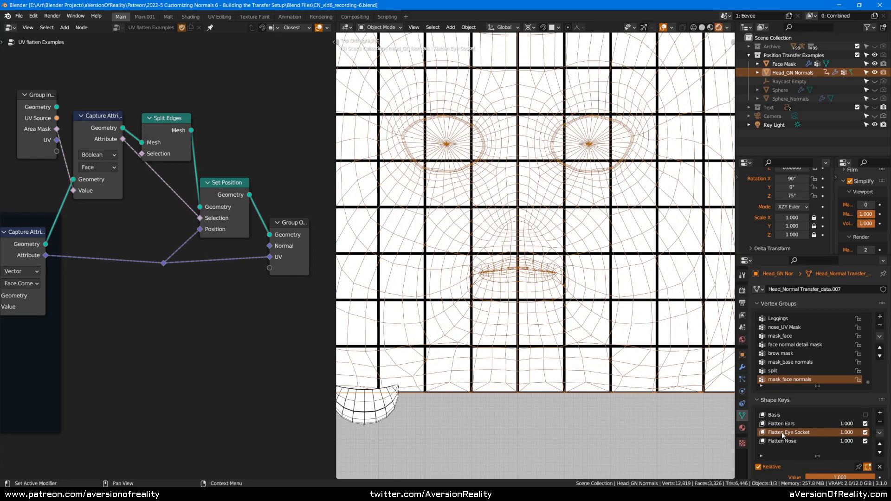
click(865, 424)
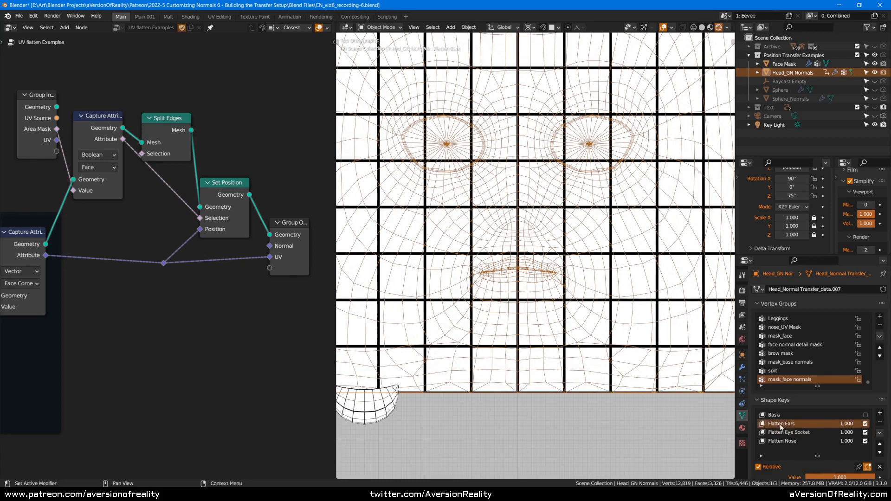
click(865, 424)
click(865, 441)
click(866, 433)
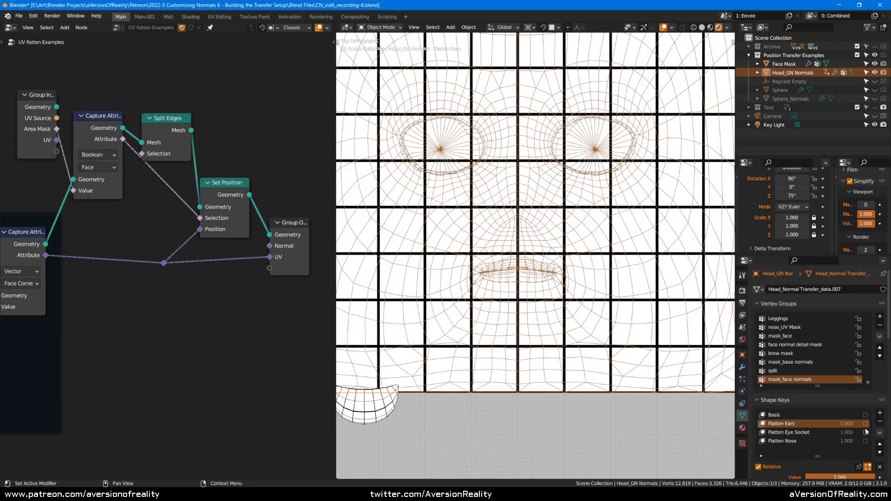
Output the Group Input's original geometry and show the unflattened head in solid shading beside the Face Mask
scroll(625, 284, down, 2)
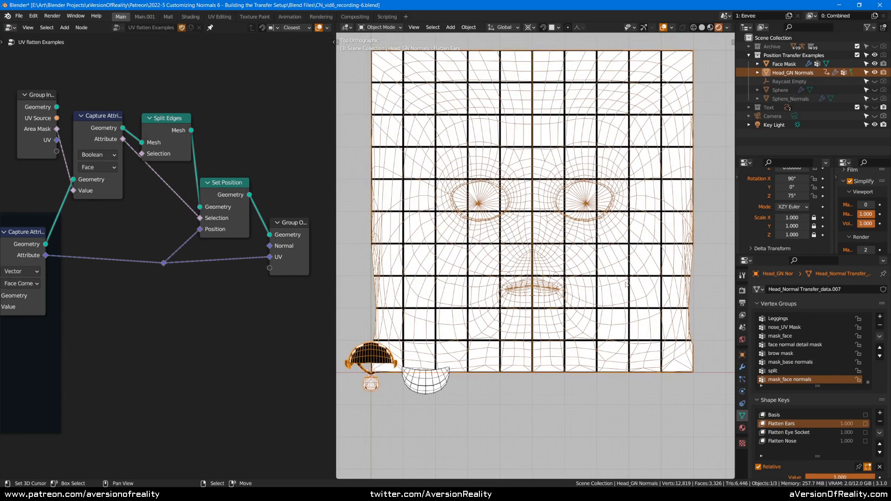
scroll(341, 371, up, 1)
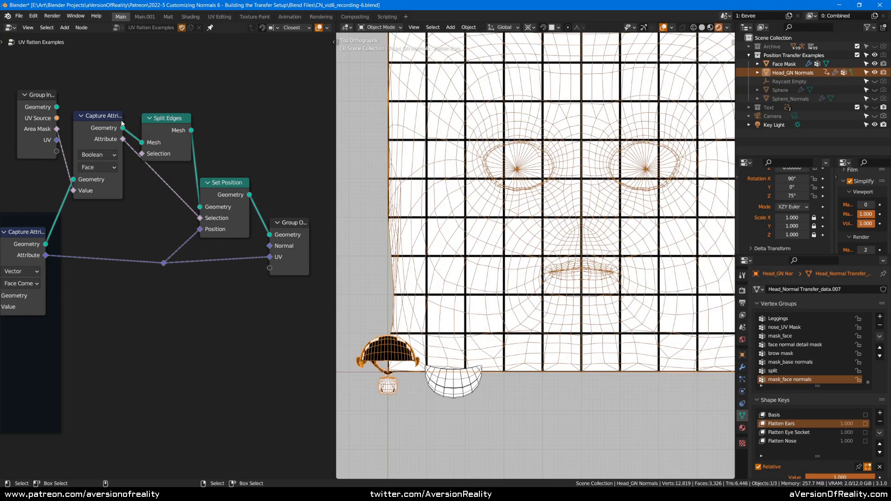
ctrl+shift+click(36, 122)
middle_drag(558, 321, 597, 296)
scroll(597, 297, up, 6)
shift+middle_drag(469, 333, 636, 292)
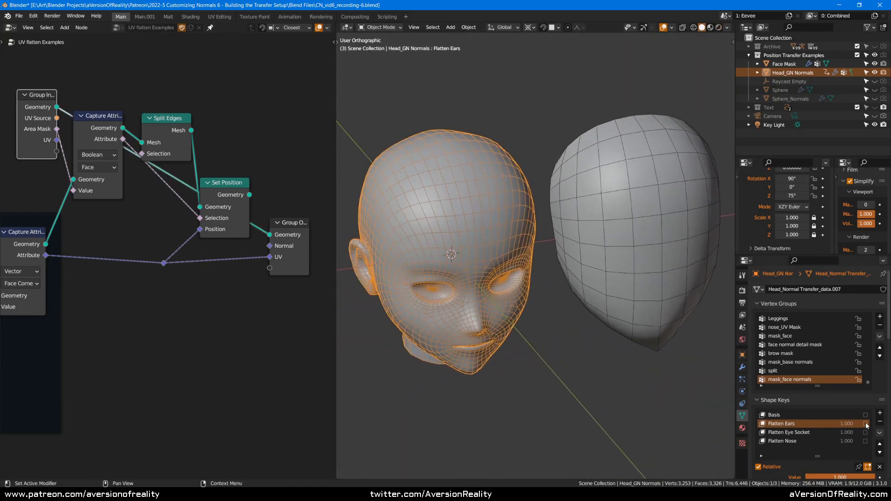
Enable the head's Flatten Ears, Flatten Eye Socket and Flatten Nose shape keys
drag(865, 424, 865, 441)
mouse_move(592, 317)
middle_down()
mouse_move(565, 281)
mouse_move(595, 305)
middle_up()
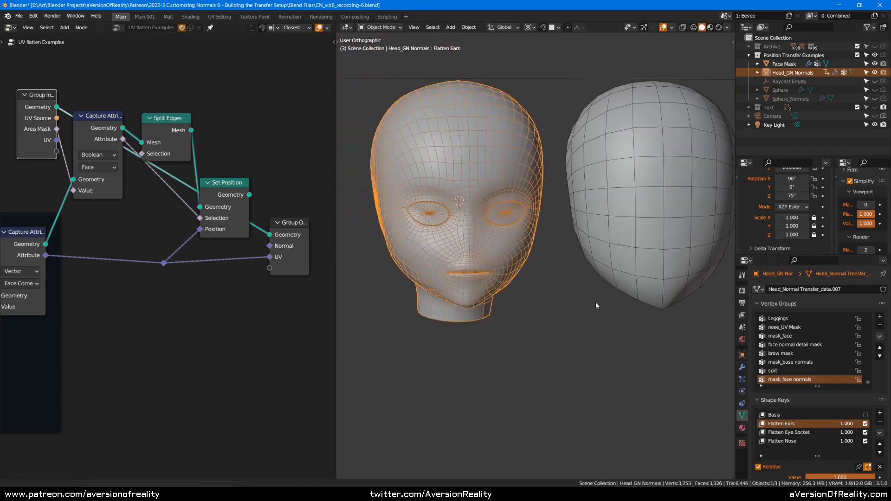
Compare the eye sockets on the unflattened head with the Flatten Eye Socket shape key off and on, leaving it enabled
shift+middle_drag(508, 241, 533, 275)
scroll(533, 275, up, 6)
middle_drag(521, 227, 602, 251)
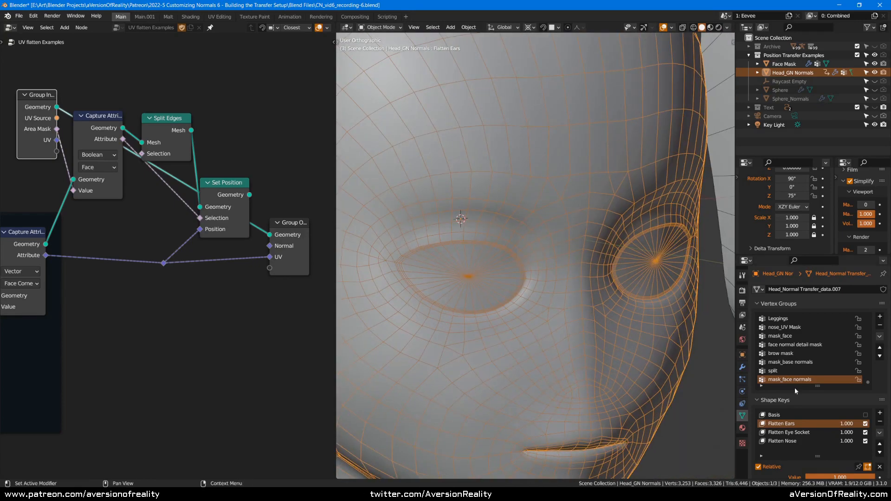
click(865, 432)
click(865, 432)
click(865, 432)
click(866, 432)
scroll(516, 257, up, 3)
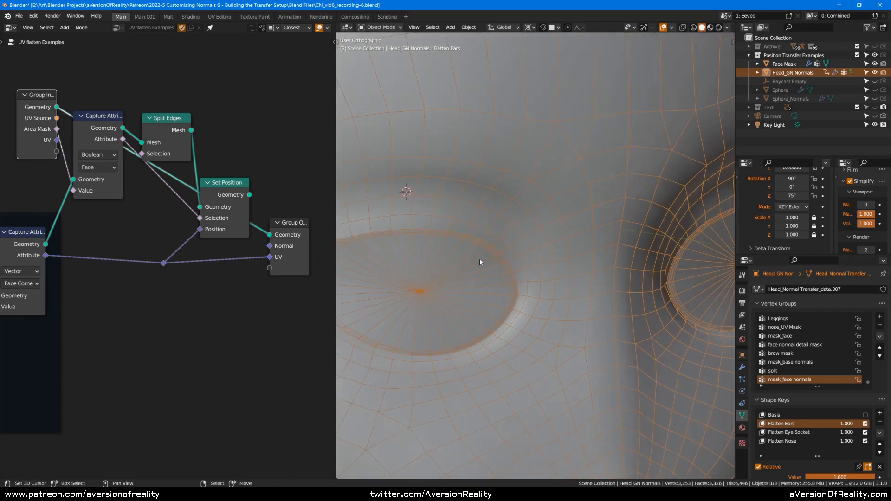
Route Set Position's geometry back into the Group Output and show the flattened face from the top in rendered shading
scroll(479, 262, down, 8)
key(KP_1)
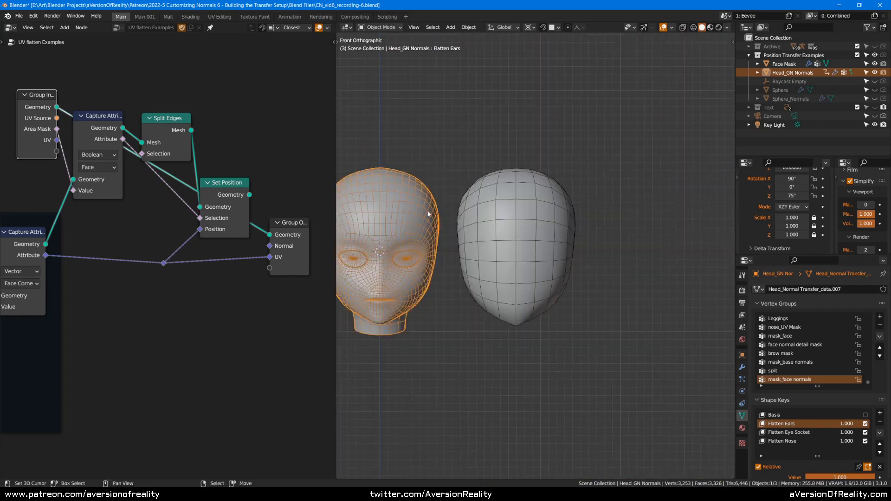
alt+shift+click(239, 193)
key(z)
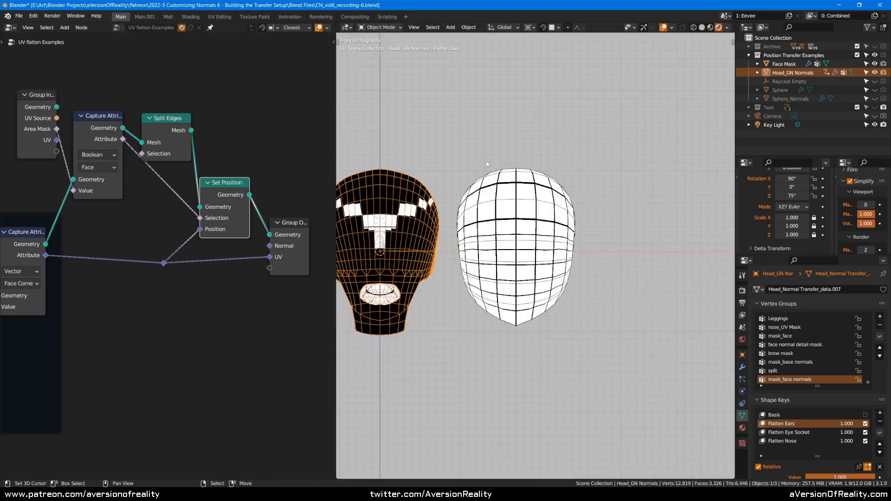
scroll(506, 172, down, 4)
key(KP_7)
scroll(572, 266, up, 6)
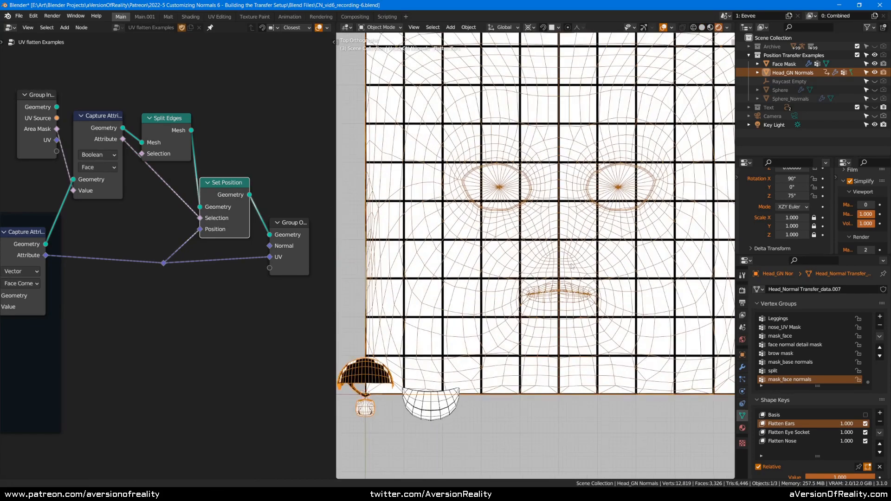
scroll(572, 266, up, 1)
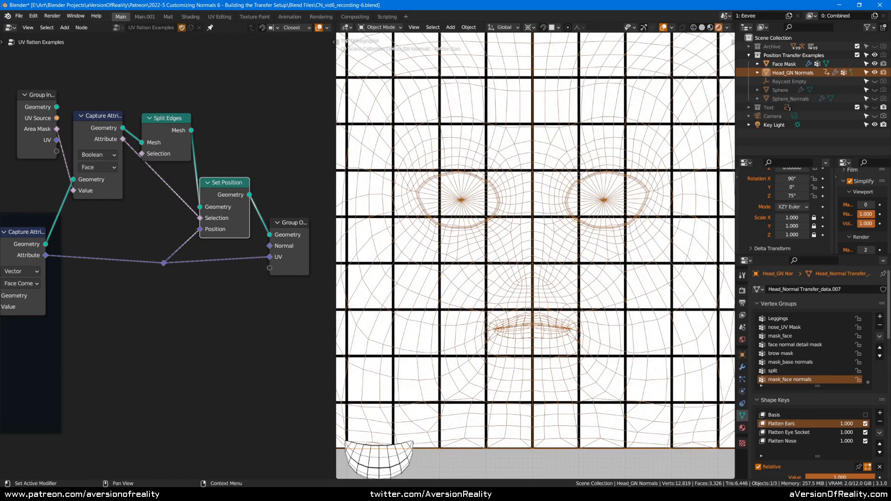
Compare the flattened UV grid around the eyes with Flatten Eye Socket off and on, leaving the shape key enabled
click(865, 433)
click(865, 434)
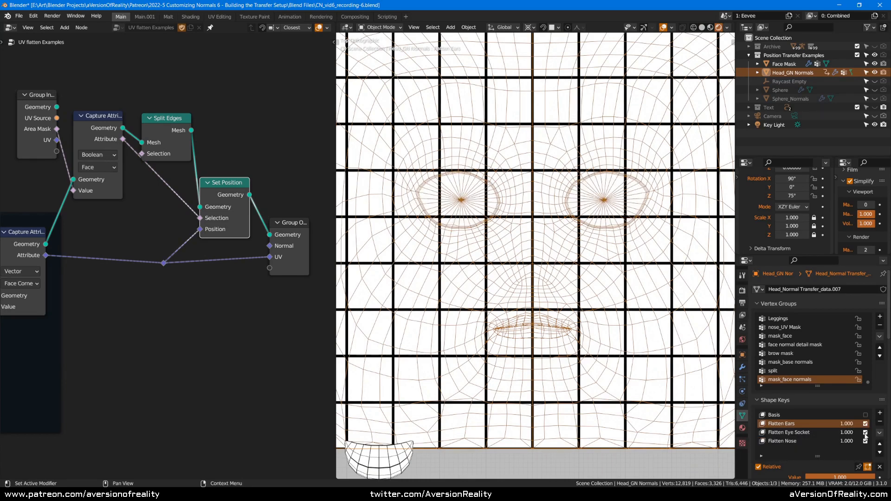
click(864, 434)
click(865, 434)
click(865, 434)
click(865, 434)
scroll(661, 403, down, 3)
scroll(551, 363, up, 4)
scroll(552, 362, up, 3)
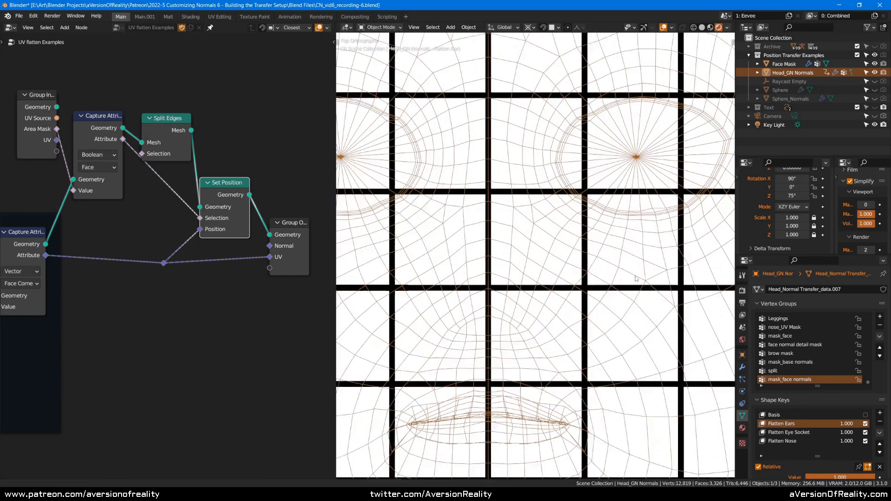
Examine the flattened grid with Flatten Nose disabled, both with and without viewport overlays, and re-enable the shape key
click(865, 442)
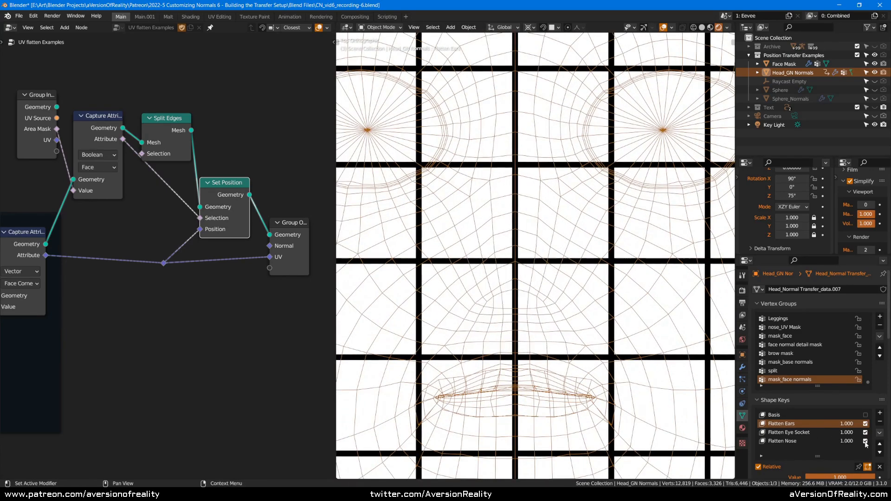
scroll(547, 315, up, 1)
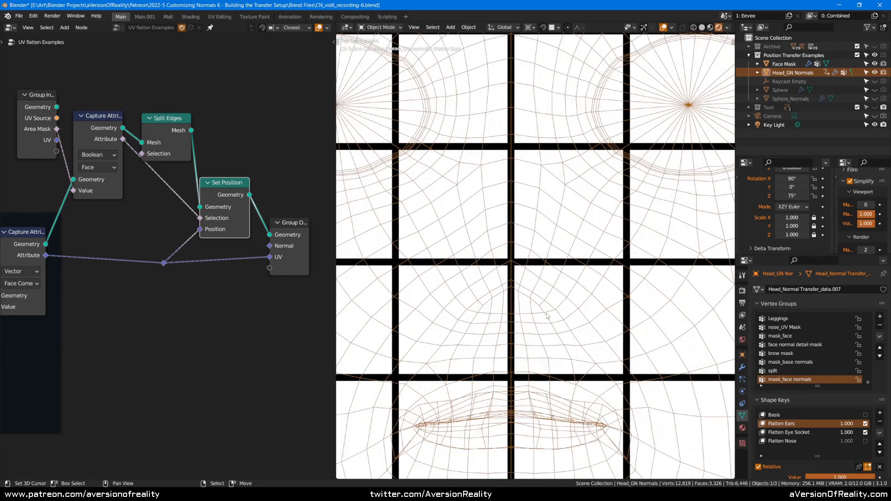
scroll(650, 337, down, 7)
middle_drag(705, 246, 359, 219)
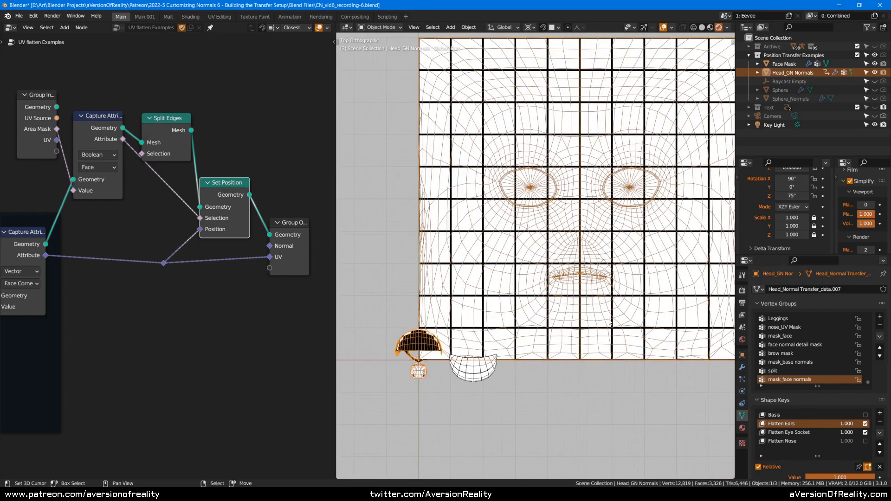
middle_drag(529, 189, 469, 226)
scroll(471, 228, up, 1)
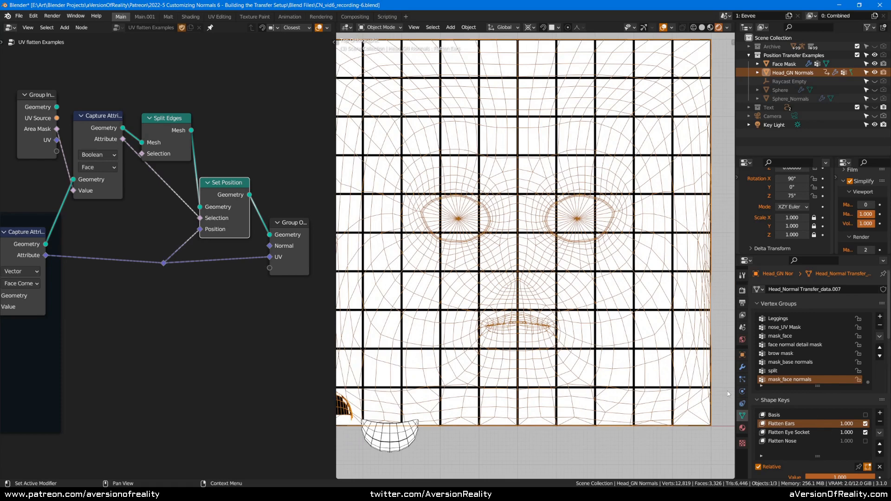
shift+middle_drag(646, 314, 530, 306)
scroll(615, 317, up, 1)
key(shift+alt+z)
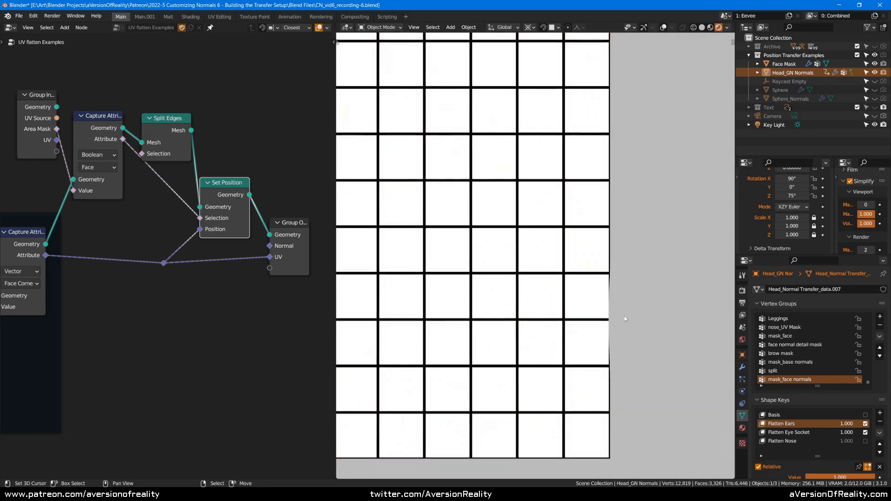
key(shift+alt+z)
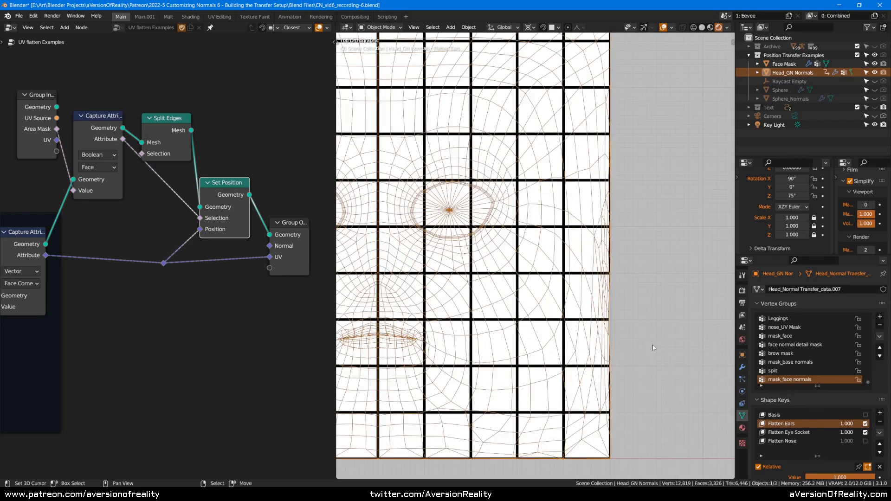
click(865, 441)
Compare the flattened grid's outer edge with the Flatten Ears shape key off and on, leaving it enabled
click(865, 424)
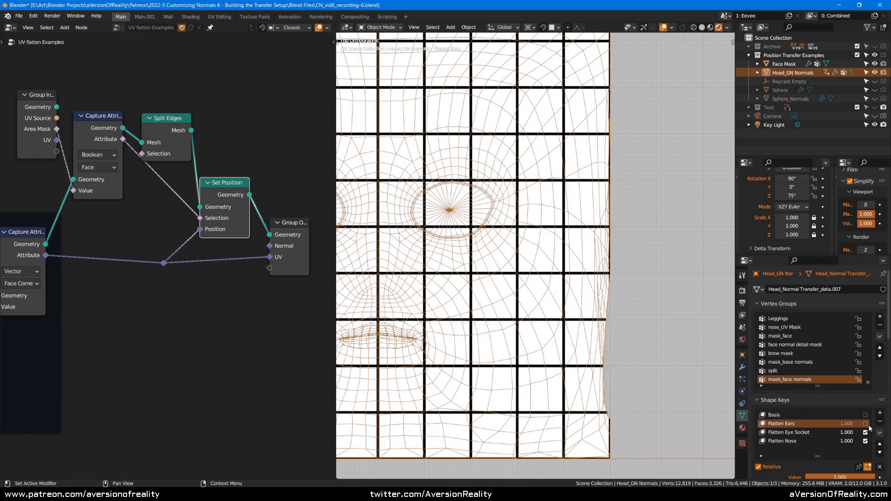
click(865, 424)
mouse_move(617, 350)
middle_down()
mouse_move(566, 325)
mouse_move(575, 320)
middle_up()
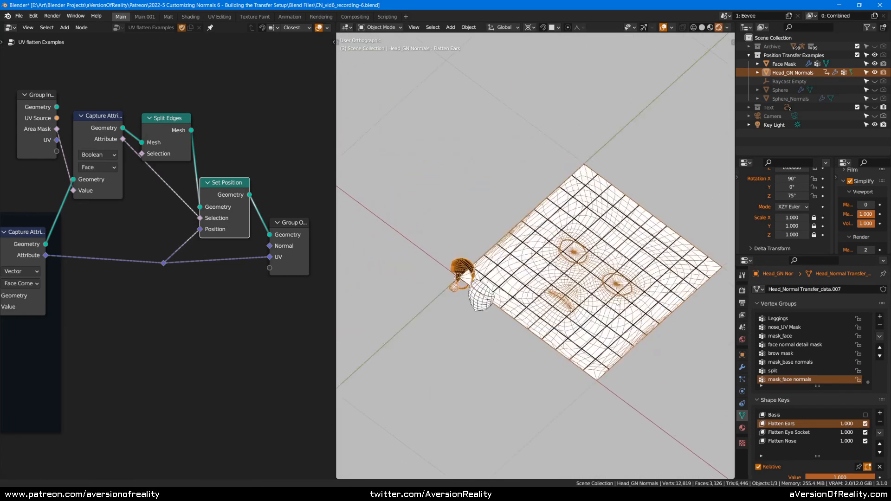
scroll(575, 320, up, 3)
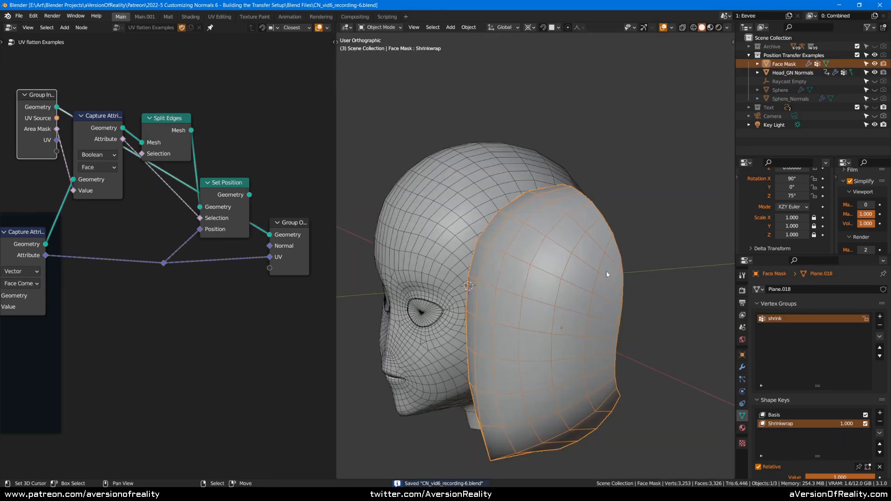
Clear the Face Mask's location so that it sits over the unflattened head, and view both from the right side
middle_drag(567, 280, 597, 324)
key(alt+g)
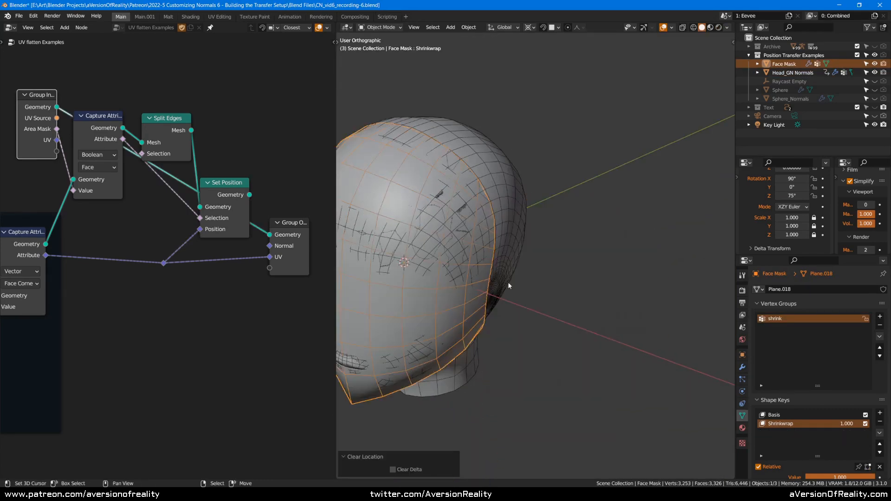
key(KP_3)
scroll(507, 282, up, 3)
scroll(573, 371, down, 2)
Select the head, disable its Flatten Ears shape key and examine the ear against the Face Mask's edge
right_click(625, 357)
middle_drag(625, 357, 560, 241)
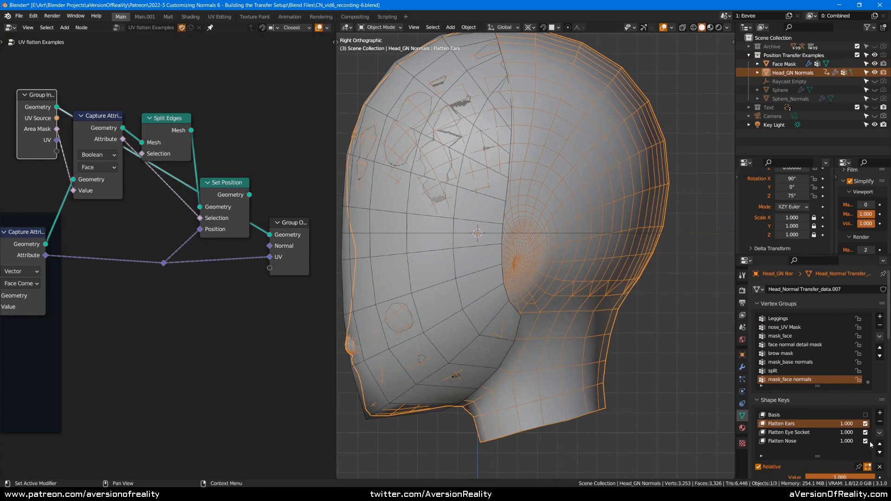
click(864, 423)
scroll(495, 191, up, 4)
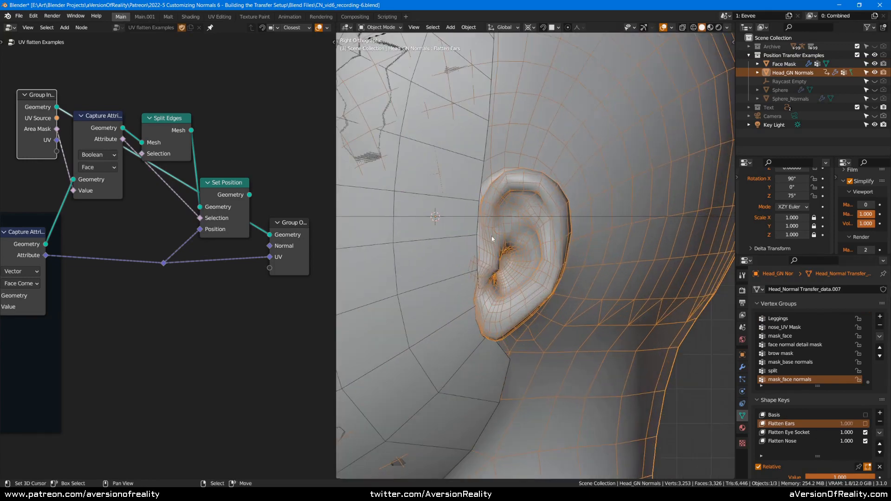
middle_drag(494, 191, 535, 276)
scroll(462, 193, up, 2)
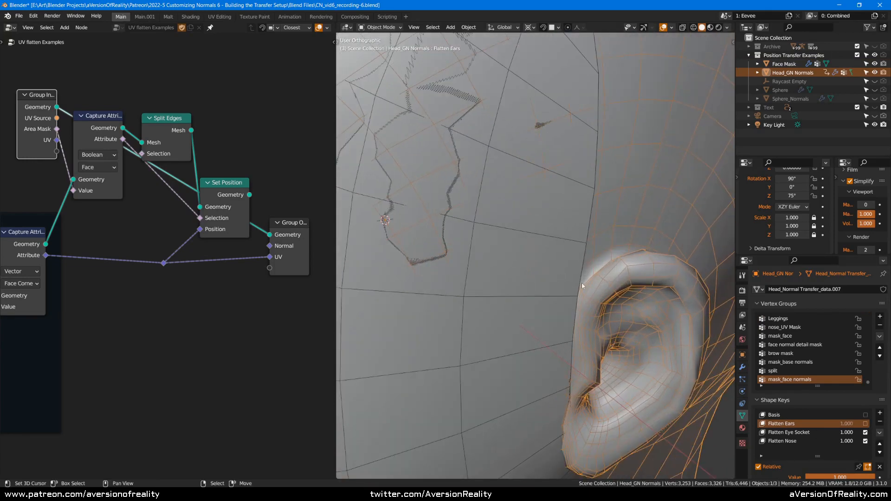
scroll(627, 296, down, 5)
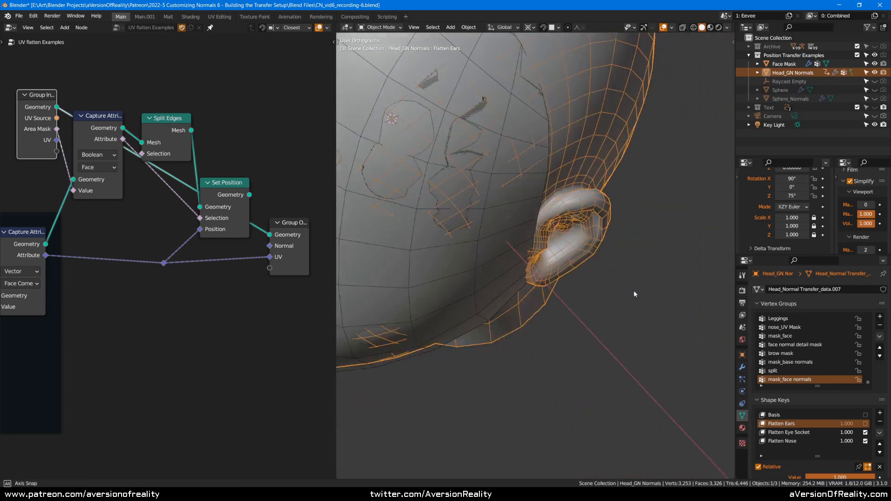
middle_drag(633, 290, 673, 320)
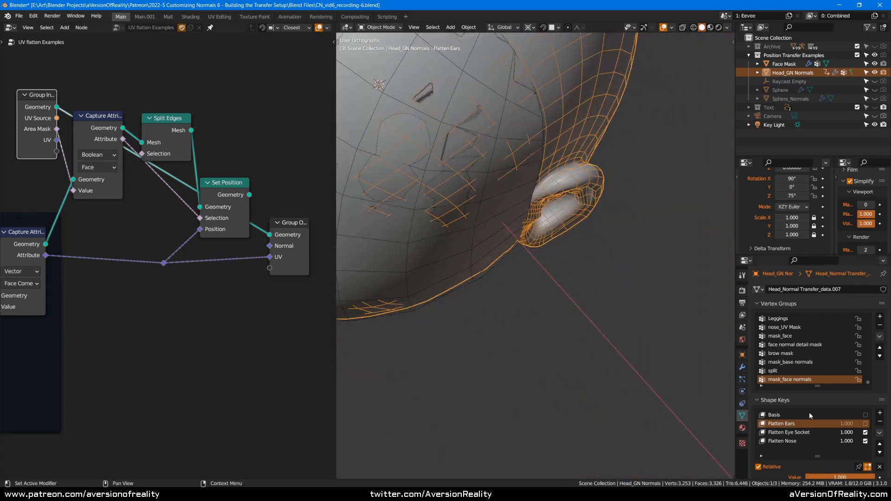
Switch the head's Flatten Ears shape key on and off to compare the ear shapes, leaving it enabled
click(866, 423)
click(866, 423)
click(865, 424)
click(865, 424)
click(865, 423)
Compare the nose profile in a side-on wireframe with Flatten Nose off and on, leaving the shape key enabled
key(KP_3)
scroll(555, 288, up, 2)
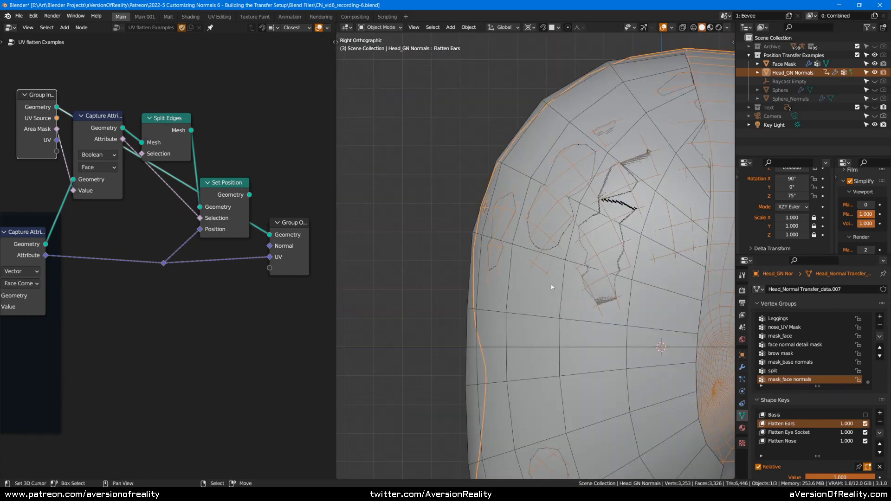
key(z)
click(455, 280)
shift+middle_drag(554, 331, 504, 165)
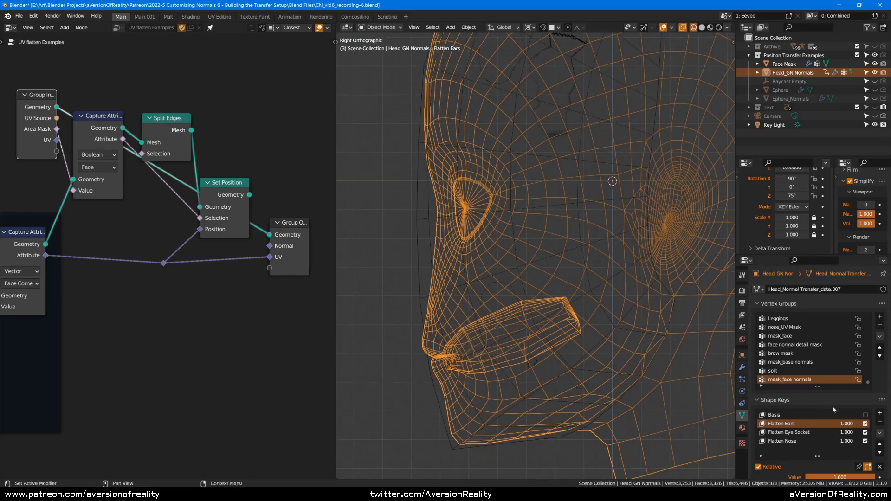
click(865, 441)
click(864, 441)
click(864, 441)
click(865, 441)
click(865, 441)
click(864, 442)
click(864, 441)
click(864, 441)
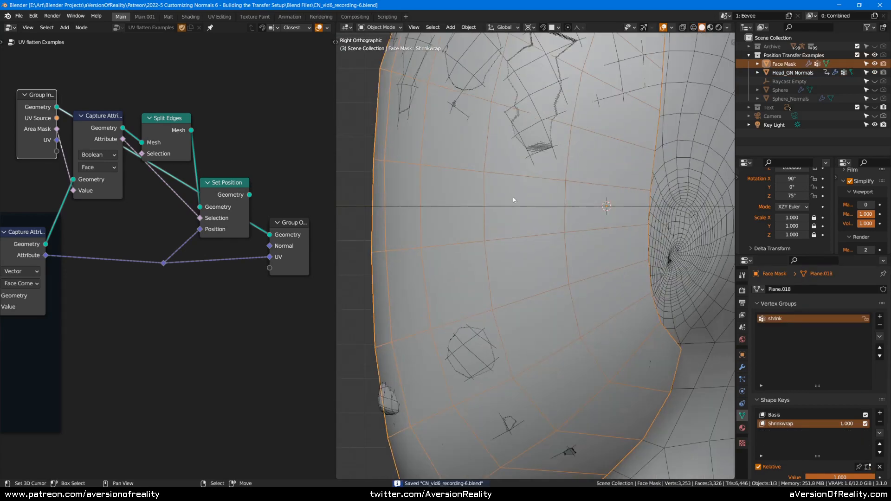
Examine the Face Mask in wireframe against the head's eye and nose area
key(z)
click(452, 191)
middle_drag(522, 157, 546, 194)
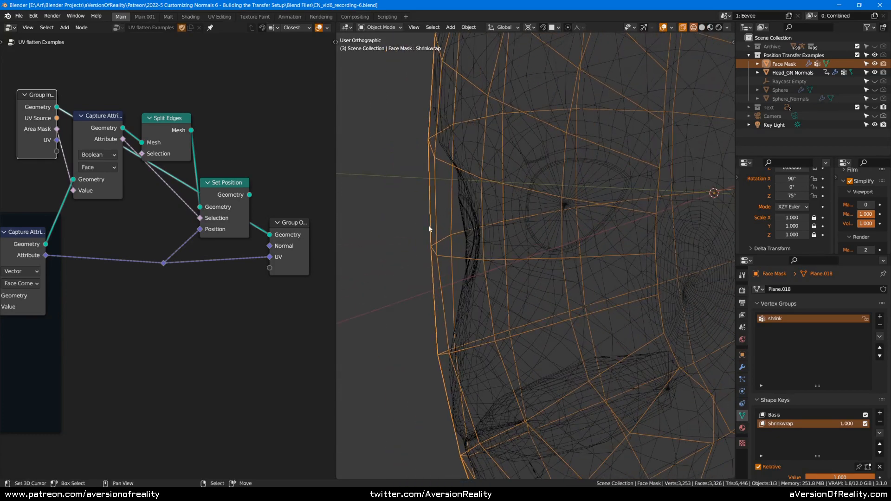
middle_drag(472, 225, 605, 197)
Move the Face Mask along the X axis until it stands beside the head in the front view
key(KP_1)
scroll(558, 211, down, 3)
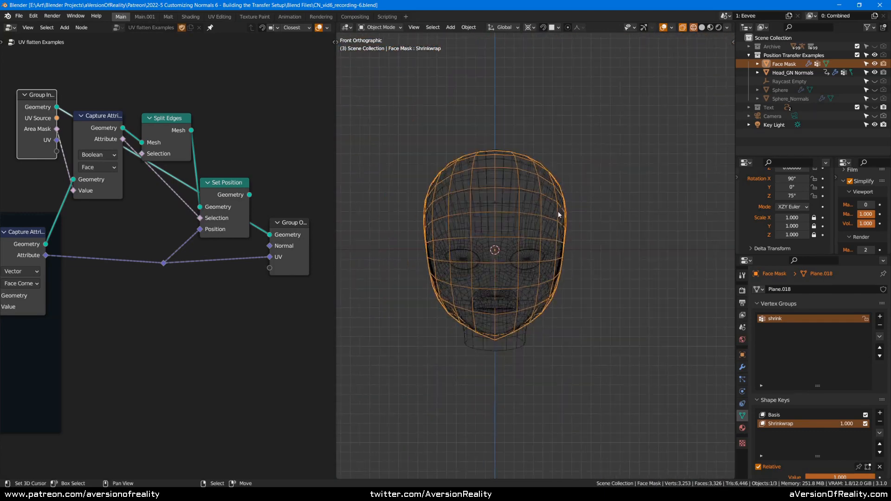
key(g)
key(x)
Output Set Position's geometry again and show the flattened UV layout from the top in rendered shading
ctrl+shift+click(242, 189)
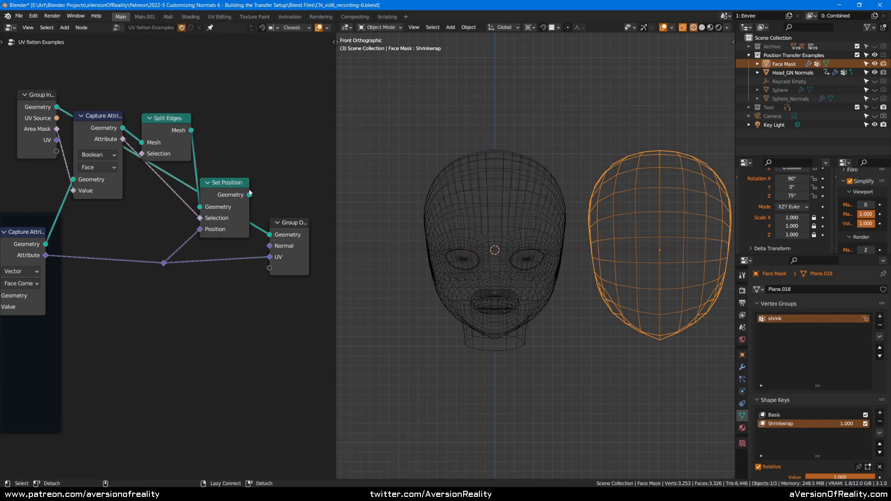
key(z)
key(z)
scroll(599, 111, down, 5)
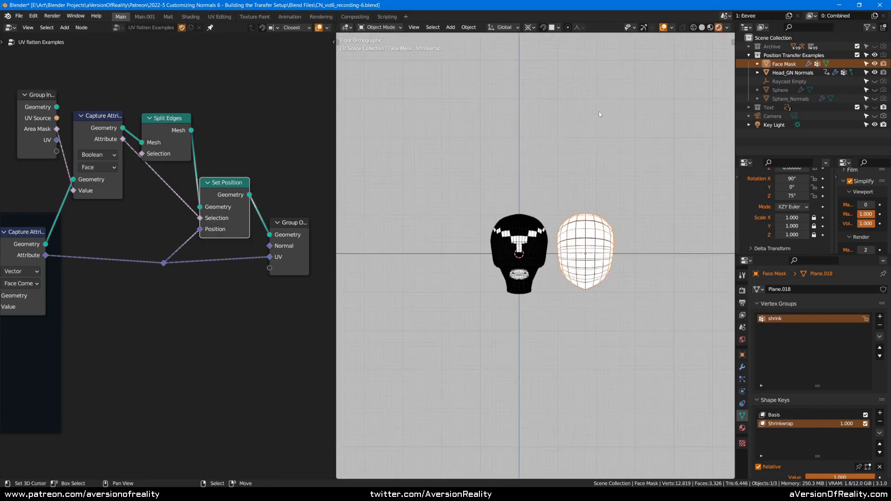
key(KP_7)
middle_drag(649, 149, 440, 321)
scroll(504, 375, up, 1)
Select the flattened head object and save the blend file
right_click(504, 375)
key(ctrl+s)
middle_drag(504, 376, 579, 306)
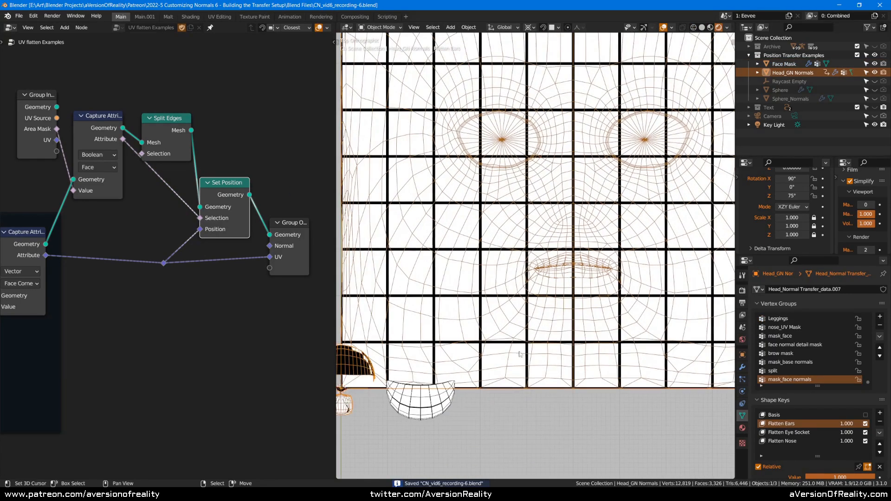
Select the Face Mask beside the flattened grid and enable its GN Subsurf modifier in the viewport
right_click(422, 400)
shift+middle_drag(668, 219, 626, 258)
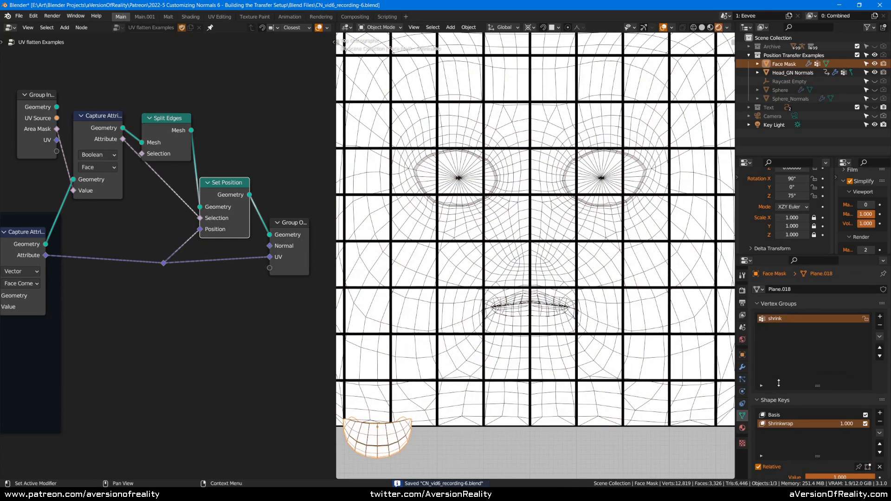
click(742, 367)
click(846, 327)
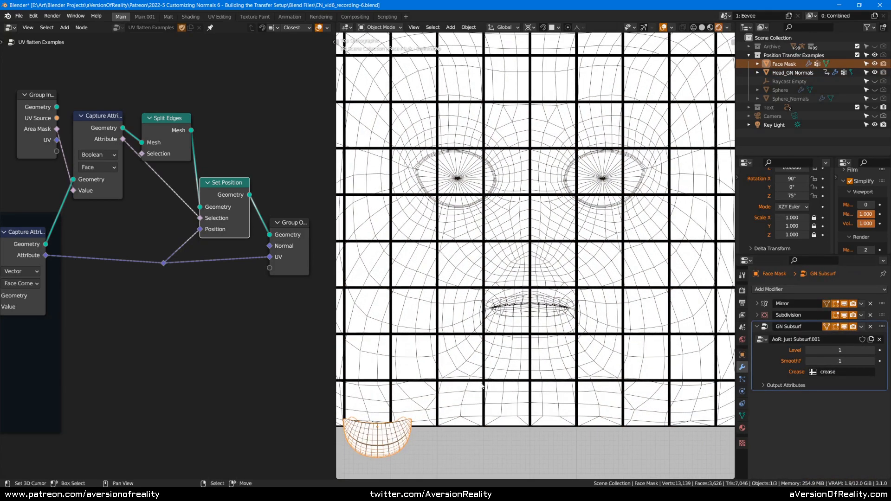
scroll(621, 279, down, 1)
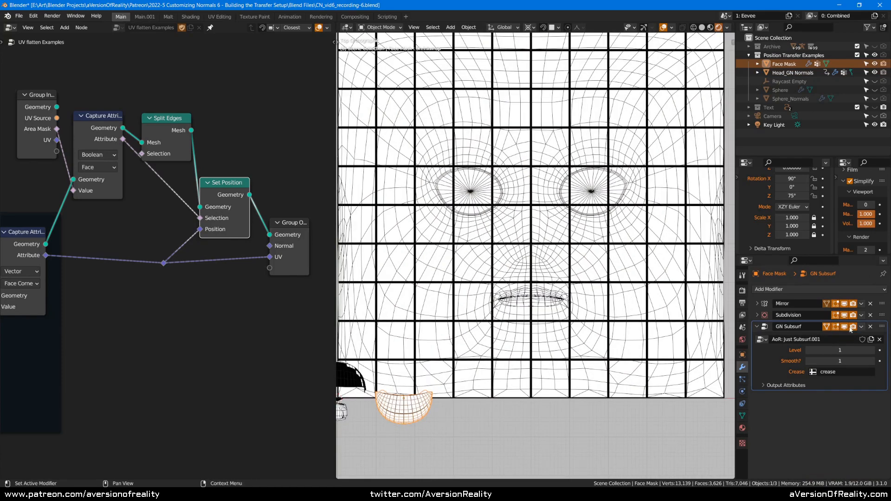
Compare the flattened eye area in solid shading with the Face Mask's GN Subsurf modifier on and off
key(z)
click(594, 268)
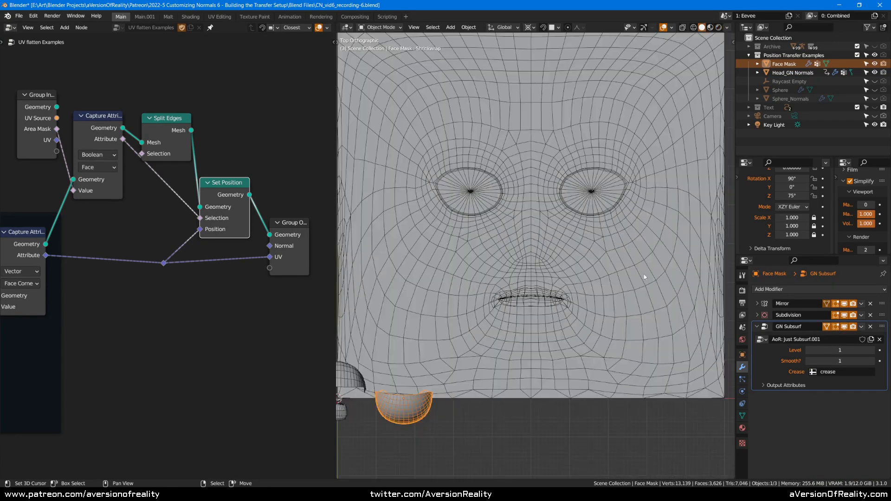
mouse_move(645, 246)
shift+middle_down()
mouse_move(609, 288)
mouse_move(589, 332)
shift+middle_up()
scroll(607, 288, up, 3)
scroll(589, 332, up, 4)
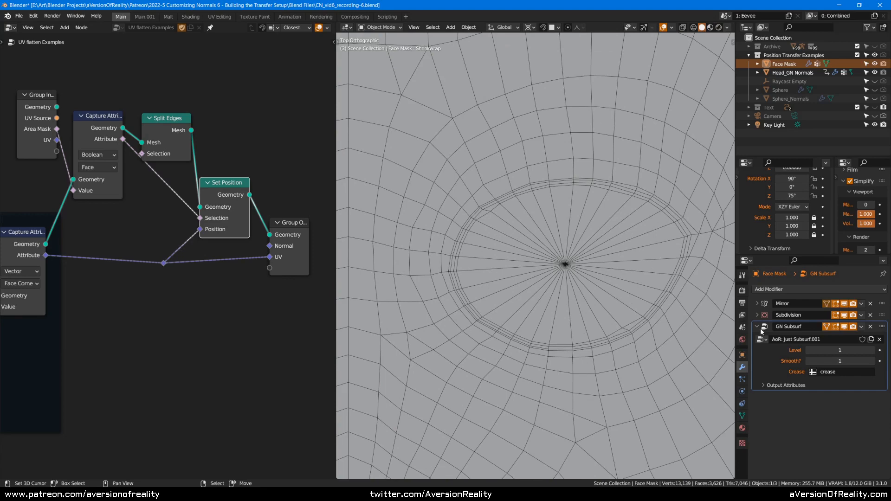
click(844, 327)
click(844, 327)
click(844, 327)
click(843, 327)
click(844, 327)
click(844, 328)
scroll(611, 280, up, 1)
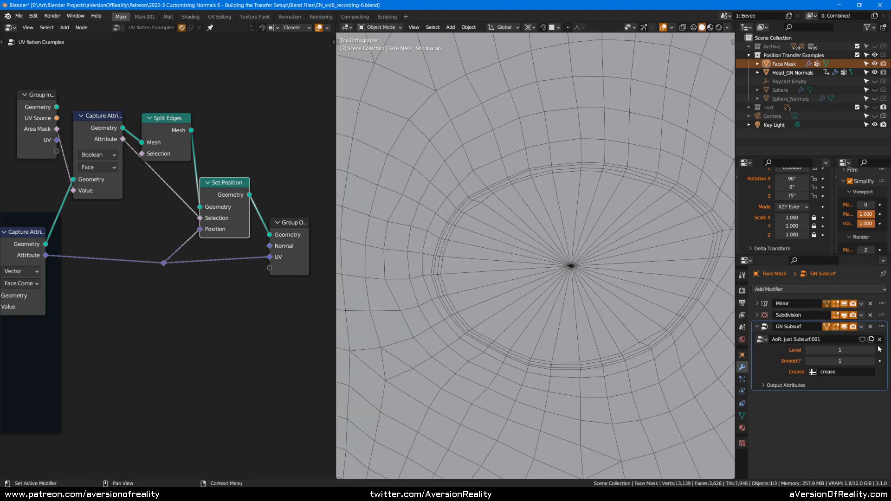
click(844, 327)
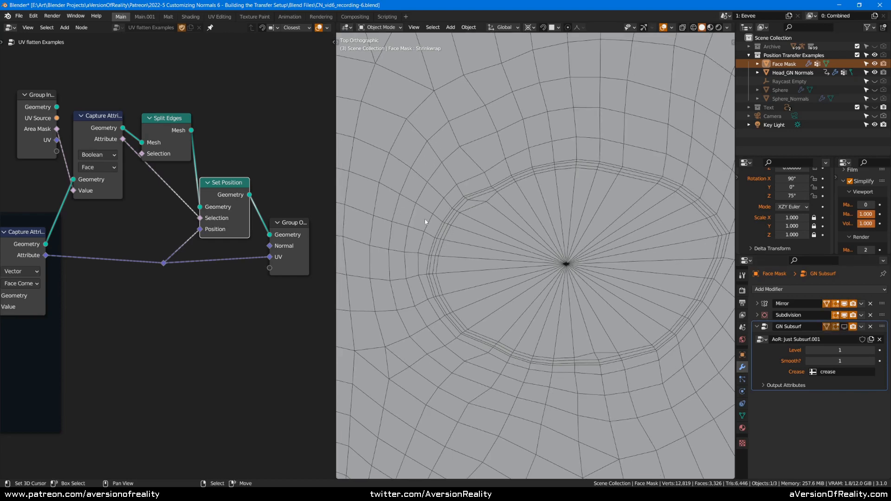
click(845, 327)
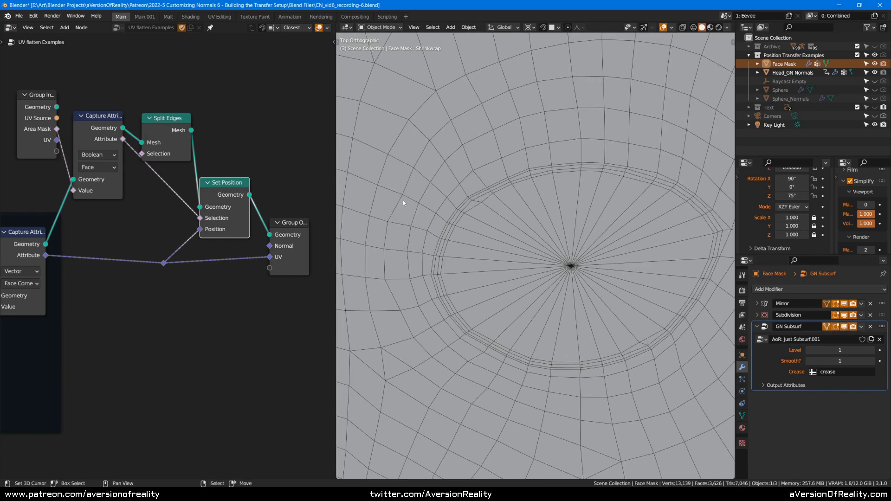
Compare the whole flattened face with the Face Mask's GN Subsurf modifier repeatedly turned off and on
scroll(532, 179, down, 6)
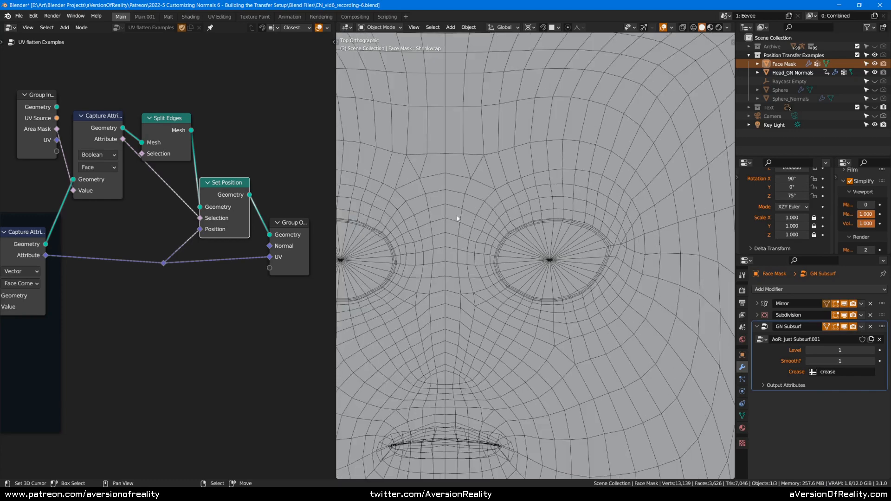
click(844, 327)
click(844, 327)
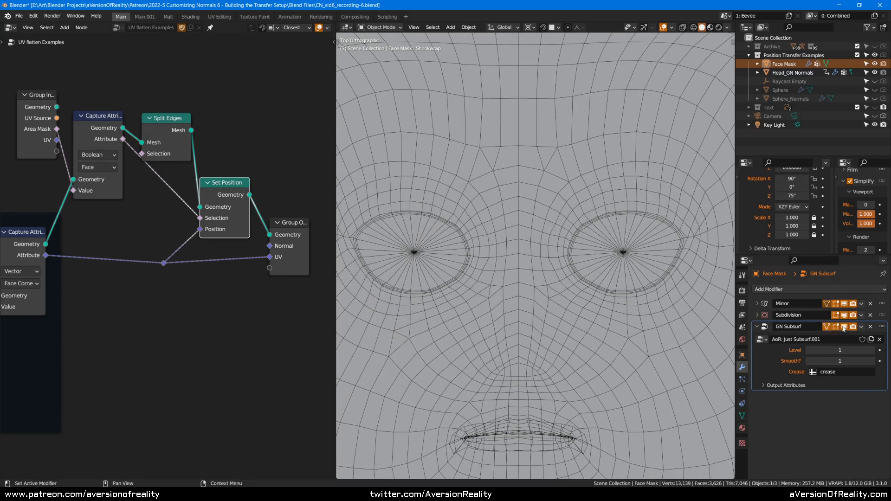
click(844, 327)
click(844, 327)
click(844, 327)
click(844, 328)
click(844, 327)
click(844, 328)
scroll(513, 255, down, 3)
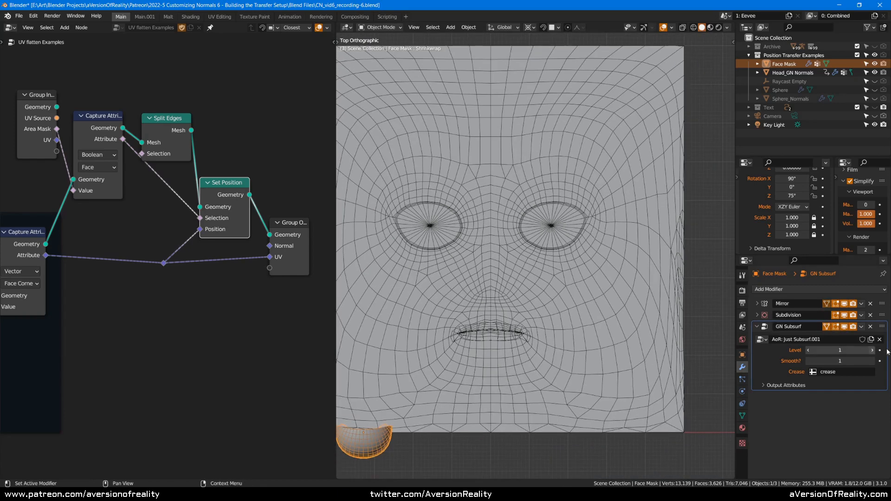
Try GN Subsurf at level 2, return it to level 1 and disable the modifier in the viewport
click(872, 351)
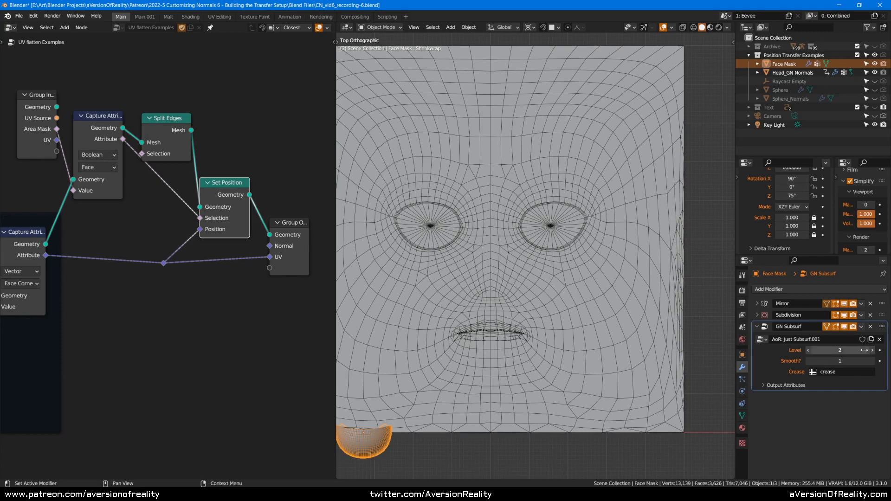
click(809, 351)
click(844, 327)
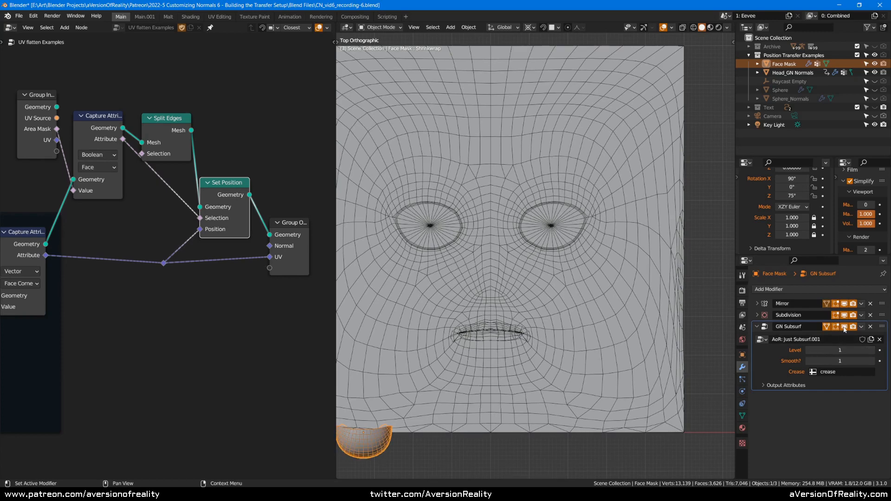
Try a Simplify viewport maximum subdivision of 1 on the flattened face and set it back to 0
click(872, 205)
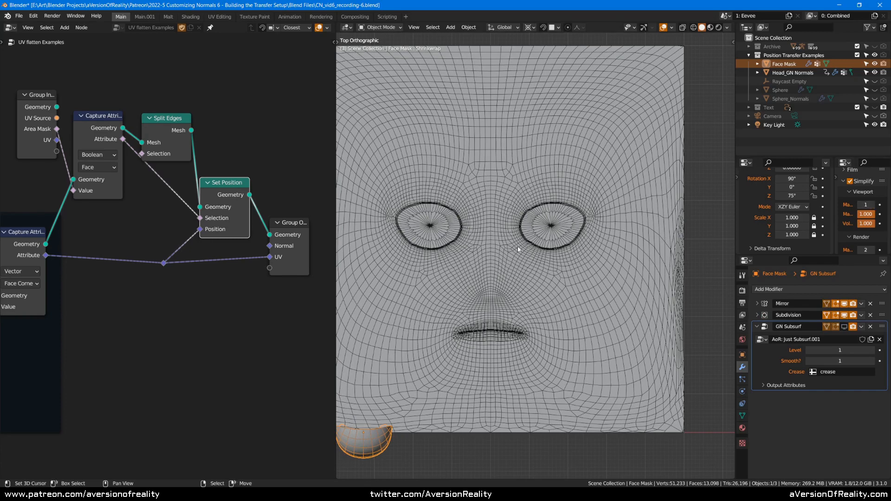
scroll(518, 250, up, 2)
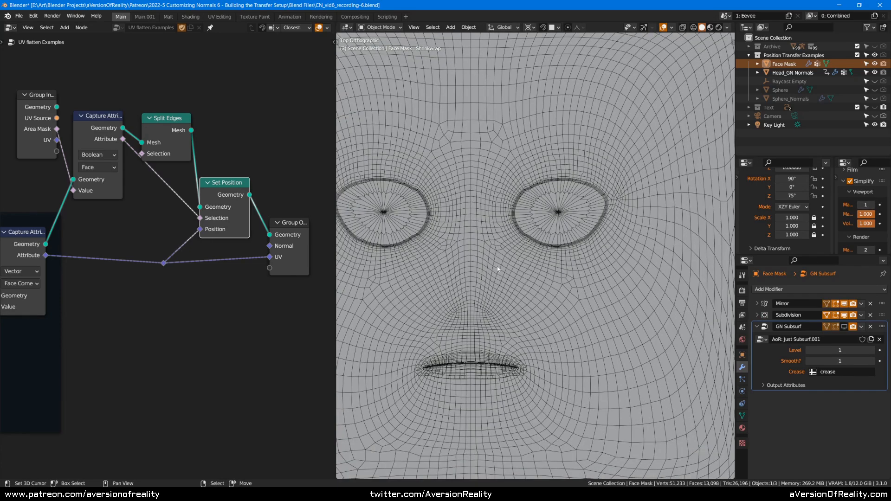
click(858, 205)
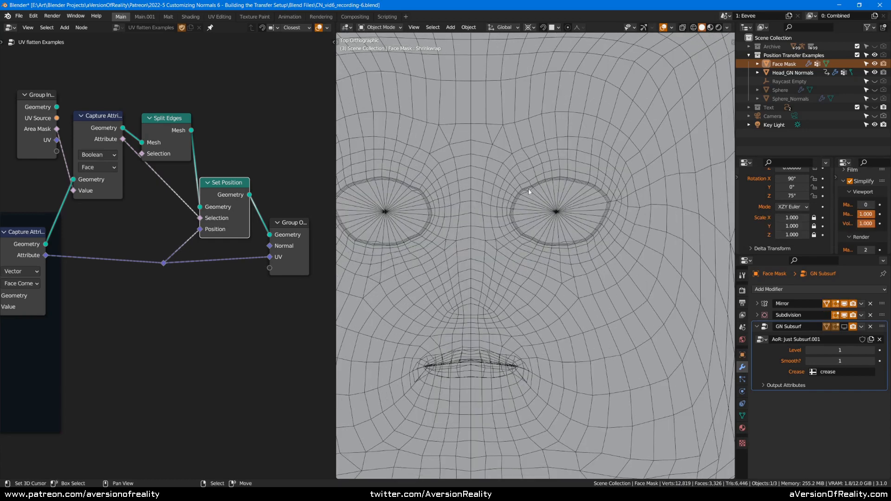
scroll(528, 188, down, 1)
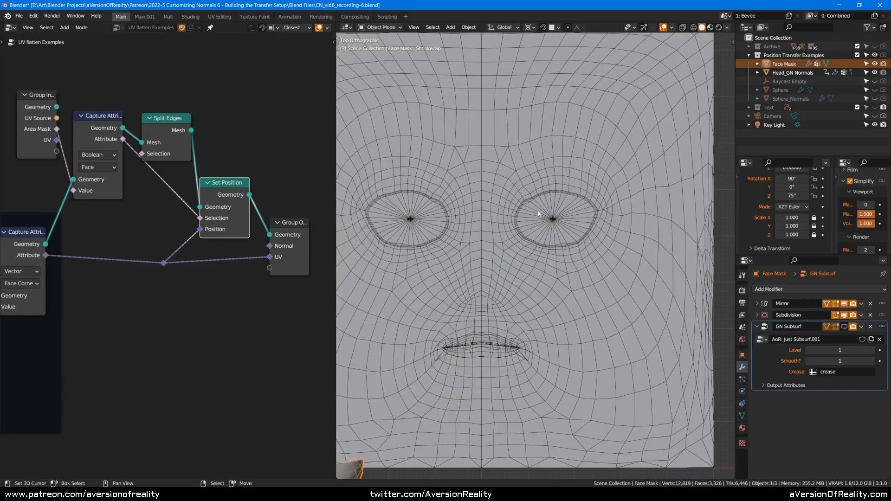
scroll(558, 206, down, 1)
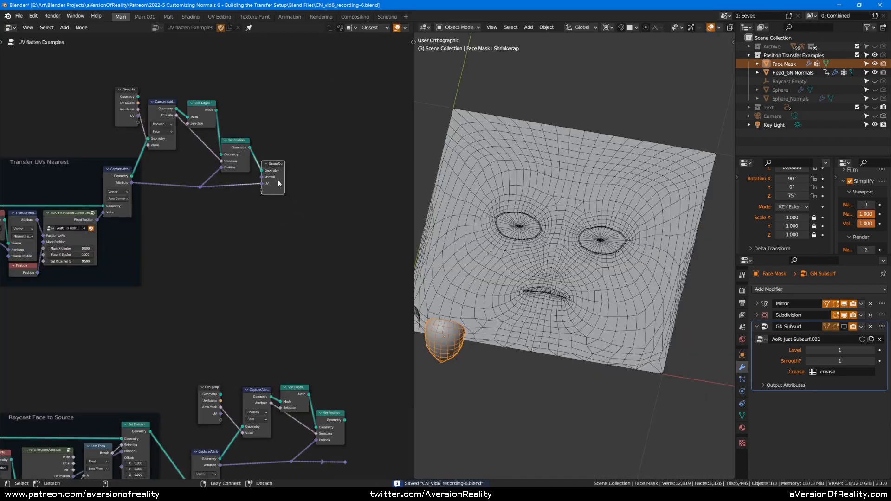
Detach the Group Output from the existing flatten chain and move it to the end of the Raycast Face to Source chain
alt+drag(278, 181, 383, 443)
middle_drag(239, 474, 365, 229)
scroll(271, 255, up, 1)
middle_drag(271, 255, 257, 259)
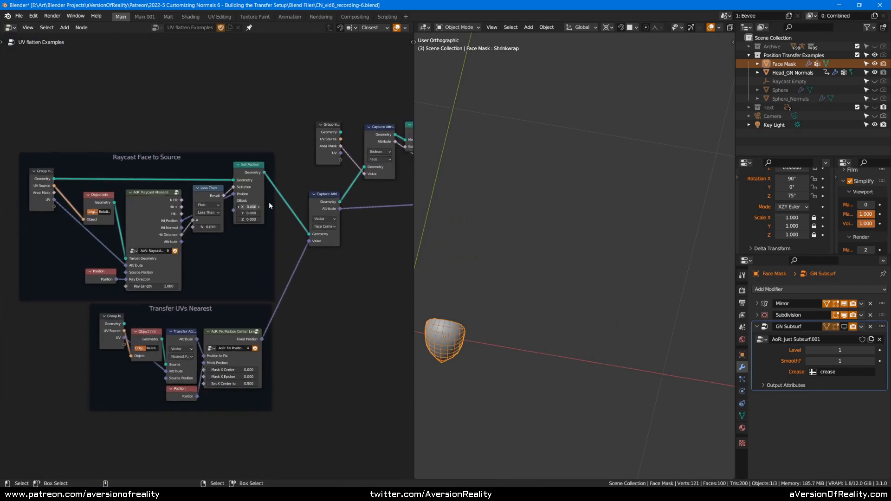
middle_drag(269, 202, 151, 238)
middle_drag(275, 301, 349, 294)
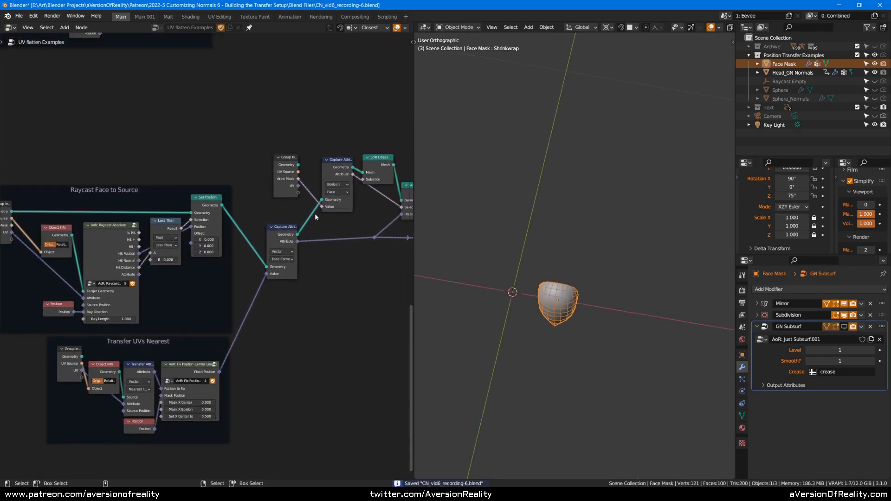
Output the geometry of the Raycast Face to Source Set Position and frame the selected head from the front
scroll(474, 294, up, 4)
shift+middle_drag(474, 294, 481, 288)
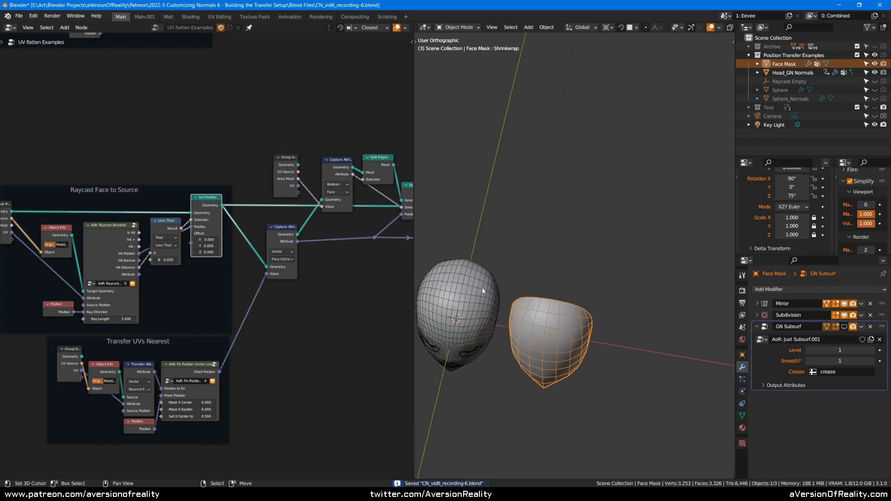
right_click(481, 287)
key(KP_Decimal)
middle_drag(561, 269, 589, 218)
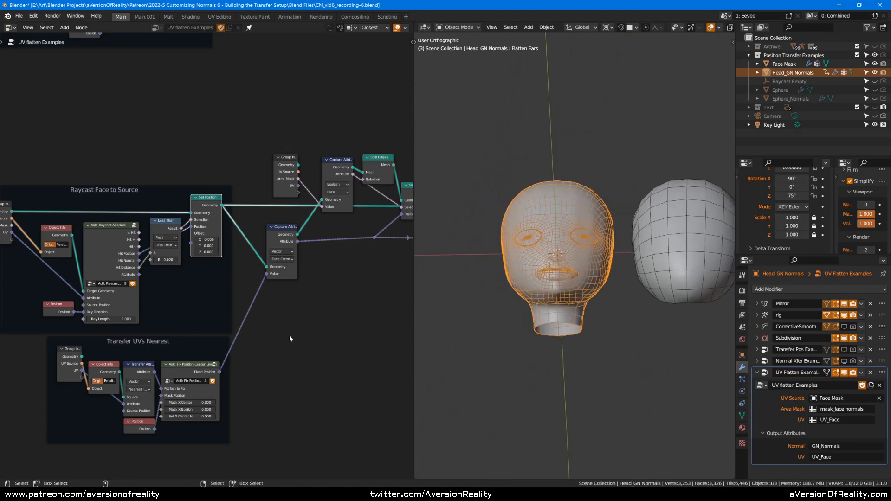
Connect the Set Position after Split Edges to the Group Output's Geometry and the captured UV reroute to its UV input
click(289, 335)
middle_drag(336, 321, 203, 348)
scroll(247, 306, up, 2)
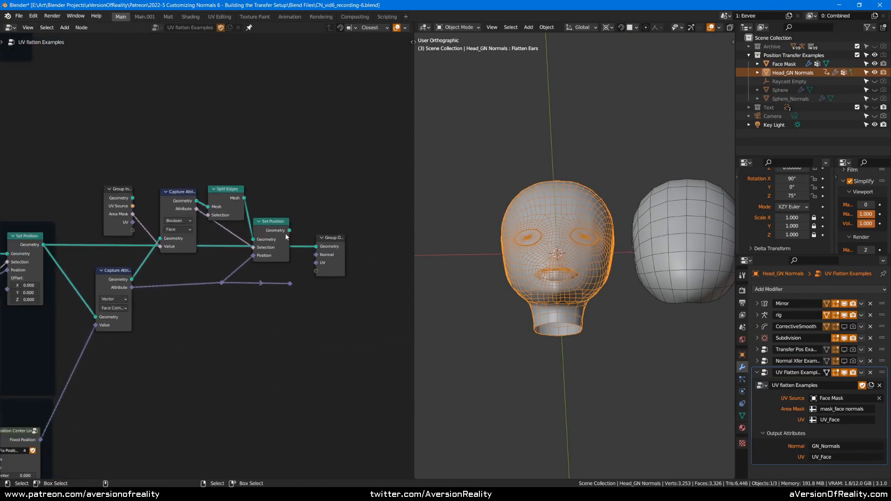
drag(288, 231, 316, 246)
drag(294, 283, 321, 263)
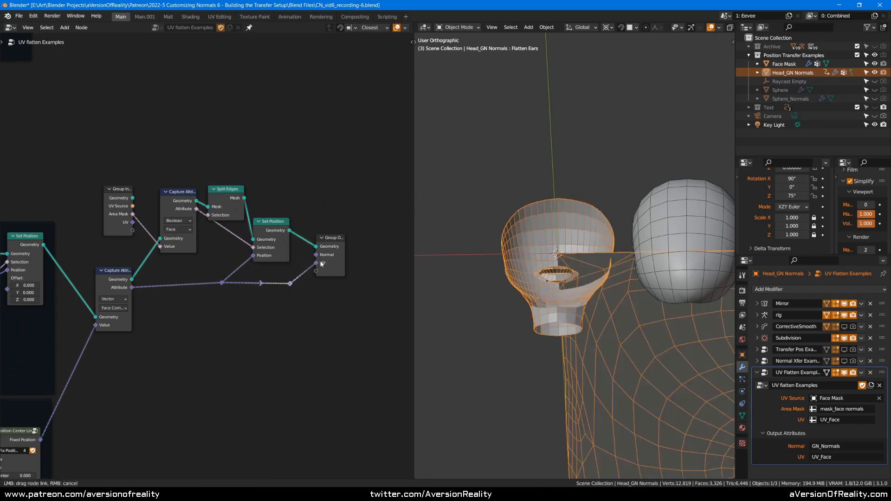
Show the raycast version's flattened UV layout from the top in rendered shading
scroll(578, 112, down, 2)
middle_drag(577, 120, 573, 193)
key(KP_7)
scroll(575, 196, down, 1)
shift+middle_drag(614, 169, 438, 320)
scroll(441, 319, down, 1)
key(z)
click(543, 178)
shift+middle_drag(660, 201, 617, 241)
scroll(618, 241, up, 1)
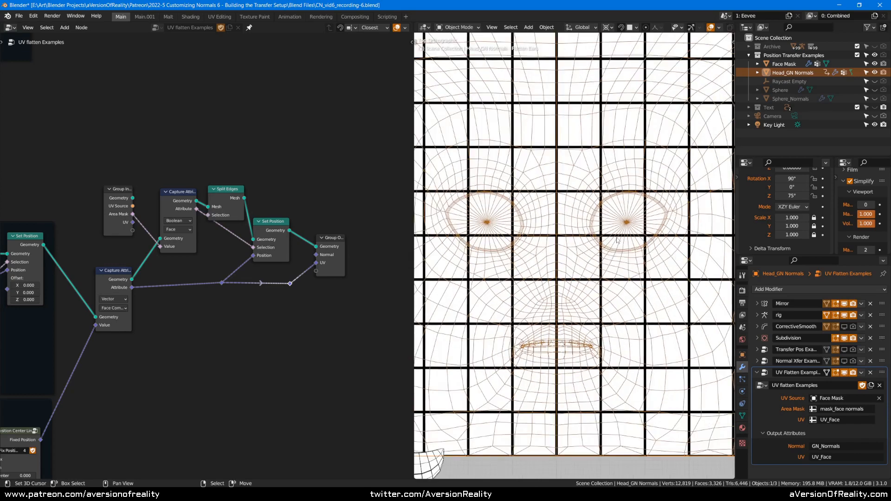
Compare the UV grid with the Raycast Face to Source Set Position node muted and unmuted
click(215, 340)
middle_drag(198, 359, 221, 312)
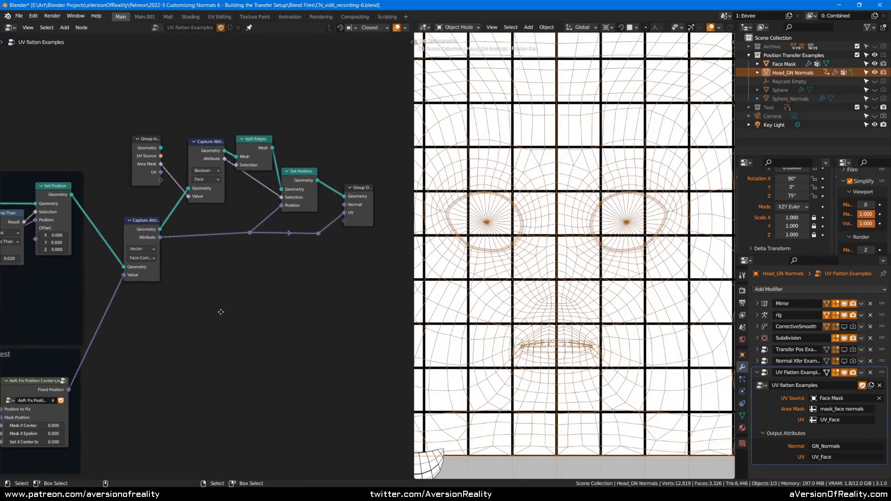
middle_drag(225, 265, 337, 237)
click(169, 164)
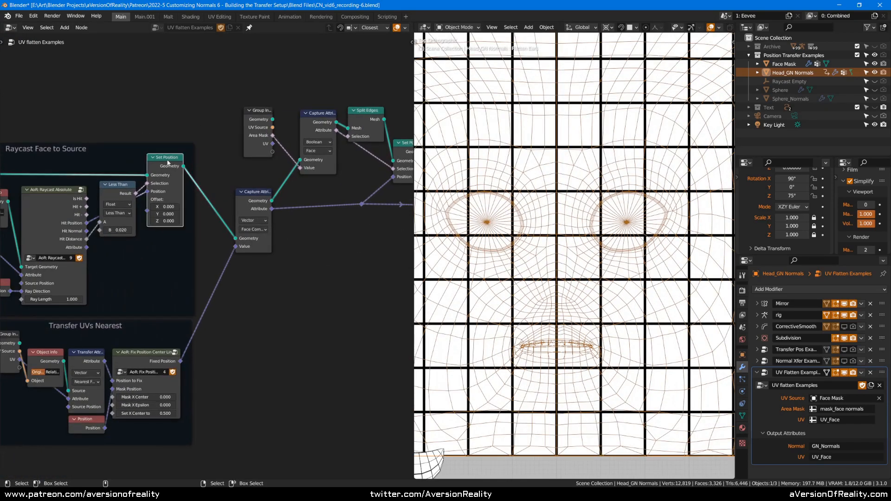
key(m)
key(m)
key(m)
key(m)
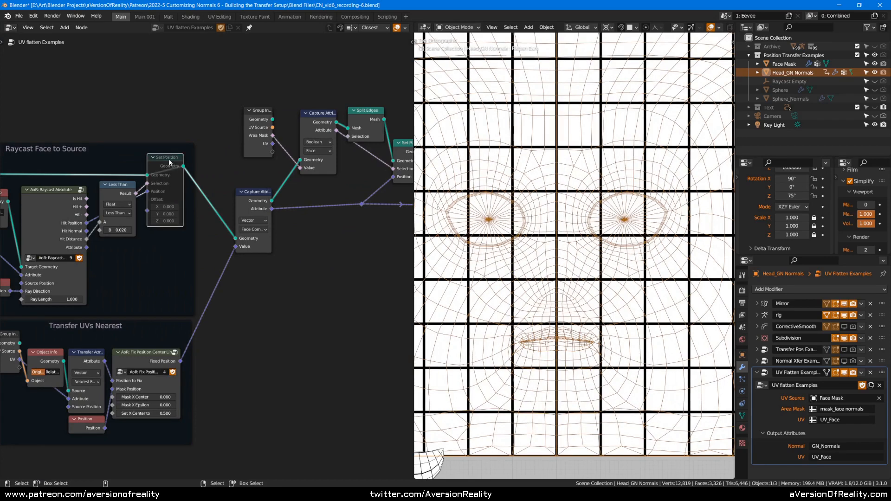
key(m)
key(m)
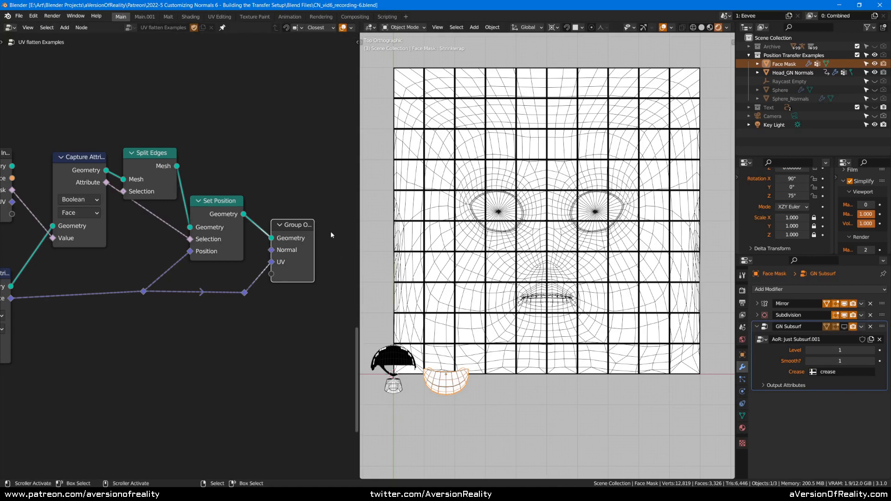
Examine the UV grid around the eyes and mouth together with the raycast and UV transfer nodes
scroll(211, 291, down, 2)
middle_drag(211, 292, 427, 215)
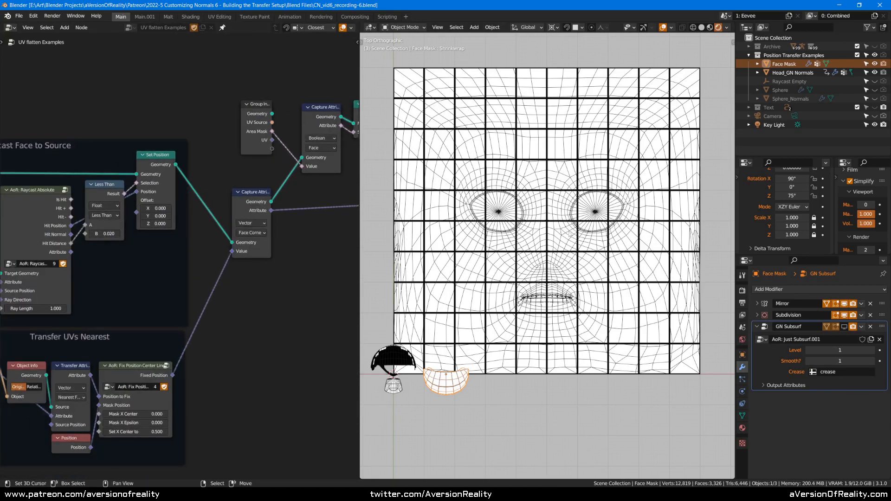
scroll(577, 230, up, 1)
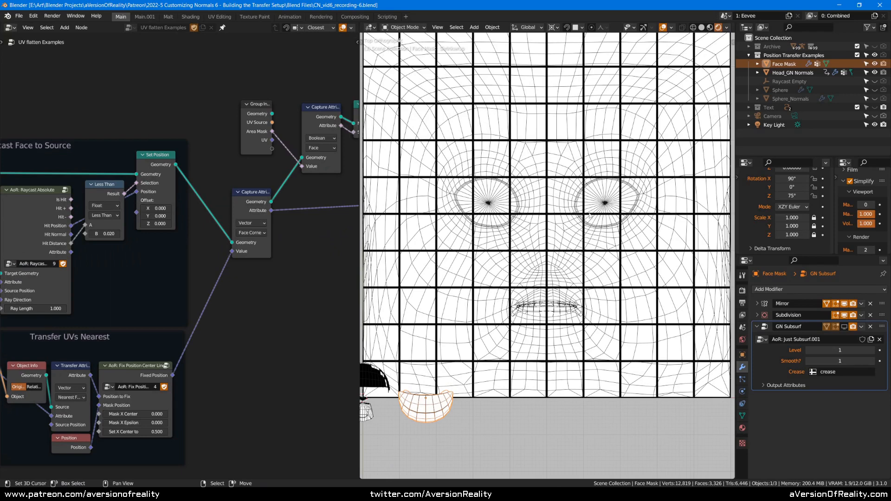
scroll(585, 219, up, 2)
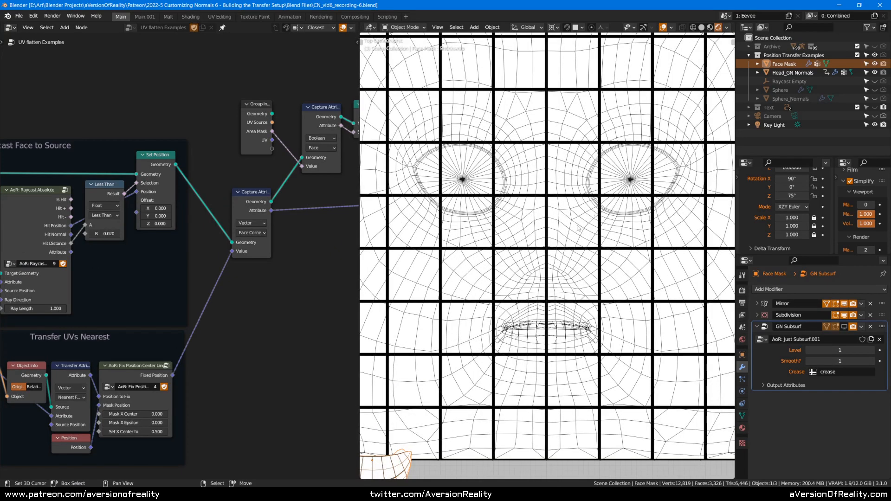
scroll(545, 279, down, 2)
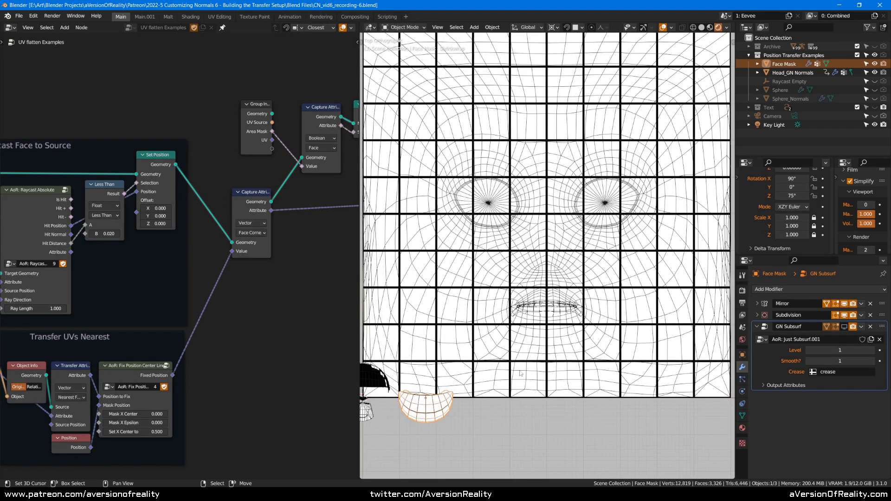
shift+middle_drag(586, 306, 575, 324)
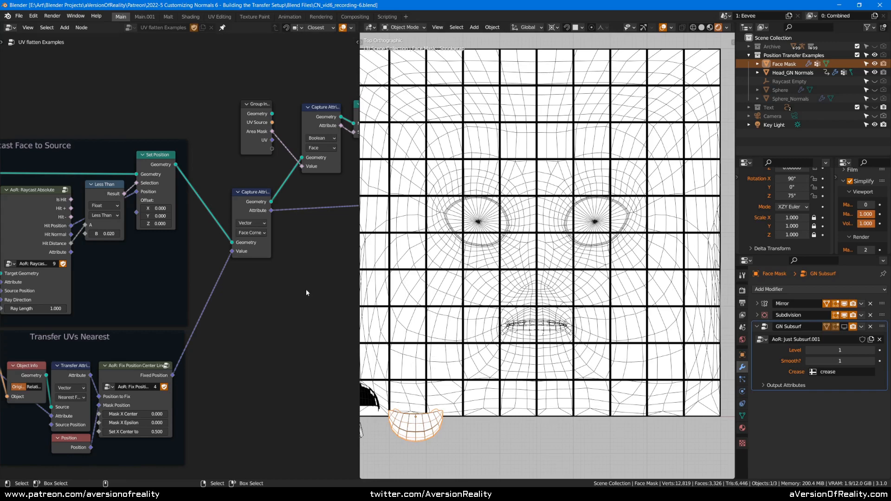
middle_drag(292, 334, 310, 306)
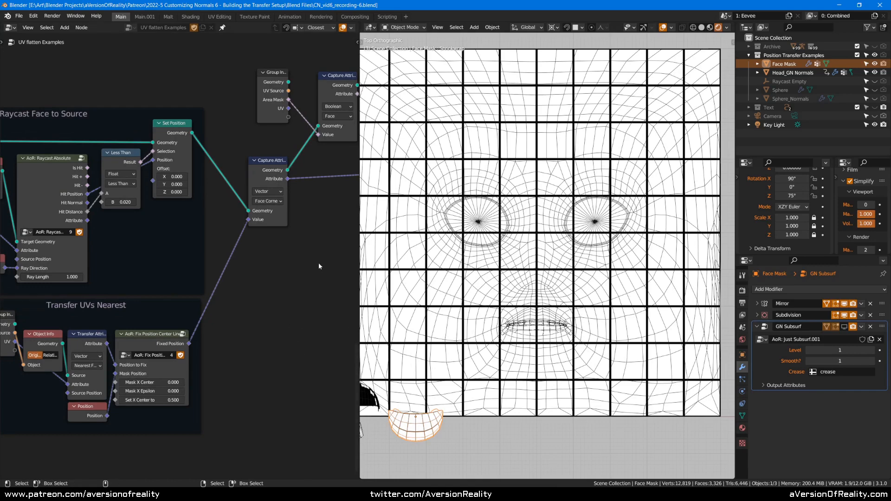
Turn on viewport display of the Face Mask's GN Subsurf modifier and select the Head_GN Normals mesh around the eyes
middle_drag(319, 266, 175, 335)
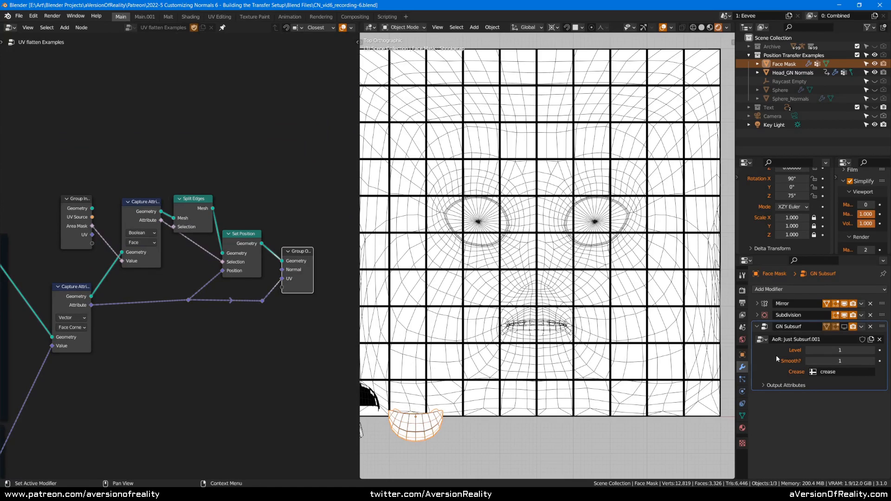
click(844, 326)
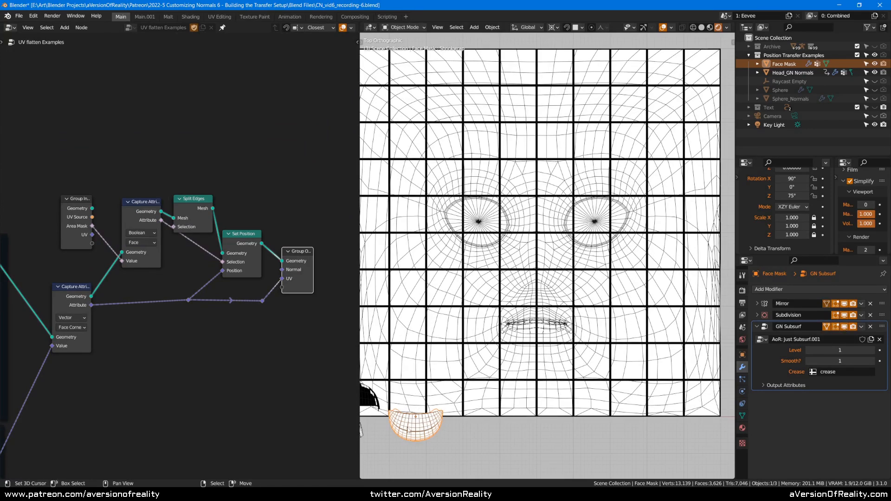
scroll(546, 259, up, 2)
click(546, 259)
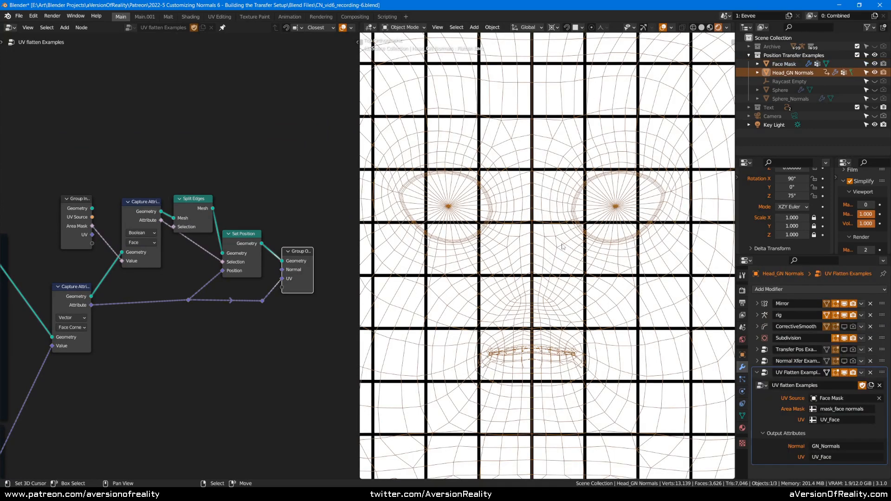
shift+middle_drag(601, 229, 523, 283)
scroll(523, 283, up, 1)
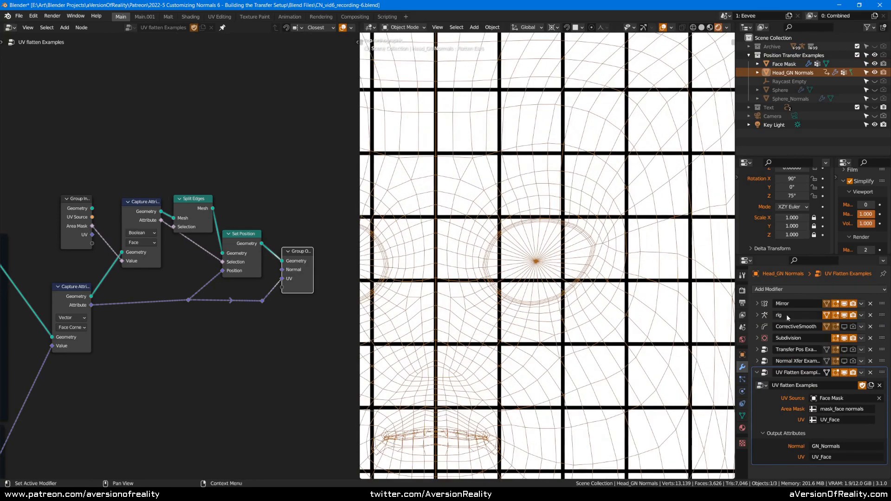
Select the Face Mask and compare the head's UV grid with its GN Subsurf modifier hidden and shown in the viewport
scroll(588, 327, down, 1)
scroll(588, 327, down, 2)
shift+middle_drag(588, 328, 603, 286)
right_click(400, 420)
scroll(403, 419, up, 1)
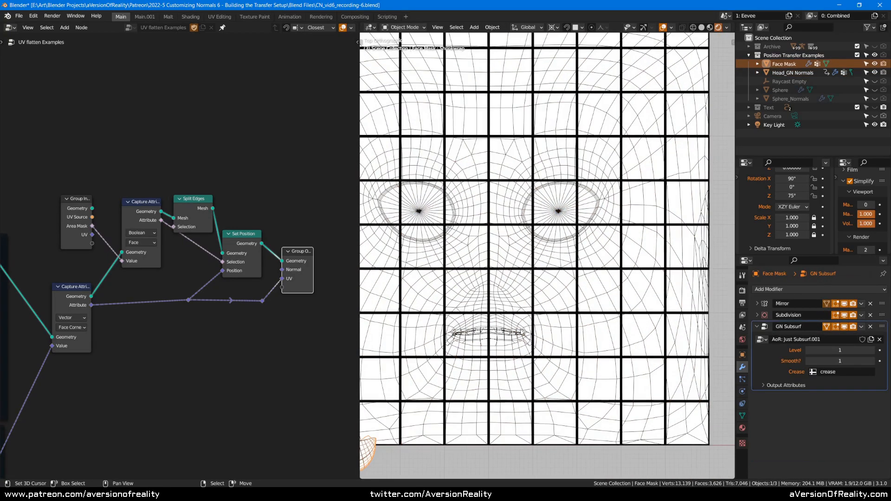
click(844, 327)
click(844, 327)
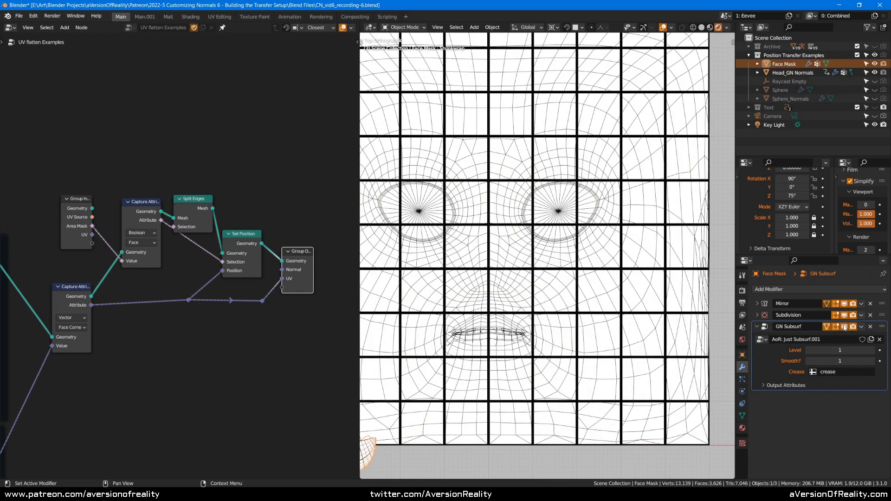
click(844, 326)
click(843, 326)
click(843, 327)
click(844, 326)
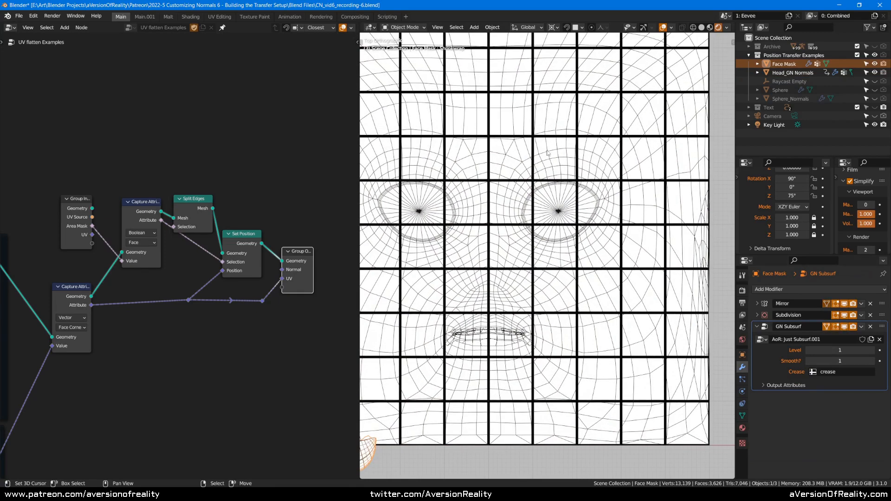
middle_drag(546, 153, 585, 279)
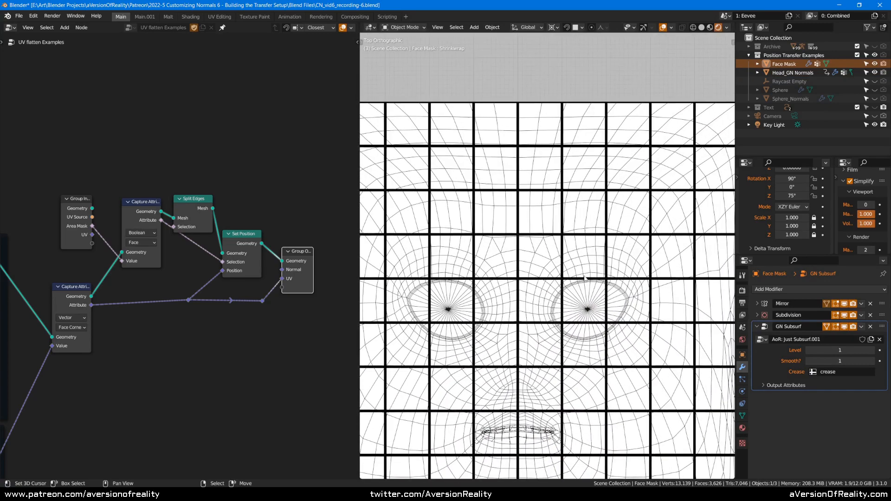
shift+middle_drag(688, 328, 653, 245)
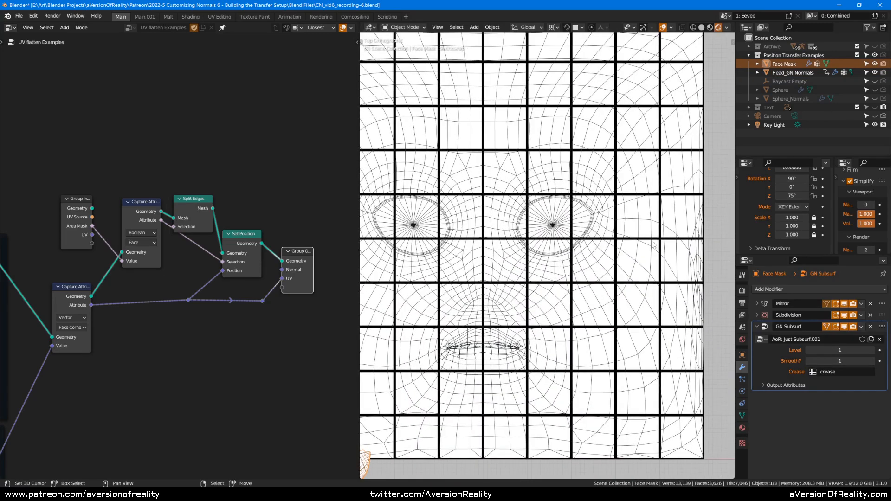
Select the Head_GN Normals mesh and examine its flattened UV layout up close, from the top and at an angle beside the head and mask
click(638, 261)
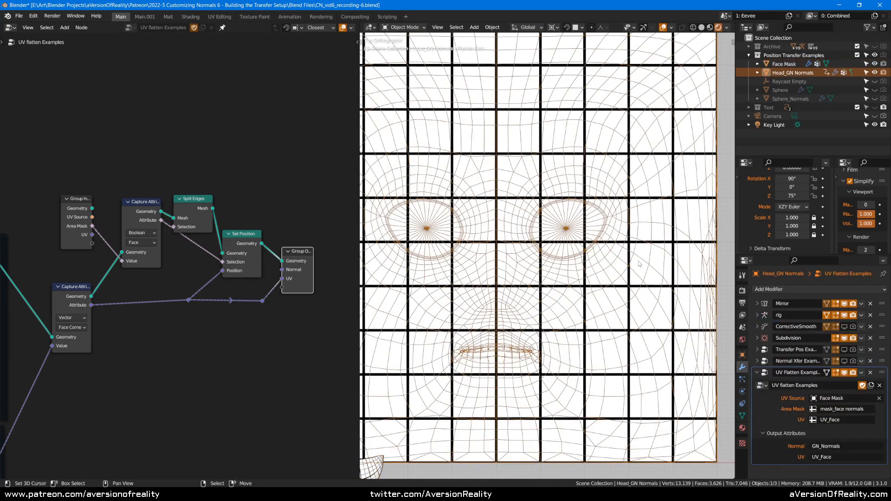
scroll(638, 263, up, 2)
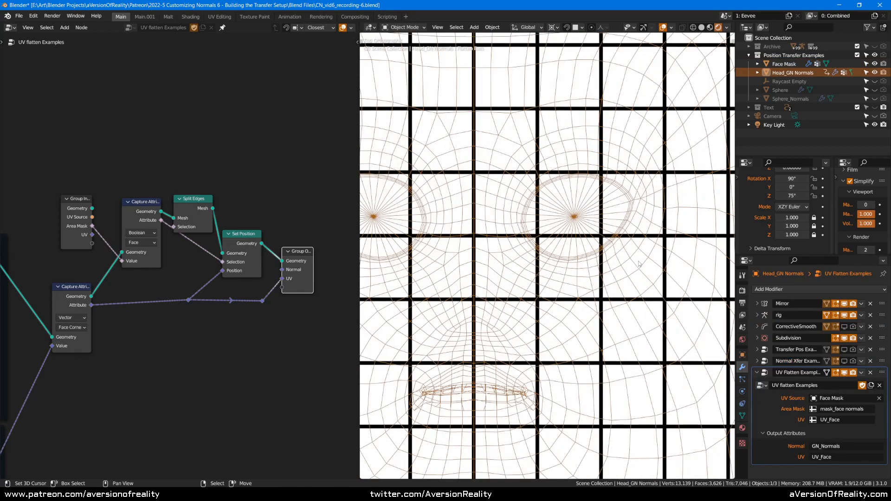
scroll(638, 262, down, 3)
middle_drag(638, 262, 575, 183)
shift+middle_drag(540, 245, 565, 226)
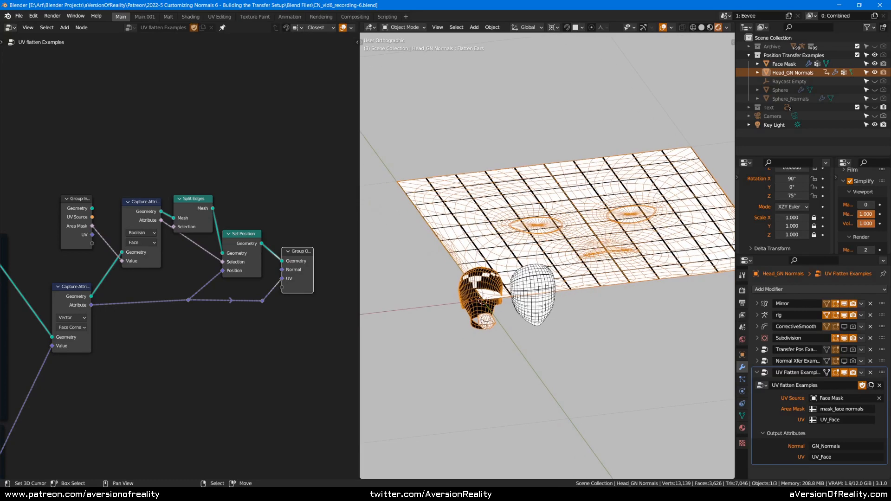
shift+middle_drag(595, 199, 583, 213)
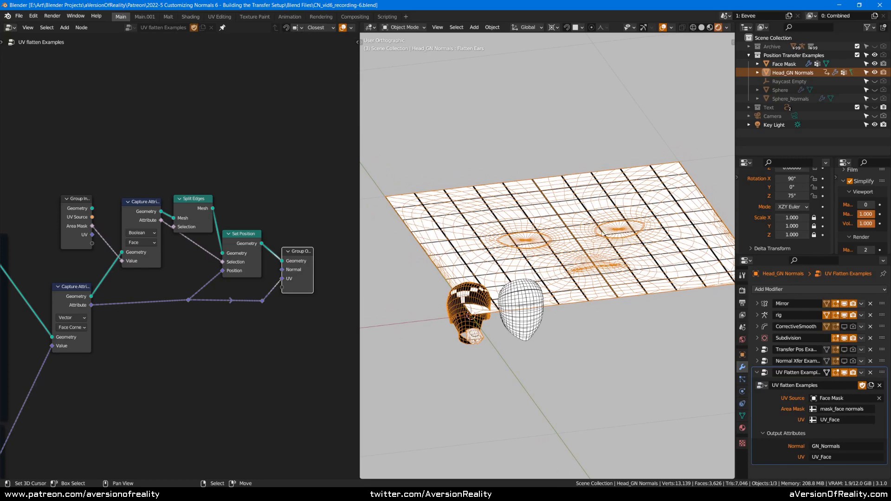
middle_drag(601, 234, 613, 180)
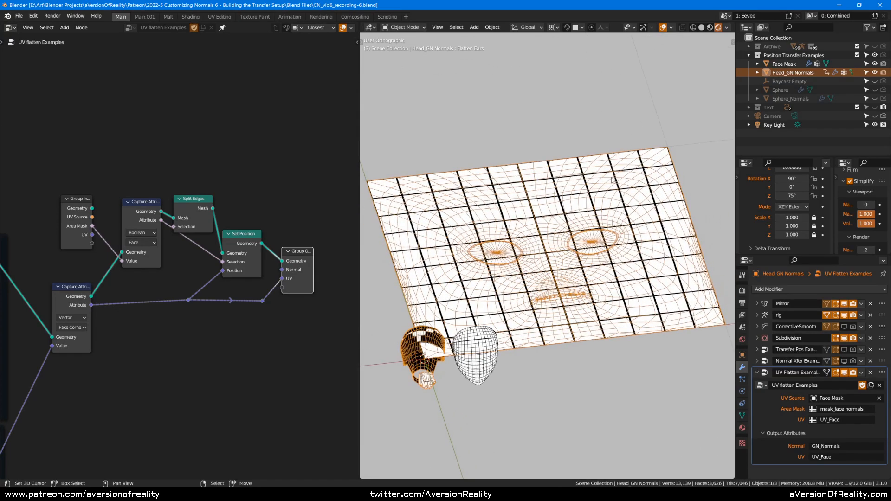
key(KP_7)
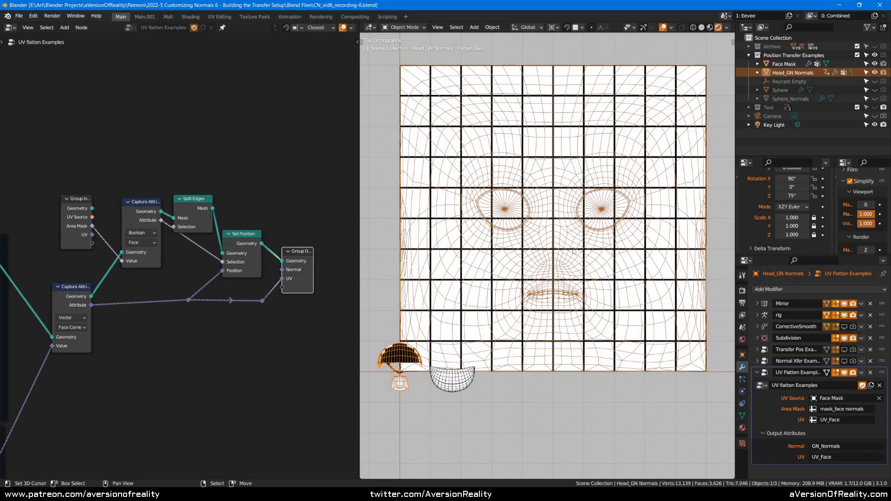
middle_drag(597, 287, 624, 218)
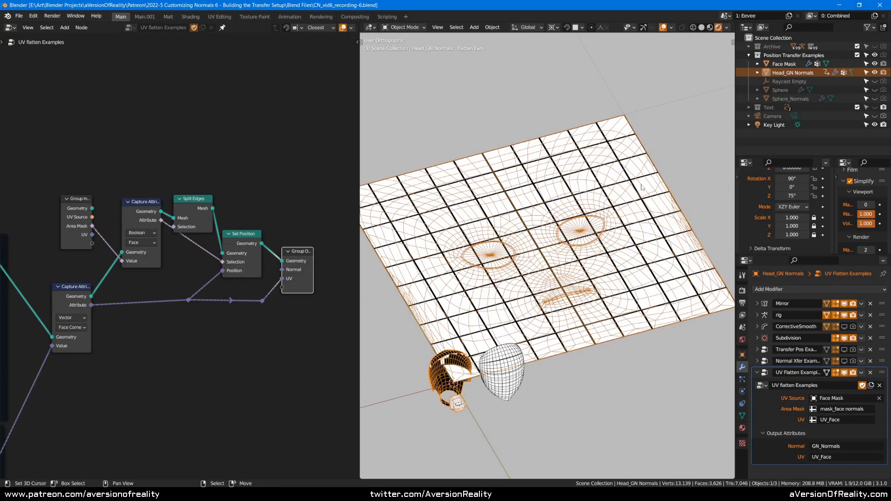
middle_drag(657, 180, 652, 186)
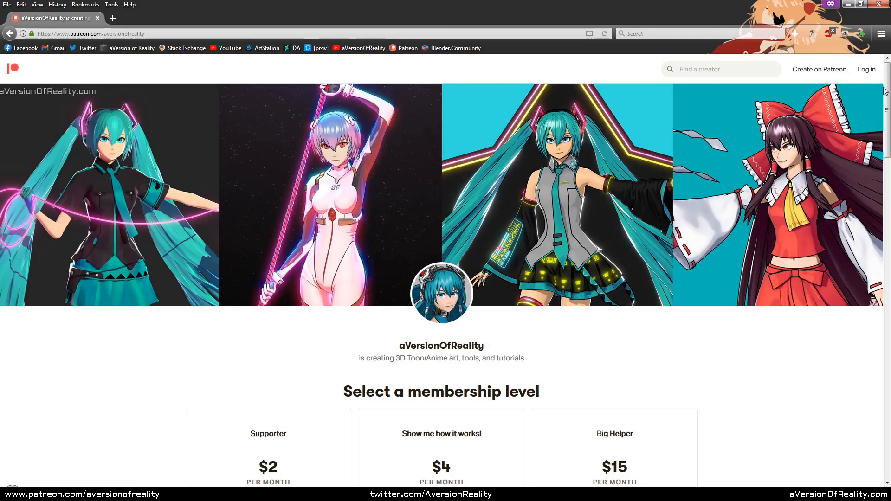
Switch to the aVersionOfReality Patreon page in the browser and highlight the description of the $4 "Show me how it works!" membership level
scroll(882, 124, down, 3)
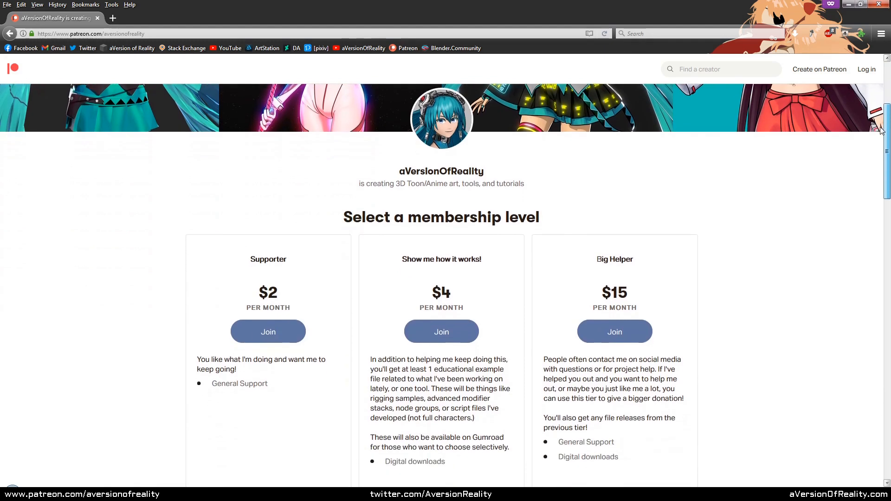
drag(363, 345, 521, 456)
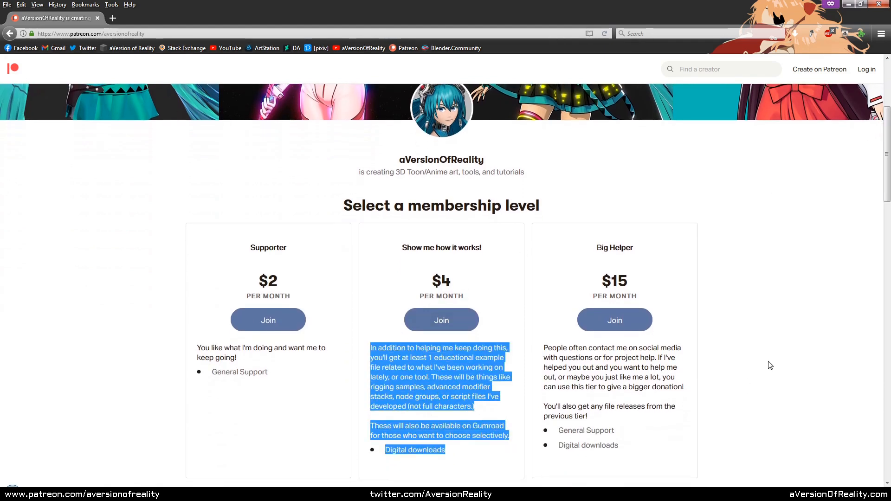